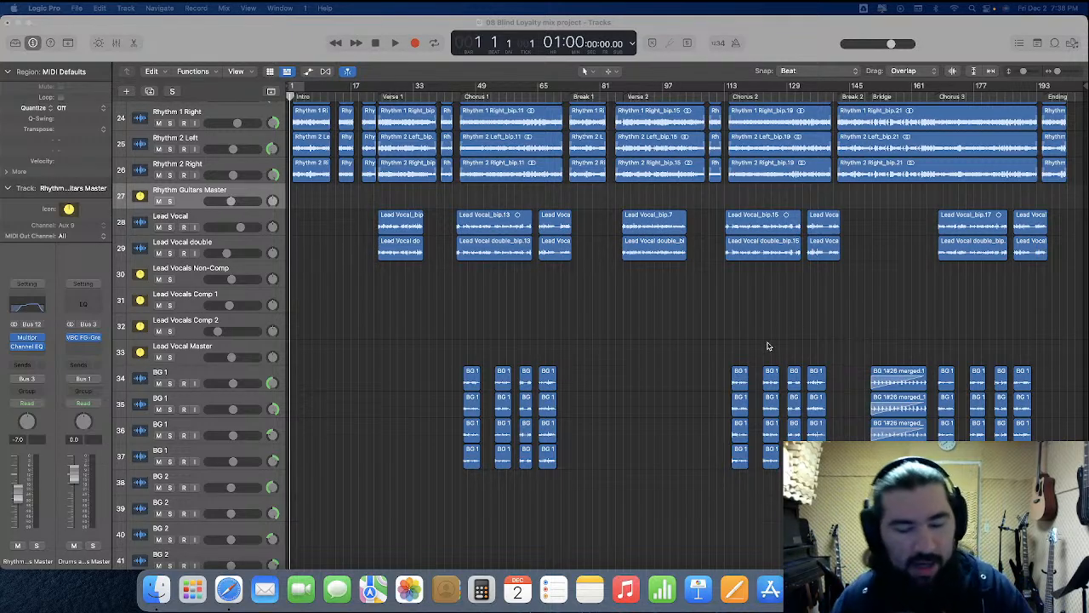
# Show the automation lanes for the tracks in the arrangement
pyautogui.scroll(20, 746, 324)
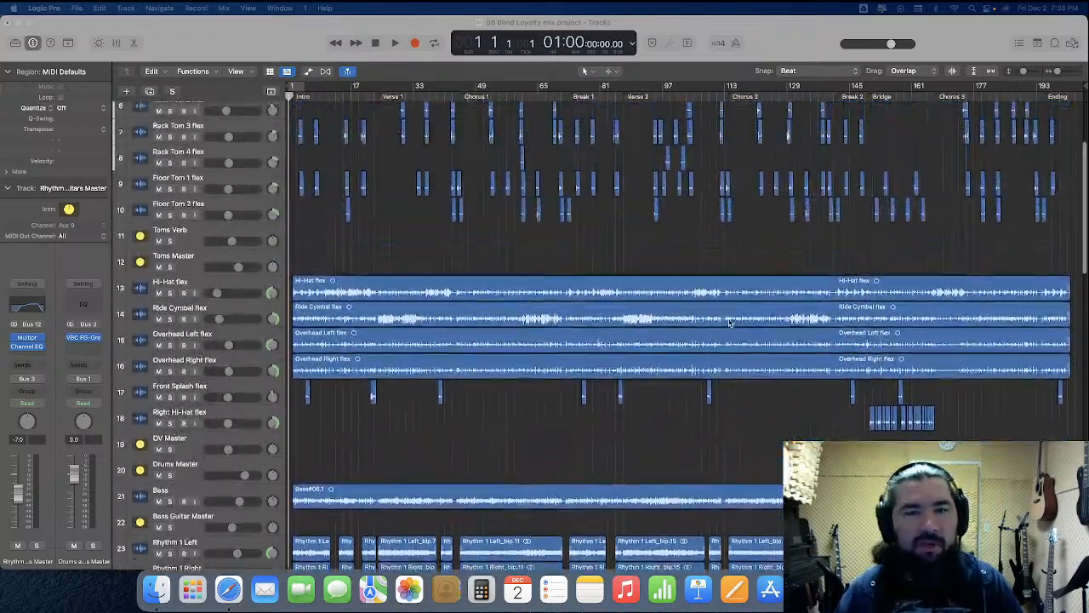
pyautogui.scroll(-20, 724, 328)
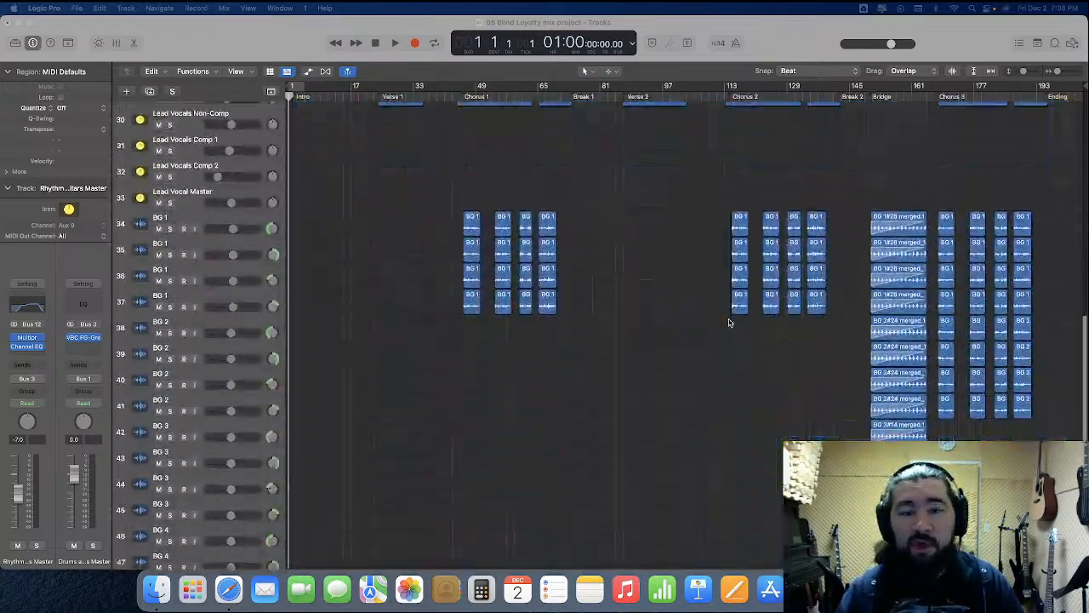
pyautogui.scroll(8, 692, 339)
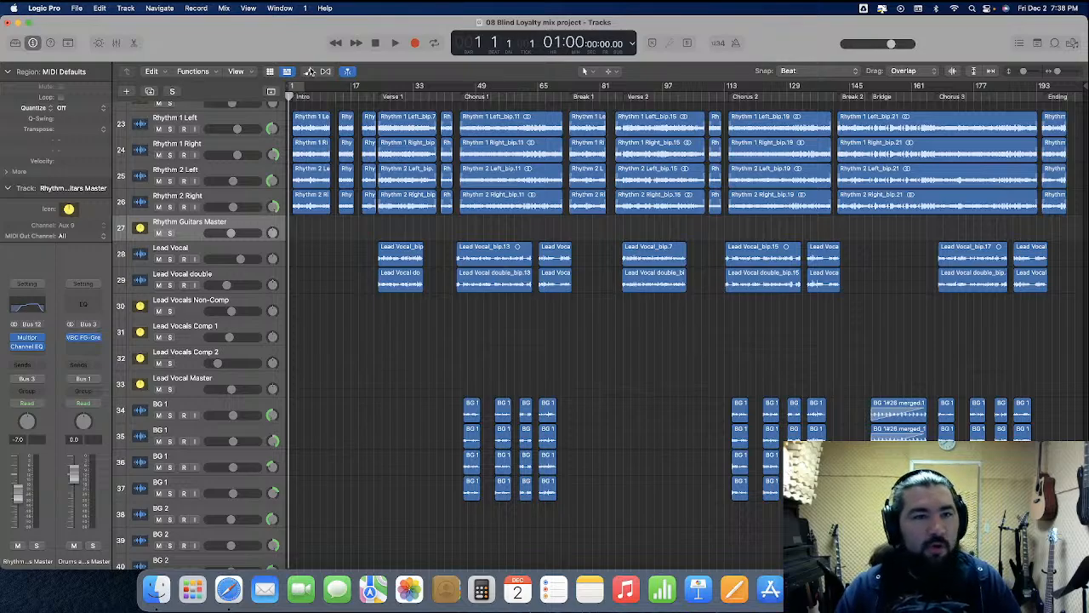
pyautogui.click(308, 71)
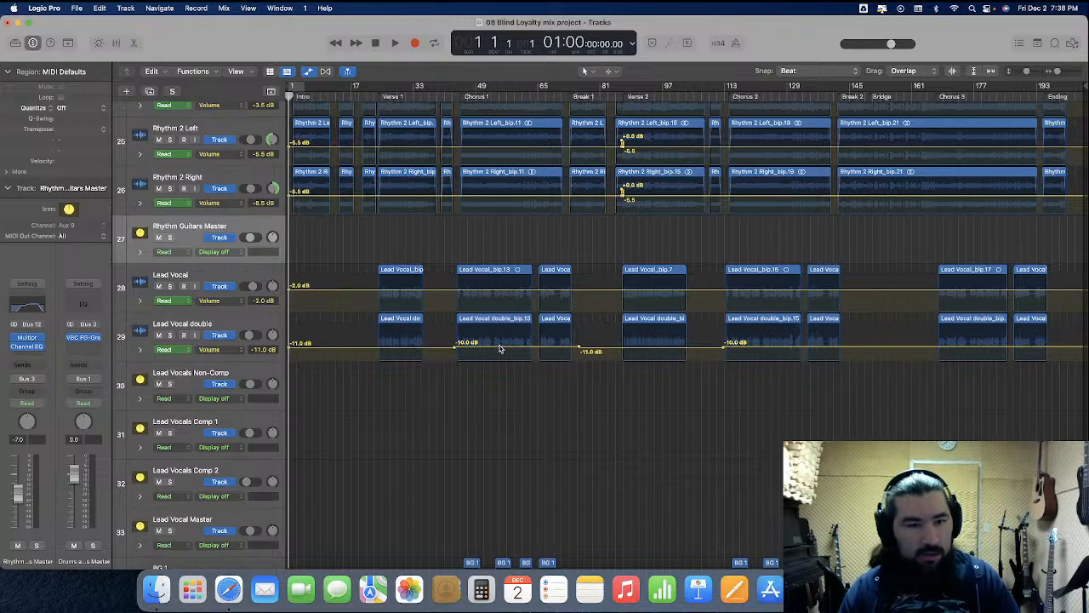
# Mute all the background vocal tracks from the first BG 1 through the last BG 5, leaving no region selected
pyautogui.scroll(-8, 499, 349)
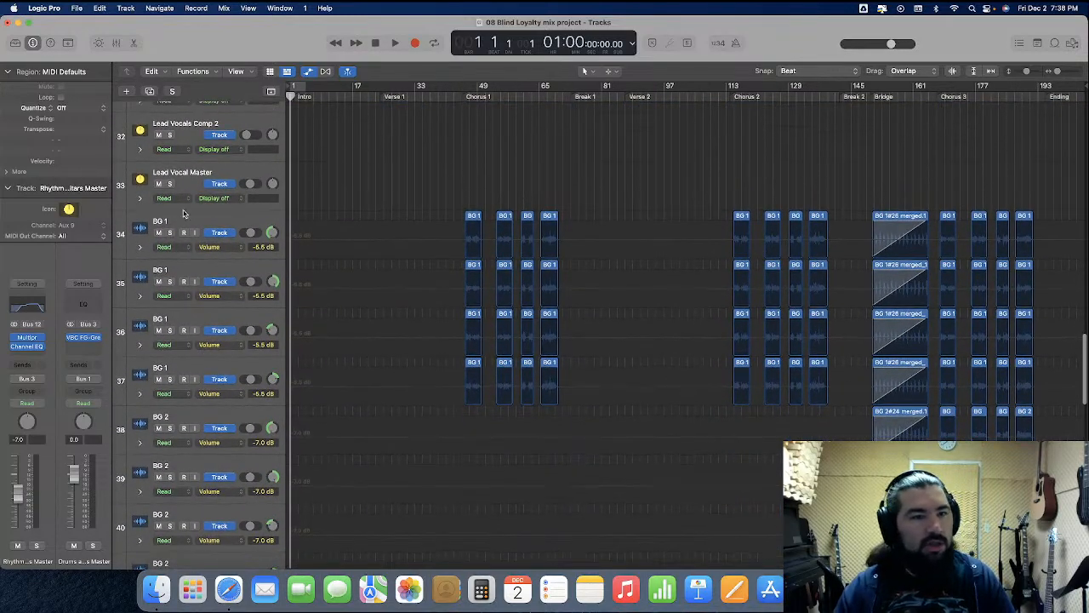
pyautogui.click(194, 222)
pyautogui.scroll(-12, 204, 383)
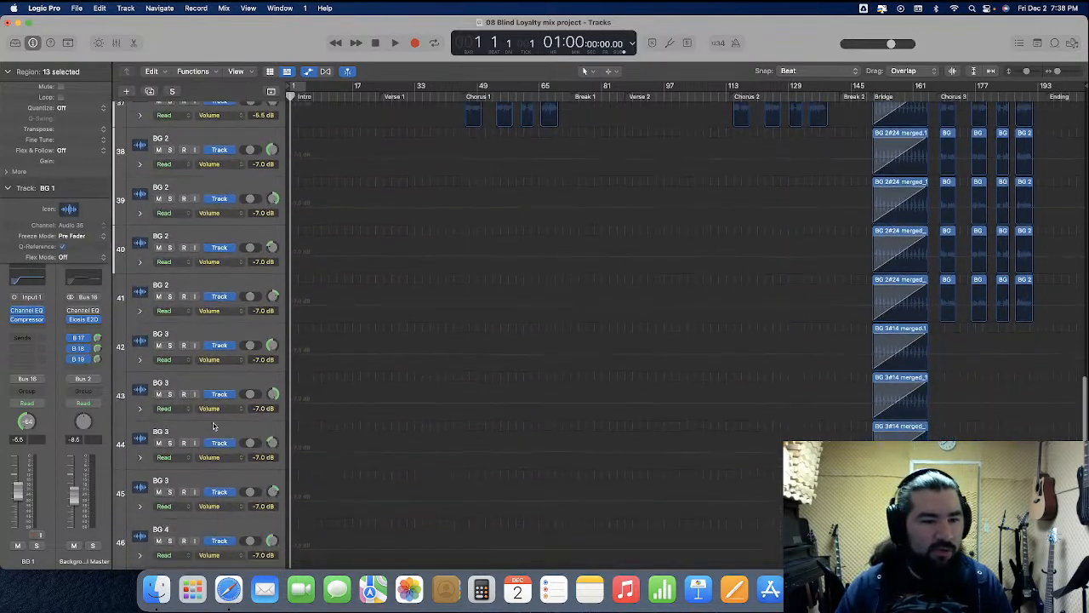
pyautogui.scroll(-4, 210, 426)
pyautogui.keyDown('shift'); pyautogui.click(167, 432); pyautogui.keyUp('shift')
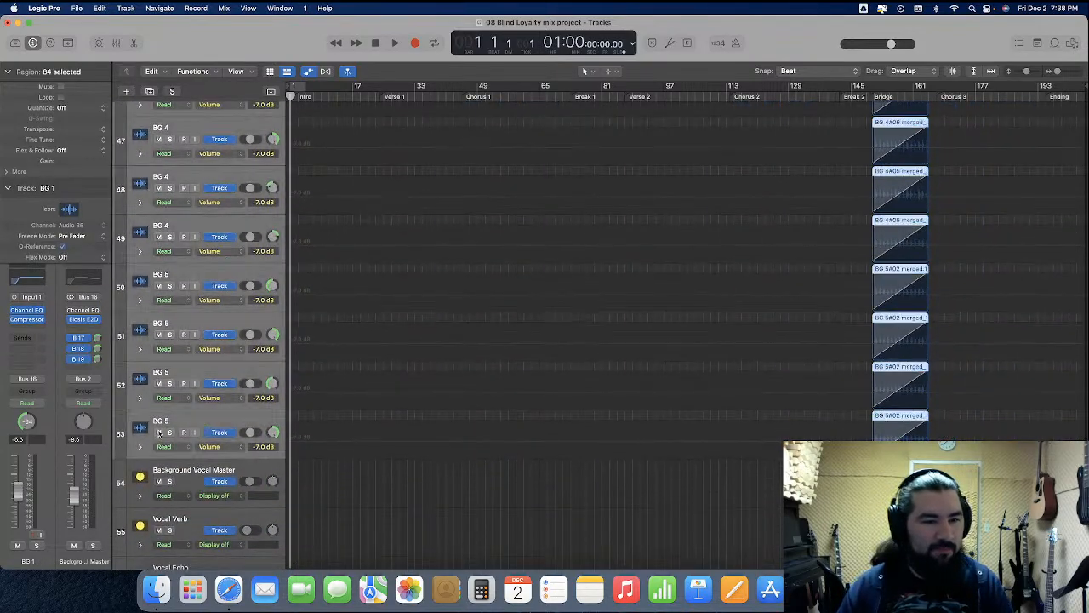
pyautogui.scroll(15, 346, 378)
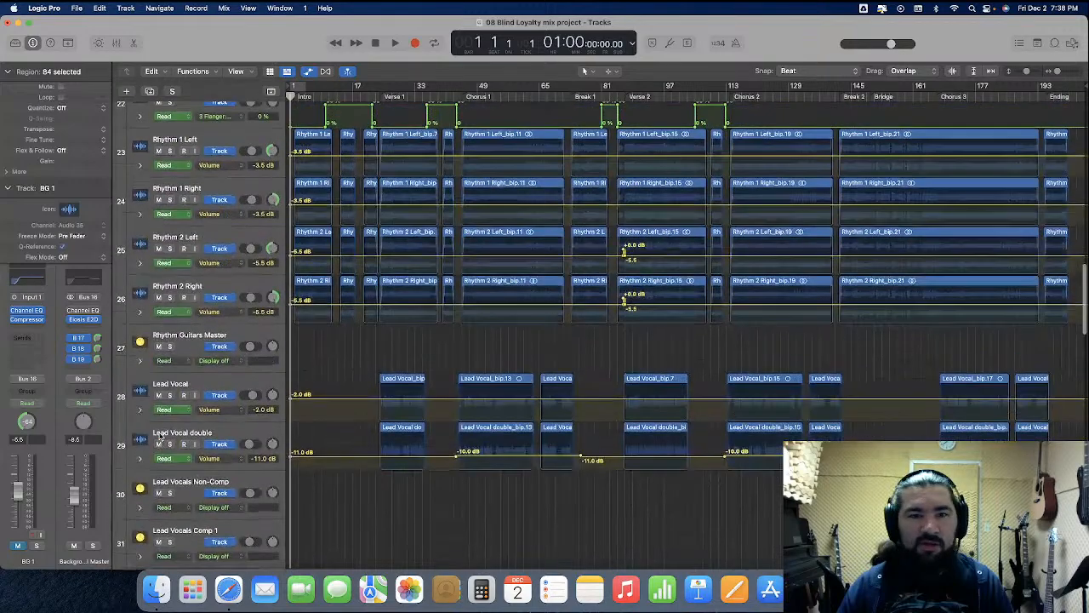
pyautogui.click(363, 413)
# Enlarge the Lead Vocal and Lead Vocal double track heights and place the playhead at bar 21, ahead of Verse 1
pyautogui.scroll(-3, 363, 414)
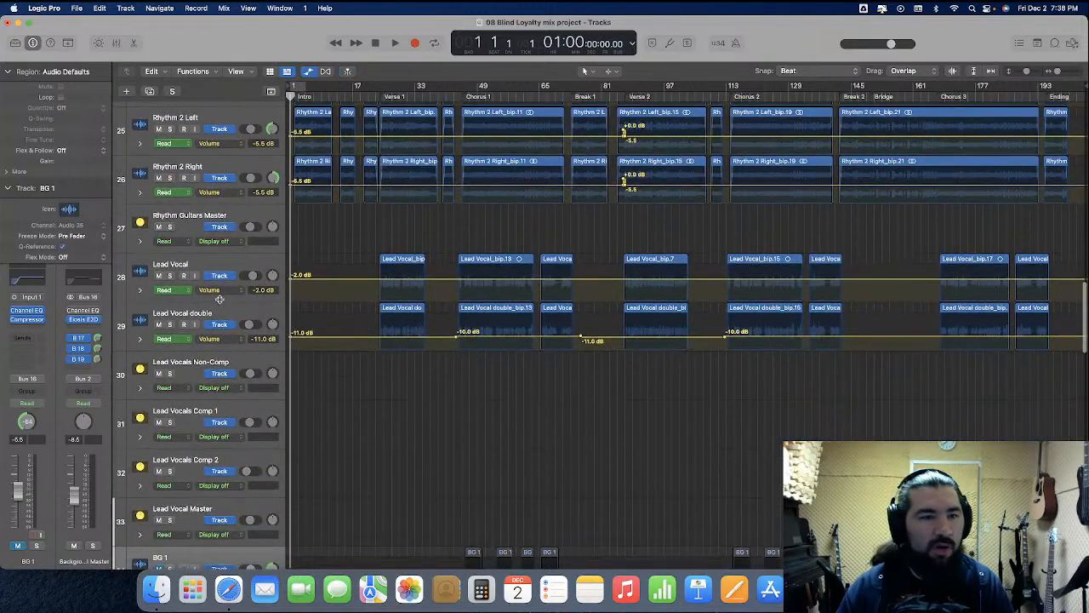
pyautogui.moveTo(219, 297); pyautogui.dragTo(237, 365)
pyautogui.moveTo(224, 410); pyautogui.dragTo(225, 497)
pyautogui.press('super+Right')
pyautogui.press('super+Right')
pyautogui.press('super+Right')
pyautogui.press('super+Right')
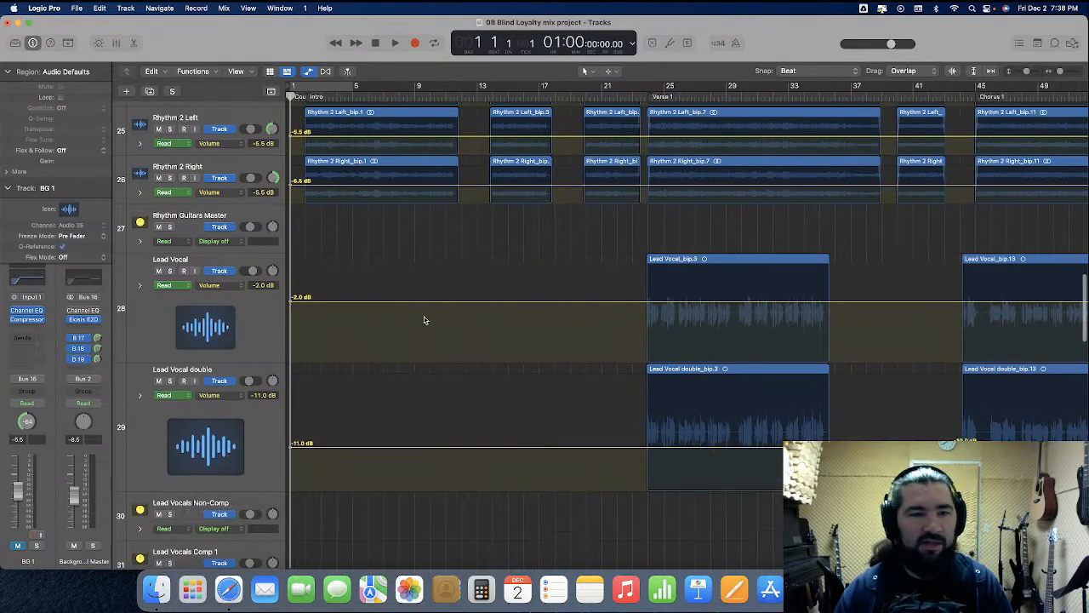
pyautogui.moveTo(206, 362); pyautogui.dragTo(210, 382)
pyautogui.scroll(-1, 605, 333)
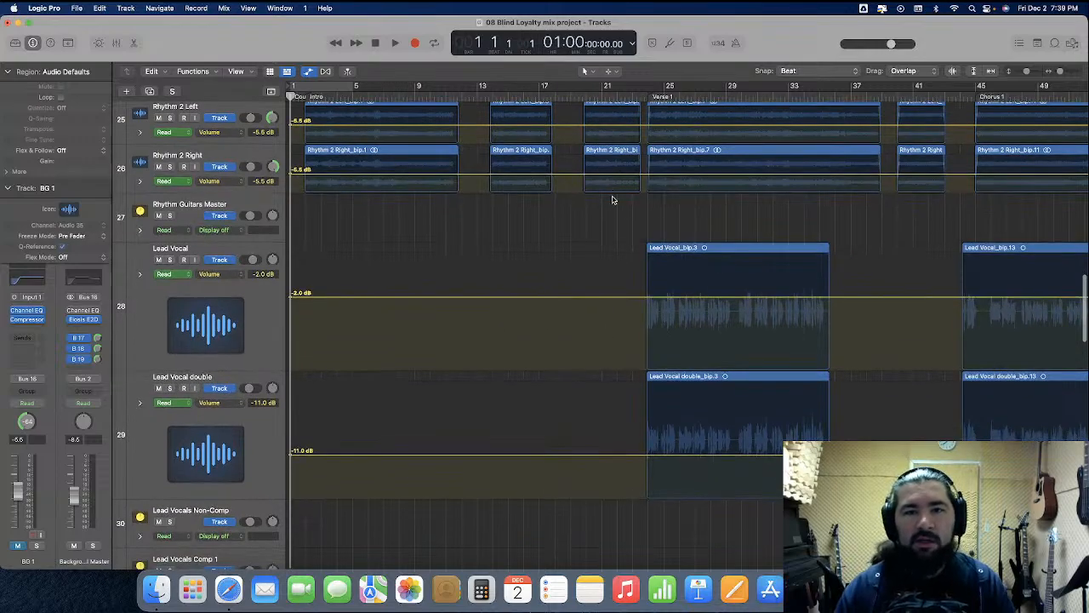
pyautogui.click(604, 96)
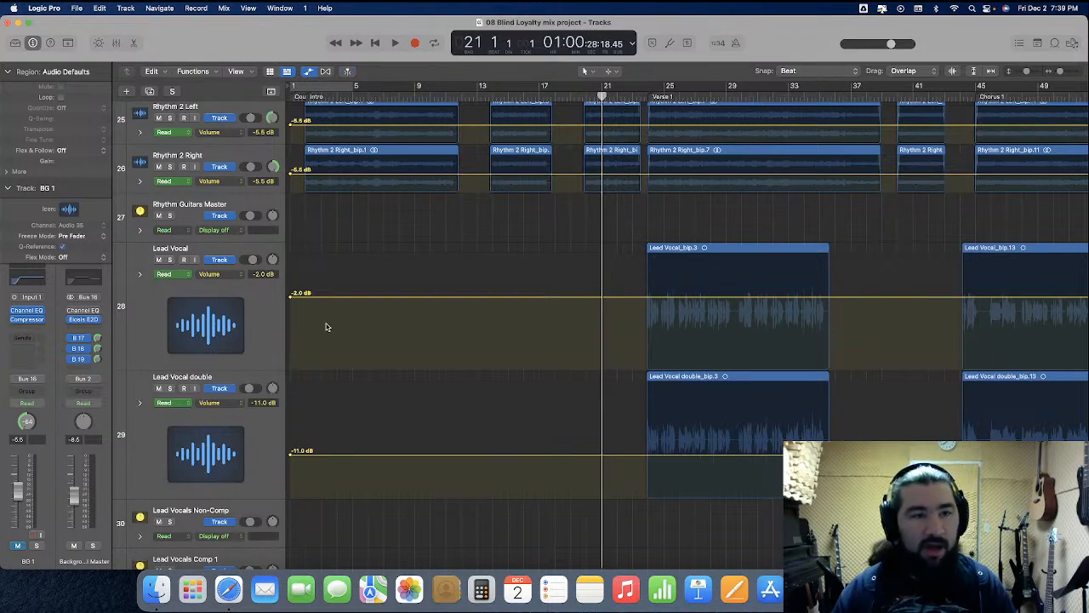
# In the mixer, delete the auxiliary channel routed to Bus 11 despite its active bus routing
pyautogui.click(118, 43)
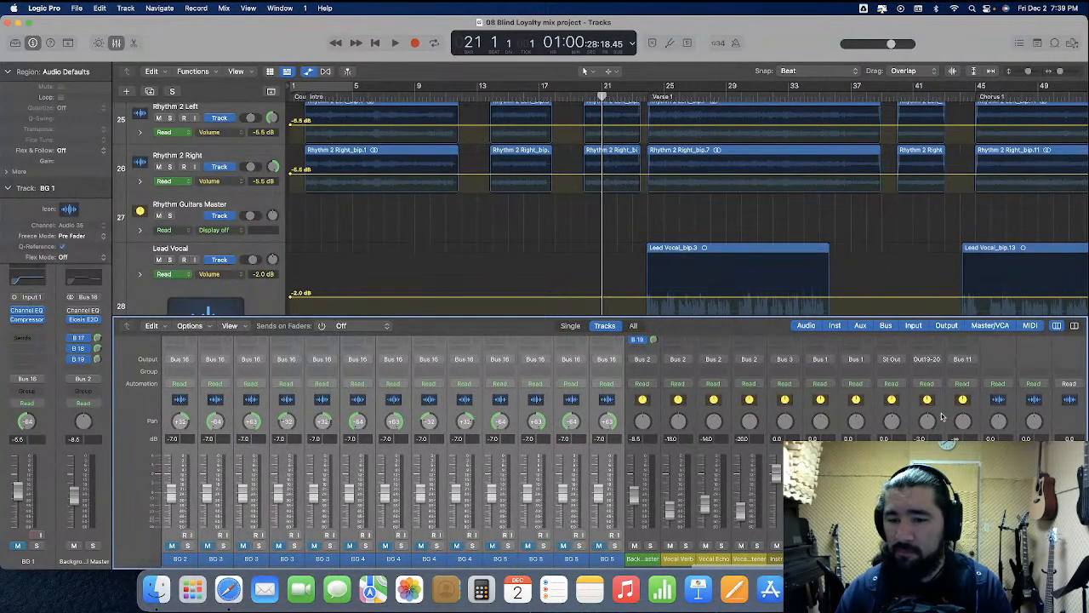
pyautogui.click(942, 416)
pyautogui.click(953, 412)
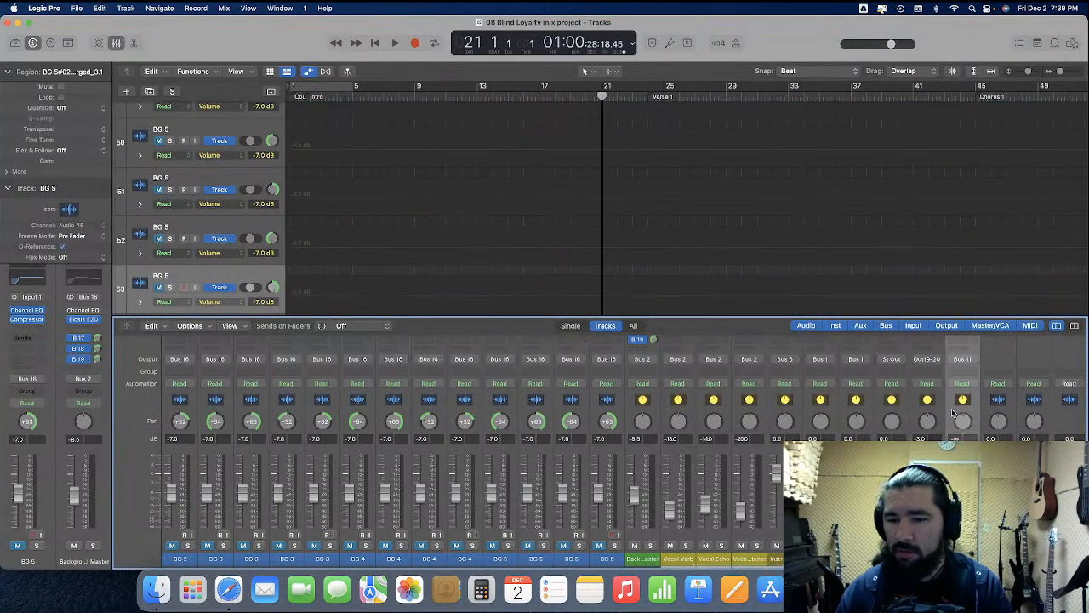
pyautogui.press('Delete')
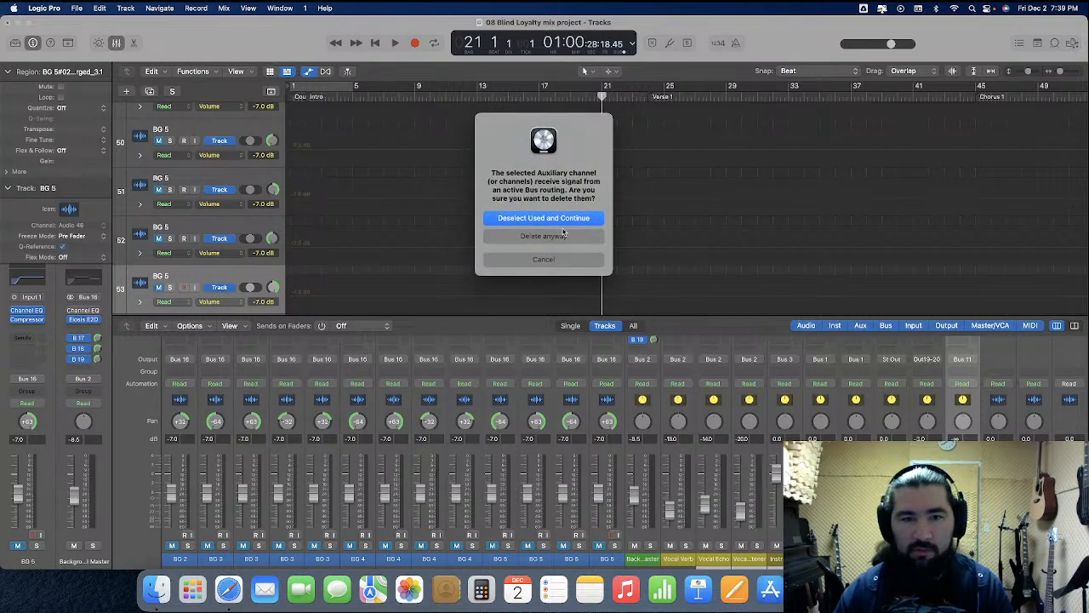
pyautogui.click(563, 238)
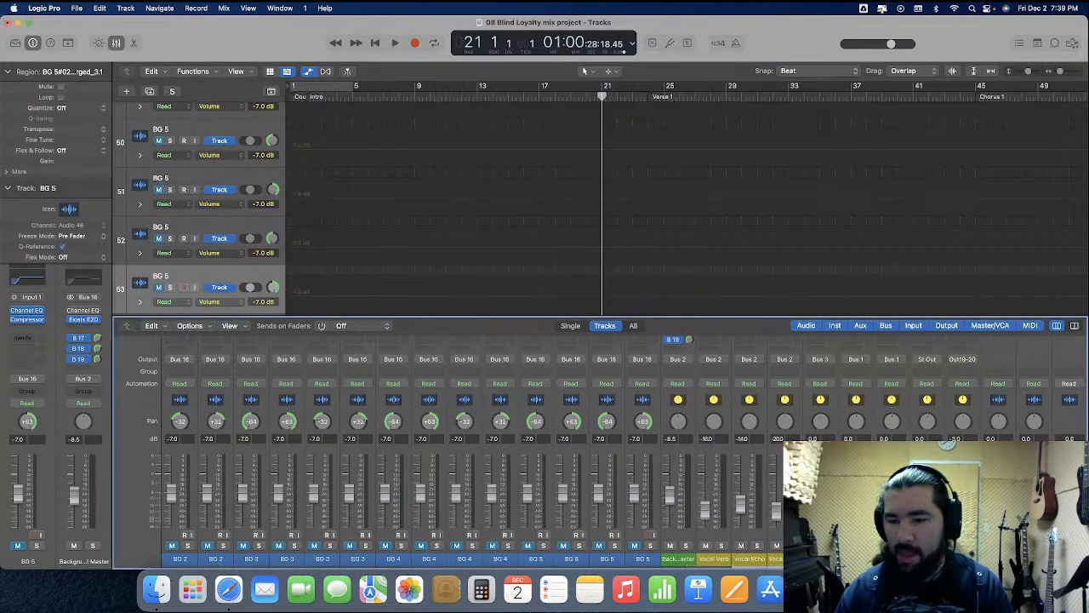
# Remove the Bus 20 send from the Bass channel and hide the mixer
pyautogui.scroll(5, 976, 431)
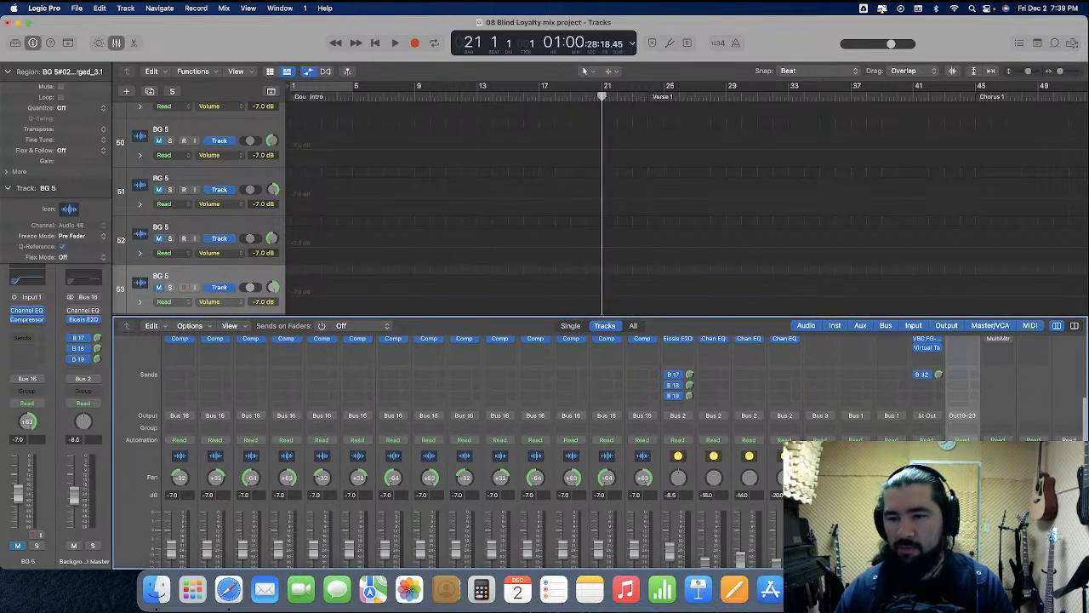
pyautogui.scroll(-3, 606, 452)
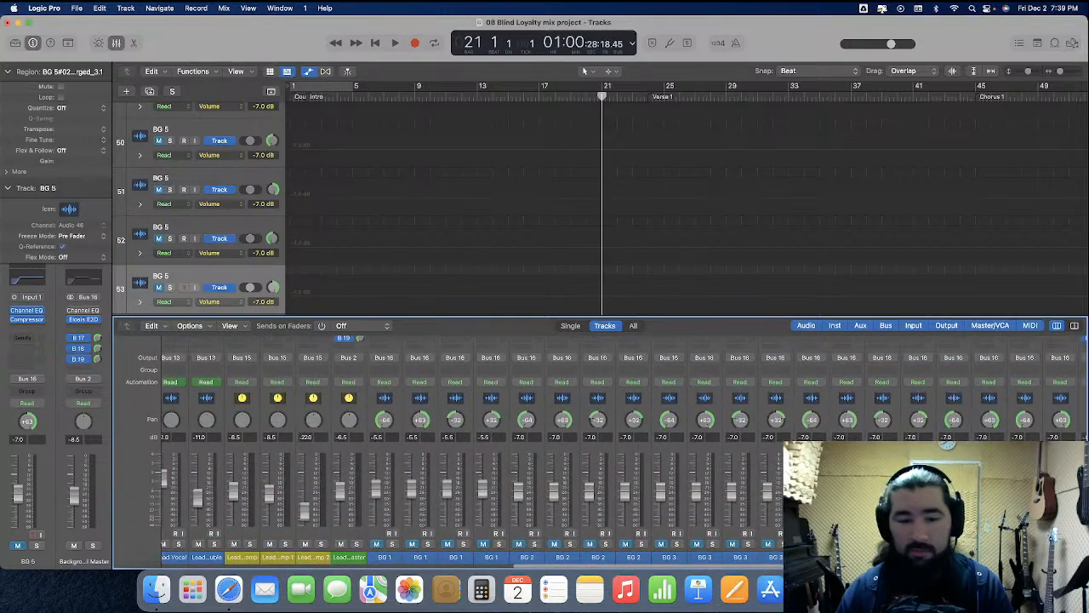
pyautogui.hscroll(-10, 705, 464)
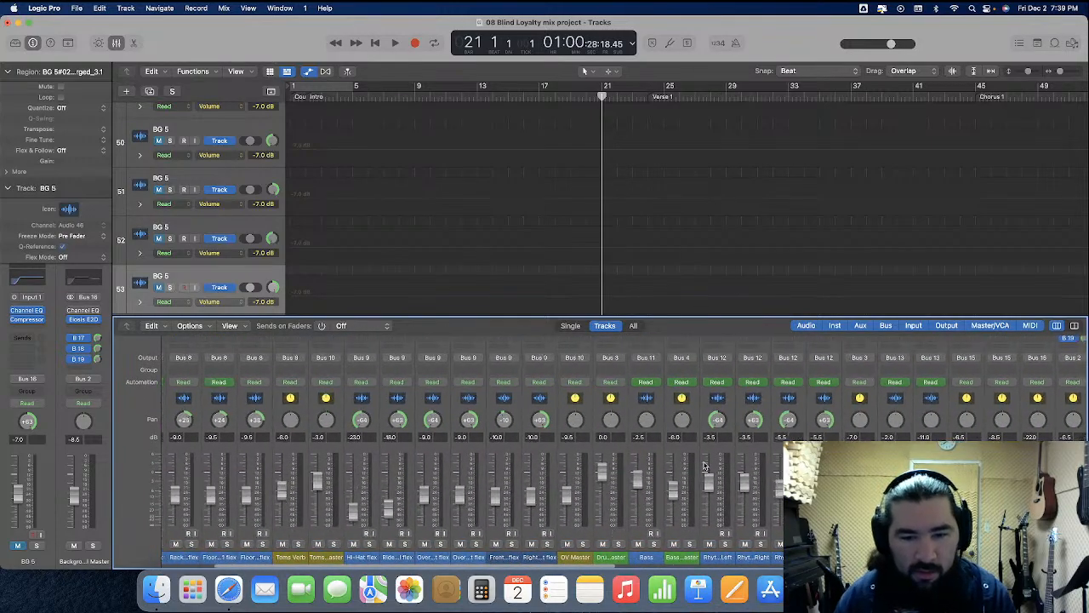
pyautogui.hscroll(6, 697, 464)
pyautogui.scroll(1, 698, 464)
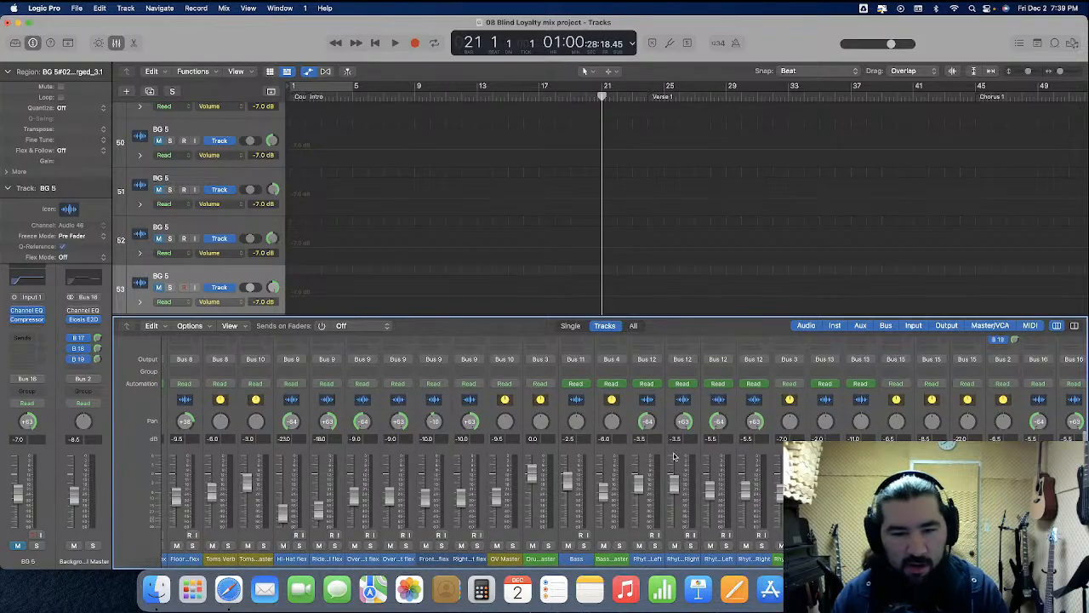
pyautogui.scroll(1, 582, 400)
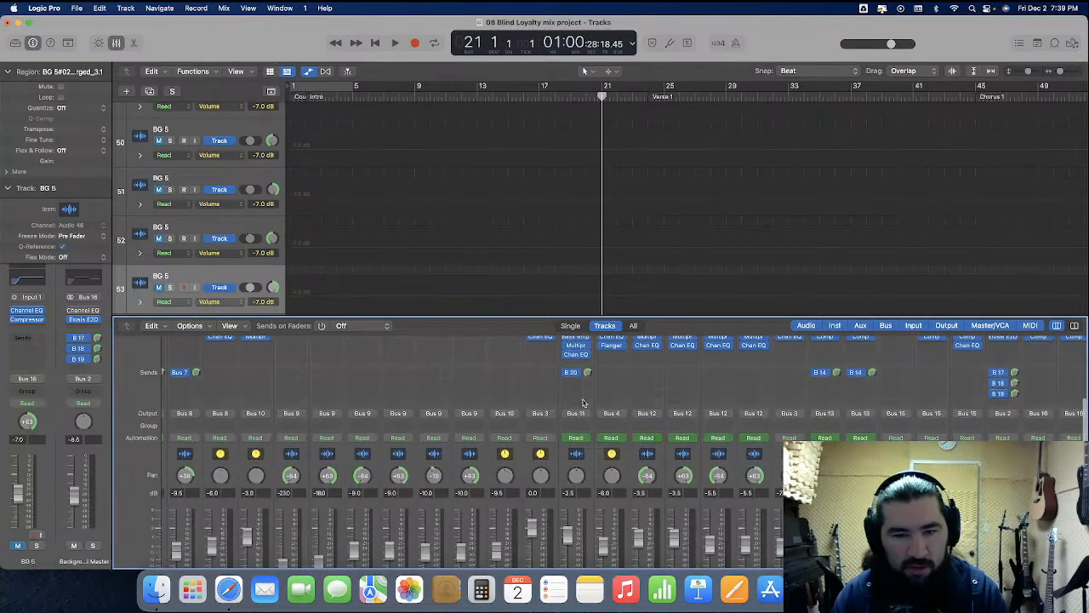
pyautogui.click(587, 468)
pyautogui.click(579, 372)
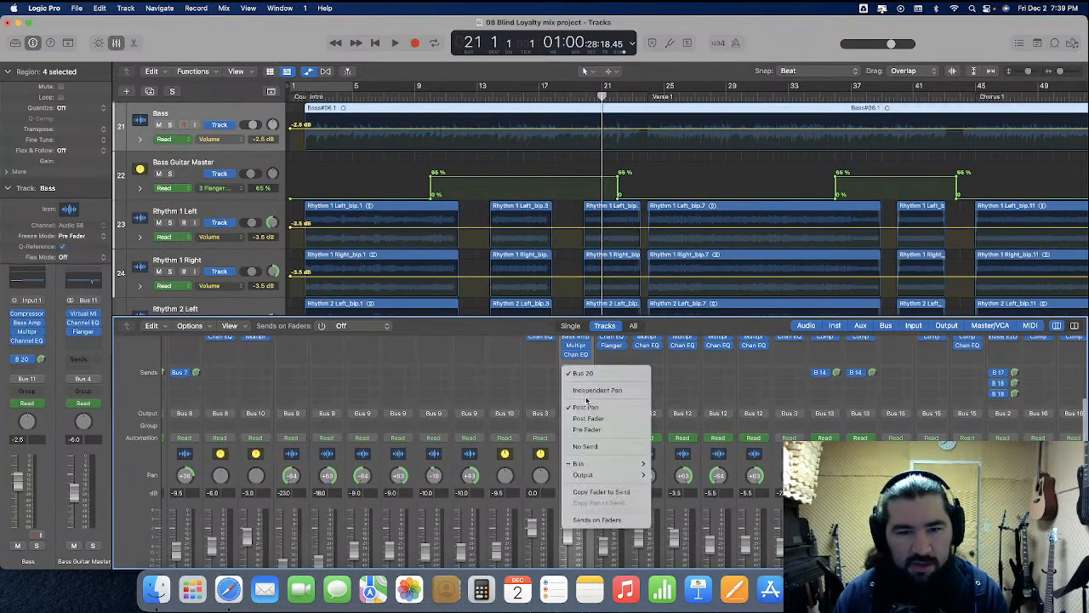
pyautogui.click(599, 453)
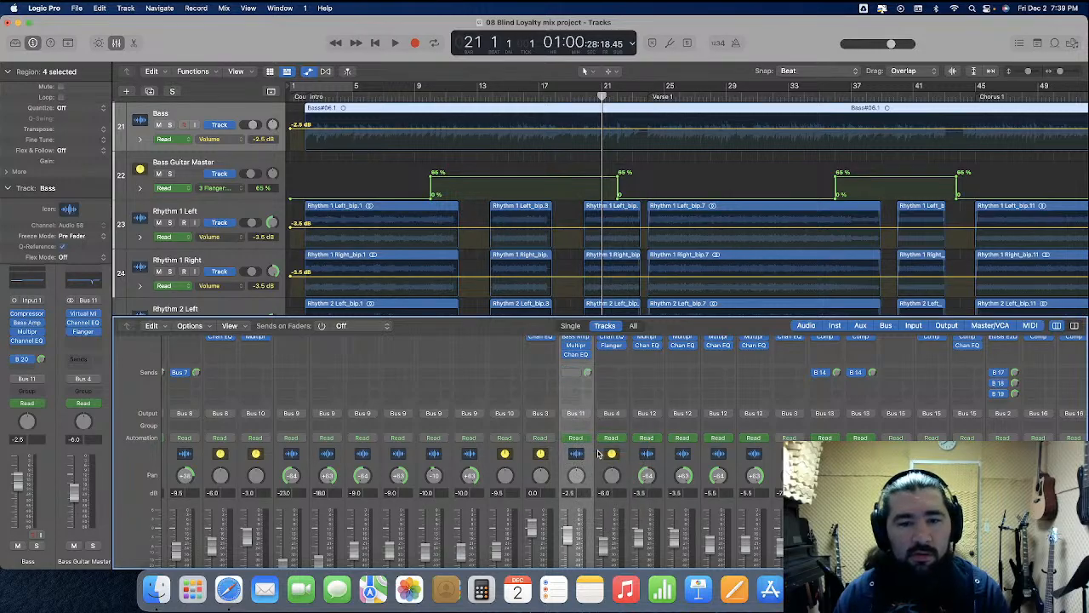
pyautogui.click(117, 44)
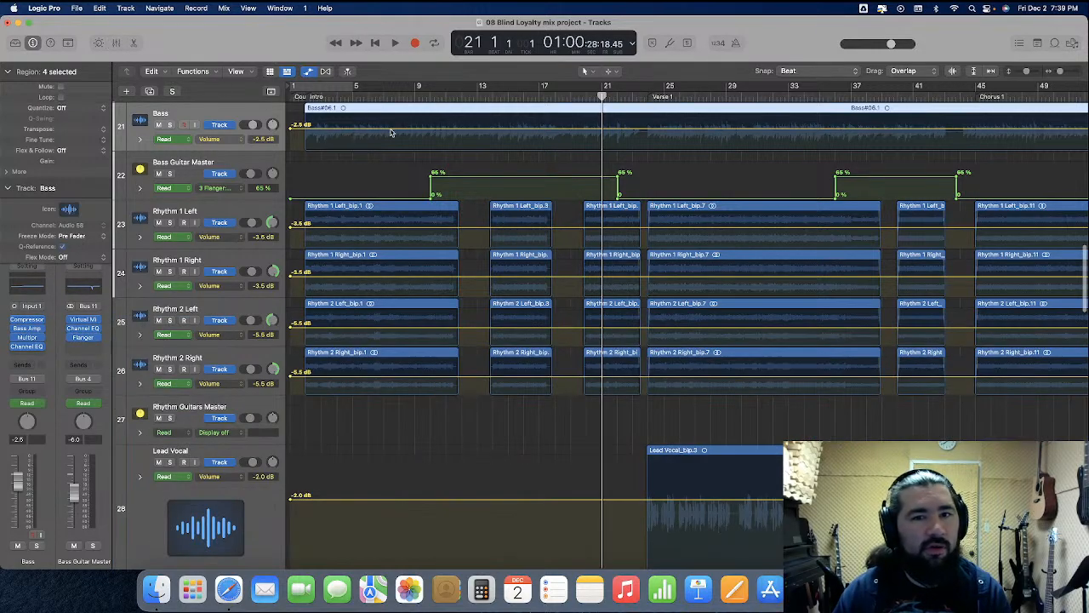
# Listen to the Verse 1 lead vocals from bar 21 and stop playback at the end of the verse
pyautogui.scroll(-5, 527, 400)
pyautogui.scroll(5, 527, 396)
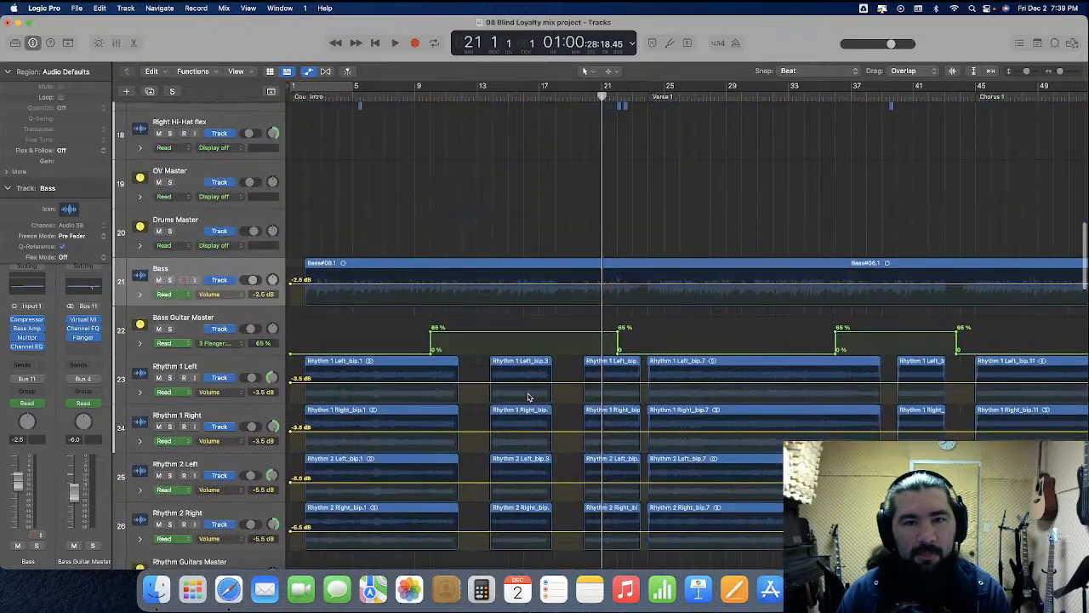
pyautogui.scroll(-5, 528, 396)
pyautogui.press('super+Right')
pyautogui.press('super+Right')
pyautogui.press('super+Right')
pyautogui.press('super+Right')
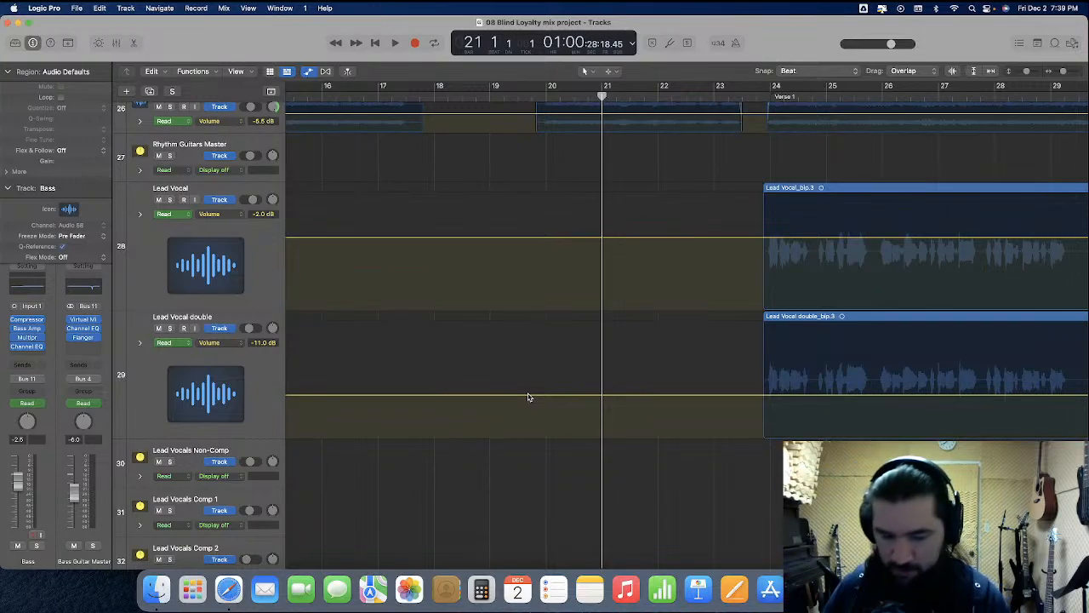
pyautogui.press('space')
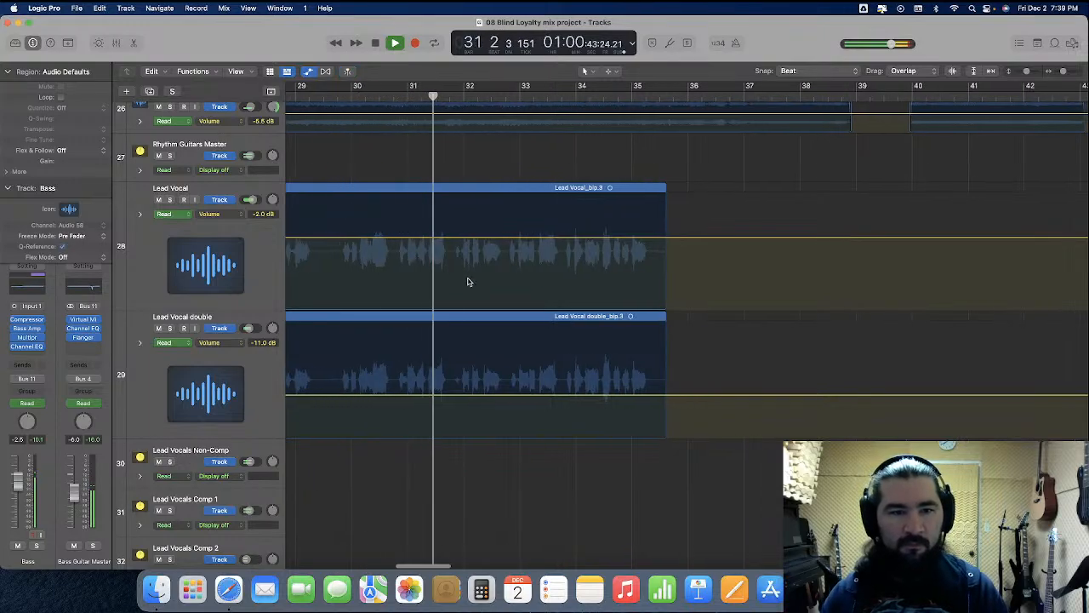
pyautogui.hscroll(-2, 468, 281)
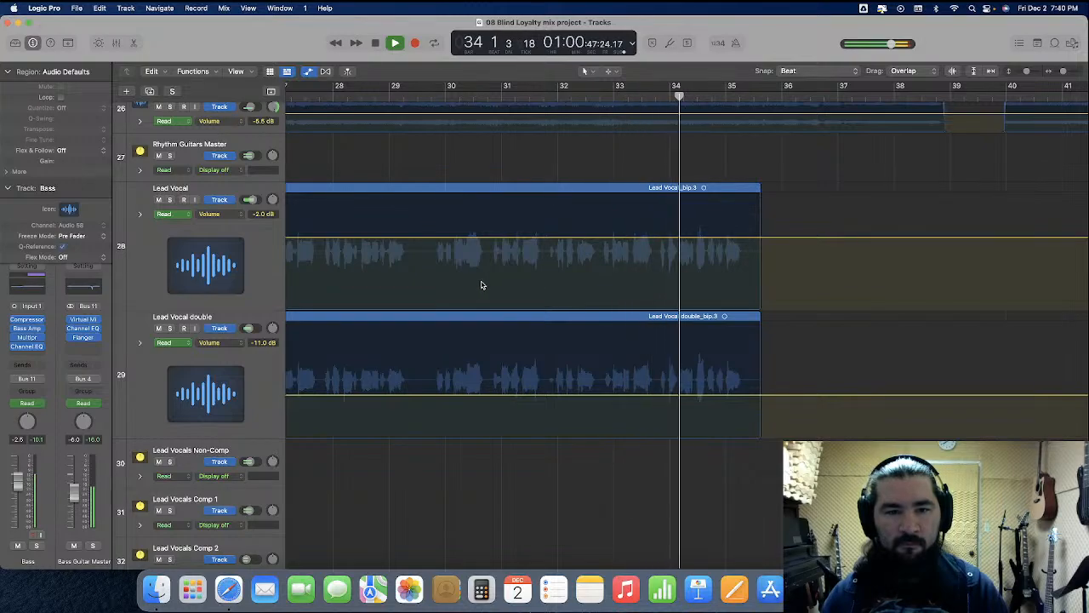
pyautogui.press('space')
# Select the Lead Vocal track, look at its channel in the mixer, and hide the mixer
pyautogui.press('z')
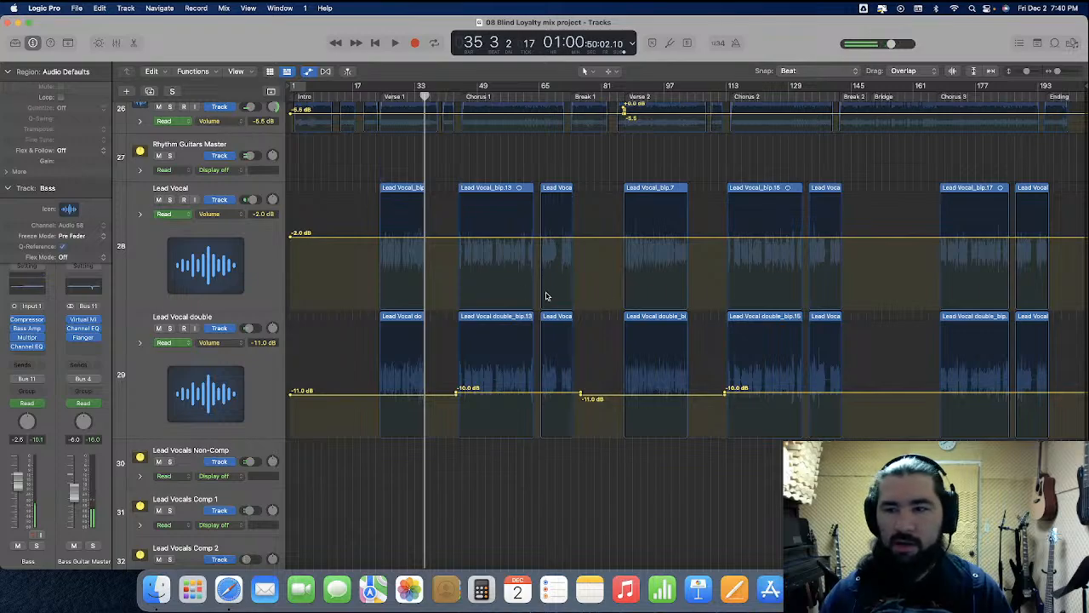
pyautogui.click(260, 287)
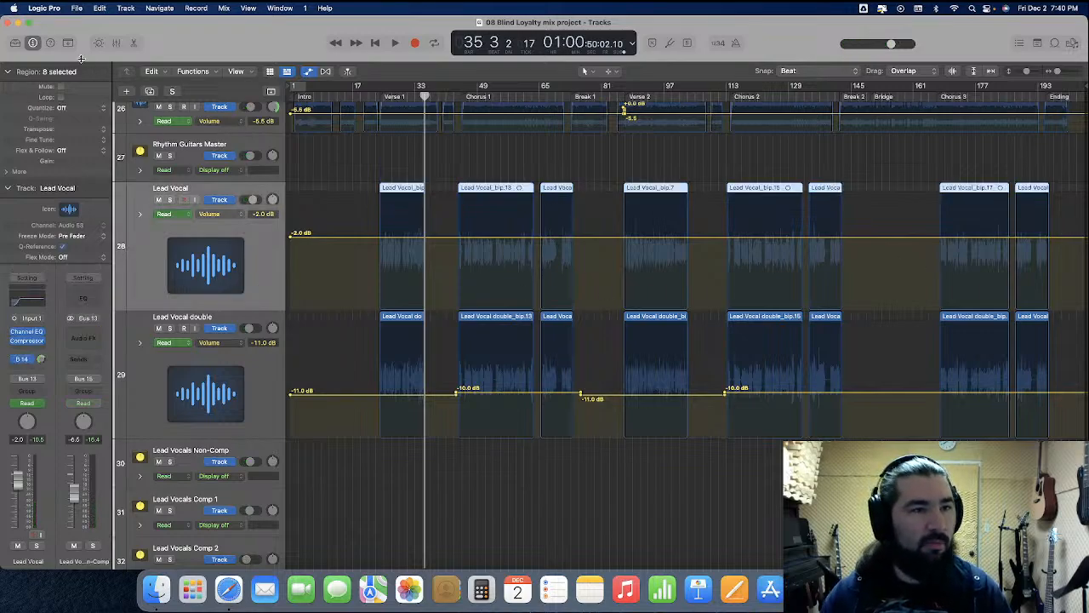
pyautogui.click(118, 44)
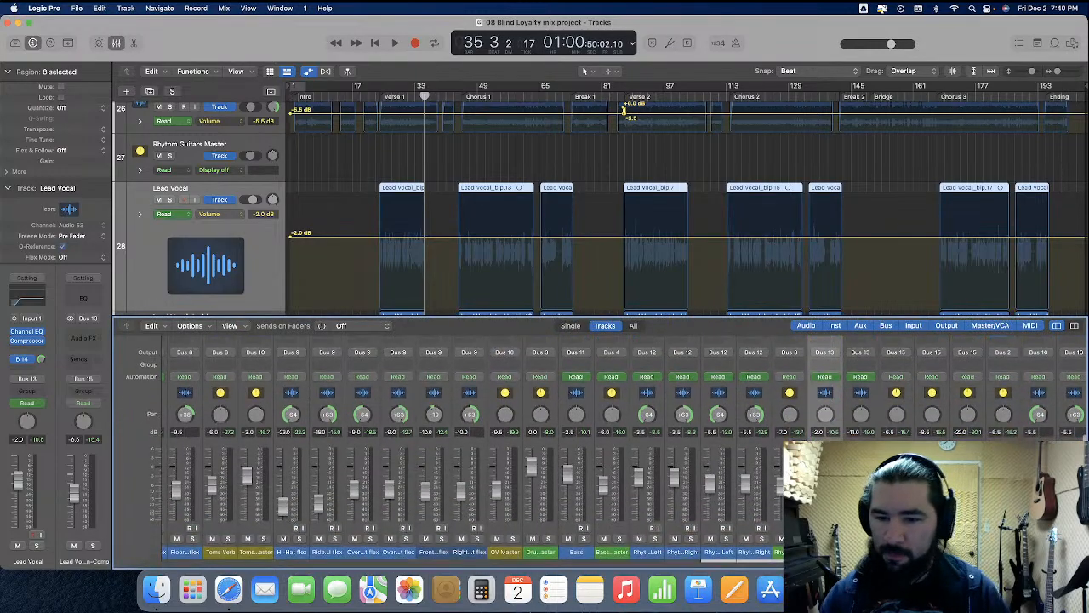
pyautogui.hscroll(2, 926, 431)
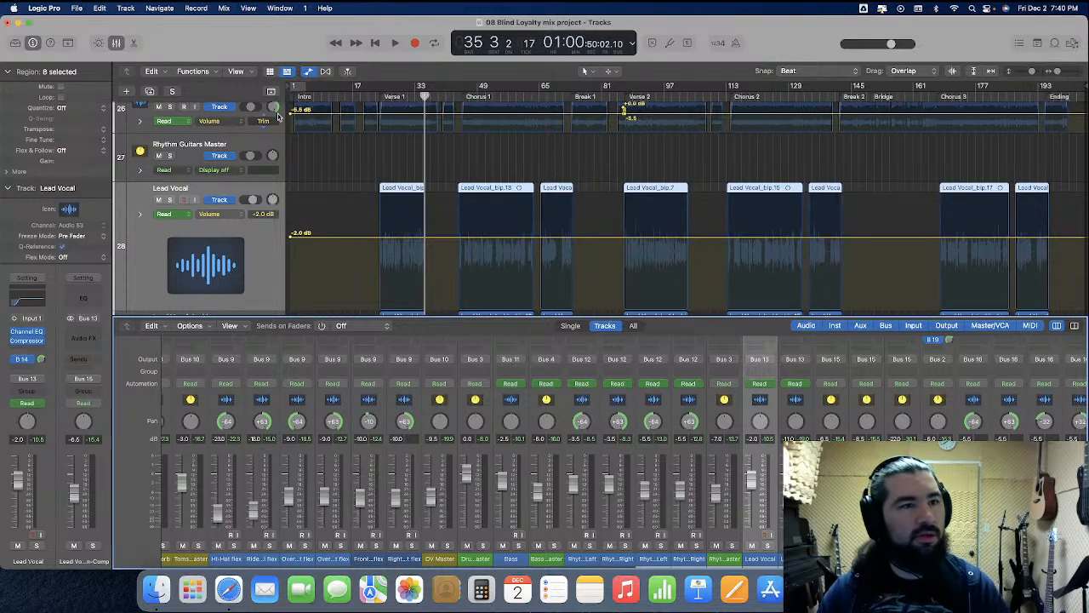
pyautogui.click(120, 43)
# Examine the Verse 1 waveforms up close on the Lead Vocal and Lead Vocal double tracks, back to the verse's start
pyautogui.press('super+Right')
pyautogui.press('super+Right')
pyautogui.press('super+Right')
pyautogui.press('super+Right')
pyautogui.press('super+Right')
pyautogui.press('super+Right')
pyautogui.press('super+Right')
pyautogui.press('super+Right')
pyautogui.press('super+Right')
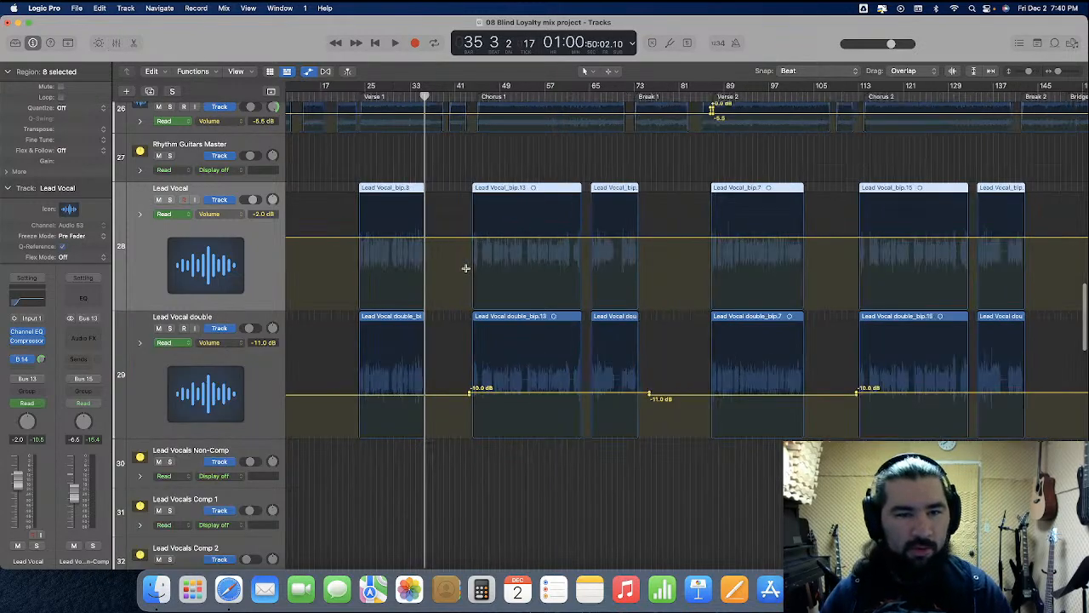
pyautogui.hscroll(-4, 471, 272)
pyautogui.hscroll(-3, 471, 272)
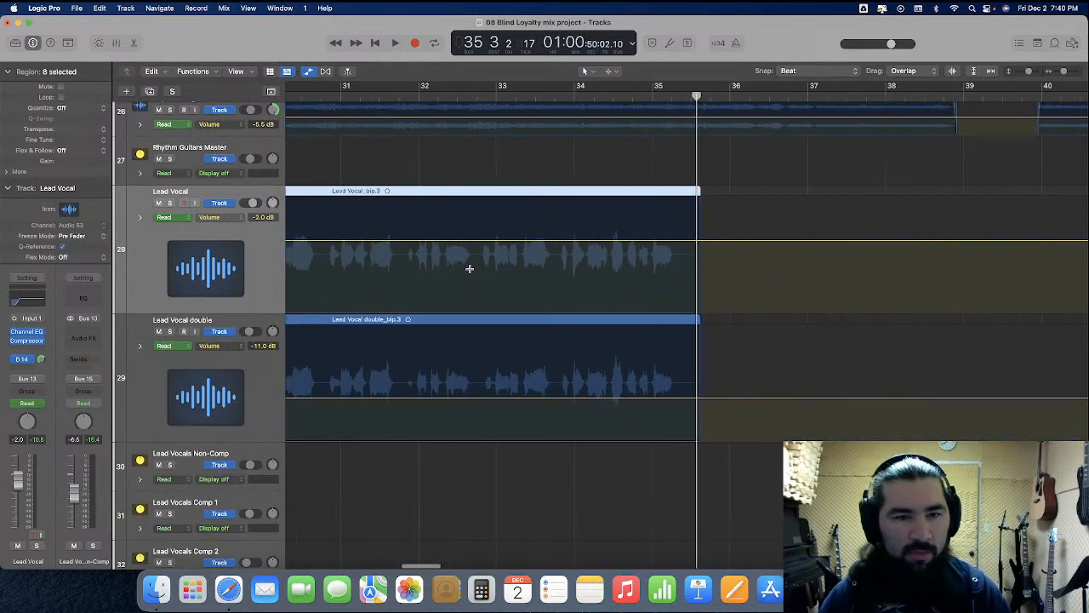
pyautogui.press('super+Right')
pyautogui.press('super+Right')
pyautogui.hscroll(-9, 473, 273)
pyautogui.press('super+Left')
pyautogui.press('super+Left')
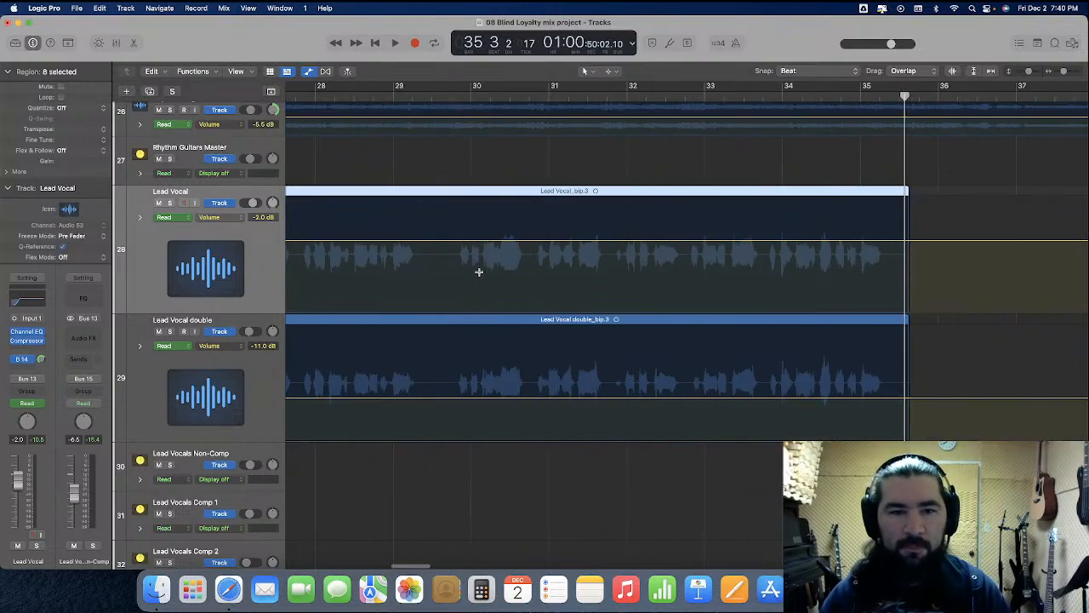
pyautogui.hscroll(-3, 489, 275)
pyautogui.hscroll(2, 489, 278)
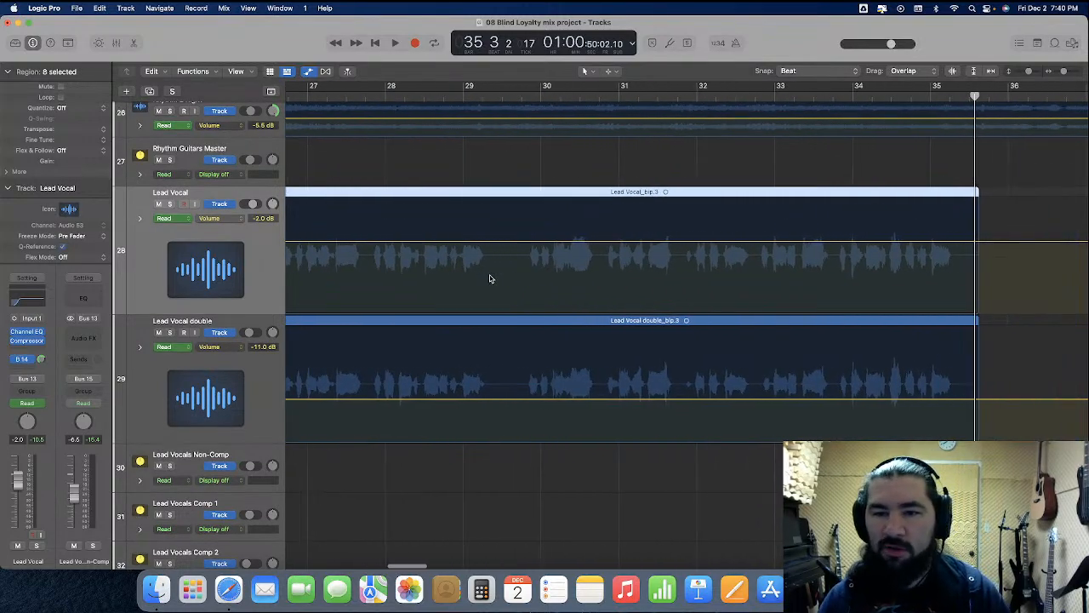
pyautogui.hscroll(-8, 489, 278)
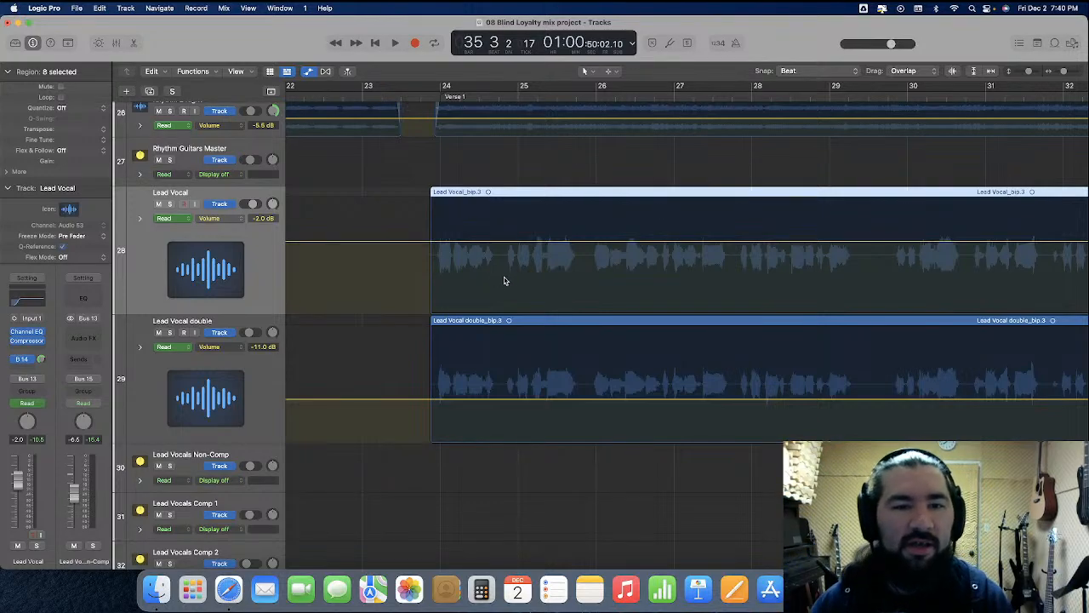
# Deselect the regions and listen to the Verse 1 lead vocals from bar 23 beat 4 to about bar 30
pyautogui.click(419, 93)
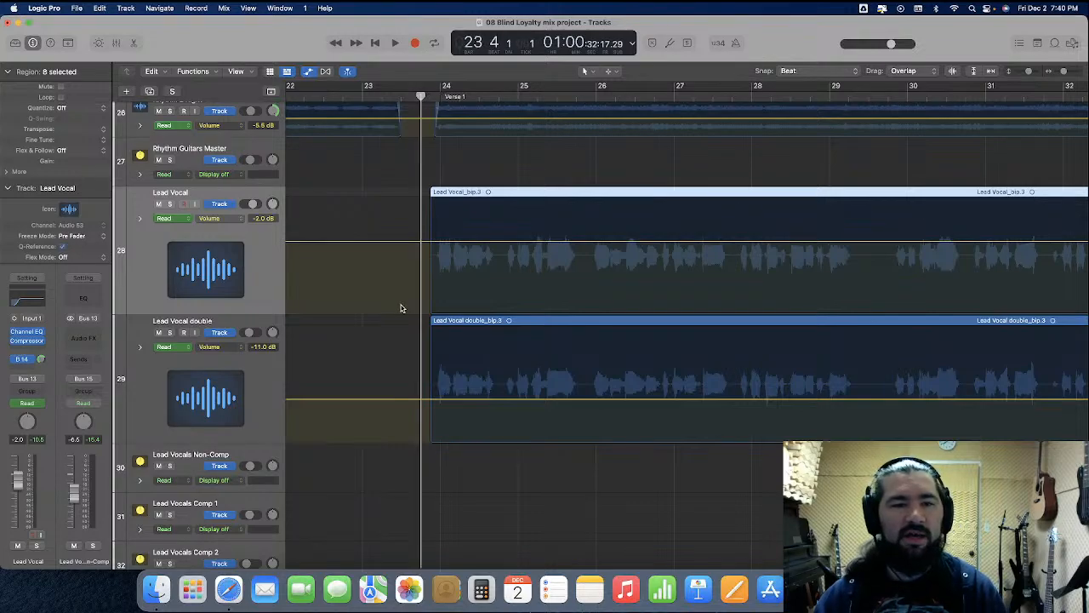
pyautogui.click(391, 285)
pyautogui.press('space')
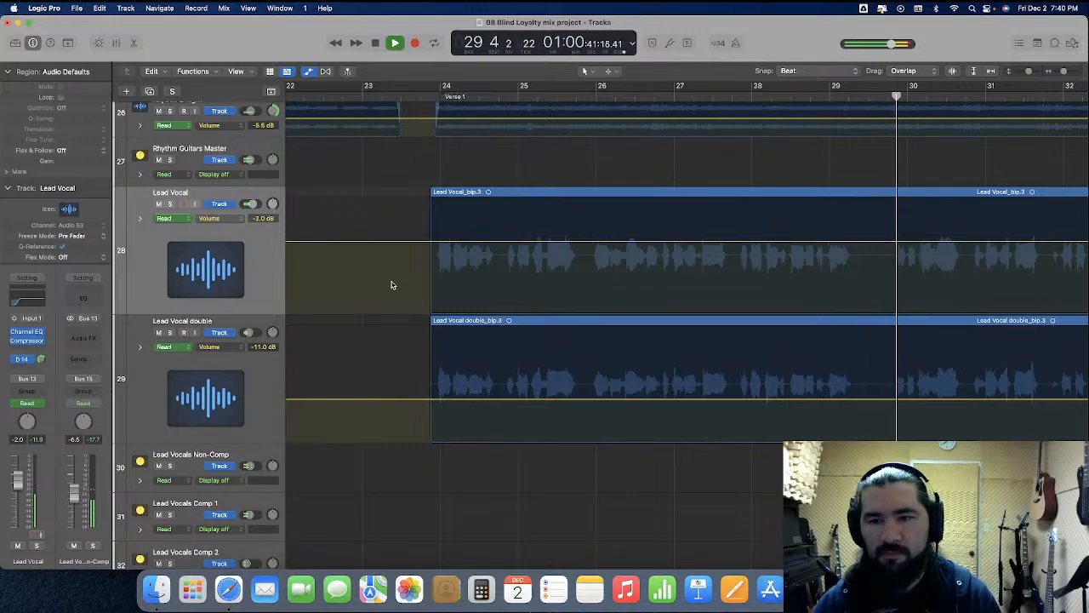
pyautogui.press('space')
# With snapping off, raise the phrase around bar 30 to 0.0 dB on Lead Vocal and -9.0 dB on its double, and audition it
pyautogui.hscroll(5, 791, 331)
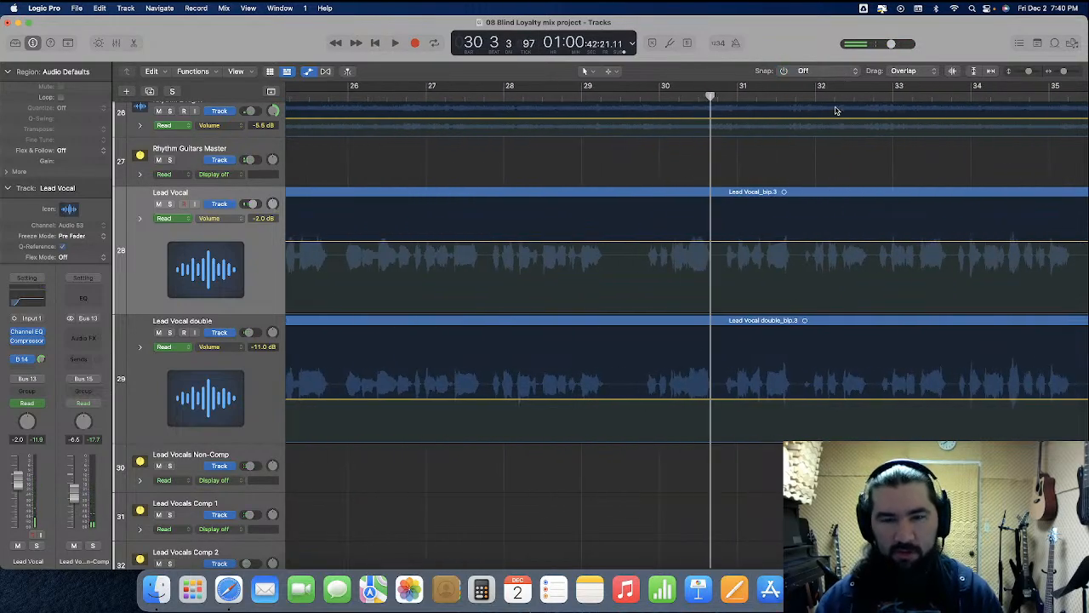
pyautogui.moveTo(642, 279); pyautogui.dragTo(668, 378)
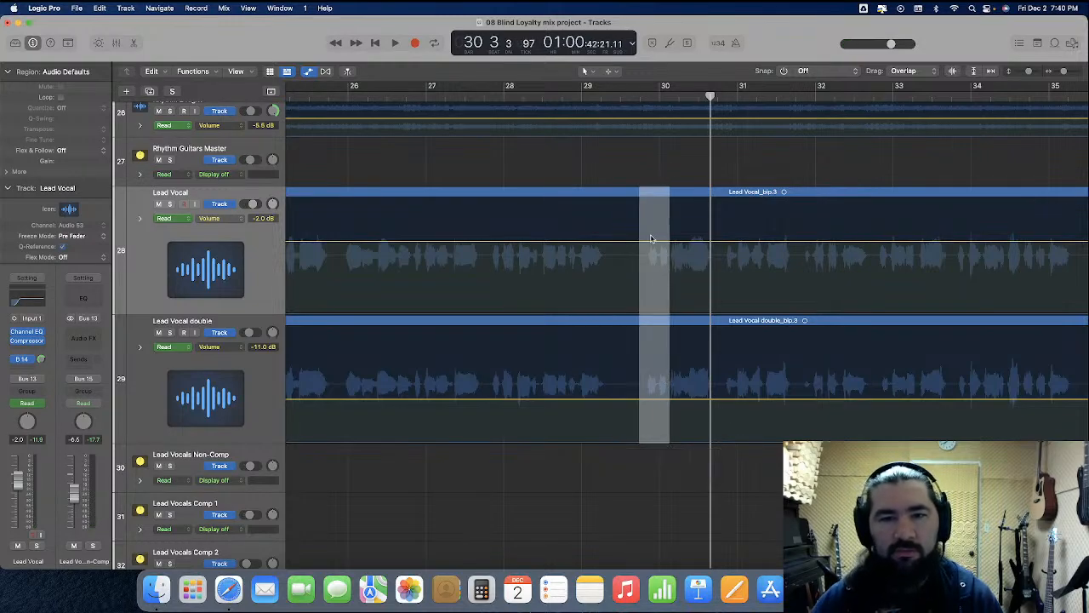
pyautogui.moveTo(656, 245); pyautogui.dragTo(660, 236)
pyautogui.press('space')
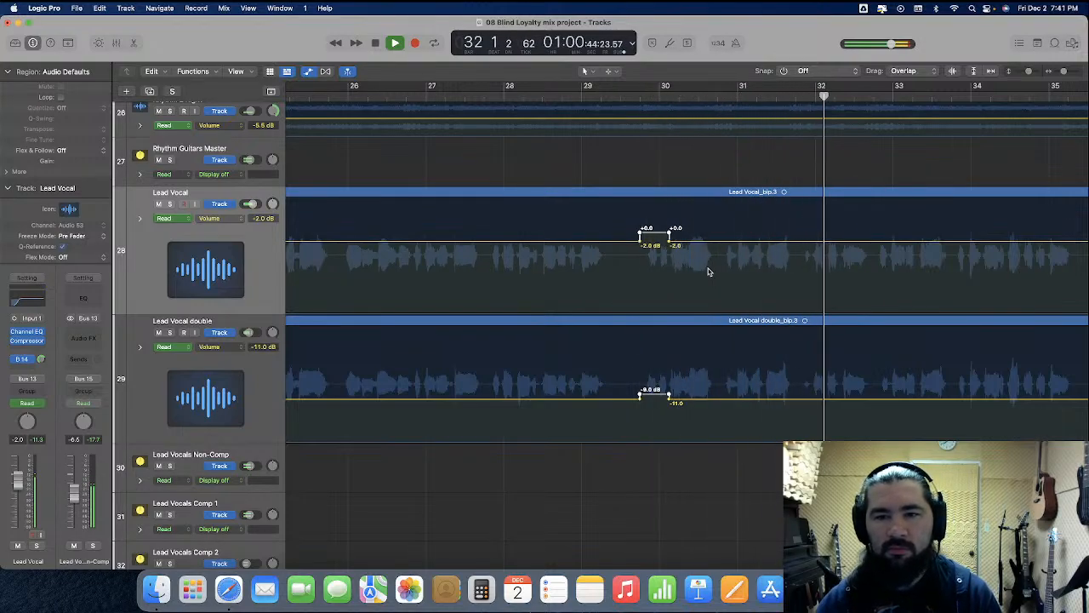
pyautogui.hscroll(3, 710, 271)
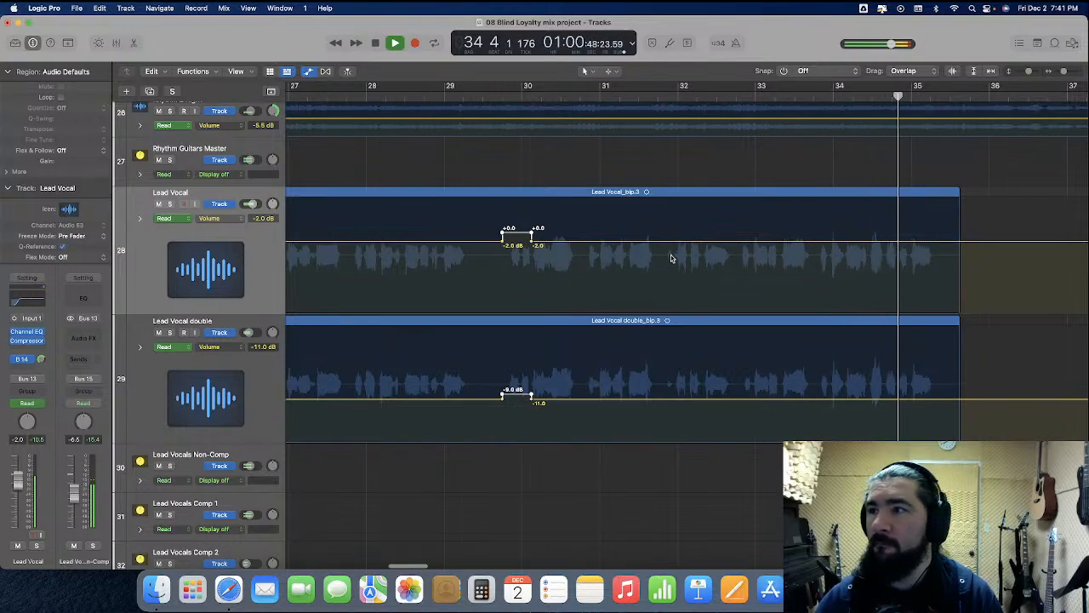
pyautogui.press('space')
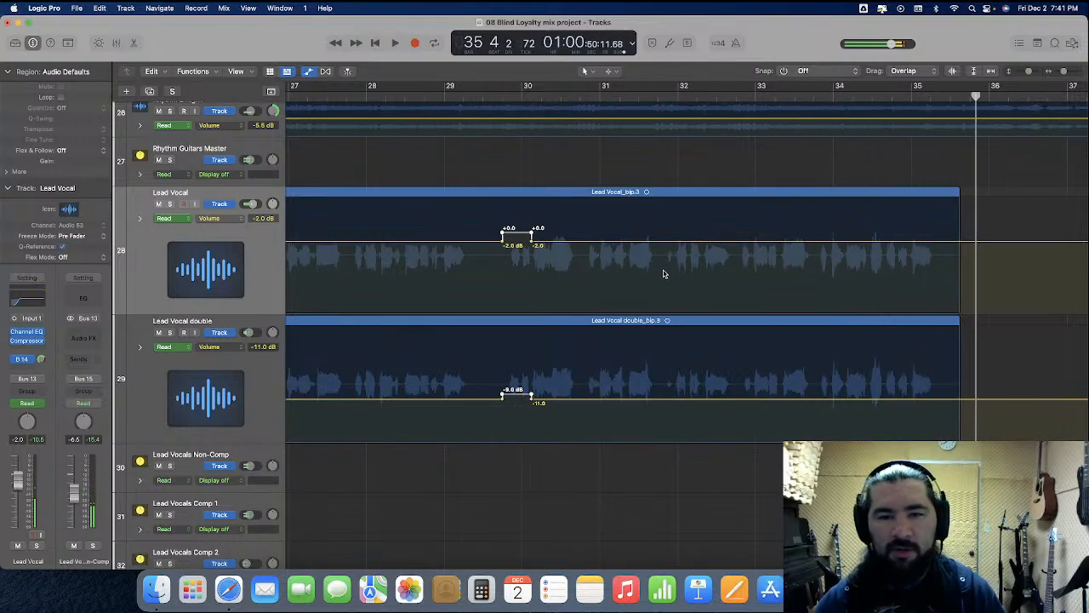
# Raise the quiet word just before bar 32 to +6.0 dB on Lead Vocal and -3.0 dB on its double, and audition it
pyautogui.moveTo(662, 285); pyautogui.dragTo(672, 329)
pyautogui.moveTo(669, 246); pyautogui.dragTo(670, 201)
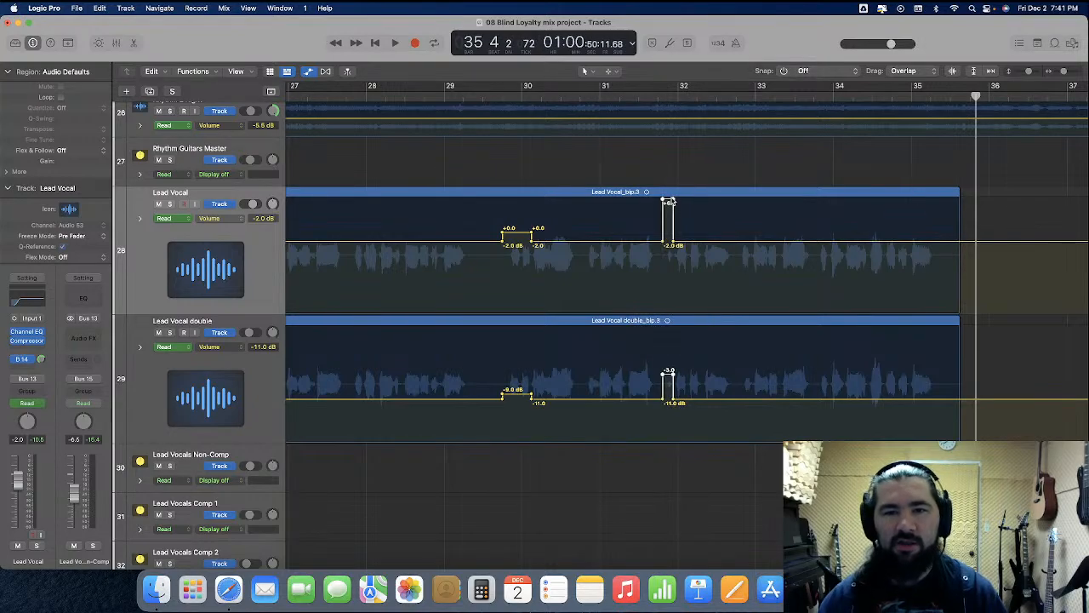
pyautogui.click(583, 95)
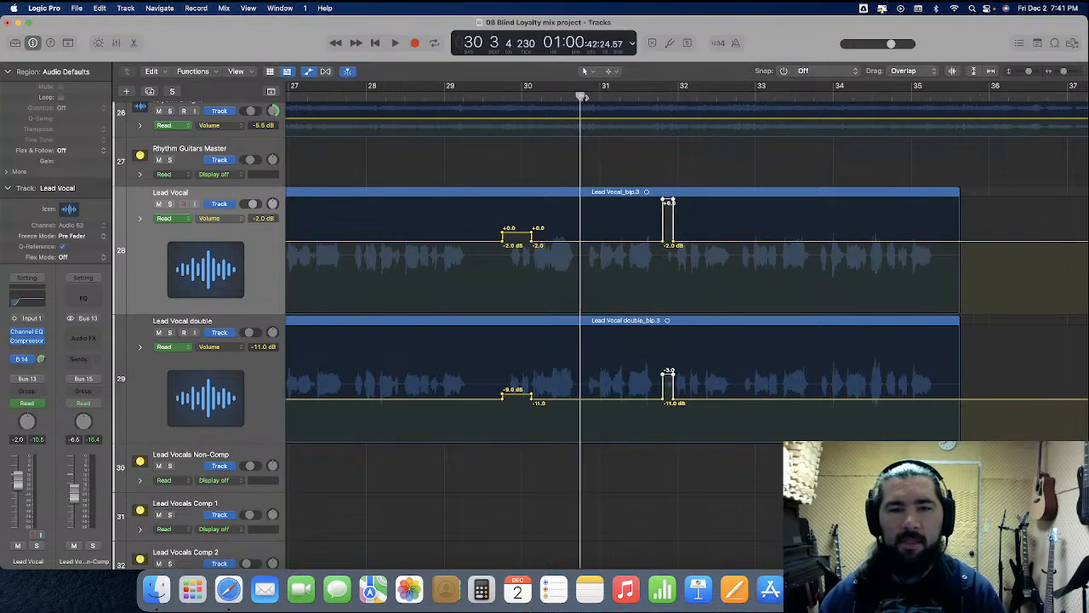
pyautogui.press('space')
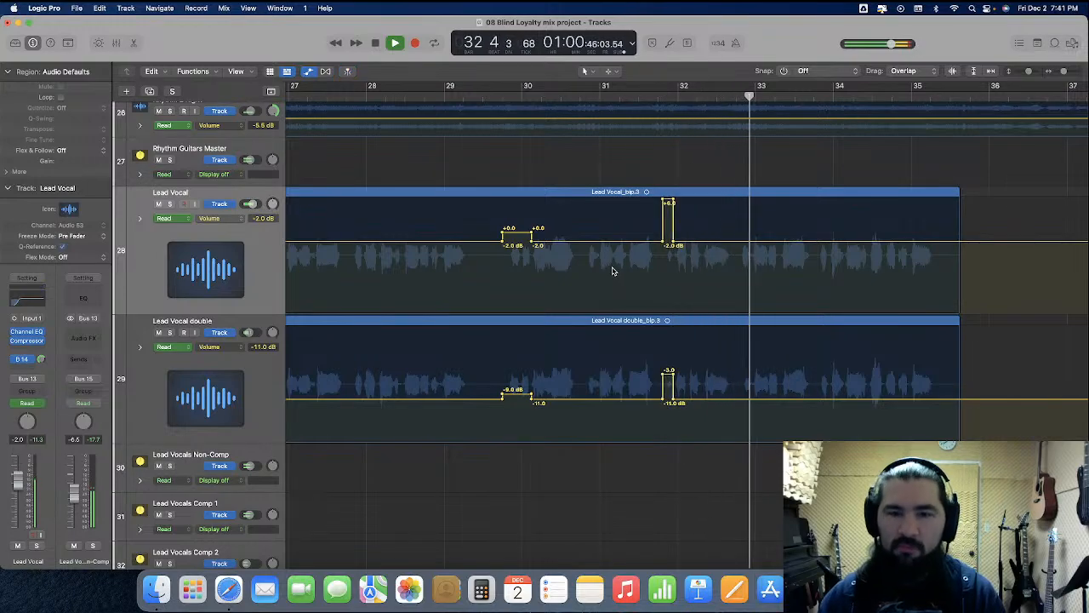
pyautogui.press('space')
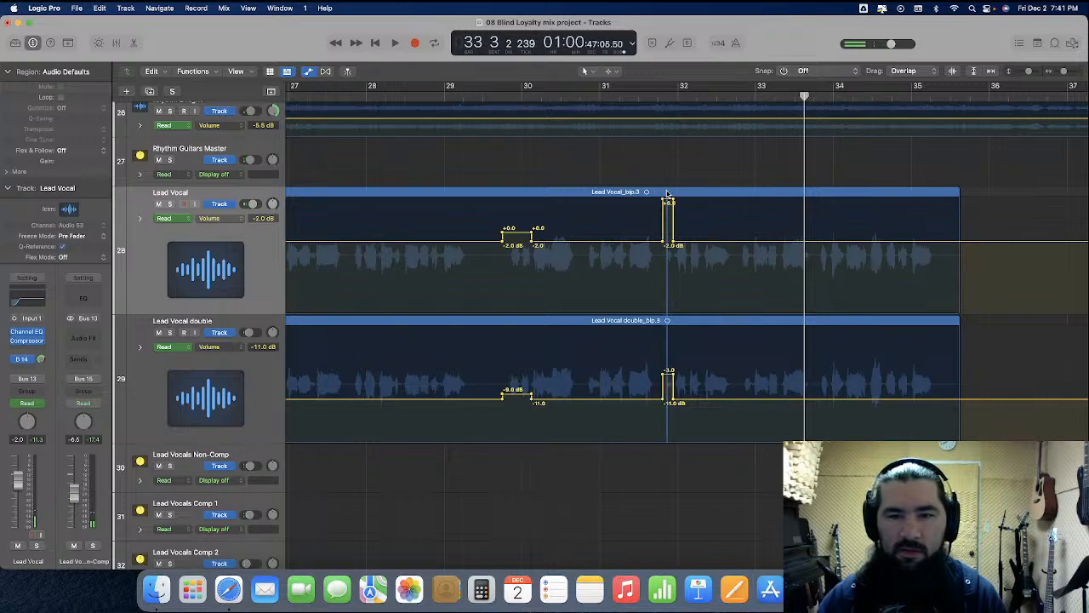
# Slightly lower the boosted word just before bar 32 on both lead vocals and play on through the end of Chorus 1
pyautogui.moveTo(669, 203); pyautogui.dragTo(669, 211)
pyautogui.click(570, 95)
pyautogui.press('space')
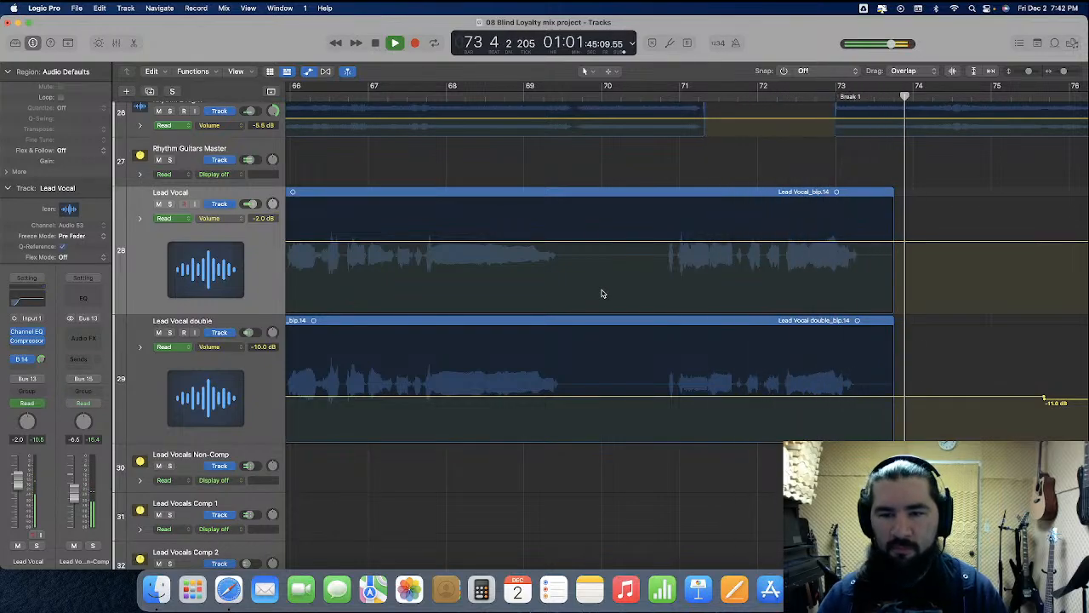
pyautogui.press('space')
# Listen to the Verse 2 lead vocals from about bar 85 and stop playback at the end of the verse
pyautogui.hscroll(10, 604, 293)
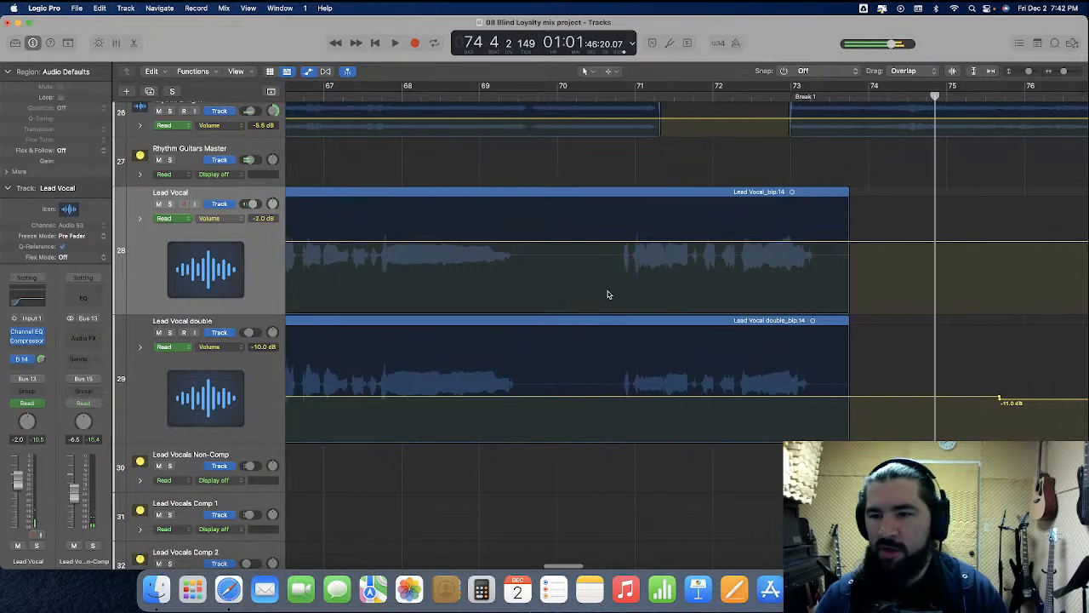
pyautogui.hscroll(10, 608, 294)
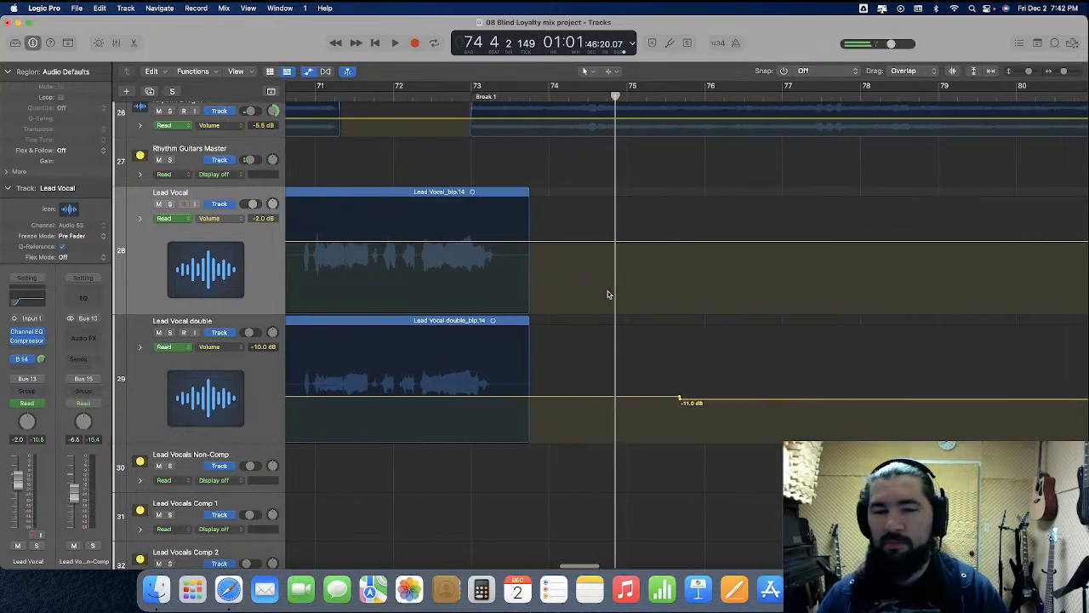
pyautogui.hscroll(10, 609, 295)
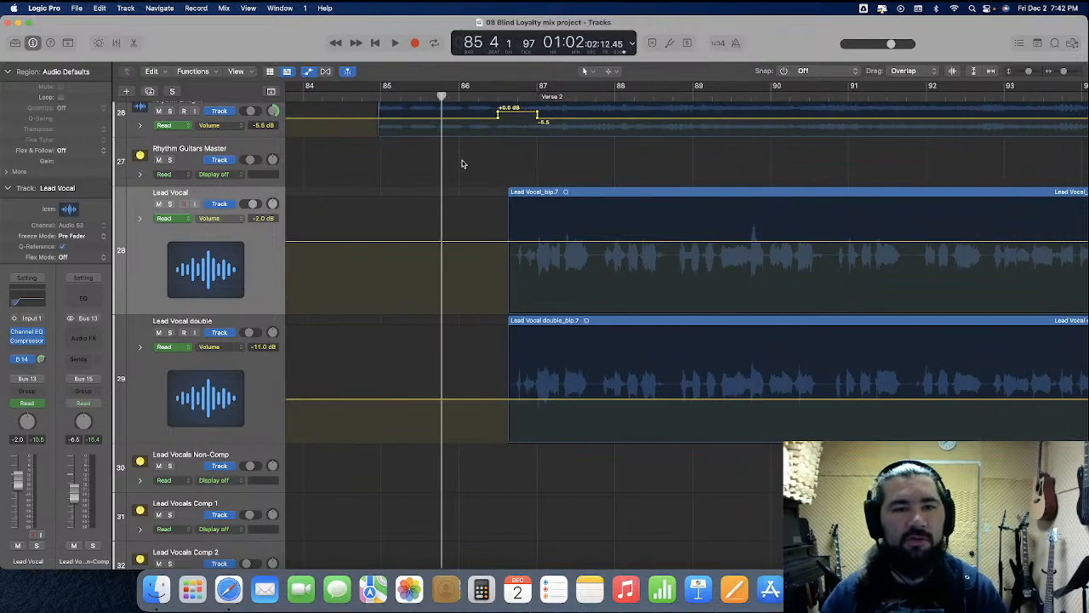
pyautogui.press('space')
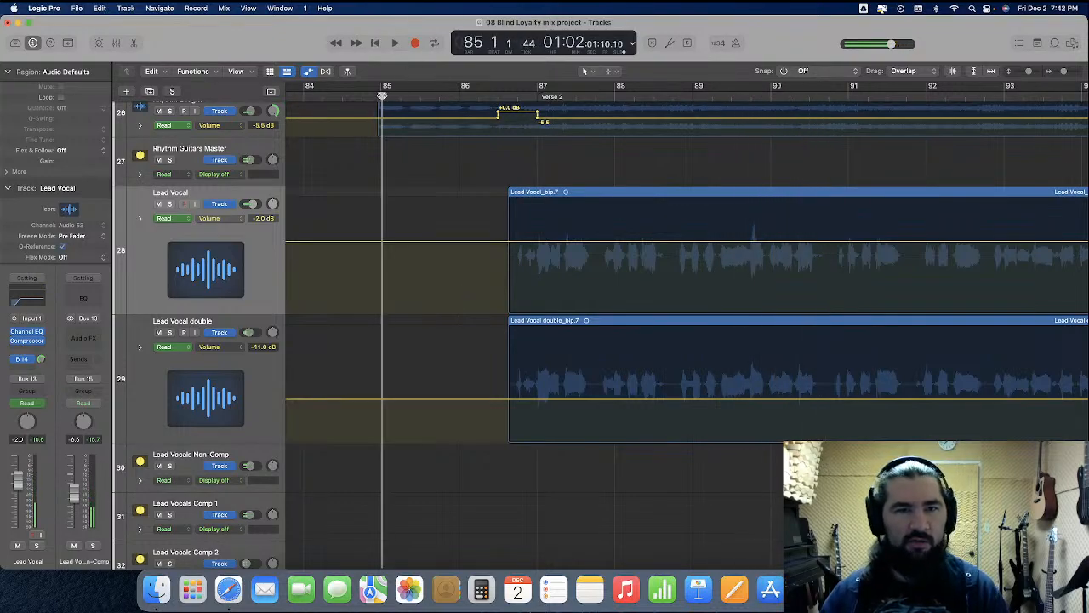
pyautogui.press('space')
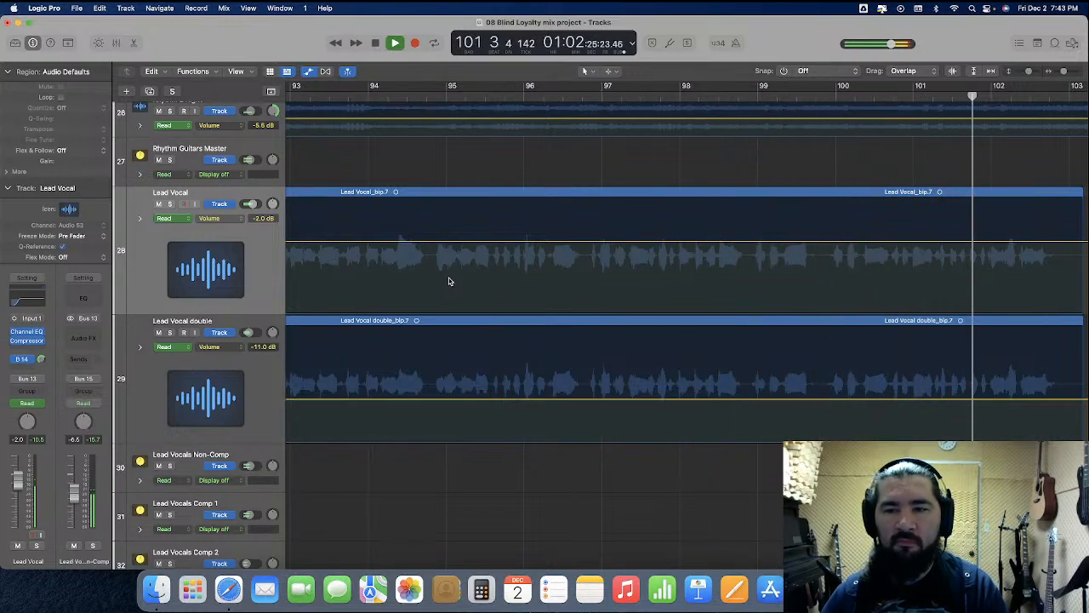
pyautogui.press('space')
# Replay from bar 99 beat 4 and raise the phrase through bar 101 to -1.0 dB on Lead Vocal and -10.0 dB on its double
pyautogui.hscroll(-5, 443, 277)
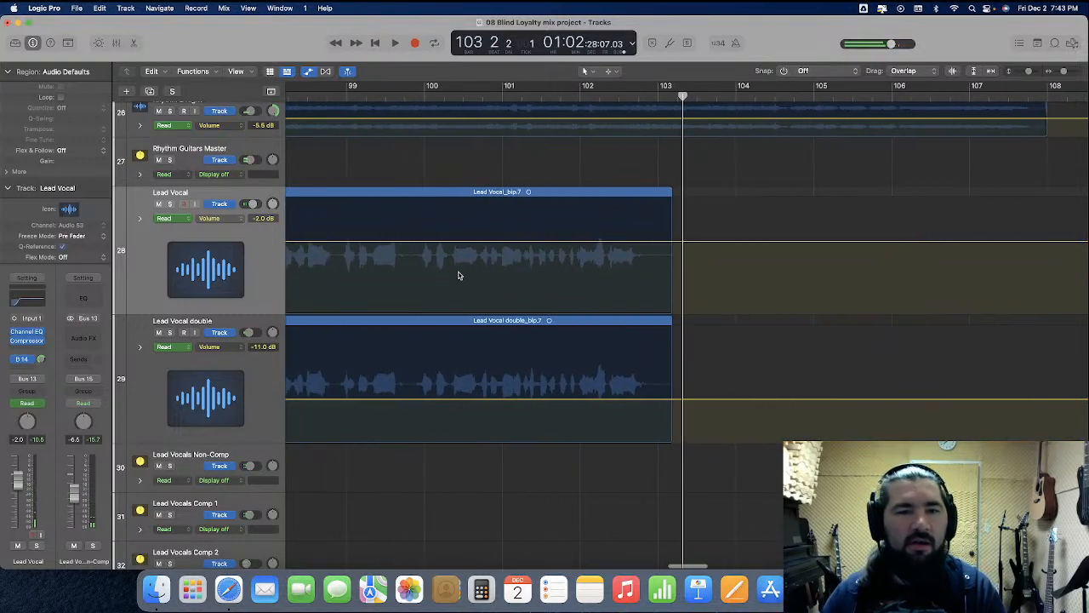
pyautogui.click(416, 94)
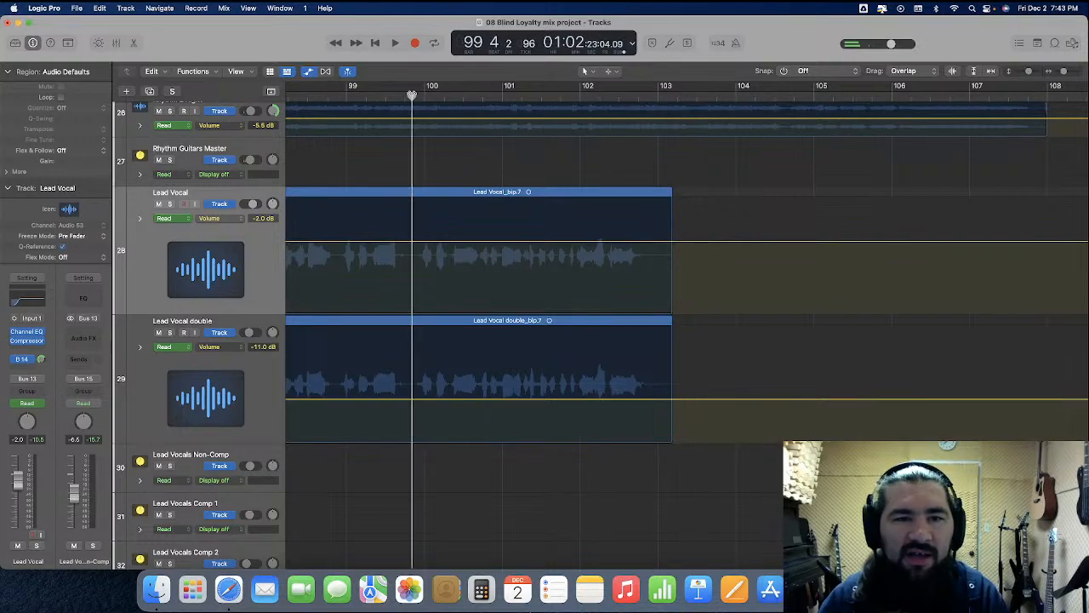
pyautogui.press('space')
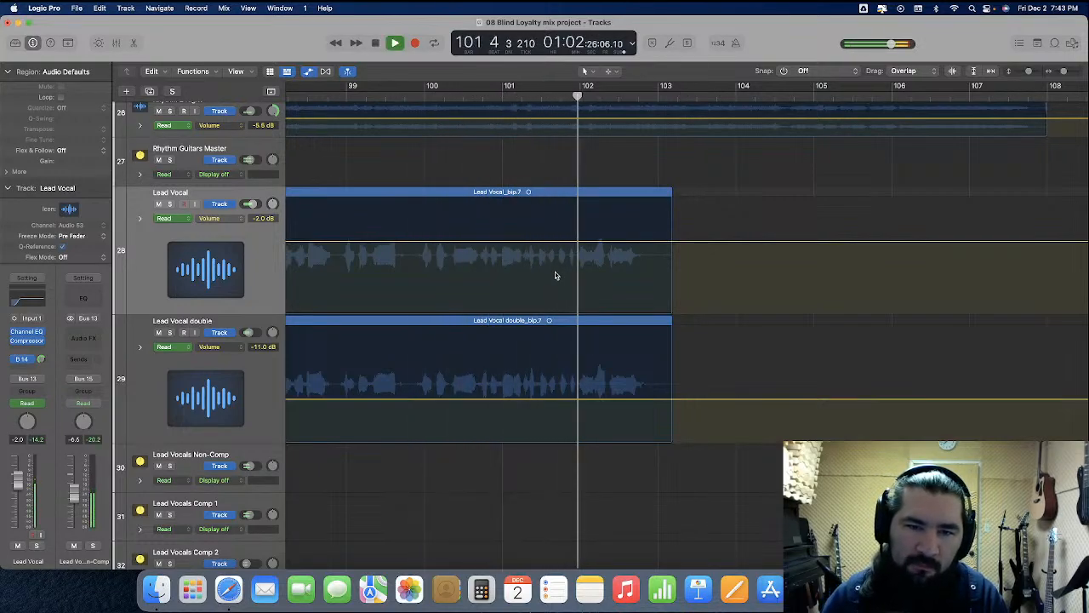
pyautogui.press('space')
pyautogui.moveTo(479, 264); pyautogui.dragTo(575, 368)
pyautogui.moveTo(520, 246); pyautogui.dragTo(519, 240)
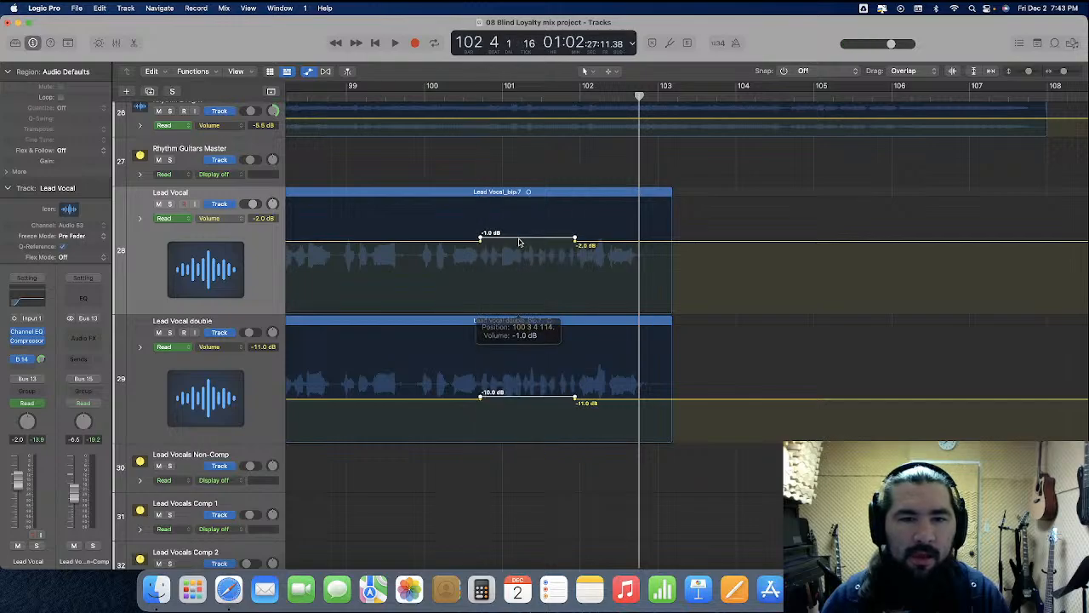
# Listen to the raised phrase near the end of Verse 2 and replay its second part from bar 101
pyautogui.press('space')
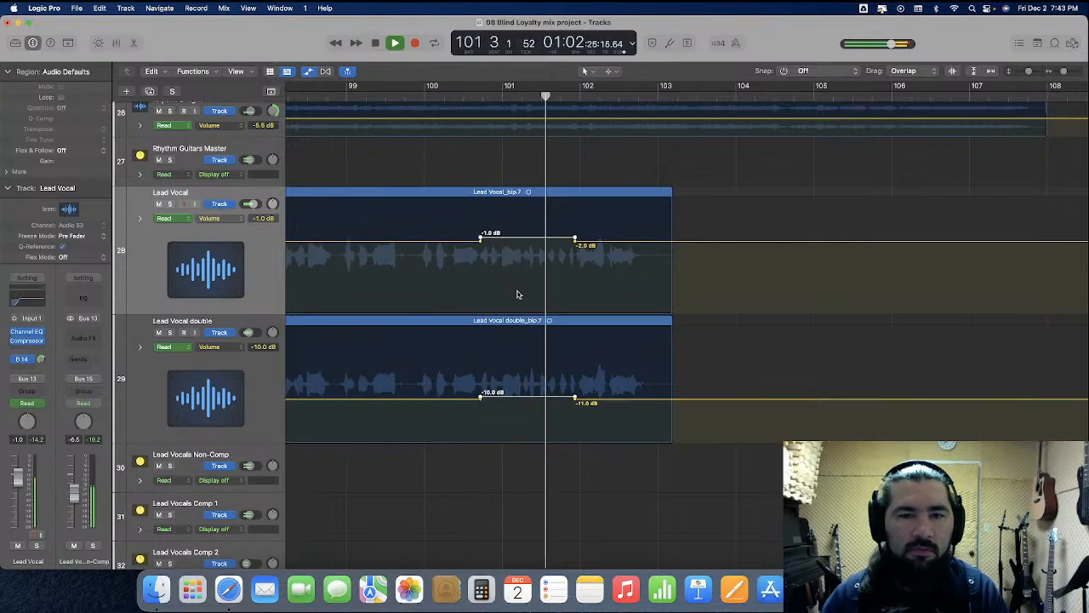
pyautogui.press('space')
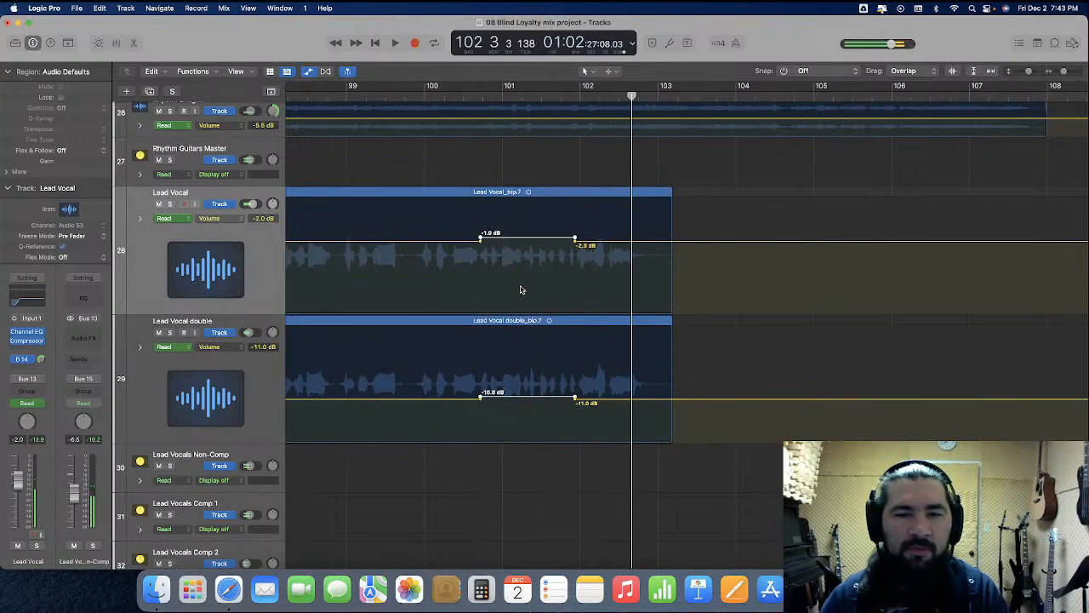
pyautogui.click(520, 95)
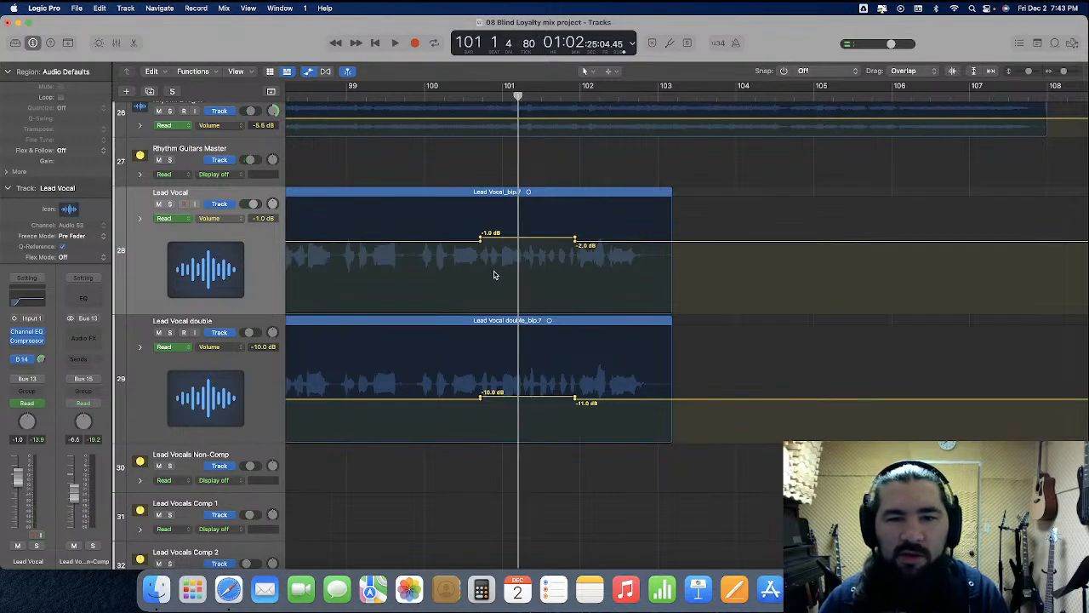
pyautogui.press('space')
pyautogui.press('space')
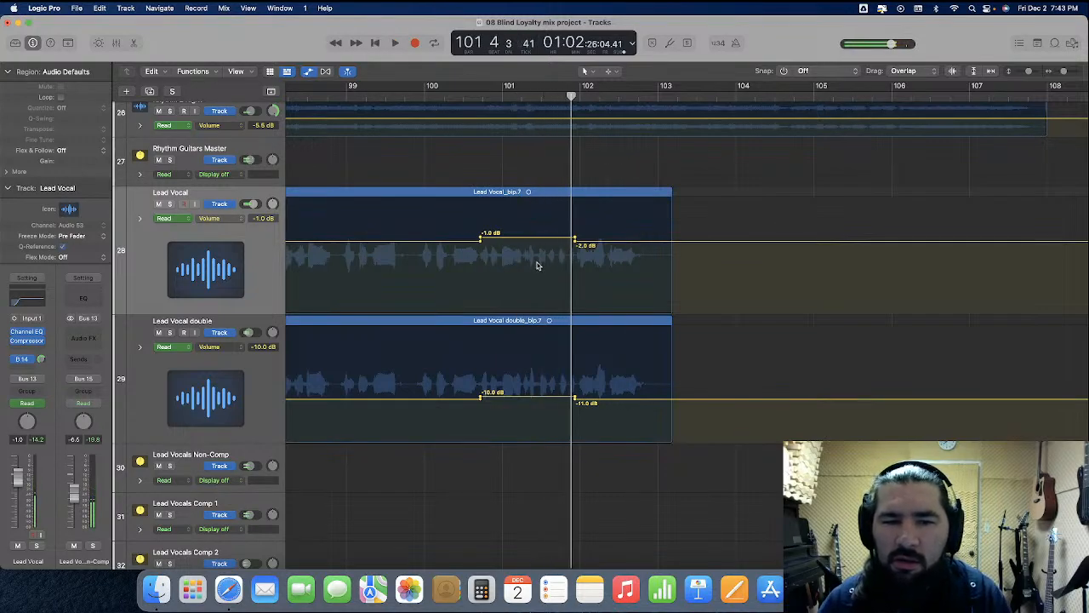
# Raise the second half of bar 101 further, to 0.0 dB on Lead Vocal and -9.0 dB on its double
pyautogui.press('super+Right')
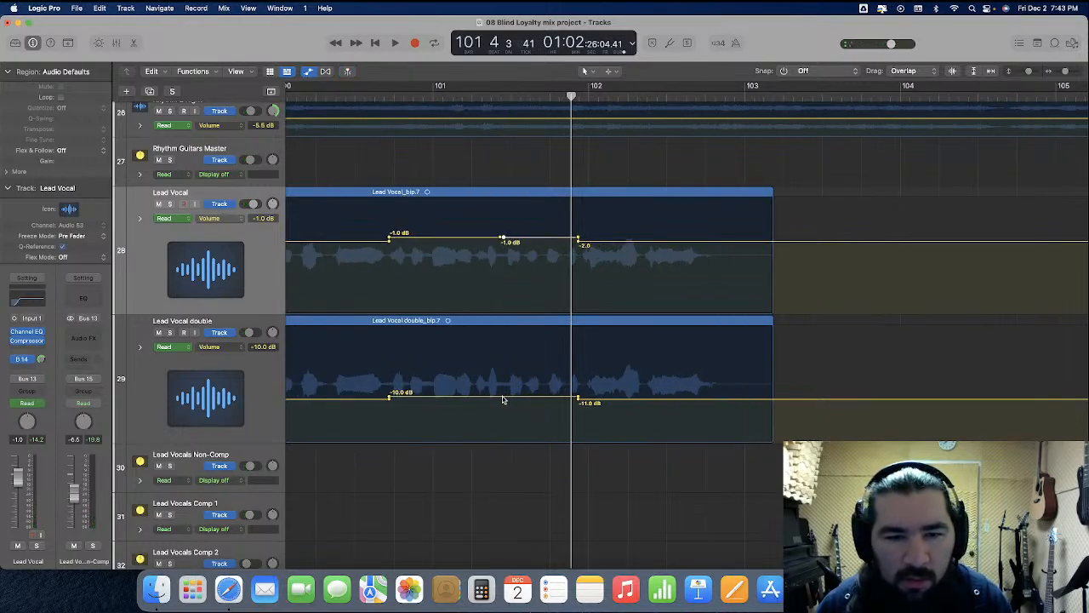
pyautogui.moveTo(544, 330); pyautogui.dragTo(554, 443)
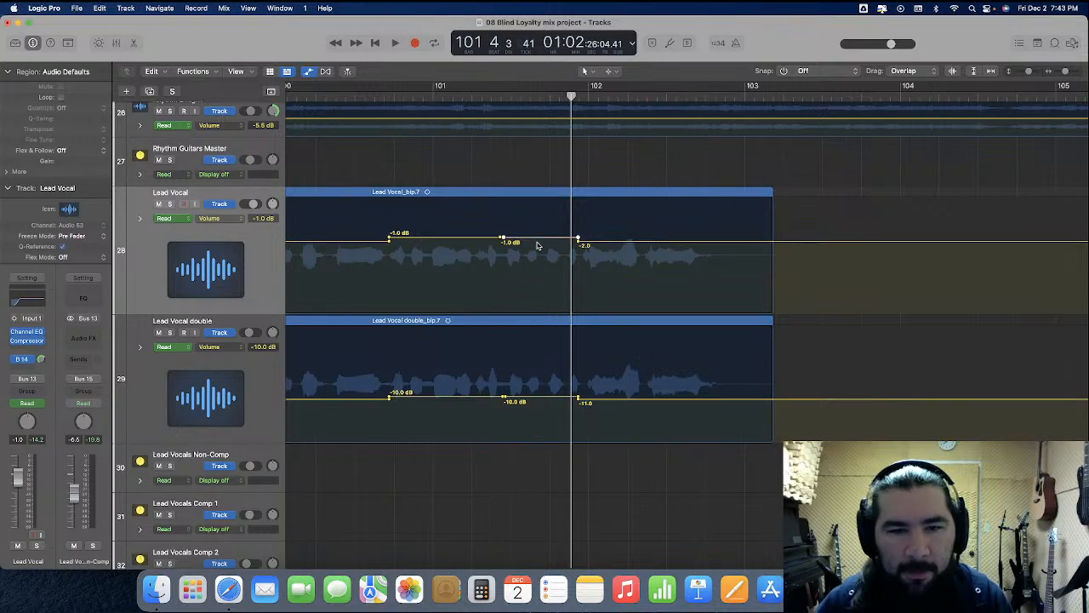
pyautogui.moveTo(534, 242); pyautogui.dragTo(533, 235)
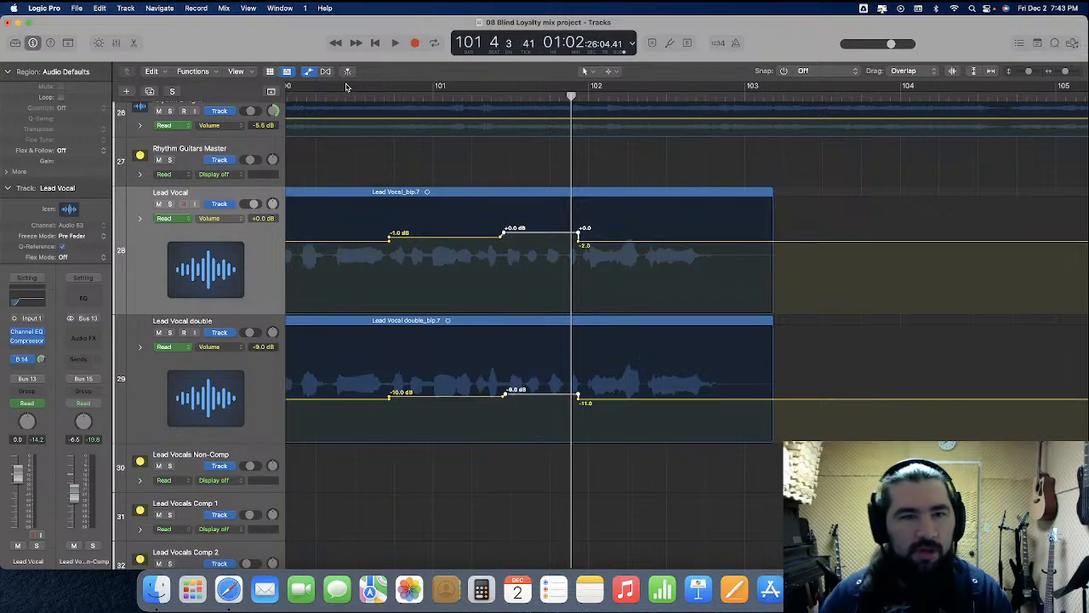
# Play the end of Verse 2 from bar 100 and widen the timeline view towards Chorus 2
pyautogui.click(333, 98)
pyautogui.press('space')
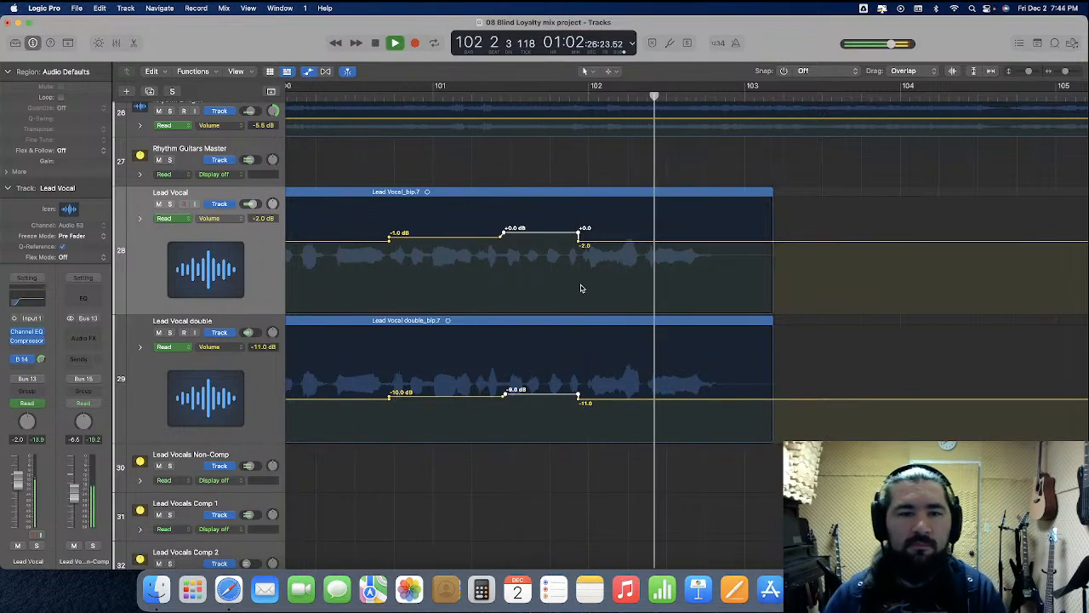
pyautogui.press('super+Left')
pyautogui.press('super+Left')
pyautogui.press('super+Left')
pyautogui.press('super+Left')
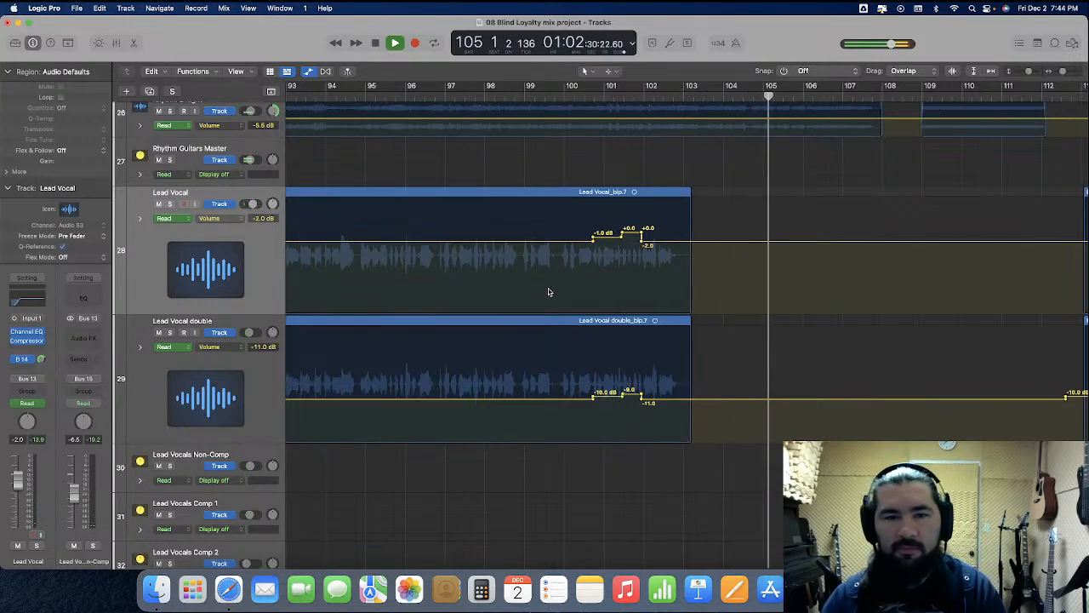
# Listen to the lead vocal and its double through Chorus 2, and play Chorus 3 from bar 167
pyautogui.hscroll(5, 554, 289)
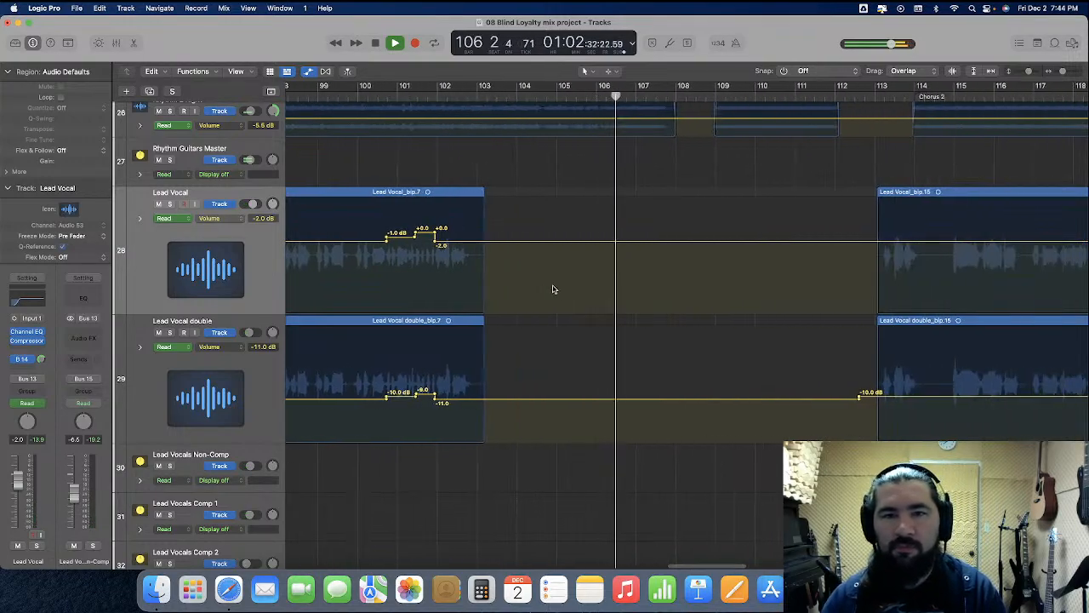
pyautogui.hscroll(4, 552, 290)
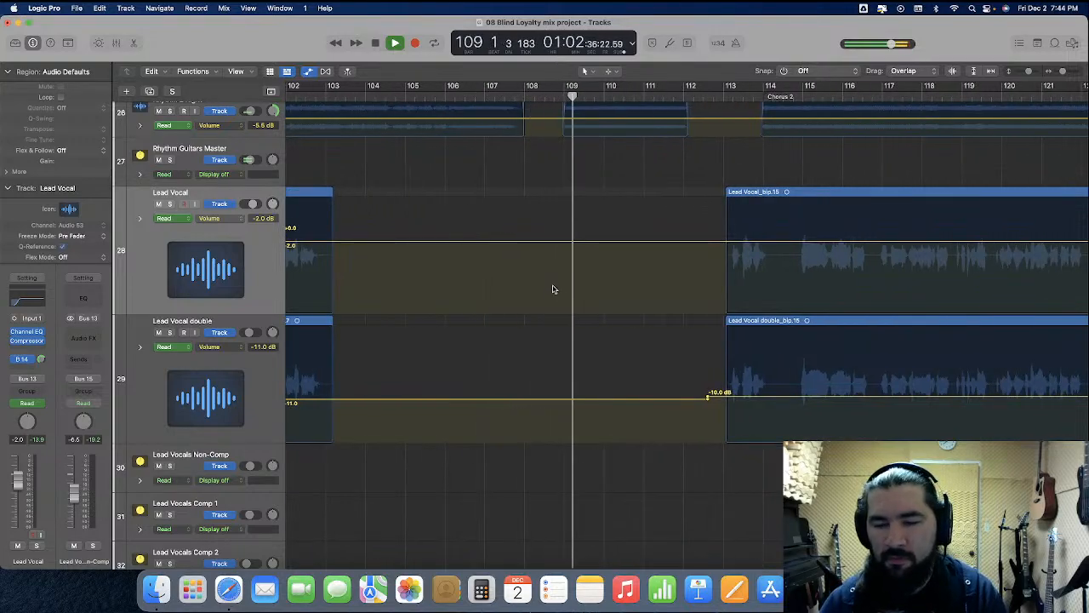
pyautogui.hscroll(2, 552, 289)
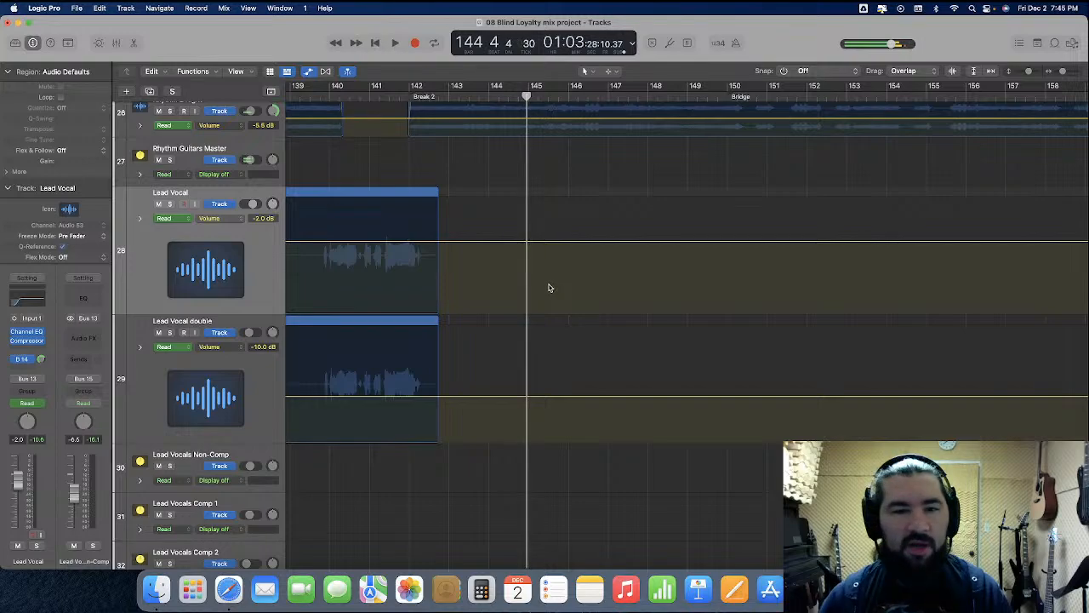
pyautogui.hscroll(15, 549, 288)
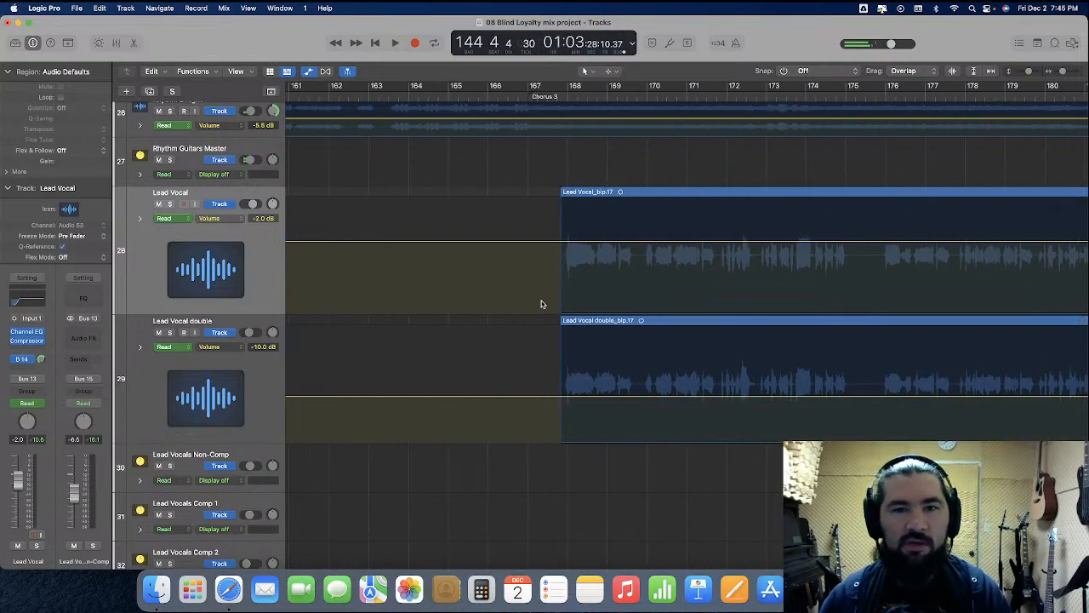
pyautogui.hscroll(-20, 571, 348)
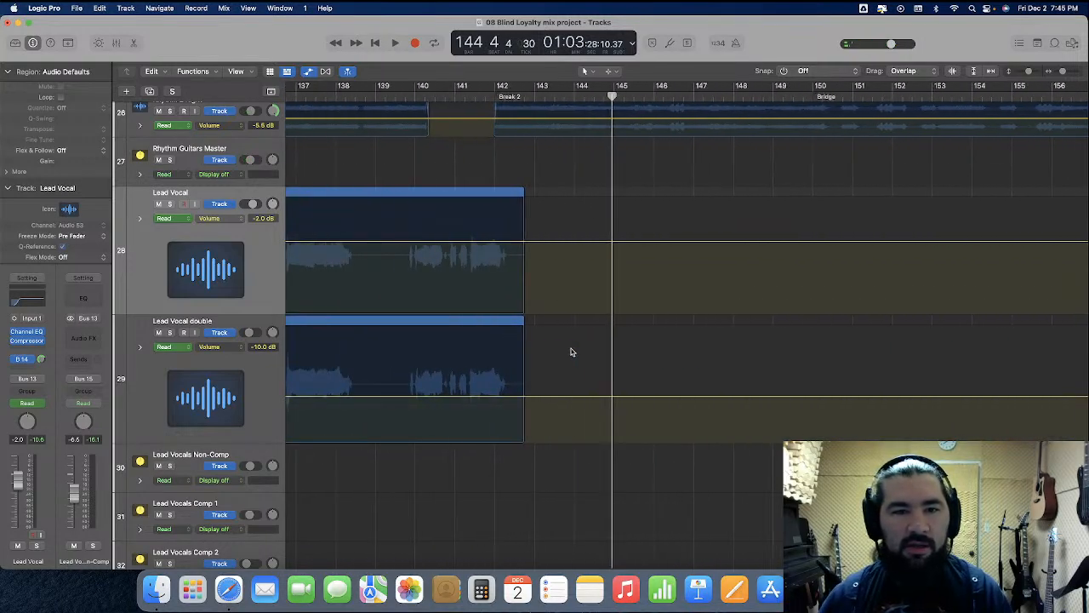
pyautogui.hscroll(20, 571, 352)
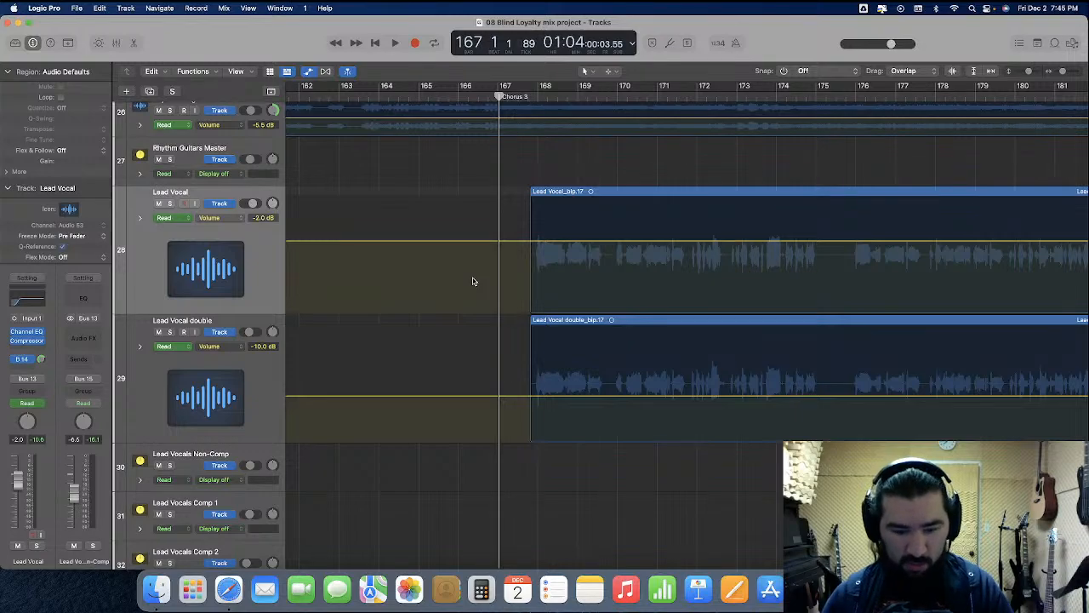
pyautogui.press('space')
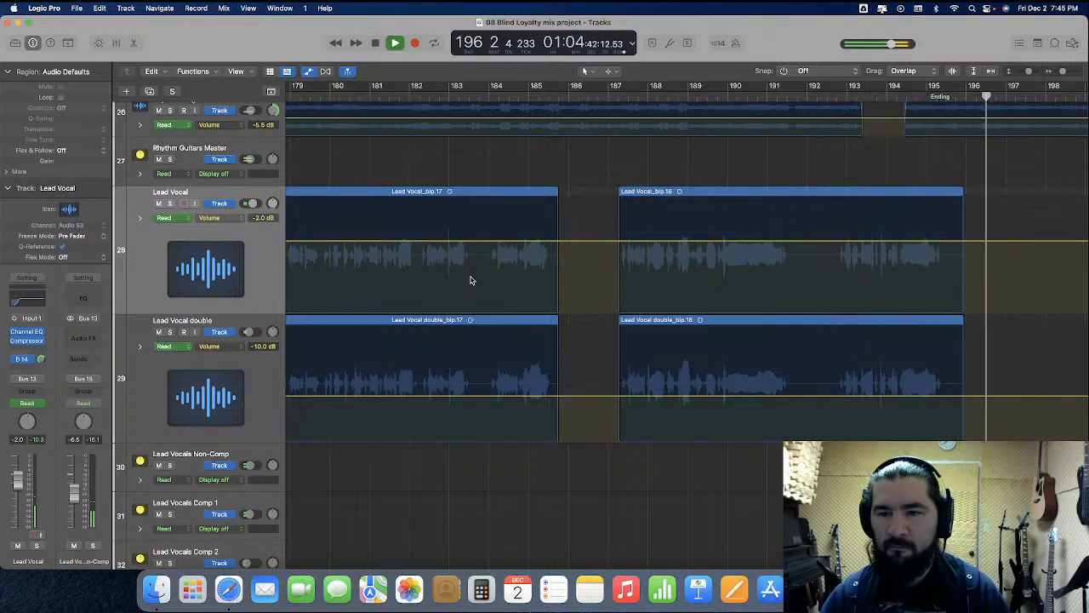
# Zoom the timeline out to the whole song and reduce the heights of the Lead Vocal and Lead Vocal double tracks
pyautogui.press('super+Left')
pyautogui.press('super+Left')
pyautogui.press('super+Left')
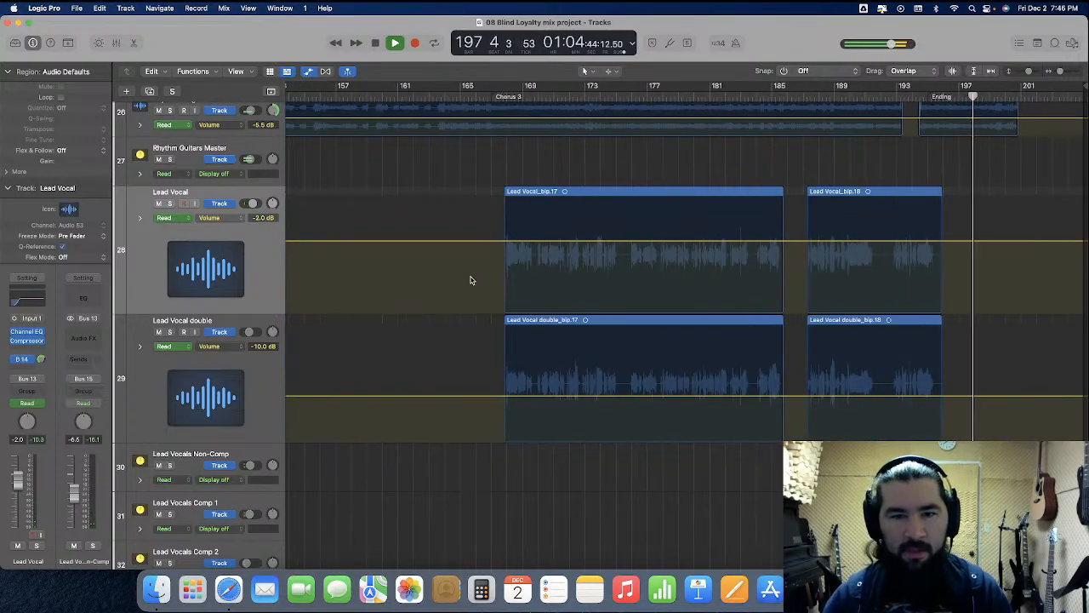
pyautogui.press('super+Left')
pyautogui.press('super+Left')
pyautogui.press('super+Left')
pyautogui.press('super+Left')
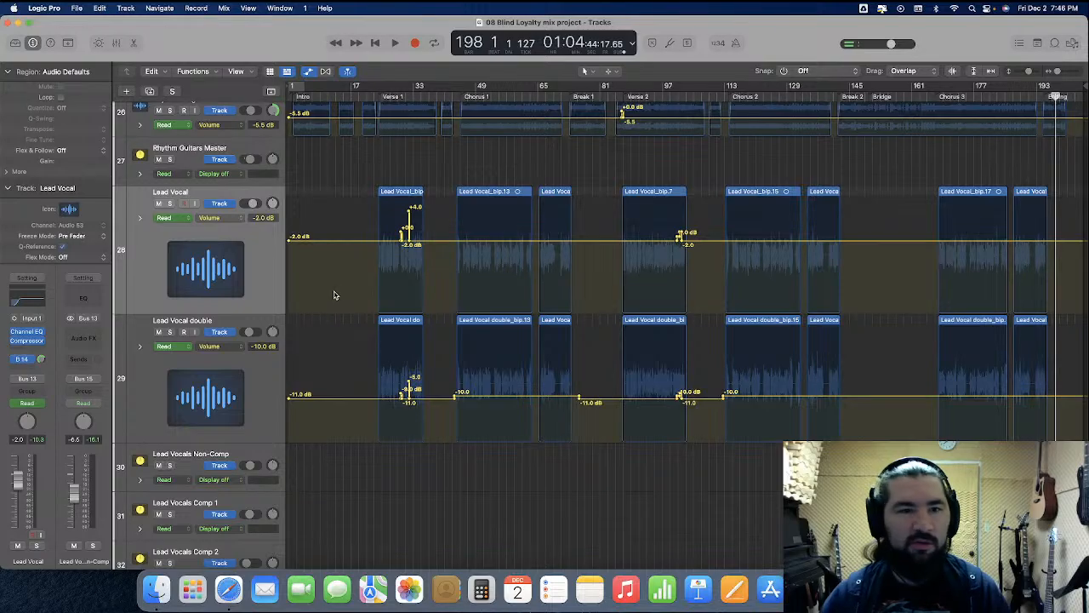
pyautogui.moveTo(226, 312); pyautogui.dragTo(232, 232)
pyautogui.moveTo(224, 360); pyautogui.dragTo(231, 279)
# Look over the background vocal tracks BG 1 to BG 5 and their faded-in regions in the Bridge
pyautogui.scroll(-5, 521, 380)
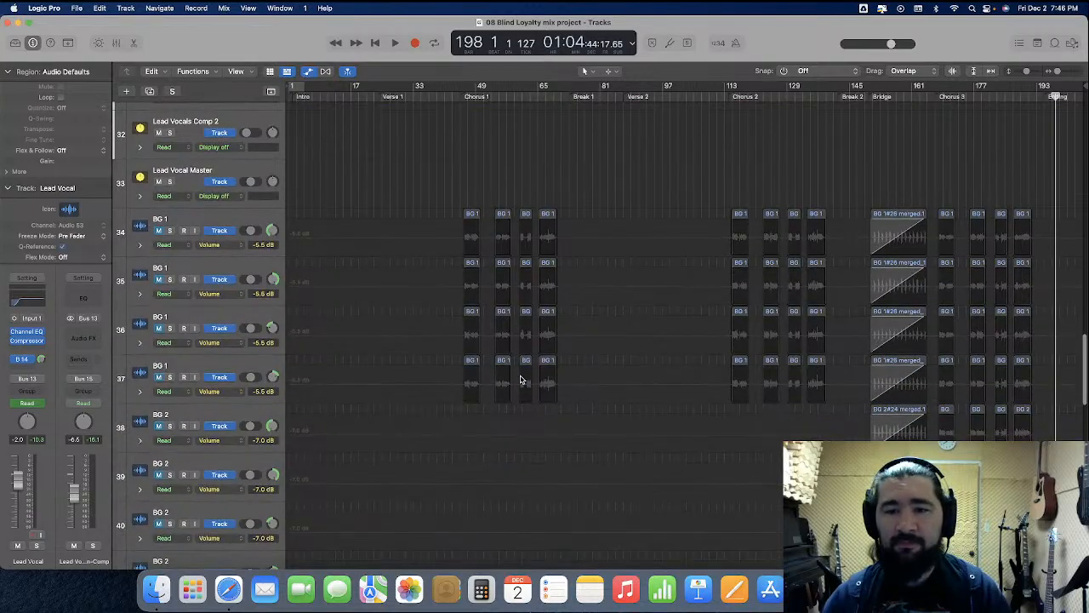
pyautogui.scroll(-2, 522, 379)
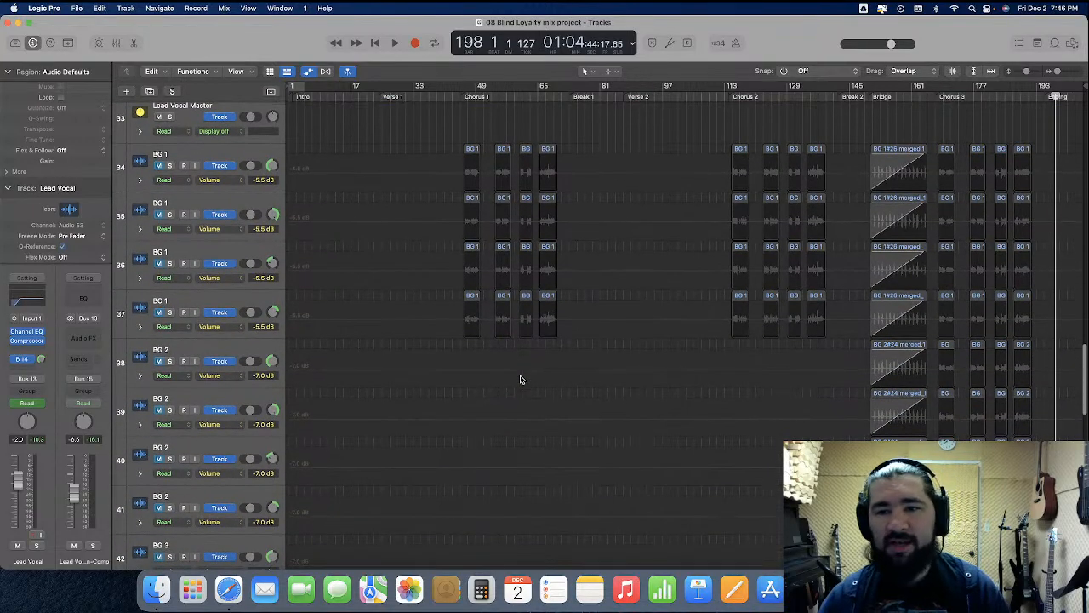
pyautogui.scroll(-1, 522, 381)
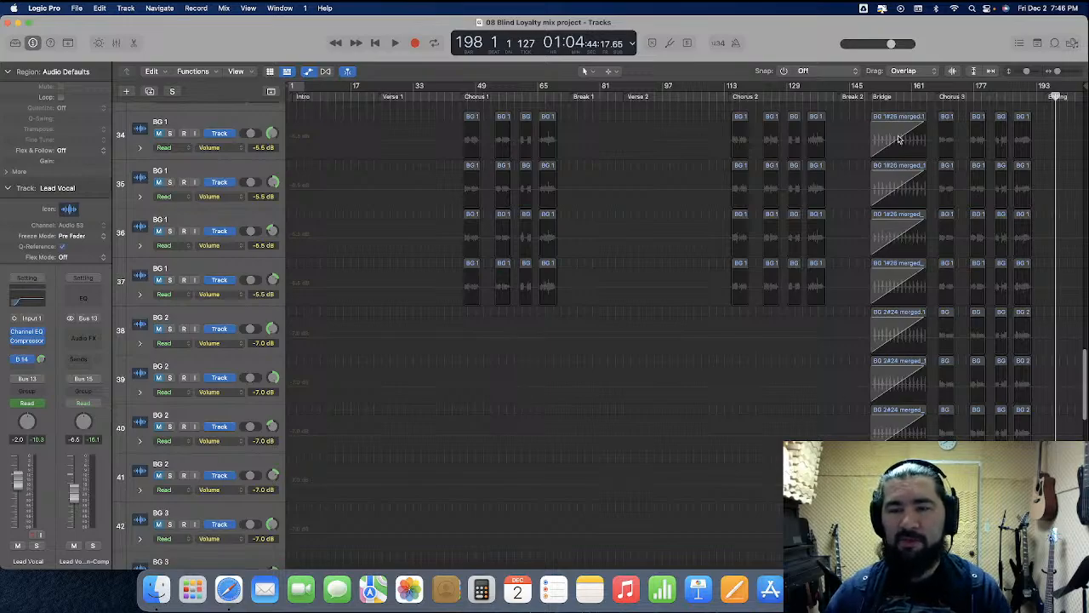
pyautogui.scroll(-10, 892, 149)
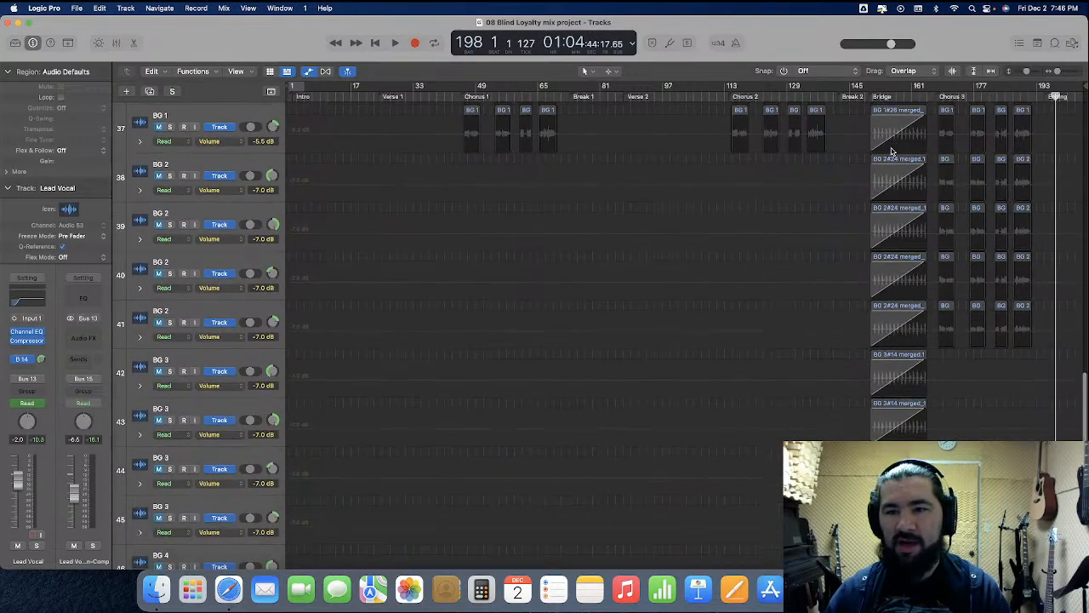
pyautogui.scroll(8, 884, 344)
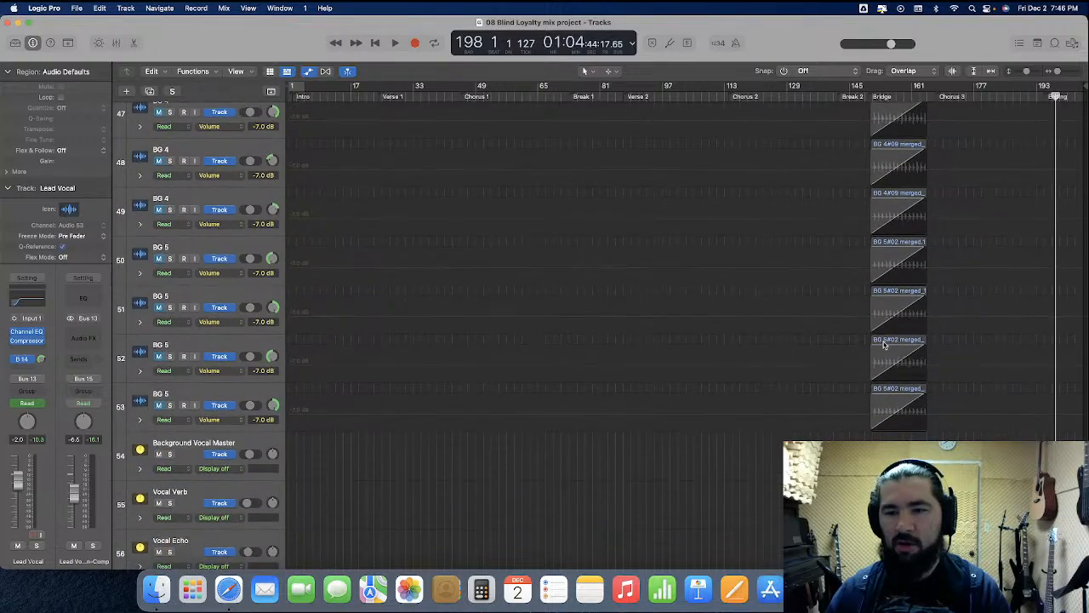
pyautogui.scroll(-10, 883, 344)
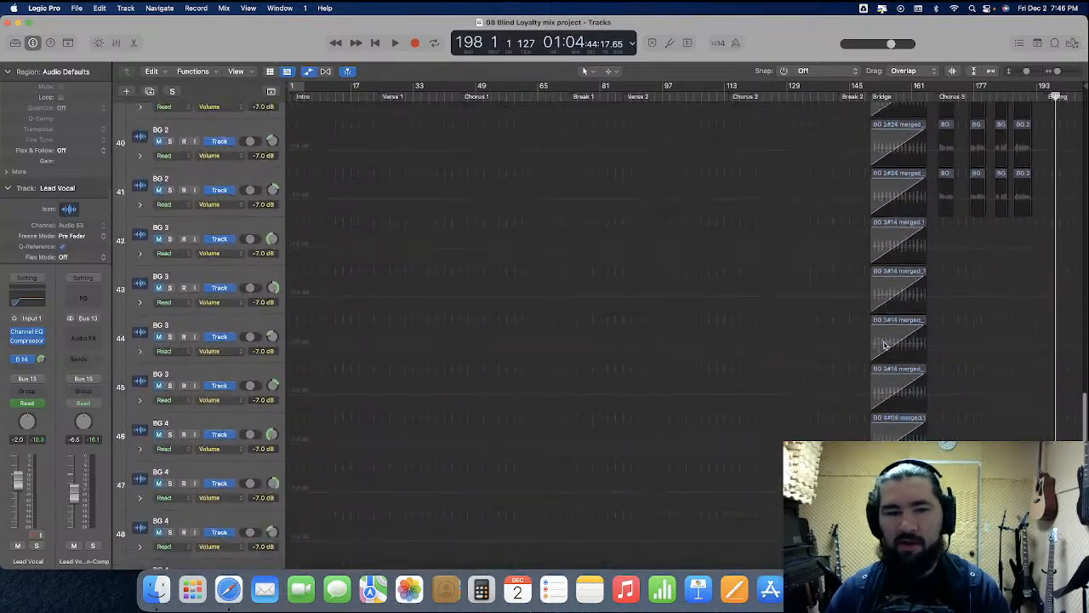
pyautogui.scroll(12, 883, 345)
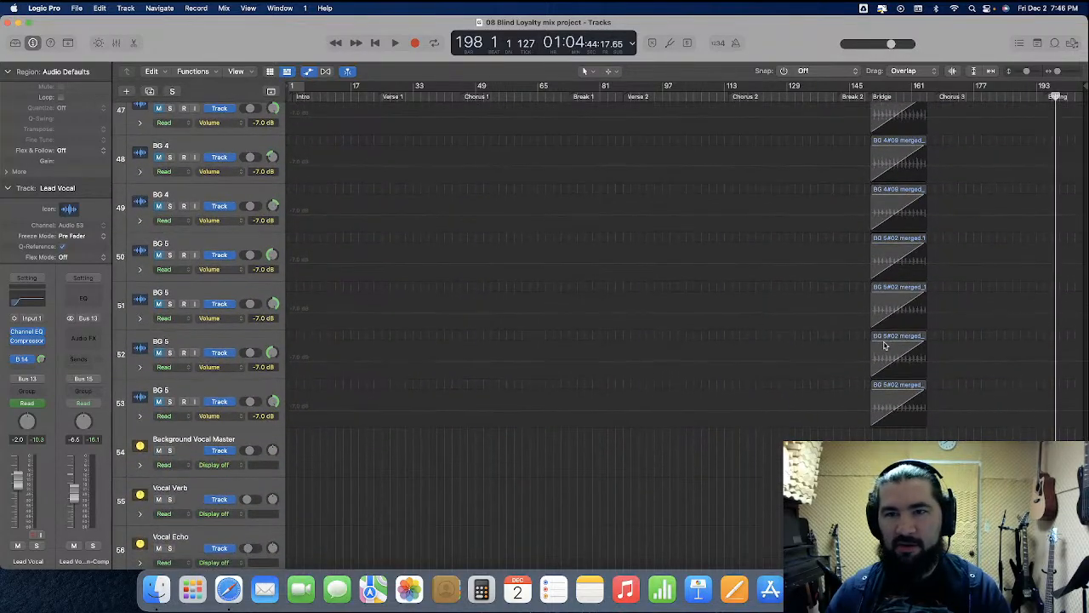
pyautogui.scroll(1, 883, 344)
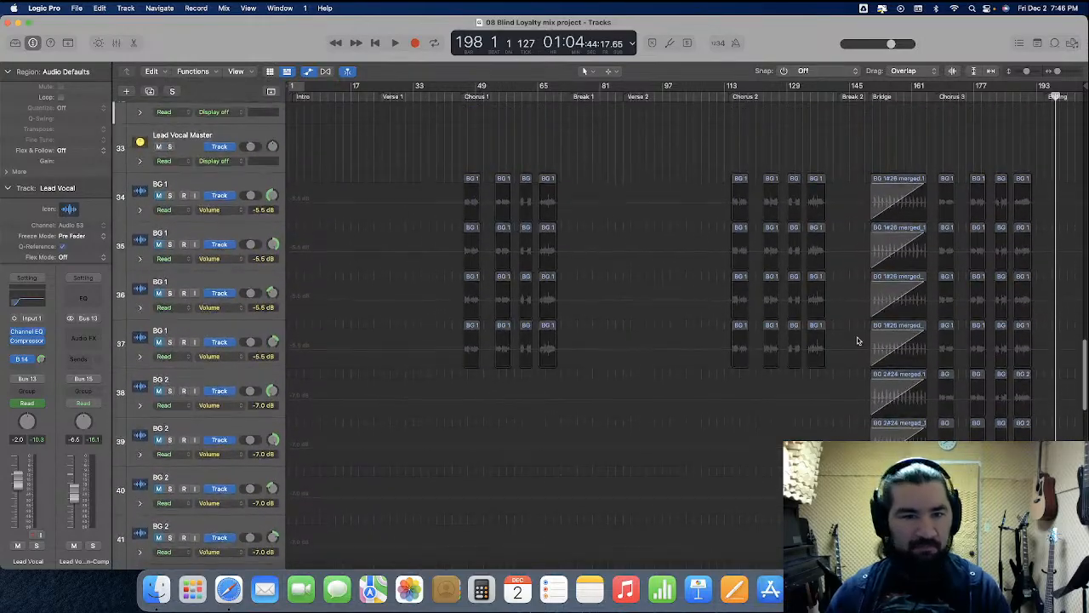
# Select all background vocal tracks from the first BG 1 to the last BG 5, unmute them and deselect their regions
pyautogui.click(202, 183)
pyautogui.scroll(-12, 217, 239)
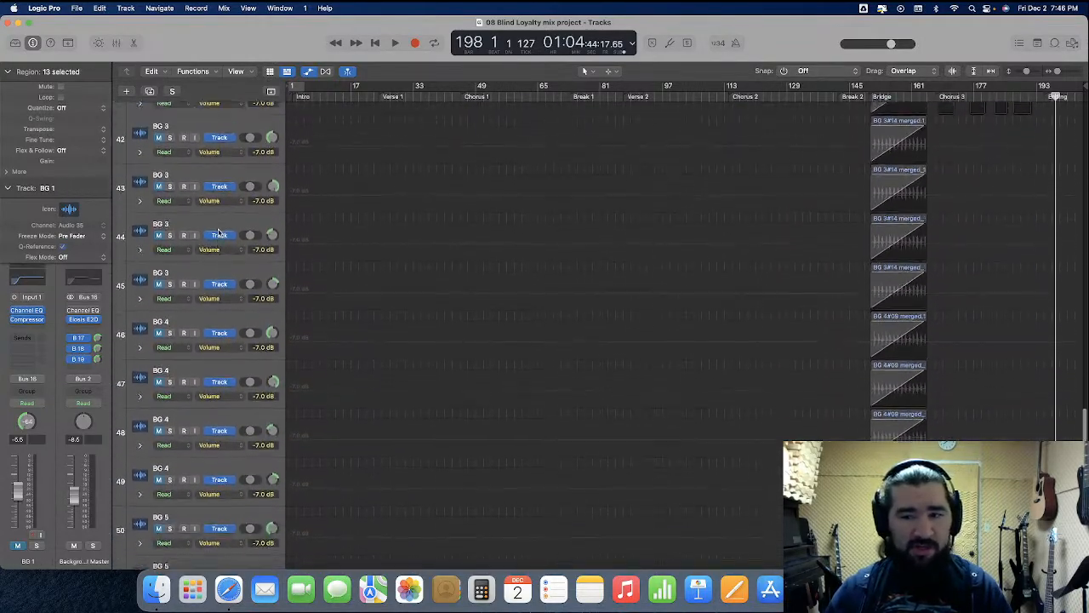
pyautogui.scroll(-1, 218, 473)
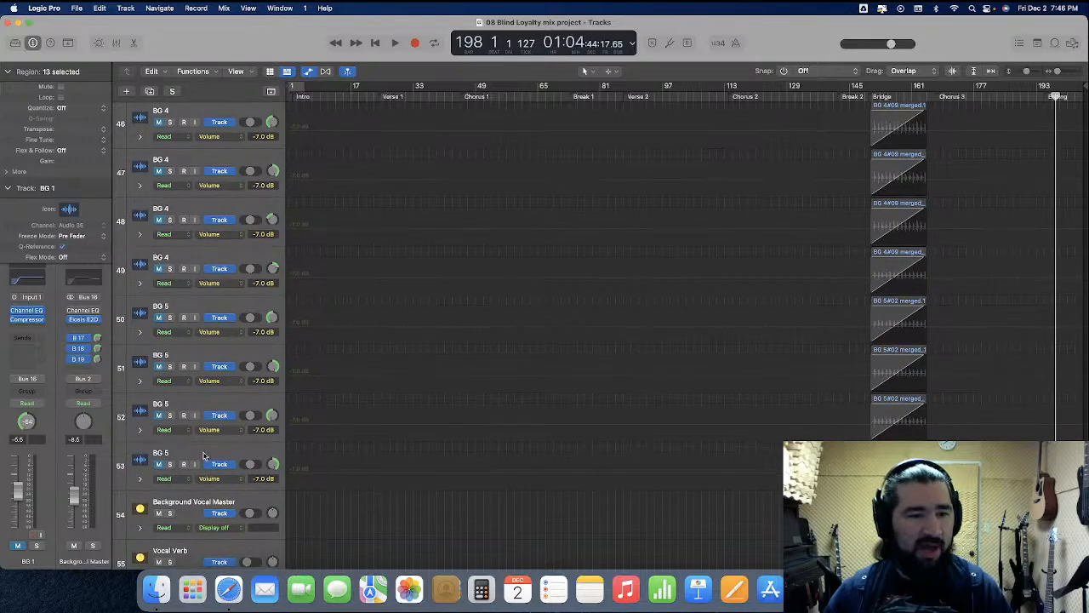
pyautogui.keyDown('shift'); pyautogui.click(206, 459); pyautogui.keyUp('shift')
pyautogui.scroll(15, 180, 377)
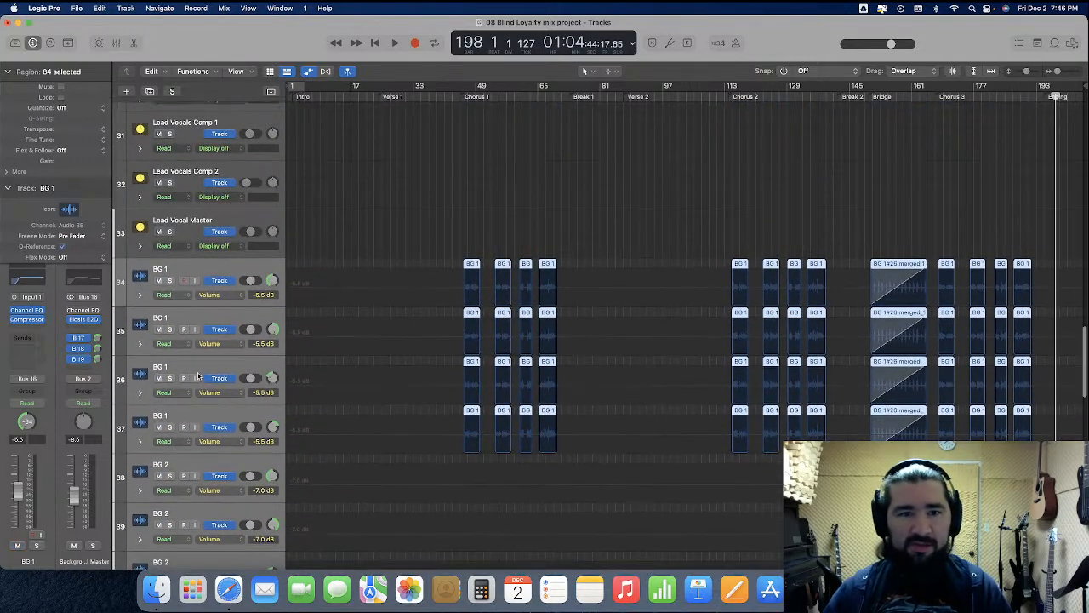
pyautogui.click(455, 170)
# Place the playhead at bar 42 and listen to the background vocals entering Chorus 1 in a closer timeline view
pyautogui.click(449, 96)
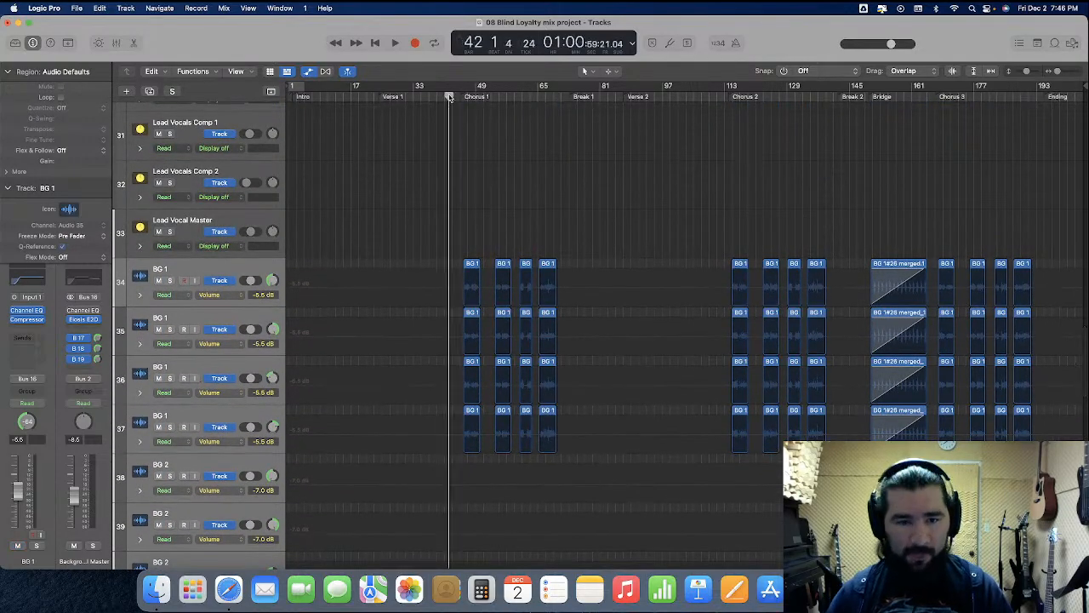
pyautogui.press('super+Right')
pyautogui.press('super+Right')
pyautogui.press('super+Right')
pyautogui.press('super+Right')
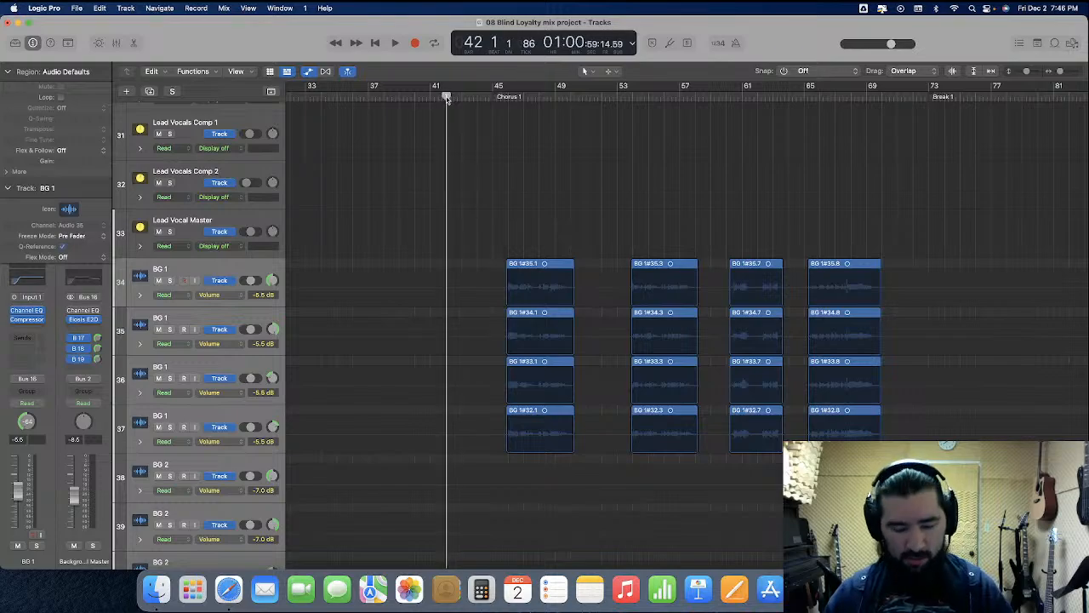
pyautogui.press('space')
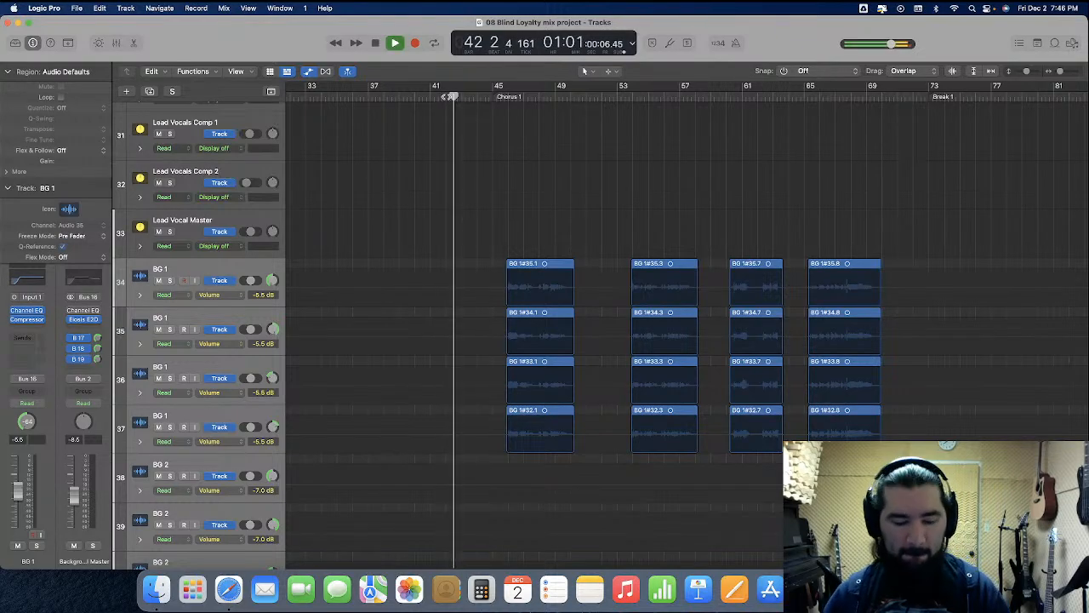
pyautogui.press('super+Right')
pyautogui.press('super+Right')
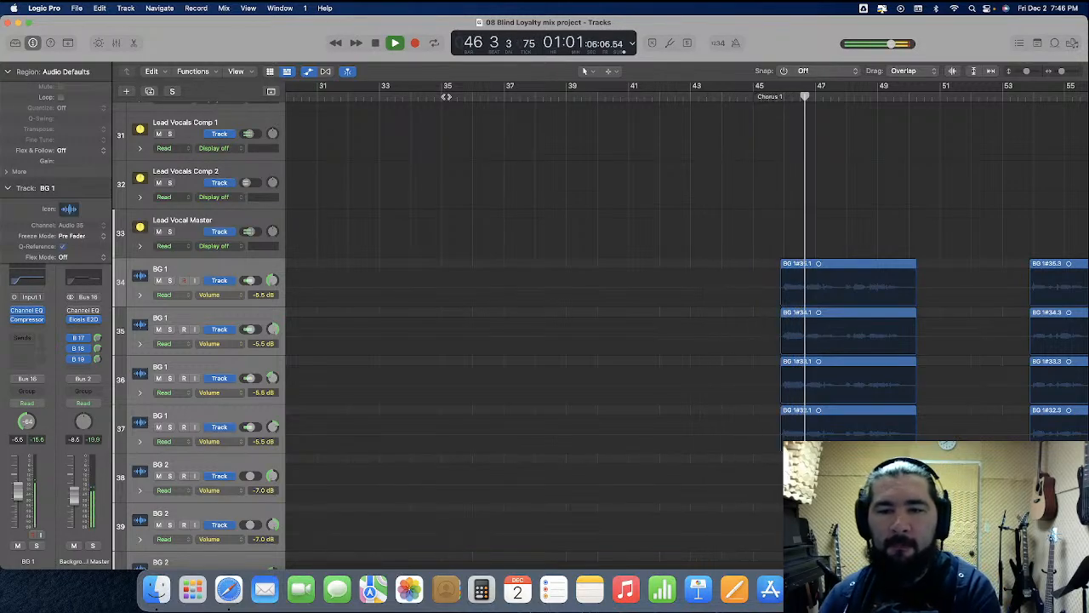
# Fine-tune the Background Vocal Master level by 0.5 dB in the mixer during playback, and hide the mixer
pyautogui.click(114, 43)
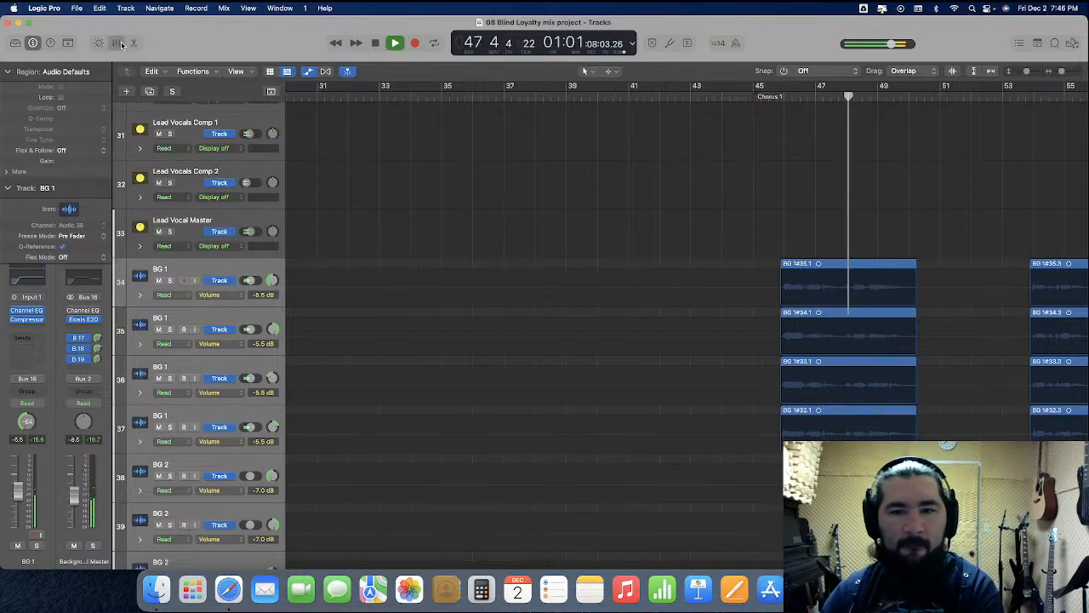
pyautogui.hscroll(5, 707, 409)
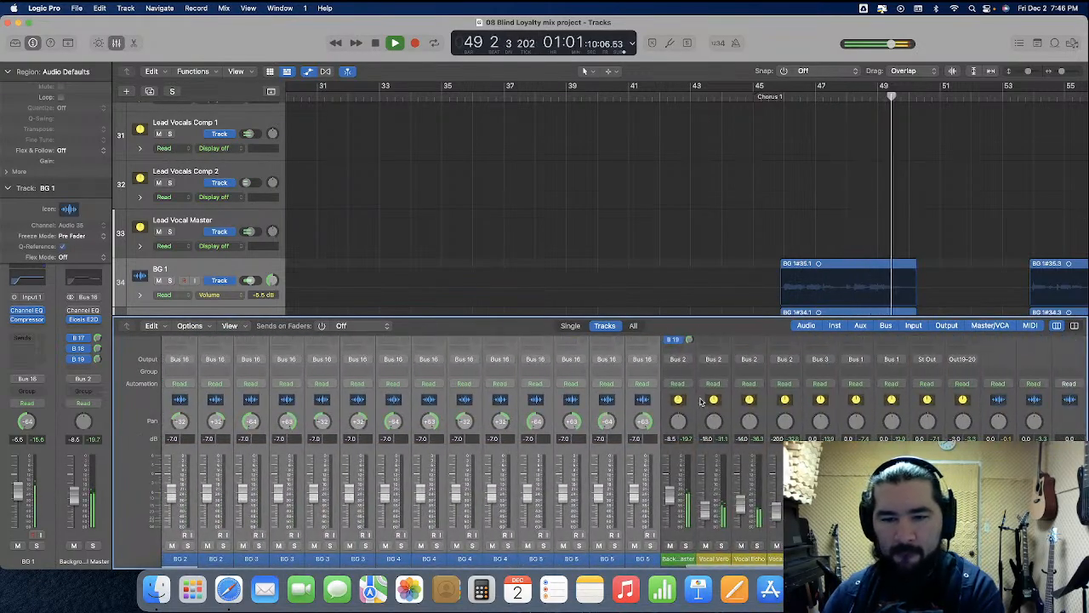
pyautogui.click(667, 448)
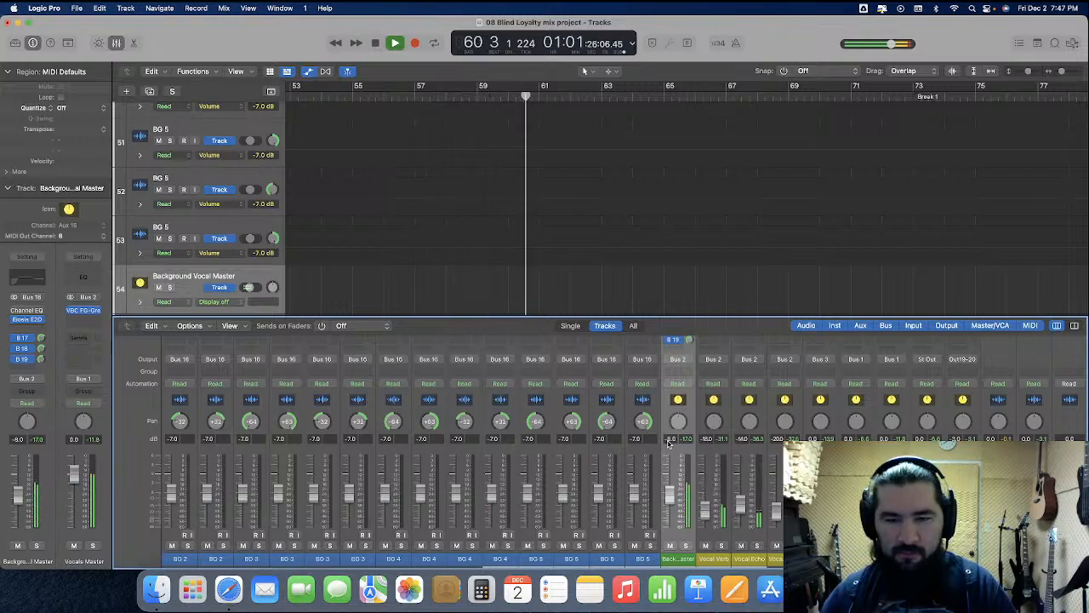
pyautogui.click(117, 43)
# Return to the BG 1 tracks and listen to the background vocals through the end of Chorus 1
pyautogui.scroll(-4, 542, 348)
pyautogui.scroll(8, 545, 352)
pyautogui.scroll(10, 545, 351)
pyautogui.scroll(-4, 544, 351)
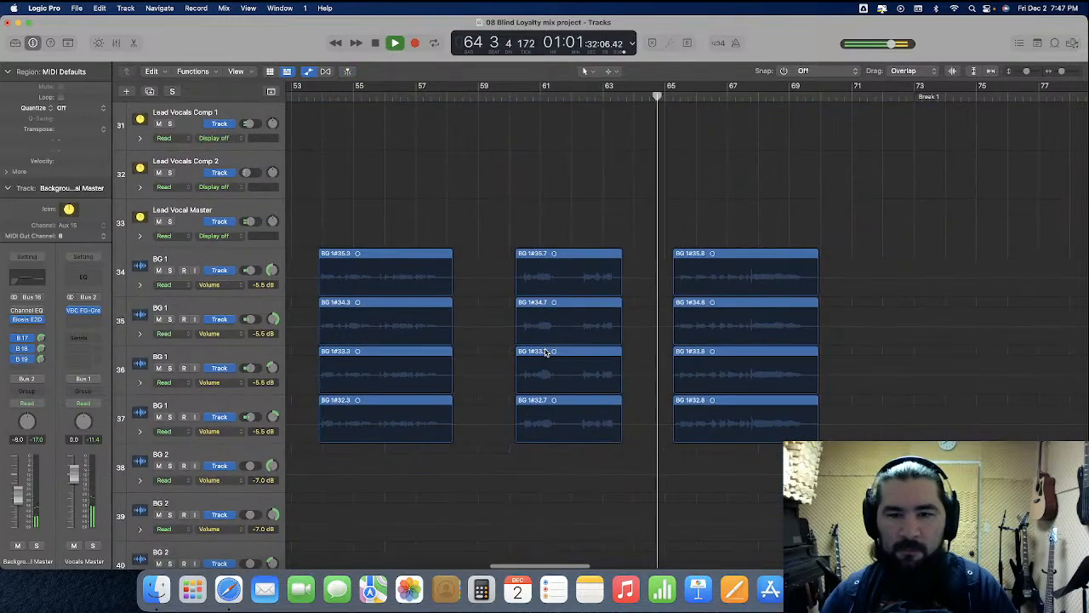
pyautogui.scroll(-1, 546, 352)
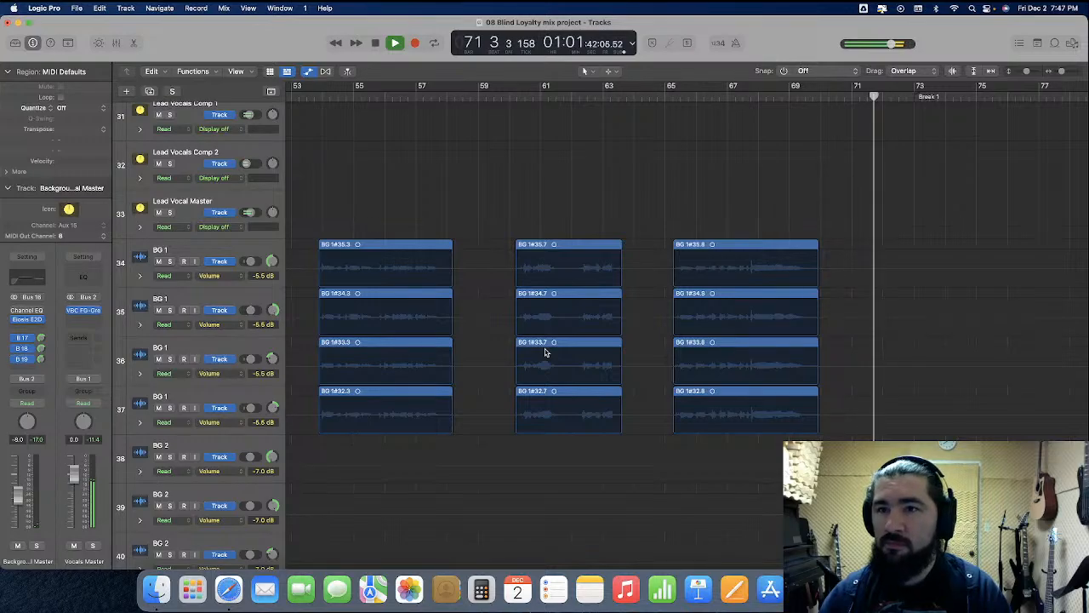
# Turn off the computer's Wi-Fi
pyautogui.click(954, 12)
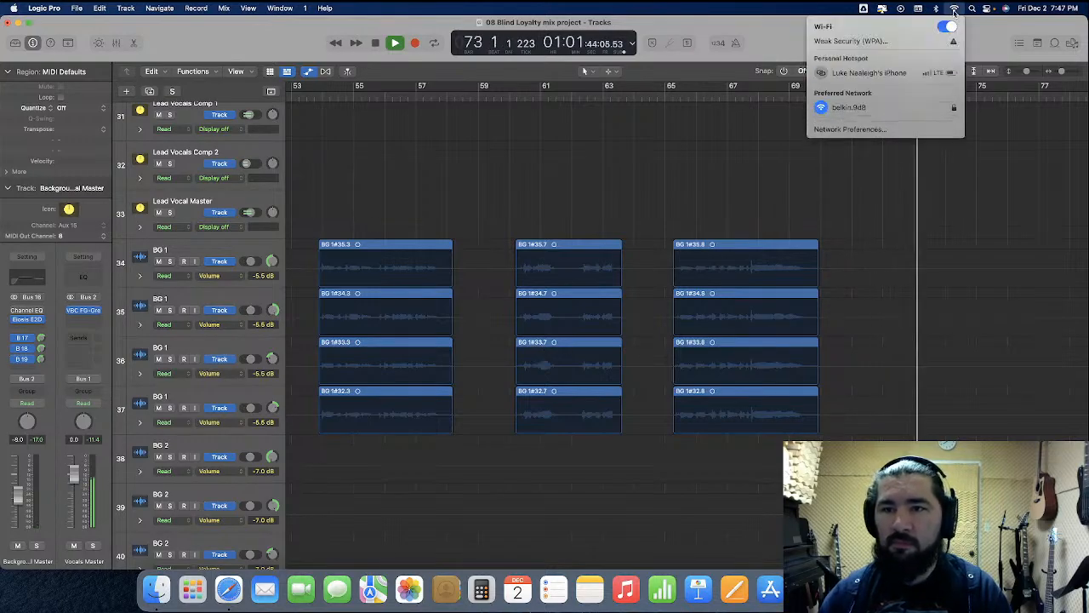
pyautogui.click(949, 19)
pyautogui.click(962, 44)
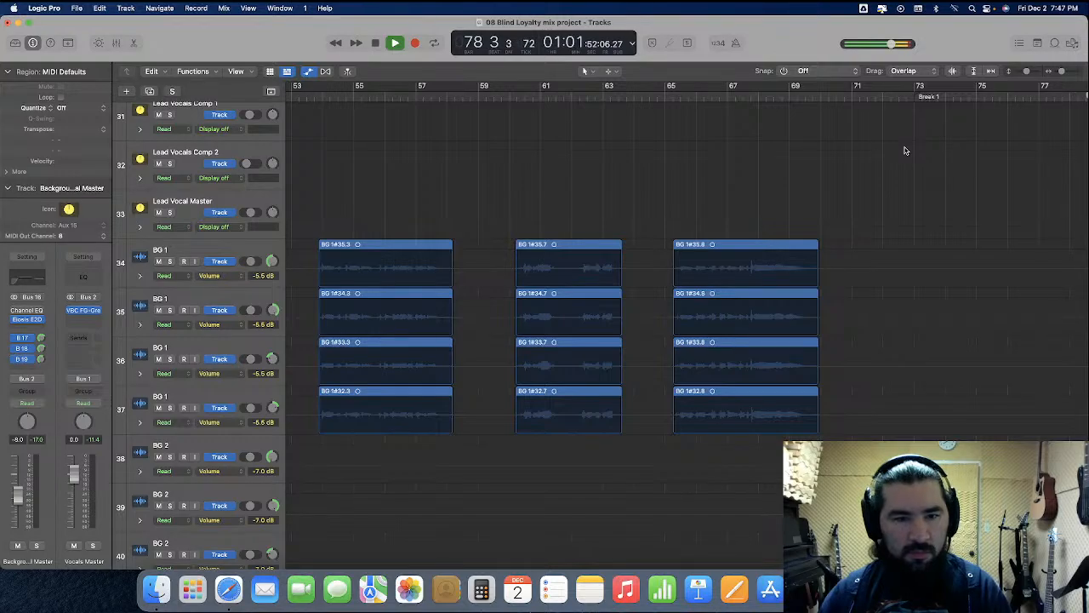
# Place the playhead in bar 111 and listen to the background vocals through Chorus 2
pyautogui.hscroll(-20, 784, 202)
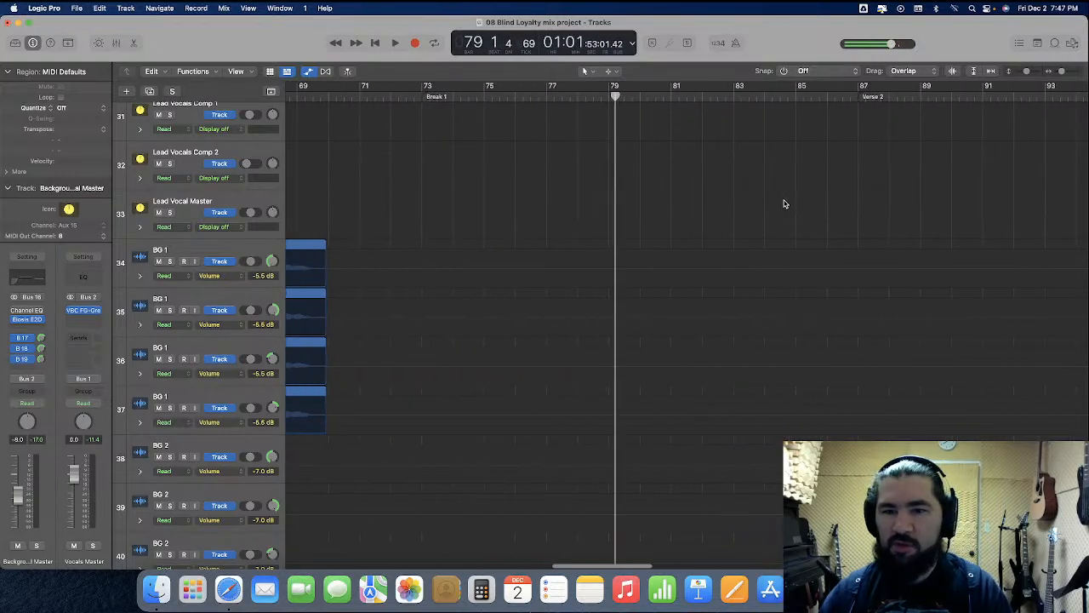
pyautogui.click(405, 97)
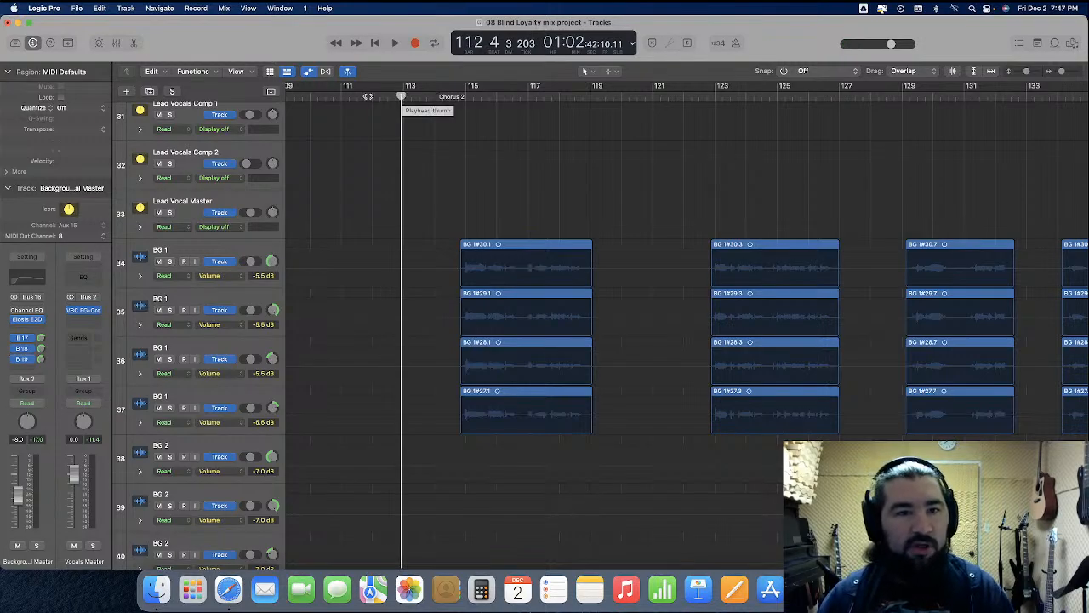
pyautogui.click(369, 97)
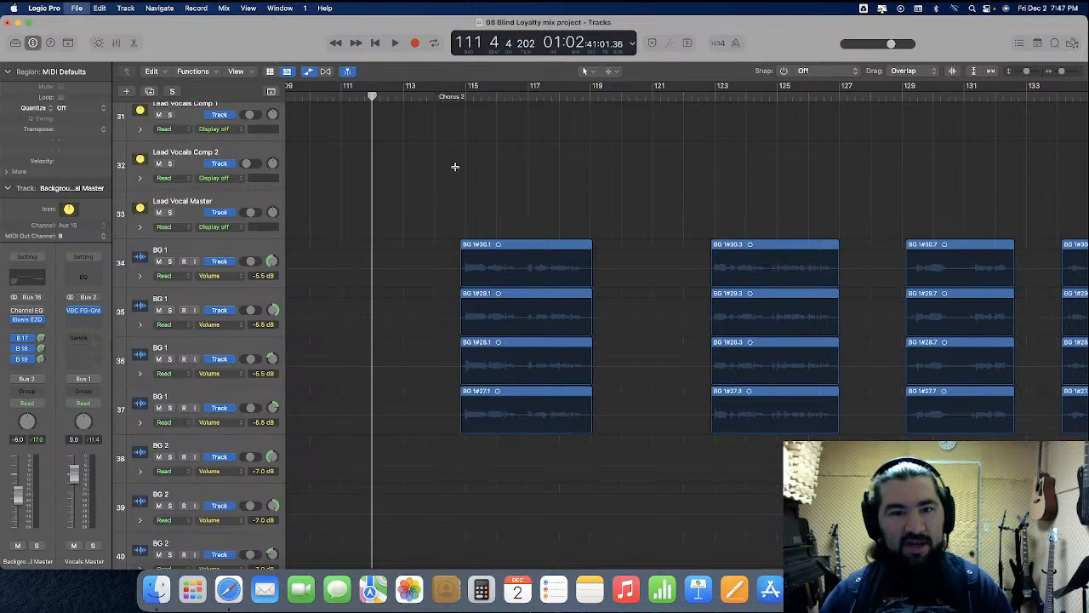
pyautogui.press('space')
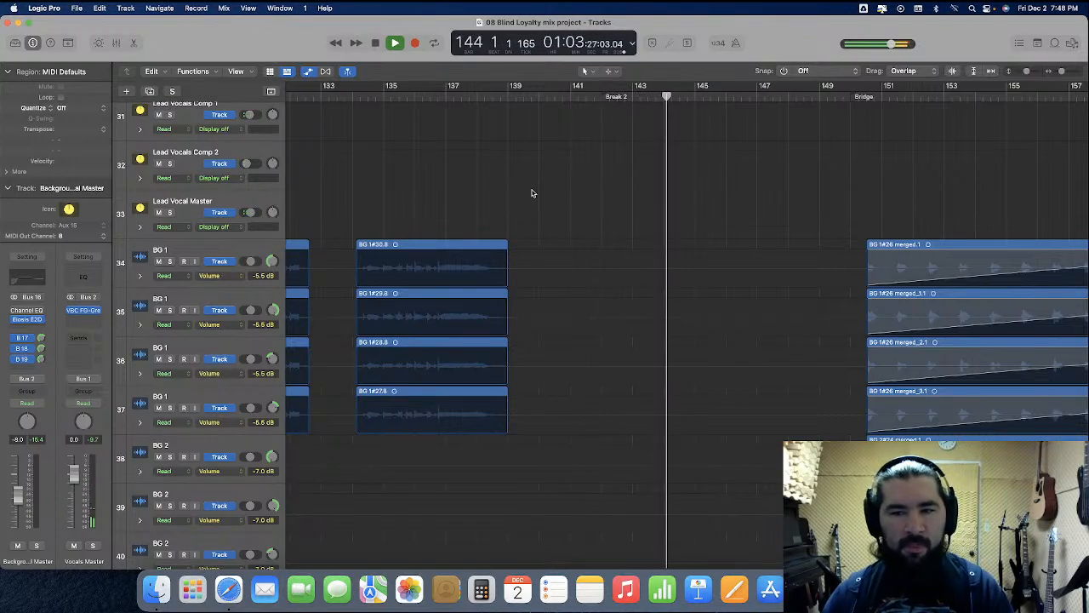
# Stop playback, examine the BG 1 to BG 5 regions in the Bridge, and listen from there through Chorus 3
pyautogui.press('space')
pyautogui.hscroll(5, 528, 193)
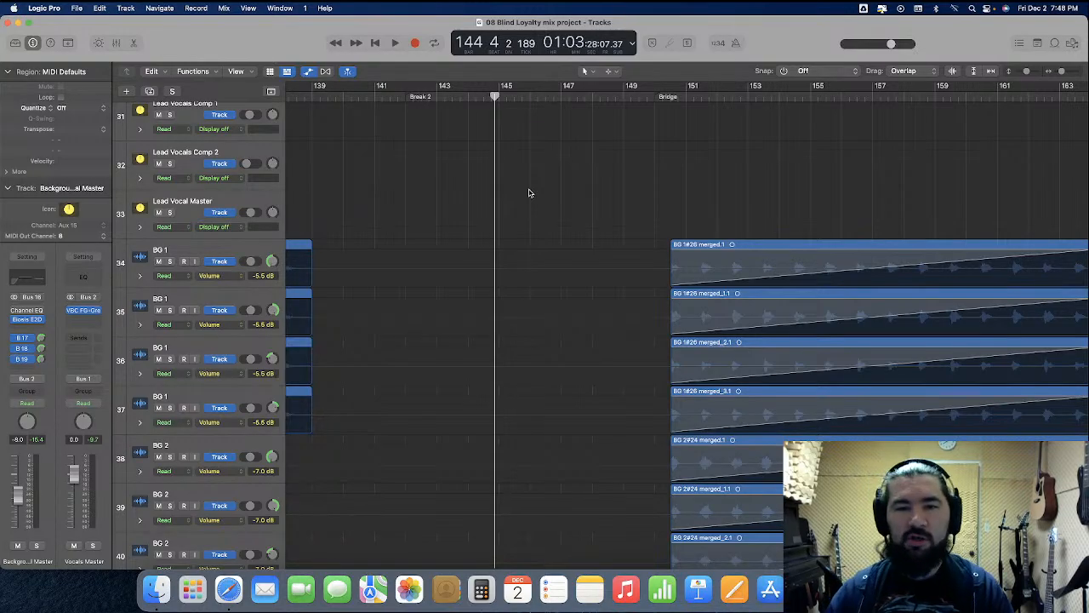
pyautogui.scroll(3, 595, 264)
pyautogui.scroll(-4, 661, 338)
pyautogui.hscroll(5, 661, 338)
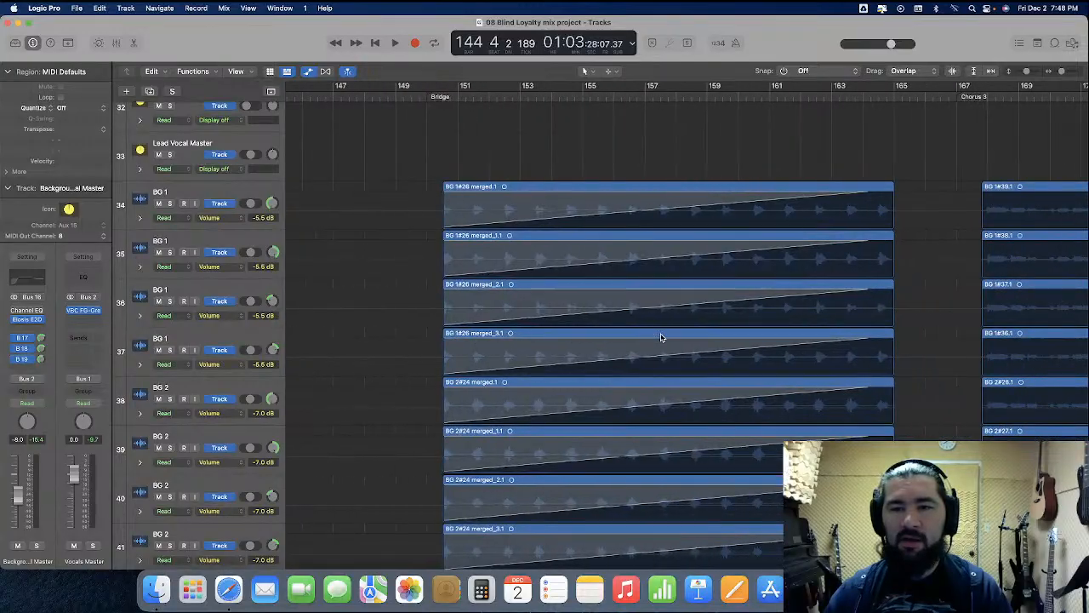
pyautogui.scroll(-10, 661, 338)
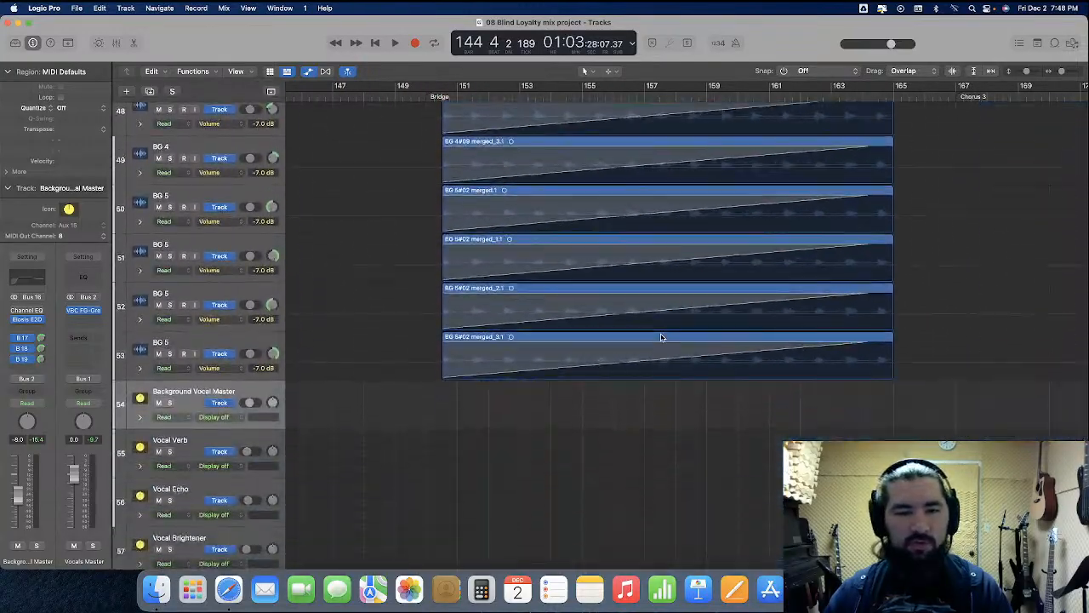
pyautogui.scroll(10, 661, 338)
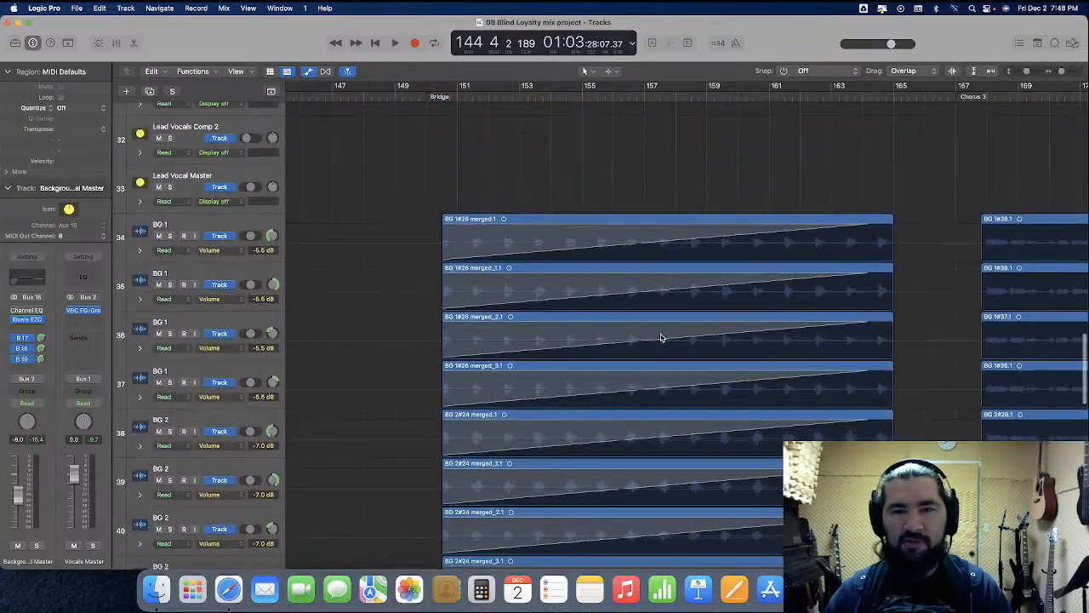
pyautogui.scroll(-2, 661, 338)
pyautogui.hscroll(-4, 661, 338)
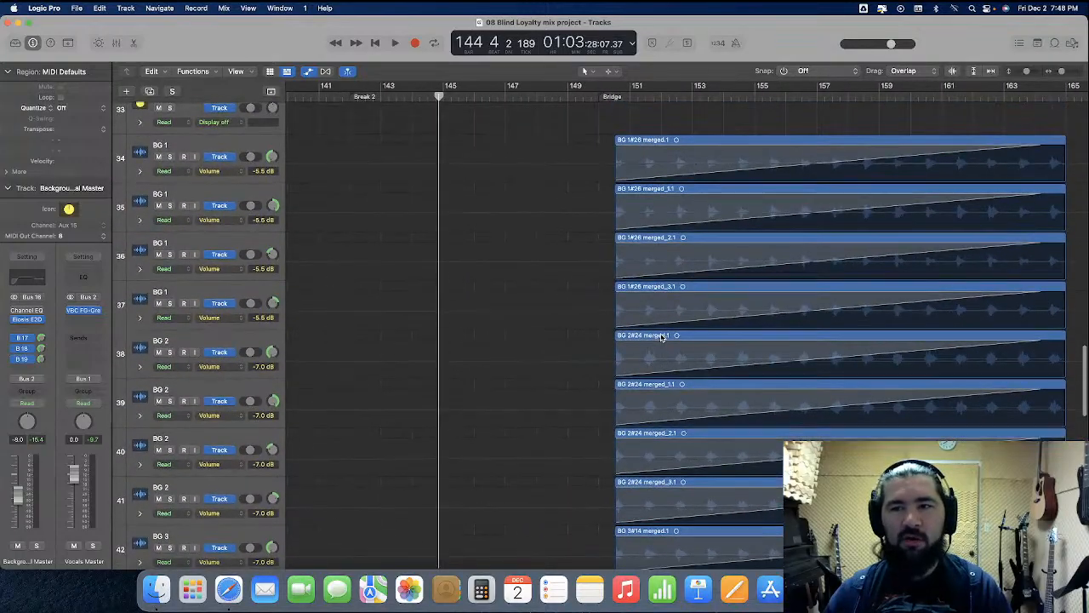
pyautogui.hscroll(2, 661, 338)
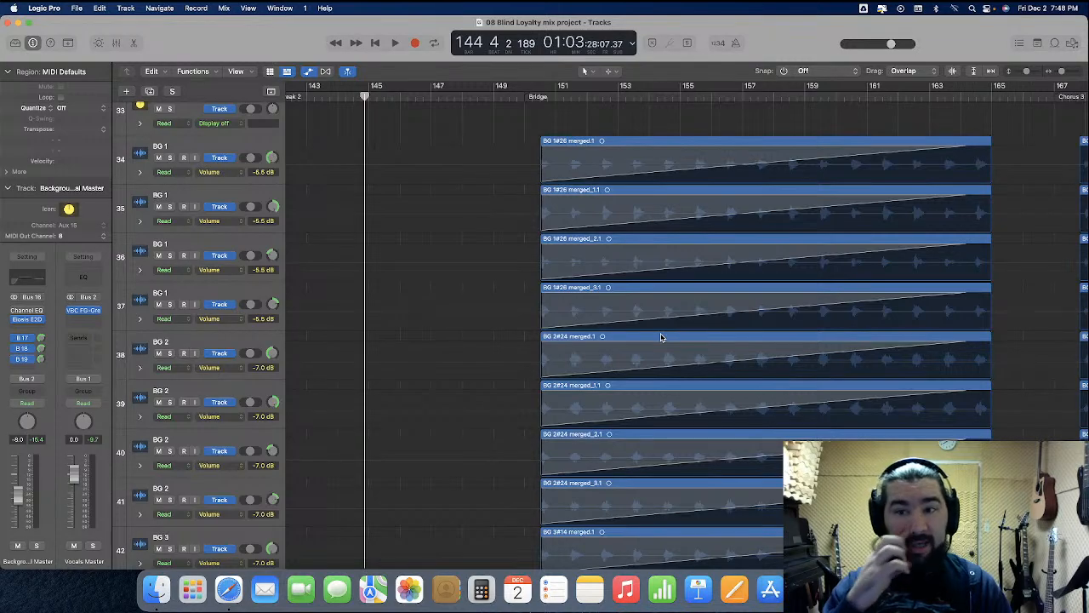
pyautogui.press('space')
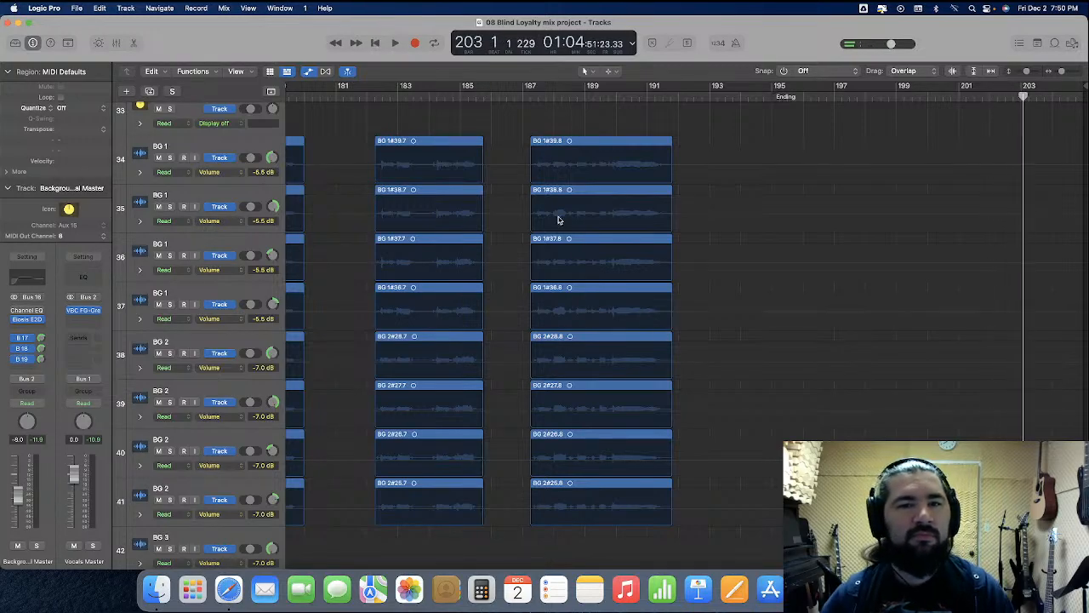
# Solo the Background Vocal Master and Lead Vocal Master channels and listen to Chorus 3 from bar 167
pyautogui.hscroll(-10, 499, 134)
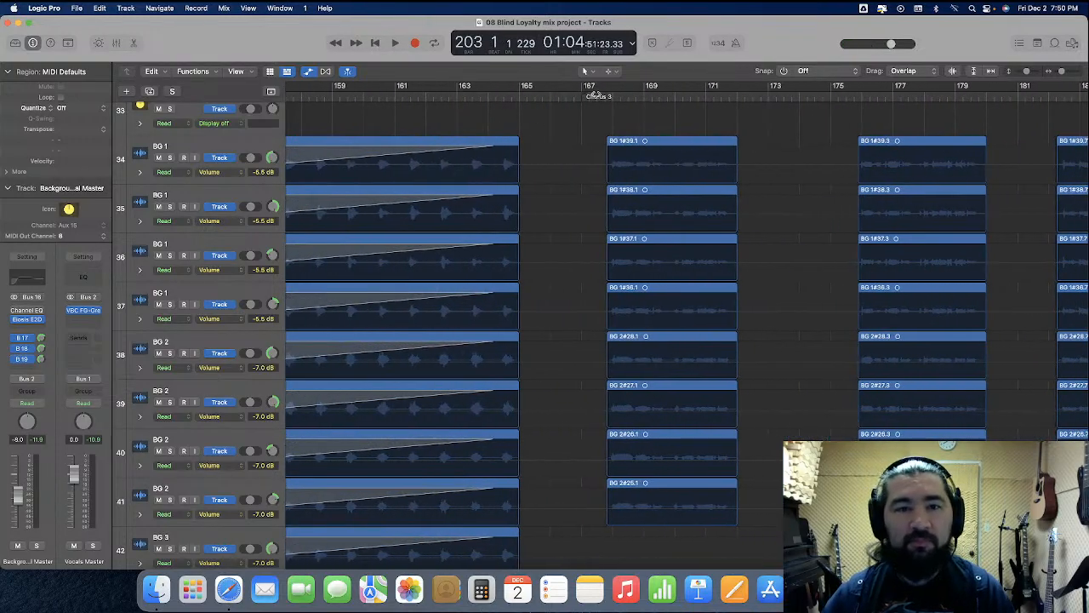
pyautogui.moveTo(583, 97)
pyautogui.mouseDown()
pyautogui.moveTo(604, 97)
pyautogui.moveTo(582, 97)
pyautogui.mouseUp()
pyautogui.scroll(-6, 213, 161)
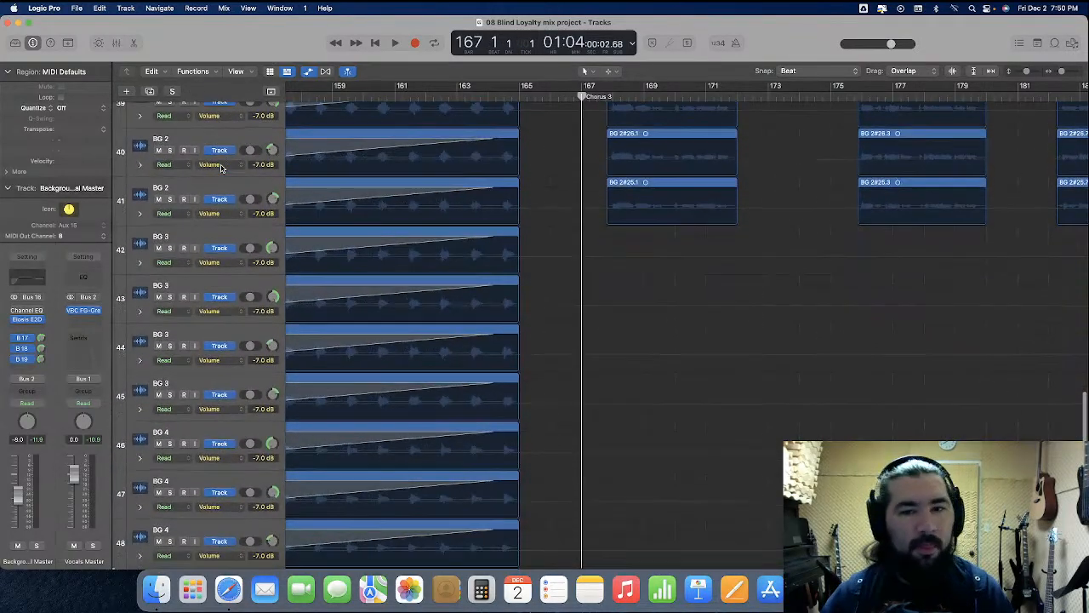
pyautogui.click(110, 43)
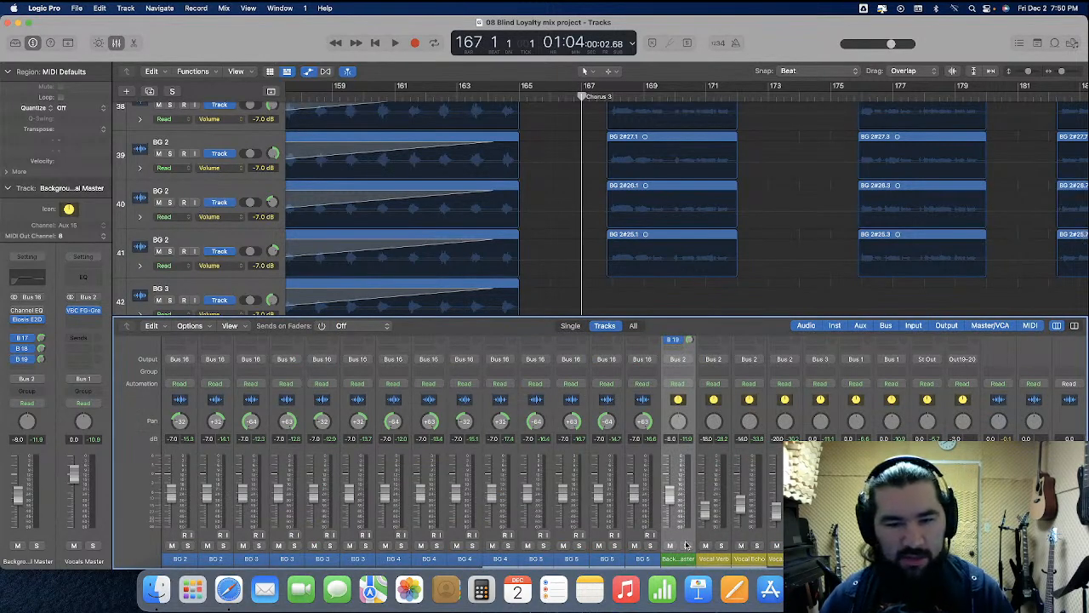
pyautogui.hscroll(-10, 625, 500)
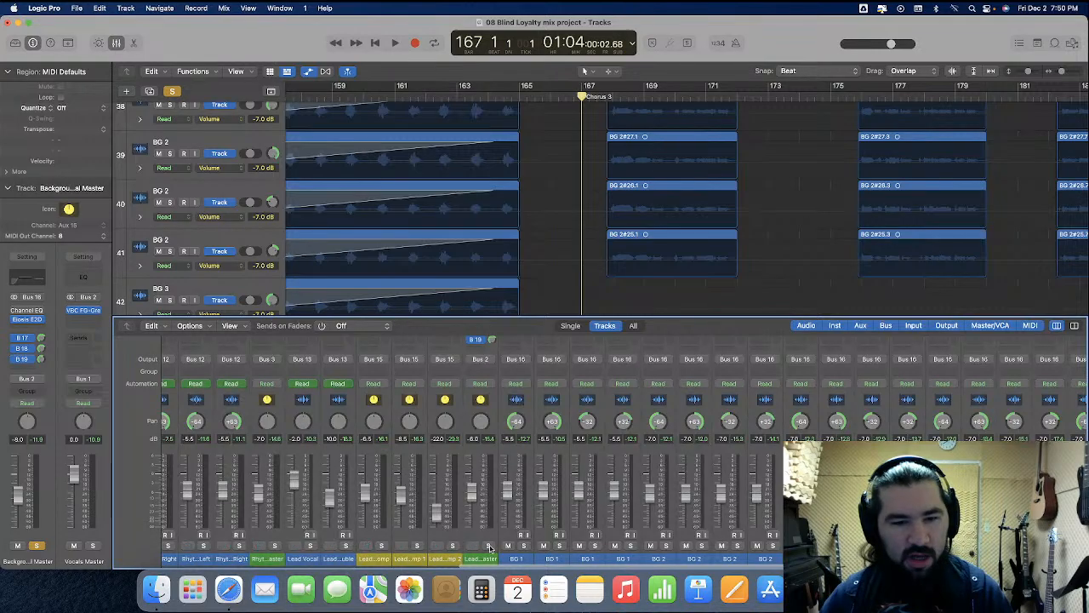
pyautogui.click(115, 44)
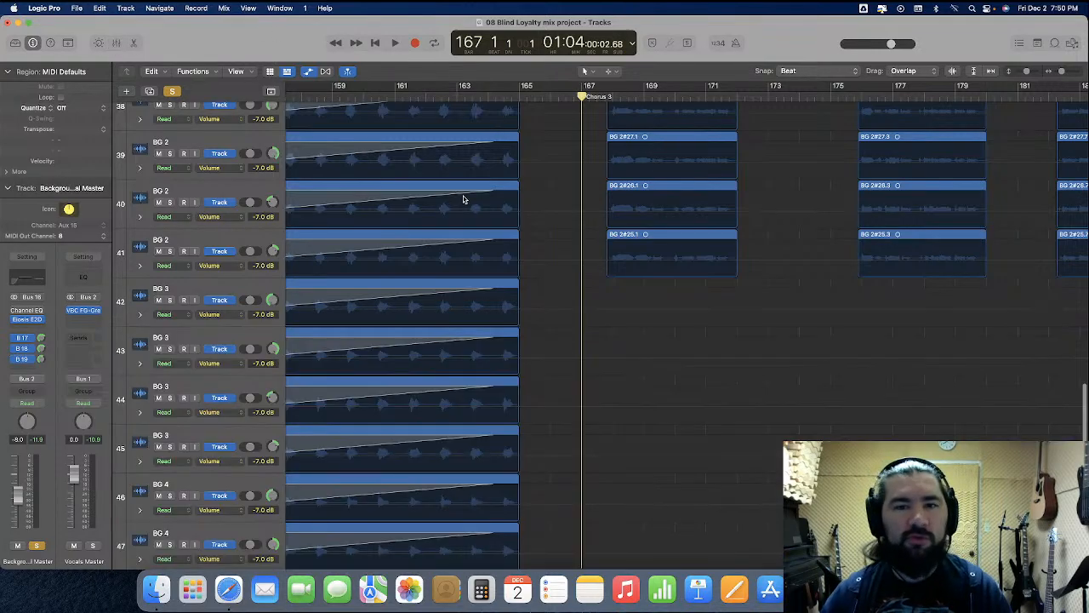
pyautogui.scroll(6, 465, 199)
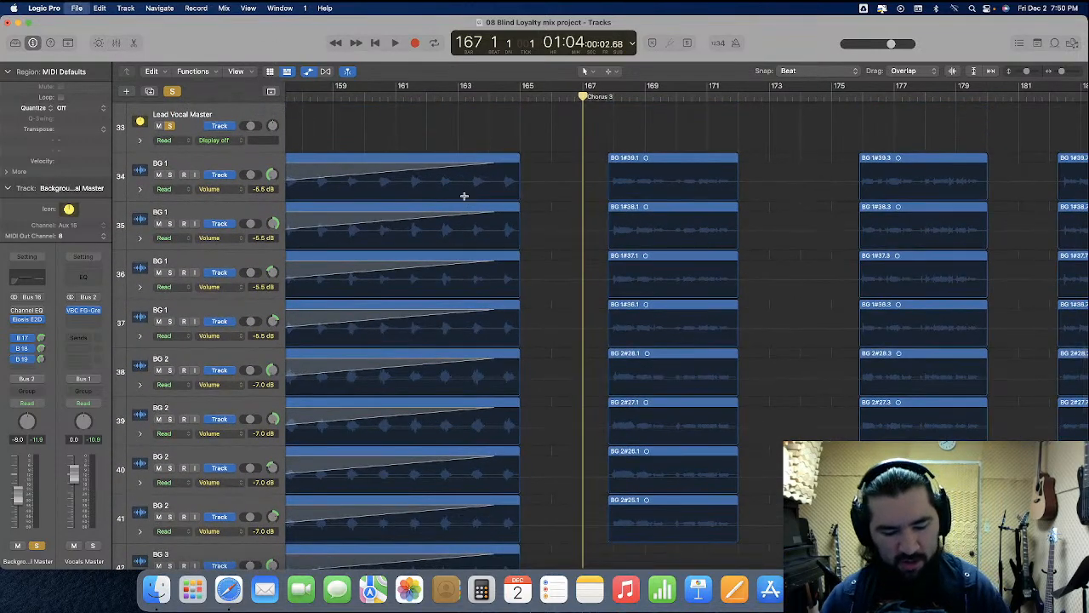
pyautogui.hscroll(5, 624, 235)
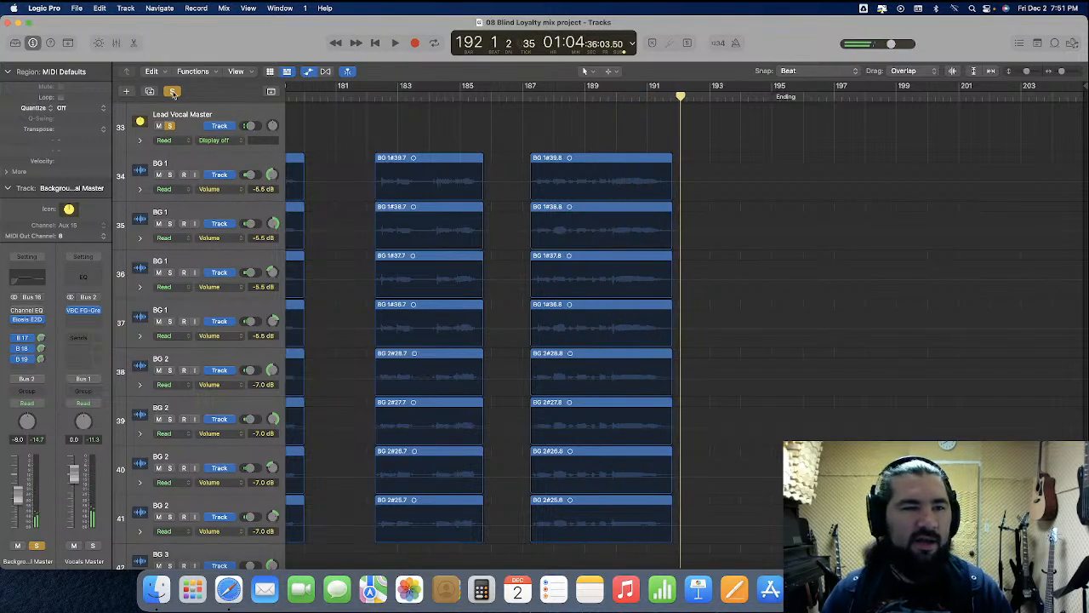
# Clear the solos, hide the track automation, and return the playhead to the start of the project
pyautogui.scroll(-10, 517, 194)
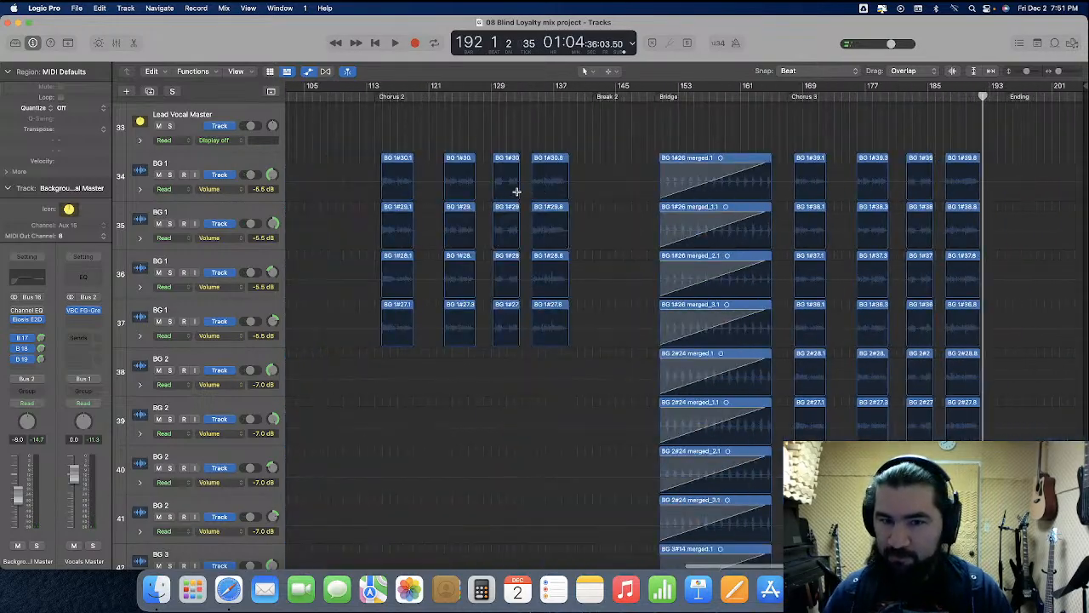
pyautogui.click(309, 73)
pyautogui.press('Return')
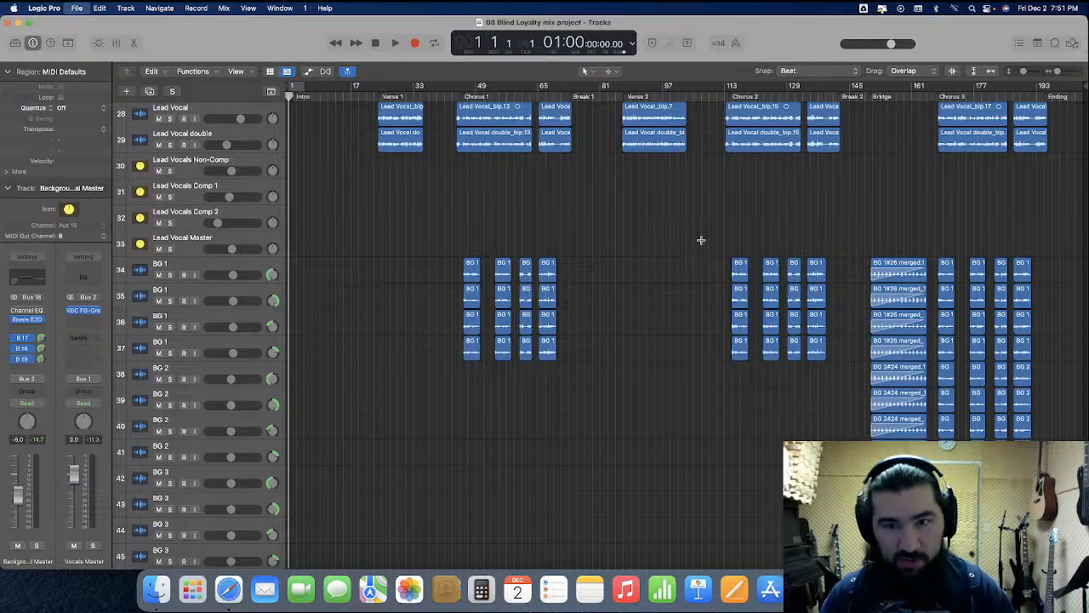
# Look over the arrangement from the drum tracks down to the background vocals, and save the project
pyautogui.scroll(15, 702, 244)
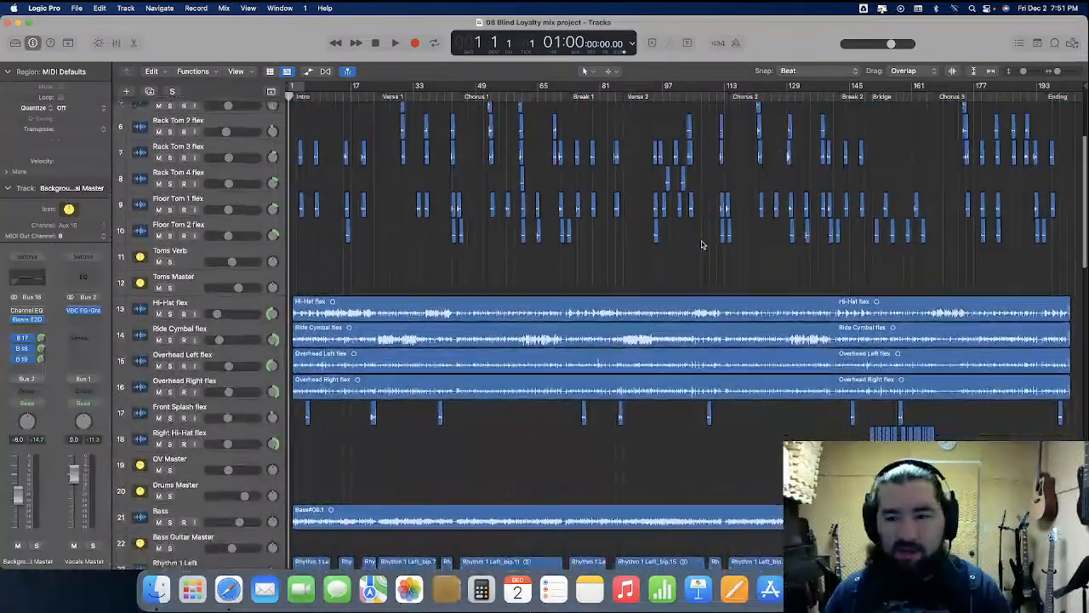
pyautogui.scroll(-5, 702, 244)
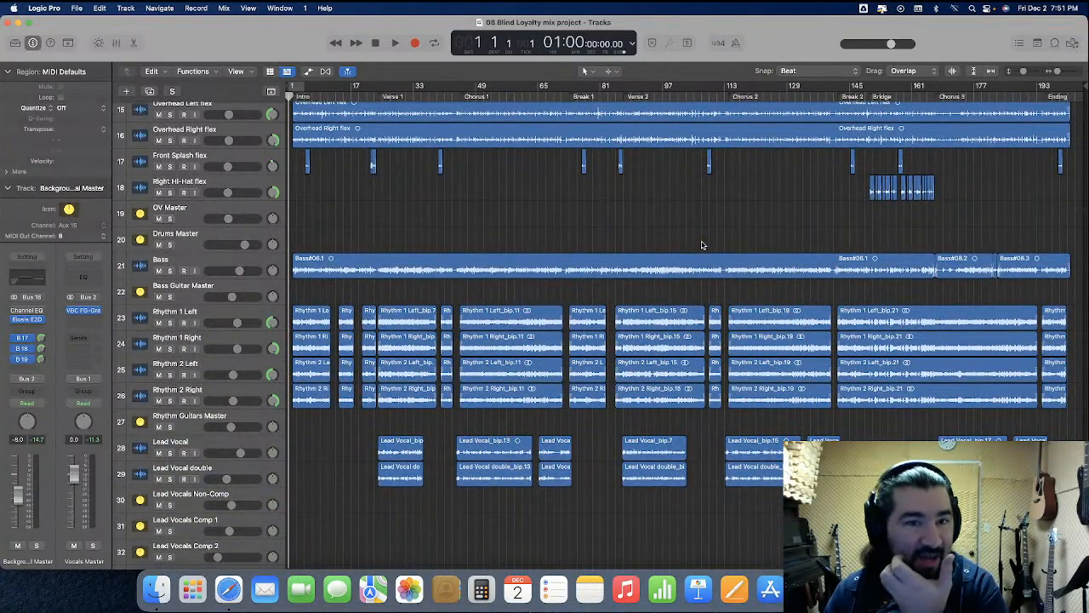
pyautogui.scroll(6, 702, 244)
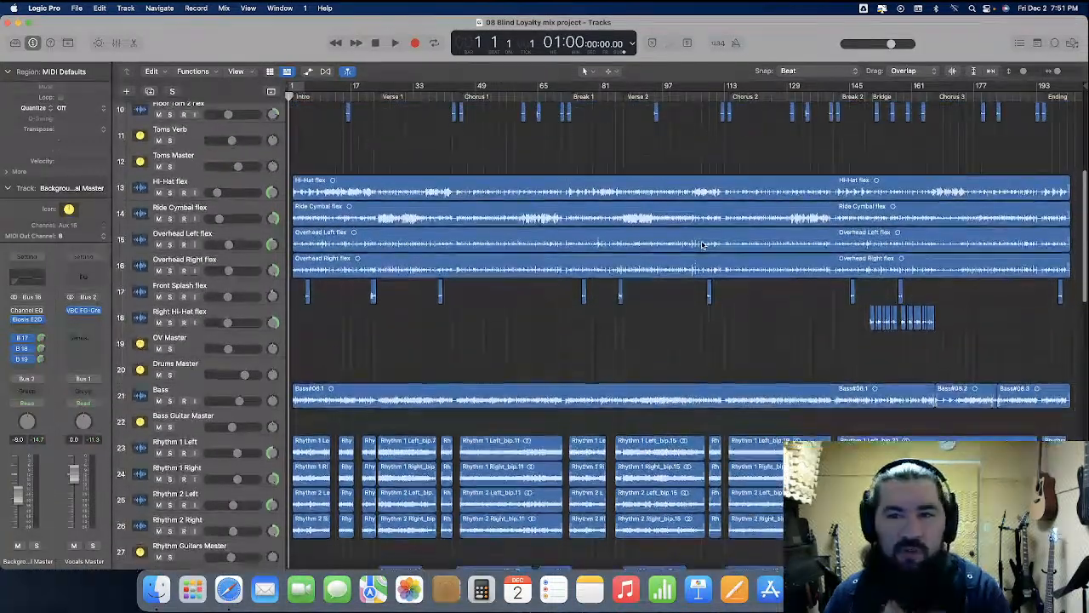
pyautogui.scroll(-7, 702, 244)
pyautogui.scroll(-6, 702, 245)
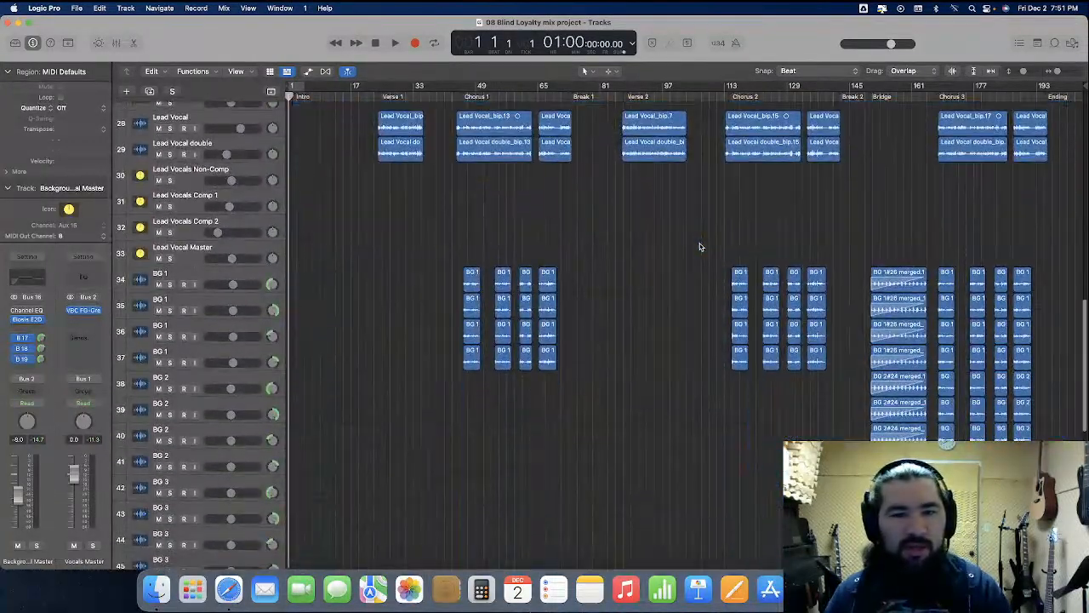
pyautogui.scroll(-3, 700, 247)
pyautogui.press('super+s')
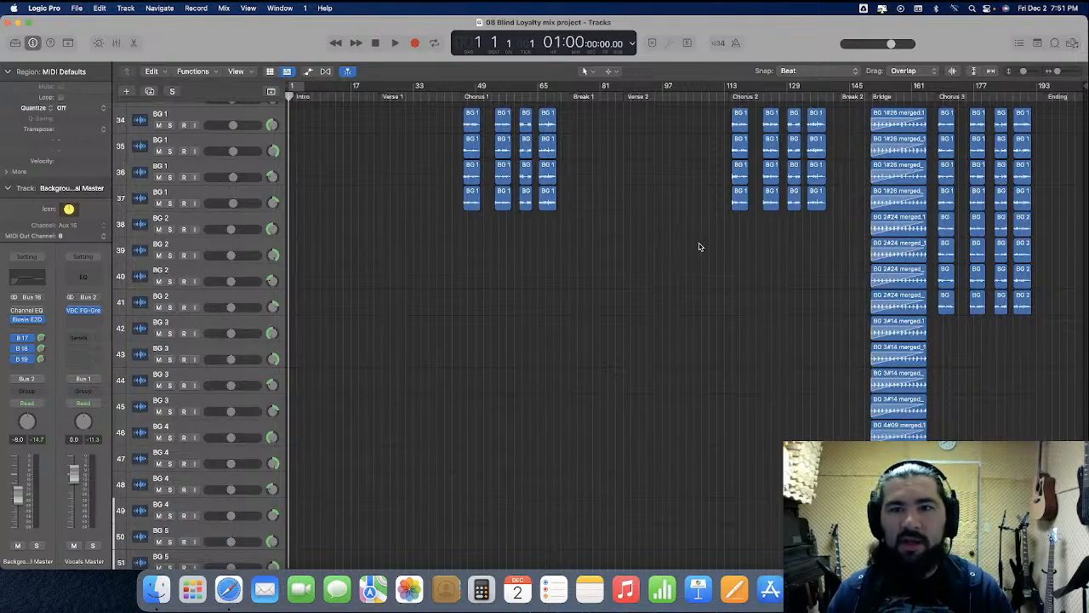
# Inspect the Snare Drum track's Virtual Mix Rack plug-in, close its window, and deselect the snare regions
pyautogui.scroll(-12, 700, 247)
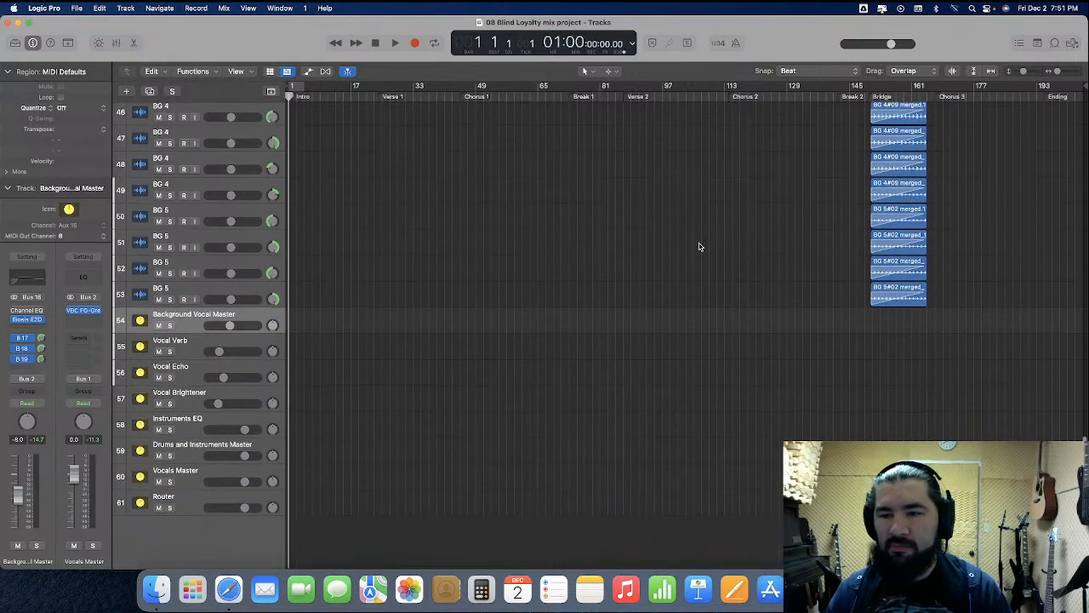
pyautogui.scroll(20, 699, 247)
pyautogui.scroll(4, 699, 247)
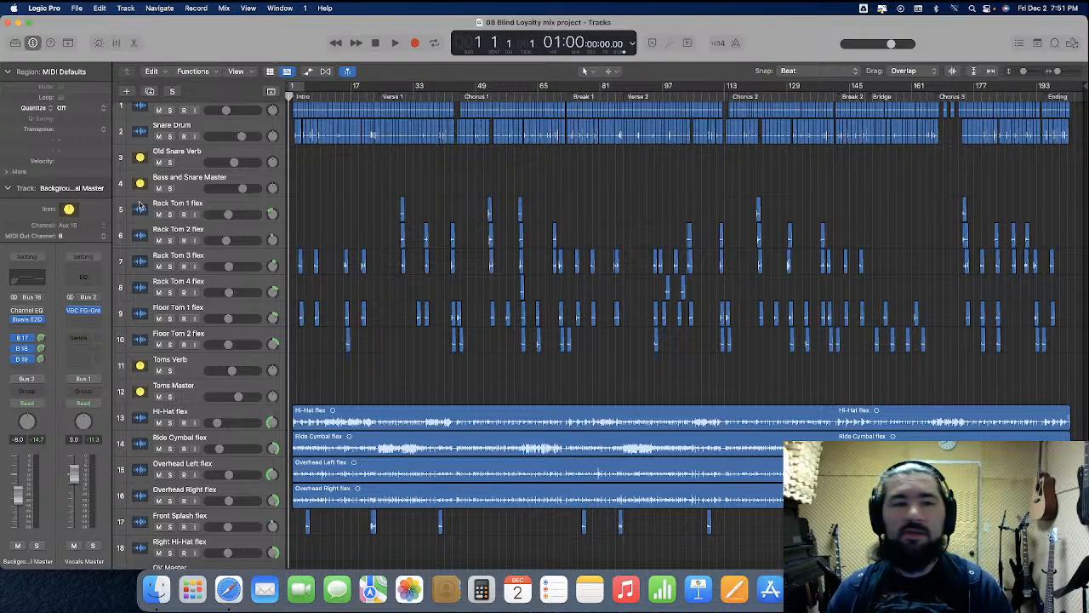
pyautogui.click(204, 125)
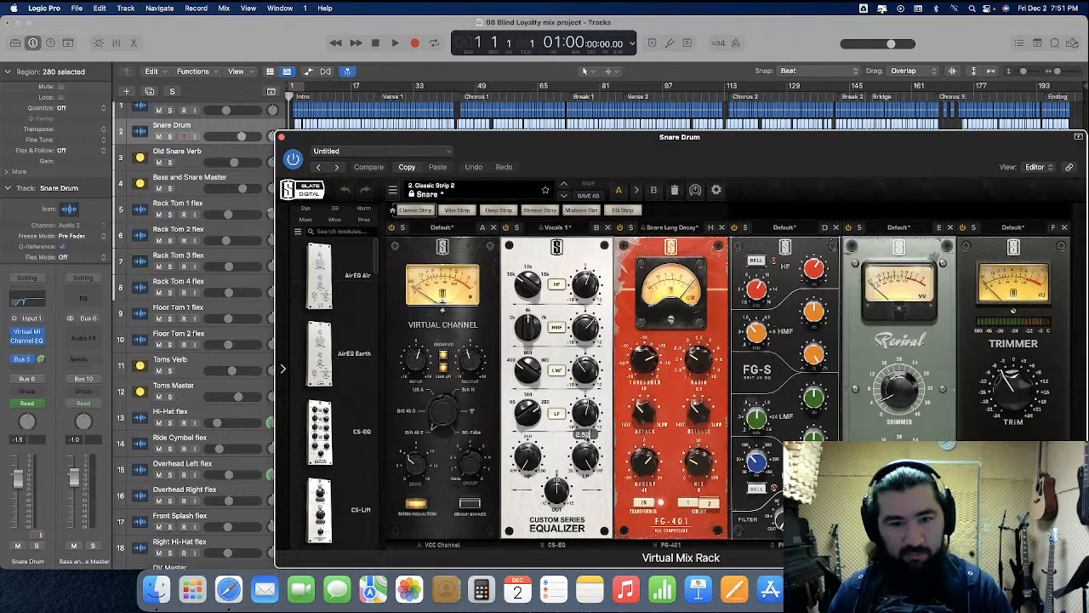
pyautogui.click(282, 137)
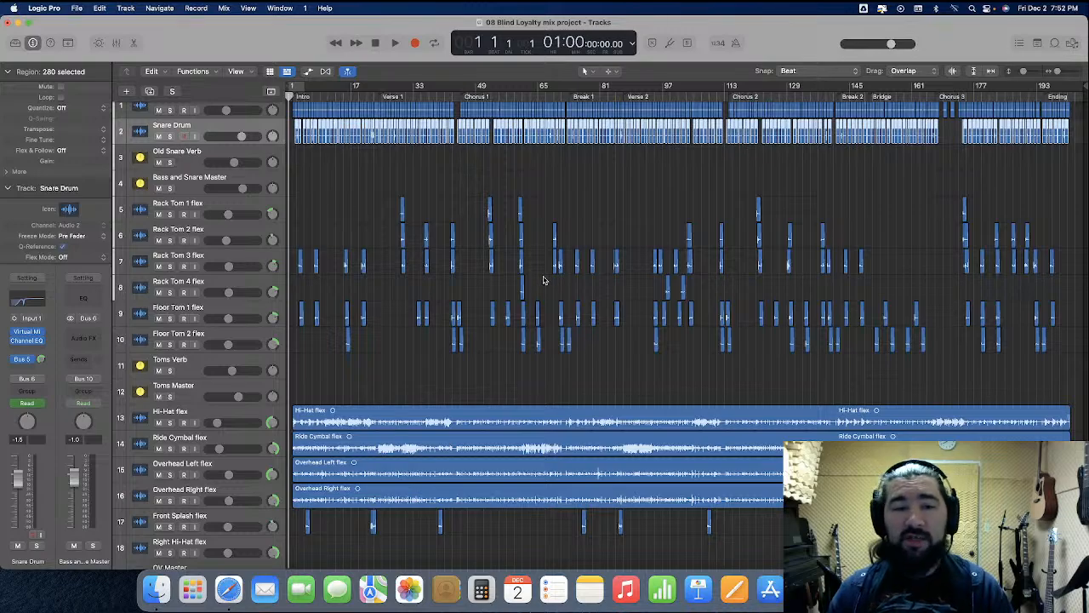
pyautogui.click(592, 292)
# Bring the rhythm guitar, lead vocal and BG 1 tracks into view and play the full mix from bar 1
pyautogui.scroll(-3, 593, 289)
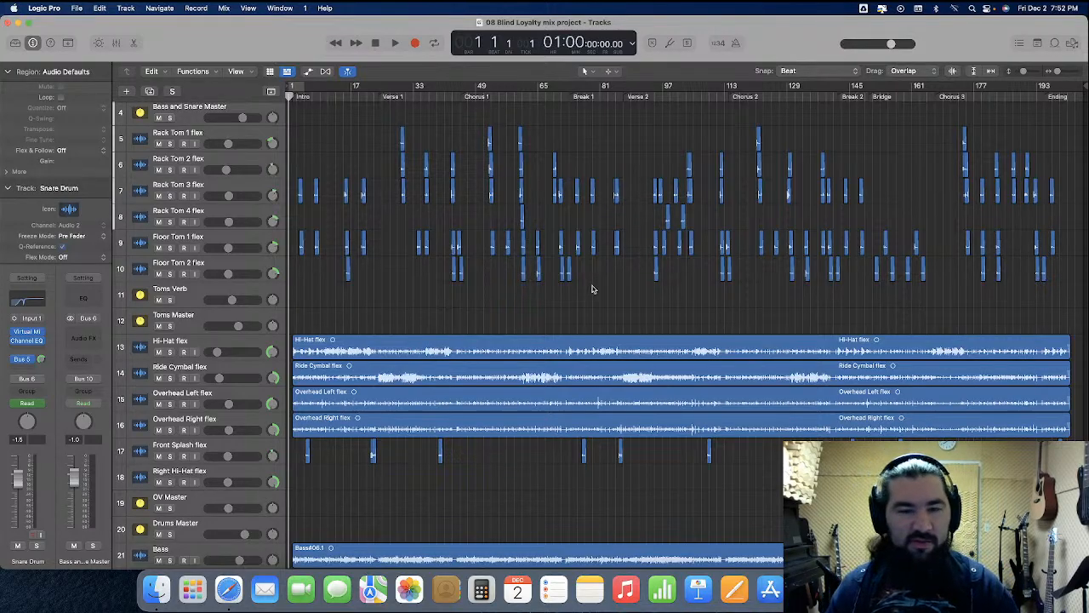
pyautogui.scroll(-10, 593, 290)
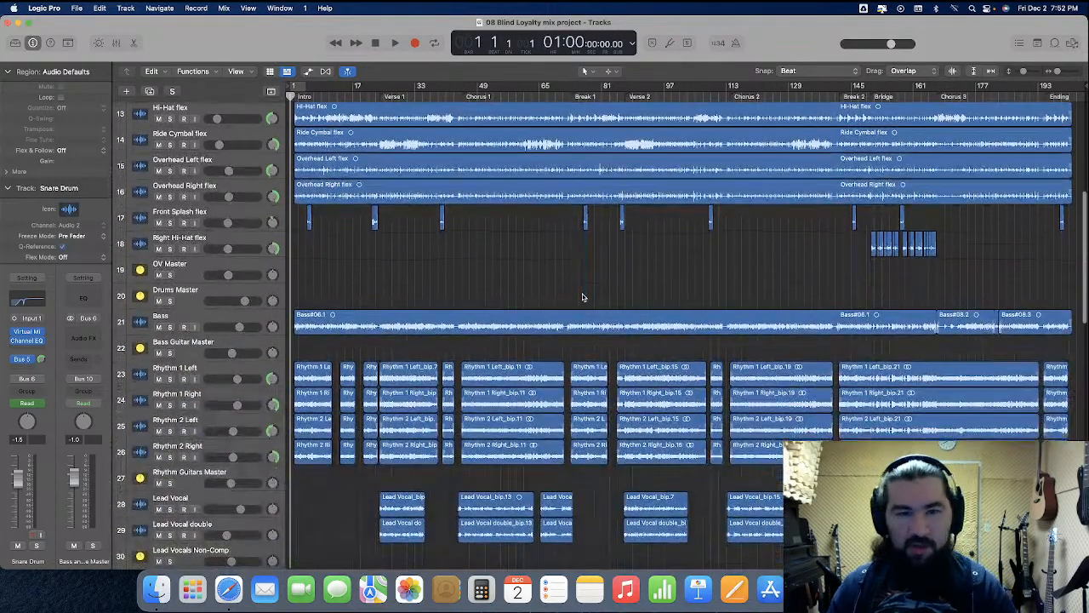
pyautogui.scroll(1, 583, 297)
pyautogui.scroll(-1, 583, 297)
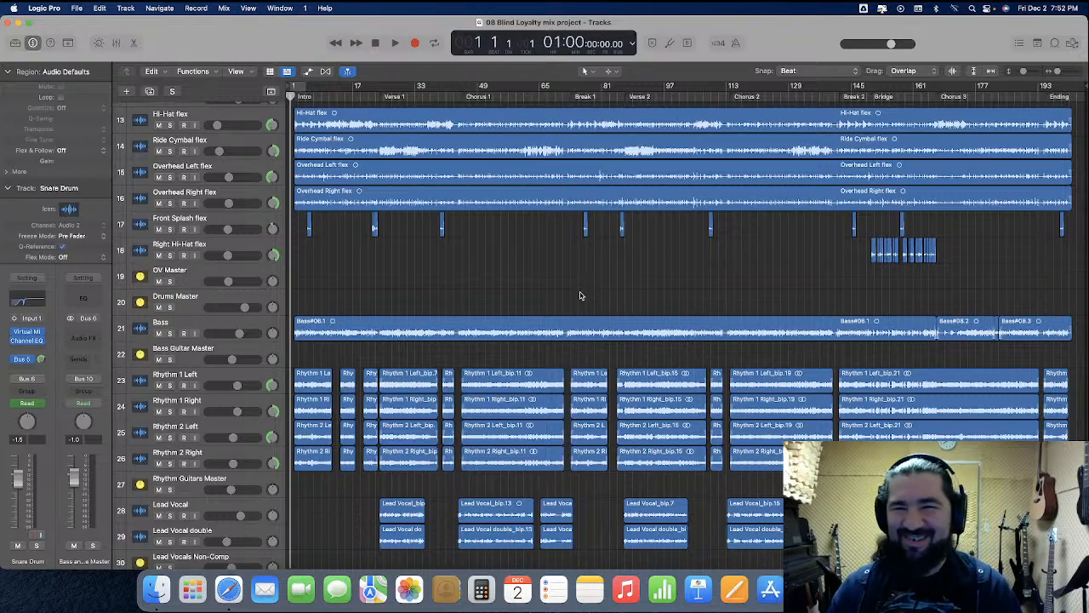
pyautogui.scroll(-11, 581, 295)
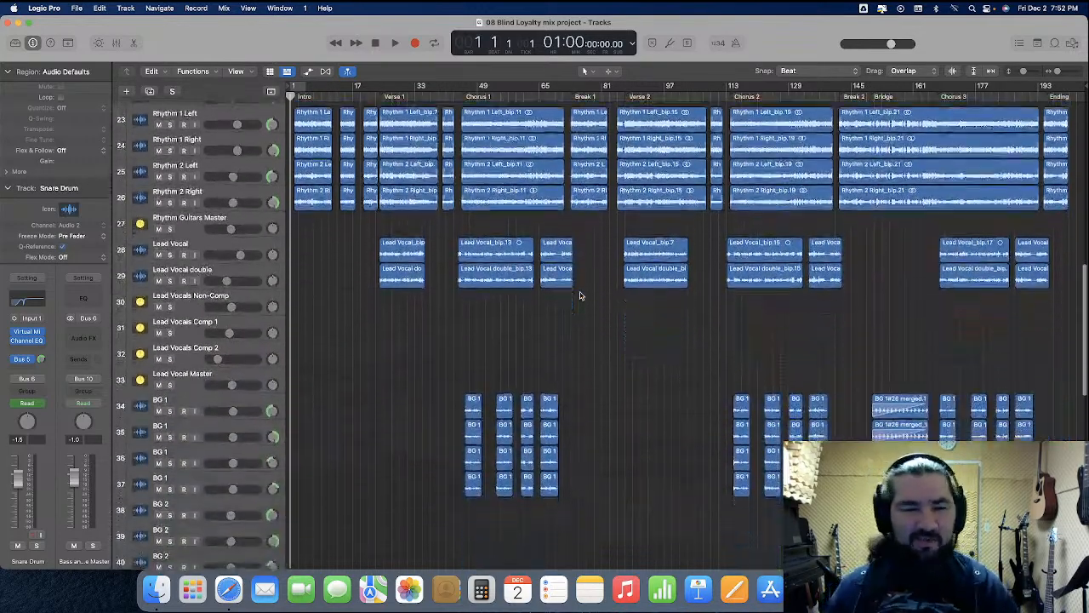
pyautogui.scroll(-1, 579, 306)
pyautogui.press('space')
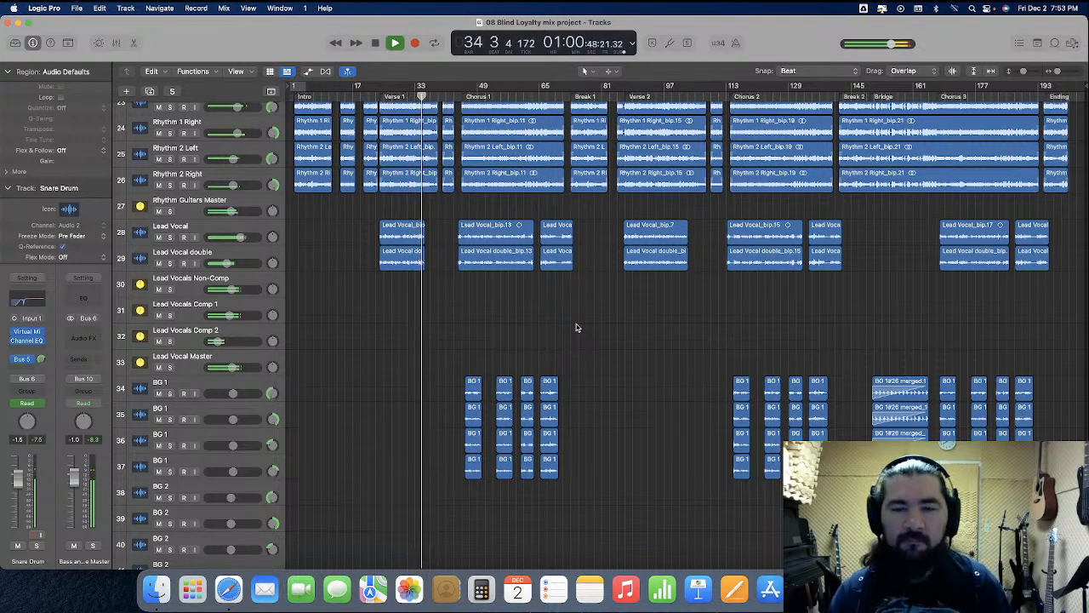
# Show the mixer and monitor the drum, lead vocal and background vocal channel levels while the song plays
pyautogui.press('x')
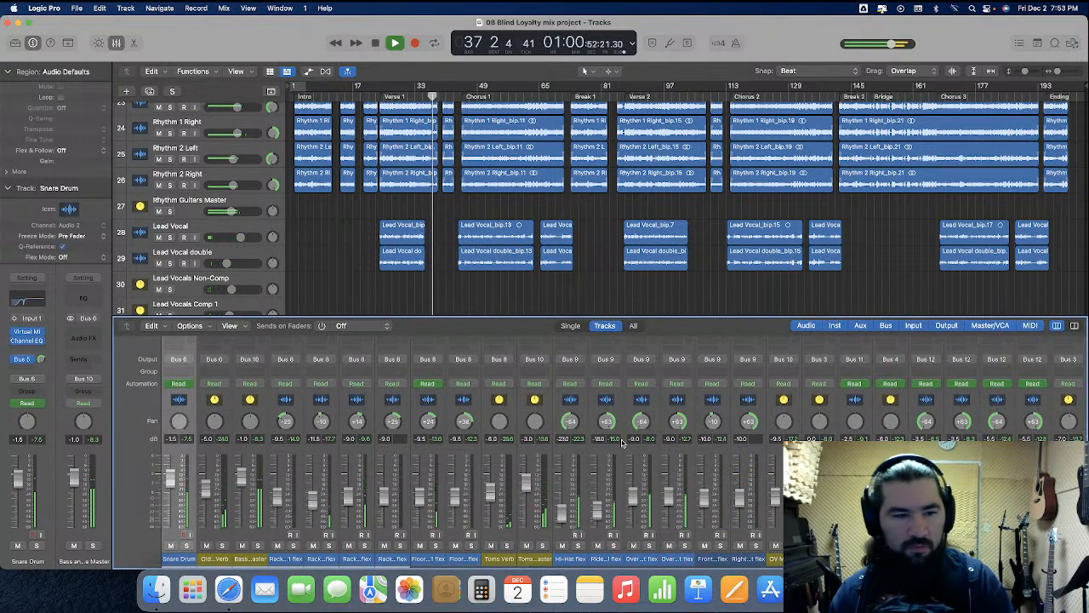
pyautogui.hscroll(10, 622, 441)
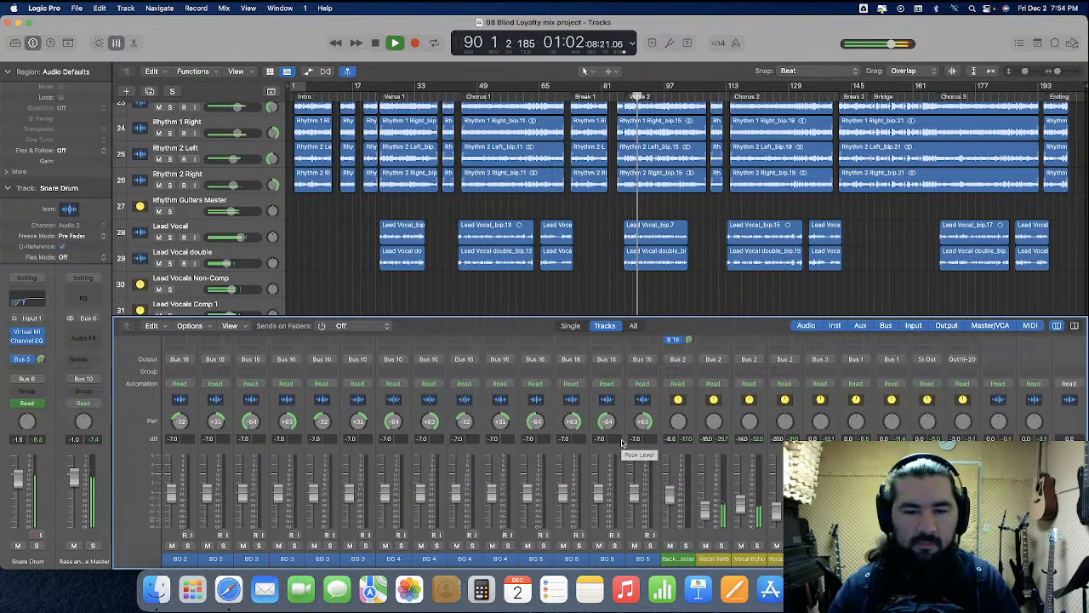
pyautogui.hscroll(-5, 622, 444)
pyautogui.hscroll(-10, 622, 447)
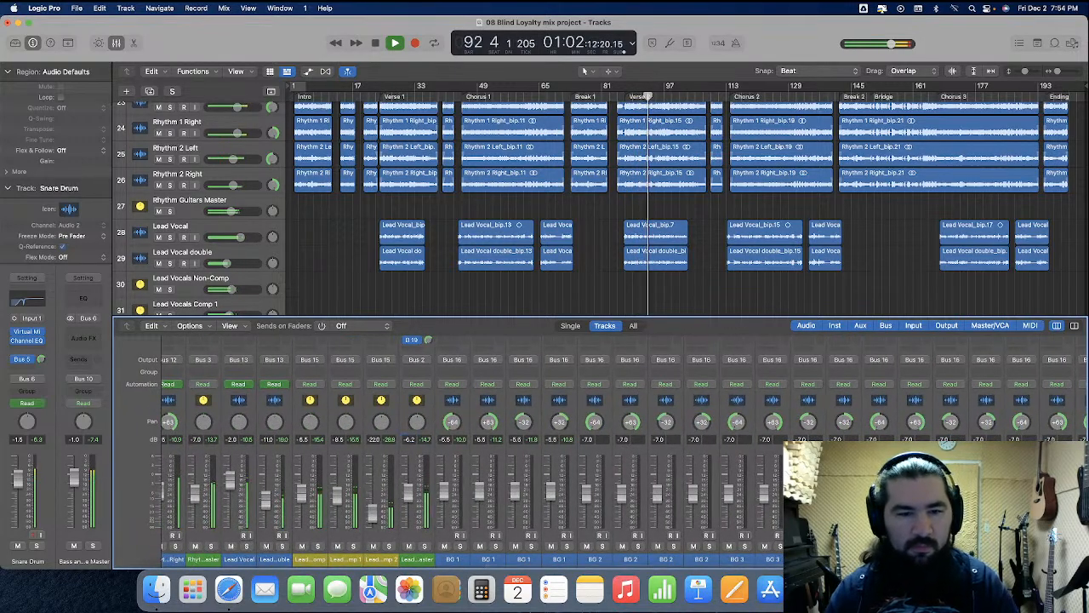
pyautogui.hscroll(4, 438, 442)
pyautogui.hscroll(2, 446, 441)
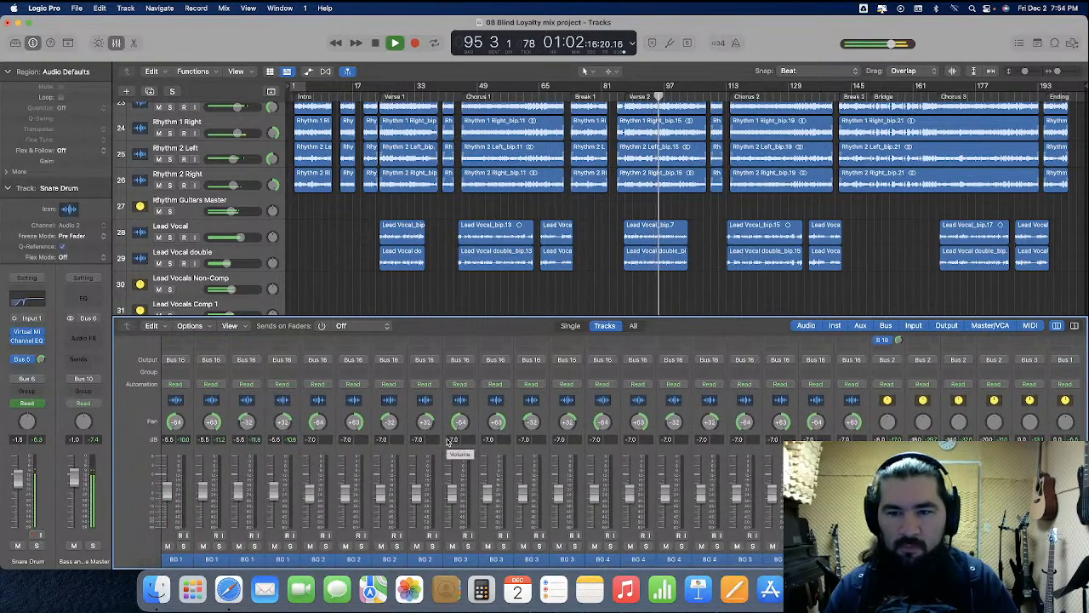
pyautogui.hscroll(2, 447, 440)
pyautogui.hscroll(2, 447, 440)
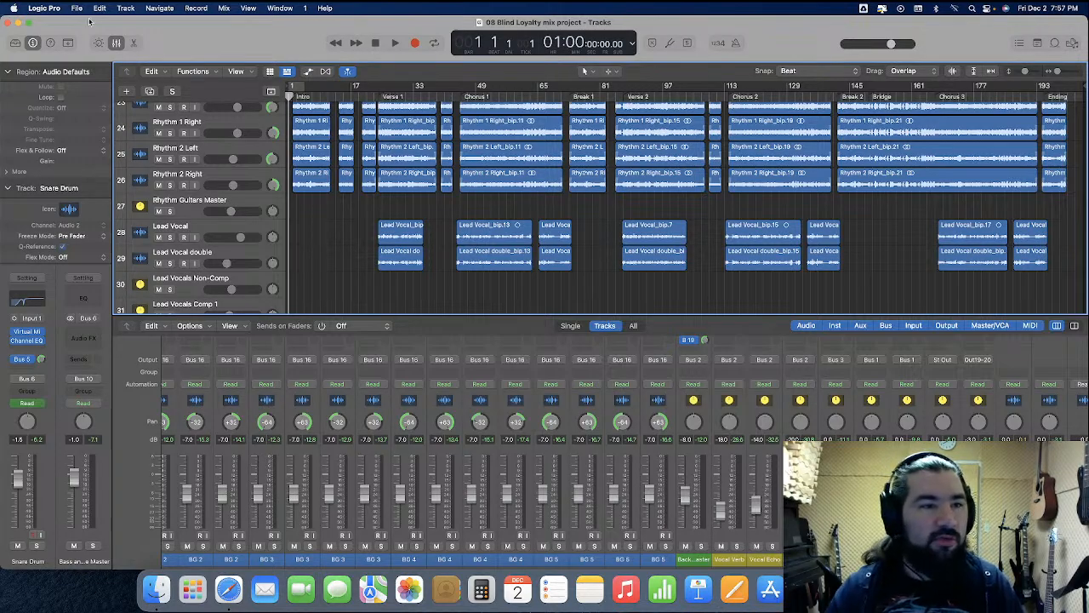
# Hide the mixer and open the 01 False Victim project from the Mixing folder, closing the current project
pyautogui.press('x')
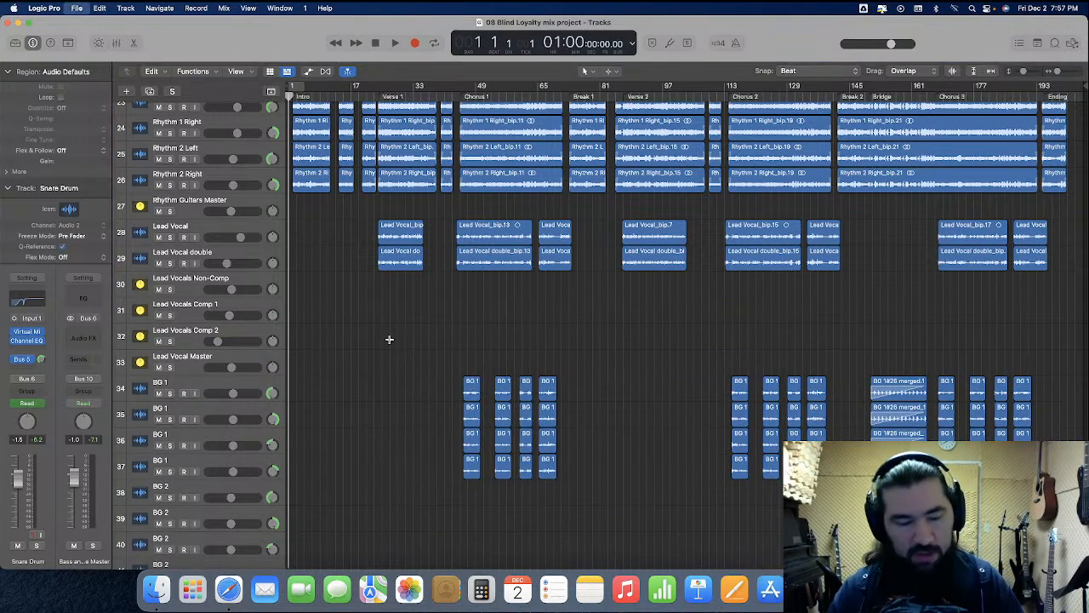
pyautogui.click(84, 11)
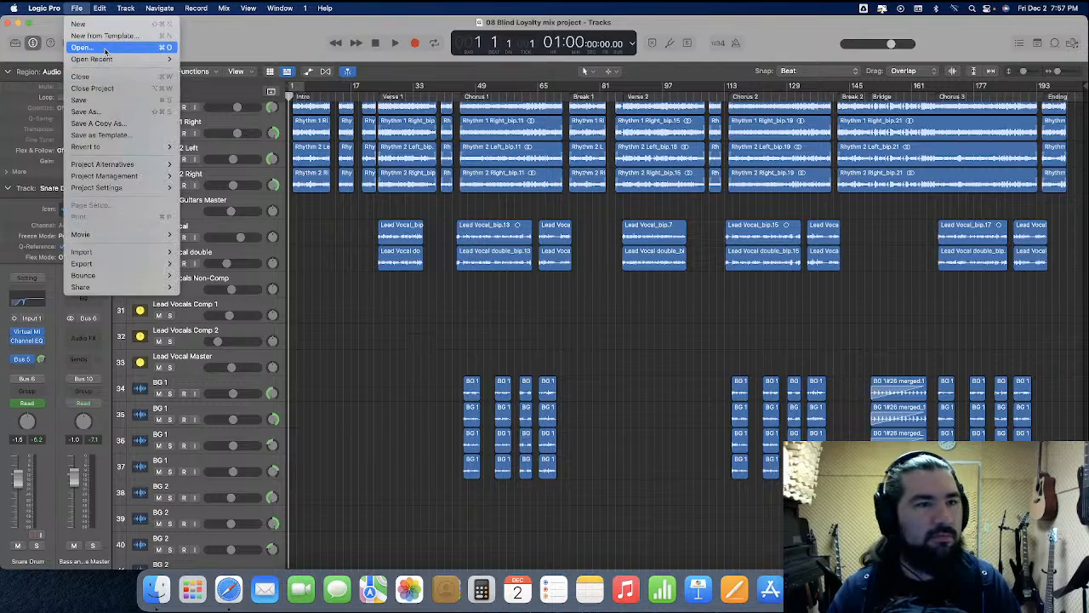
pyautogui.click(104, 51)
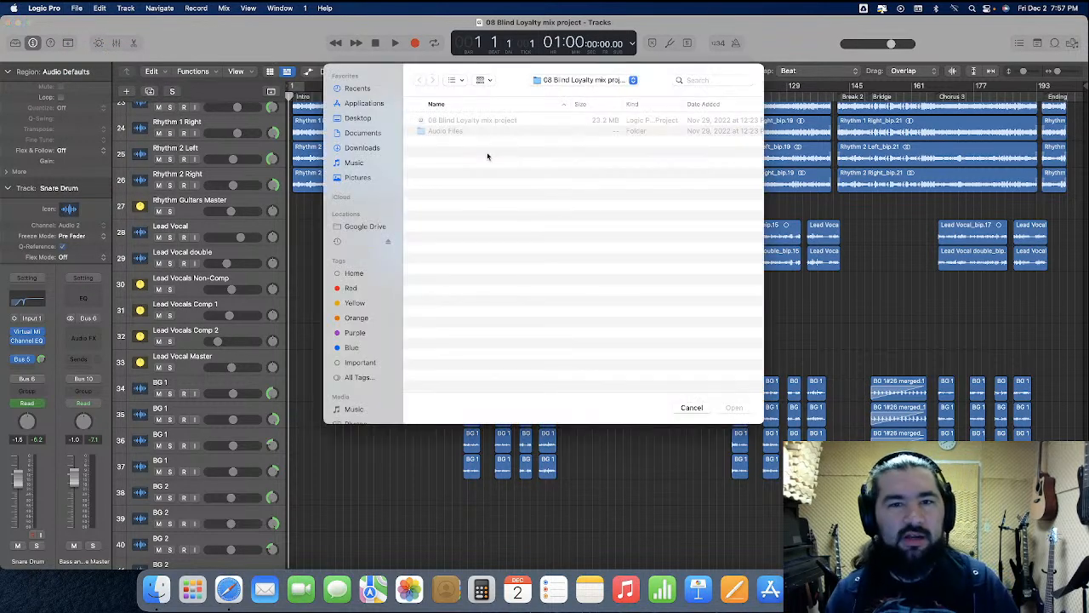
pyautogui.click(596, 82)
pyautogui.click(597, 94)
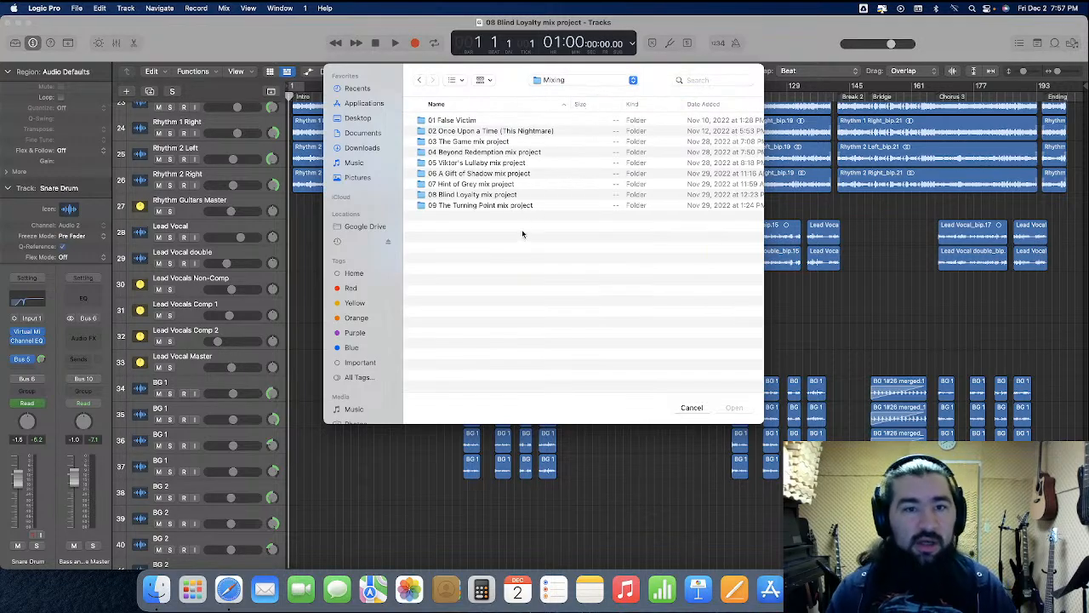
pyautogui.doubleClick(475, 120)
pyautogui.doubleClick(468, 120)
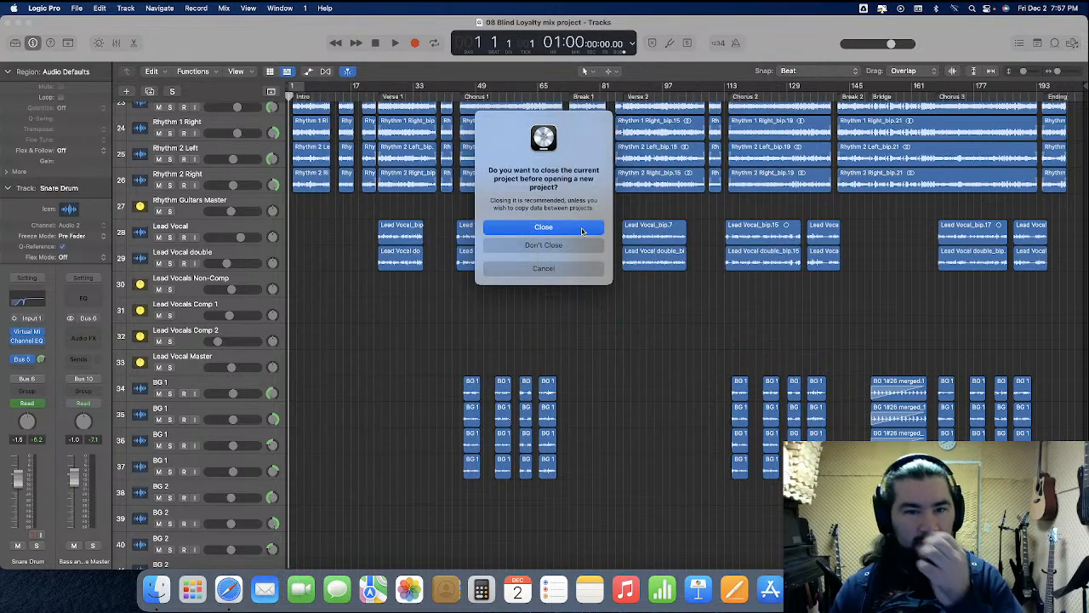
pyautogui.click(543, 227)
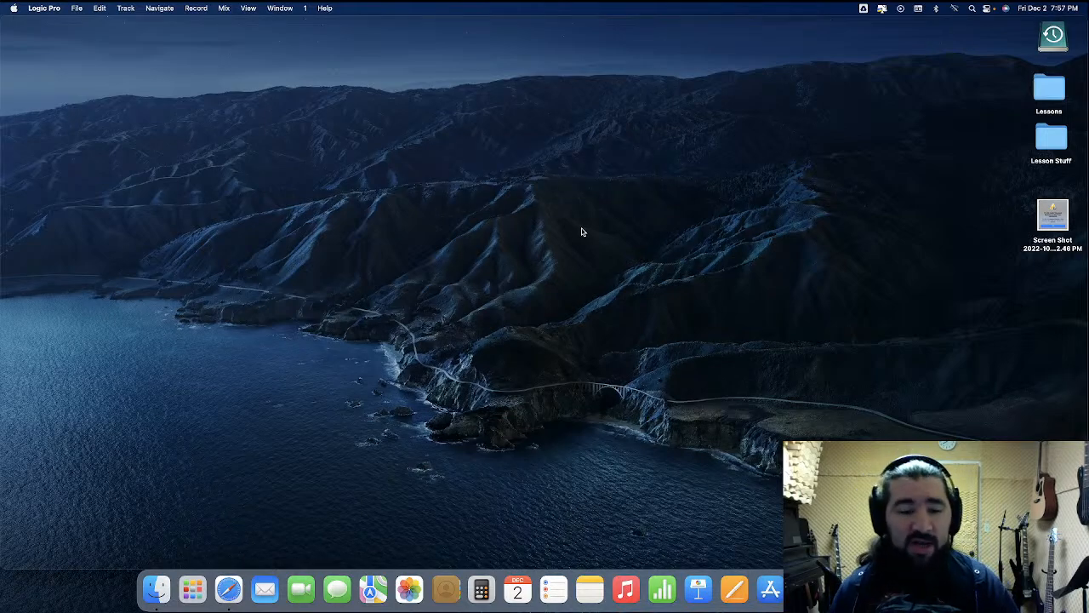
# Add a send to Bus 32 on the Router channel that feeds the stereo output
pyautogui.scroll(-5, 582, 232)
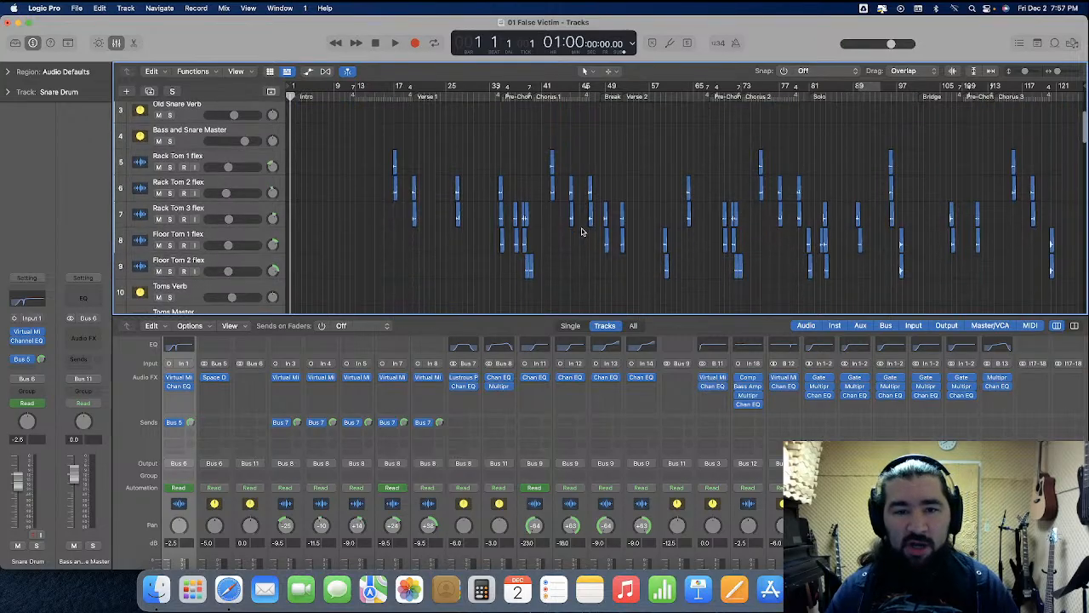
pyautogui.scroll(-3, 705, 446)
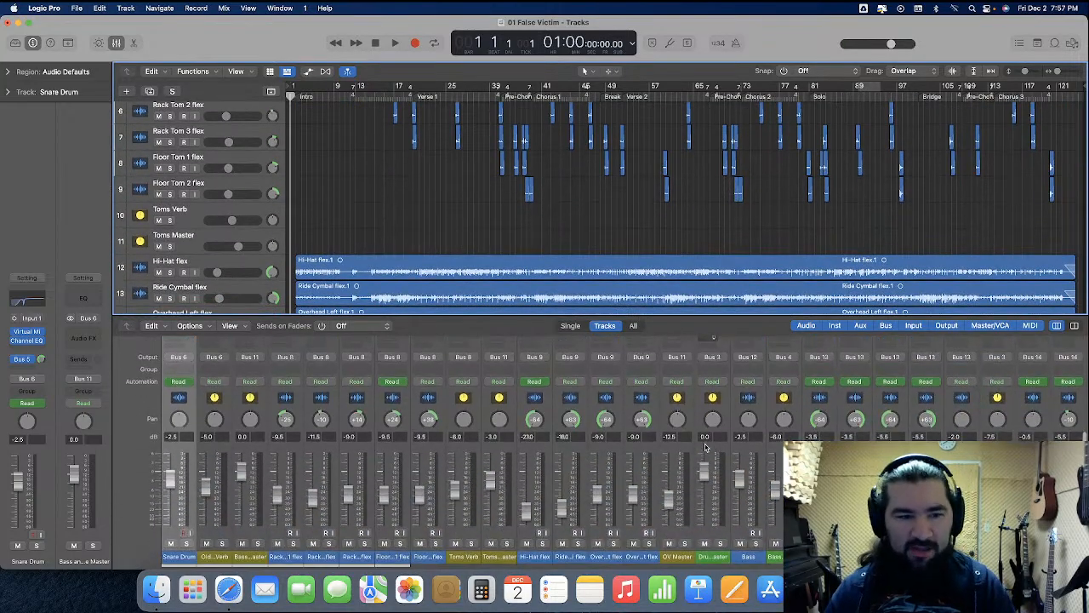
pyautogui.hscroll(10, 766, 438)
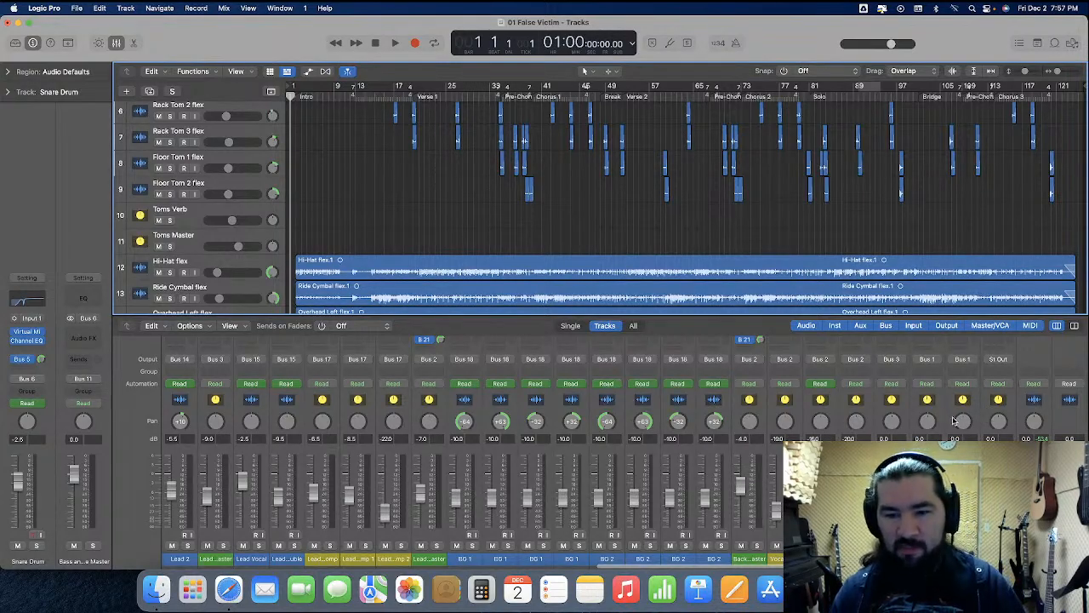
pyautogui.scroll(2, 1007, 404)
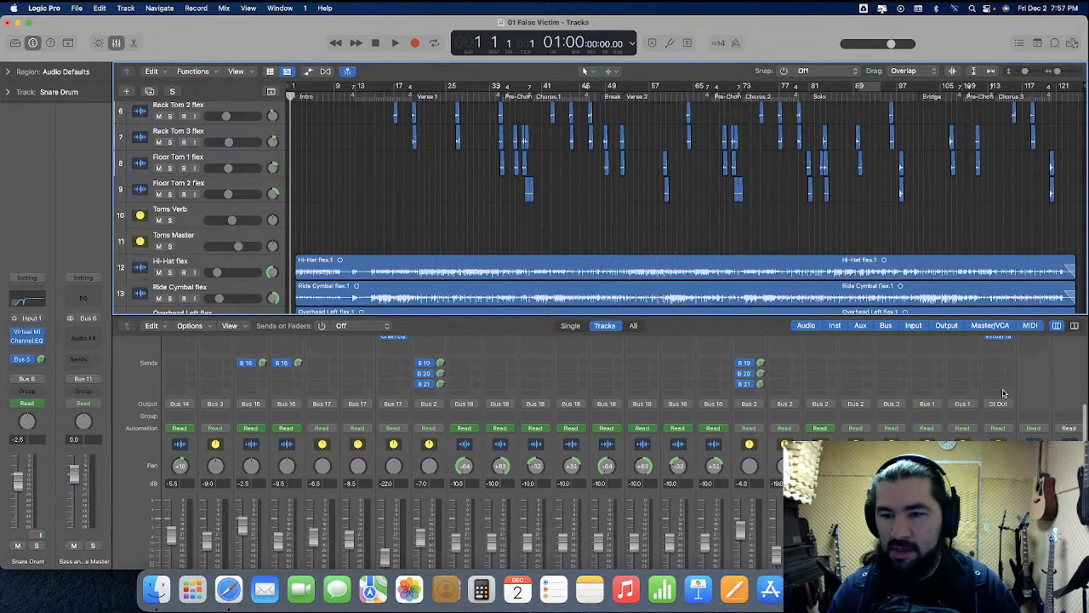
pyautogui.click(1000, 364)
pyautogui.moveTo(1004, 380)
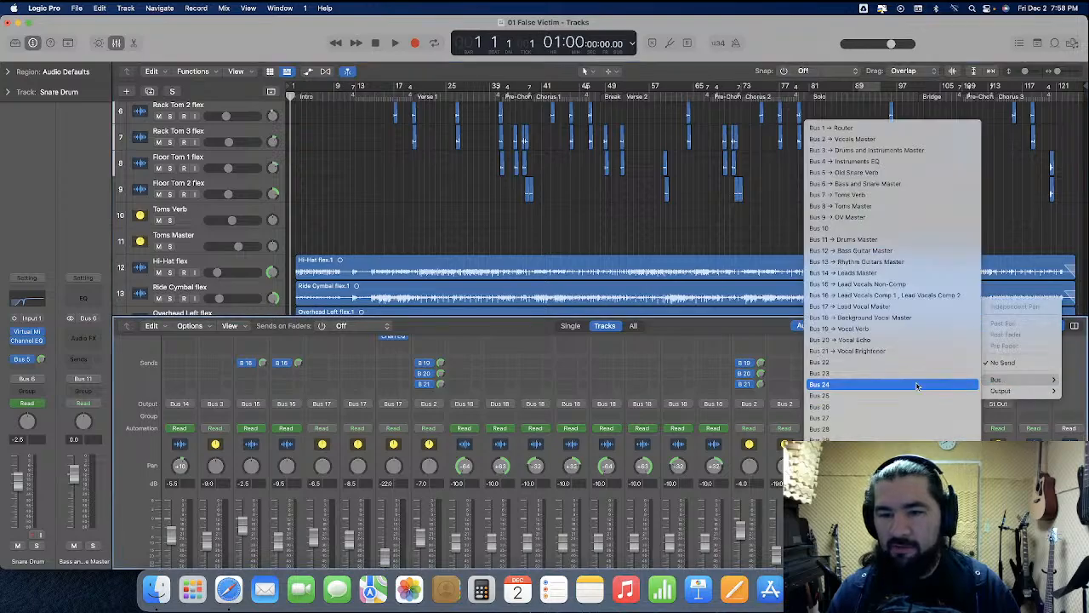
pyautogui.click(1039, 348)
pyautogui.click(1011, 365)
pyautogui.scroll(-2, 1045, 402)
pyautogui.hscroll(1, 1045, 402)
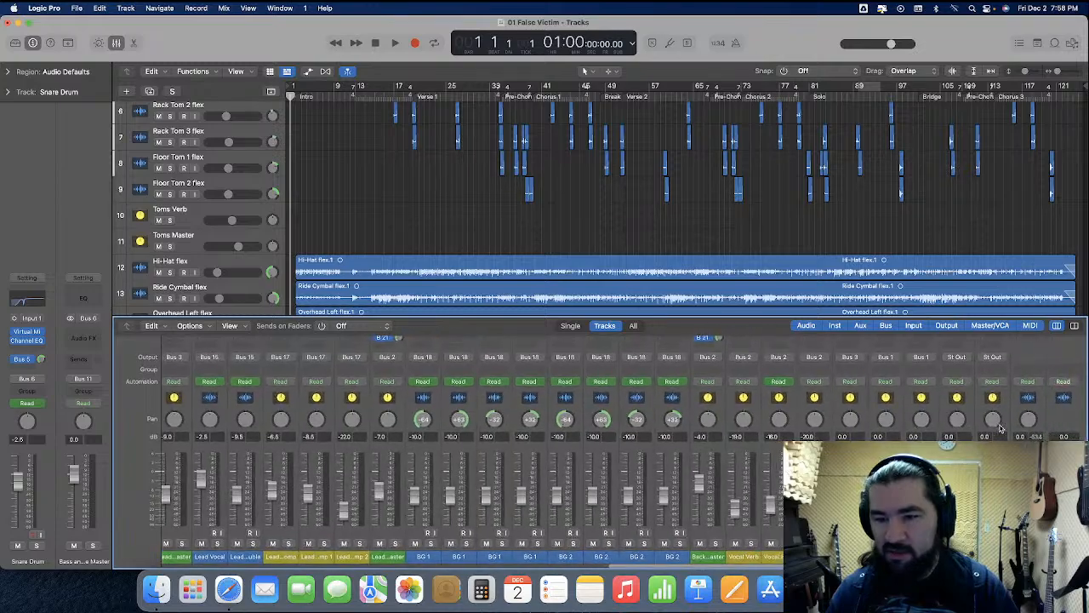
pyautogui.rightClick(999, 557)
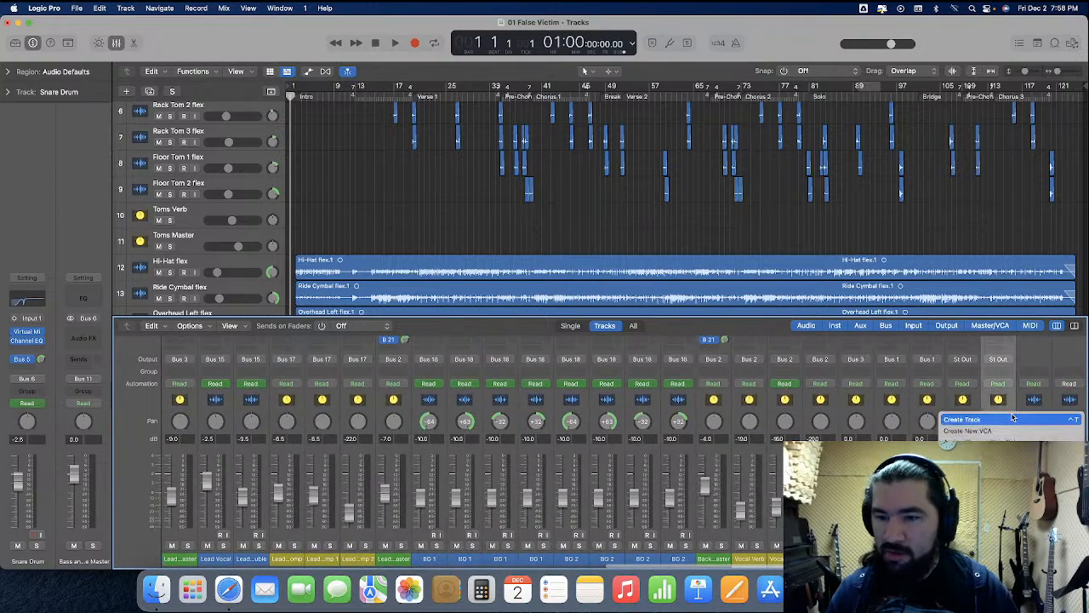
pyautogui.click(1010, 443)
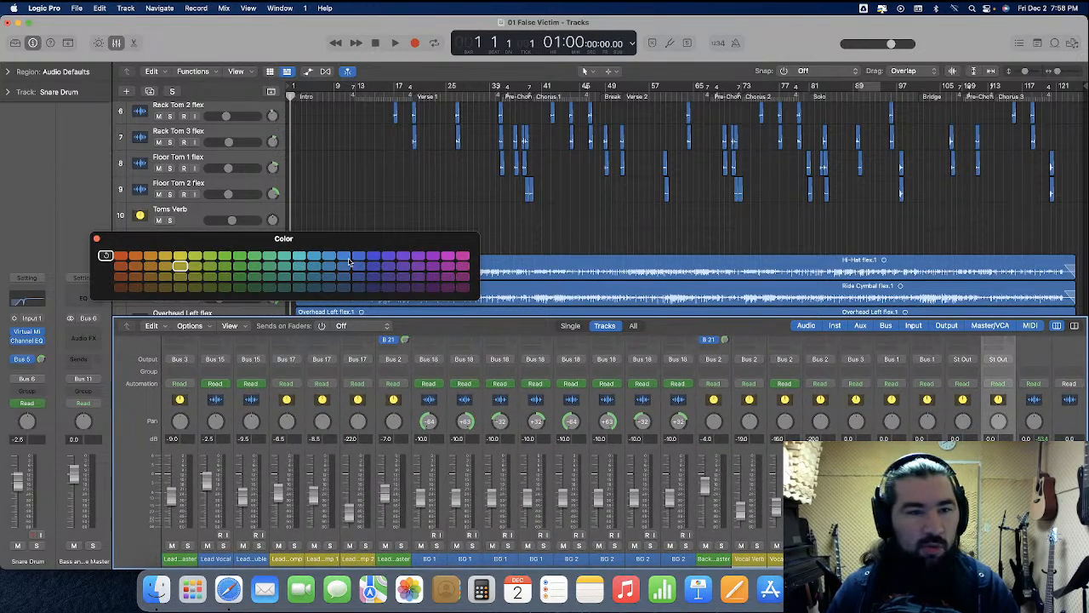
pyautogui.click(96, 239)
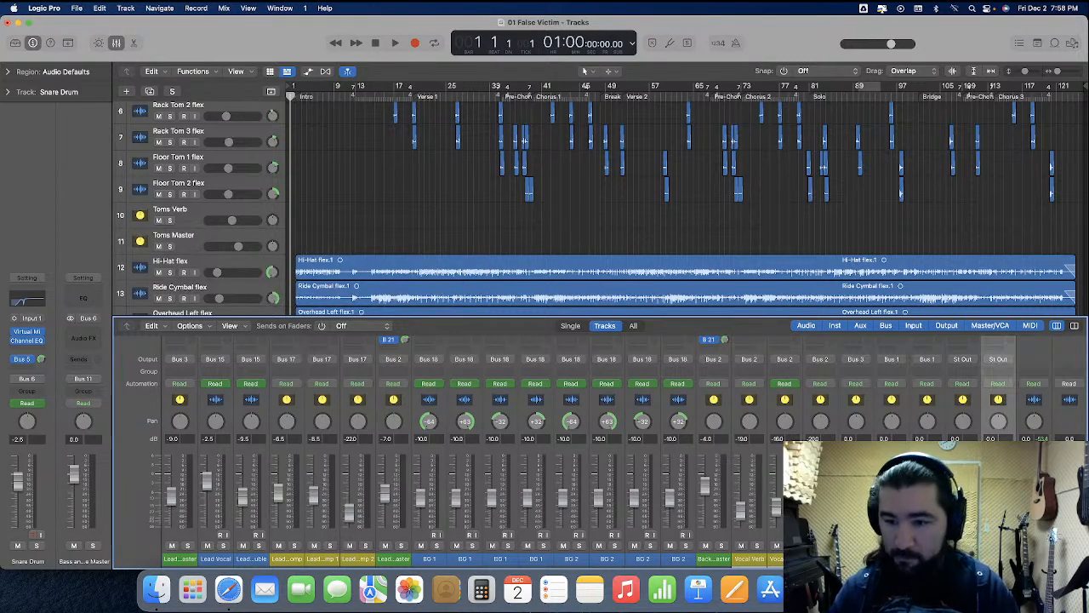
# Route the new Bus 32 aux channel to Output 19-20 and set its level to -3.0 dB
pyautogui.scroll(2, 995, 407)
pyautogui.click(999, 395)
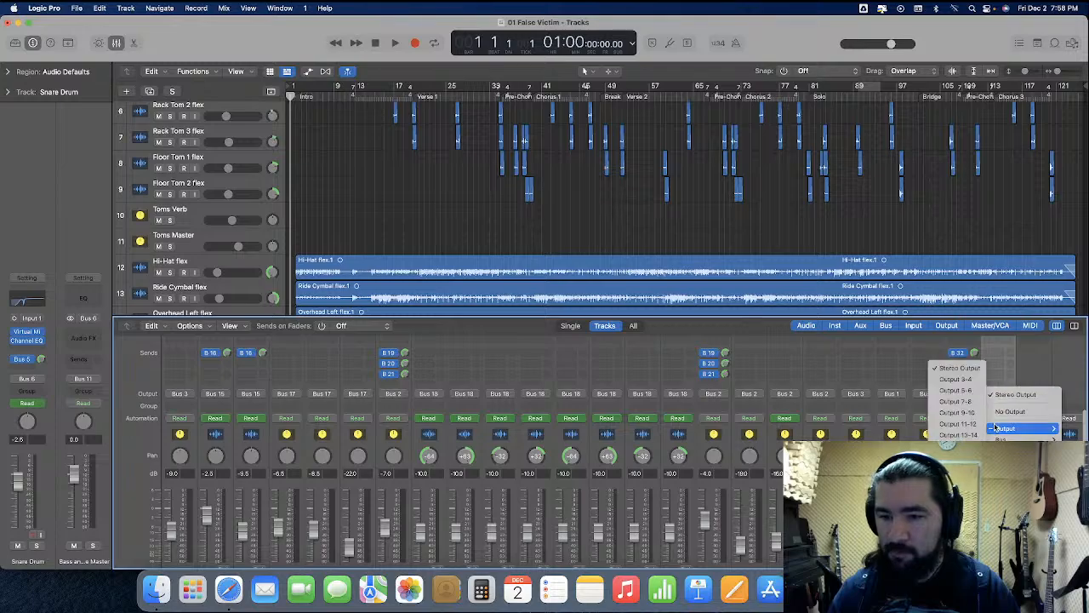
pyautogui.press('Escape')
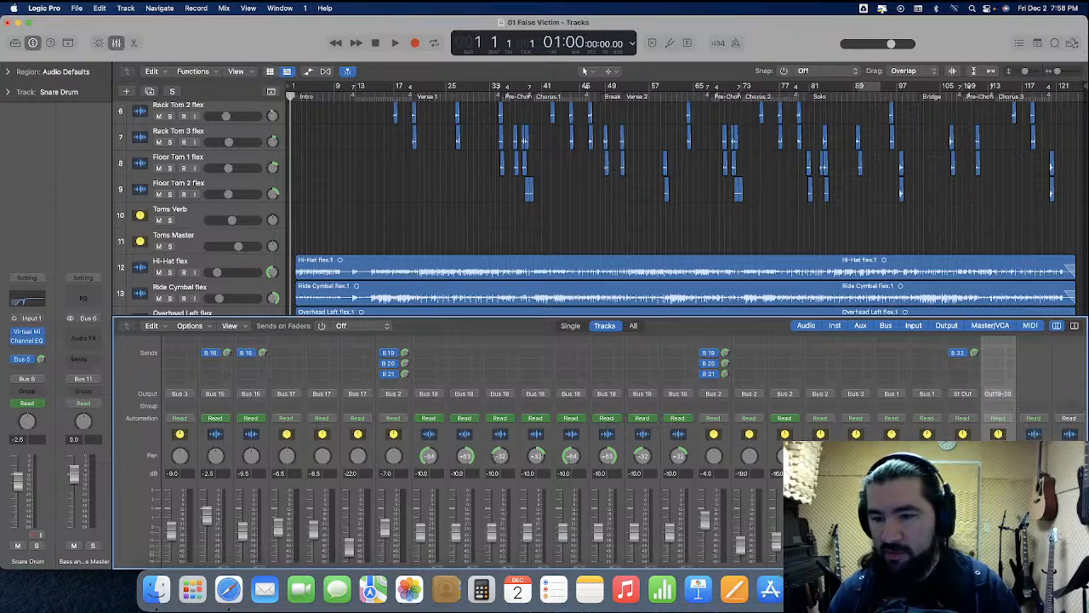
pyautogui.scroll(5, 1033, 433)
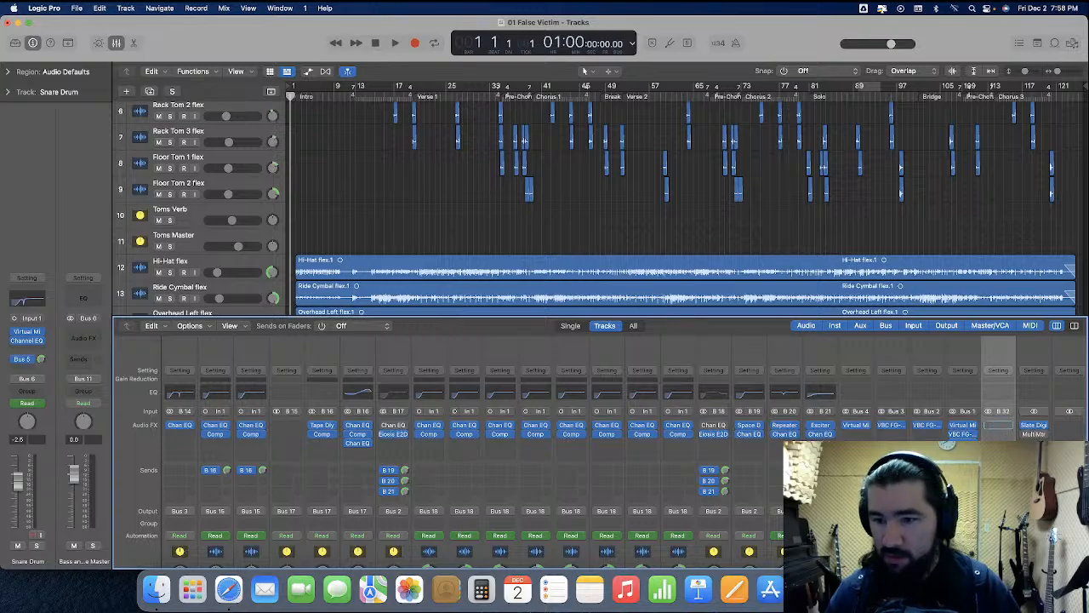
pyautogui.scroll(-5, 936, 383)
pyautogui.hscroll(1, 936, 383)
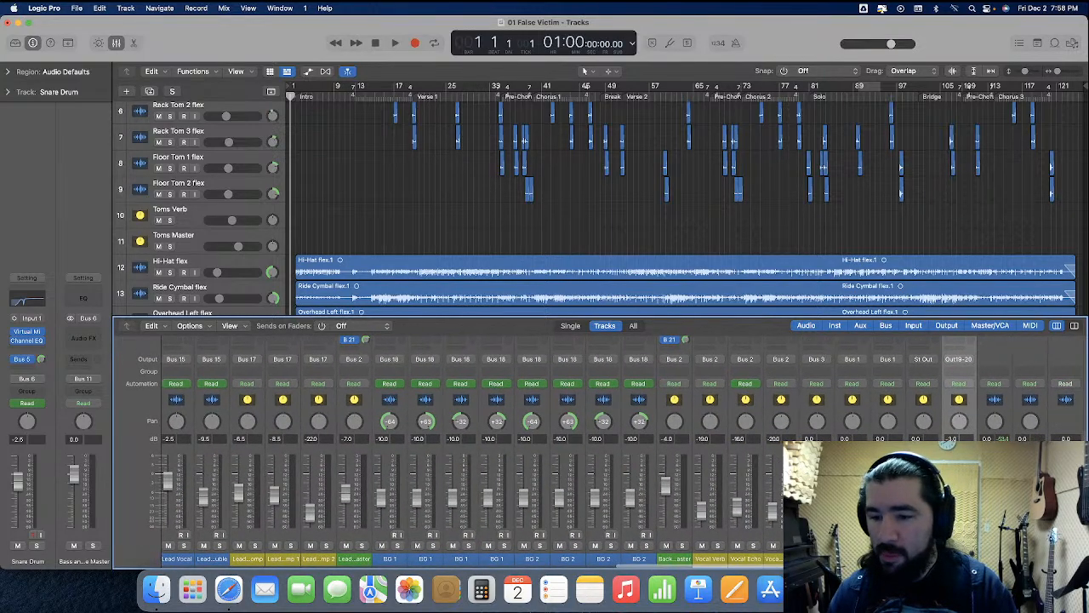
# Hide the mixer and look over the arrangement of drum, guitar, lead vocal and background vocal tracks
pyautogui.hscroll(-10, 628, 383)
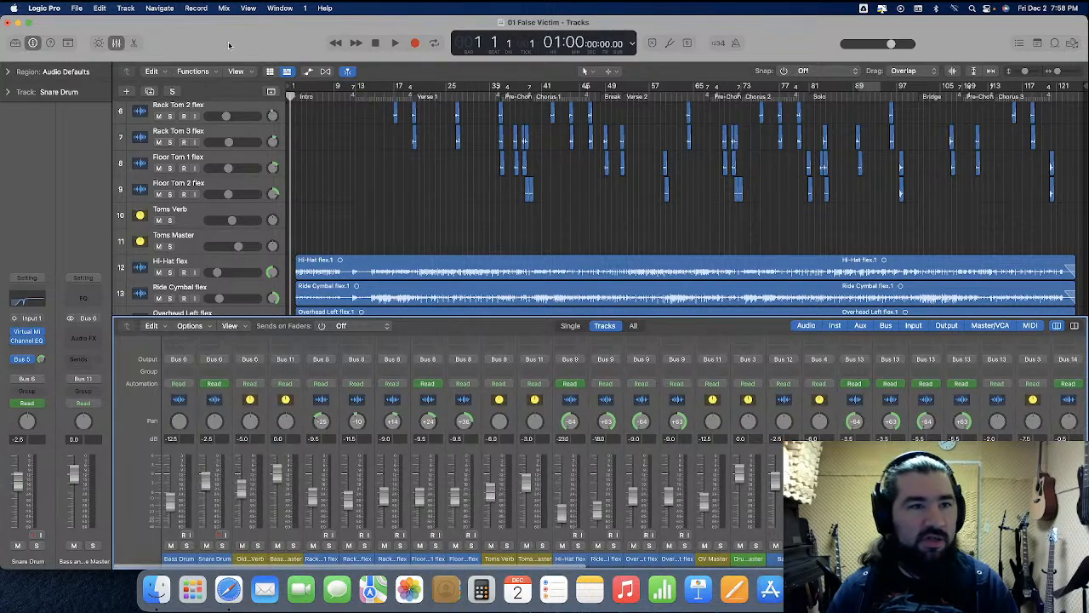
pyautogui.click(117, 43)
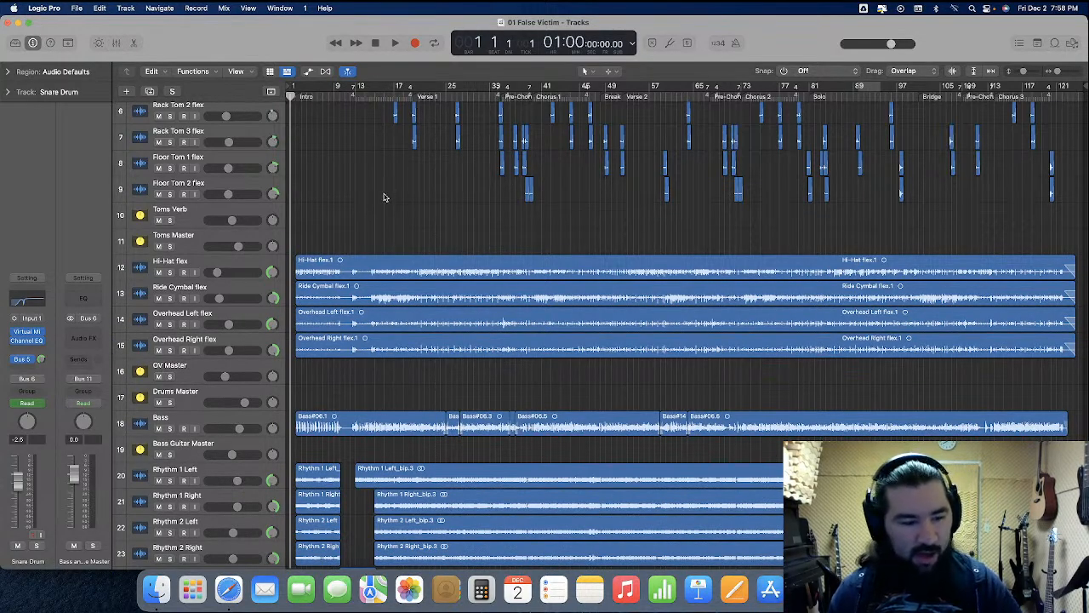
pyautogui.scroll(-10, 384, 197)
pyautogui.scroll(-15, 382, 192)
pyautogui.scroll(-4, 382, 192)
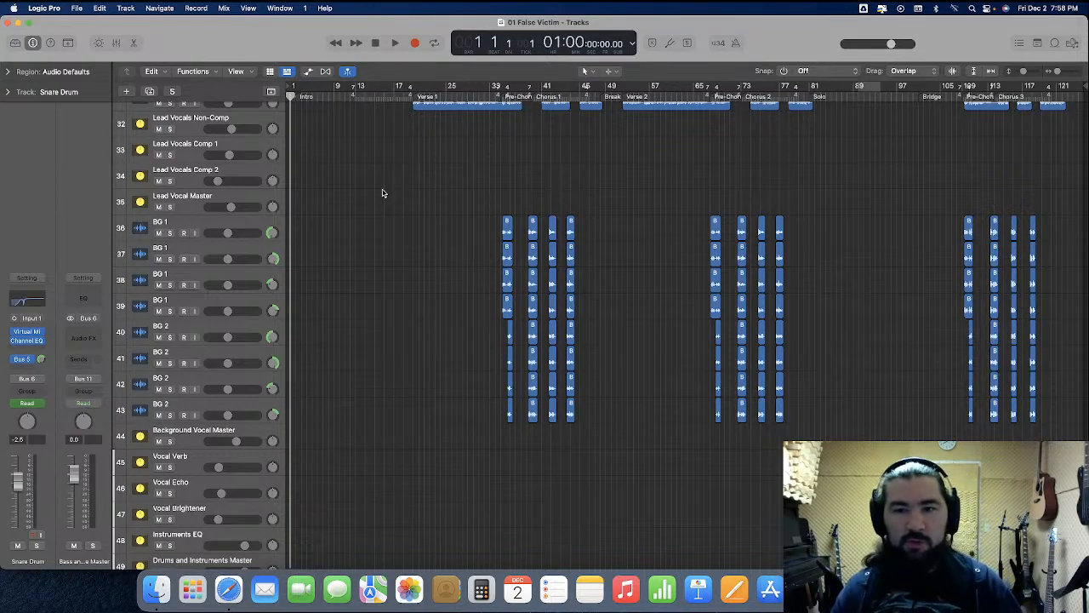
pyautogui.scroll(8, 382, 193)
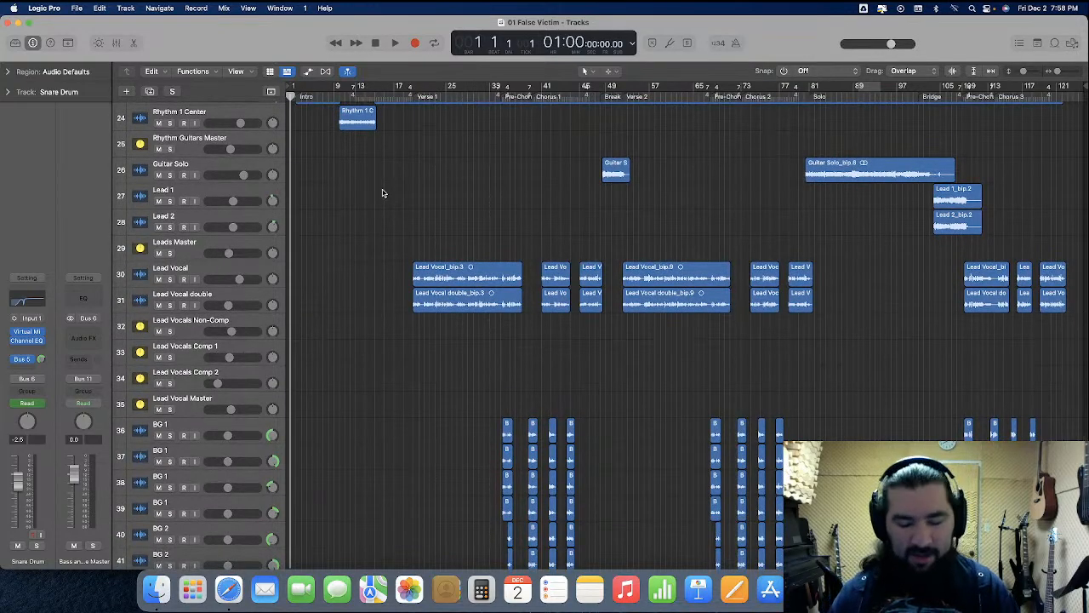
pyautogui.scroll(4, 382, 192)
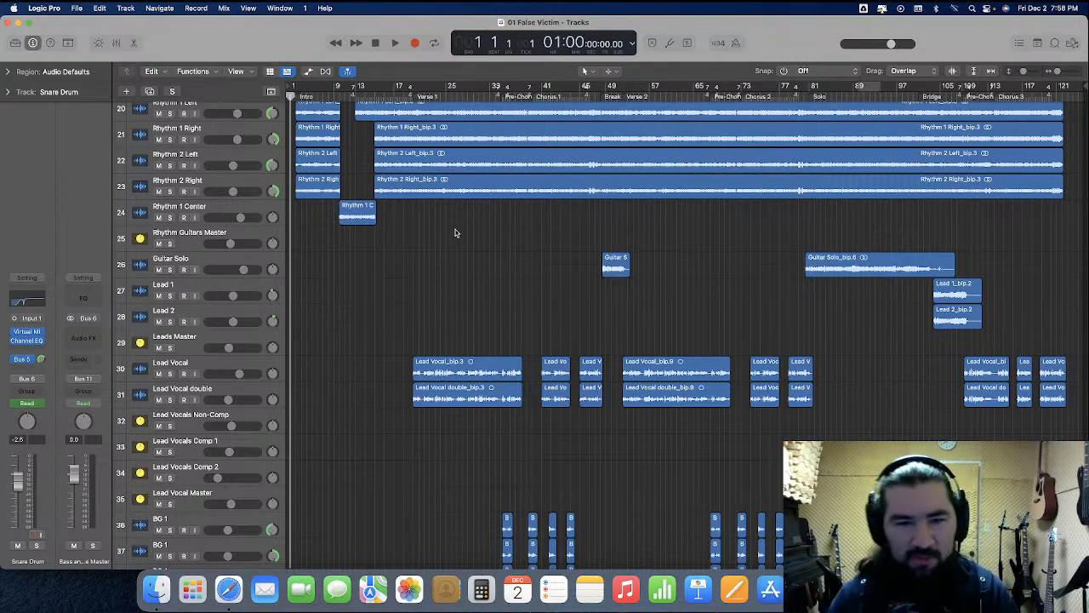
pyautogui.scroll(15, 455, 233)
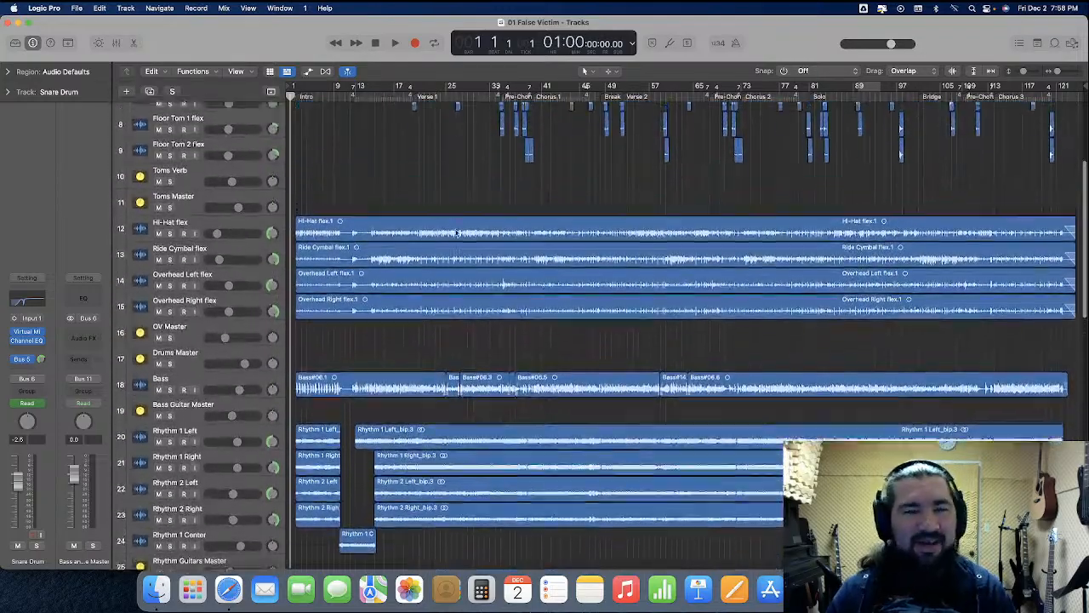
pyautogui.scroll(-15, 456, 232)
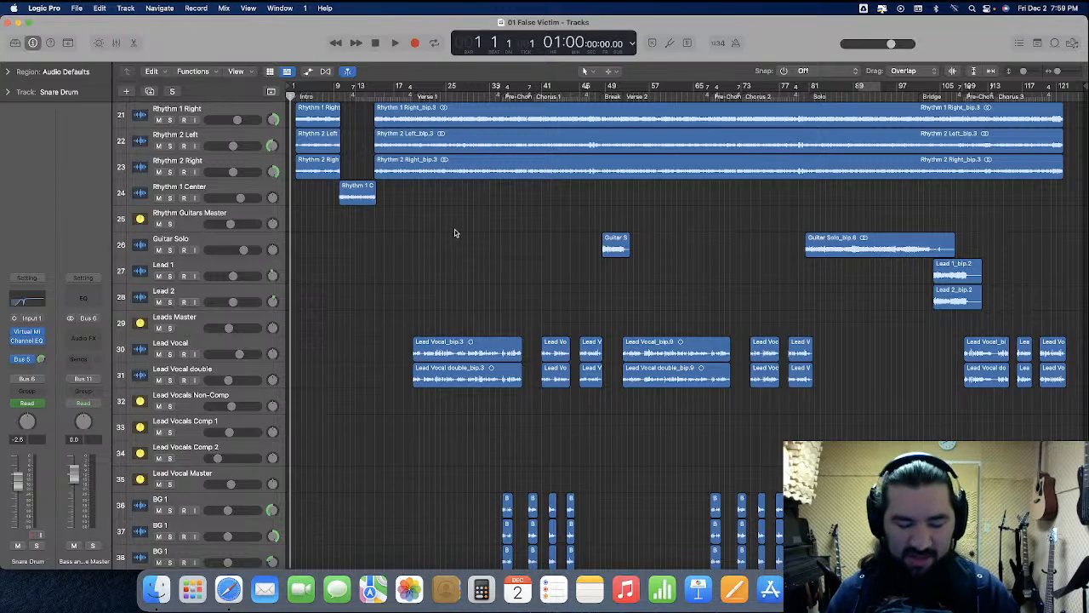
pyautogui.scroll(-3, 455, 229)
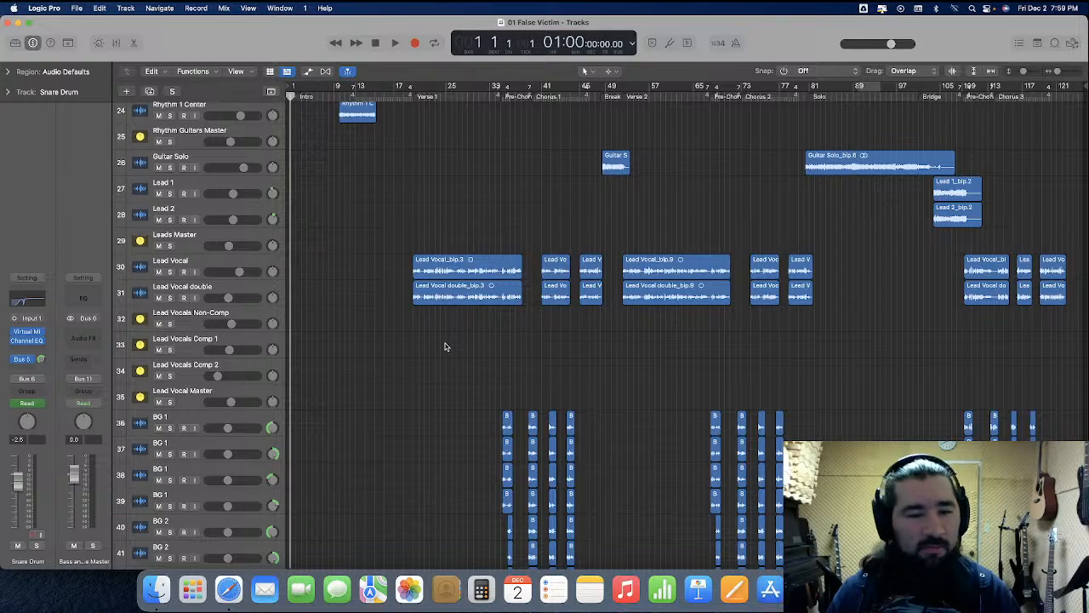
# Show the mixer, play the song from bar 1, and monitor the lead and background vocal channels
pyautogui.press('x')
pyautogui.press('space')
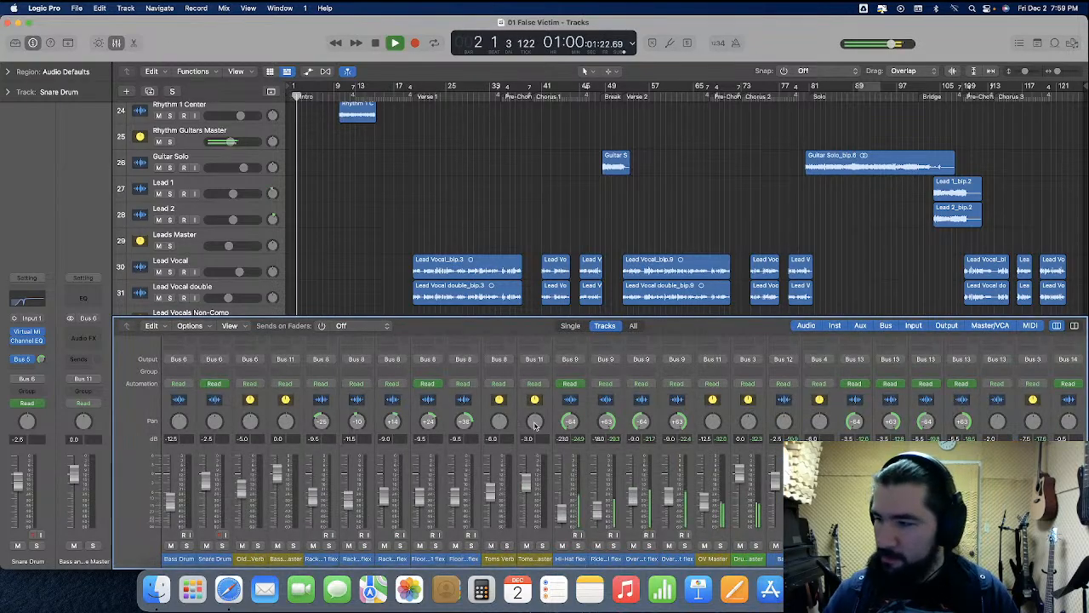
pyautogui.hscroll(10, 577, 423)
pyautogui.hscroll(-1, 577, 423)
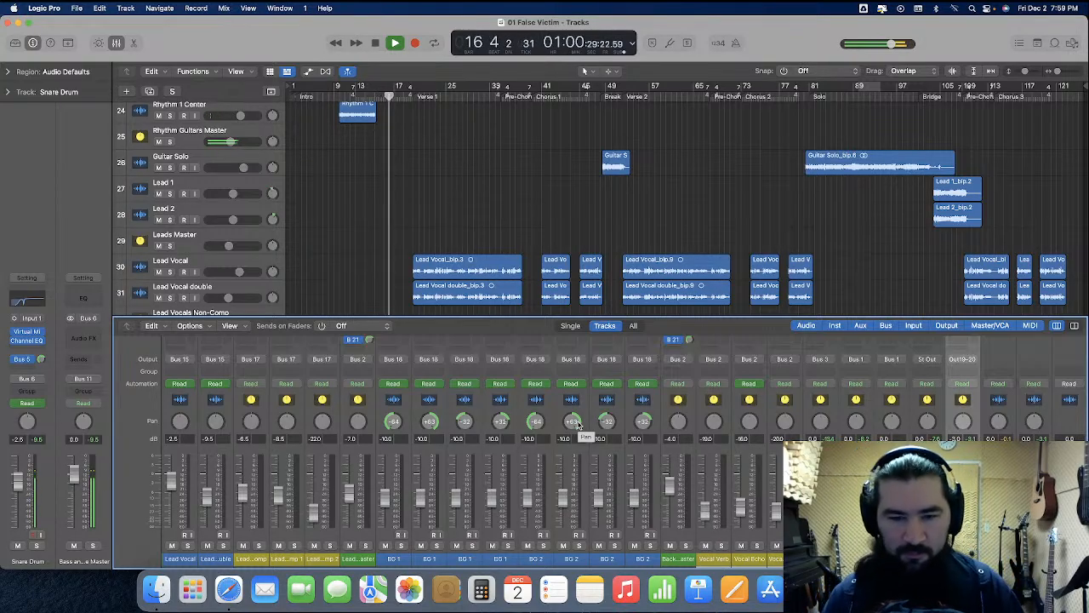
pyautogui.hscroll(-3, 577, 423)
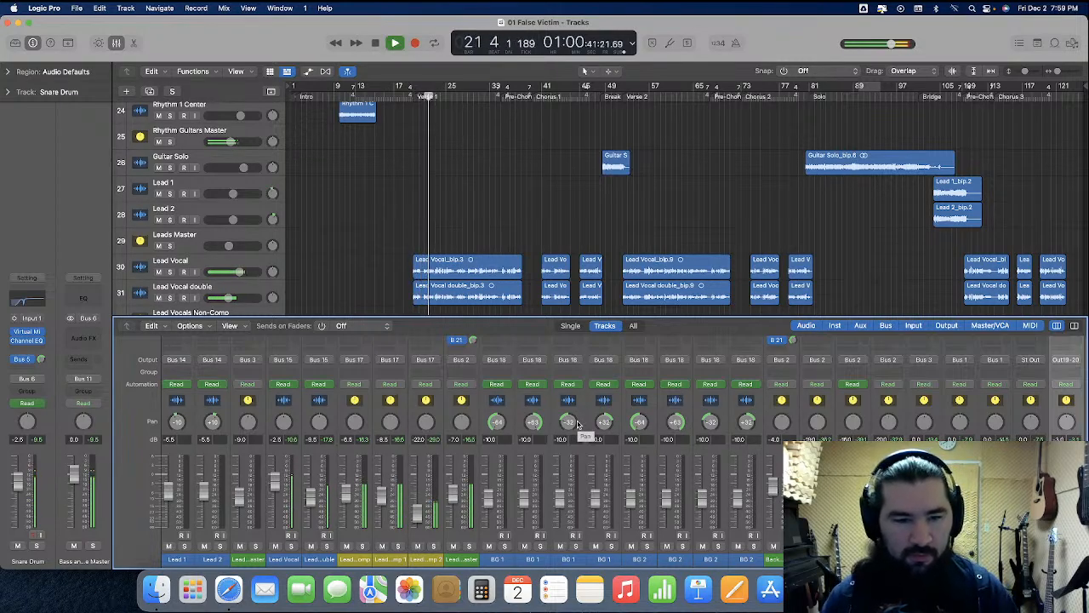
# Set the Lead Vocal Master level to -6.5 dB during playback, after trying -6.8 dB
pyautogui.doubleClick(455, 441)
pyautogui.write('-6.8')
pyautogui.press('Return')
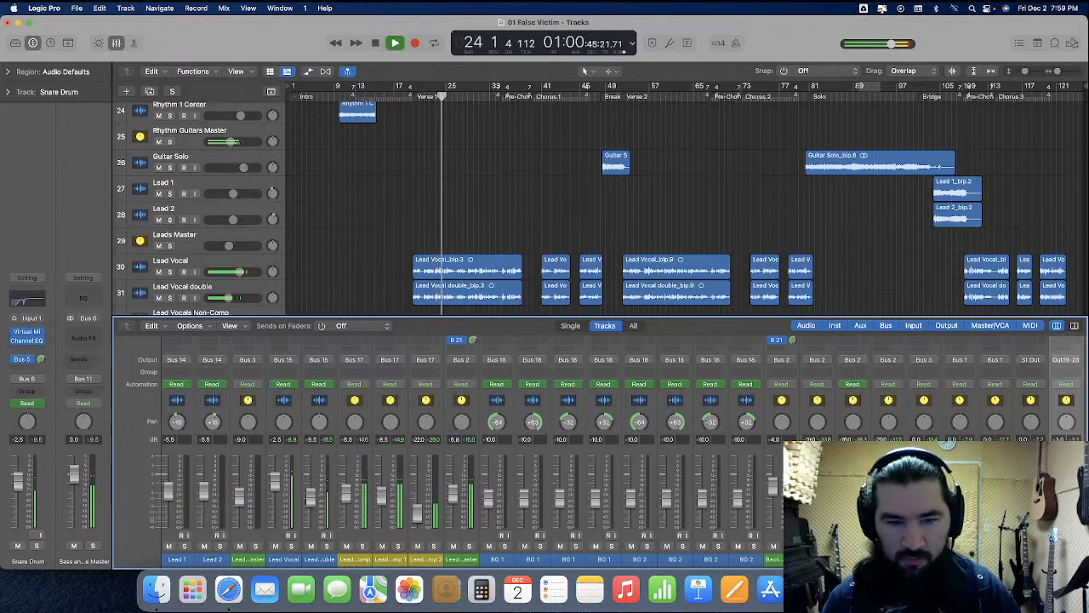
pyautogui.doubleClick(457, 440)
pyautogui.write('-6.5')
pyautogui.press('Return')
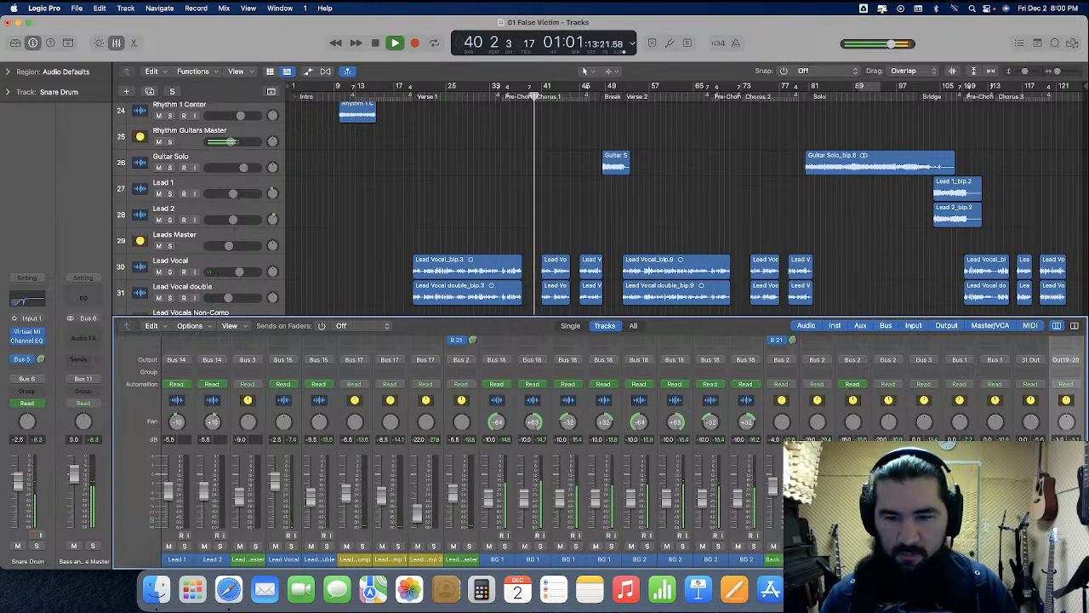
# Set the Background Vocal Master level to -3.8 dB during playback, after trying -3.5 dB
pyautogui.doubleClick(776, 440)
pyautogui.write('-3.5')
pyautogui.press('Return')
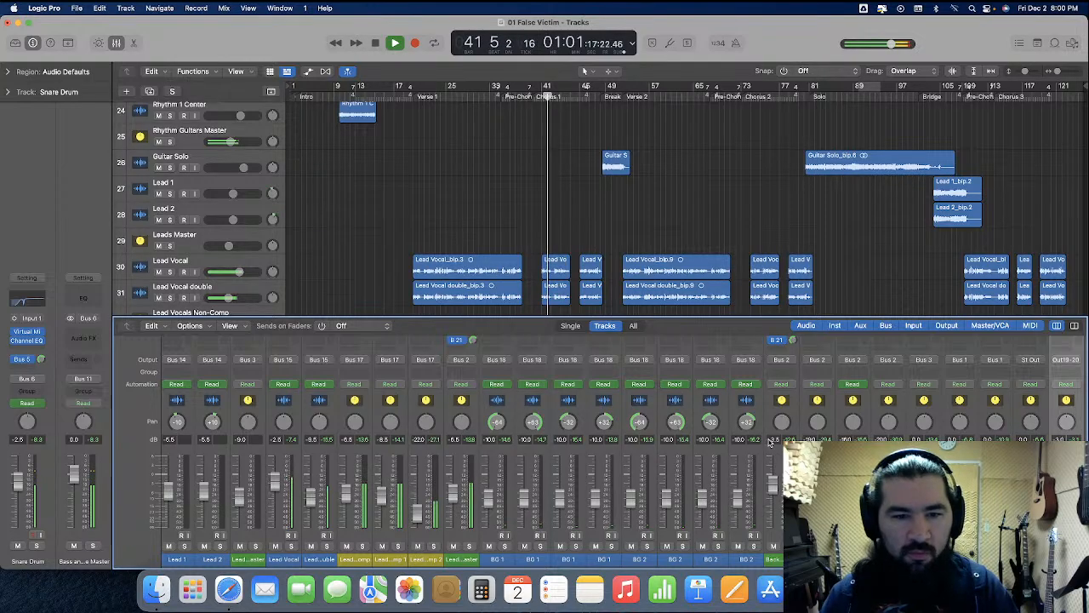
pyautogui.doubleClick(773, 440)
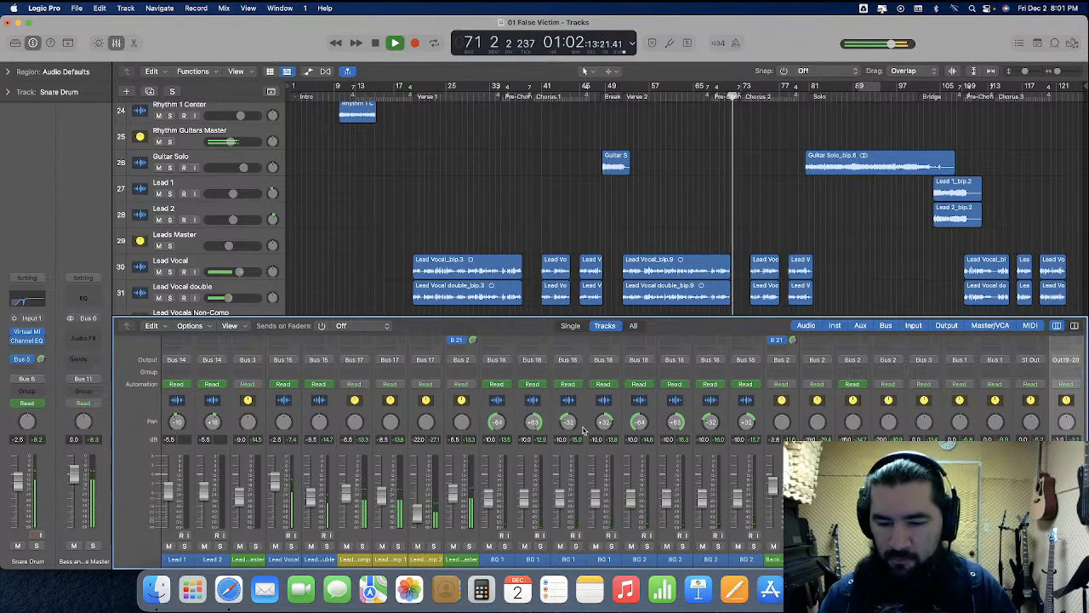
pyautogui.hscroll(-10, 595, 451)
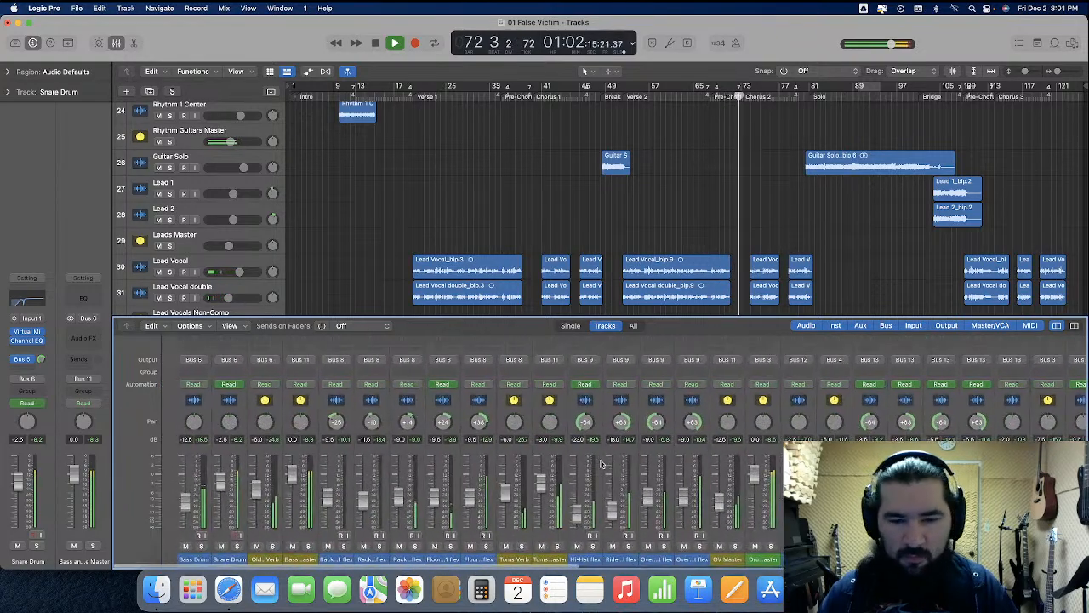
# Set the OV Master level to -9.5 dB during playback
pyautogui.doubleClick(706, 441)
pyautogui.write('-9')
pyautogui.press('Return')
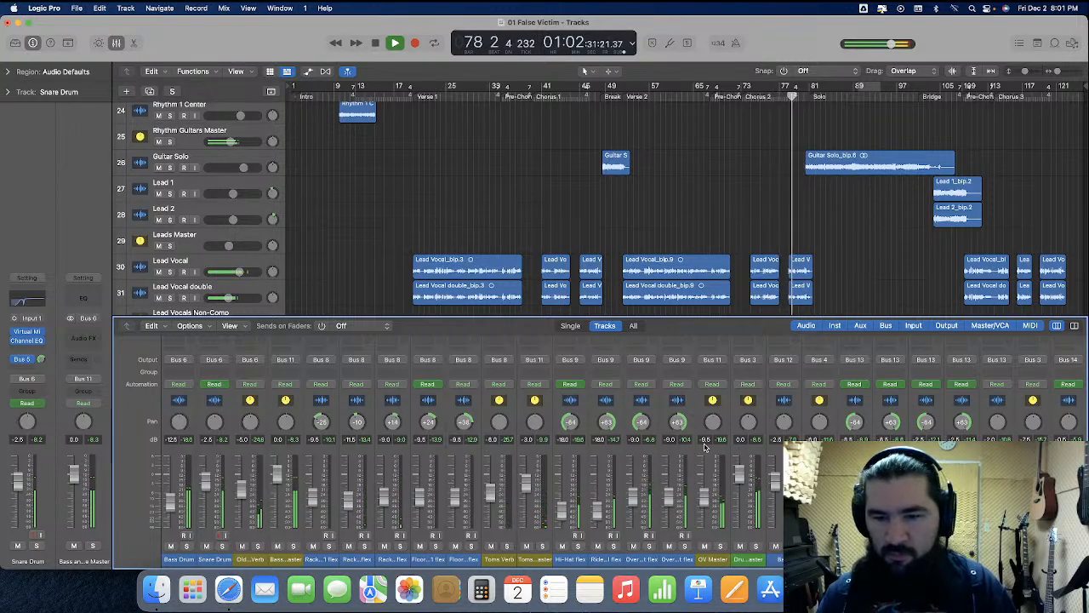
# Monitor the bass, guitar and vocal channels through the end of the song, stop playback and hide the mixer
pyautogui.hscroll(4, 698, 447)
pyautogui.hscroll(8, 694, 447)
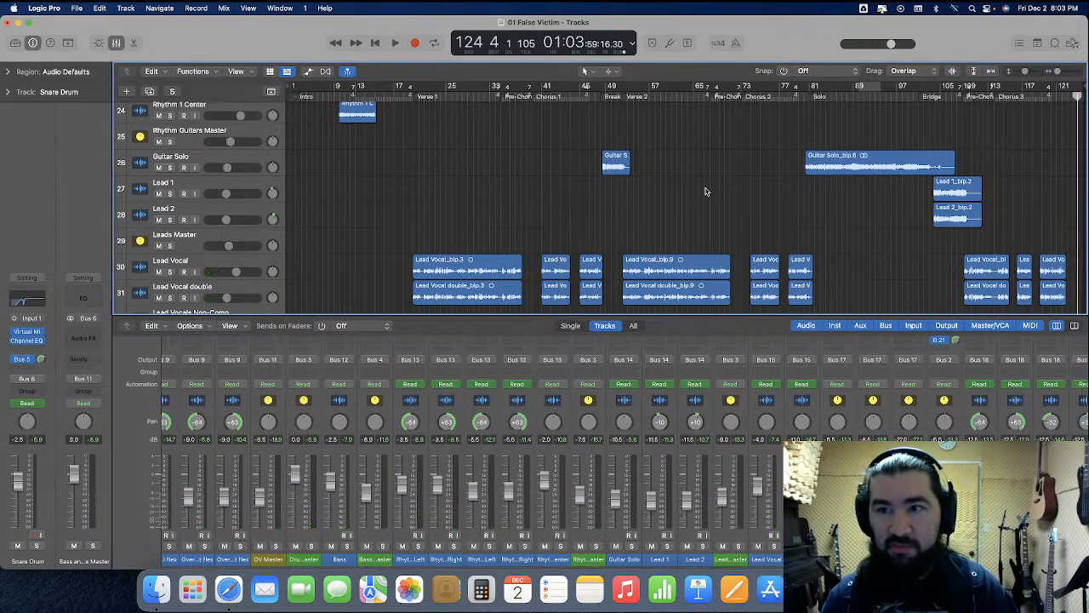
pyautogui.press('space')
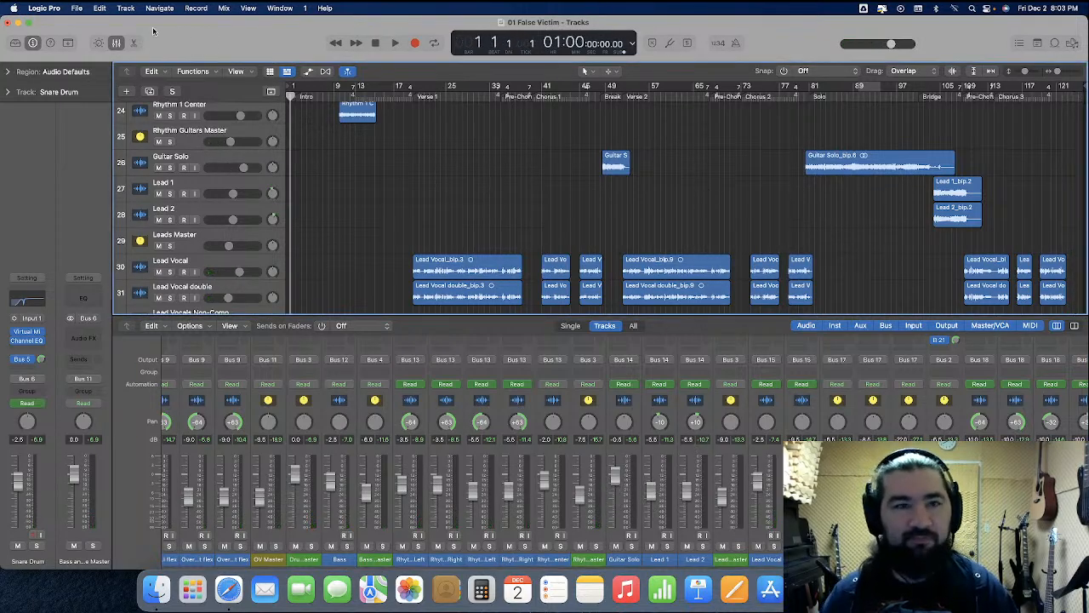
pyautogui.click(116, 42)
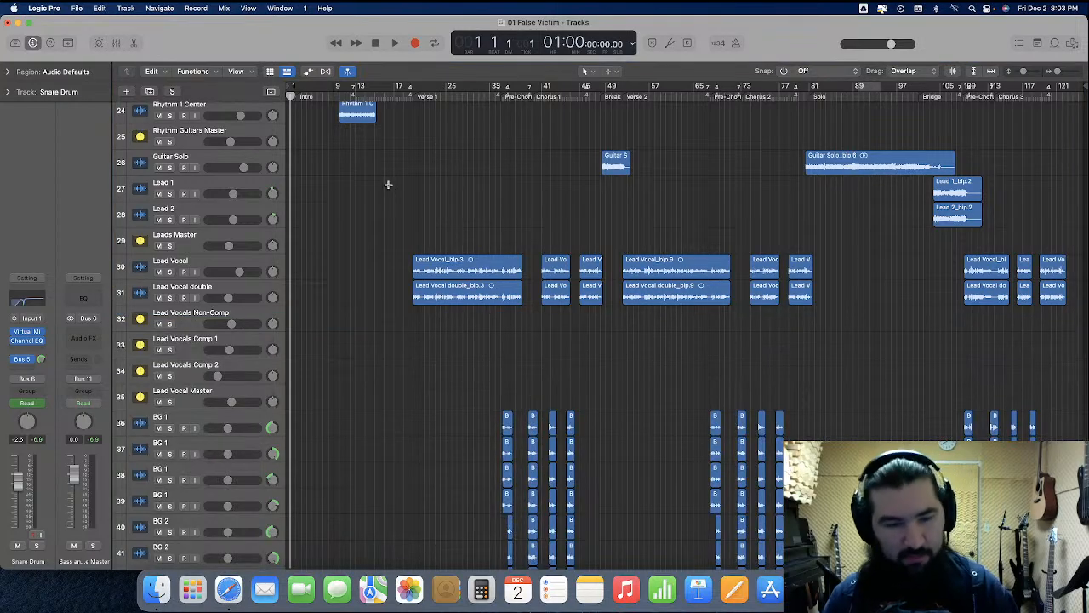
pyautogui.click(77, 8)
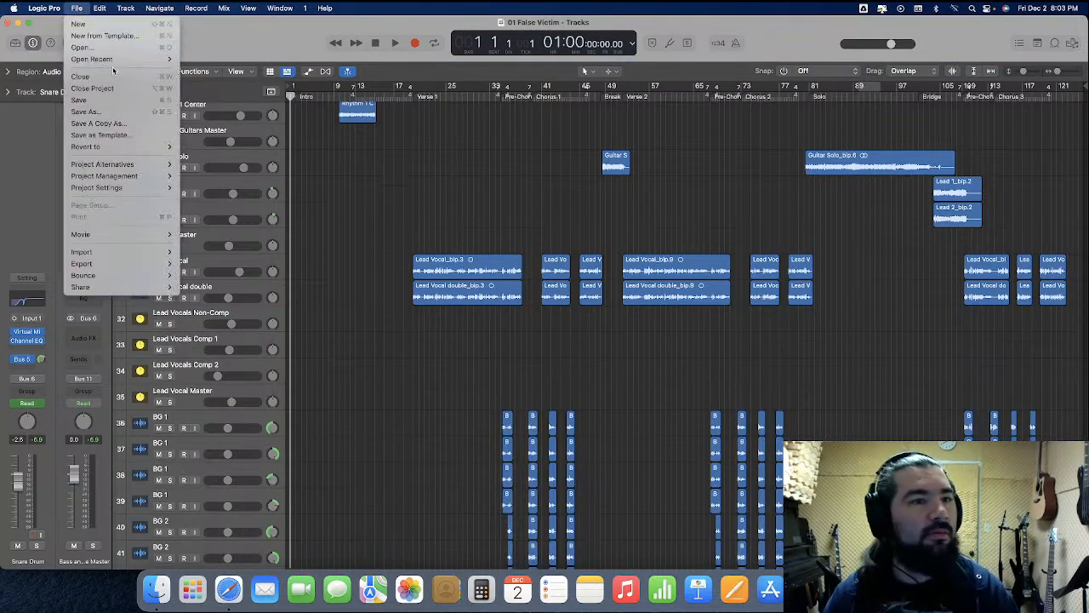
pyautogui.moveTo(113, 59)
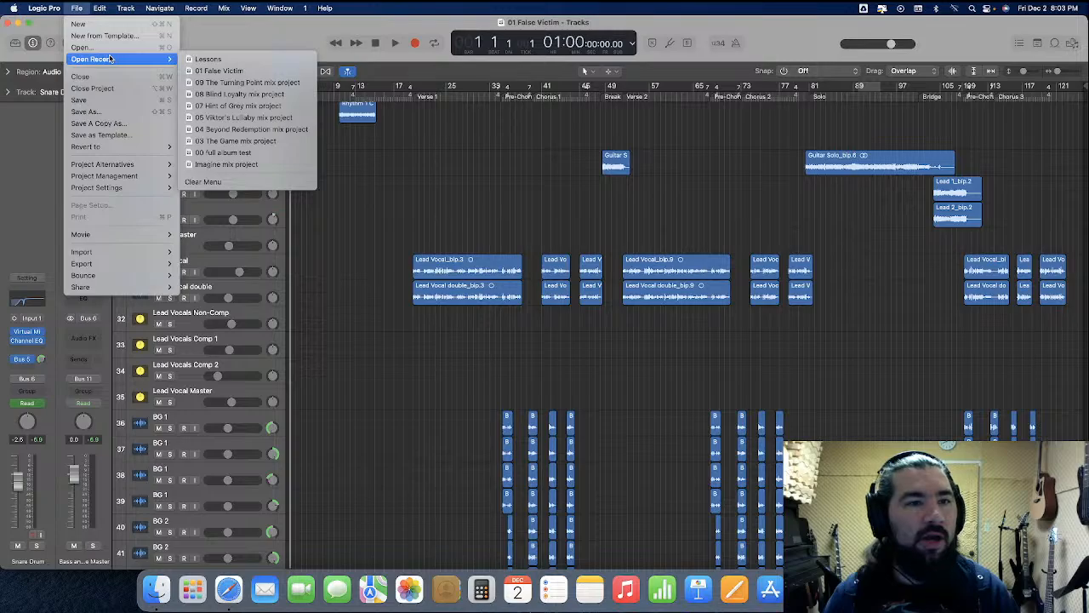
pyautogui.click(451, 151)
# Solo the OV Master, listen to the intro from about bar 14, and turn the solo off
pyautogui.scroll(10, 451, 152)
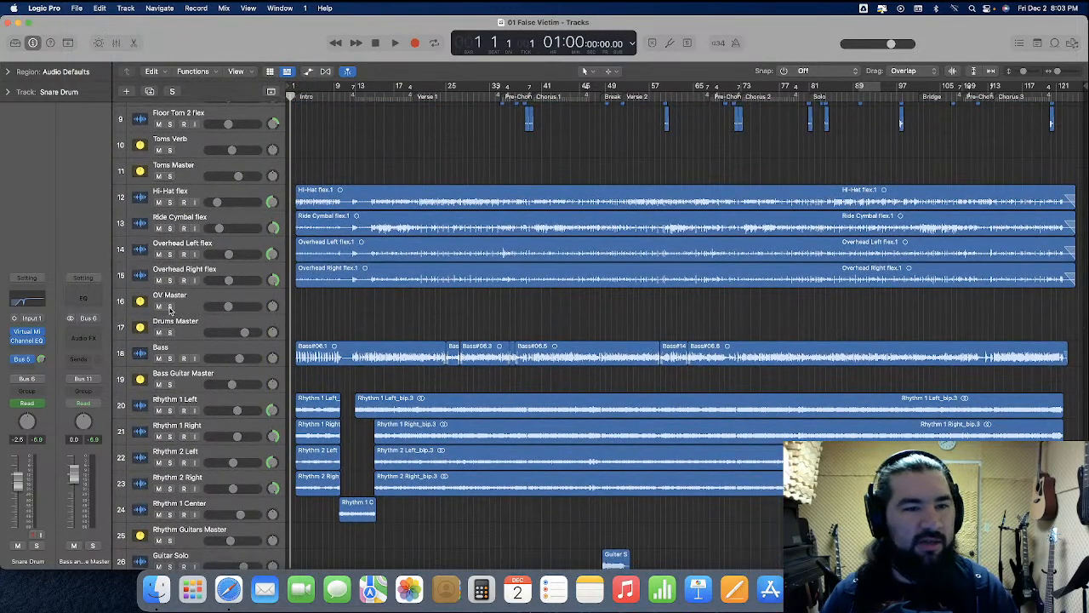
pyautogui.click(169, 306)
pyautogui.press('super+Right')
pyautogui.press('super+Right')
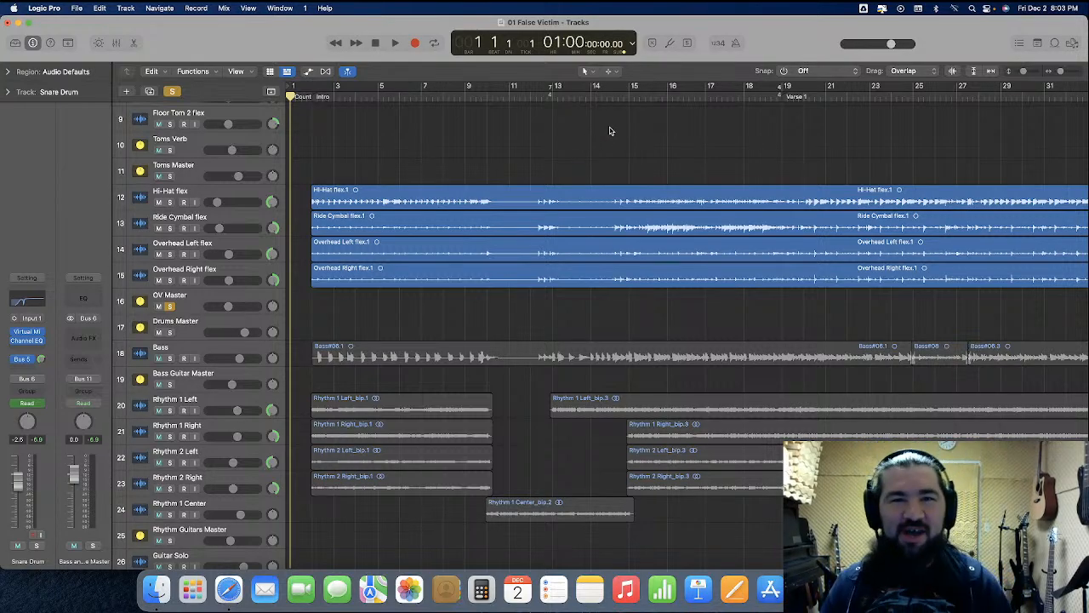
pyautogui.click(613, 96)
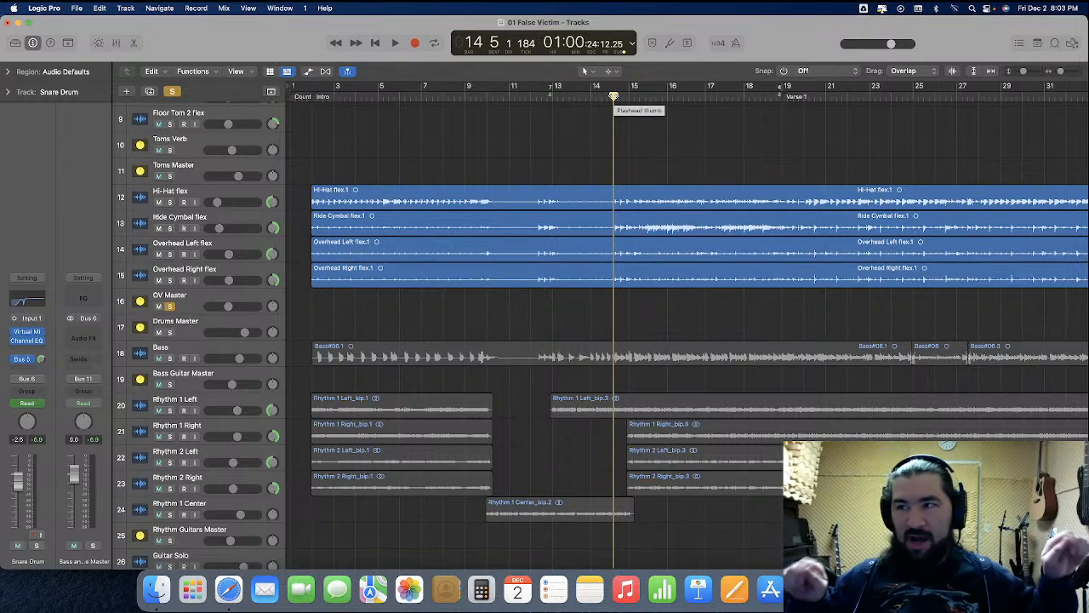
pyautogui.press('space')
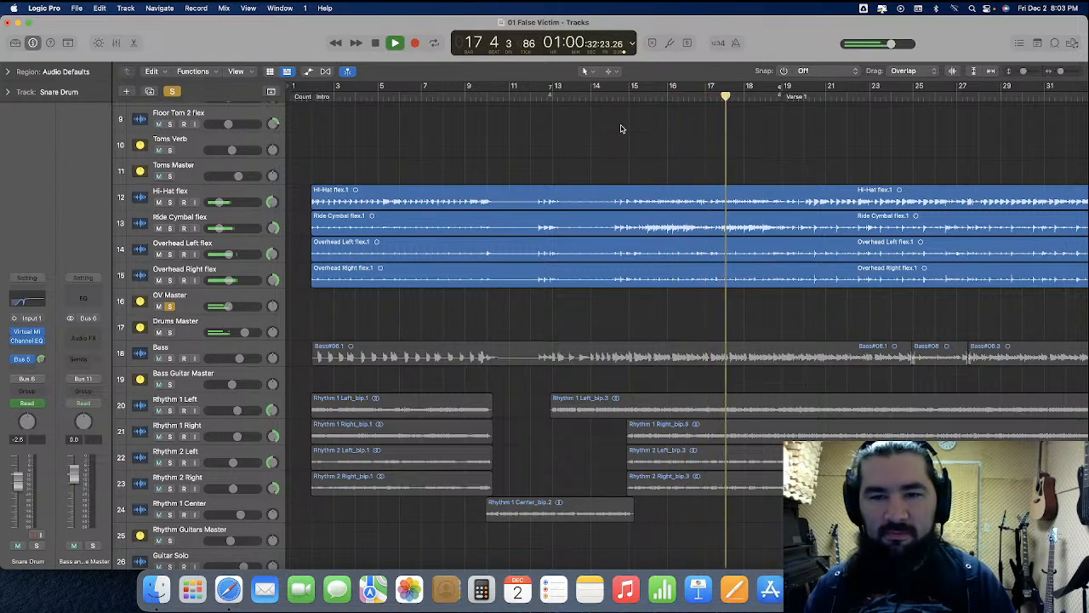
pyautogui.click(169, 307)
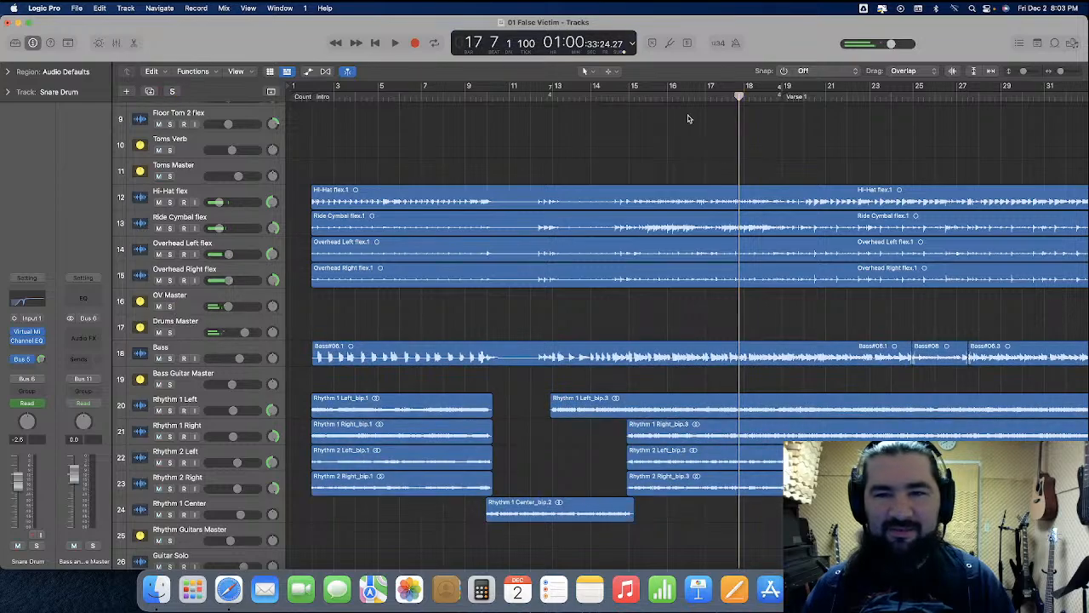
# Solo the Drums Master, listen from about bar 15, turn the solo off and return to the song's start
pyautogui.click(651, 96)
pyautogui.click(169, 332)
pyautogui.press('space')
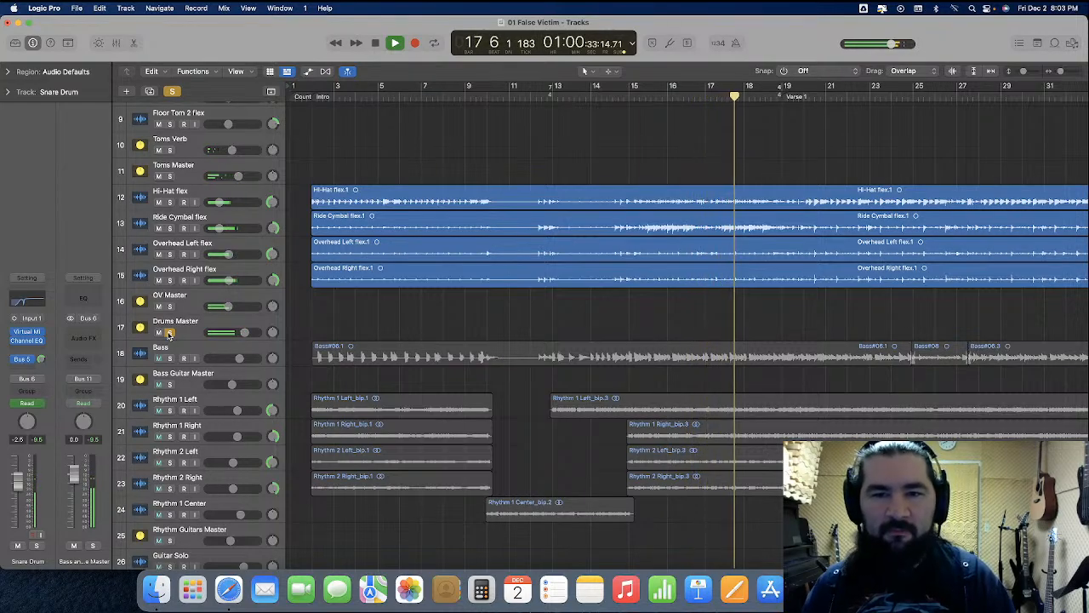
pyautogui.press('space')
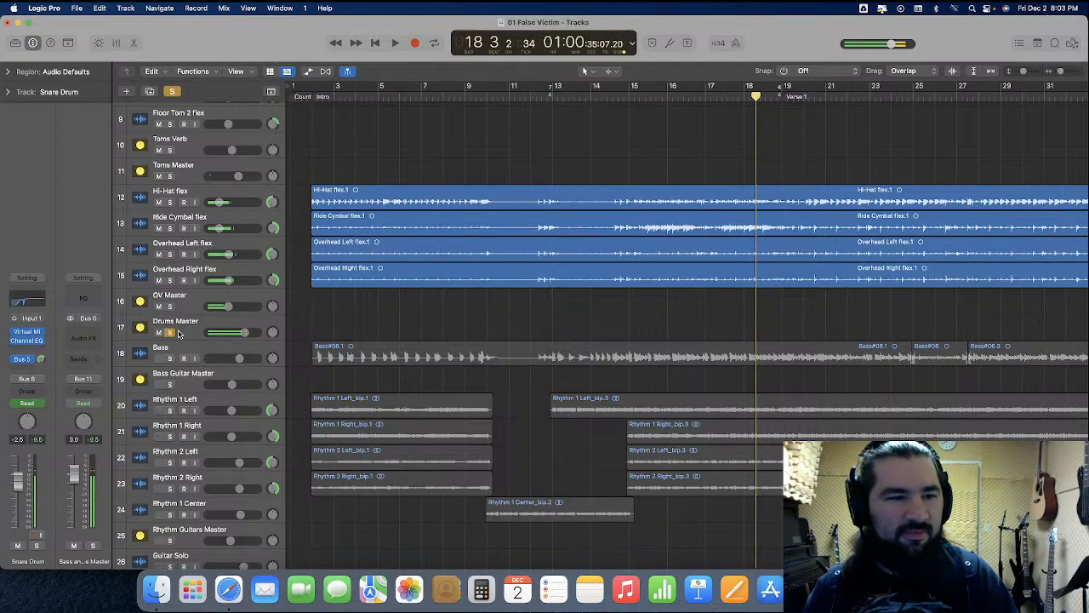
pyautogui.click(170, 331)
pyautogui.press('Return')
pyautogui.press('super+Left')
pyautogui.press('super+Left')
pyautogui.press('super+Left')
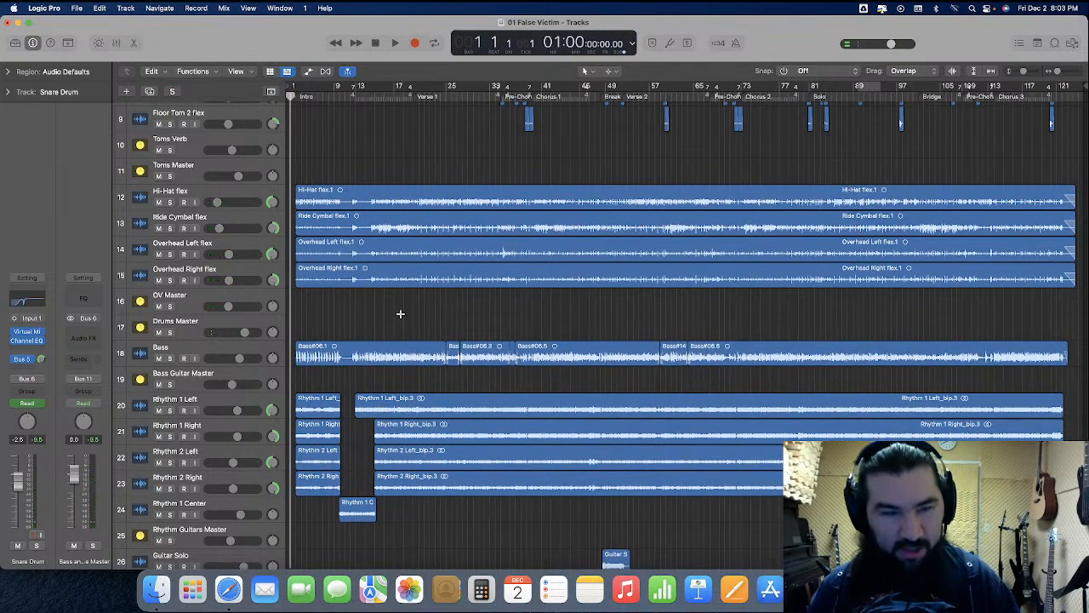
# Open the 09 The Turning Point mix project from the Mixing folder
pyautogui.click(74, 9)
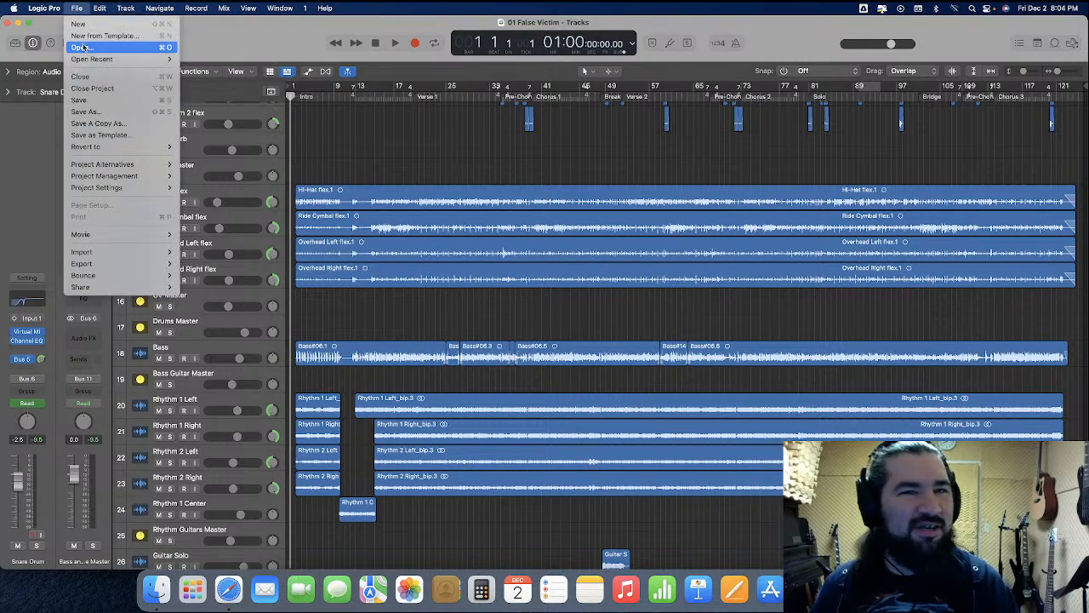
pyautogui.click(79, 47)
pyautogui.click(587, 80)
pyautogui.click(594, 95)
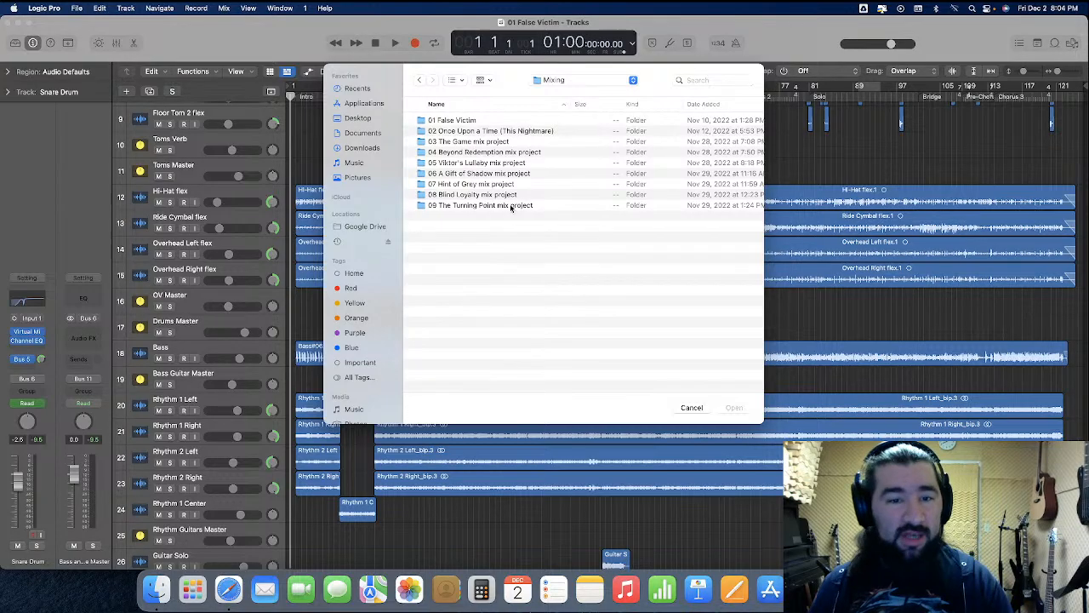
pyautogui.doubleClick(511, 208)
pyautogui.doubleClick(509, 123)
pyautogui.click(587, 230)
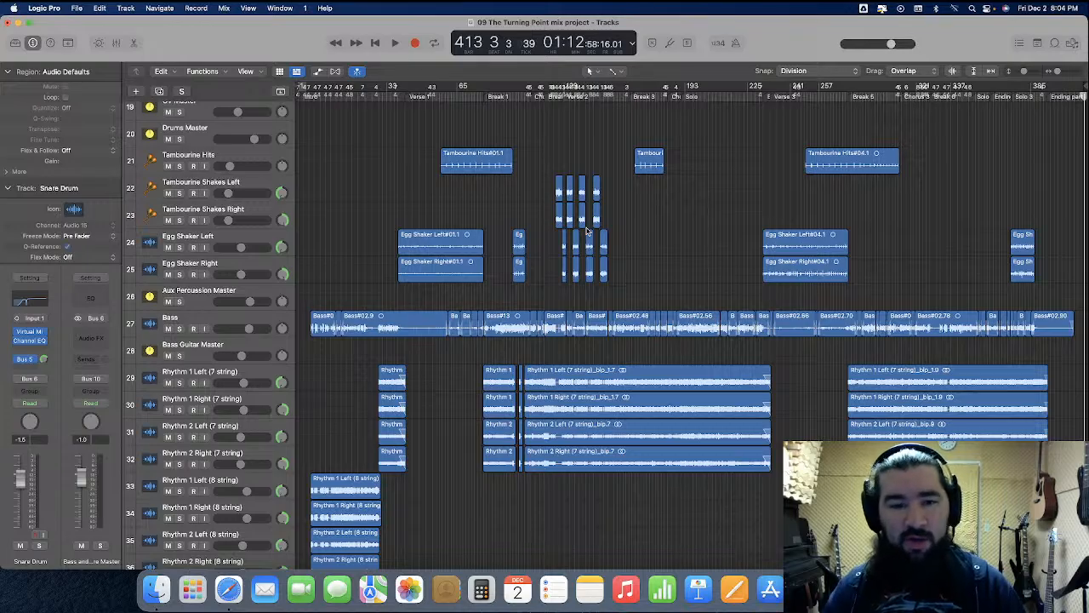
# Look over the rhythm, clean and lead guitar, lead vocal and background vocal tracks in the arrangement
pyautogui.scroll(-10, 587, 231)
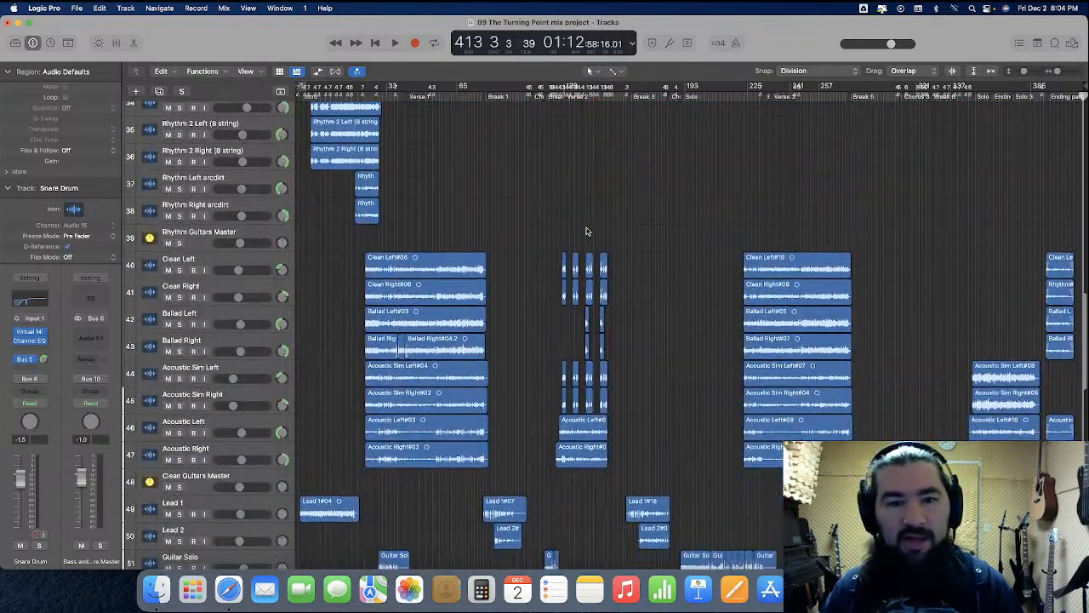
pyautogui.scroll(-7, 586, 231)
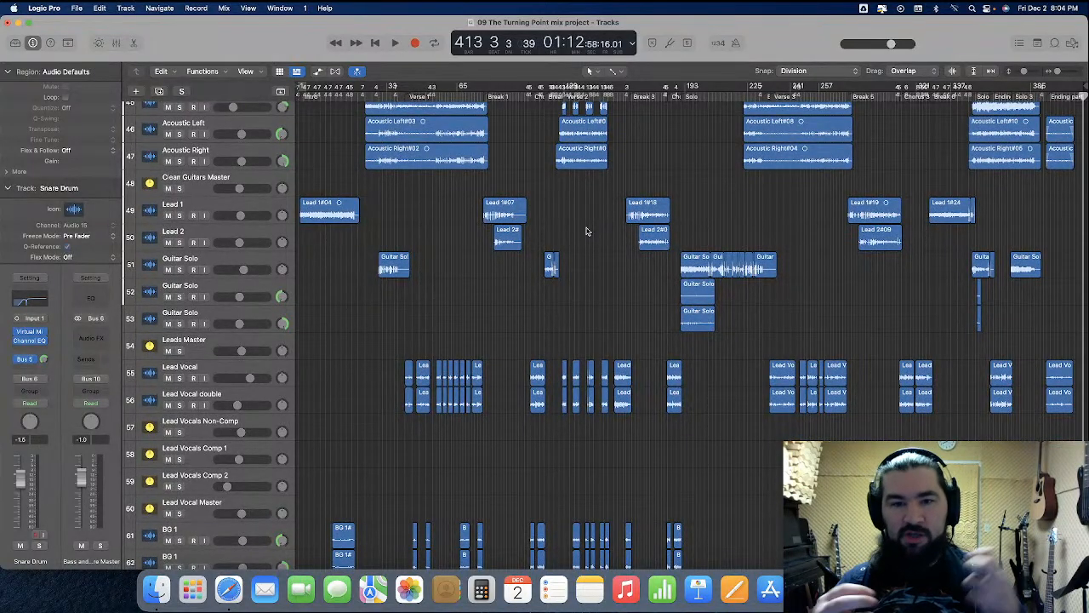
pyautogui.scroll(-3, 586, 230)
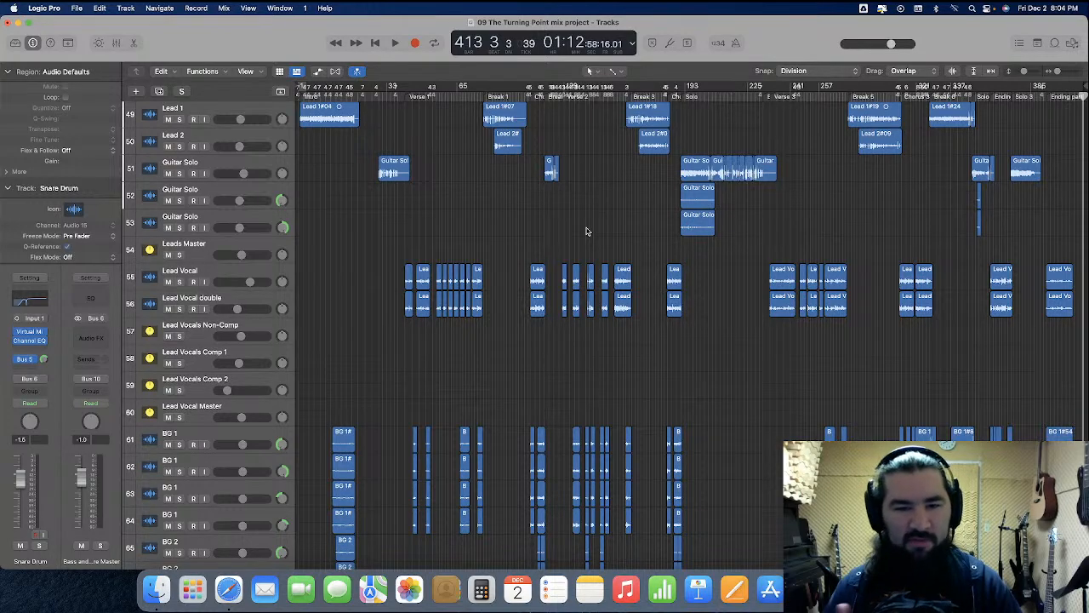
pyautogui.scroll(-1, 587, 230)
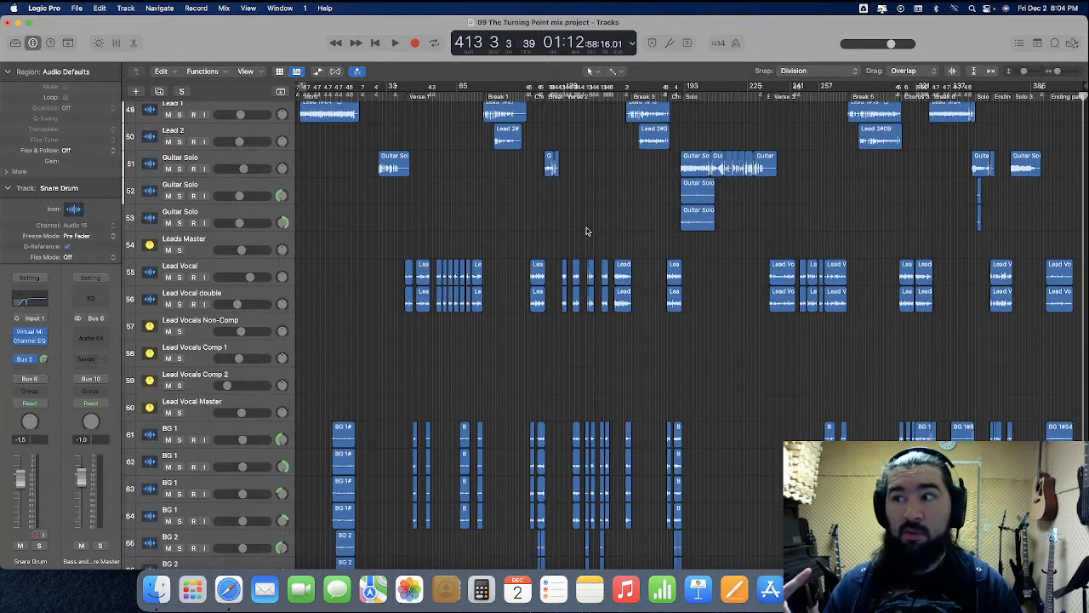
pyautogui.scroll(-4, 587, 230)
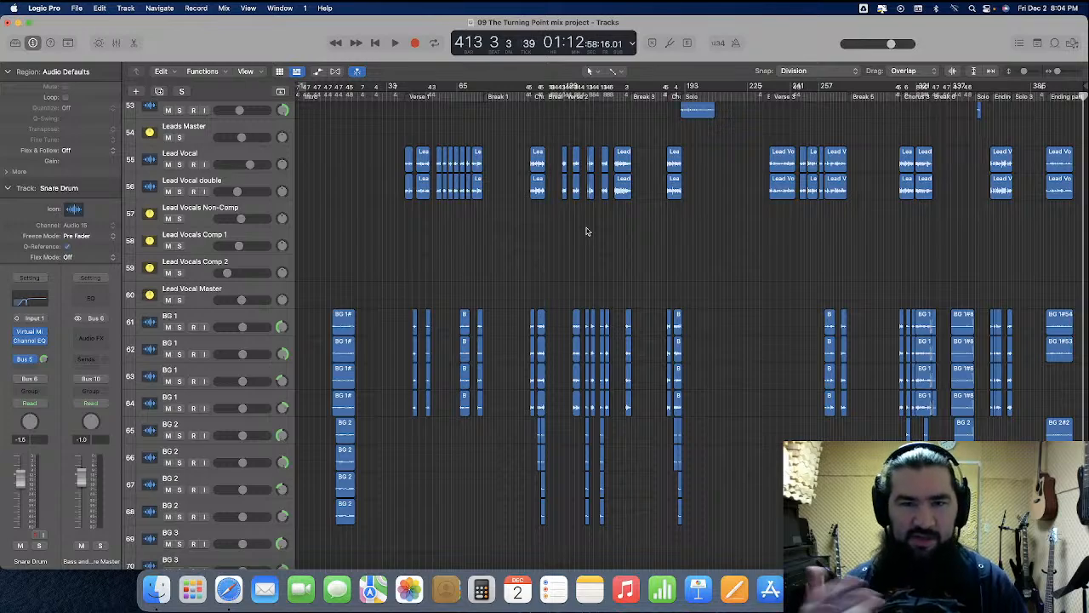
pyautogui.scroll(-1, 586, 230)
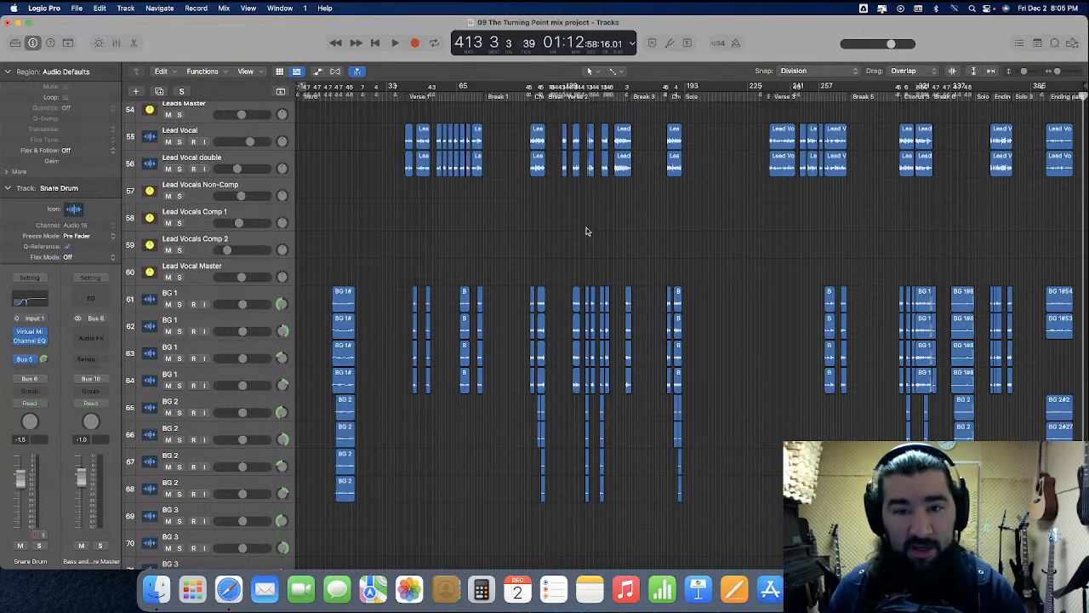
pyautogui.scroll(1, 585, 231)
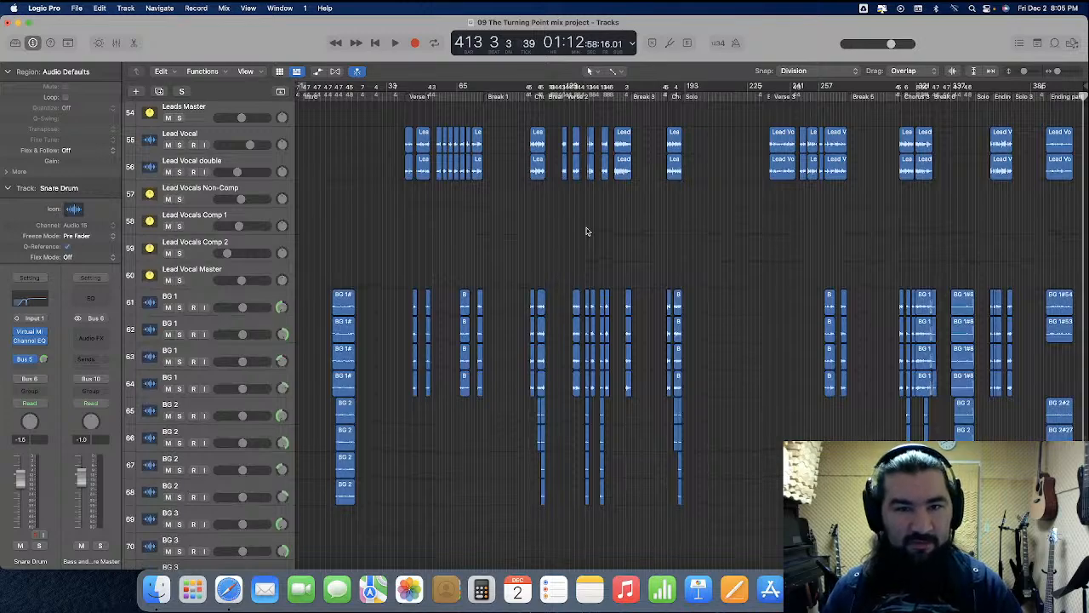
pyautogui.hscroll(-1, 585, 231)
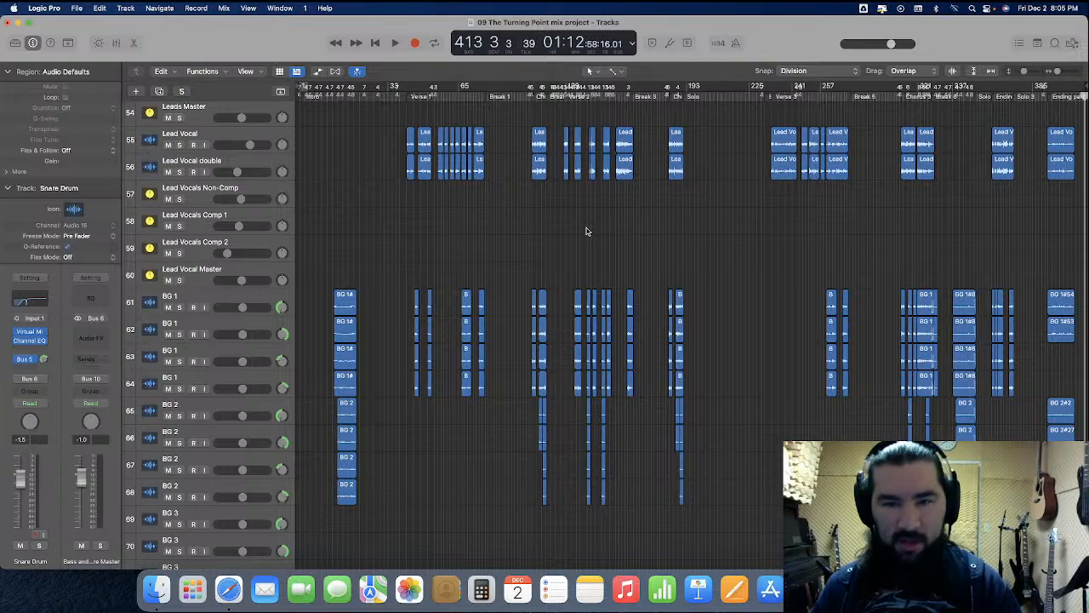
# Try to select the lead vocal tracks and the BG 1 to BG 3 tracks together and mute them
pyautogui.click(240, 135)
pyautogui.keyDown('shift'); pyautogui.click(238, 162); pyautogui.keyUp('shift')
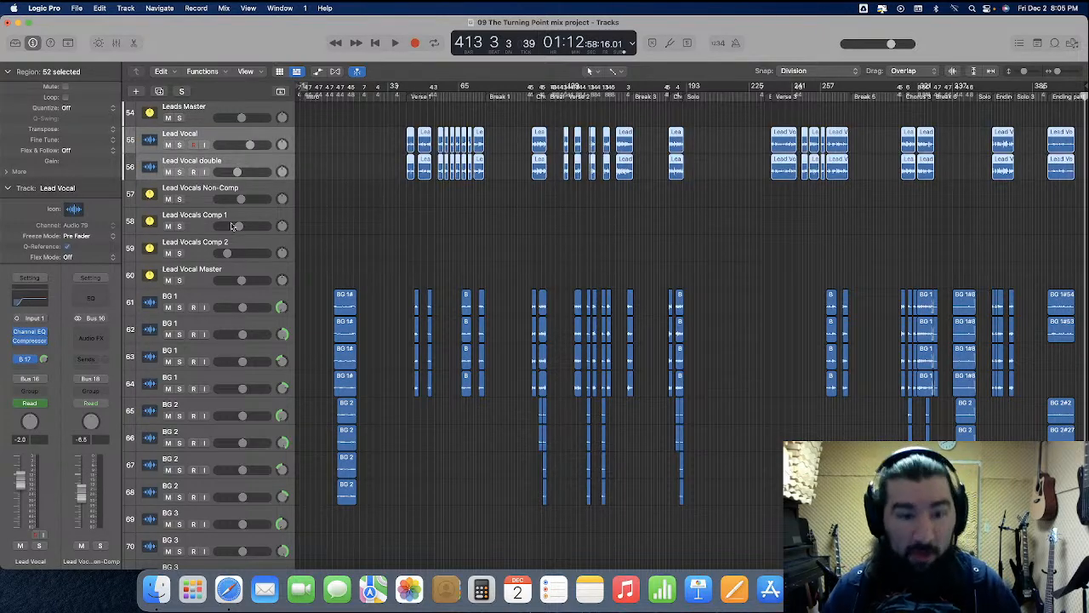
pyautogui.keyDown('shift'); pyautogui.click(232, 295); pyautogui.keyUp('shift')
pyautogui.scroll(-5, 221, 302)
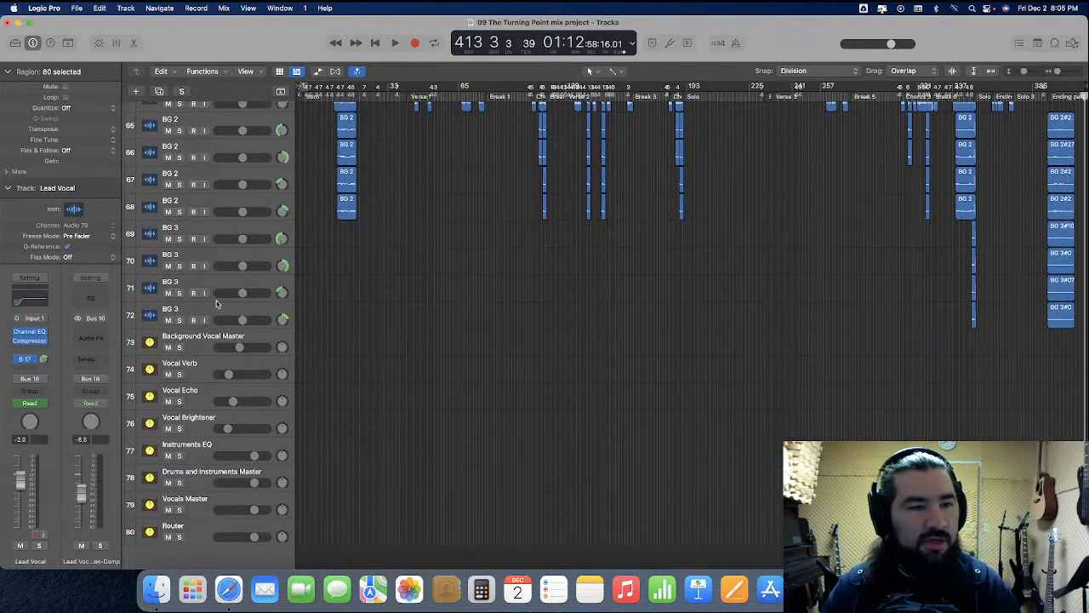
pyautogui.keyDown('shift'); pyautogui.click(212, 308); pyautogui.keyUp('shift')
pyautogui.click(164, 322)
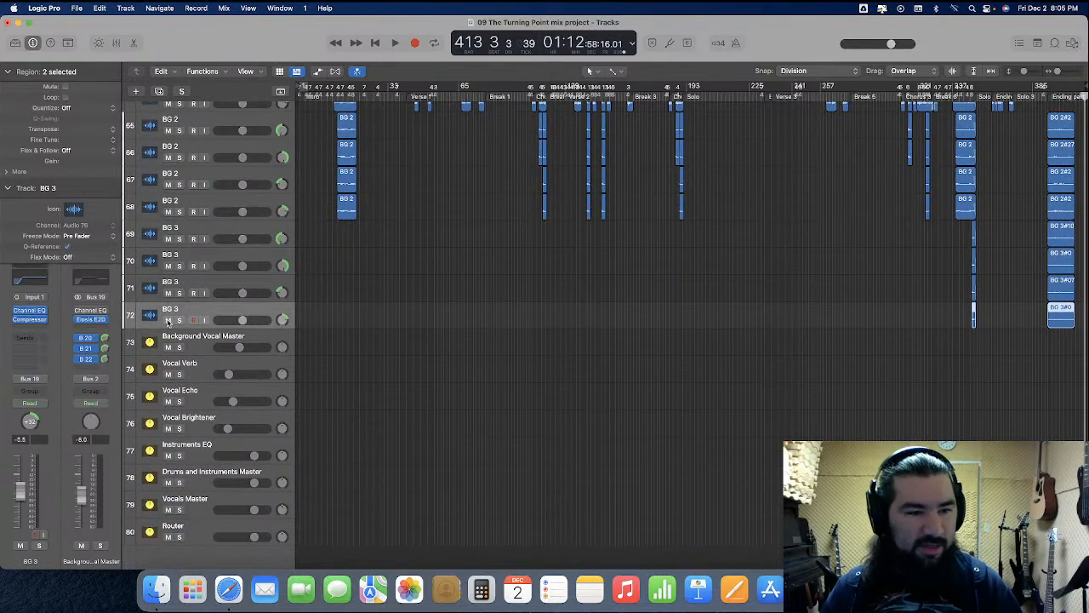
pyautogui.scroll(8, 247, 292)
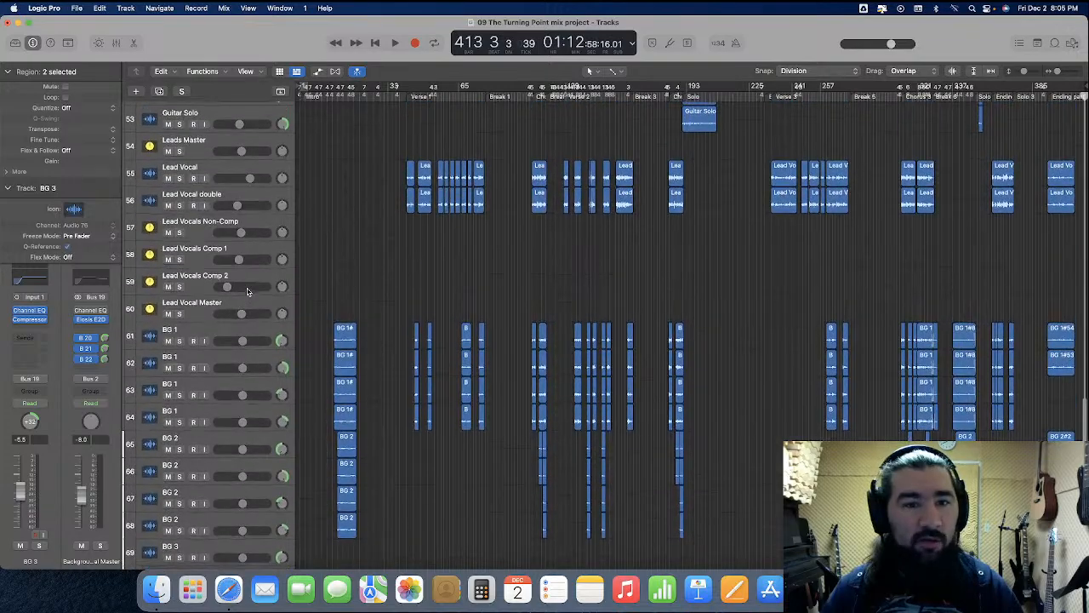
# Select Lead Vocal, Lead Vocal double and all BG 1 to BG 3 tracks, mute them together, and deselect their regions
pyautogui.click(211, 168)
pyautogui.click(216, 197)
pyautogui.click(231, 337)
pyautogui.scroll(-5, 229, 336)
pyautogui.scroll(-2, 229, 335)
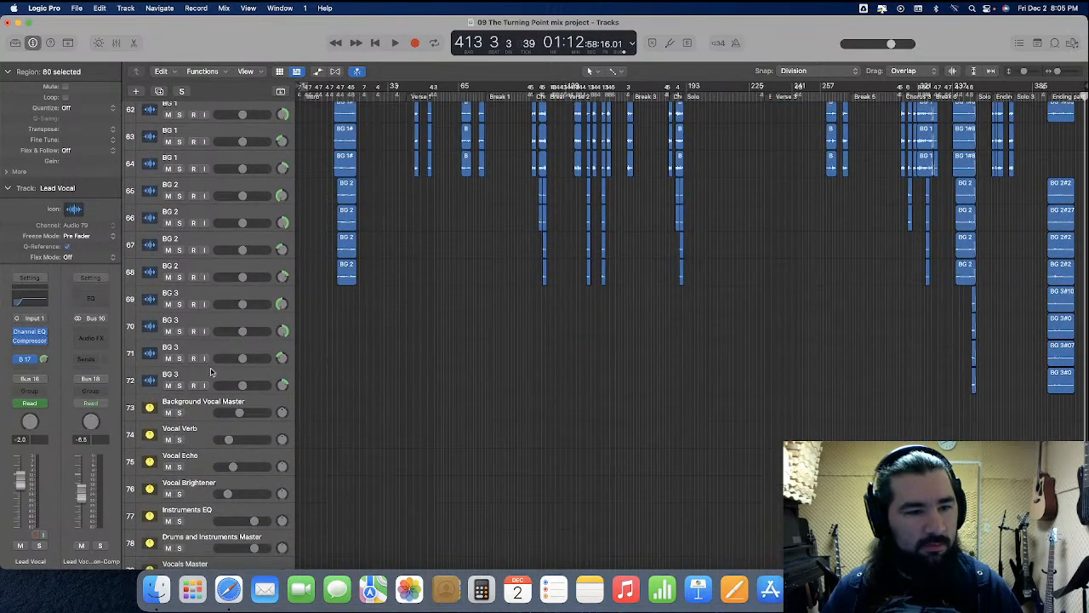
pyautogui.keyDown('shift'); pyautogui.click(212, 371); pyautogui.keyUp('shift')
pyautogui.scroll(7, 388, 300)
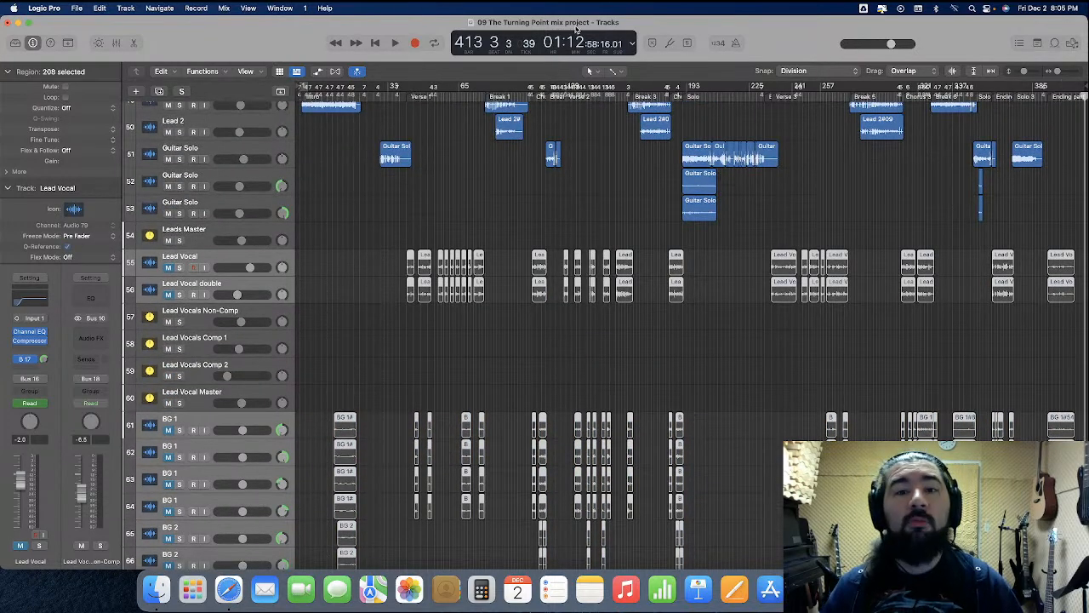
pyautogui.scroll(5, 614, 143)
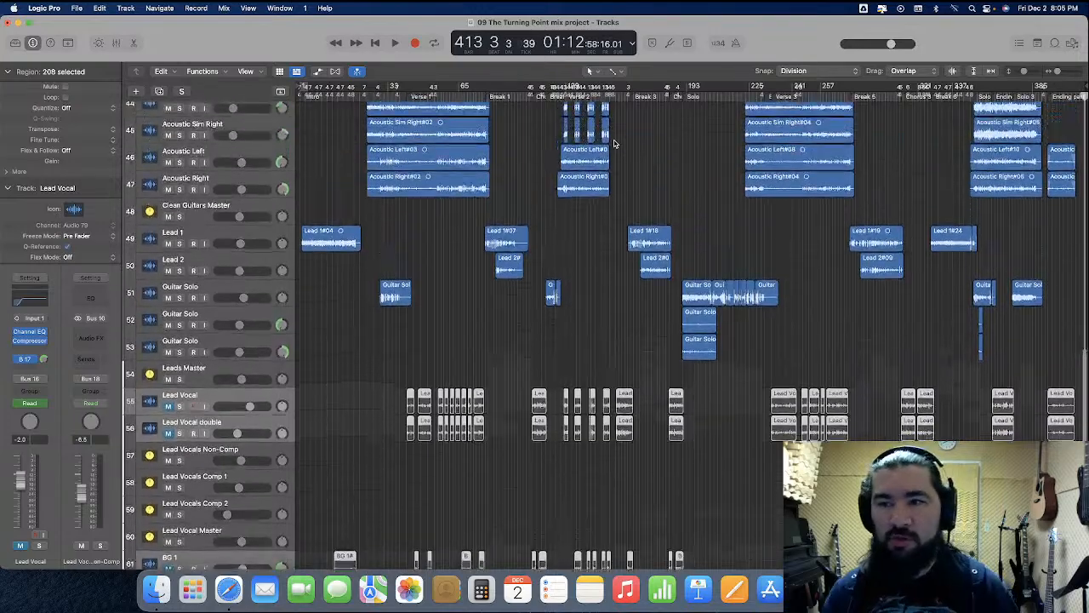
pyautogui.scroll(-1, 614, 143)
pyautogui.click(633, 148)
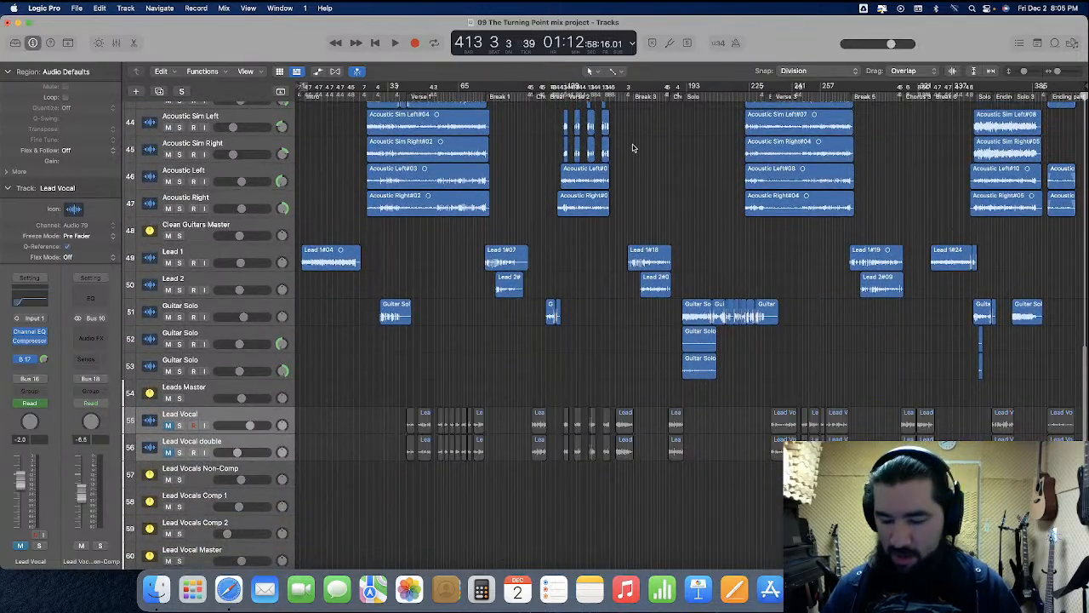
# Return the playhead to the project start and mute Lead 1, Lead 2 and the three Guitar Solo tracks
pyautogui.press('Return')
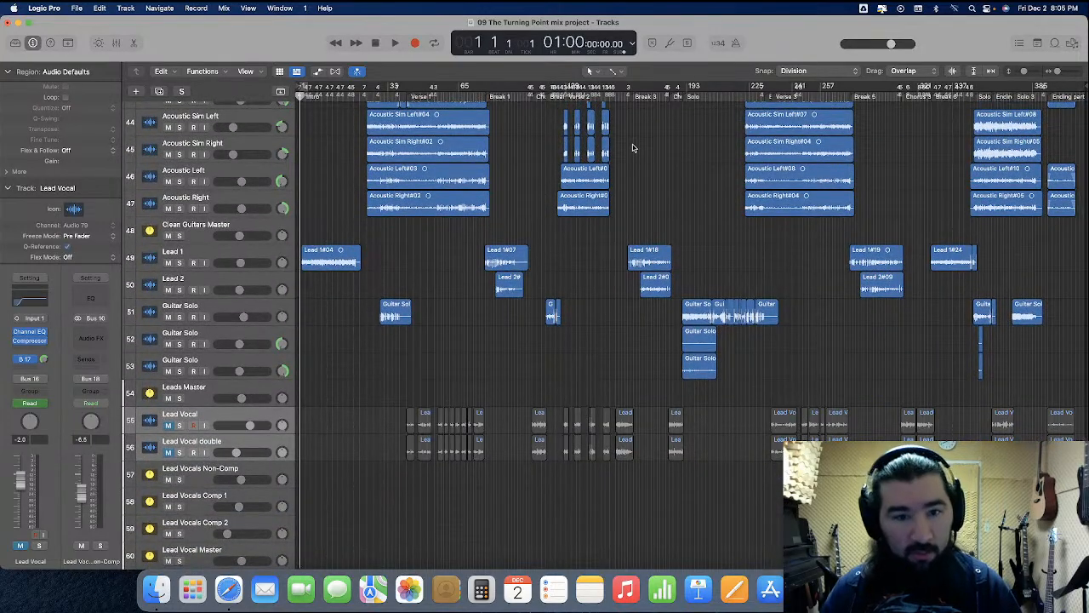
pyautogui.click(167, 262)
pyautogui.click(167, 289)
pyautogui.click(168, 317)
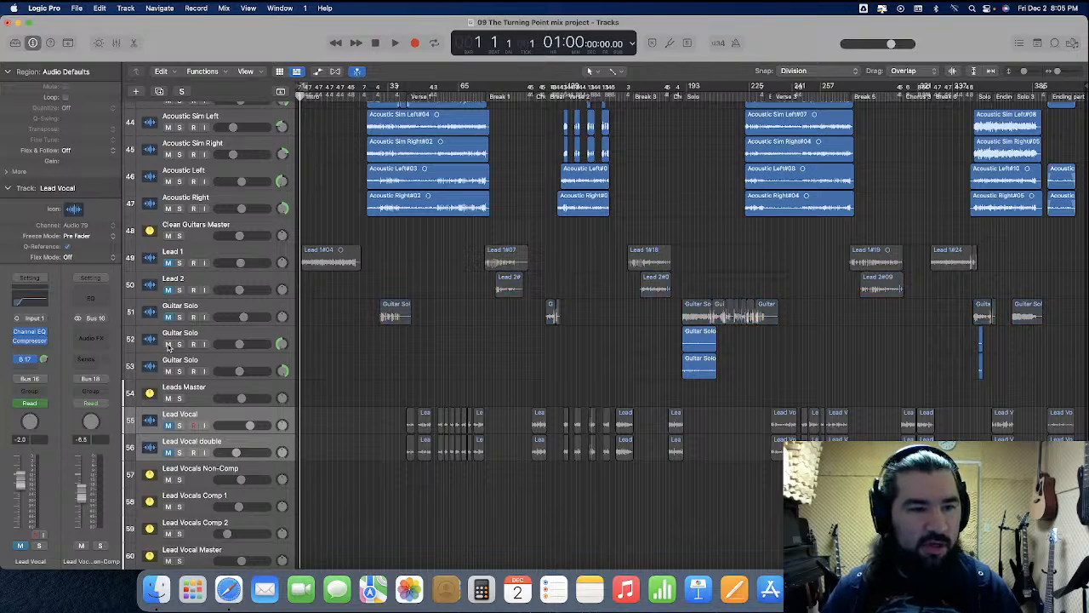
pyautogui.click(168, 344)
pyautogui.click(168, 371)
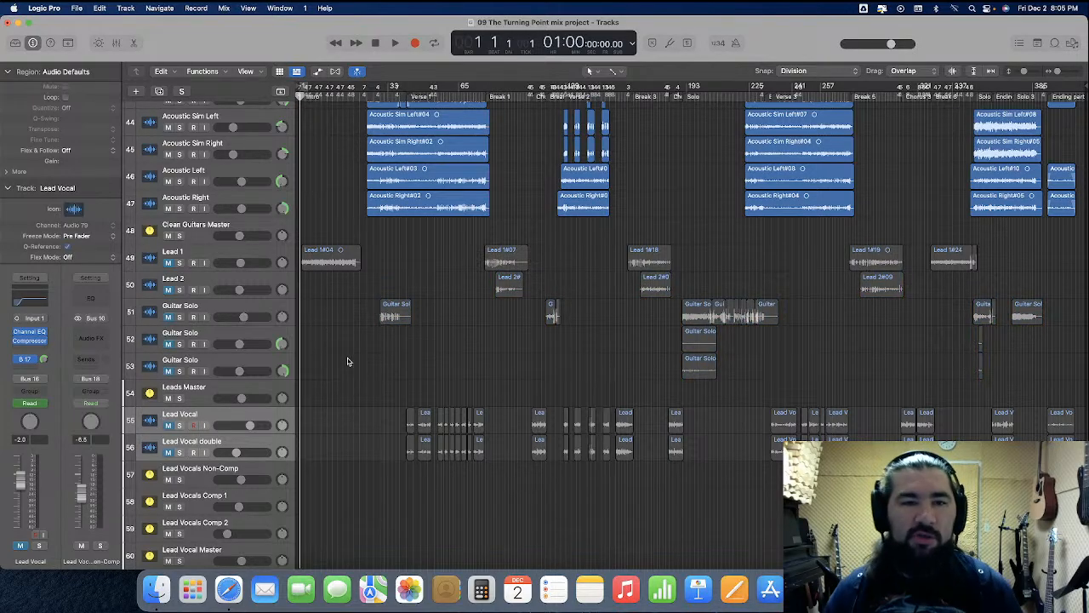
# Look over the auxiliary percussion, selecting the tracks from Tambourine Hits to Egg Shaker Right together, and deselect their regions
pyautogui.scroll(6, 347, 361)
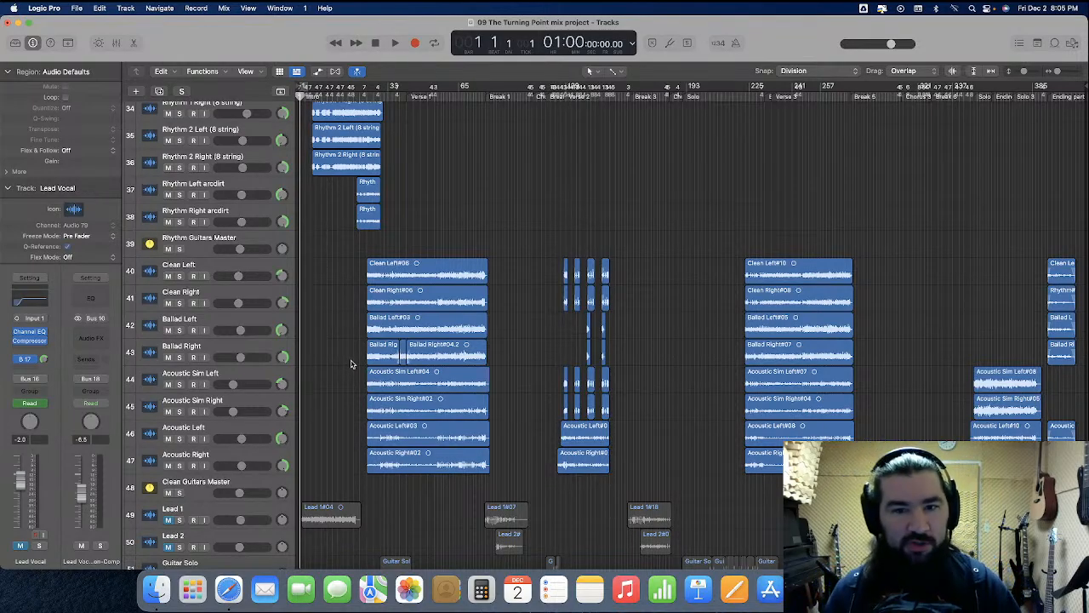
pyautogui.scroll(1, 350, 364)
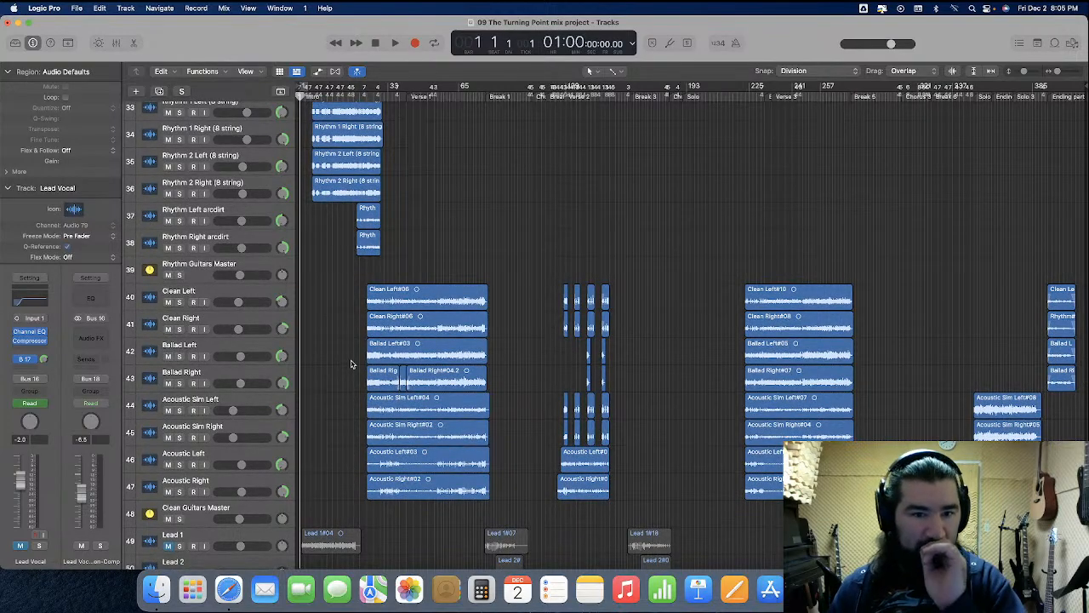
pyautogui.scroll(8, 351, 365)
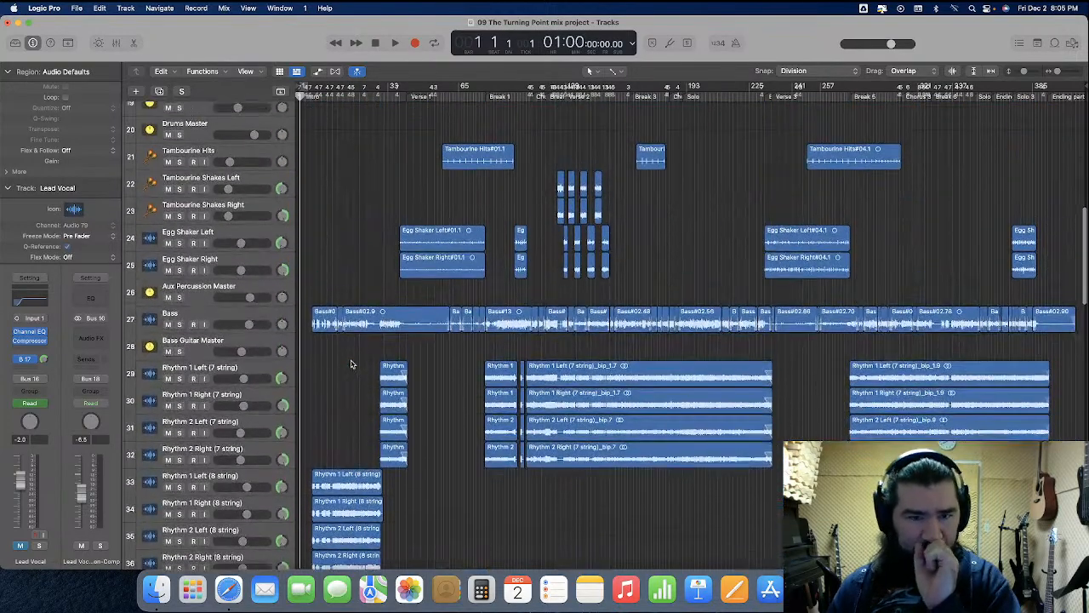
pyautogui.scroll(1, 351, 364)
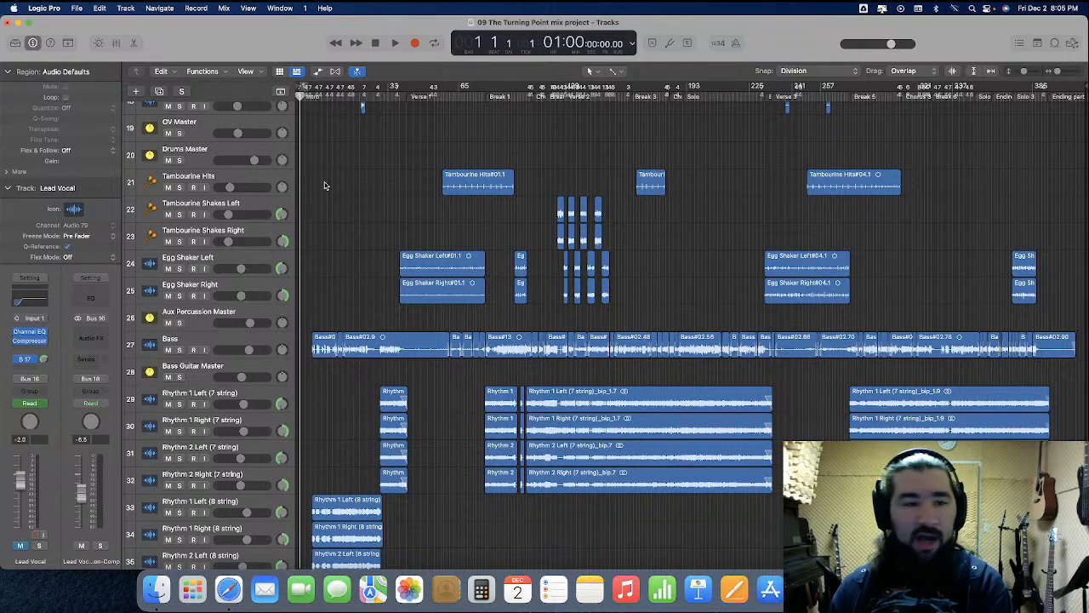
pyautogui.click(241, 193)
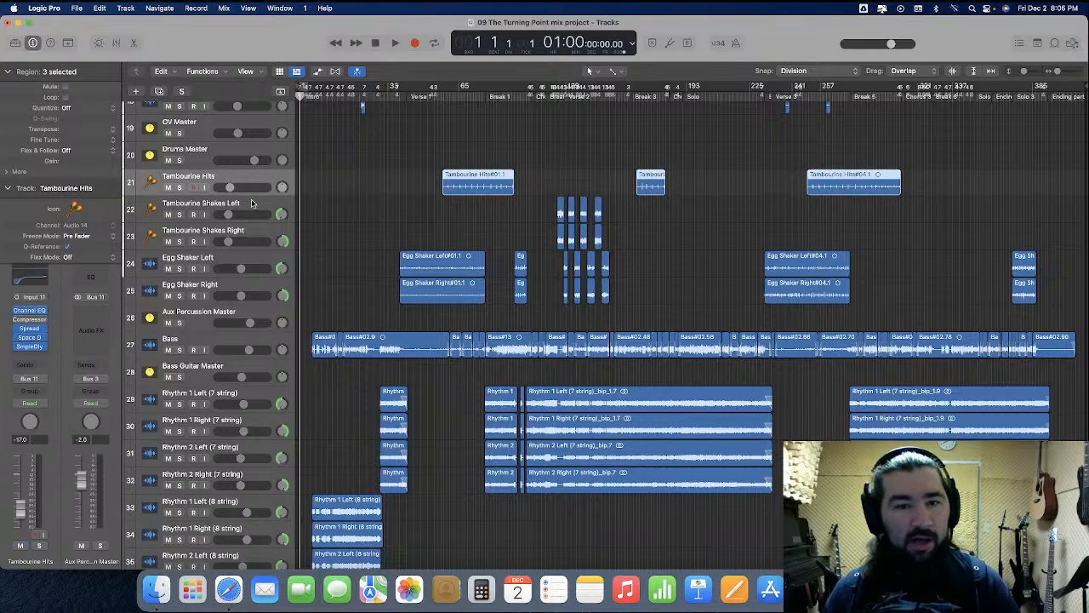
pyautogui.keyDown('shift'); pyautogui.click(241, 290); pyautogui.keyUp('shift')
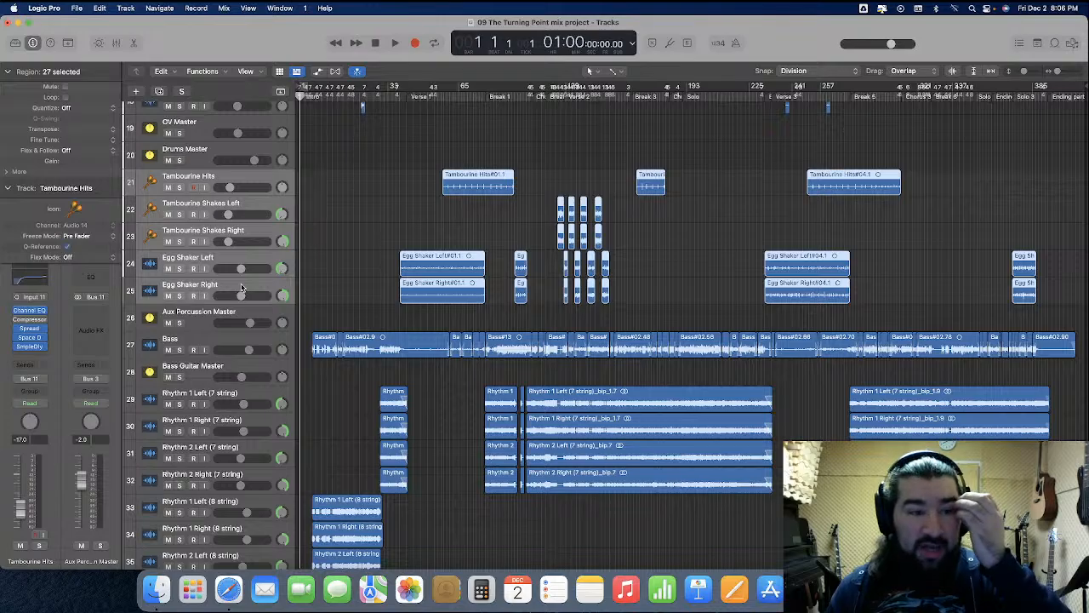
pyautogui.scroll(3, 325, 277)
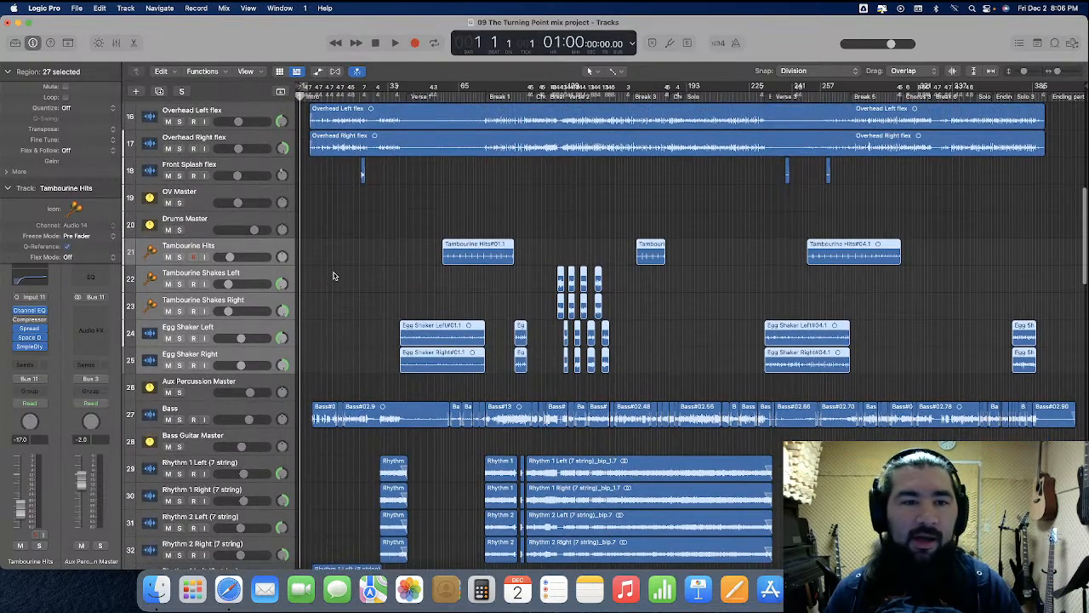
pyautogui.scroll(-6, 332, 276)
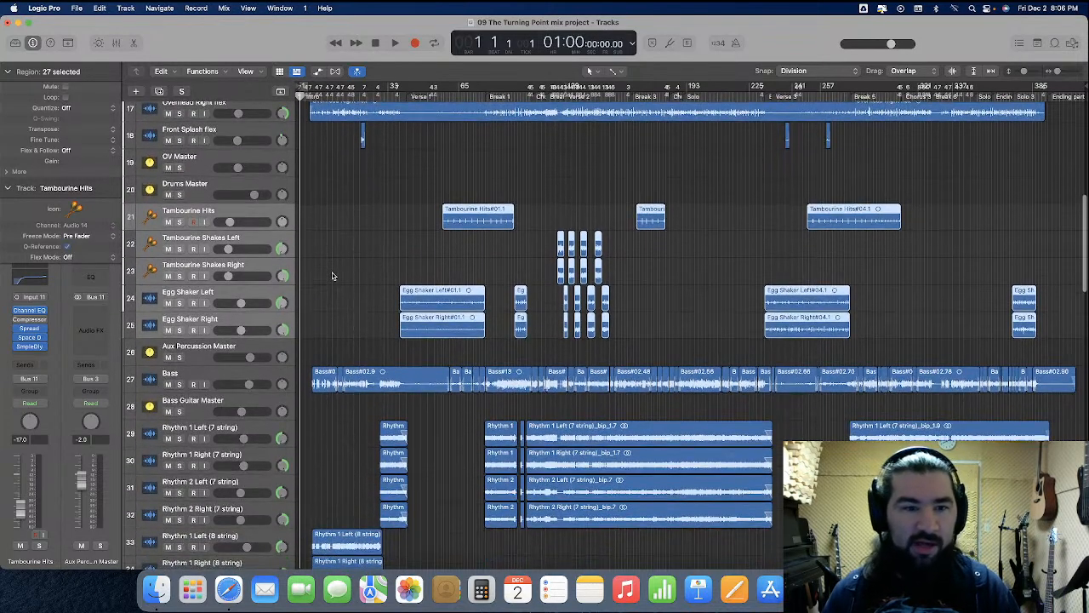
pyautogui.click(332, 286)
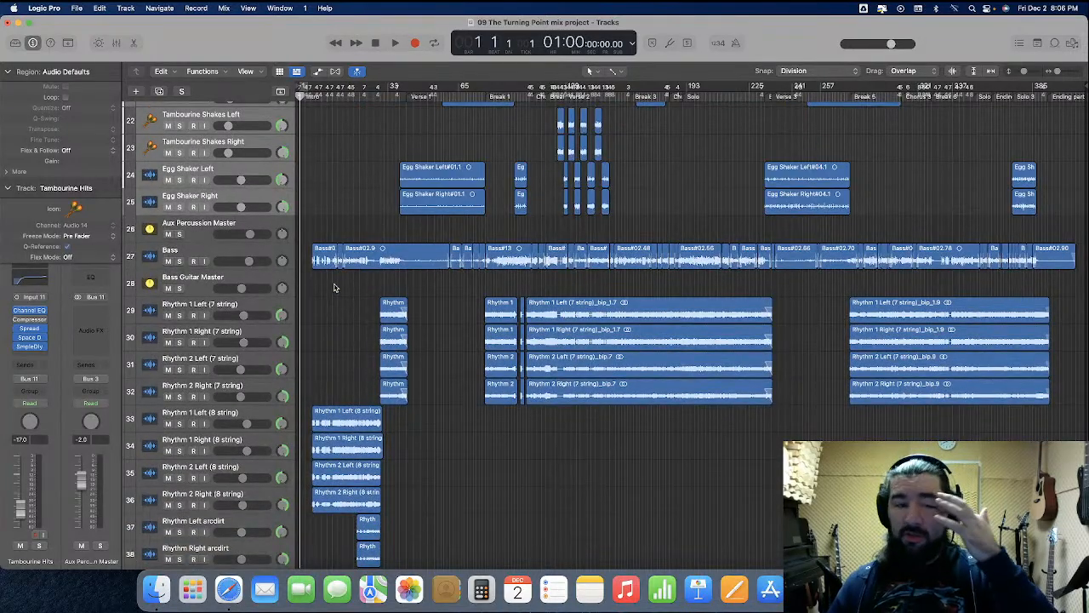
# Examine where the bass, the 7-string and 8-string rhythm guitars and the clean guitars play from the intro through Break 1
pyautogui.scroll(-2, 333, 286)
pyautogui.press('super+Right')
pyautogui.press('super+Right')
pyautogui.press('super+Right')
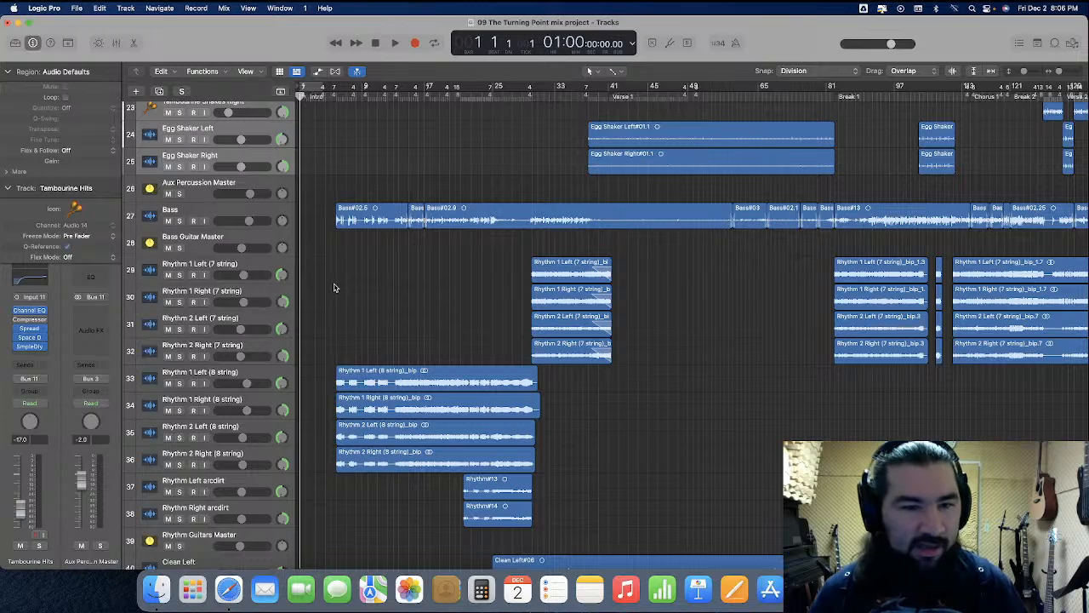
pyautogui.scroll(-3, 333, 287)
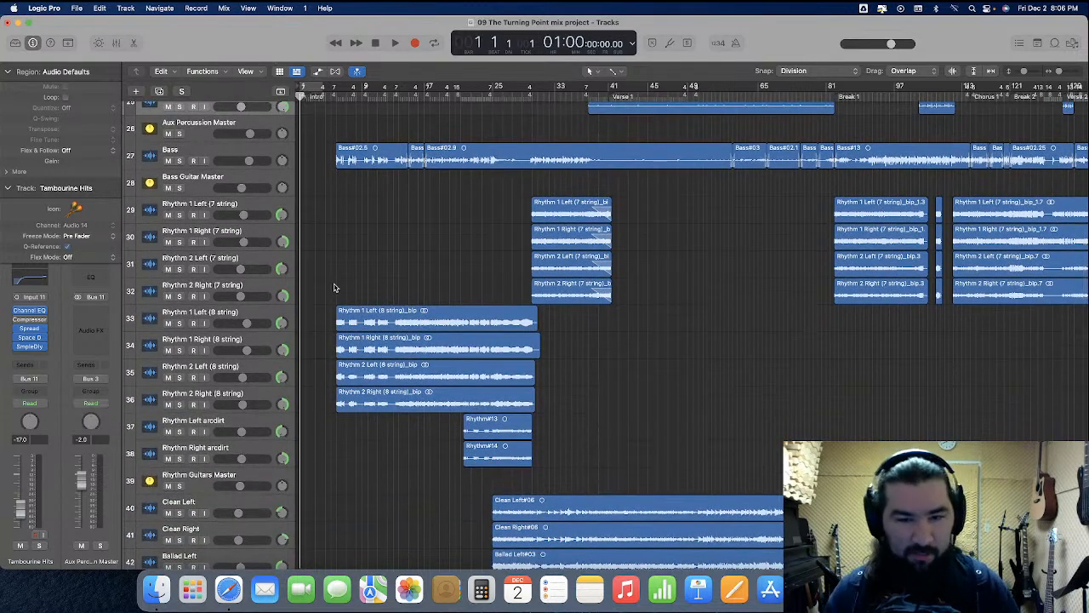
pyautogui.scroll(-1, 333, 287)
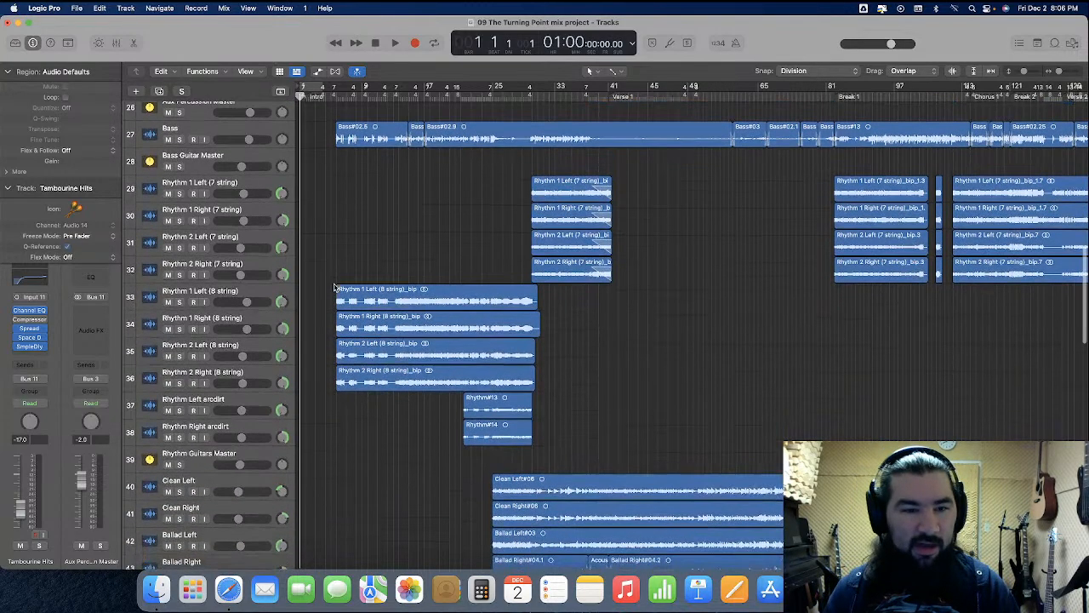
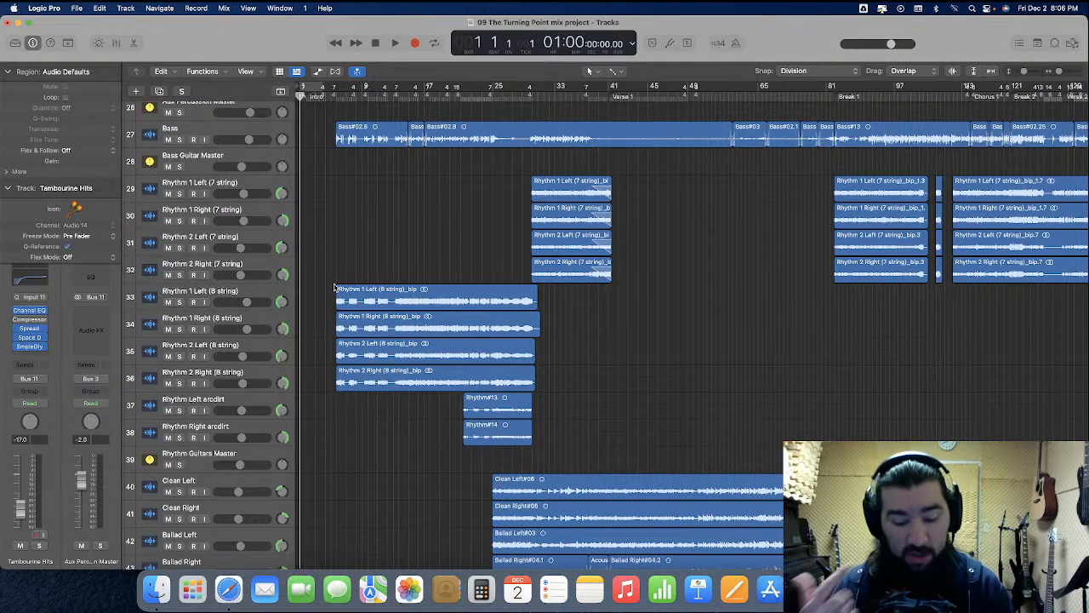
pyautogui.press('super+Right')
pyautogui.press('super+Left')
pyautogui.press('super+Left')
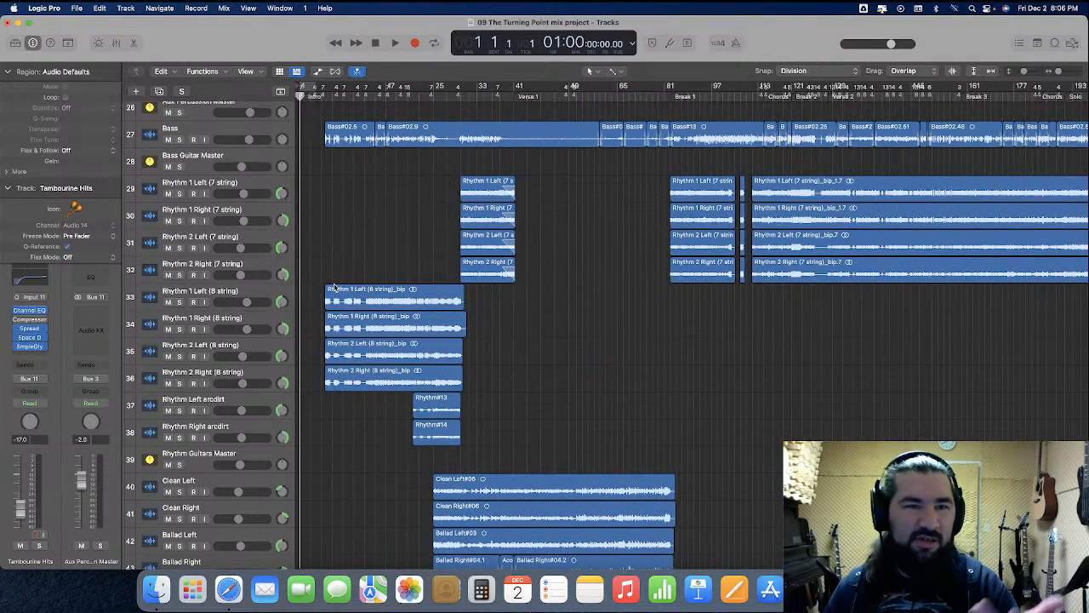
pyautogui.scroll(3, 334, 288)
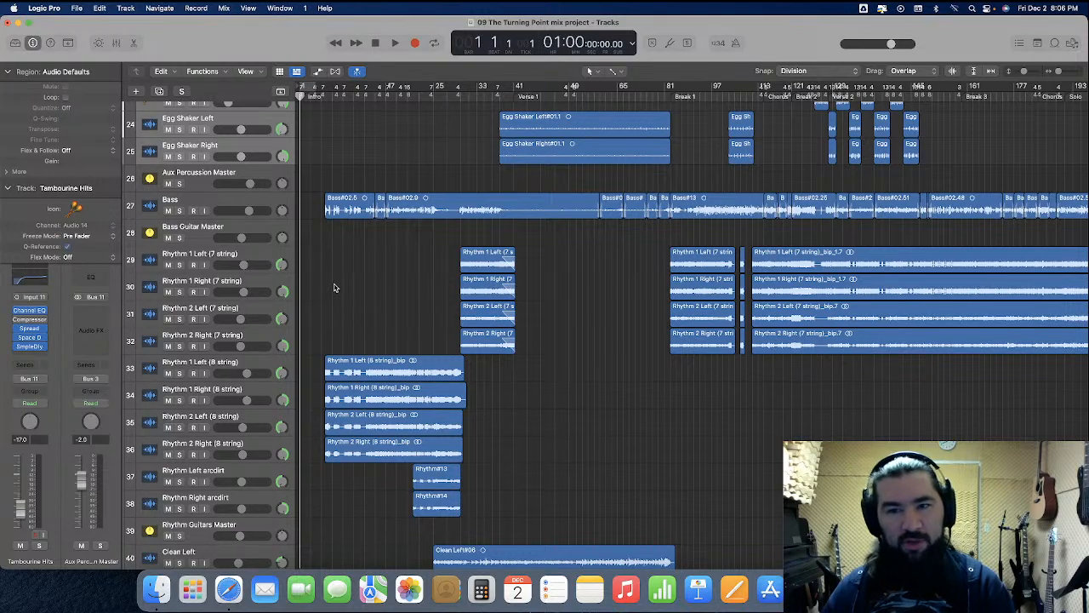
# Select the Rhythm 1 and 2 tracks for both 7 string and 8 string, highlight their regions section by section, and deselect the regions
pyautogui.click(243, 258)
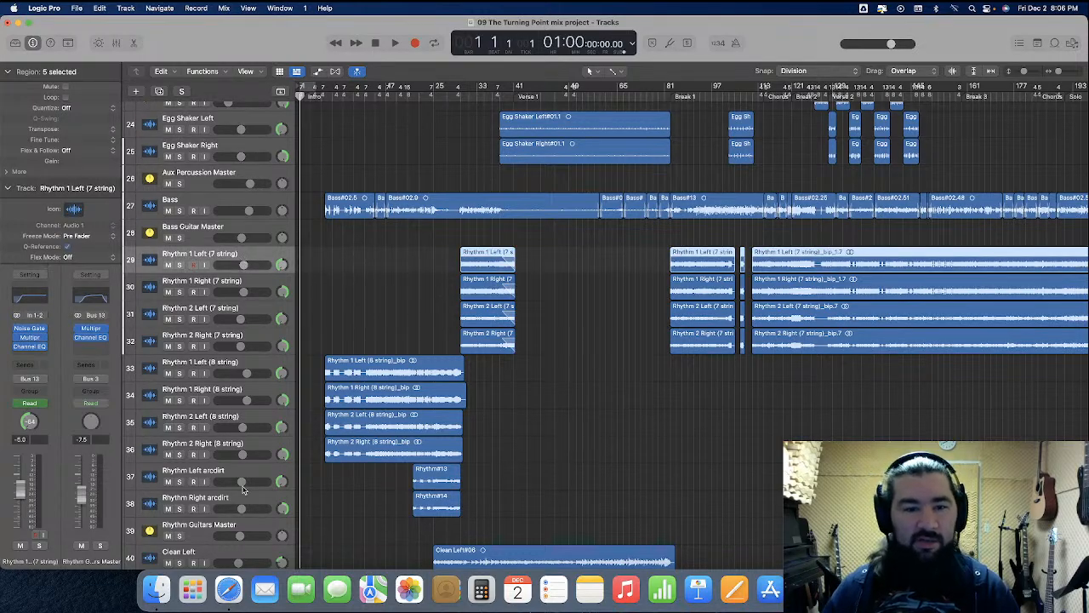
pyautogui.keyDown('shift'); pyautogui.click(232, 444); pyautogui.keyUp('shift')
pyautogui.moveTo(373, 324); pyautogui.dragTo(360, 492)
pyautogui.hscroll(5, 423, 264)
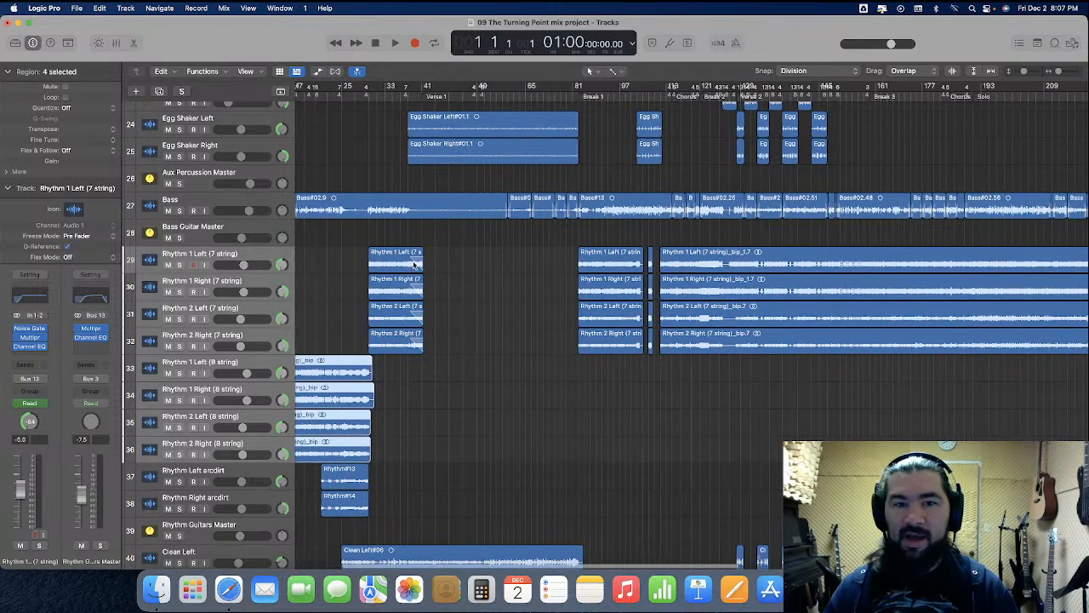
pyautogui.moveTo(358, 239); pyautogui.dragTo(439, 352)
pyautogui.moveTo(505, 252); pyautogui.dragTo(823, 442)
pyautogui.click(594, 435)
pyautogui.hscroll(-5, 594, 435)
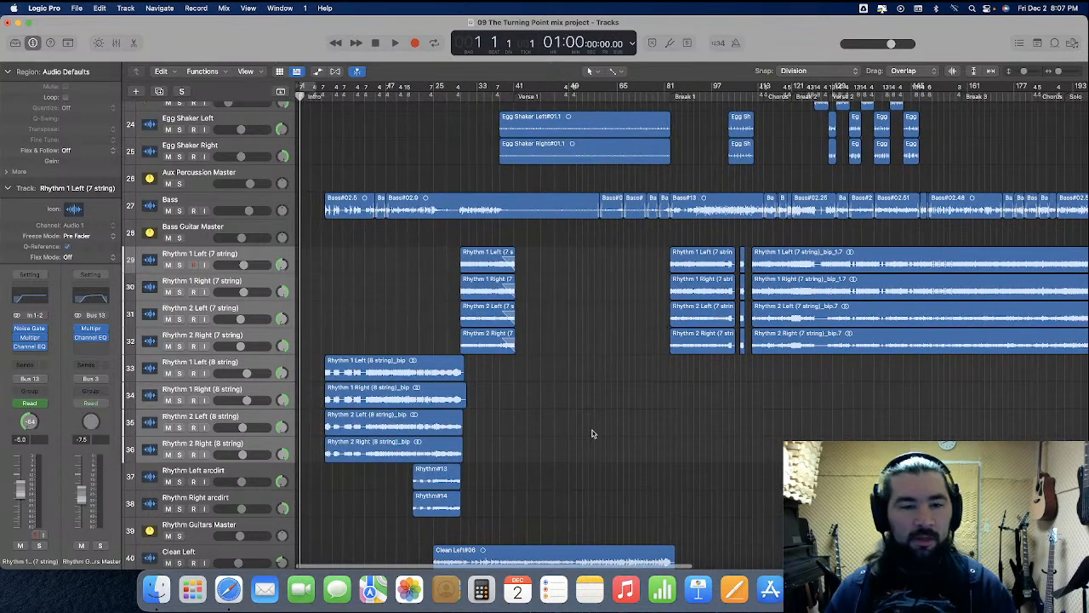
pyautogui.scroll(-1, 594, 434)
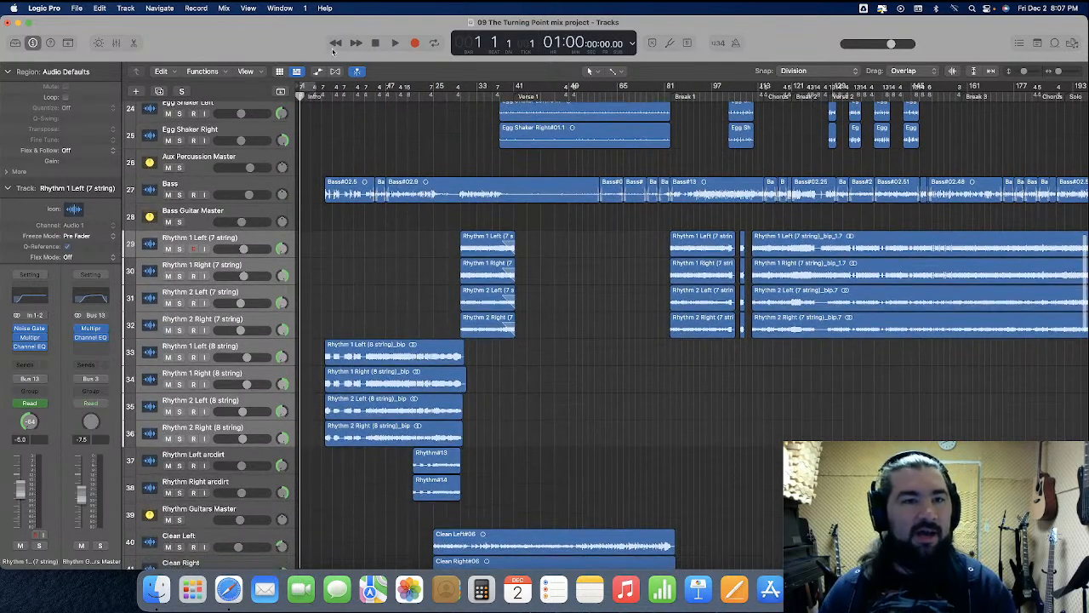
# Show track automation and compare the volume automation of the 7-string and 8-string rhythm guitar tracks
pyautogui.press('a')
pyautogui.scroll(-3, 496, 371)
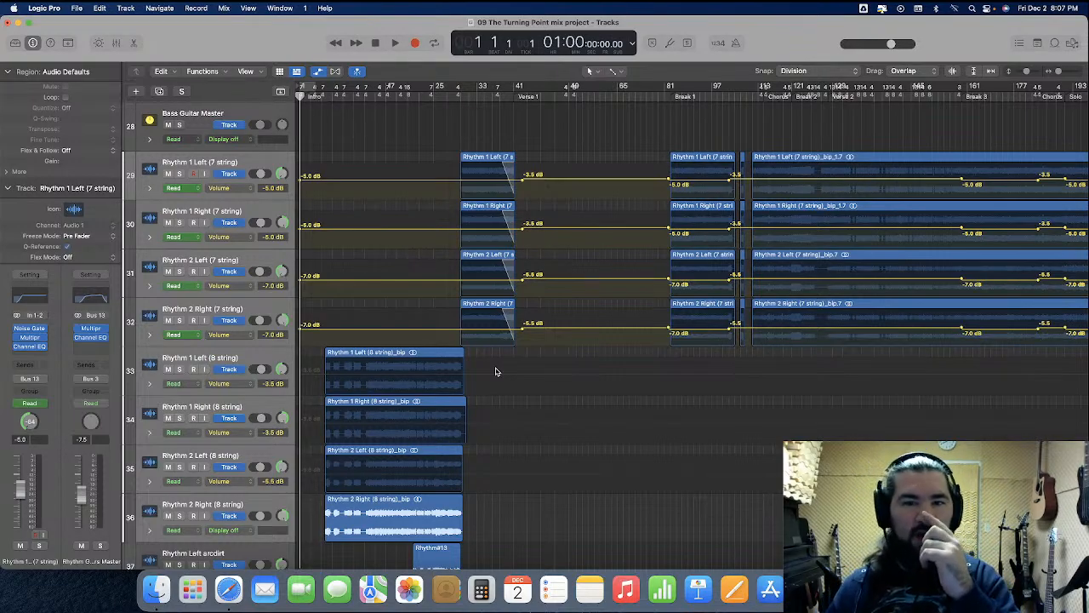
pyautogui.scroll(-5, 496, 371)
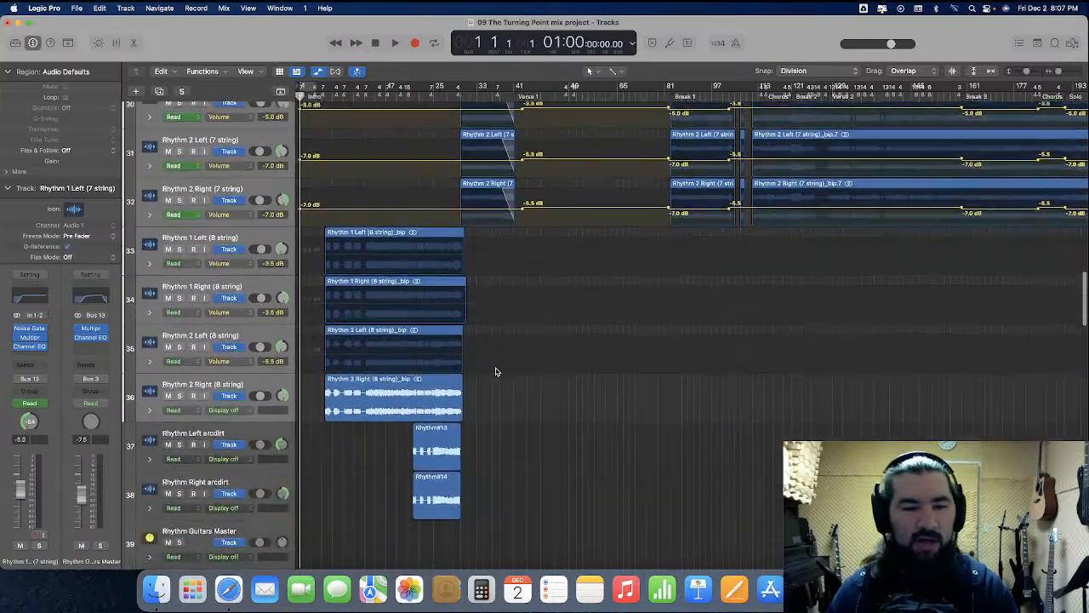
pyautogui.scroll(4, 496, 371)
pyautogui.scroll(2, 496, 371)
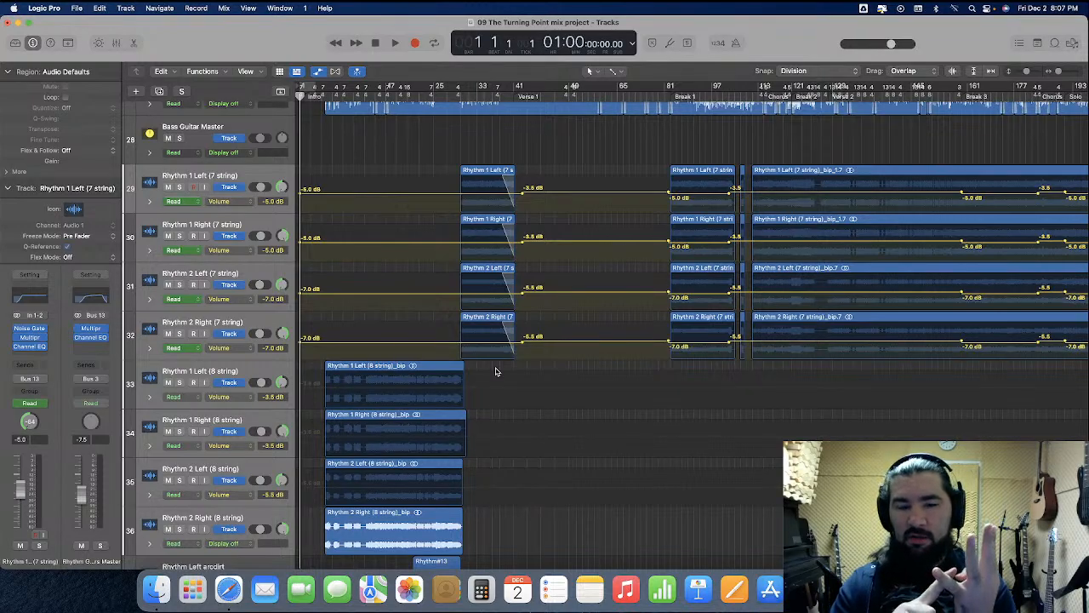
pyautogui.scroll(-8, 496, 371)
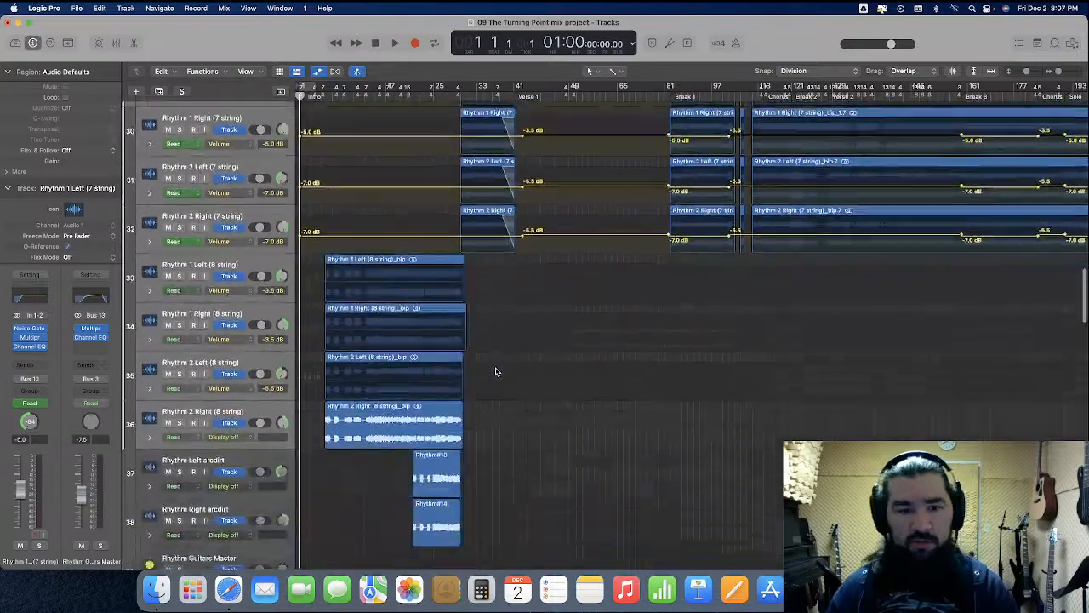
pyautogui.scroll(7, 496, 371)
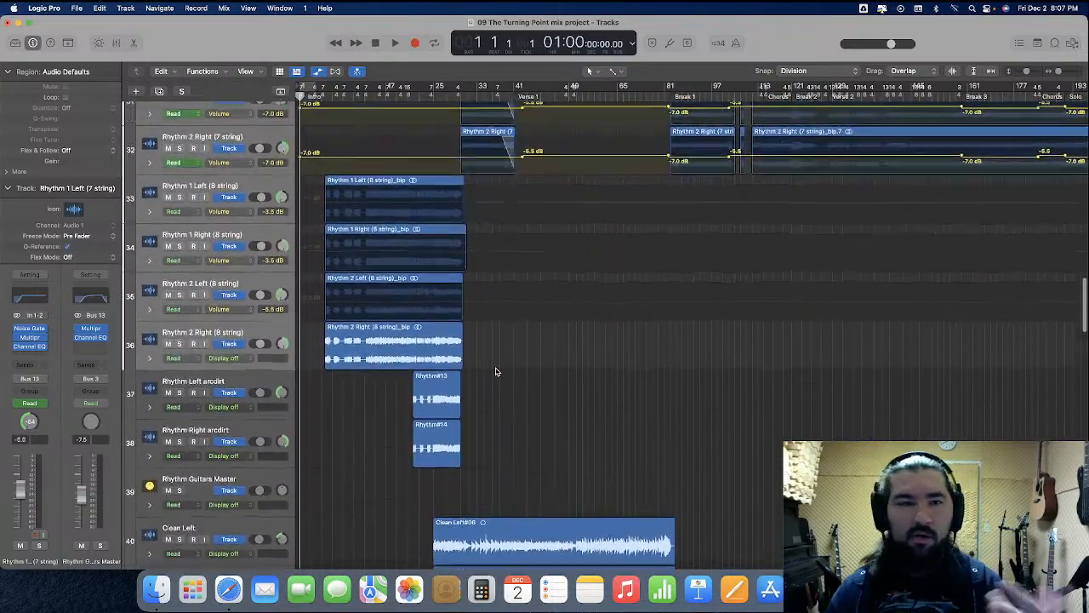
pyautogui.scroll(2, 496, 371)
# Play the intro from the start, display the Volume automation on Rhythm 2 Right (8 string) while listening, and stop playback
pyautogui.press('space')
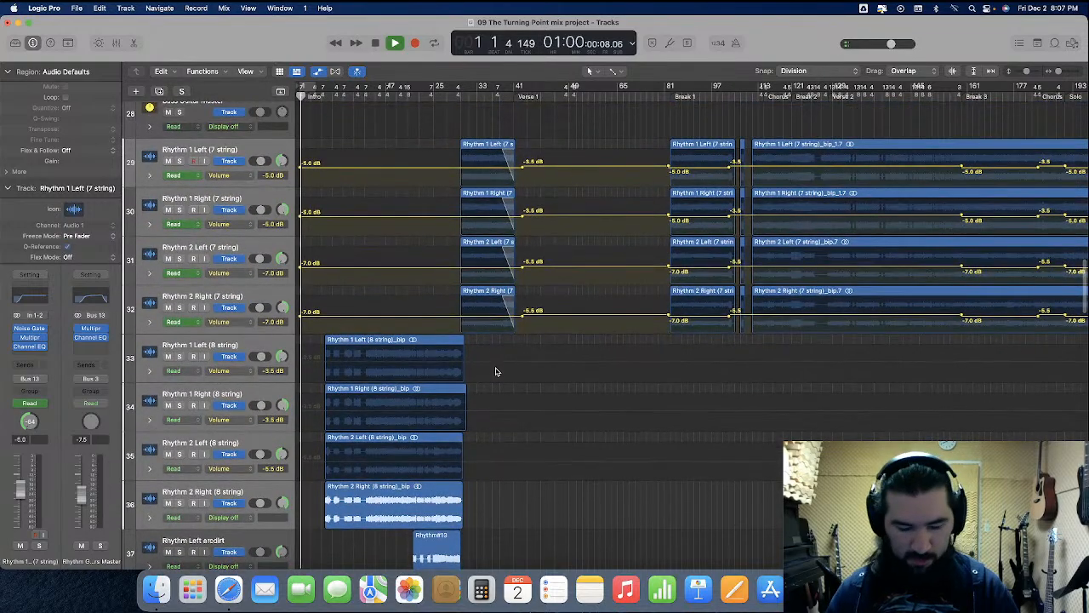
pyautogui.press('super+Right')
pyautogui.press('super+Right')
pyautogui.press('super+Right')
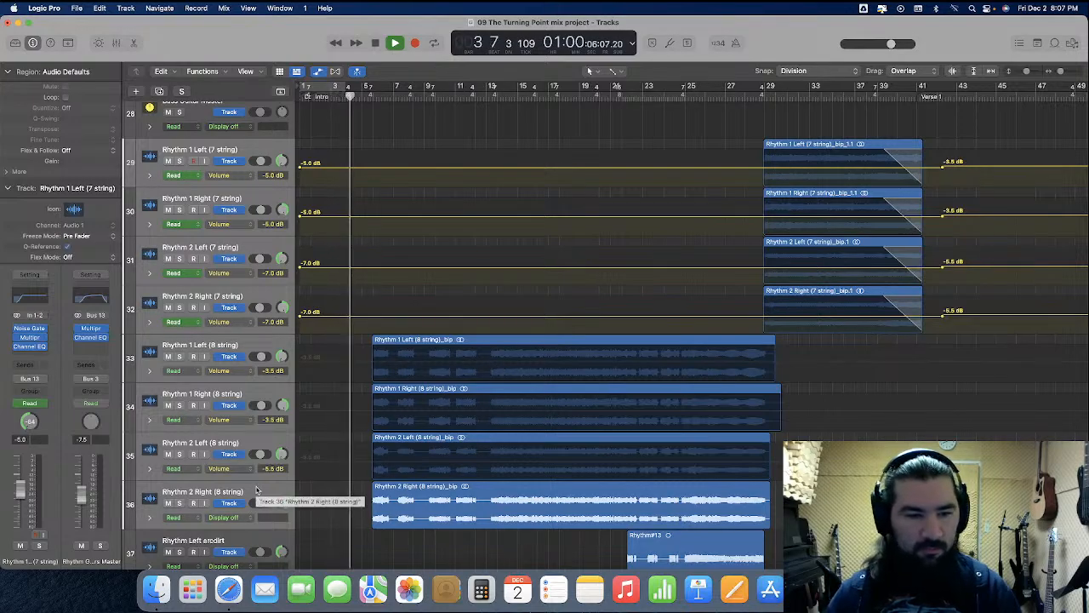
pyautogui.click(247, 509)
pyautogui.click(236, 517)
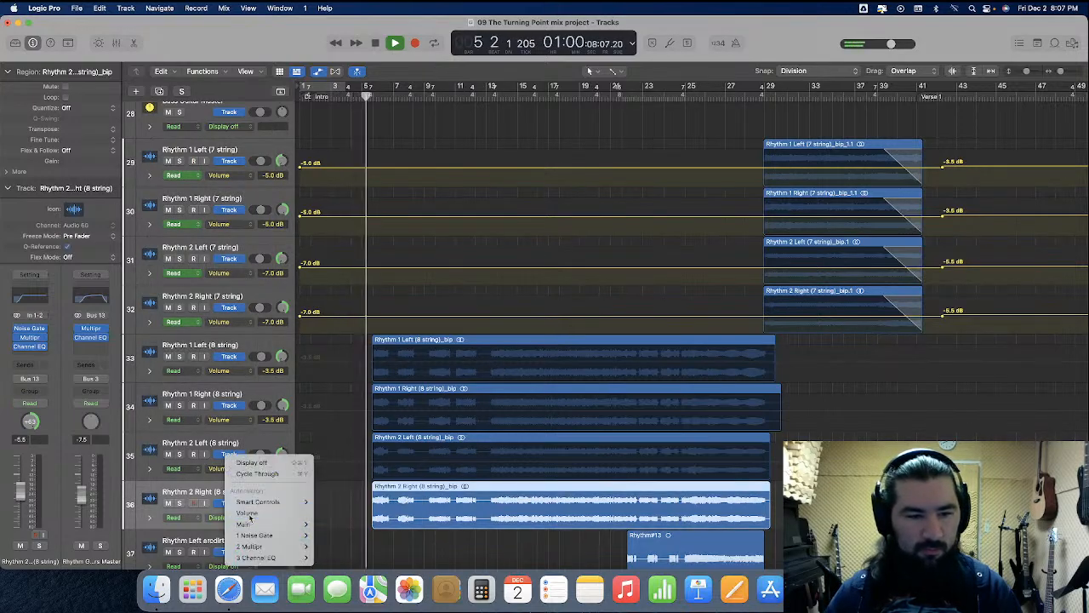
pyautogui.click(247, 512)
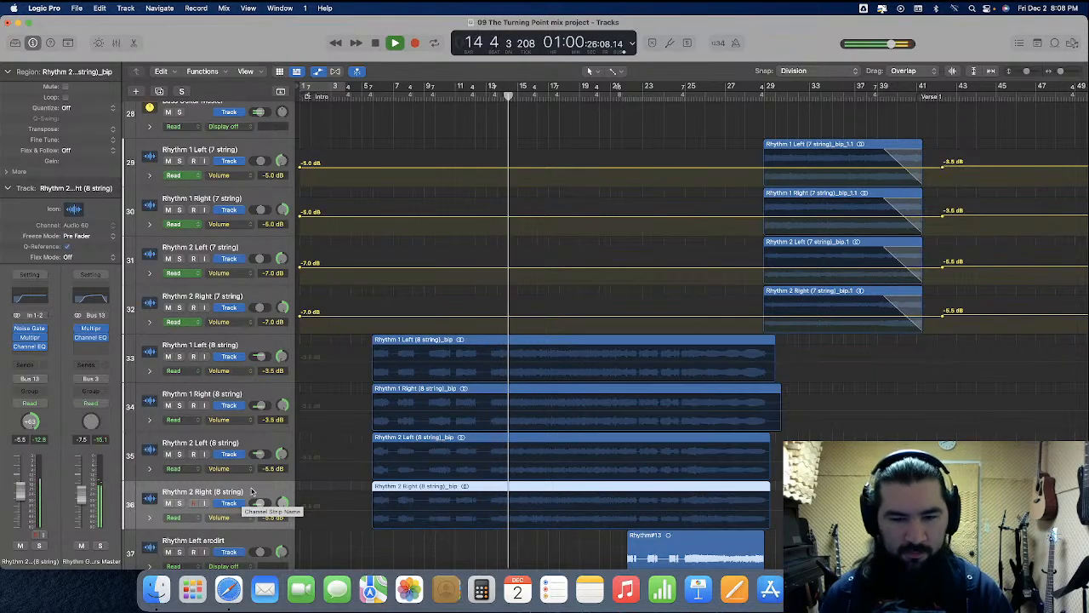
pyautogui.scroll(-3, 251, 491)
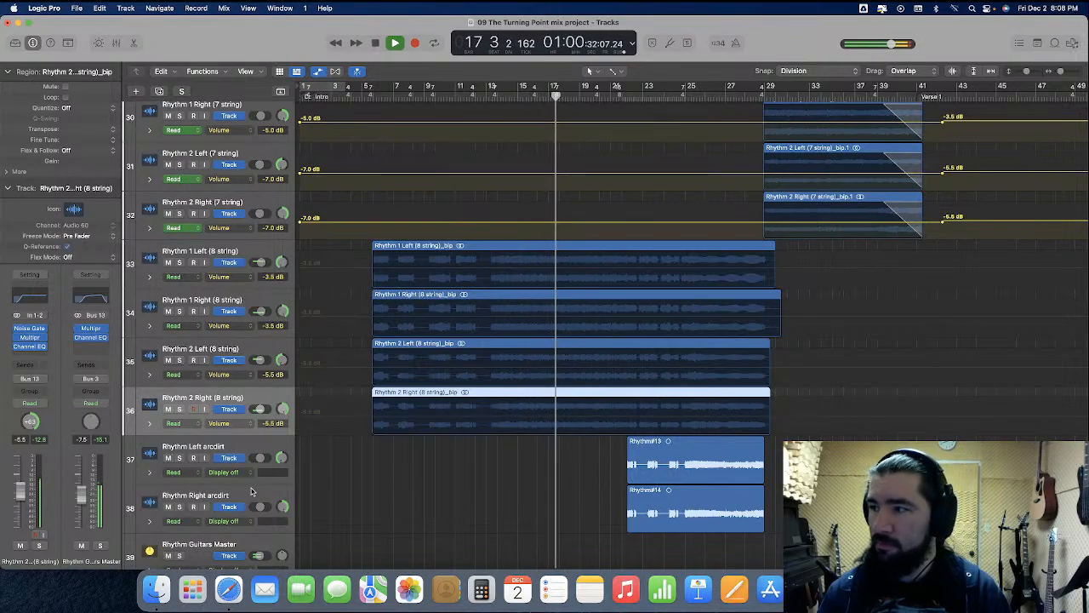
pyautogui.press('space')
# Open the mixer, add a send to Bus 32 on the Router channel, and reset the send level to its default
pyautogui.click(118, 43)
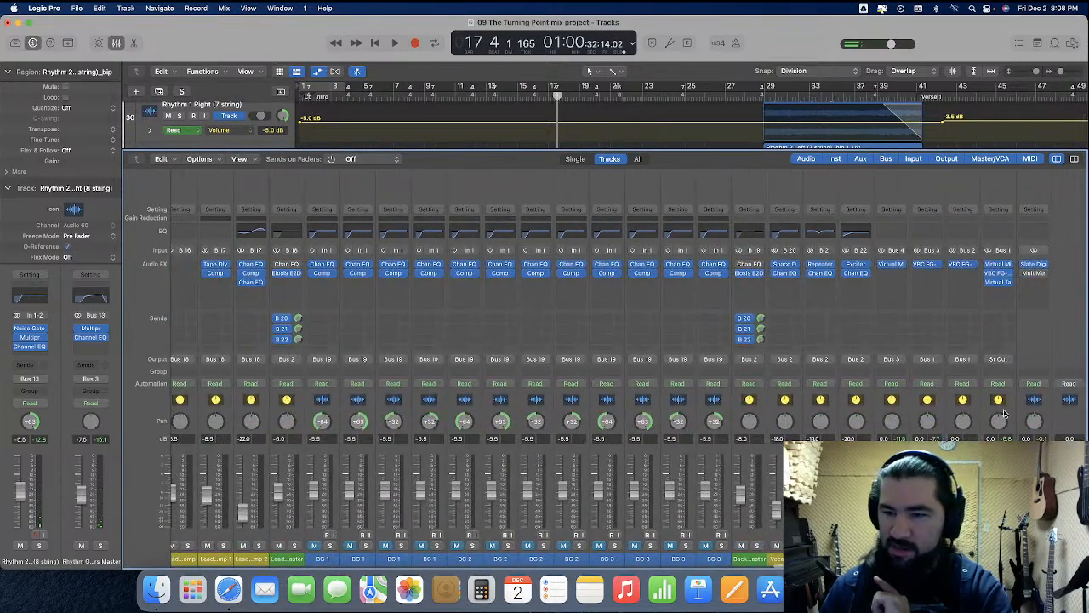
pyautogui.click(1011, 396)
pyautogui.click(990, 322)
pyautogui.moveTo(1004, 335)
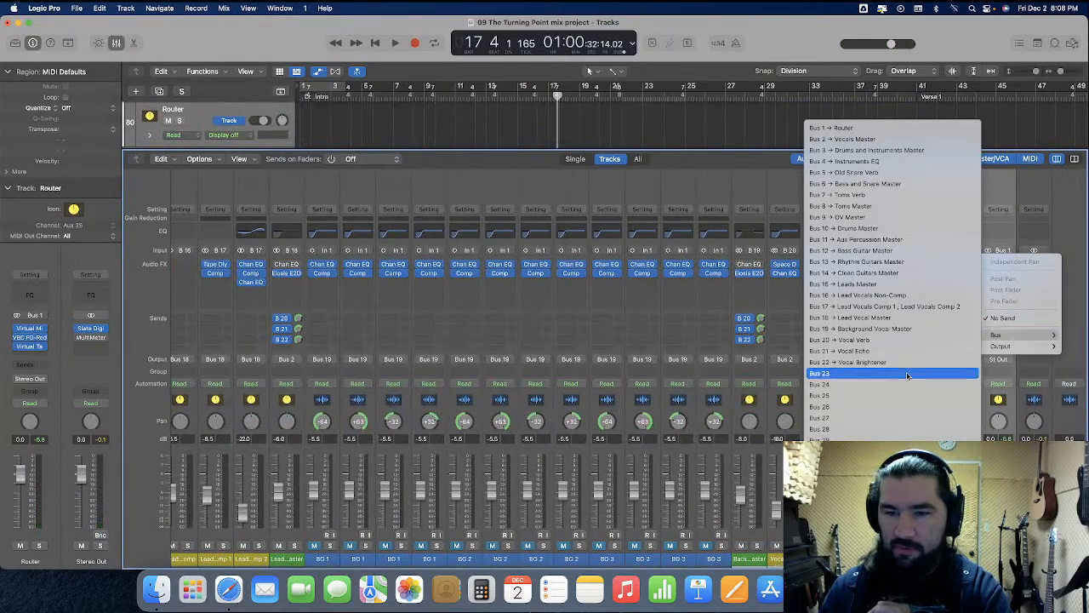
pyautogui.click(851, 473)
pyautogui.keyDown('alt'); pyautogui.click(1010, 319); pyautogui.keyUp('alt')
pyautogui.hscroll(2, 1013, 420)
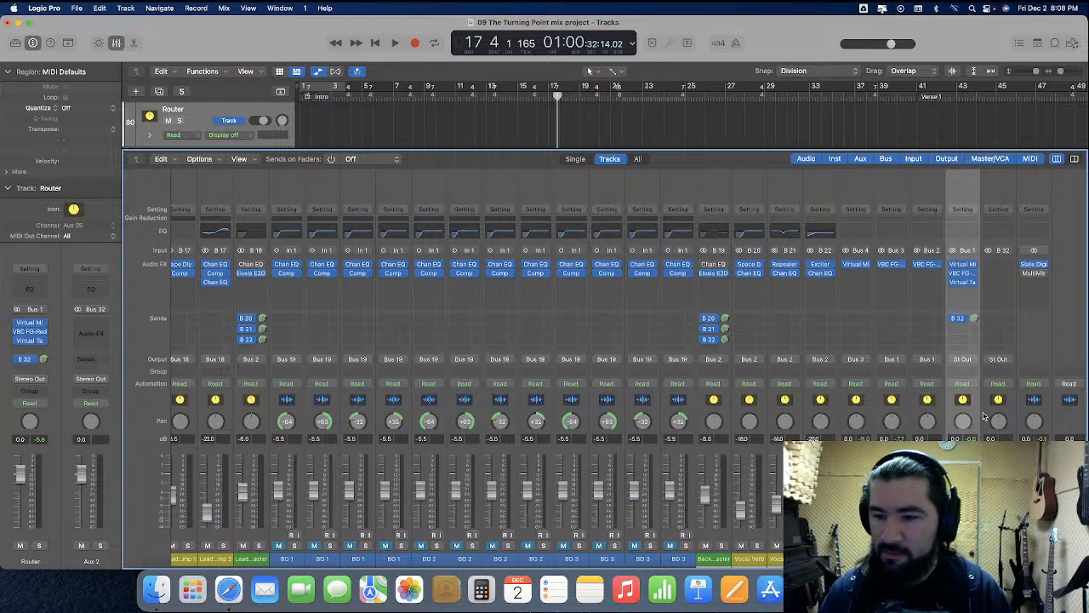
pyautogui.click(987, 415)
pyautogui.rightClick(987, 415)
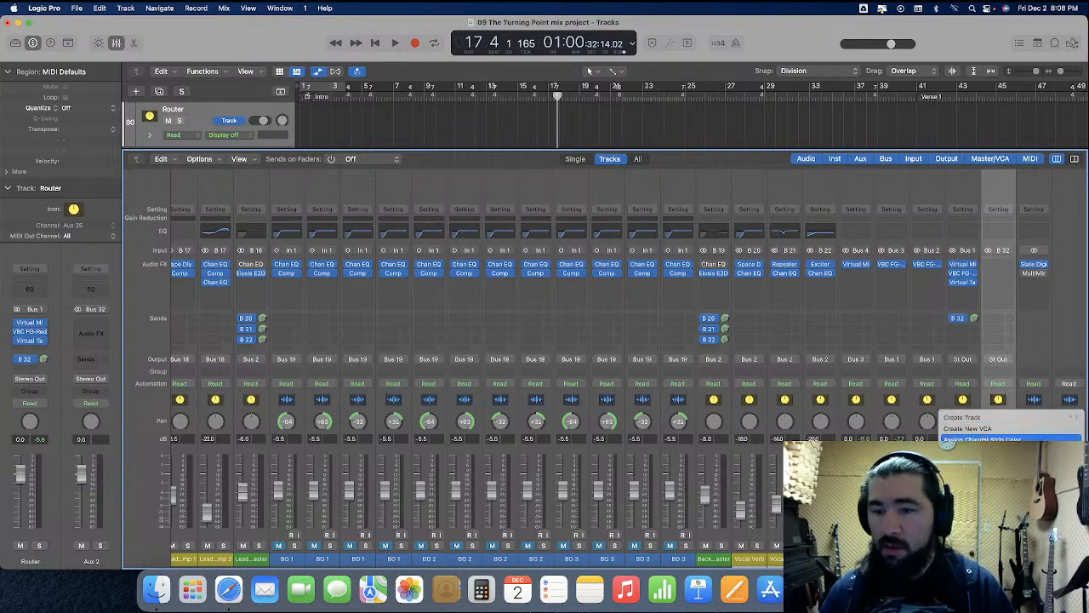
pyautogui.click(944, 438)
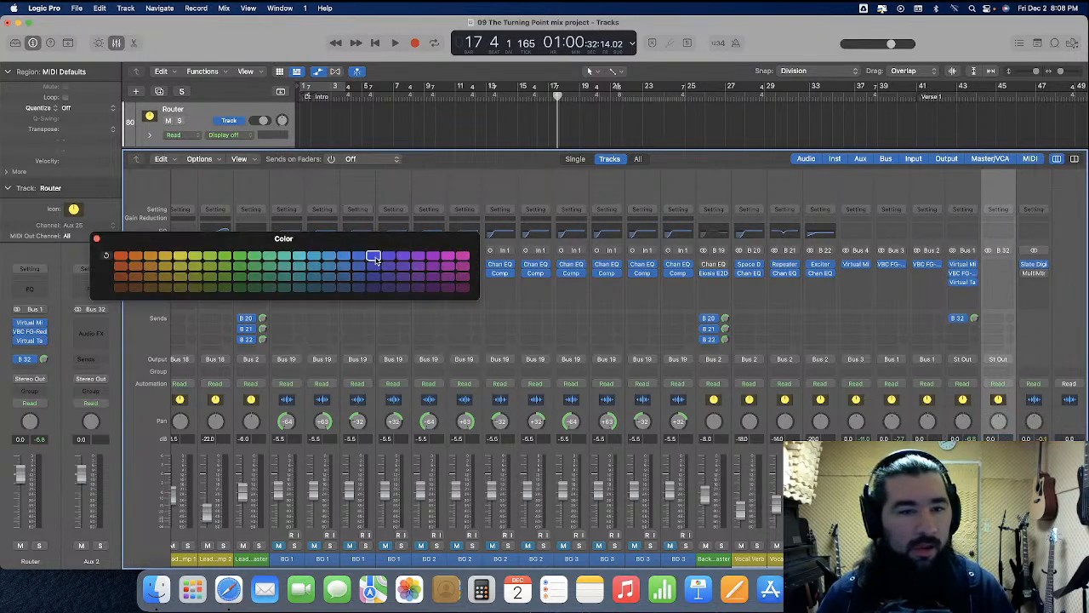
pyautogui.click(96, 241)
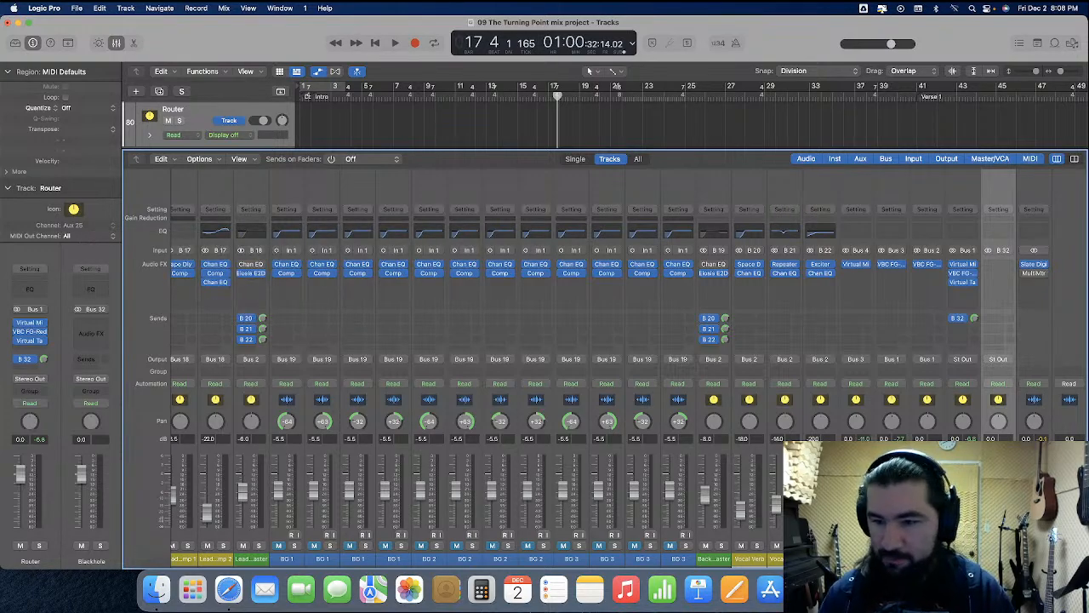
# Route the Bus 32 aux channel Blackhole to Output 19-20 and set its level to -3.0 dB
pyautogui.click(998, 358)
pyautogui.moveTo(1003, 394)
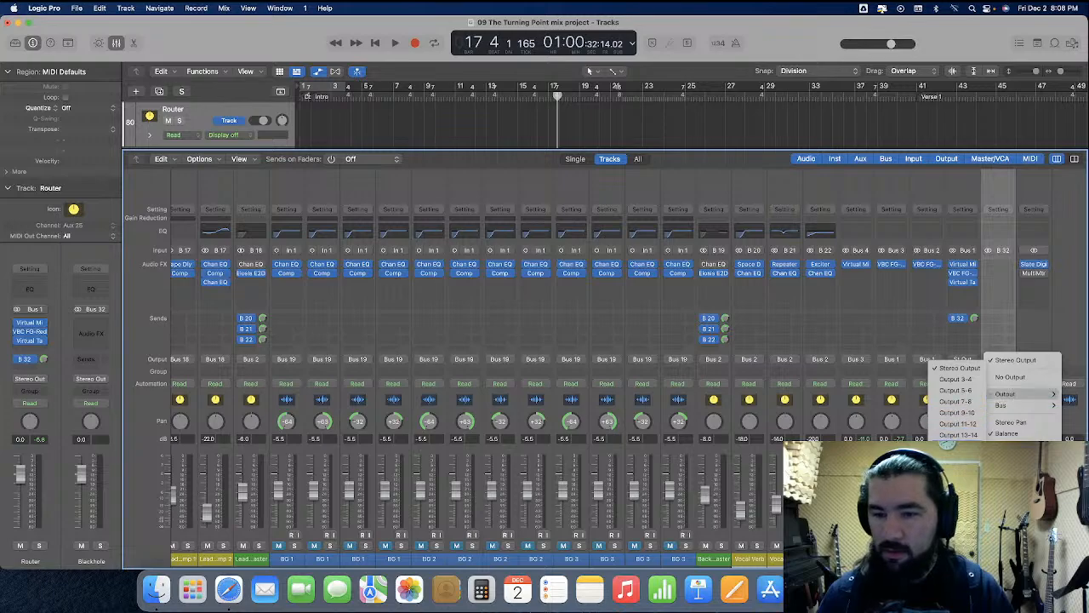
pyautogui.click(957, 468)
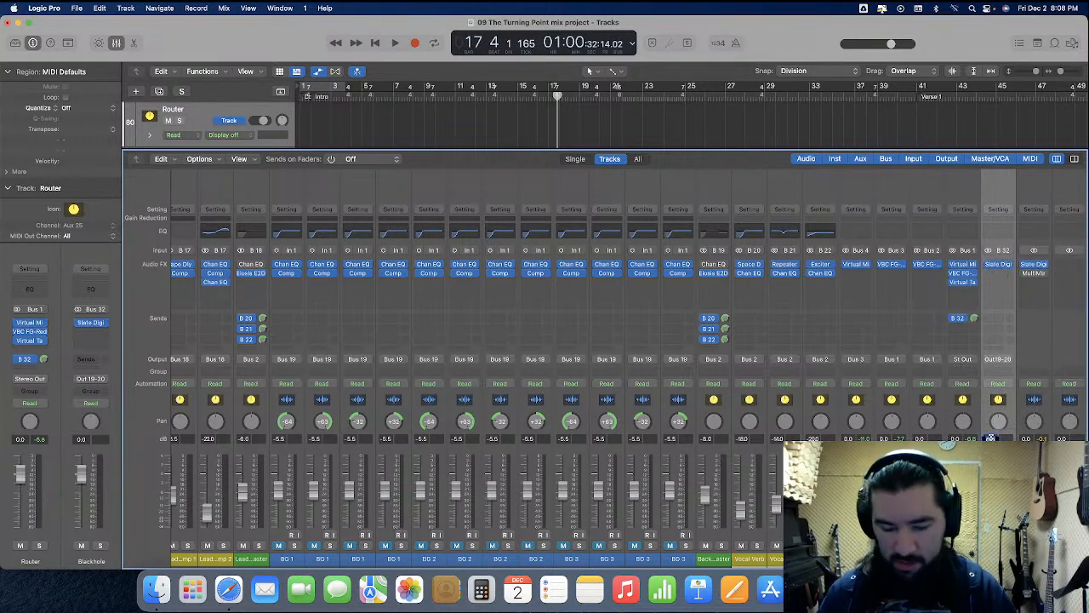
pyautogui.click(118, 44)
# Play the song from about bar 5 and follow the 8-string and 7-string rhythm guitar tracks through the intro into Verse 1
pyautogui.scroll(15, 392, 174)
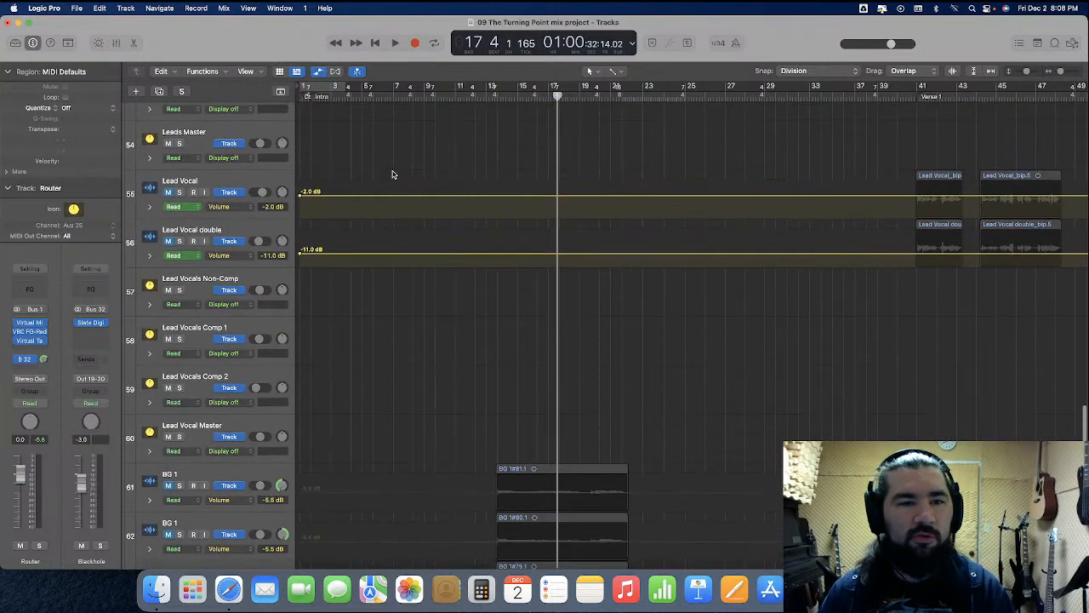
pyautogui.scroll(12, 392, 174)
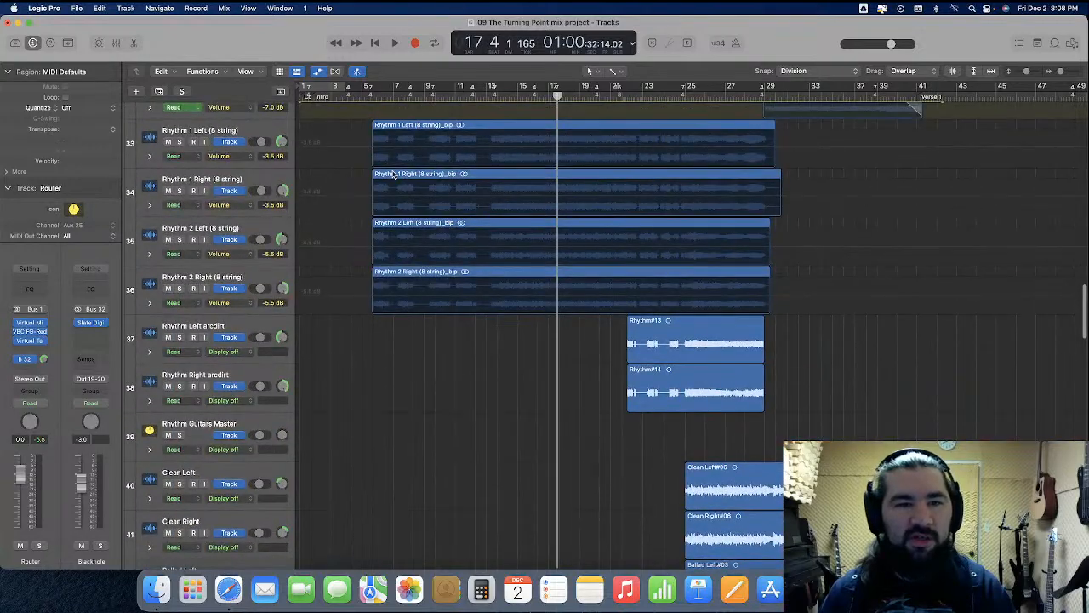
pyautogui.click(365, 96)
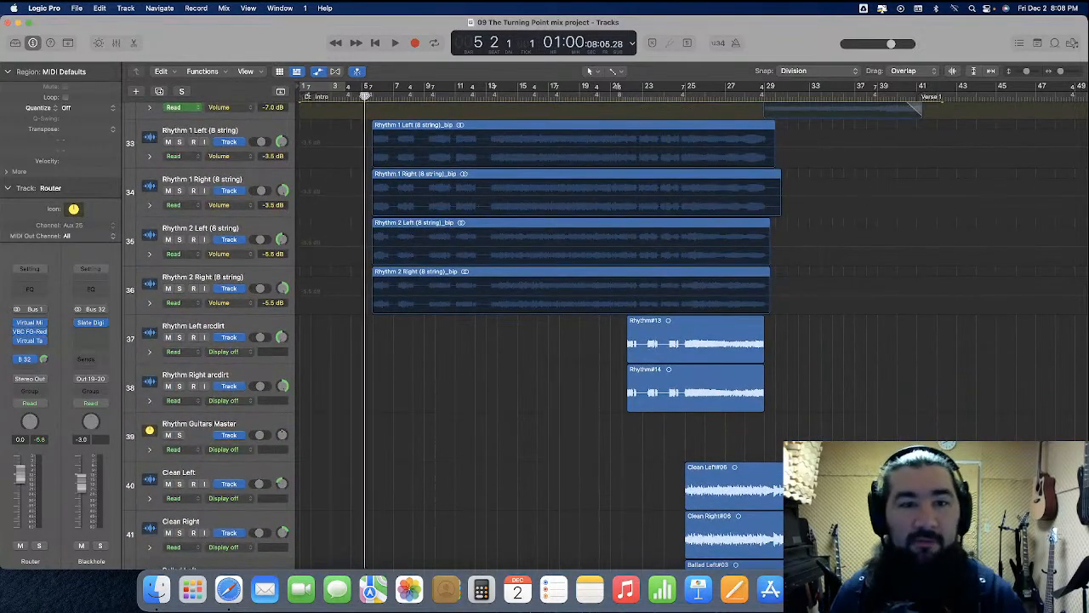
pyautogui.press('space')
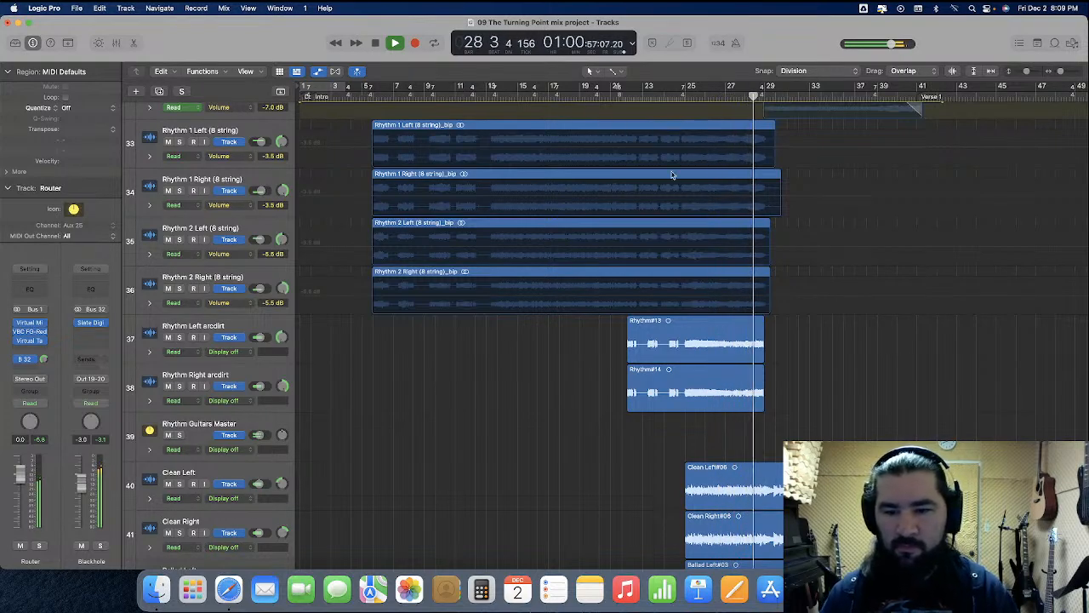
pyautogui.scroll(5, 675, 210)
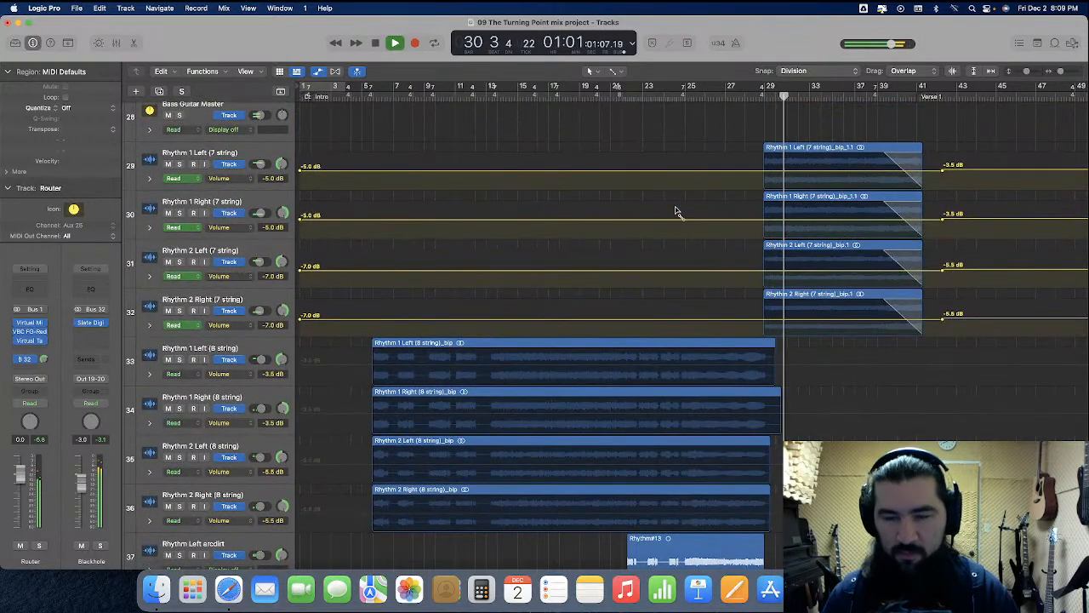
pyautogui.press('super+Right')
pyautogui.press('super+Right')
pyautogui.press('super+Right')
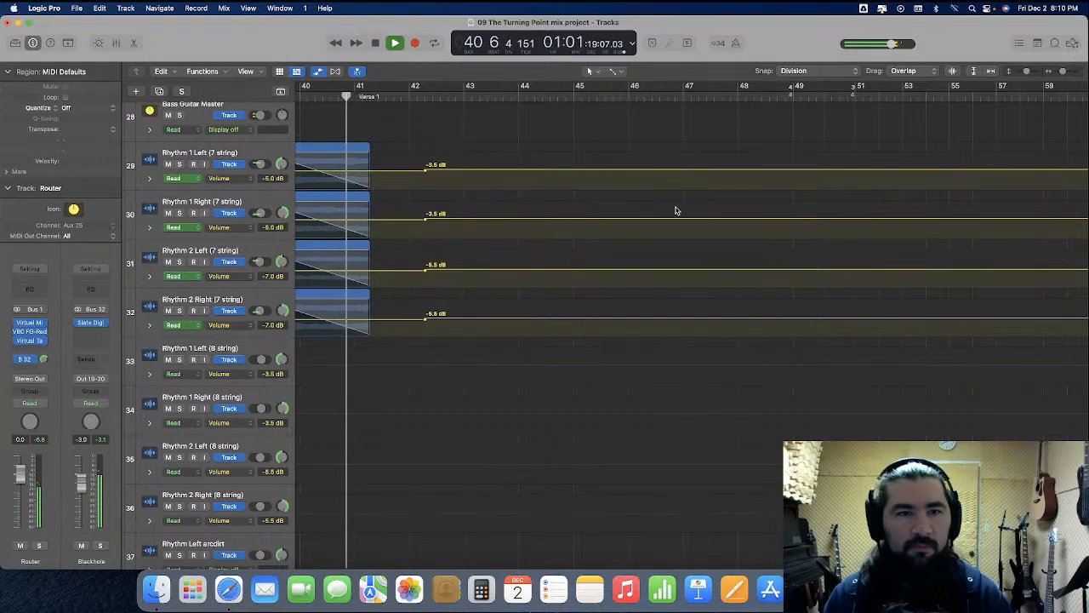
# Select the Clean Left through Acoustic Right guitar tracks during playback and display their Volume automation
pyautogui.scroll(-3, 675, 211)
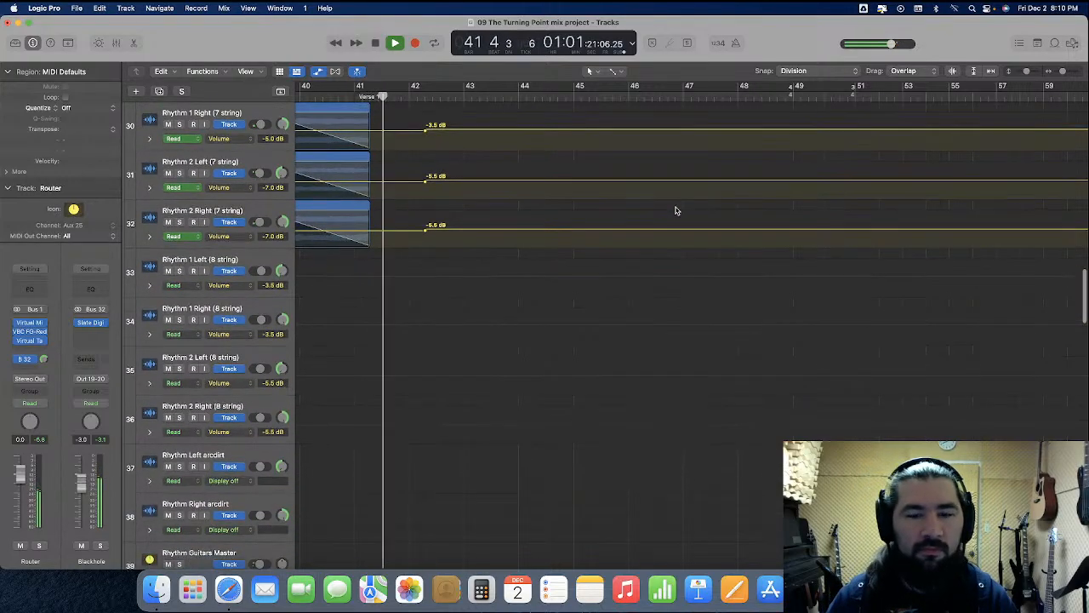
pyautogui.scroll(-12, 676, 210)
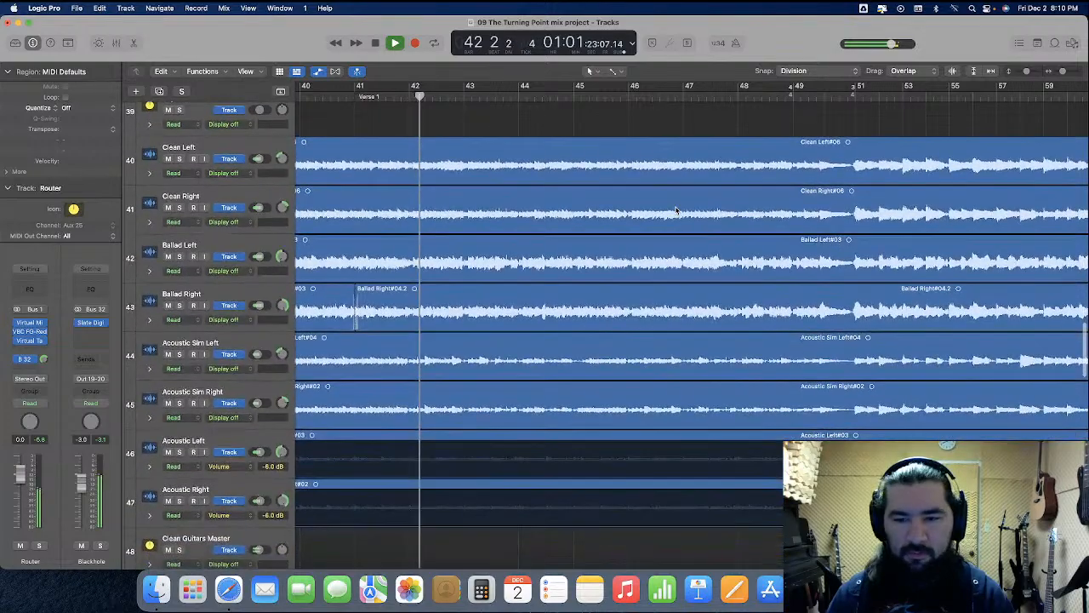
pyautogui.click(243, 148)
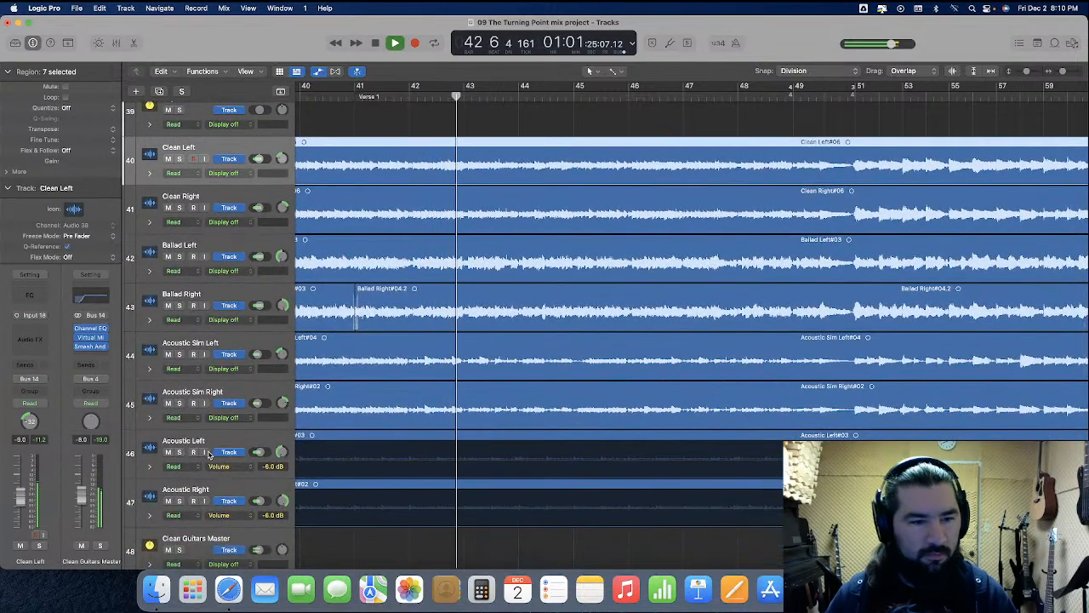
pyautogui.press('super+a')
pyautogui.click(223, 173)
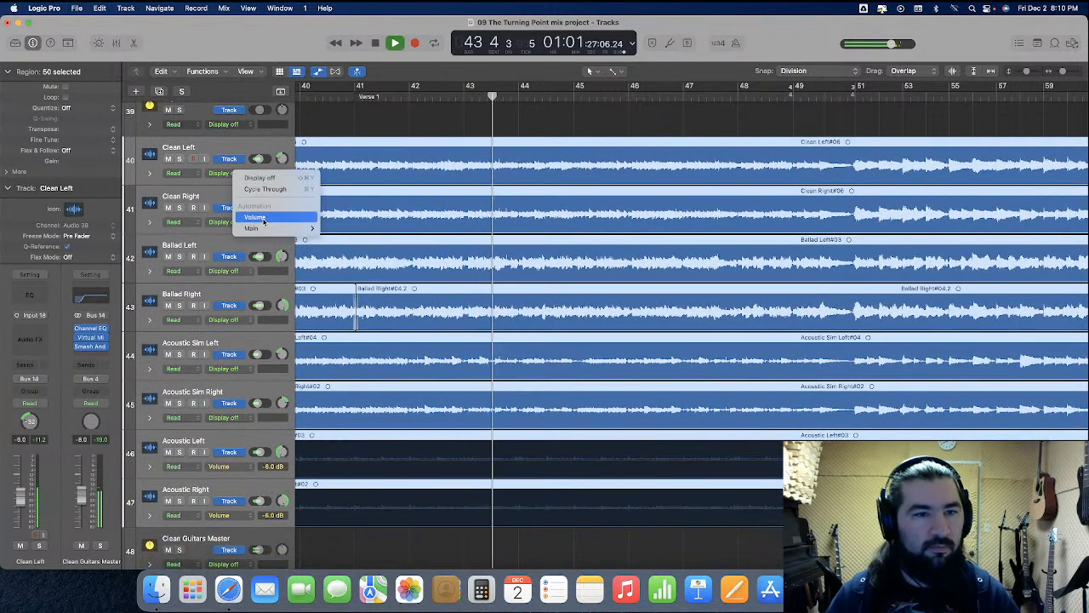
pyautogui.click(255, 218)
# Create a volume automation line at the existing level on each clean, ballad, Acoustic Sim and acoustic guitar track
pyautogui.click(392, 226)
pyautogui.click(414, 266)
pyautogui.click(420, 311)
pyautogui.click(427, 359)
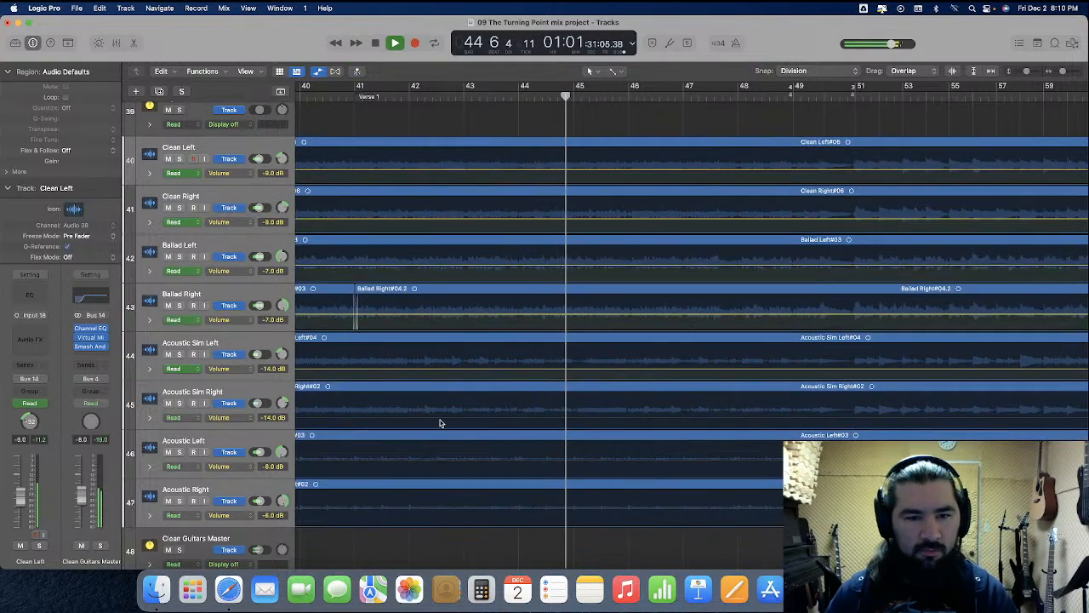
pyautogui.click(440, 423)
pyautogui.click(452, 475)
pyautogui.click(462, 517)
# Listen from Verse 1 through Break 1 into Chorus 1, checking the clean guitars and the 7-string rhythm guitar volume automation
pyautogui.press('super+Left')
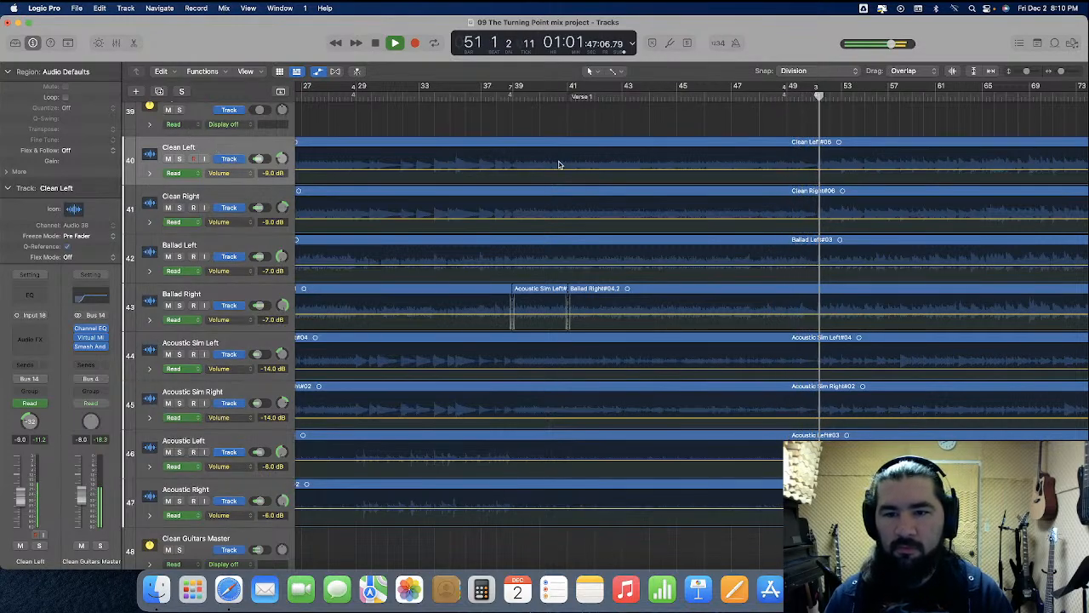
pyautogui.hscroll(5, 607, 204)
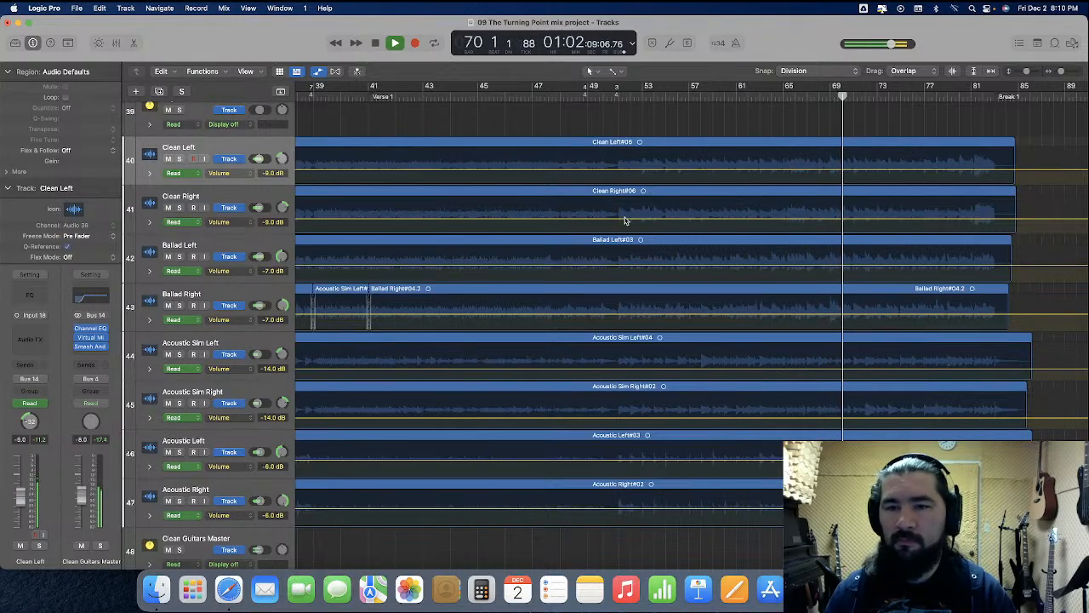
pyautogui.scroll(10, 625, 220)
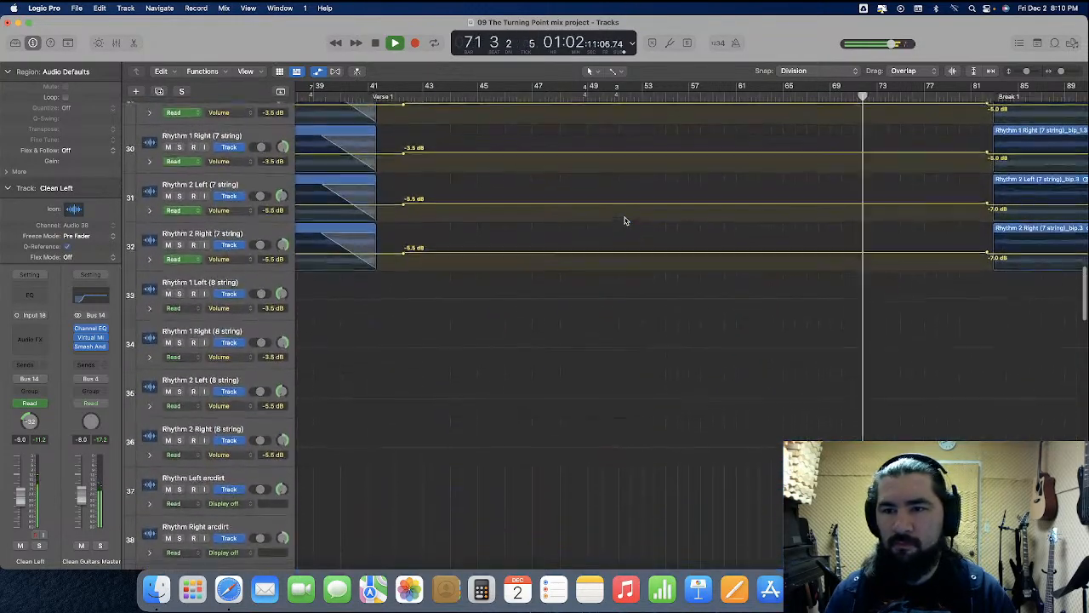
pyautogui.scroll(3, 625, 221)
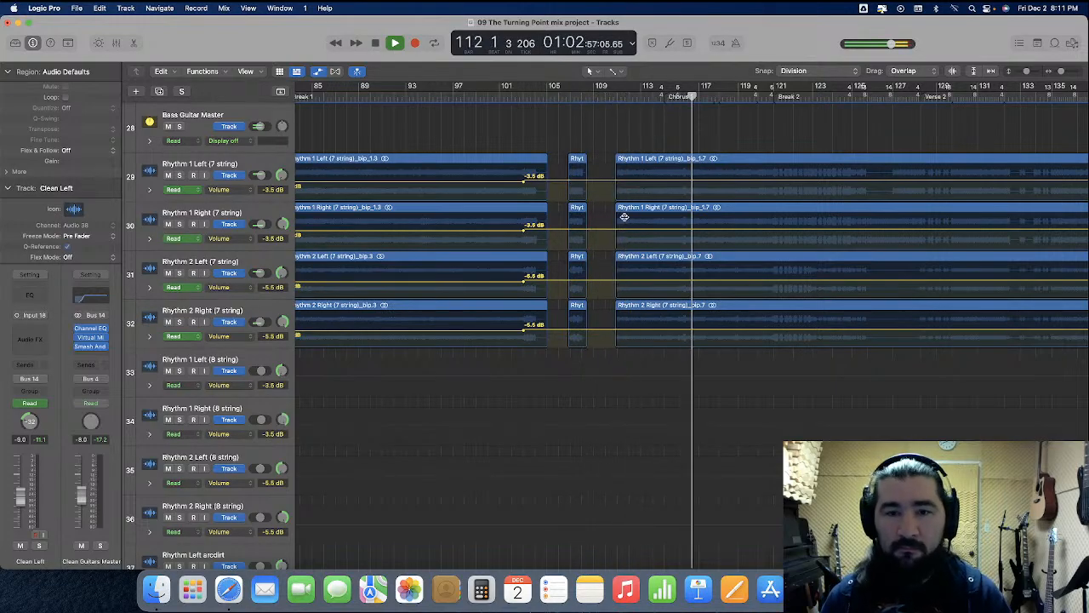
pyautogui.scroll(3, 625, 220)
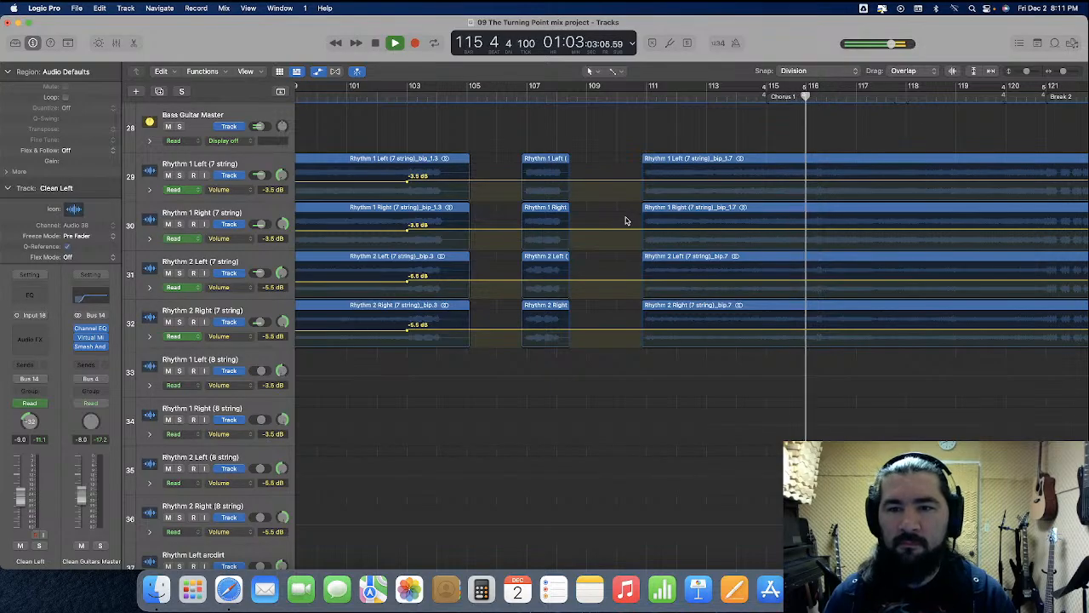
pyautogui.scroll(2, 625, 220)
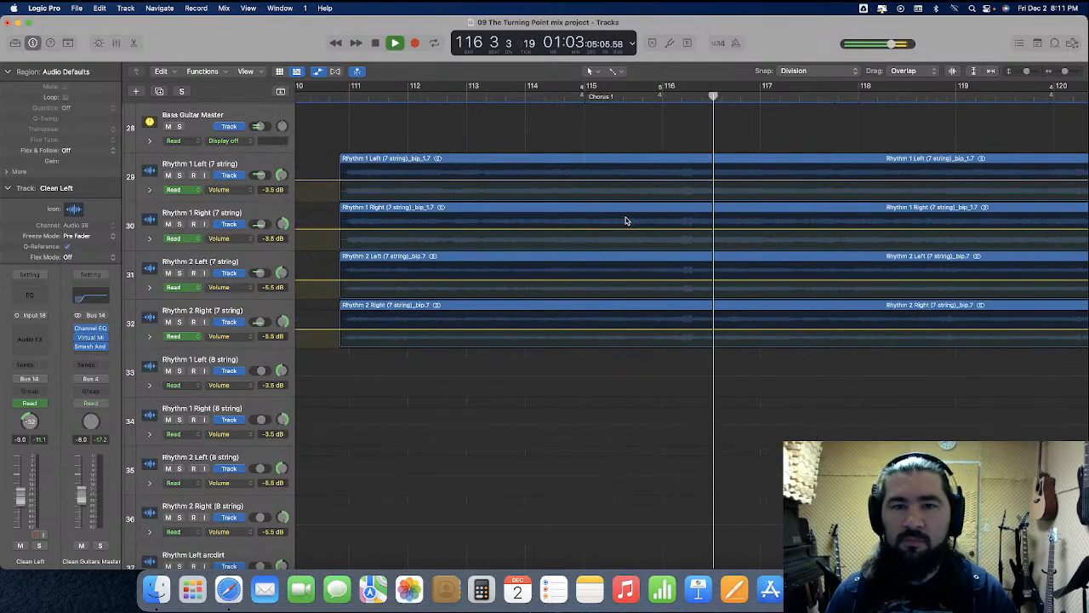
# Enlarge the Rhythm 1 Left and Rhythm 2 Left (7 string) tracks to show their waveforms in more detail
pyautogui.moveTo(238, 207); pyautogui.dragTo(238, 344)
pyautogui.moveTo(225, 417); pyautogui.dragTo(231, 528)
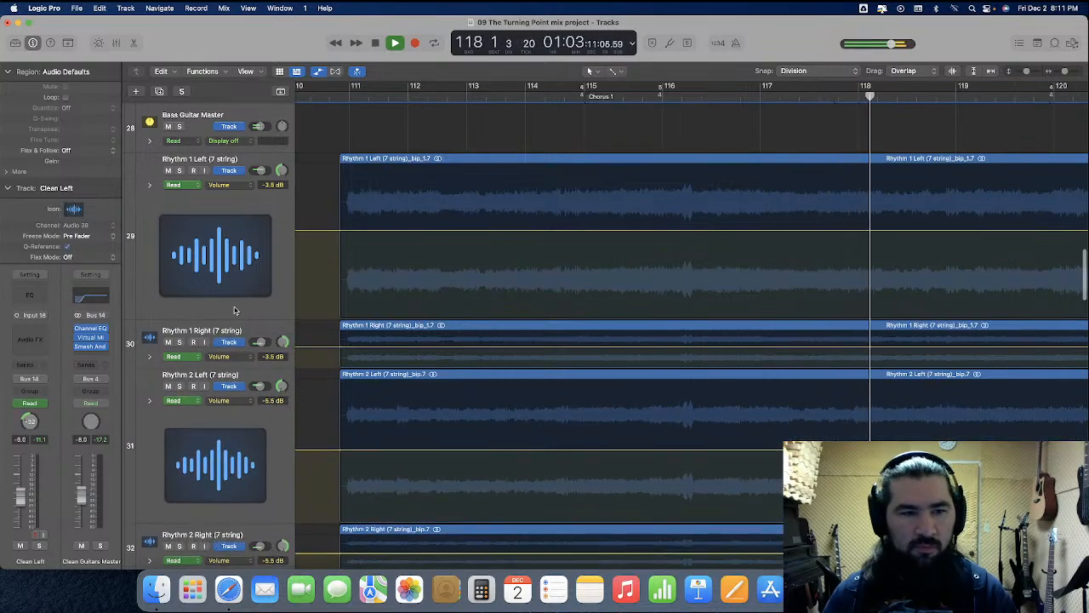
pyautogui.moveTo(231, 322); pyautogui.dragTo(232, 310)
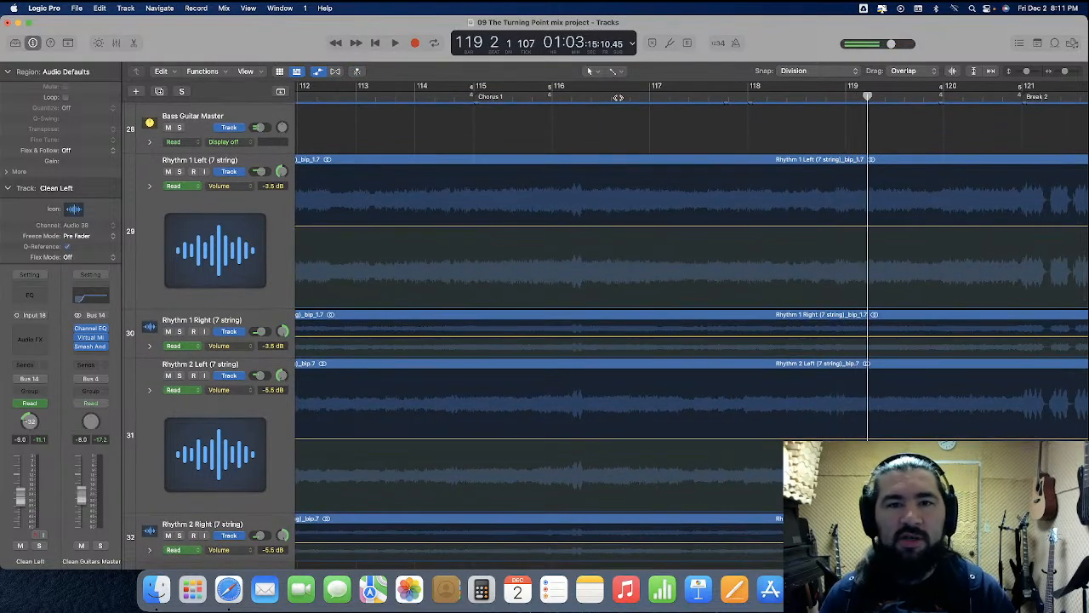
# Replay Chorus 1 from about bar 117, listen to the 7-string rhythm guitars, and stop playback
pyautogui.hscroll(2, 619, 98)
pyautogui.click(567, 95)
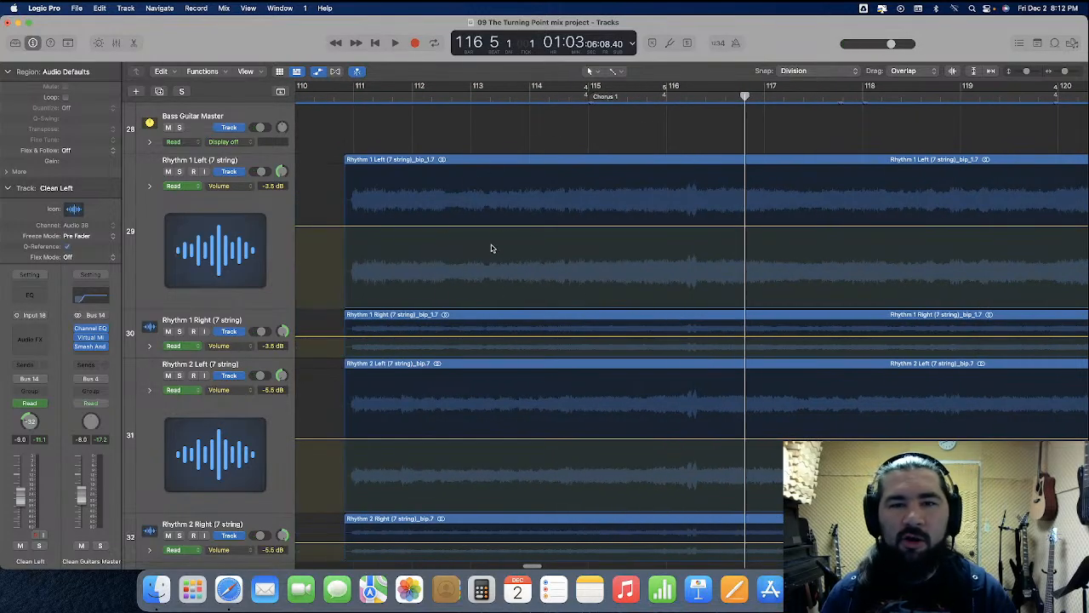
pyautogui.hscroll(6, 491, 248)
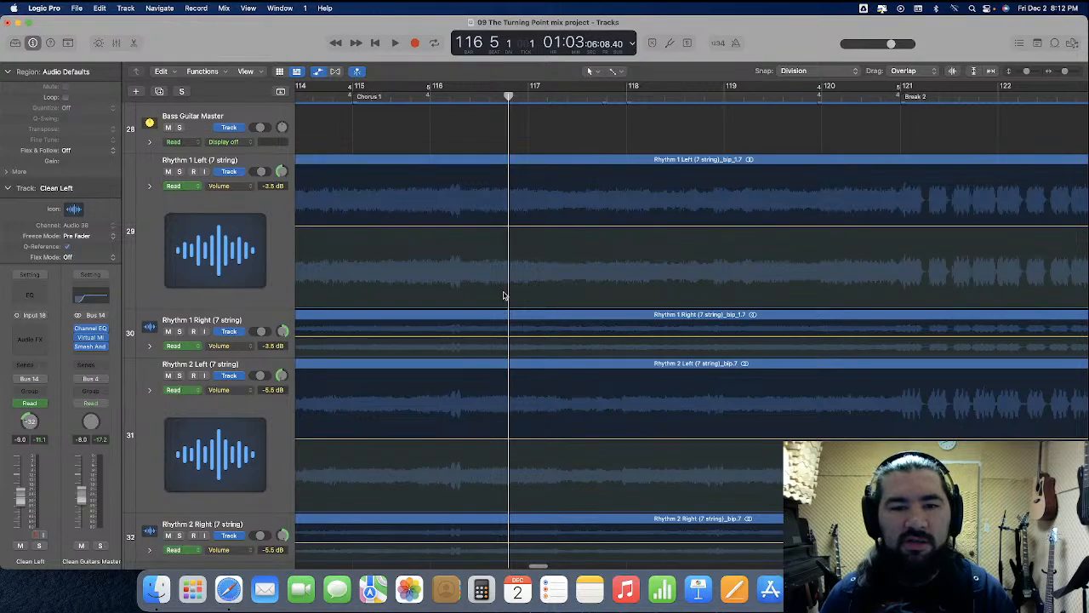
pyautogui.scroll(-1, 501, 276)
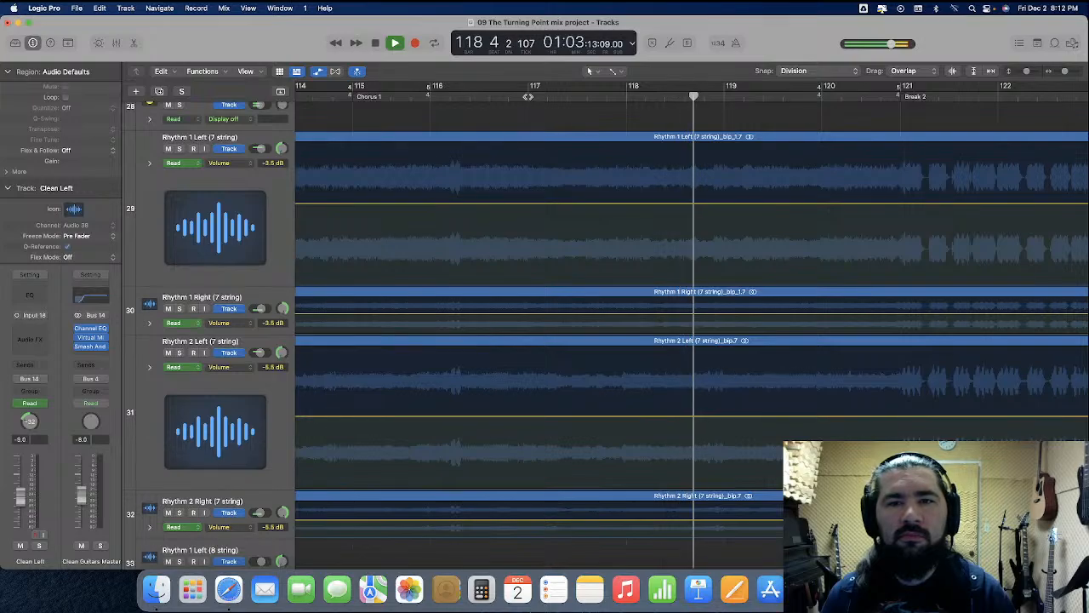
pyautogui.press('space')
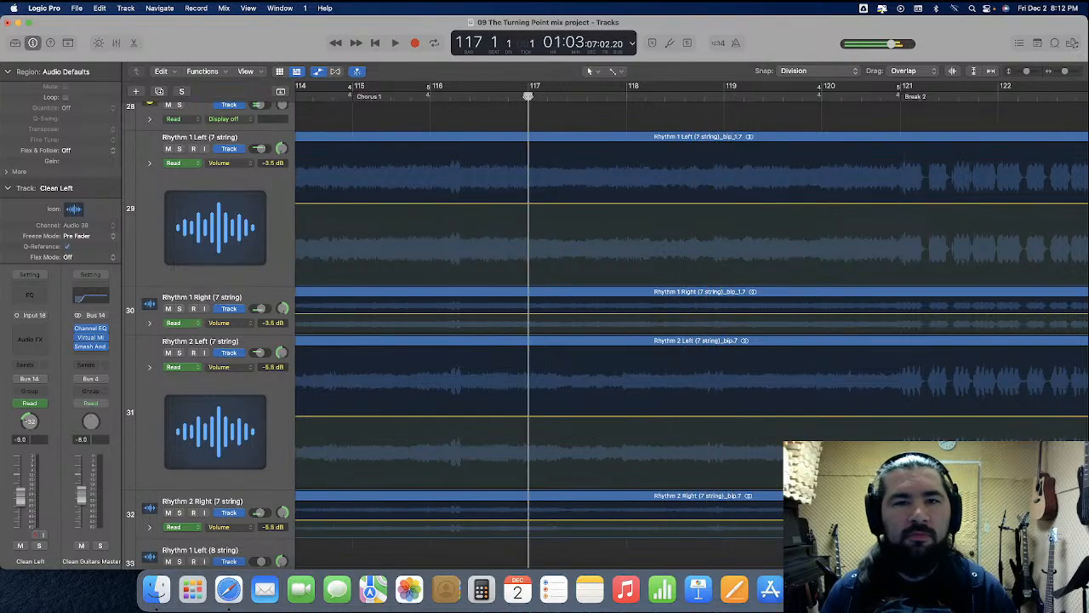
pyautogui.hscroll(2, 563, 209)
pyautogui.hscroll(-1, 565, 210)
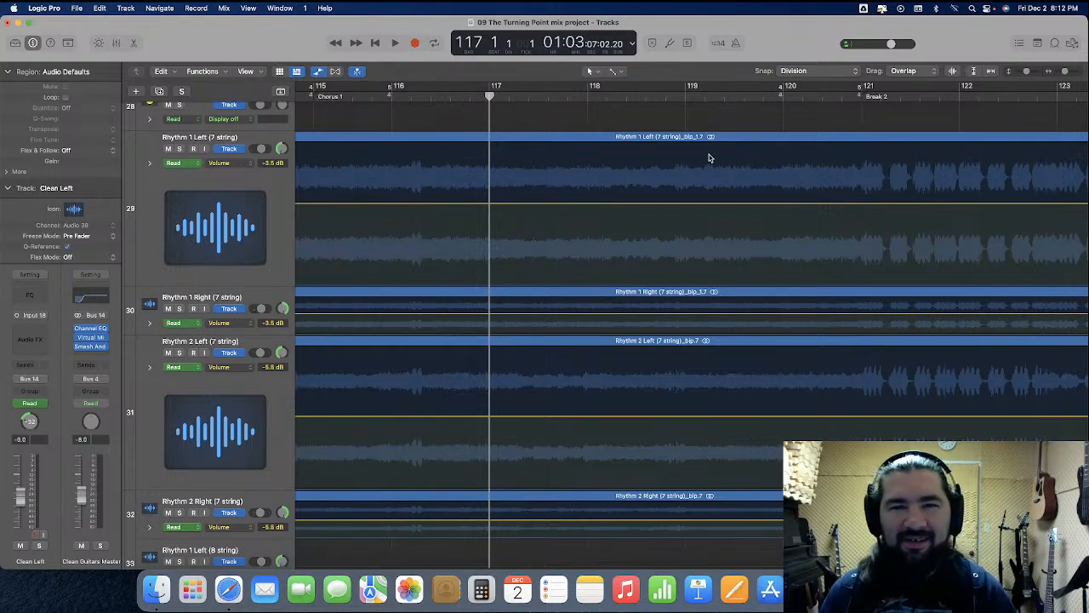
# Marquee-select bars 117 to 119 on the 7-string rhythm tracks and set the Rhythm 1 Left and Right volume automation there to -5.5 dB
pyautogui.click(618, 70)
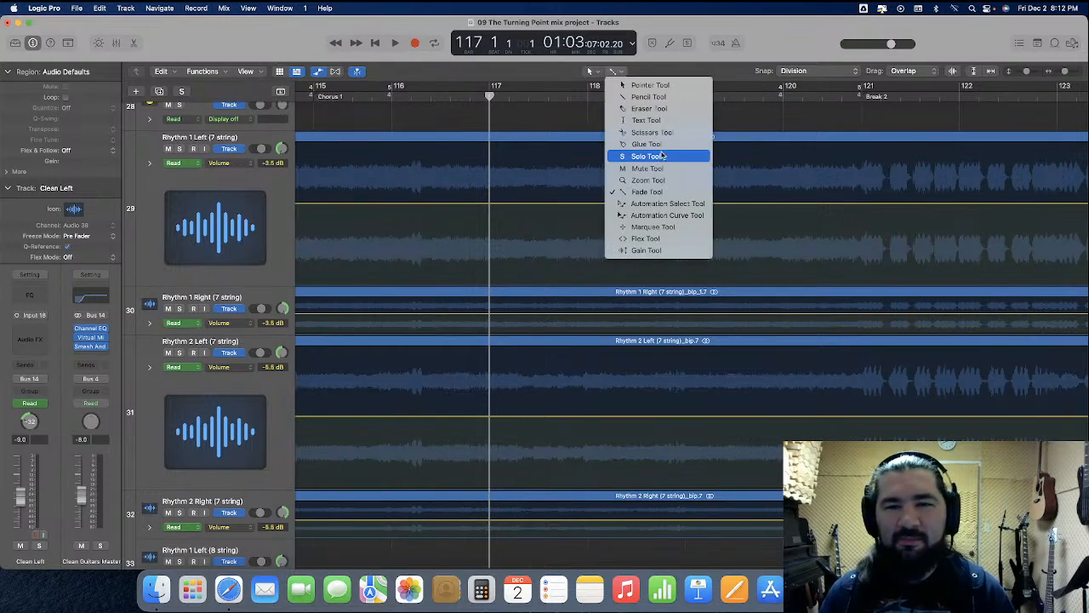
pyautogui.click(681, 227)
pyautogui.hscroll(2, 463, 151)
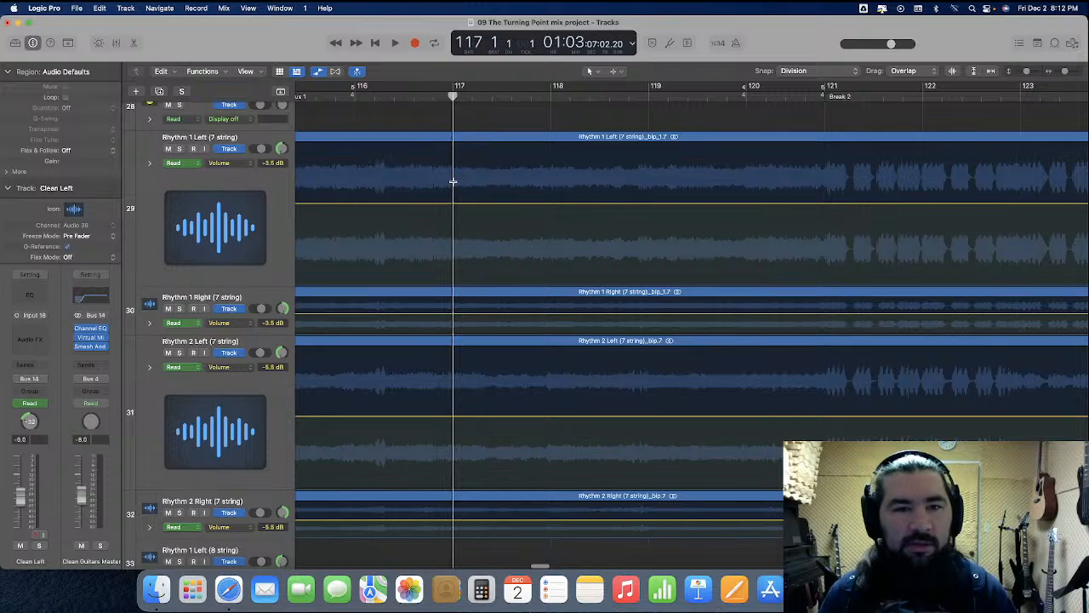
pyautogui.moveTo(453, 181); pyautogui.dragTo(649, 417)
pyautogui.moveTo(518, 204); pyautogui.dragTo(520, 214)
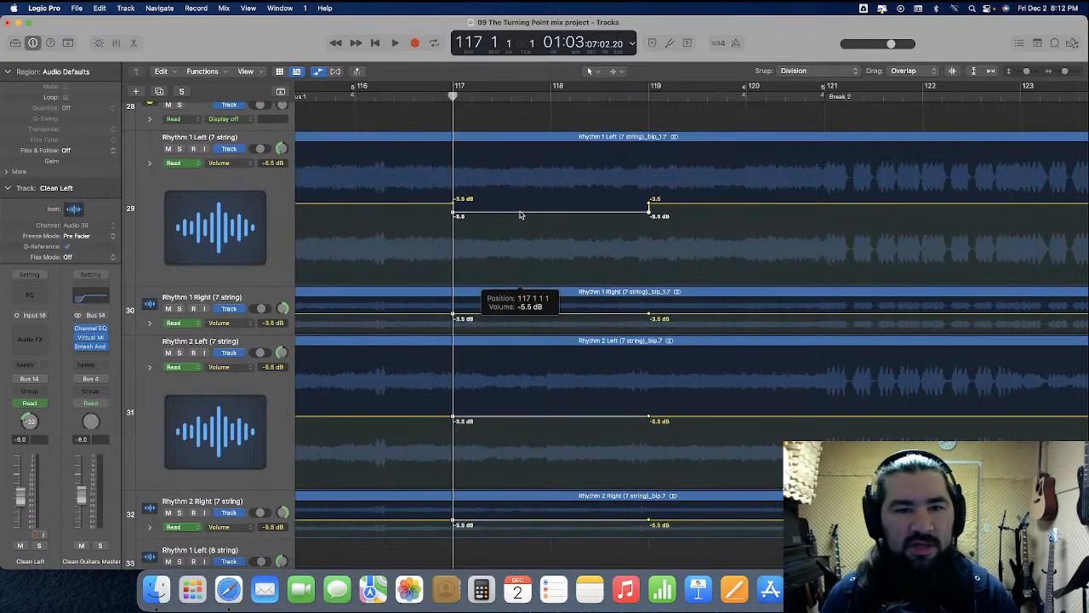
# Set the volume automation of Rhythm 2 Left and Right (7 string) between bars 117 and 119 to -3.5 dB
pyautogui.moveTo(555, 417); pyautogui.dragTo(555, 422)
pyautogui.moveTo(502, 397); pyautogui.dragTo(581, 535)
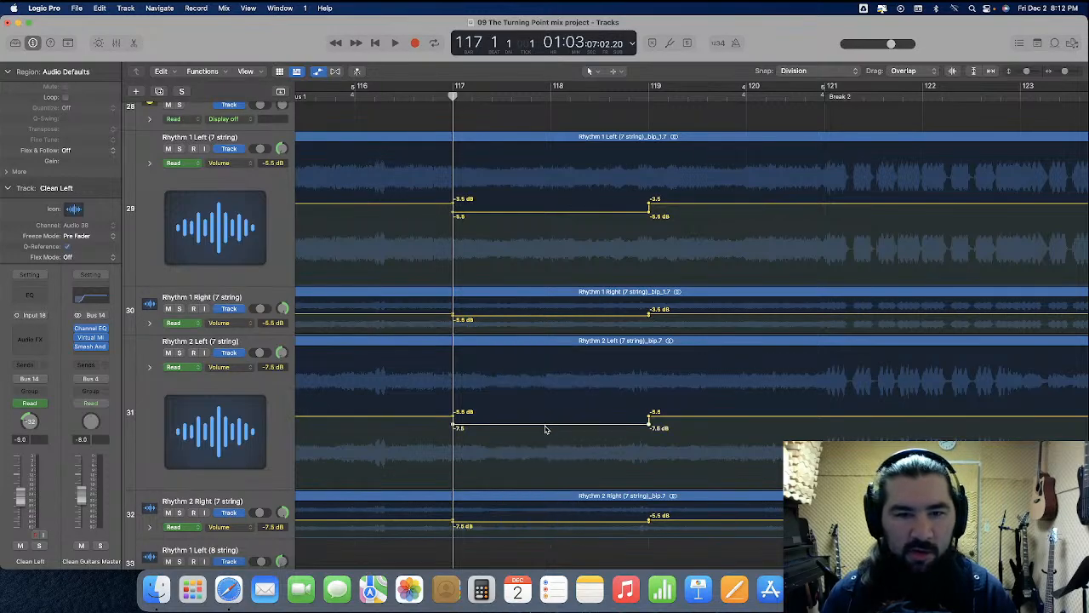
pyautogui.moveTo(546, 429); pyautogui.dragTo(545, 415)
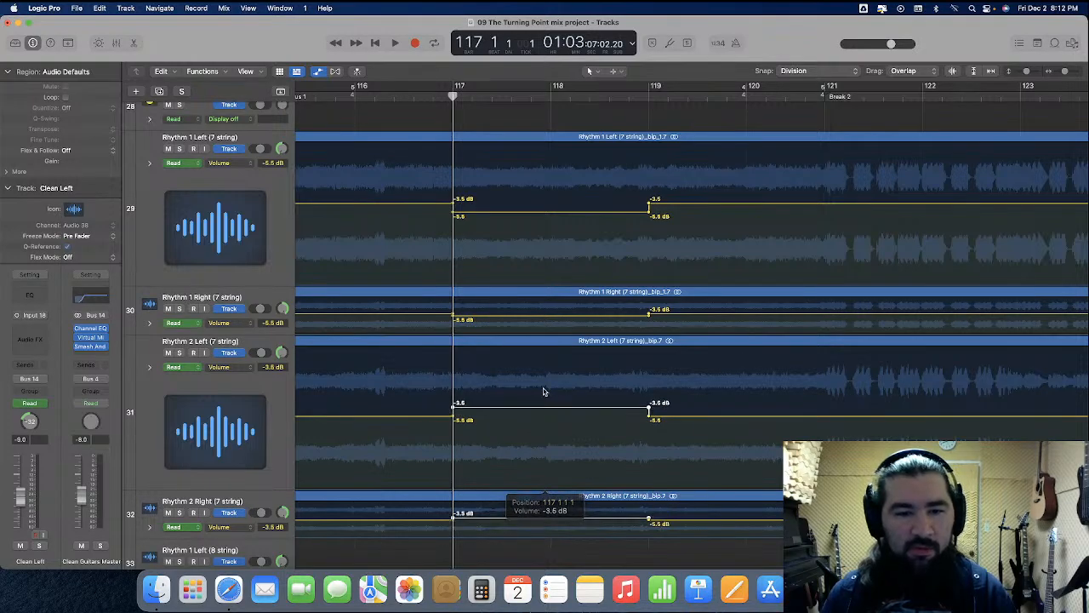
pyautogui.hscroll(-2, 543, 383)
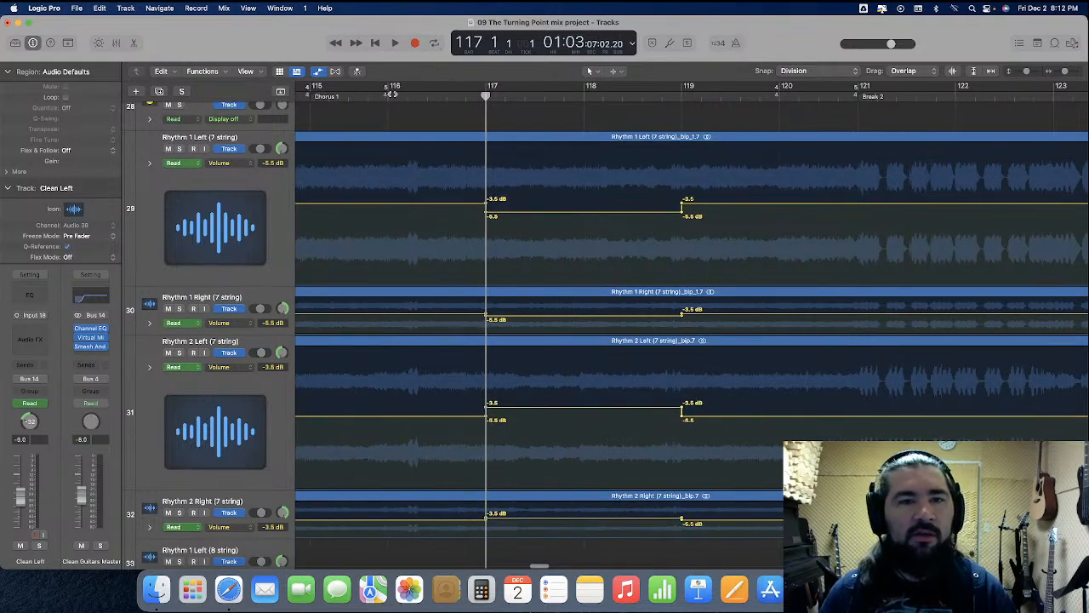
# Replay the song from about bar 116 and check the clean, acoustic and 7-string rhythm tracks through Verse 2 and Break 3
pyautogui.click(380, 94)
pyautogui.press('space')
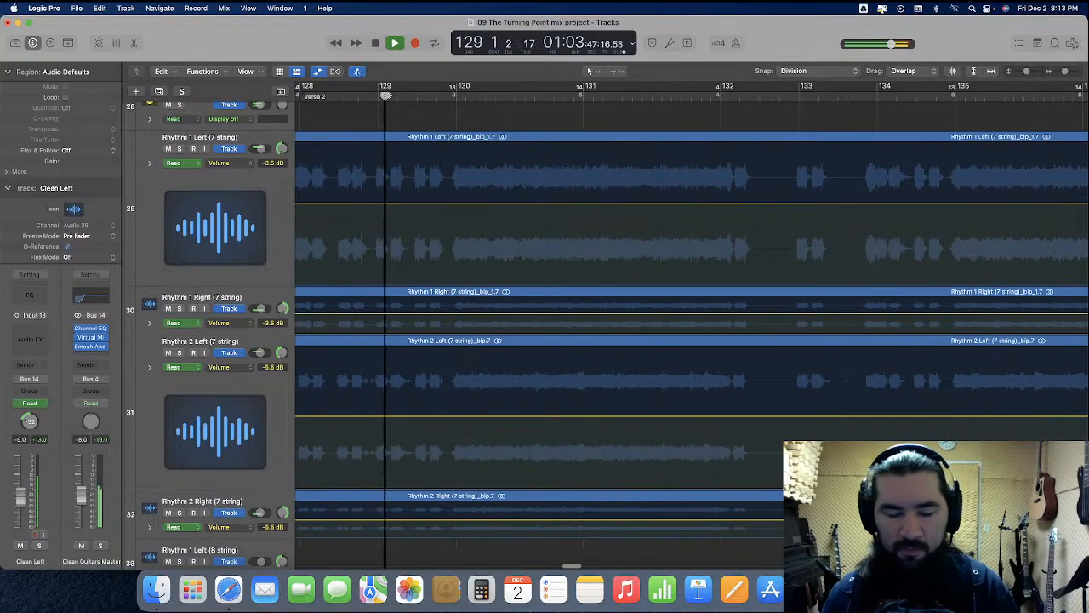
pyautogui.scroll(-4, 438, 349)
pyautogui.scroll(-10, 438, 350)
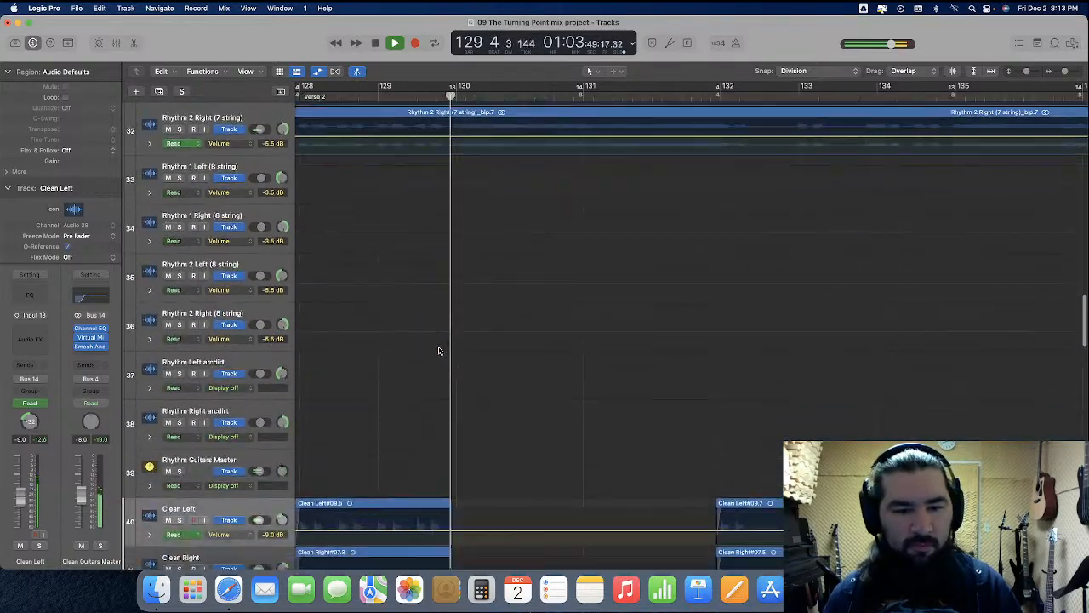
pyautogui.scroll(-1, 438, 350)
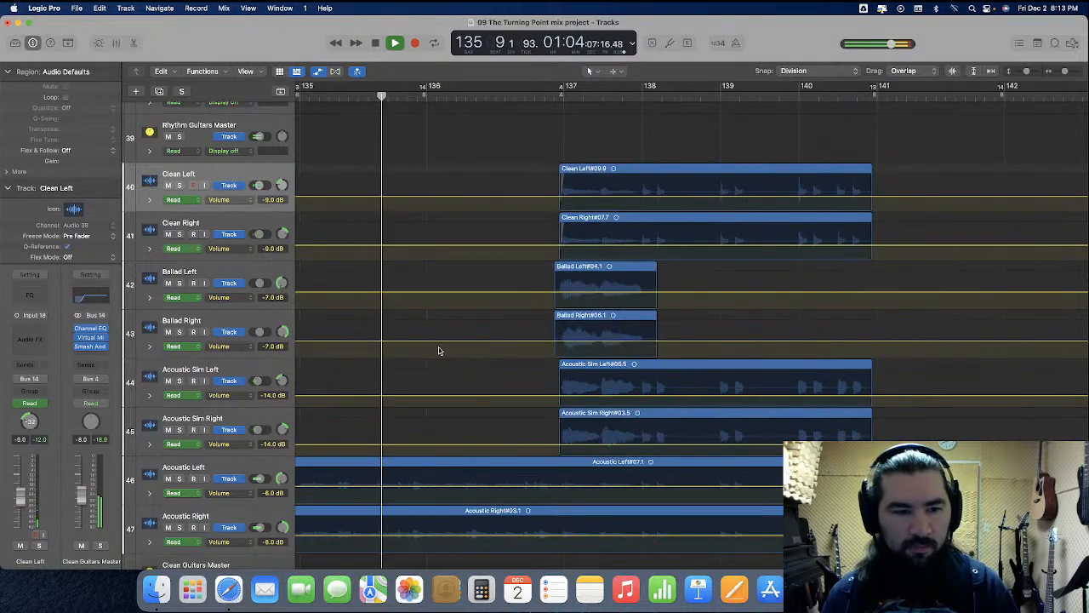
pyautogui.scroll(2, 440, 350)
pyautogui.scroll(8, 439, 350)
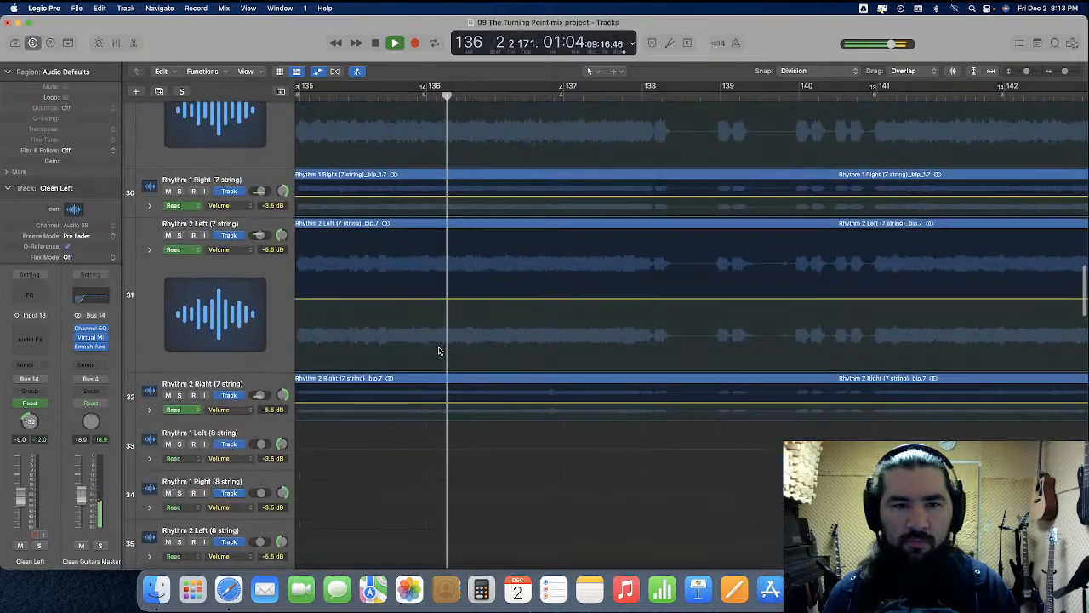
pyautogui.scroll(1, 439, 350)
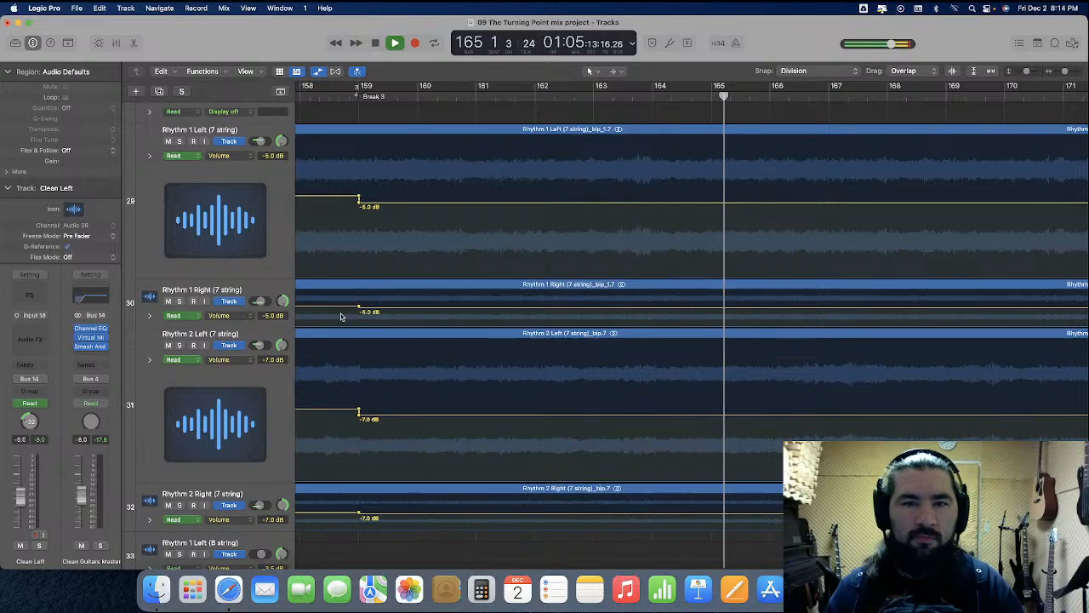
# Look over the guitar channel strips in the mixer during playback and close the mixer again
pyautogui.press('x')
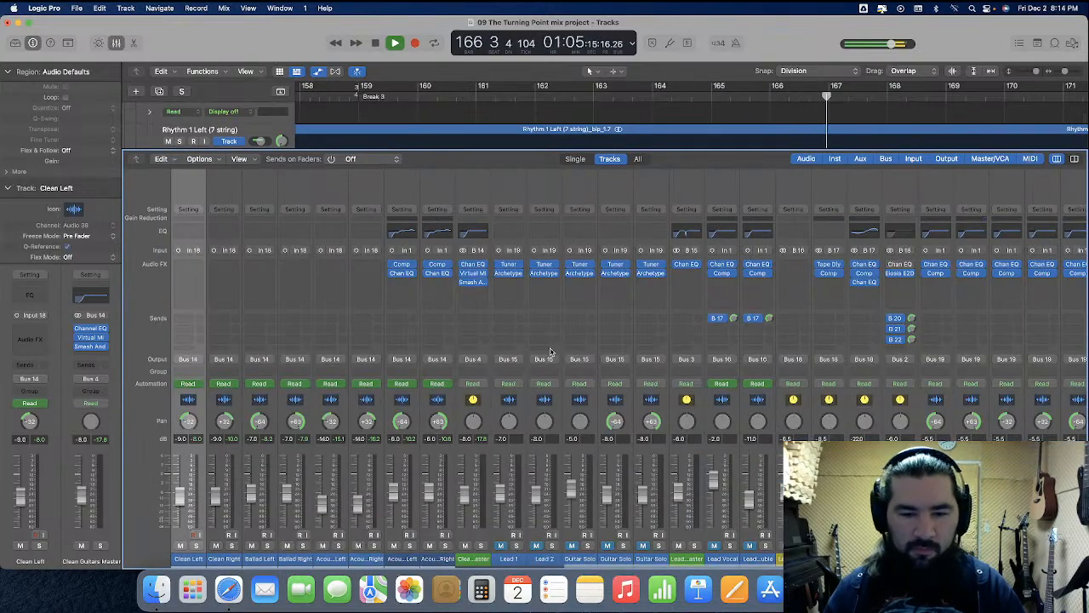
pyautogui.hscroll(-1, 541, 409)
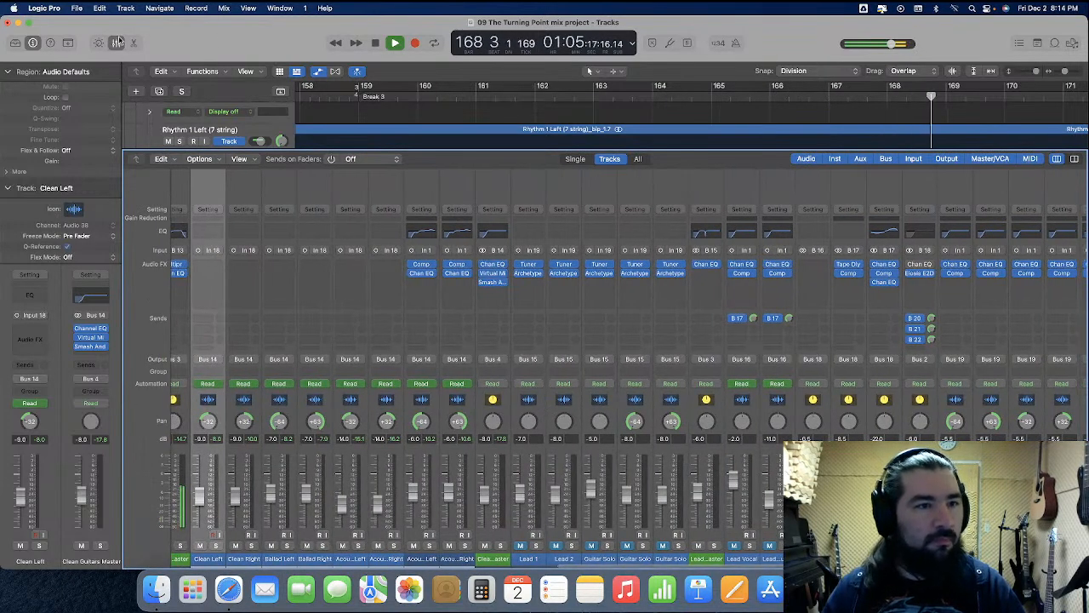
pyautogui.click(117, 43)
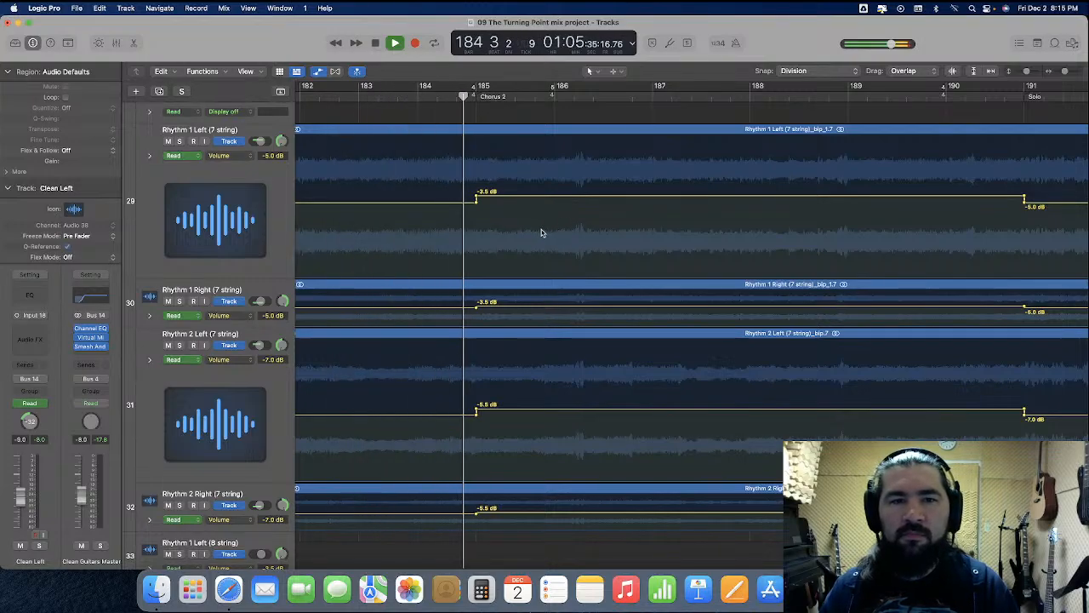
# Stop playback at Chorus 2, replay the passage from bar 175 to hear the 7-string rhythm guitars, and stop again
pyautogui.press('space')
pyautogui.hscroll(-10, 466, 153)
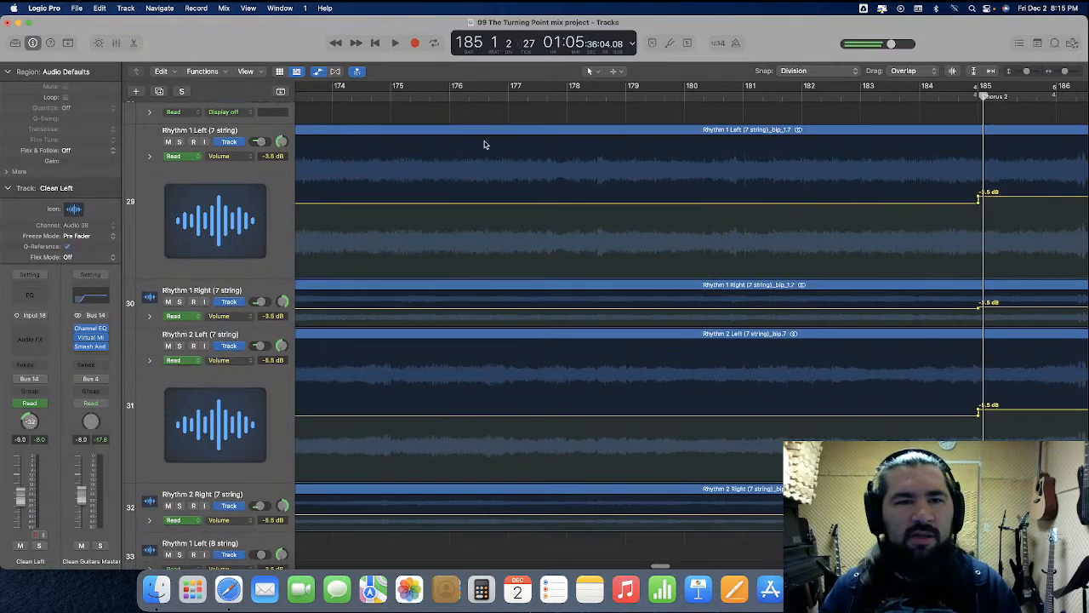
pyautogui.click(385, 96)
pyautogui.click(391, 96)
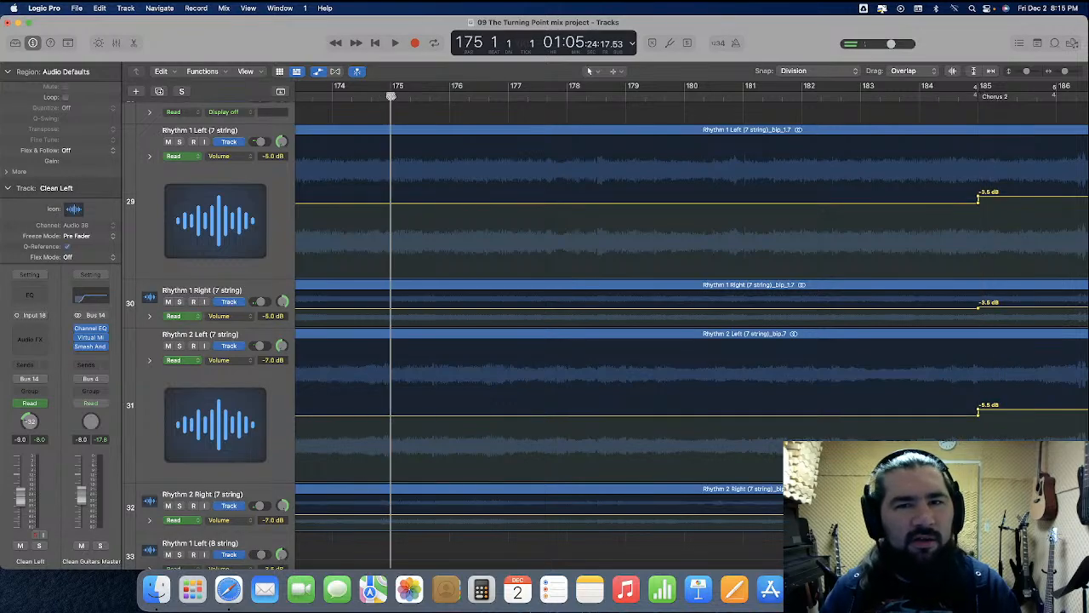
pyautogui.press('space')
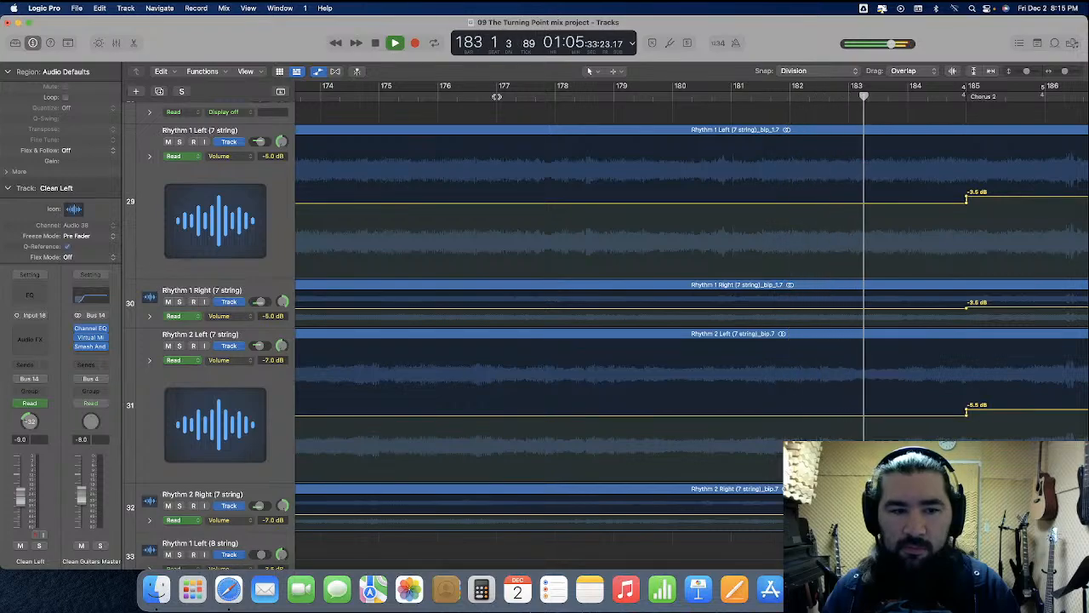
pyautogui.press('space')
# Marquee-select bars 177 to 184 on the 7-string rhythm tracks and set the Rhythm 1 Left and Right volume automation there to -7.0 dB
pyautogui.click(497, 96)
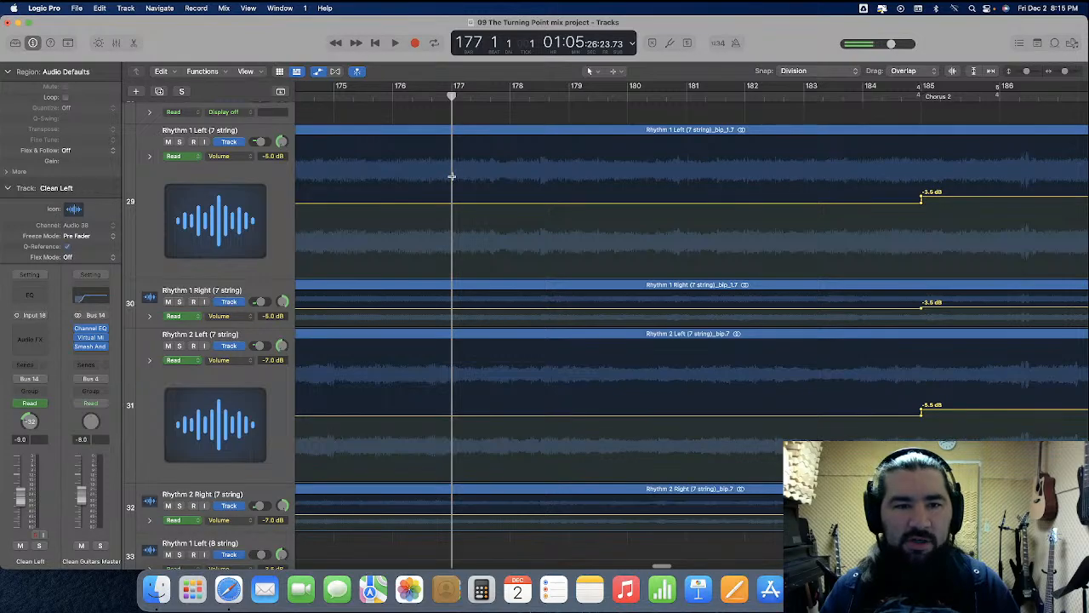
pyautogui.moveTo(451, 176); pyautogui.dragTo(862, 472)
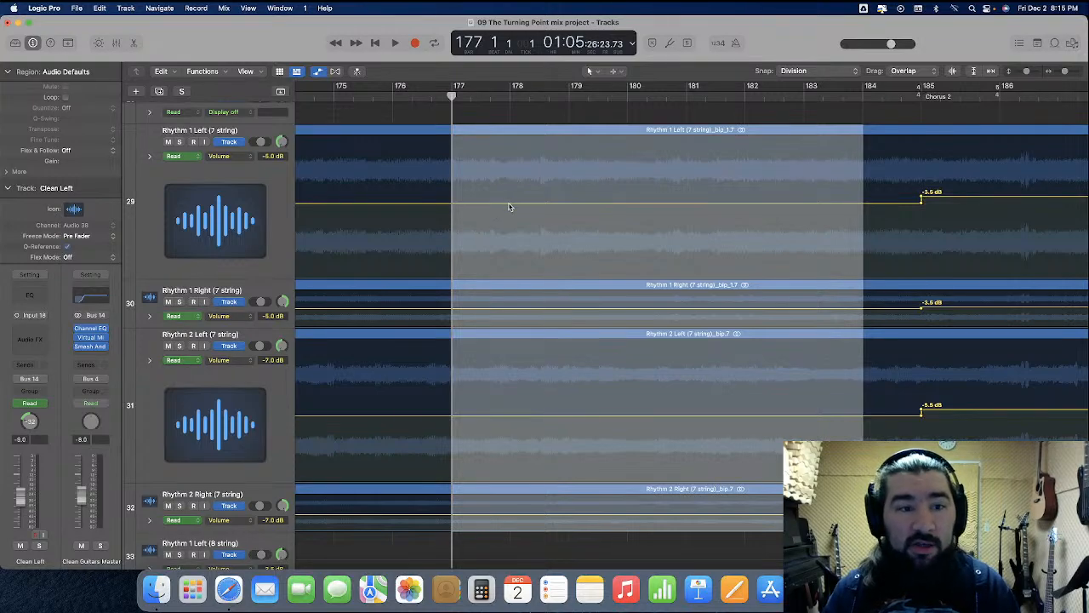
pyautogui.moveTo(509, 207)
pyautogui.mouseDown()
pyautogui.moveTo(509, 195)
pyautogui.moveTo(511, 217)
pyautogui.mouseUp()
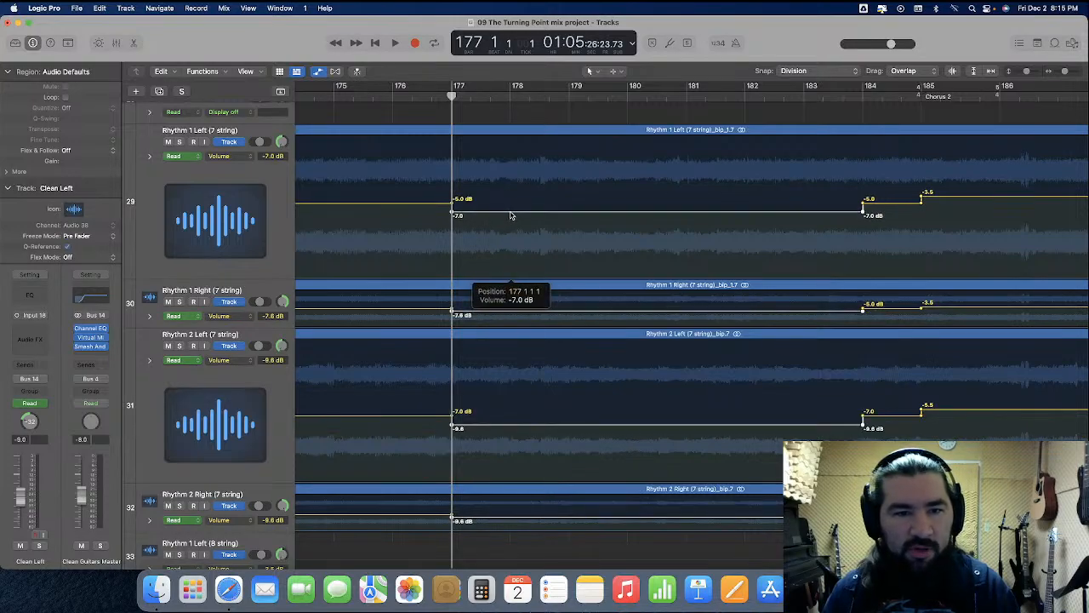
# Set the volume automation of Rhythm 2 Left and Right (7 string) between bars 177 and 184 to -5.0 dB and return the playhead to bar 175
pyautogui.moveTo(553, 422); pyautogui.dragTo(655, 525)
pyautogui.moveTo(560, 426); pyautogui.dragTo(560, 409)
pyautogui.press(',')
pyautogui.press(',')
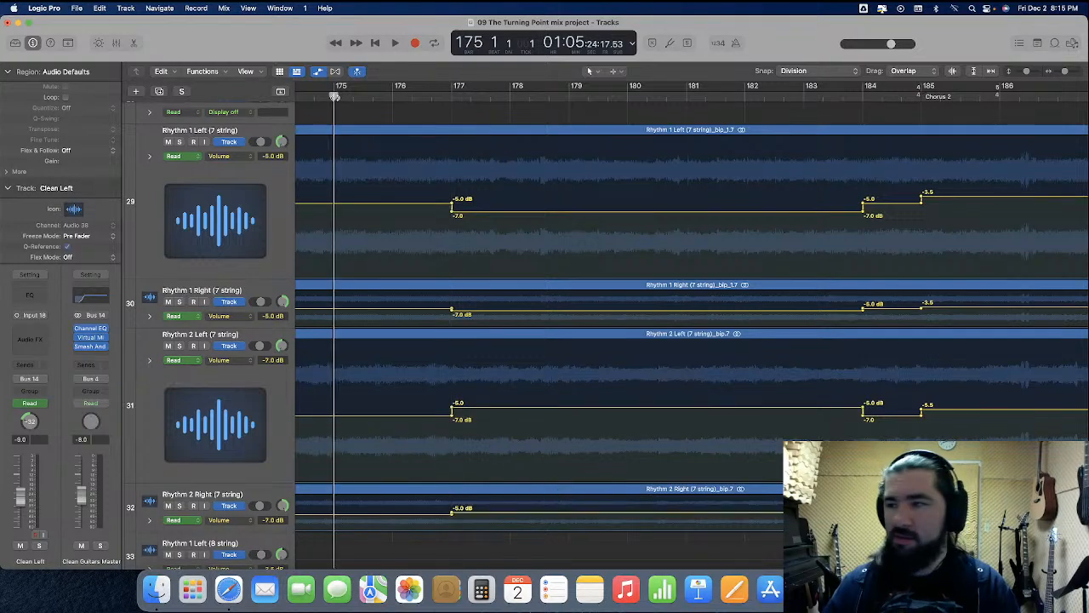
# Between bars 187 and 189, lower the Rhythm 1 (7 string) pair's volume automation and raise the Rhythm 2 (7 string) pair's
pyautogui.press('space')
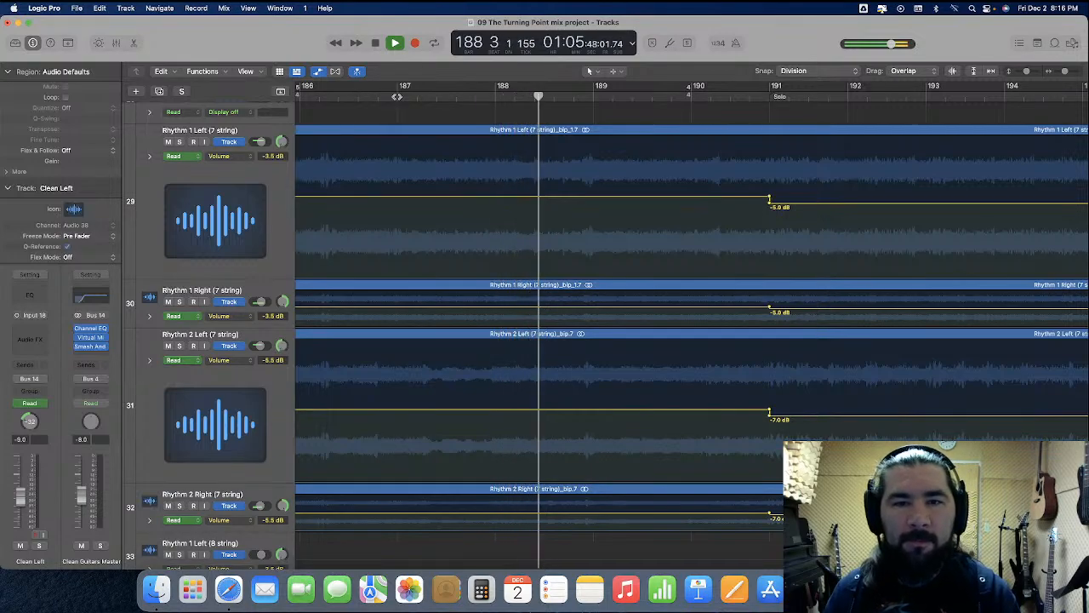
pyautogui.press('space')
pyautogui.click(396, 97)
pyautogui.hscroll(-2, 437, 185)
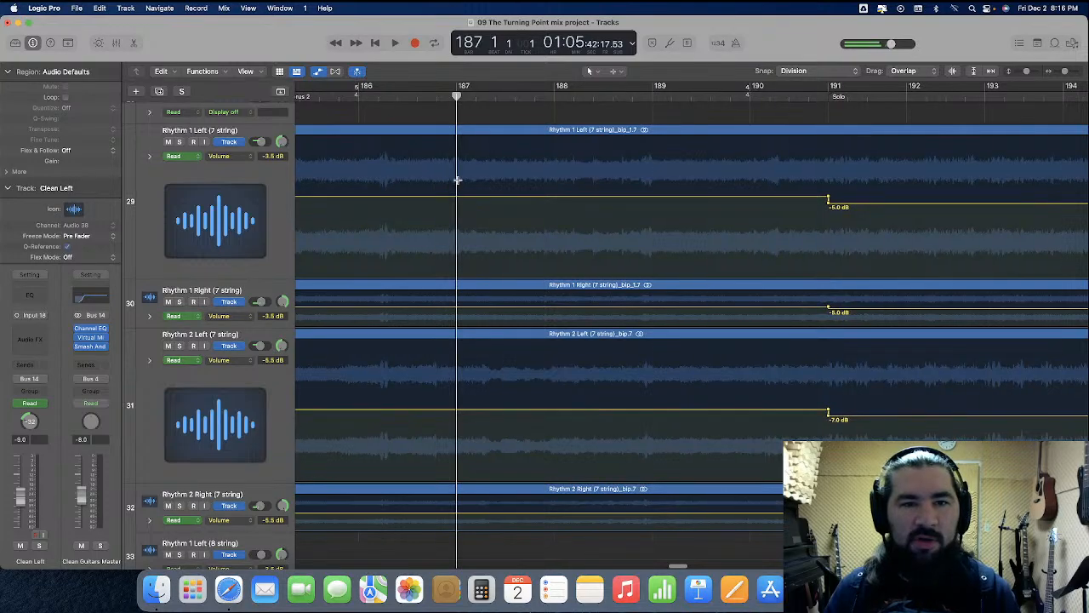
pyautogui.moveTo(456, 175); pyautogui.dragTo(652, 500)
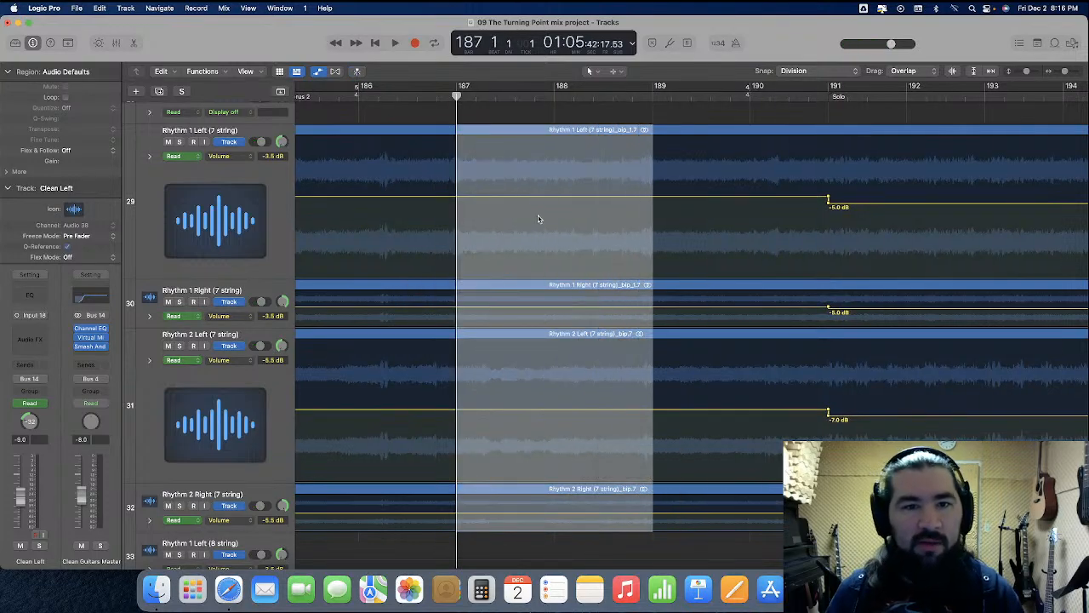
pyautogui.moveTo(527, 201); pyautogui.dragTo(528, 209)
pyautogui.moveTo(529, 400); pyautogui.dragTo(590, 517)
pyautogui.click(540, 438)
pyautogui.moveTo(534, 420); pyautogui.dragTo(525, 395)
# Play the mix from about bar 186 and check the channel levels in the mixer
pyautogui.click(360, 104)
pyautogui.press('space')
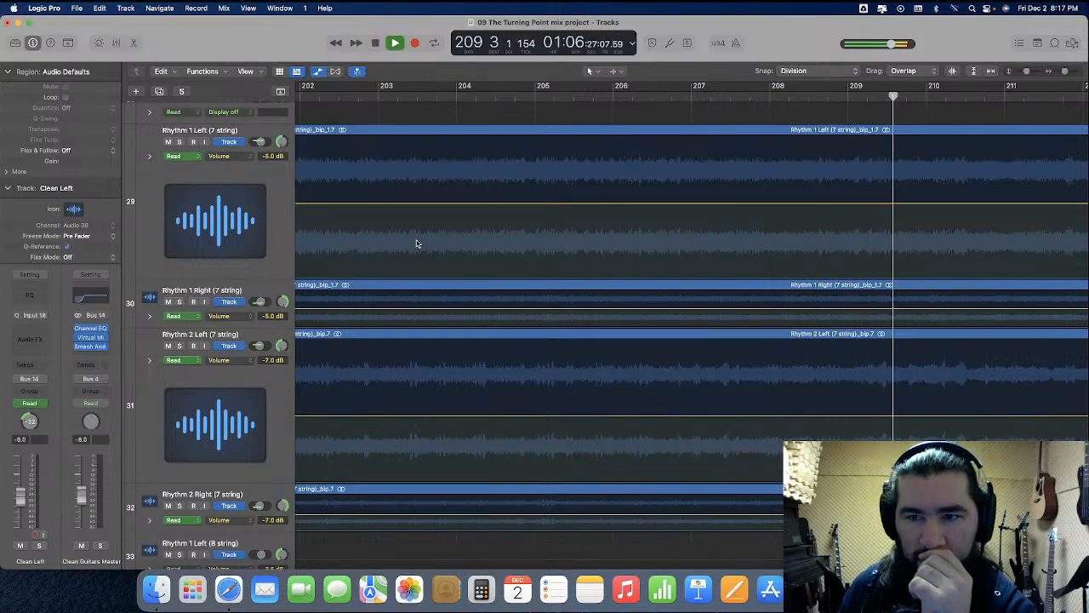
pyautogui.click(116, 43)
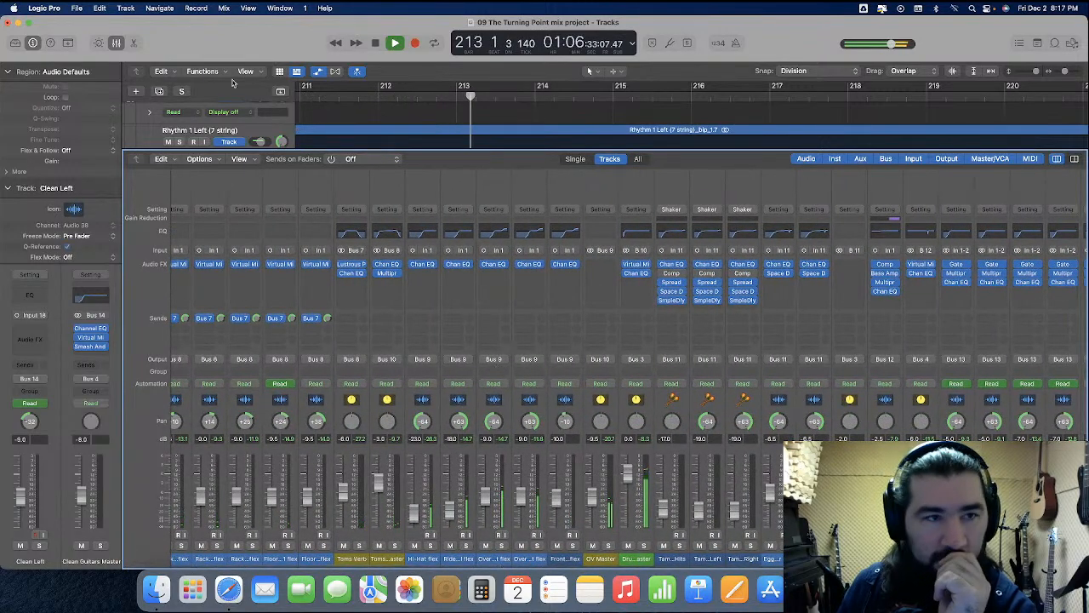
pyautogui.click(114, 43)
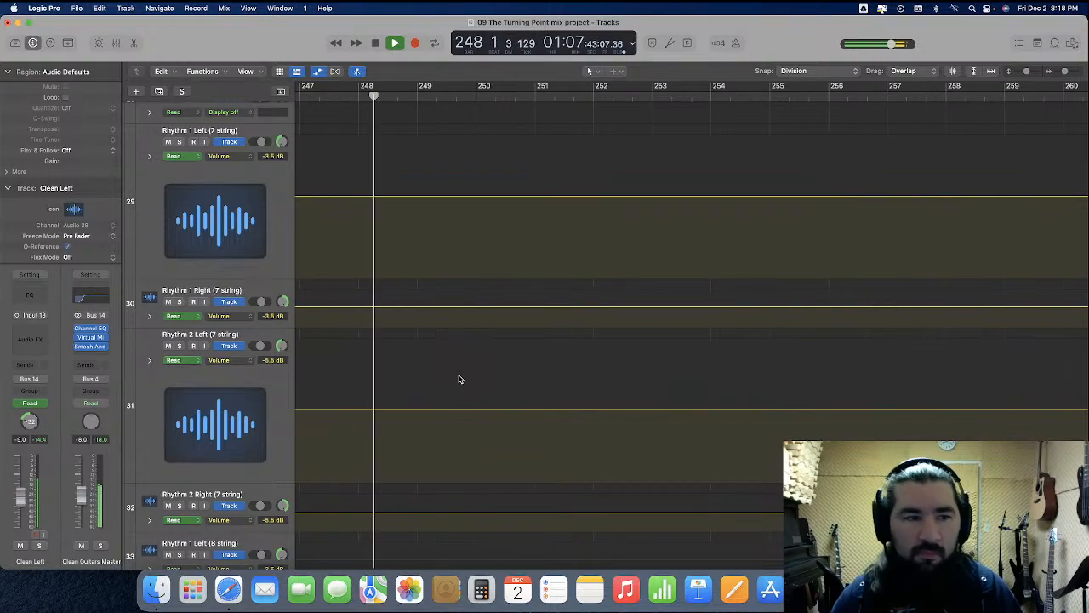
# Check the Rim Clicks channel strip during playback and select the Rhythm 1 Left (7 string) track
pyautogui.scroll(15, 306, 305)
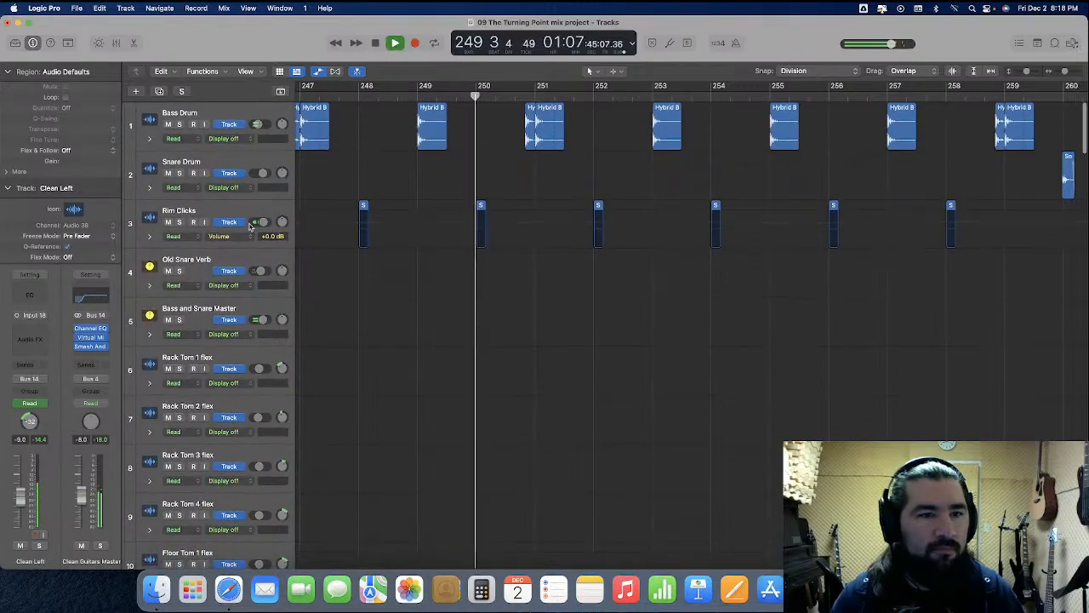
pyautogui.click(224, 205)
pyautogui.scroll(-5, 224, 205)
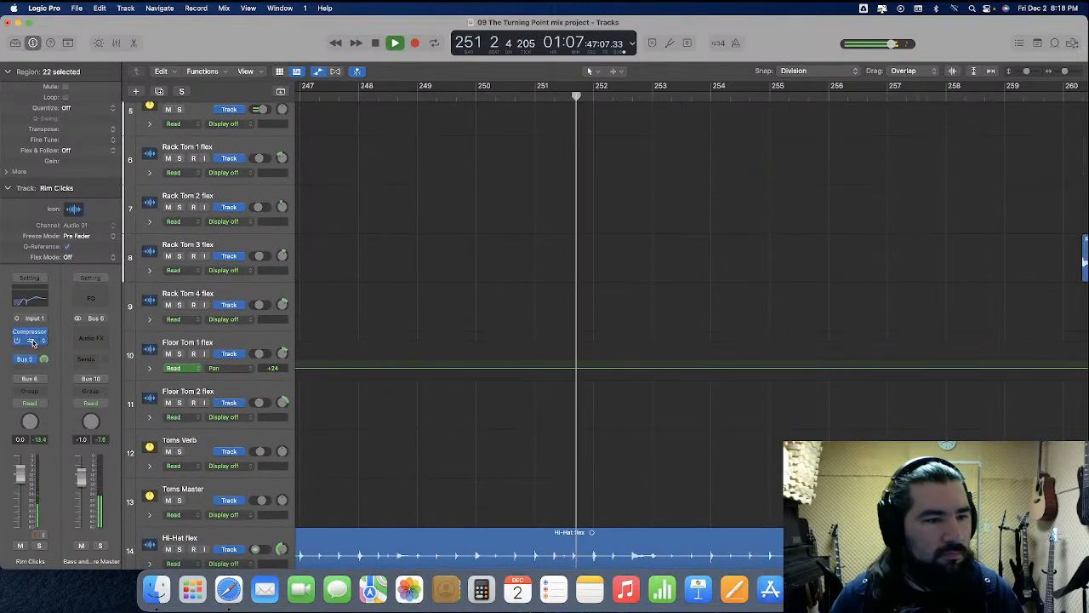
pyautogui.scroll(-20, 294, 330)
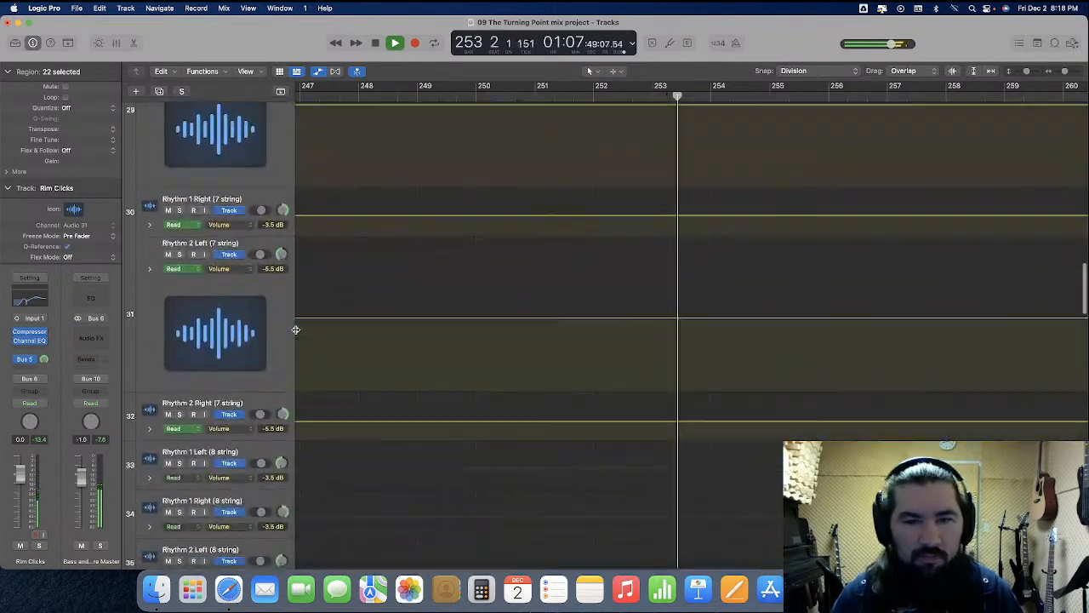
pyautogui.scroll(5, 294, 331)
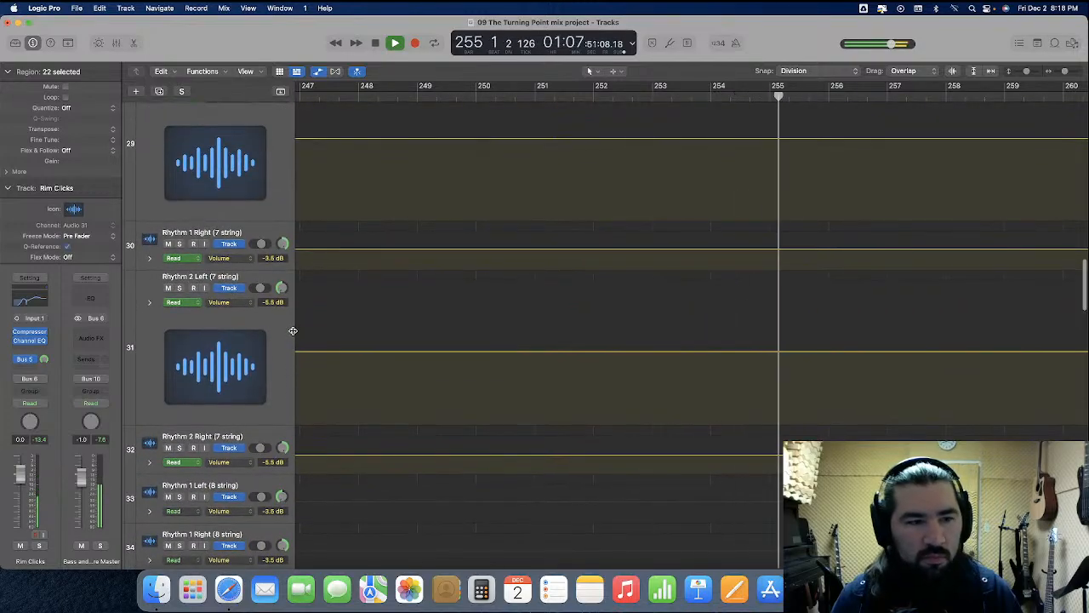
pyautogui.scroll(1, 292, 331)
pyautogui.click(281, 247)
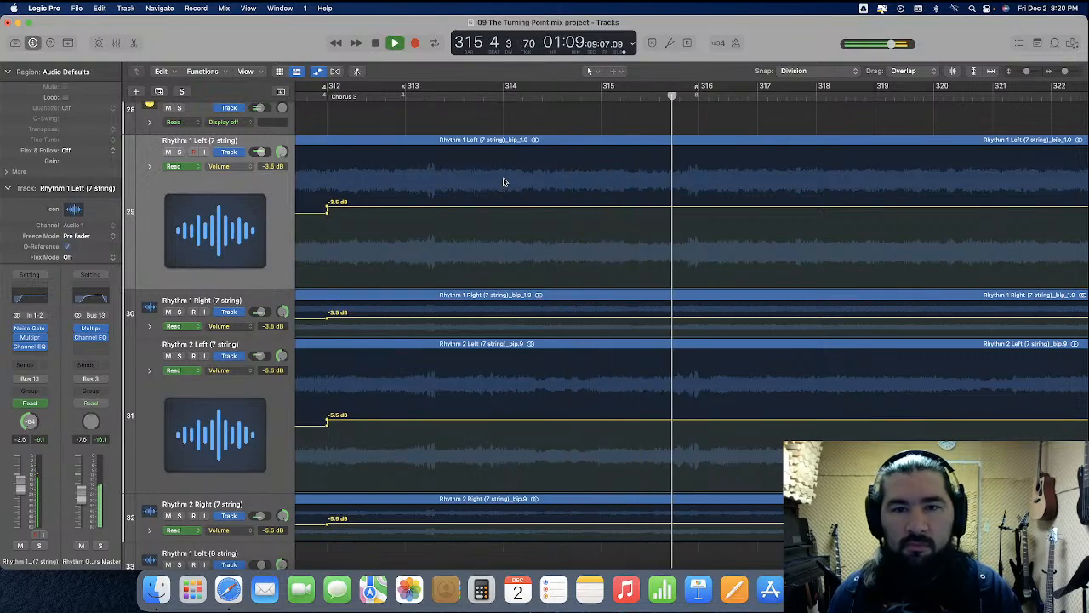
# Between bars 314 and 316, set the volume automation to -5.5 dB for the Rhythm 1 (7 string) pair and -3.5 dB for the Rhythm 2 pair
pyautogui.press('space')
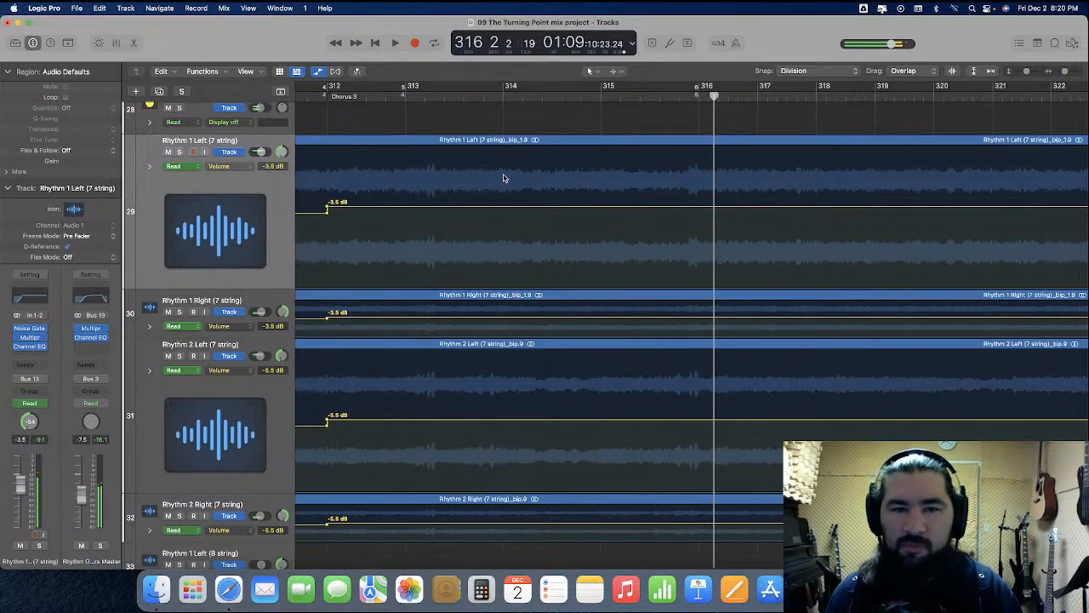
pyautogui.moveTo(503, 172); pyautogui.dragTo(700, 511)
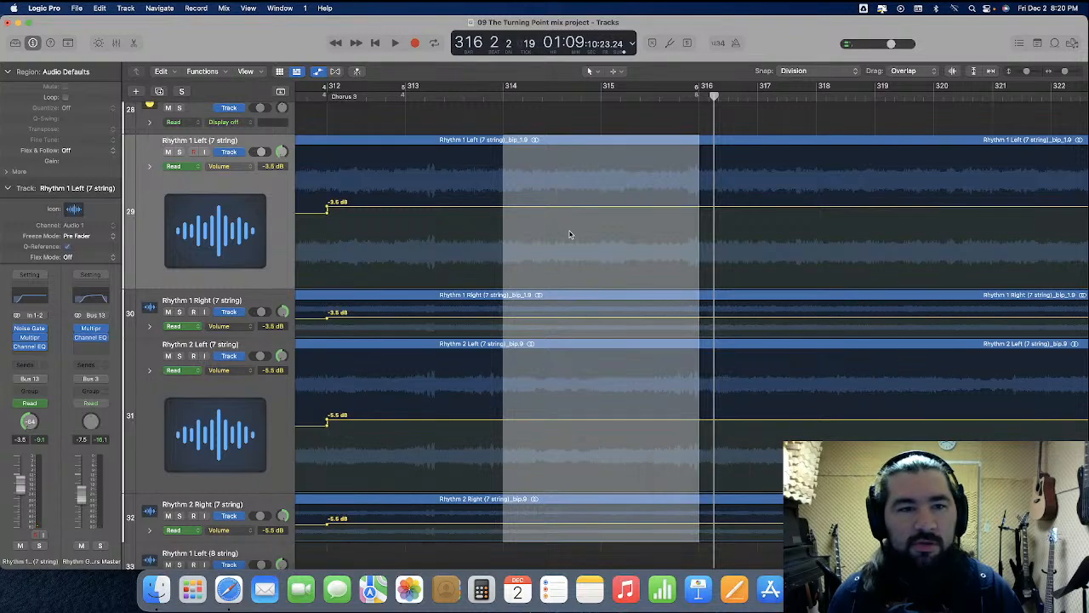
pyautogui.moveTo(569, 211); pyautogui.dragTo(568, 215)
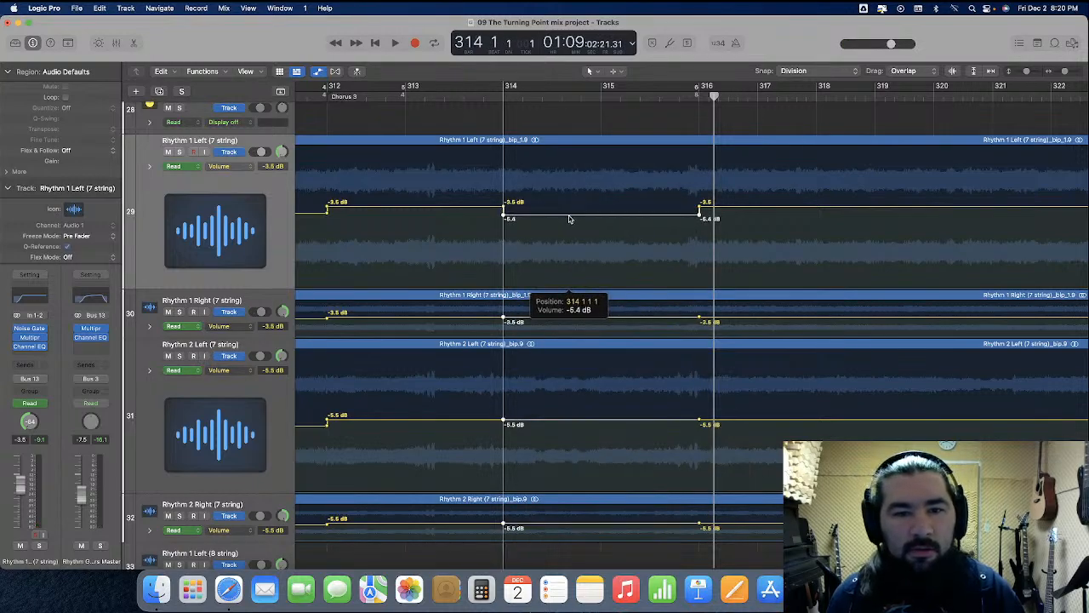
pyautogui.moveTo(570, 220); pyautogui.dragTo(571, 220)
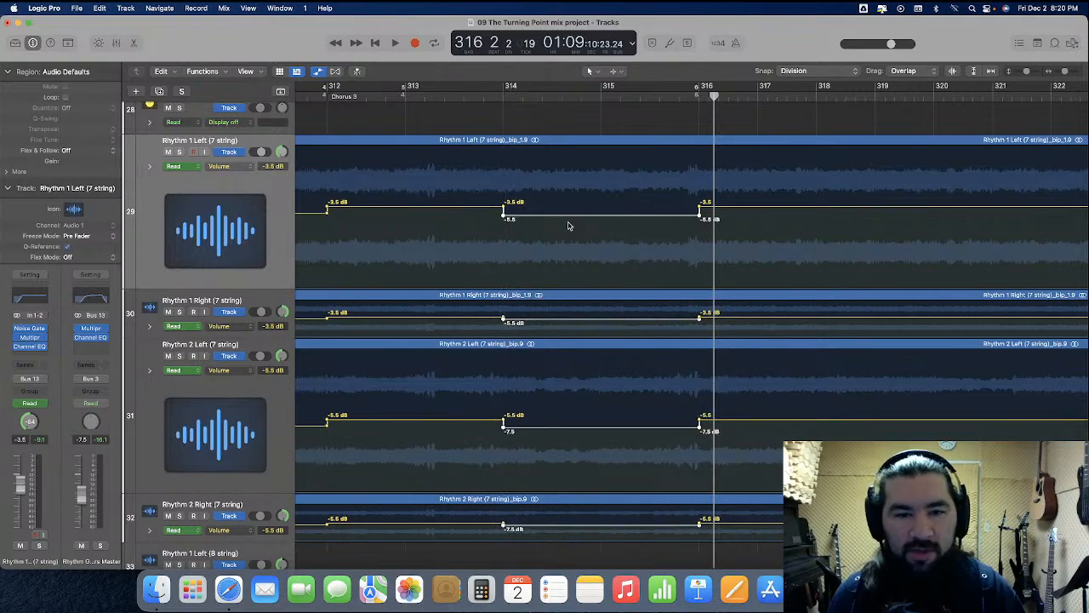
pyautogui.moveTo(563, 408)
pyautogui.mouseDown()
pyautogui.moveTo(620, 527)
pyautogui.moveTo(569, 398)
pyautogui.moveTo(576, 426)
pyautogui.moveTo(576, 413)
pyautogui.mouseUp()
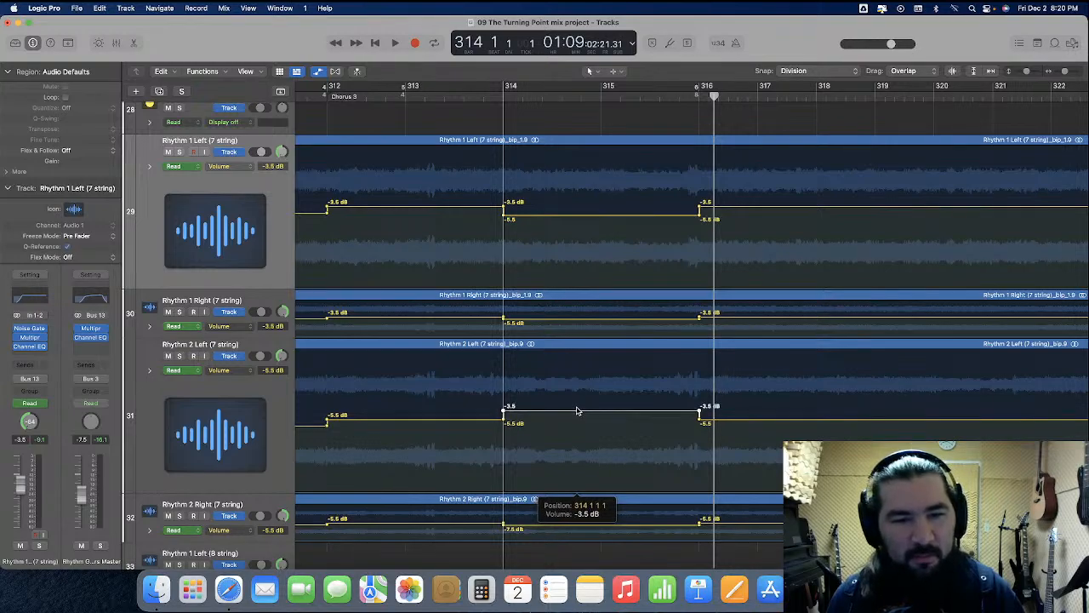
pyautogui.moveTo(576, 411); pyautogui.dragTo(576, 411)
# Play the mix from just before bar 314 through to the start of Solo 3
pyautogui.click(459, 94)
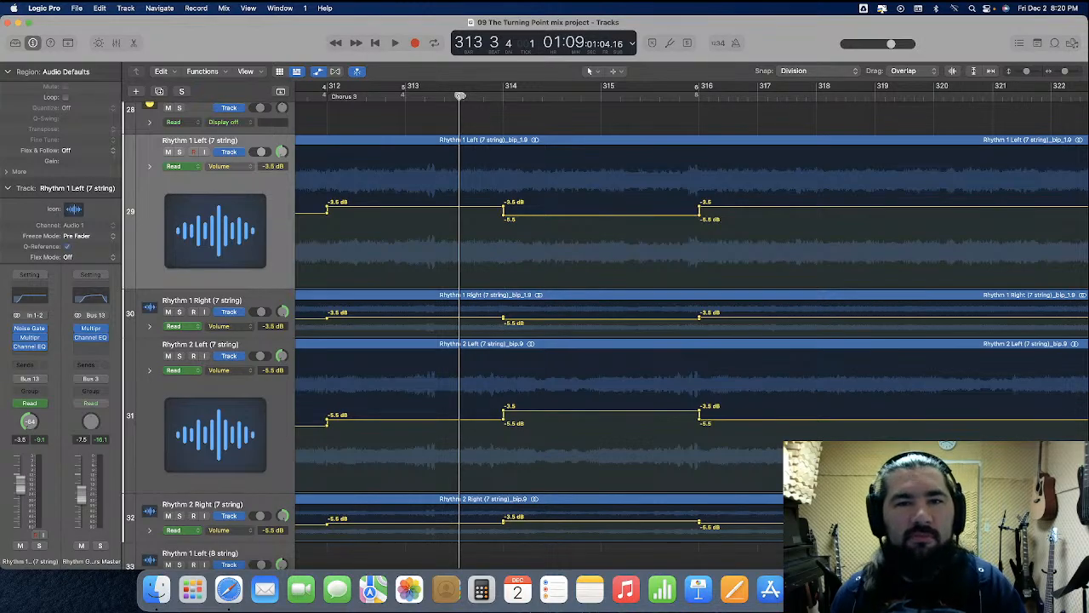
pyautogui.press('space')
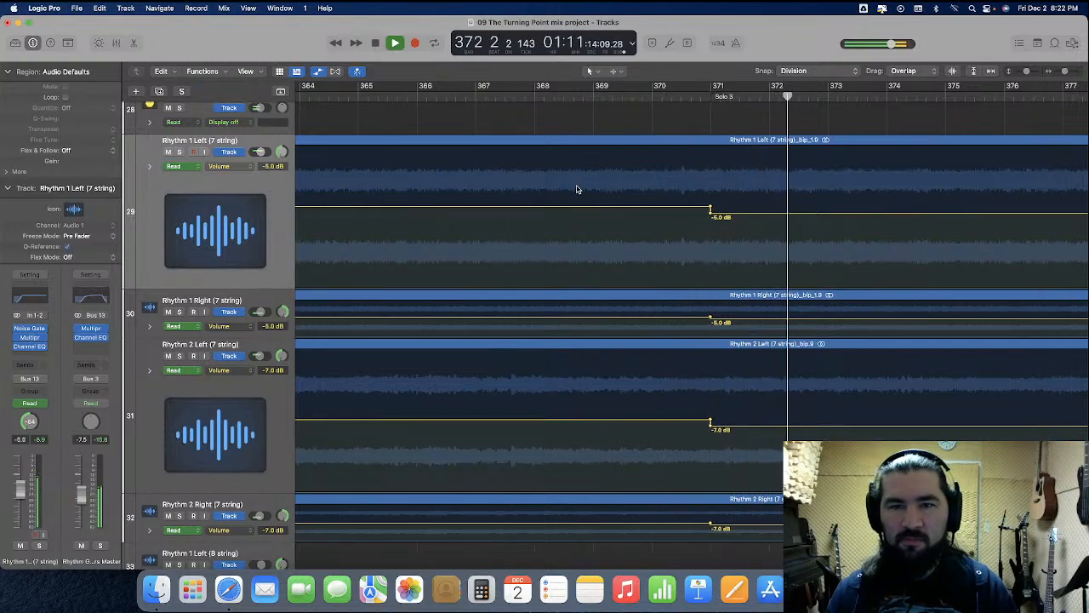
pyautogui.press('space')
# Listen to the Rhythm 2 Left and Right (7 string) tracks soloed from bar 357 into Solo 3, and unsolo them
pyautogui.hscroll(-10, 519, 181)
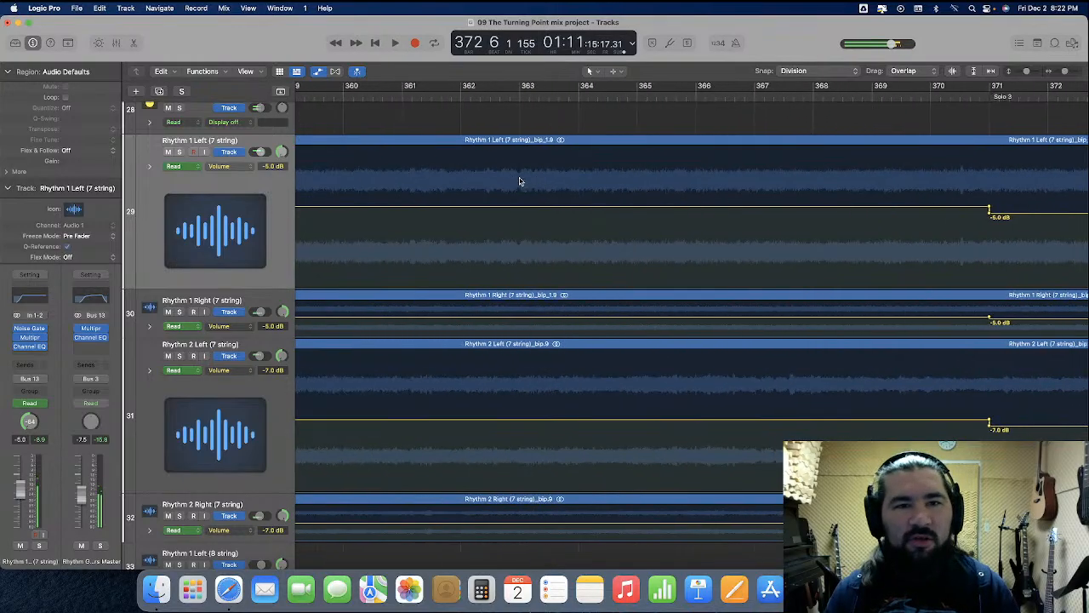
pyautogui.hscroll(-3, 515, 179)
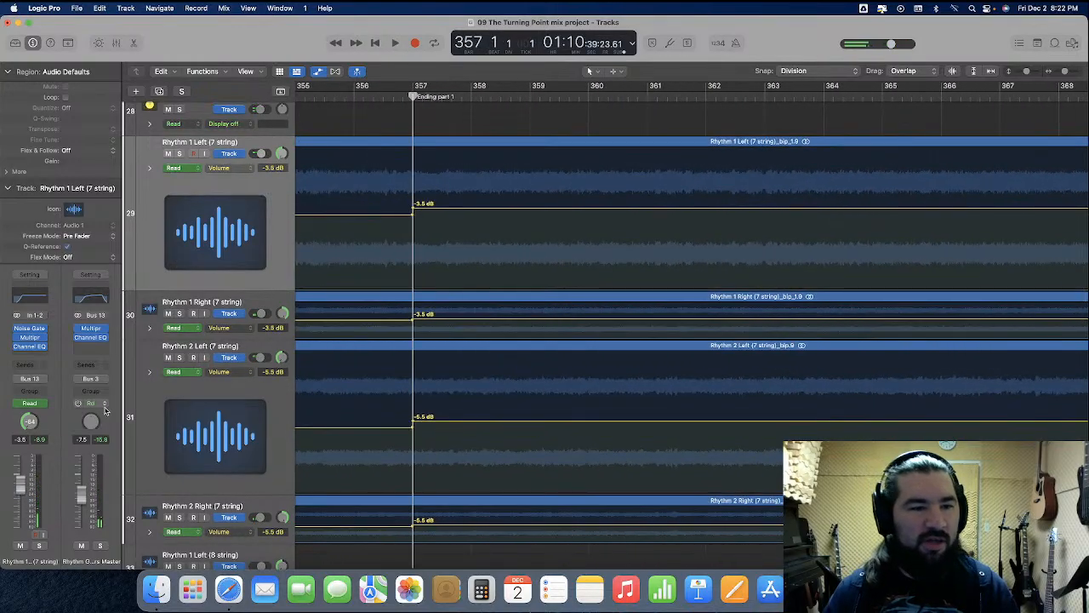
pyautogui.click(179, 358)
pyautogui.click(179, 518)
pyautogui.press('space')
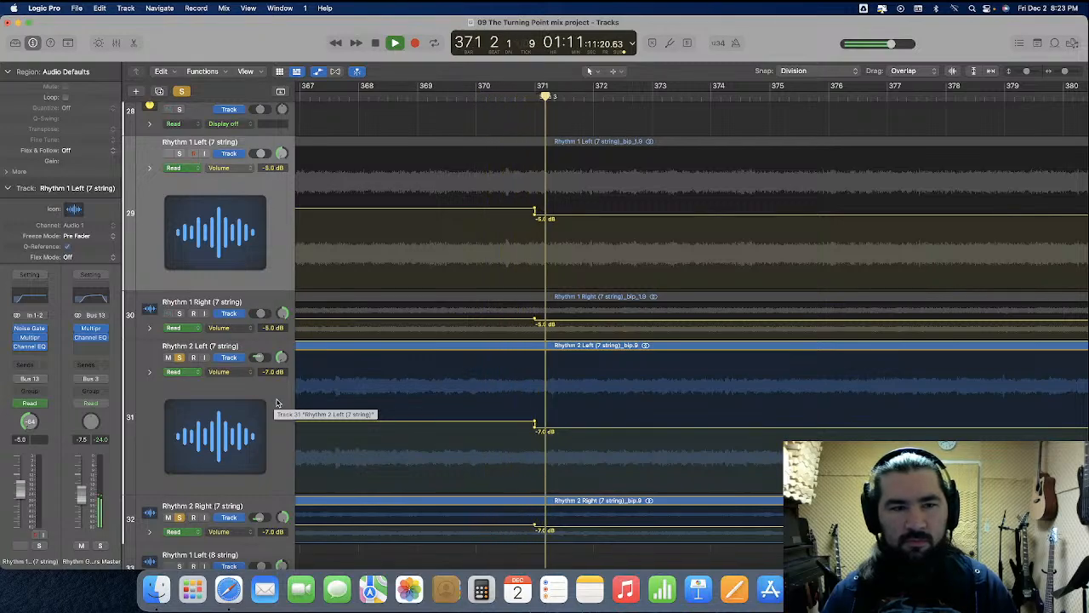
pyautogui.press('space')
pyautogui.click(179, 358)
pyautogui.click(179, 517)
# From bar 357, set the volume automation to -5.5 dB for the Rhythm 1 (7 string) pair and -3.5 dB for the Rhythm 2 pair
pyautogui.hscroll(-10, 637, 387)
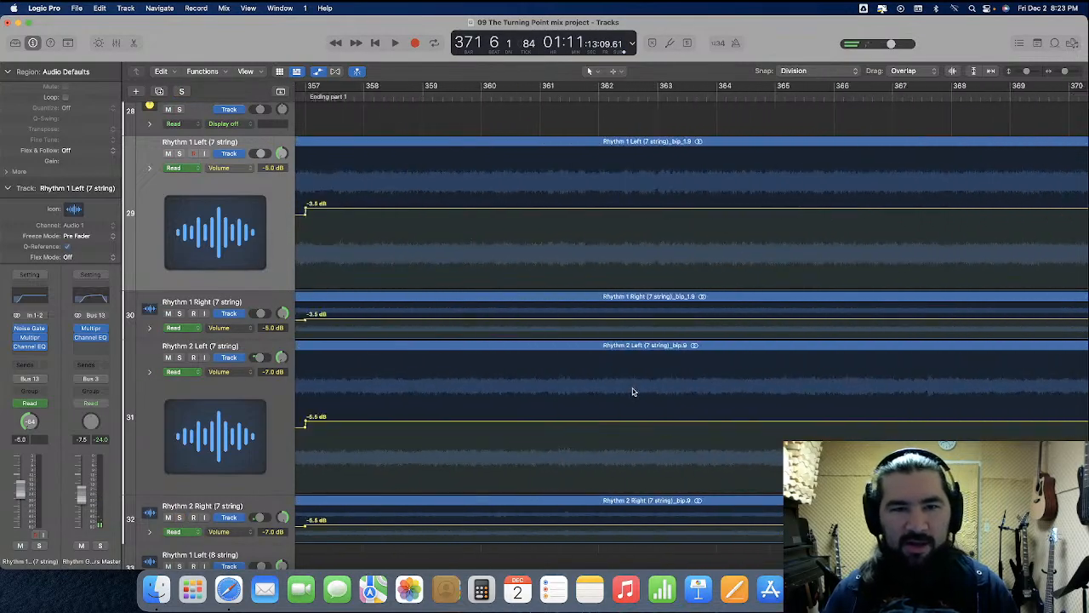
pyautogui.hscroll(-5, 632, 391)
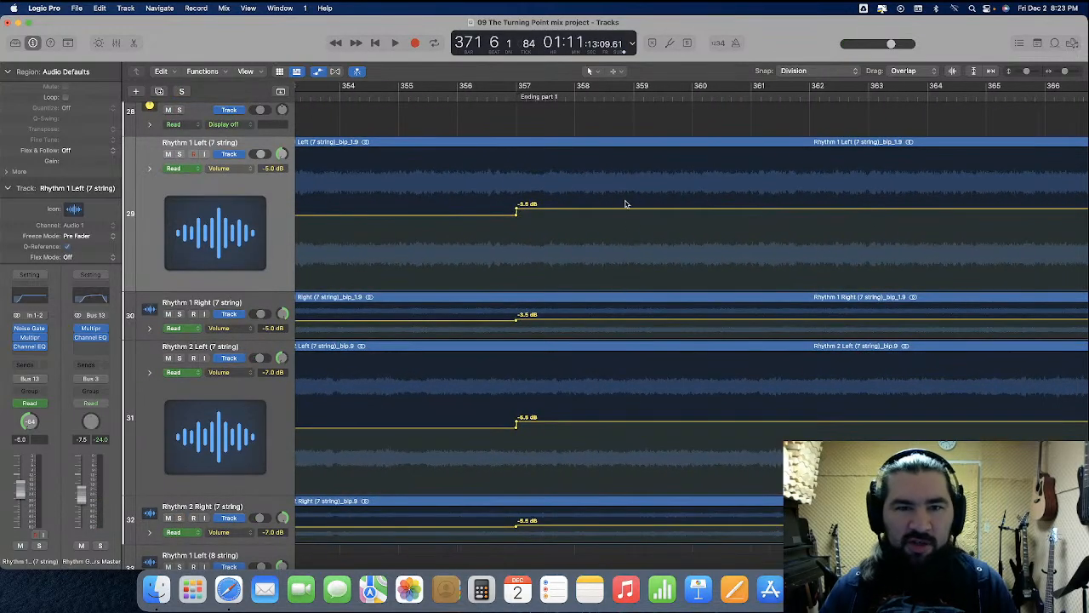
pyautogui.moveTo(621, 231); pyautogui.dragTo(670, 330)
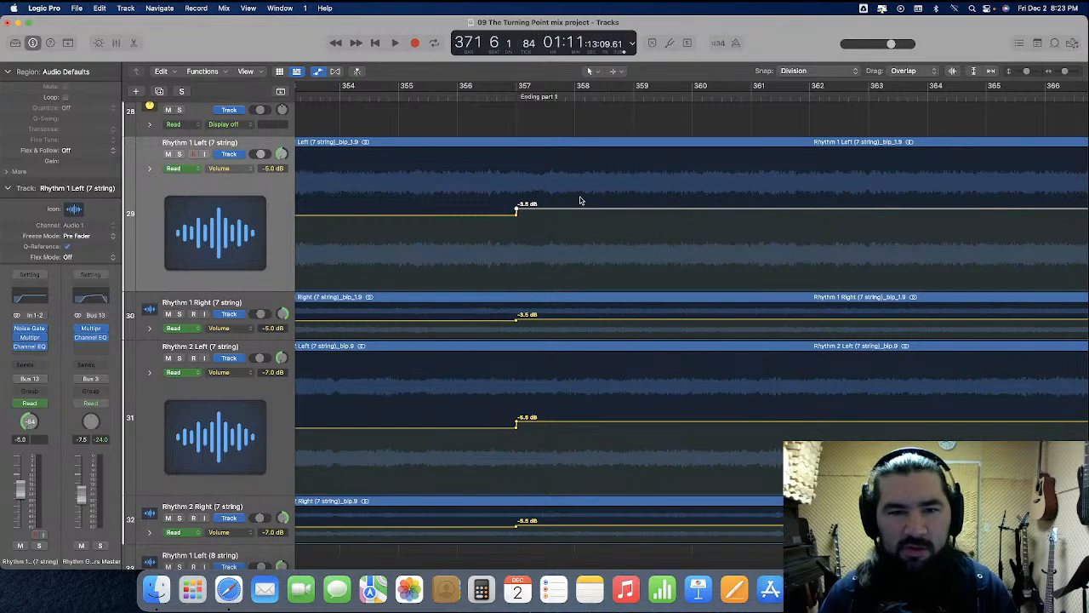
pyautogui.moveTo(578, 212); pyautogui.dragTo(578, 221)
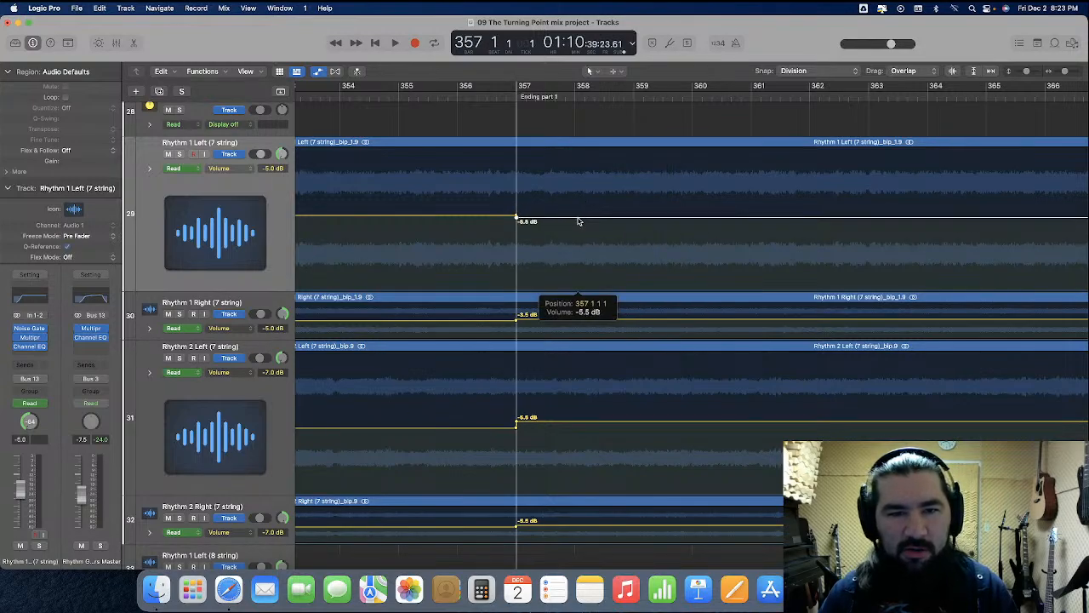
pyautogui.moveTo(588, 402); pyautogui.dragTo(650, 529)
pyautogui.moveTo(610, 424); pyautogui.dragTo(612, 414)
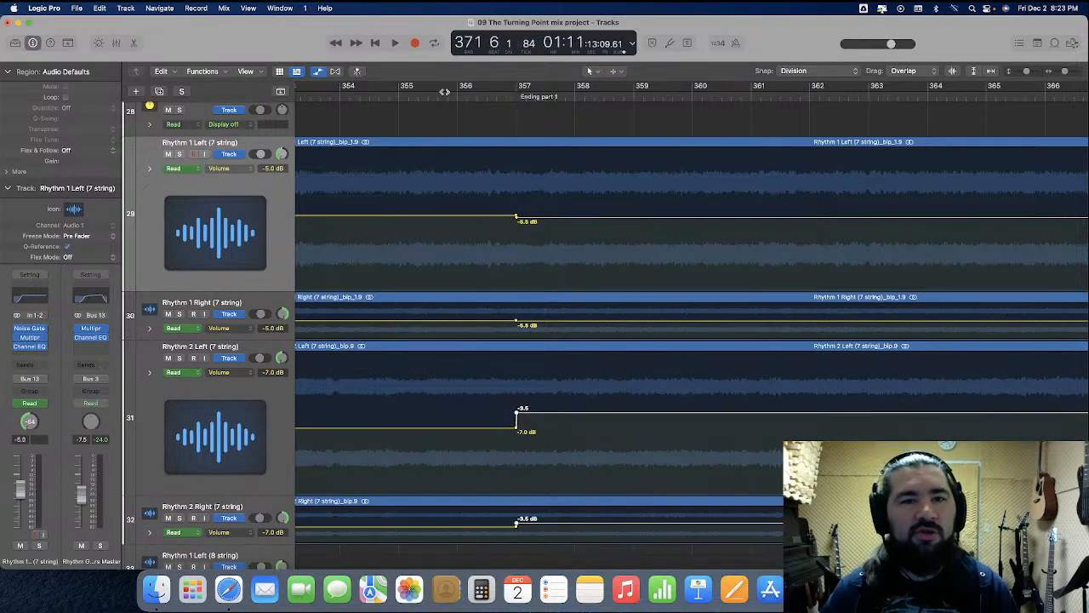
# While playing Ending part 1, fine-tune its volume automation to -6.0 dB for the Rhythm 1 (7 string) pair and -3.0 dB for the Rhythm 2 pair
pyautogui.press('space')
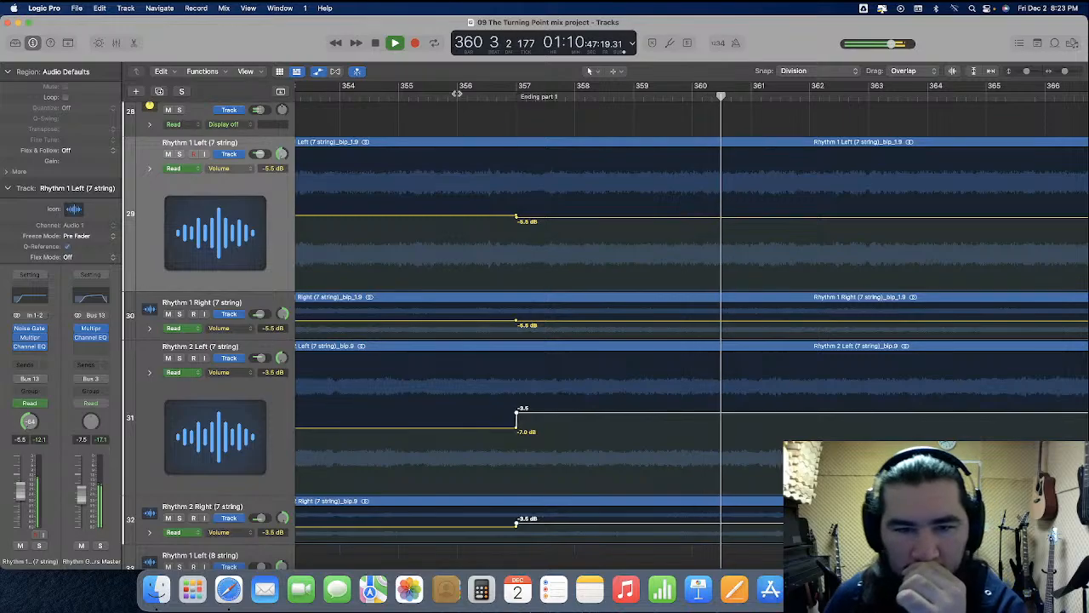
pyautogui.moveTo(601, 415); pyautogui.dragTo(601, 413)
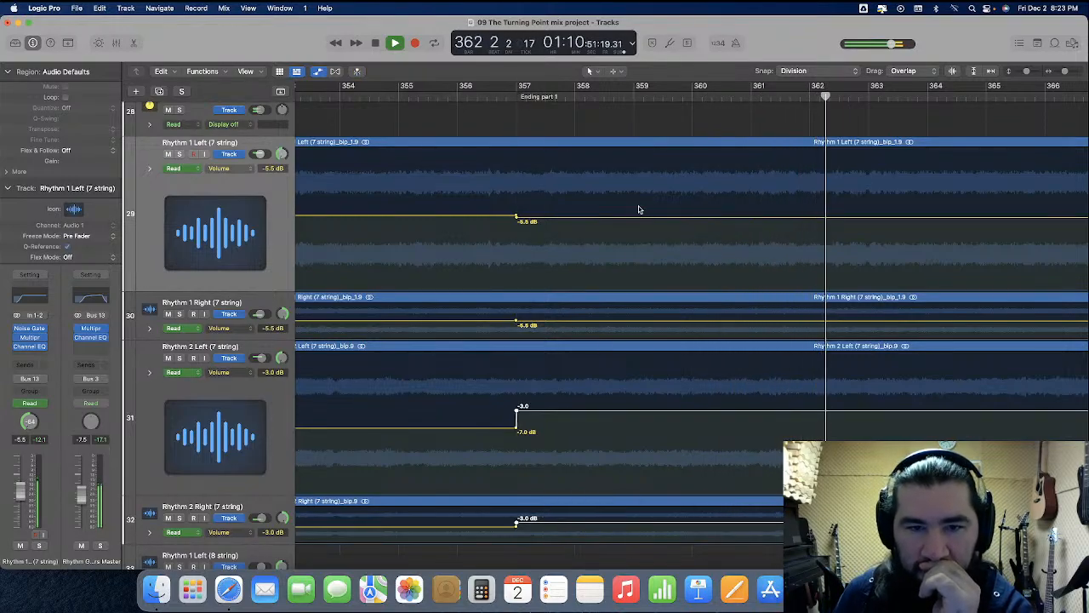
pyautogui.moveTo(593, 199); pyautogui.dragTo(653, 333)
pyautogui.moveTo(586, 220); pyautogui.dragTo(586, 223)
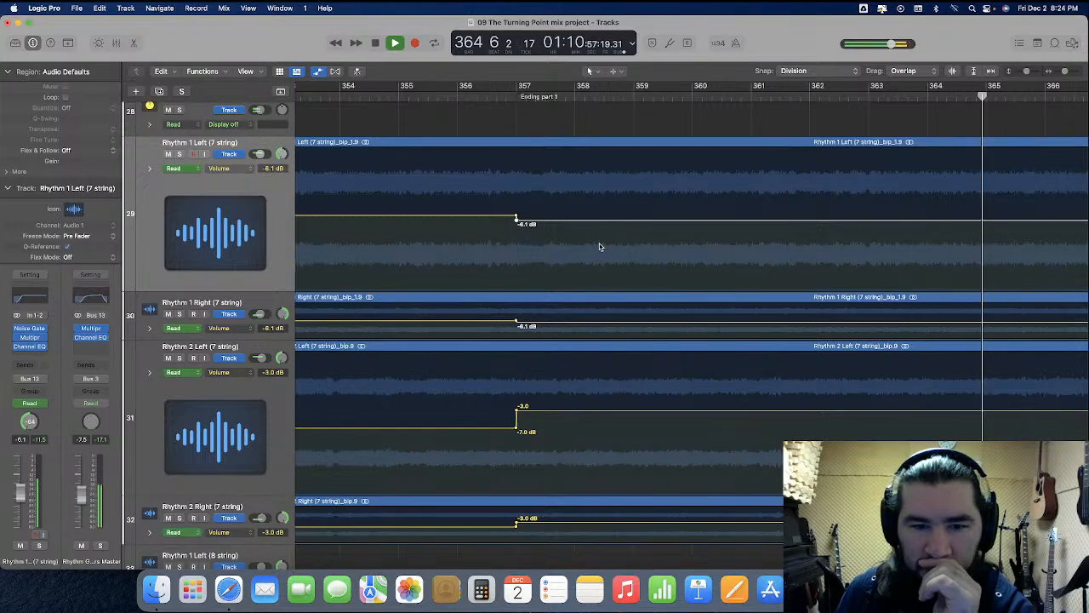
pyautogui.moveTo(603, 201); pyautogui.dragTo(698, 537)
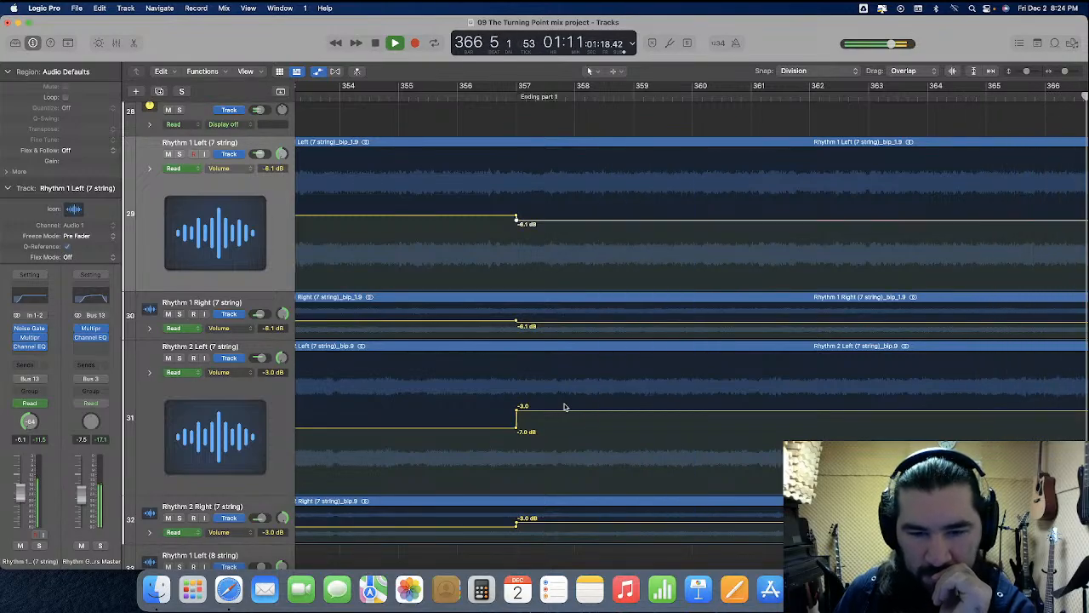
pyautogui.moveTo(568, 414); pyautogui.dragTo(626, 524)
pyautogui.moveTo(552, 412); pyautogui.dragTo(553, 412)
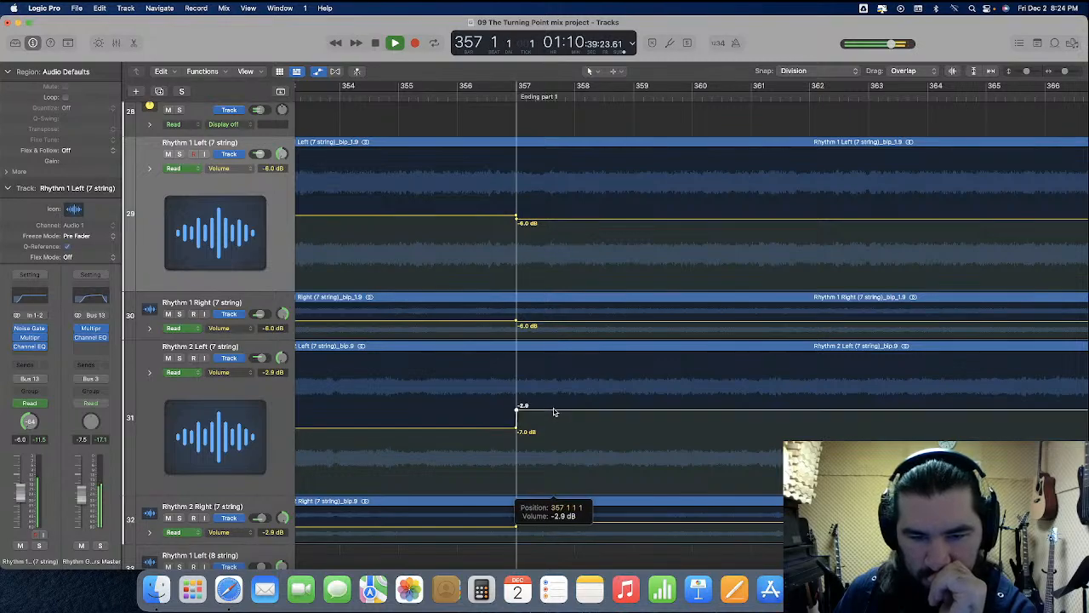
pyautogui.moveTo(553, 413); pyautogui.dragTo(556, 413)
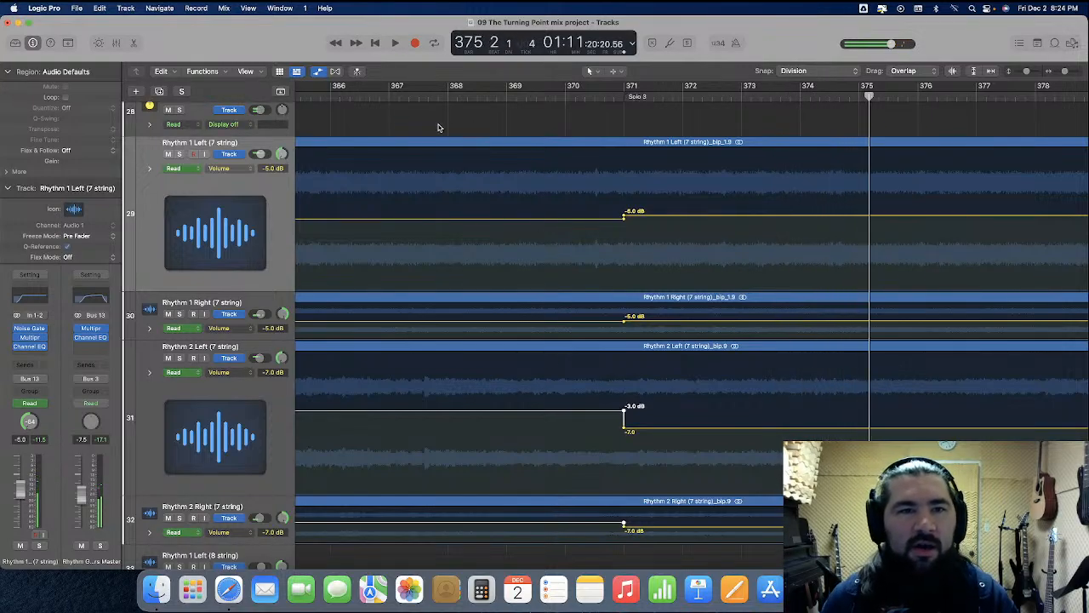
# Replay the passage leading into Solo 3 from bar 366 and again from about bar 364
pyautogui.click(331, 96)
pyautogui.press('space')
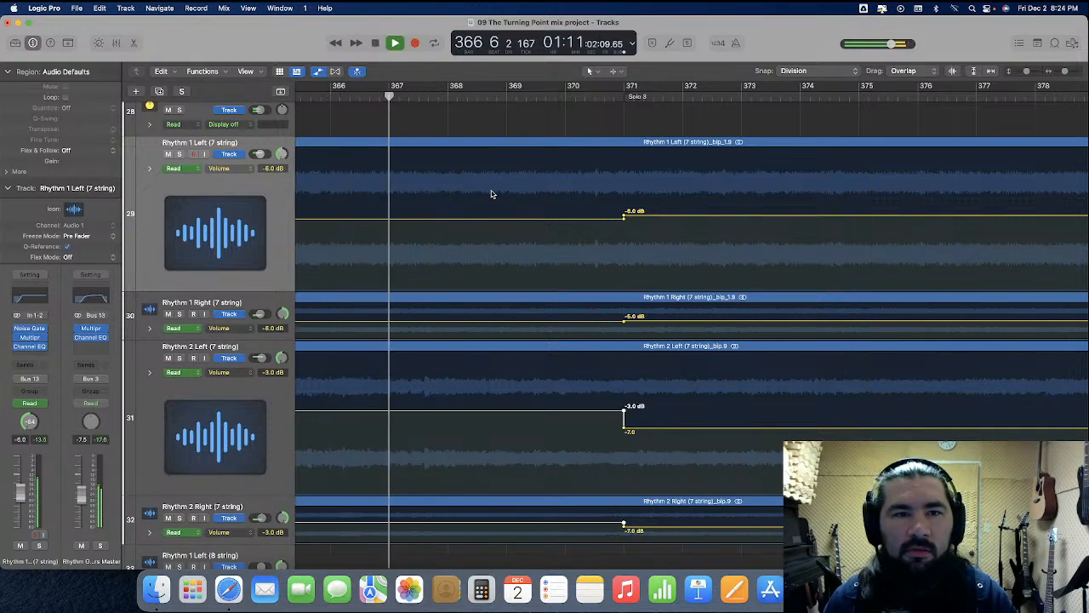
pyautogui.hscroll(-5, 492, 195)
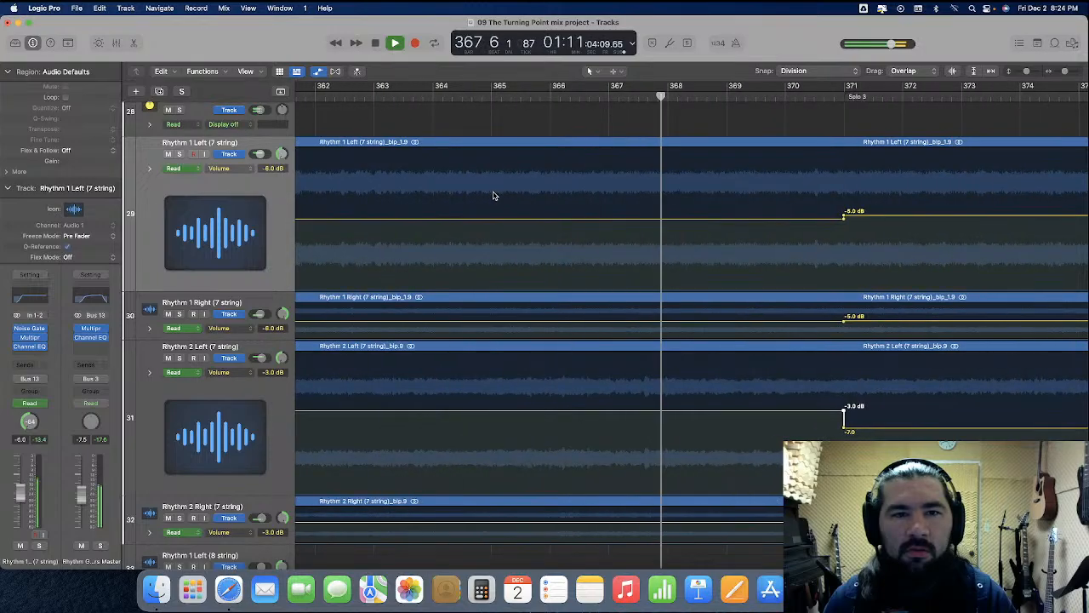
pyautogui.click(460, 95)
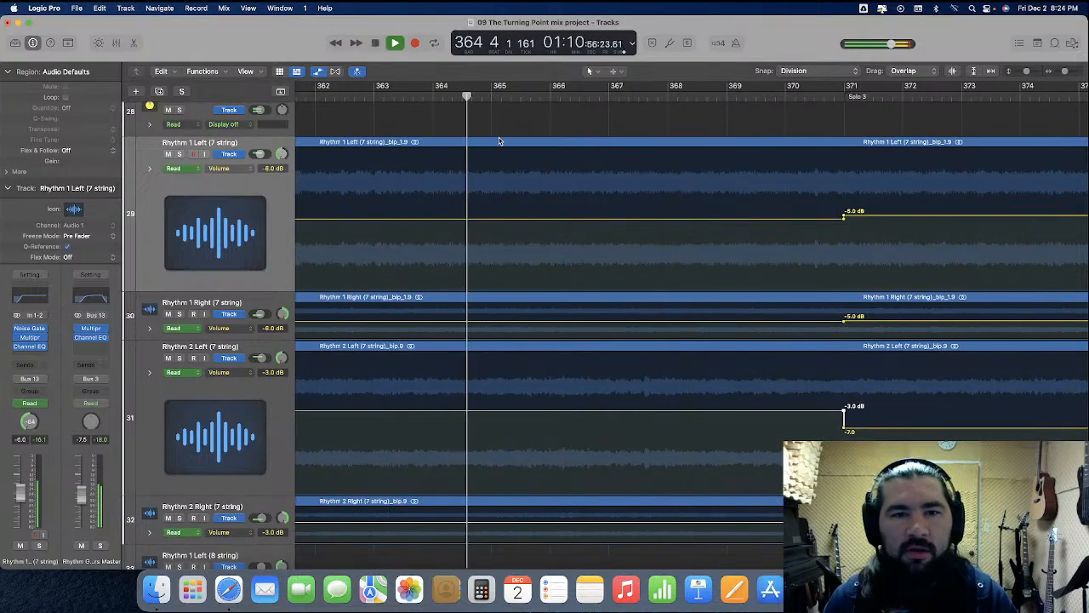
# From bar 365 to Solo 3, set the volume automation to -3.5 dB for the Rhythm 1 (7 string) pair and -5.5 dB for Rhythm 2, and play it
pyautogui.click(491, 96)
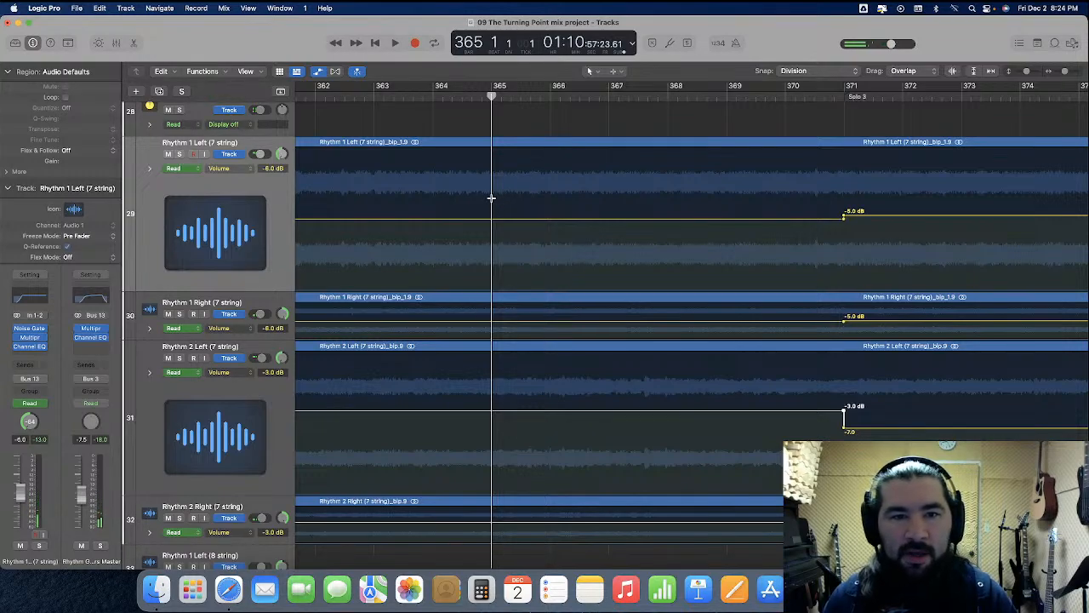
pyautogui.moveTo(491, 198); pyautogui.dragTo(845, 414)
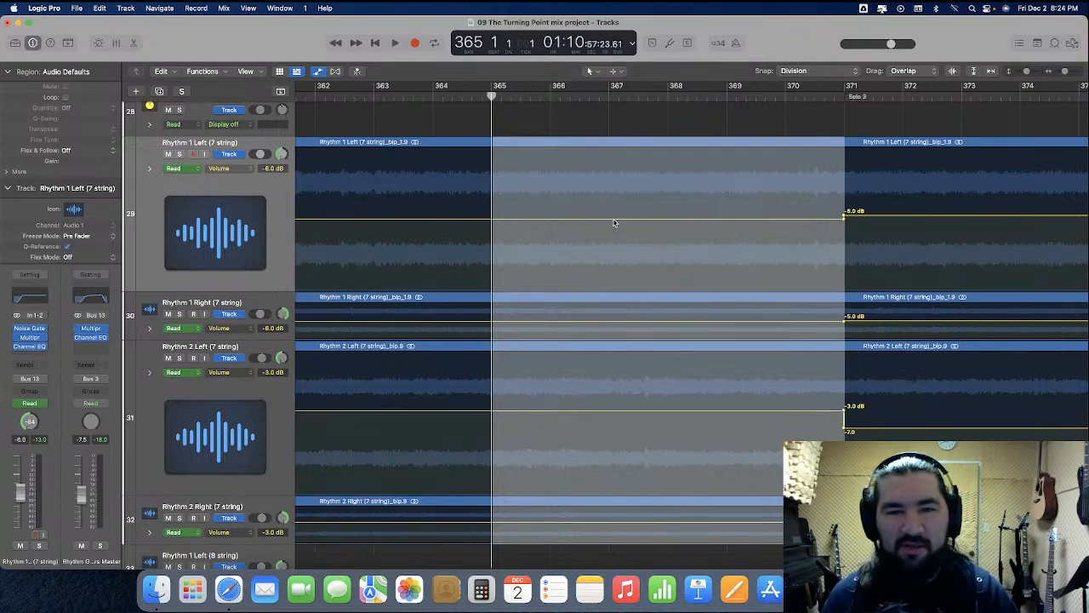
pyautogui.moveTo(612, 222); pyautogui.dragTo(616, 214)
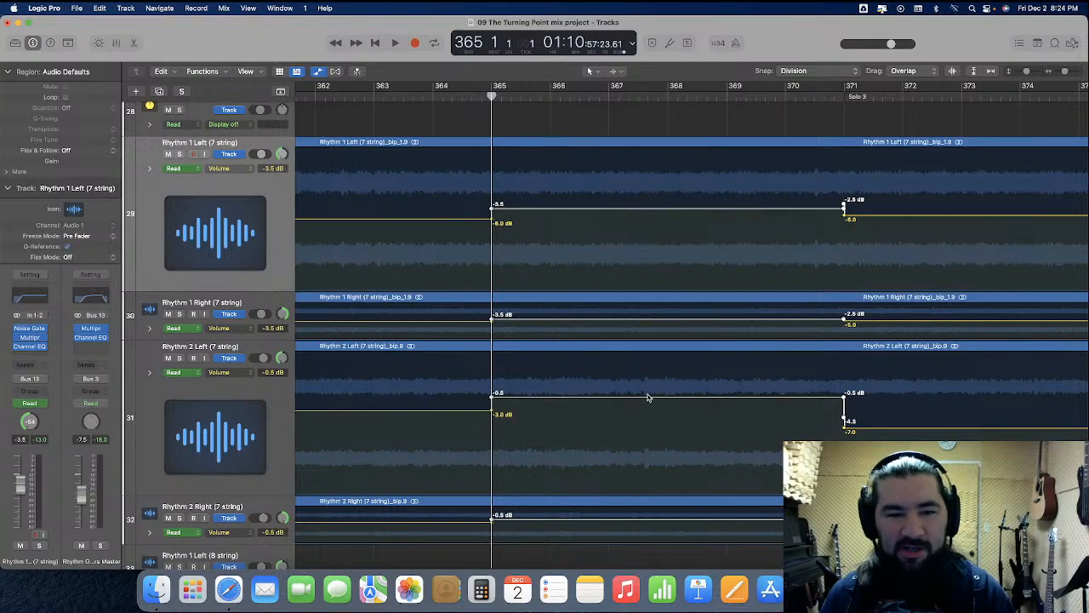
pyautogui.moveTo(612, 382); pyautogui.dragTo(674, 527)
pyautogui.click(625, 406)
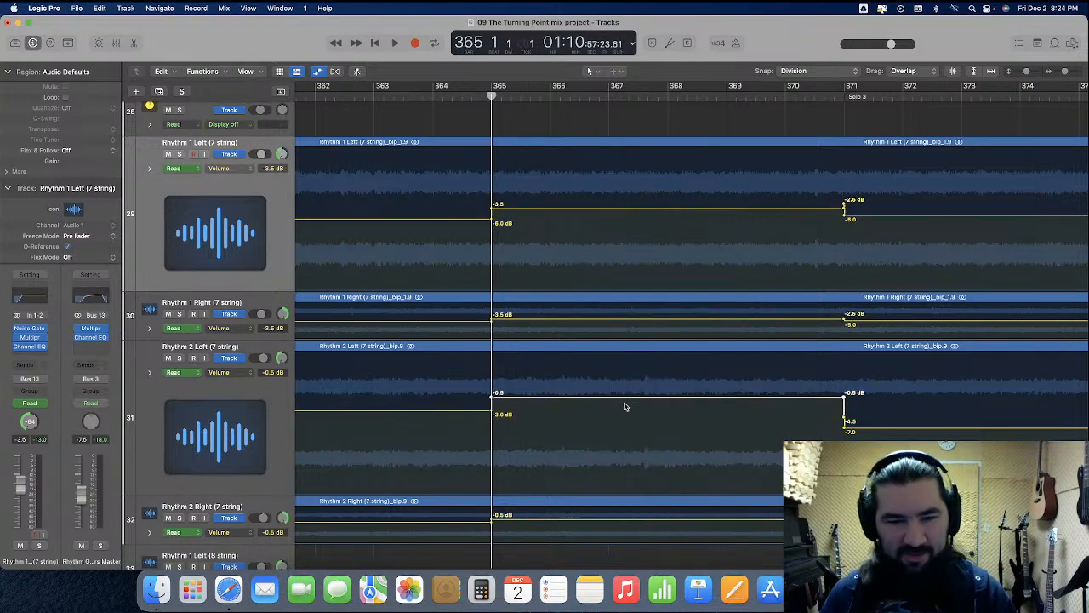
pyautogui.moveTo(624, 399); pyautogui.dragTo(624, 416)
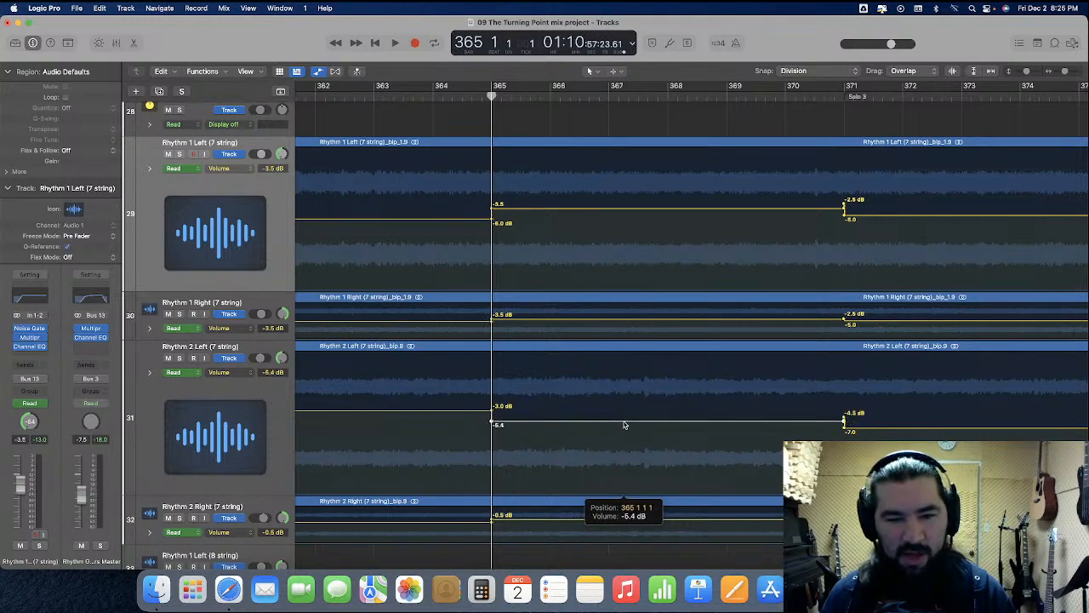
pyautogui.moveTo(624, 425); pyautogui.dragTo(624, 424)
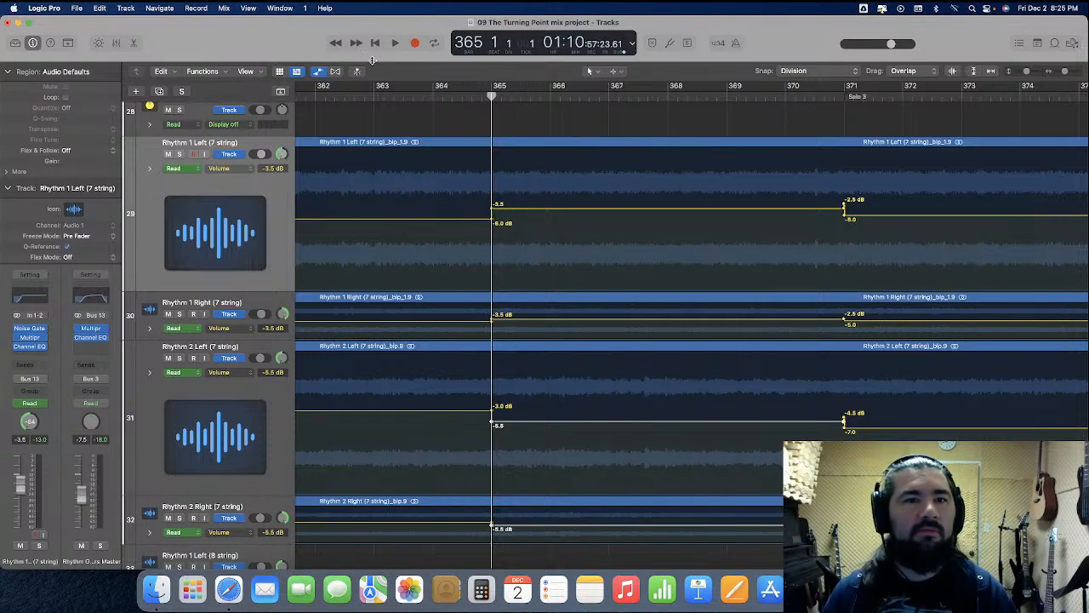
pyautogui.click(434, 97)
pyautogui.press('space')
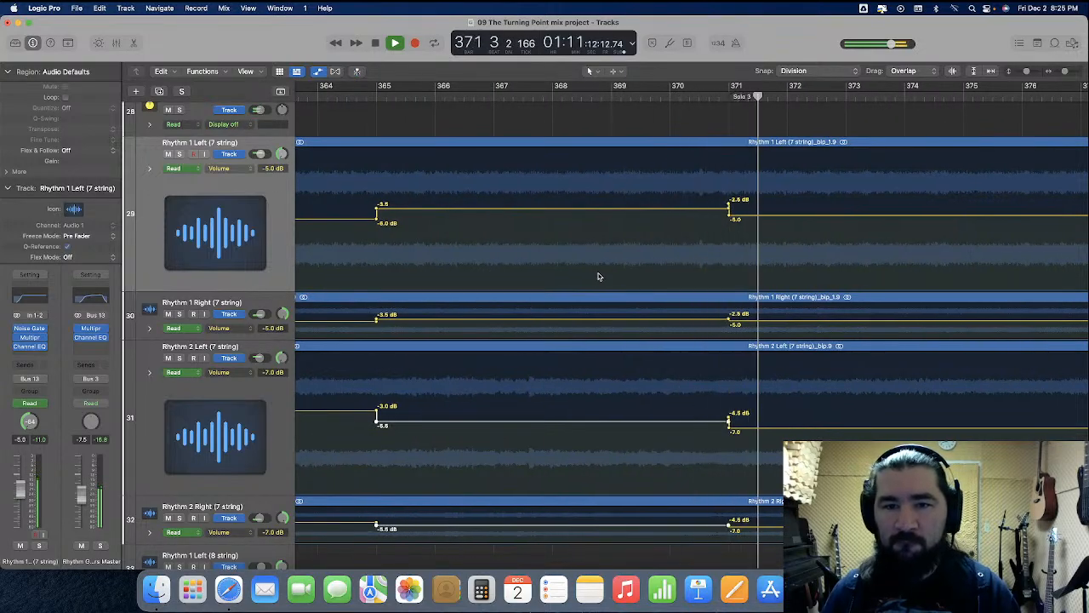
# Remove the stray volume automation bump just before bar 371 on all four Rhythm 1 and 2 (7 string) tracks
pyautogui.press('super+Right')
pyautogui.press('super+Right')
pyautogui.press('super+Right')
pyautogui.press('super+Right')
pyautogui.press('super+Right')
pyautogui.hscroll(-5, 571, 273)
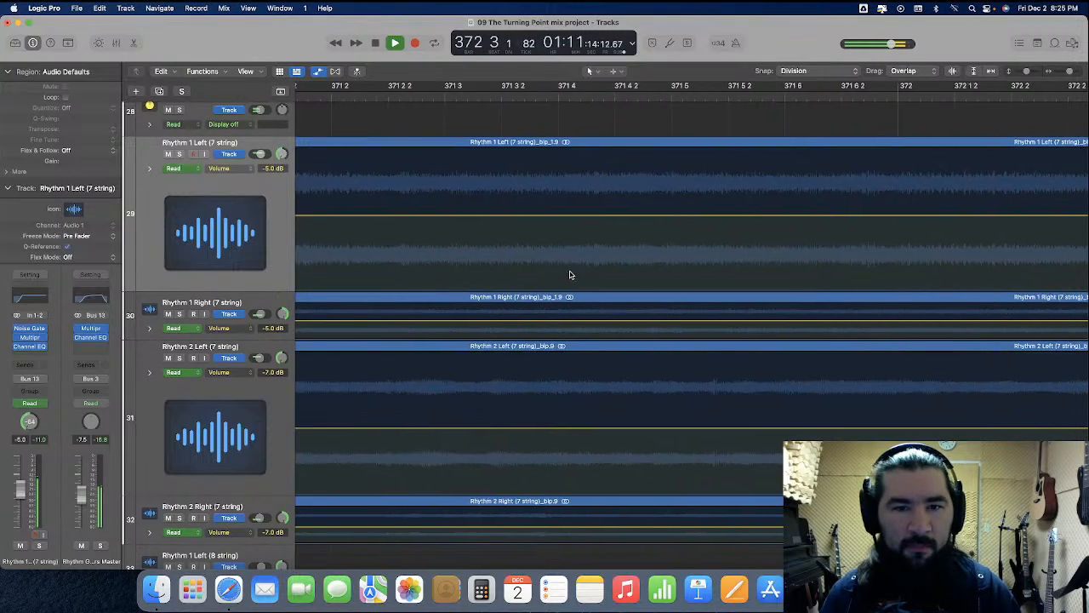
pyautogui.press('space')
pyautogui.hscroll(-5, 486, 243)
pyautogui.press('super+Right')
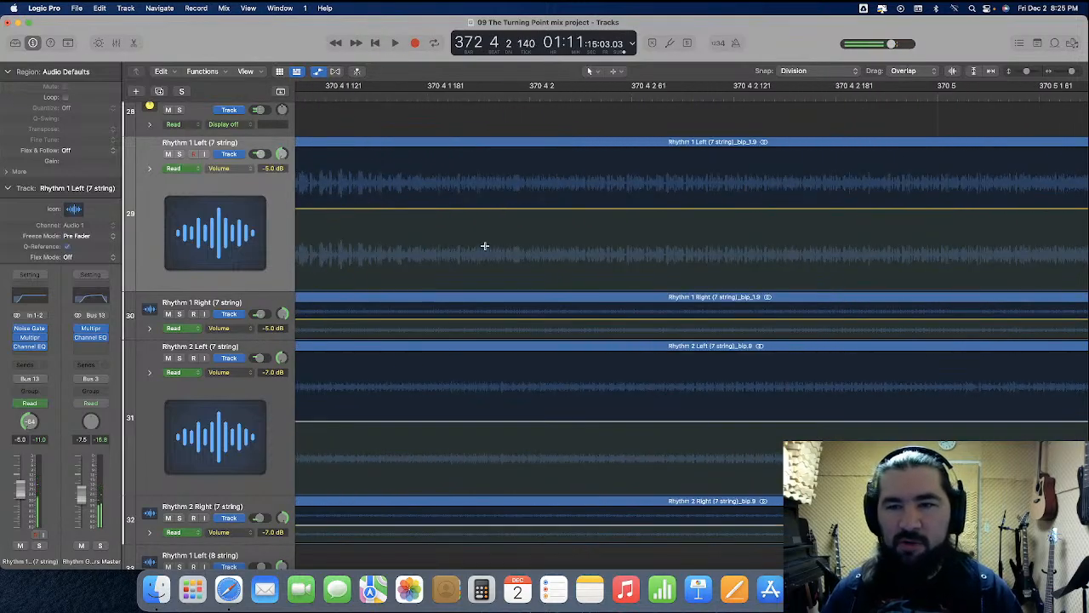
pyautogui.hscroll(8, 484, 243)
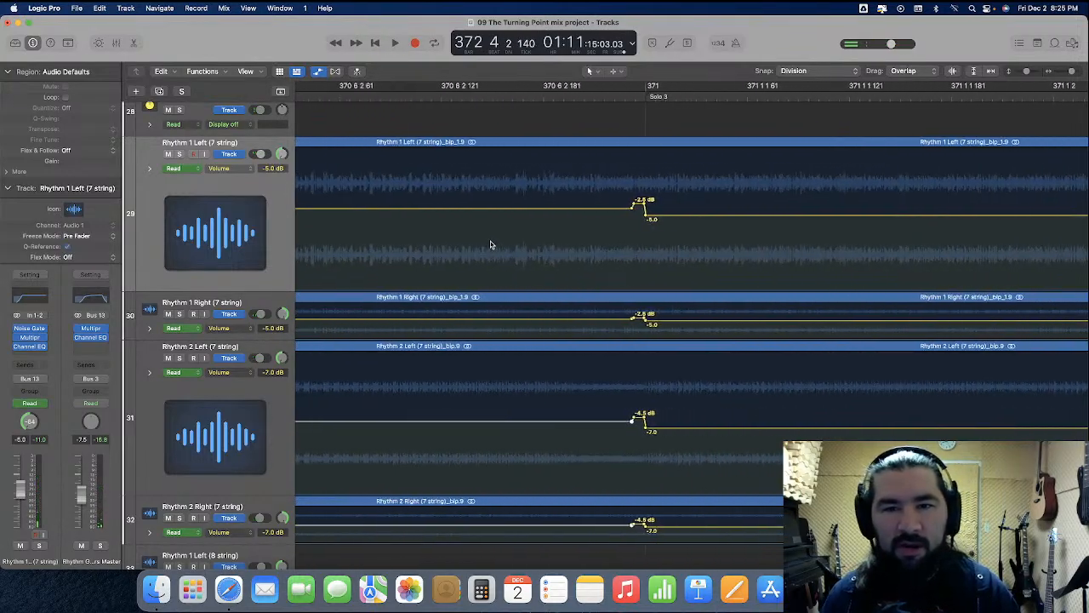
pyautogui.press('super+Right')
pyautogui.press('super+Right')
pyautogui.press('super+Right')
pyautogui.press('super+Right')
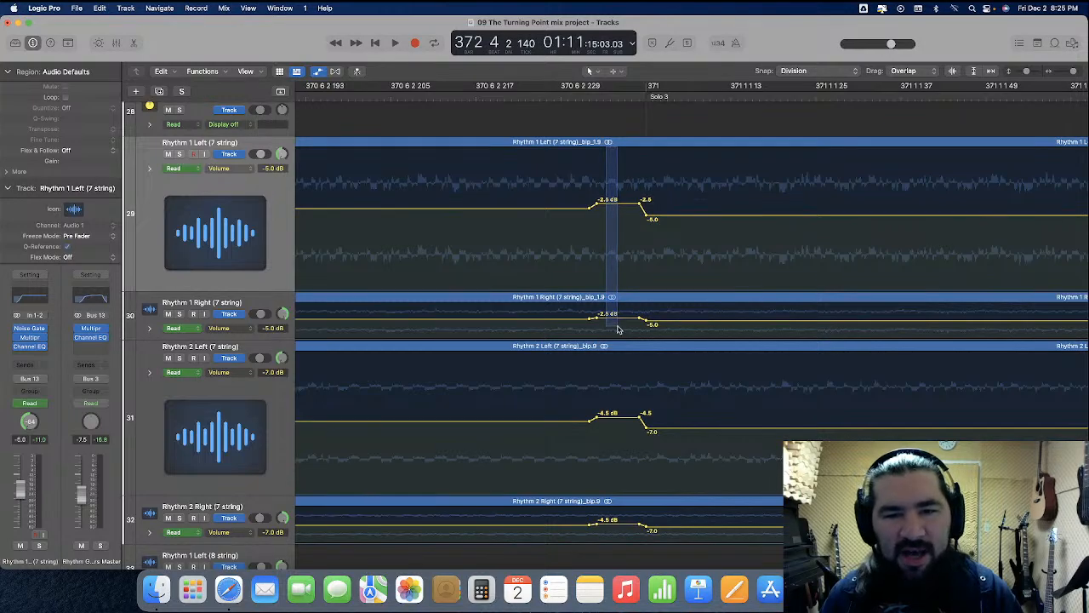
pyautogui.moveTo(613, 206); pyautogui.dragTo(613, 211)
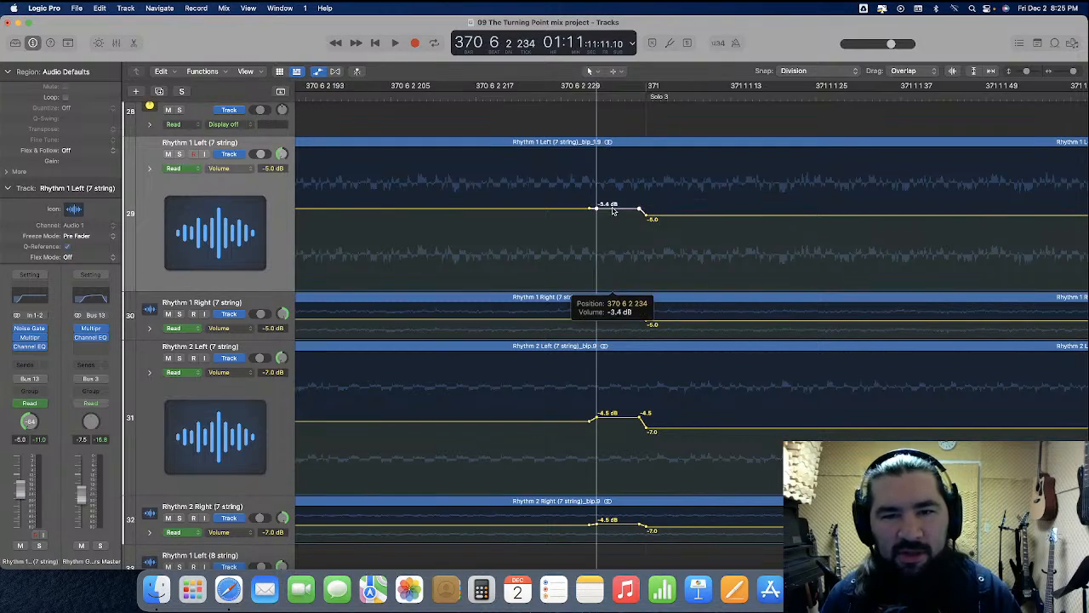
pyautogui.moveTo(573, 193); pyautogui.dragTo(609, 207)
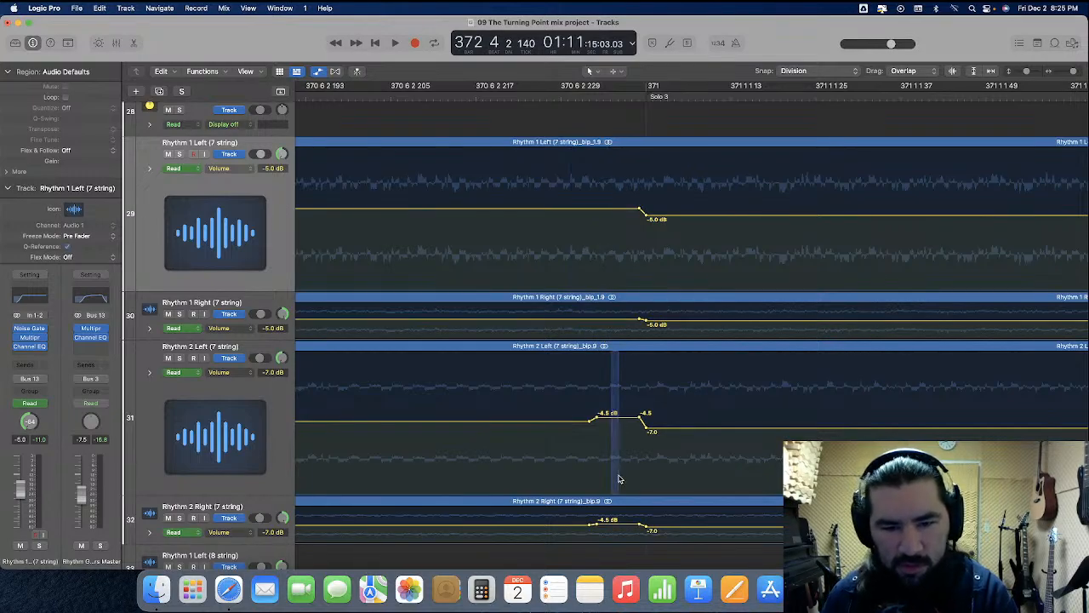
pyautogui.click(610, 432)
pyautogui.moveTo(613, 417); pyautogui.dragTo(614, 532)
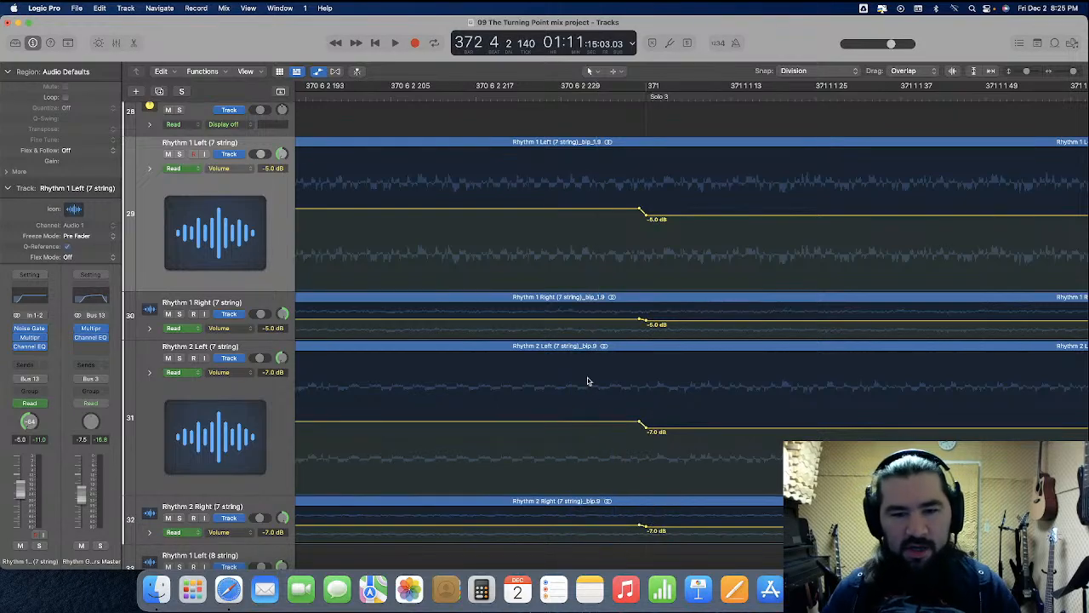
# Listen from Solo 3 with the Rhythm 2 (7 string) pair soloed, add the Rhythm 1 pair to the solo, and clear all solos
pyautogui.press('super+Left')
pyautogui.press('super+Left')
pyautogui.press('super+Left')
pyautogui.press('super+Left')
pyautogui.press('super+Left')
pyautogui.press('super+Left')
pyautogui.press('super+Left')
pyautogui.press('super+Left')
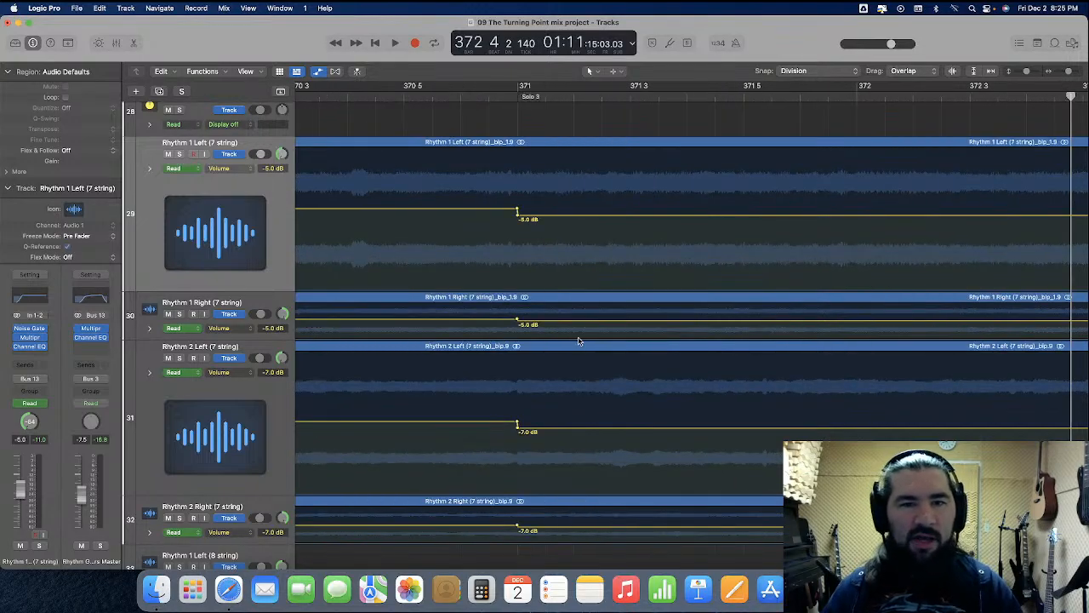
pyautogui.click(511, 104)
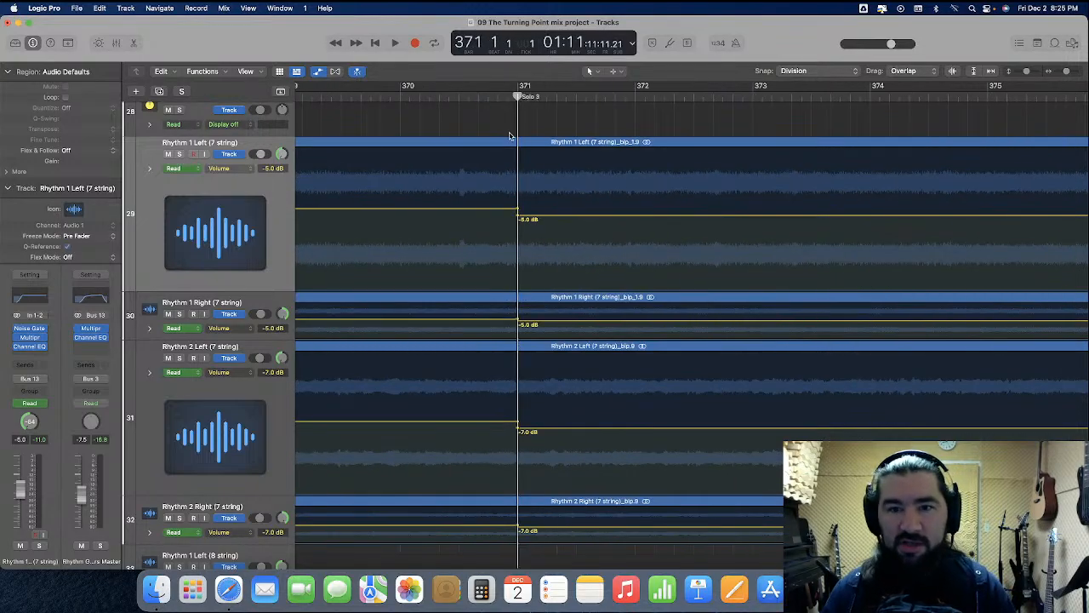
pyautogui.press('super+Left')
pyautogui.press('super+Left')
pyautogui.press('super+Left')
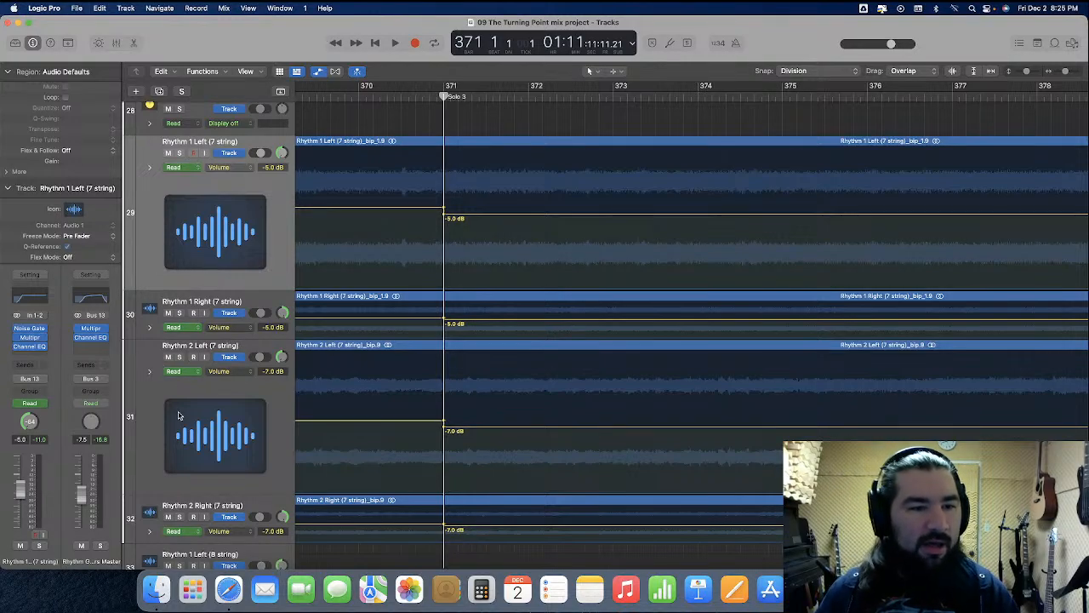
pyautogui.click(180, 356)
pyautogui.click(179, 516)
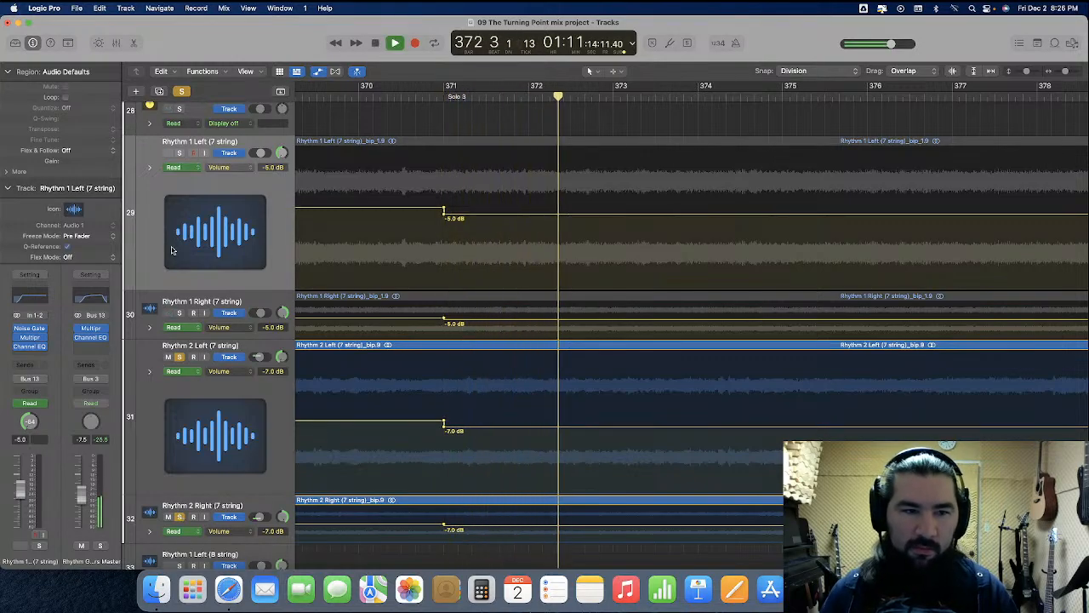
pyautogui.click(180, 153)
pyautogui.click(178, 313)
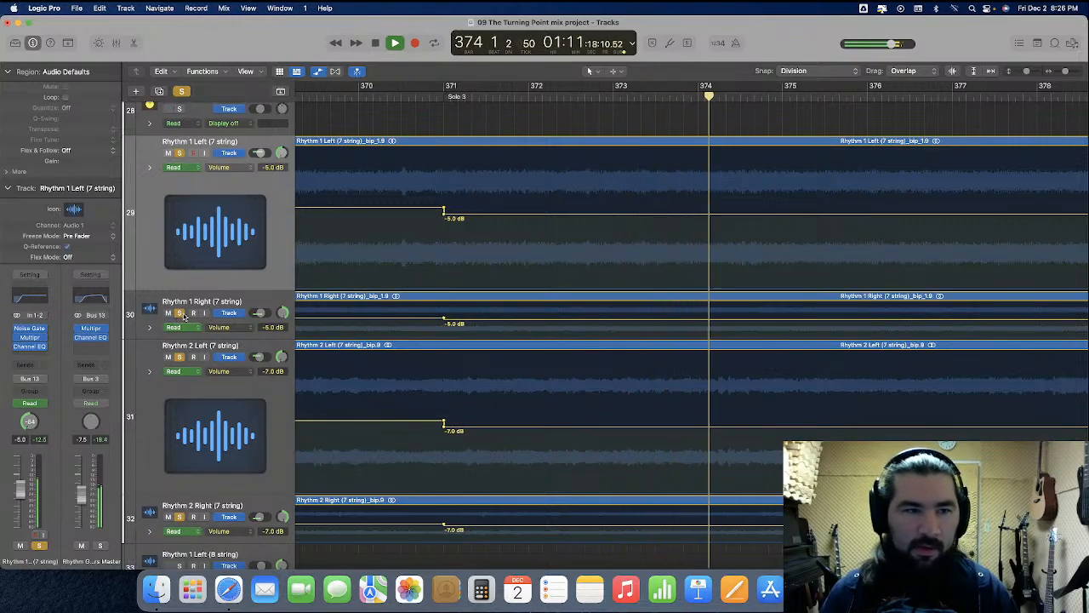
pyautogui.click(184, 91)
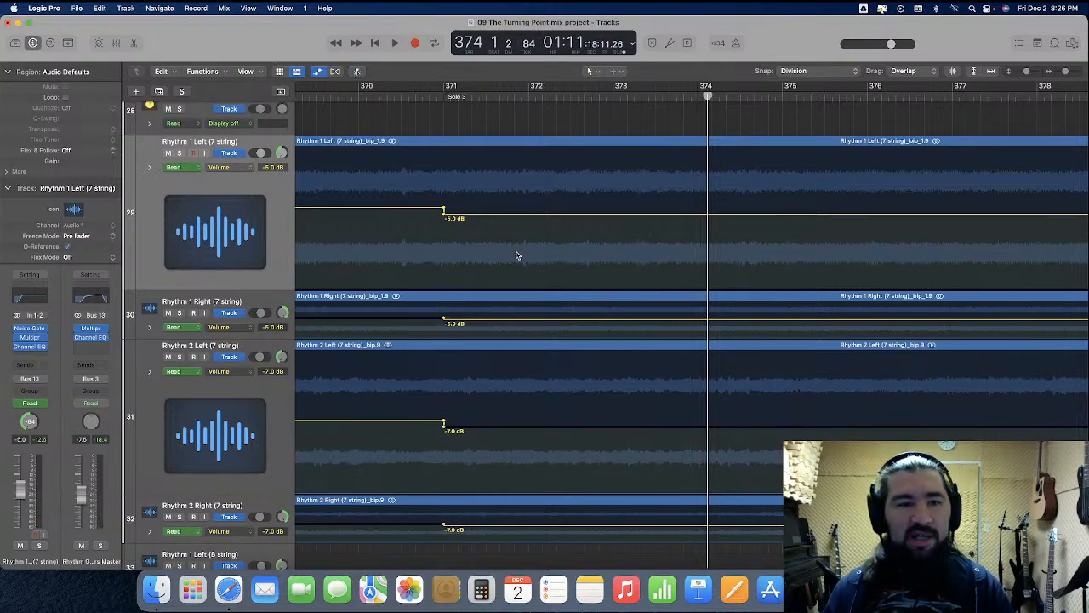
# From bar 371, set the volume automation to -6.0 dB for the Rhythm 1 (7 string) pair and -6.1 dB for the Rhythm 2 pair
pyautogui.click(358, 94)
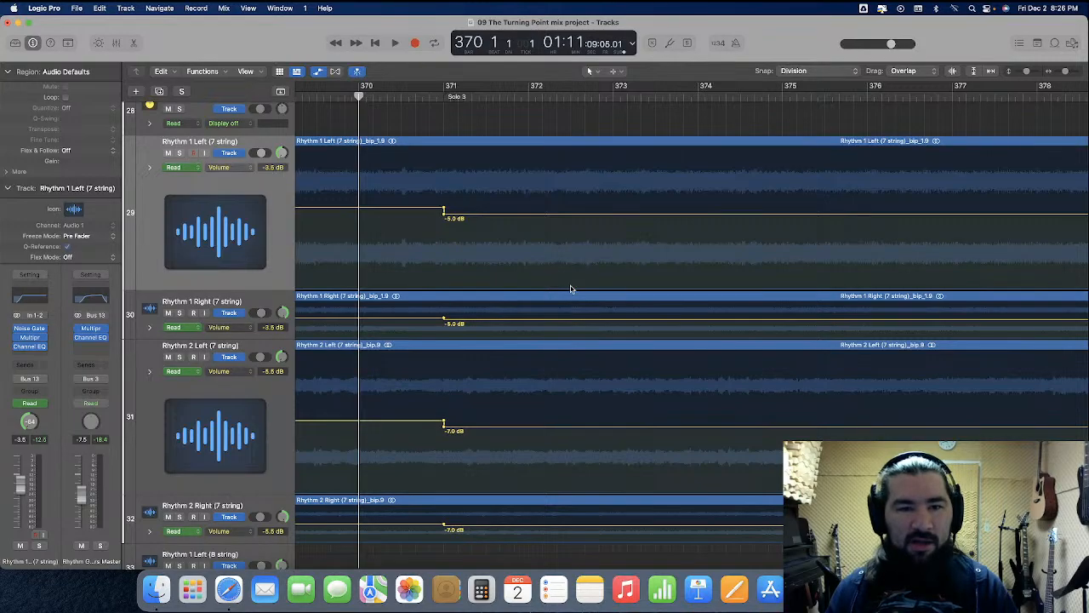
pyautogui.hscroll(10, 556, 204)
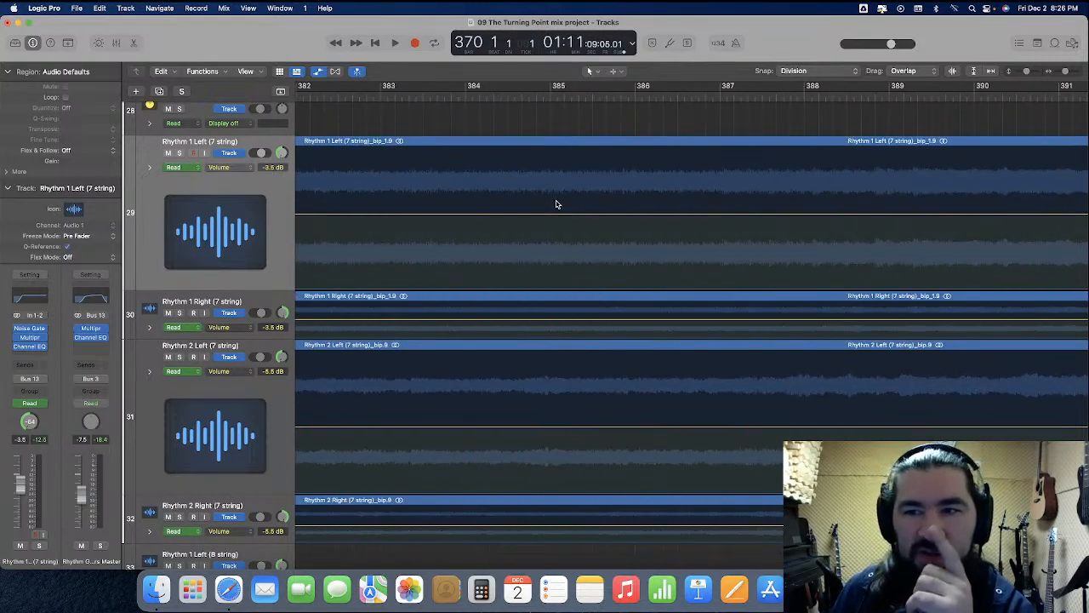
pyautogui.hscroll(-9, 556, 204)
pyautogui.hscroll(7, 555, 208)
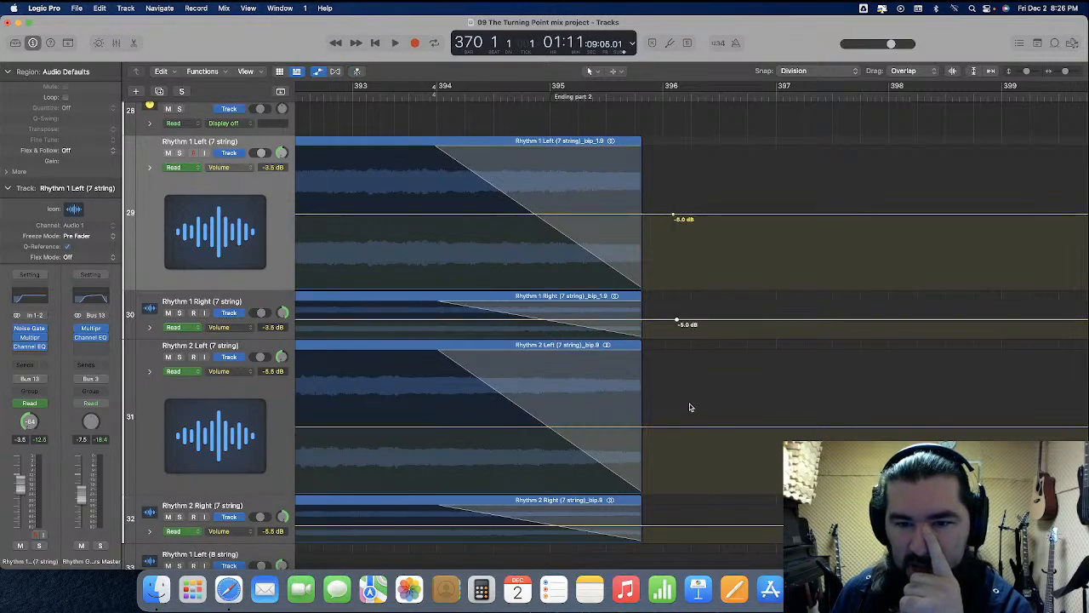
pyautogui.hscroll(-10, 647, 251)
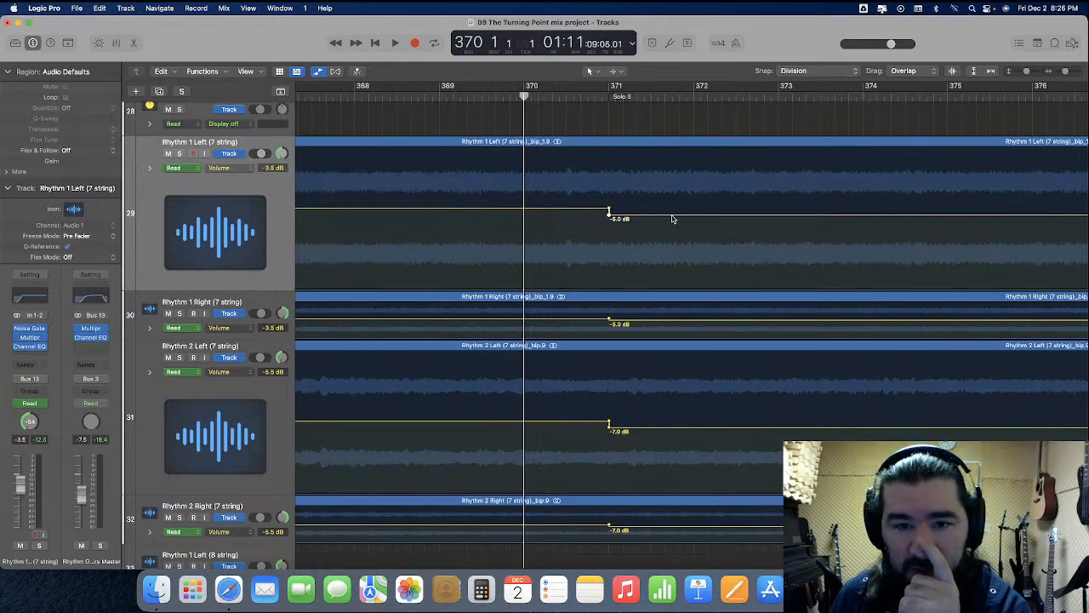
pyautogui.moveTo(666, 190); pyautogui.dragTo(753, 535)
pyautogui.moveTo(696, 433); pyautogui.dragTo(720, 529)
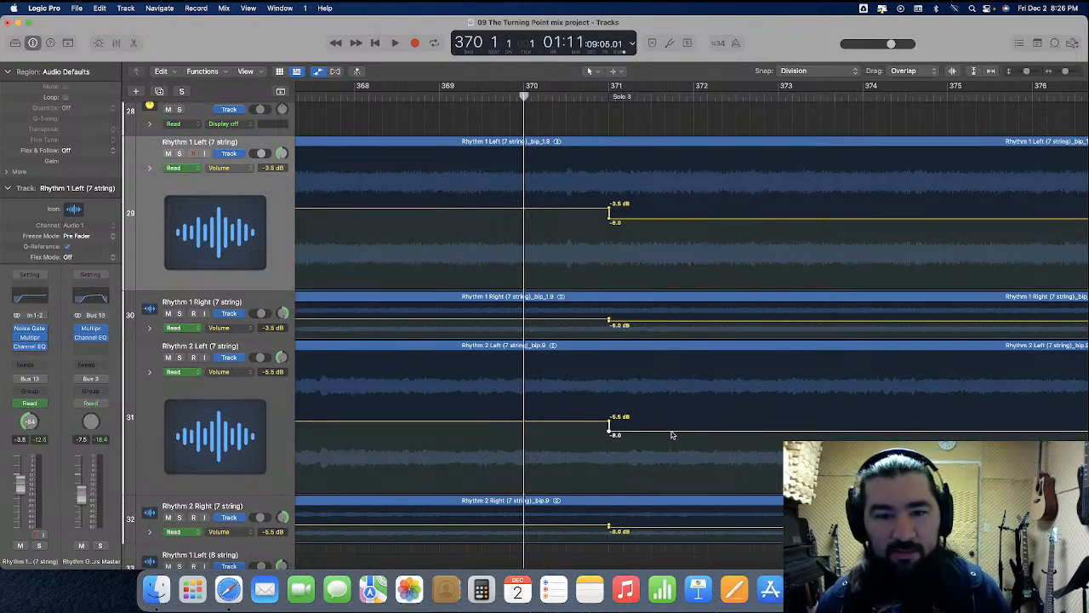
pyautogui.moveTo(672, 435); pyautogui.dragTo(672, 431)
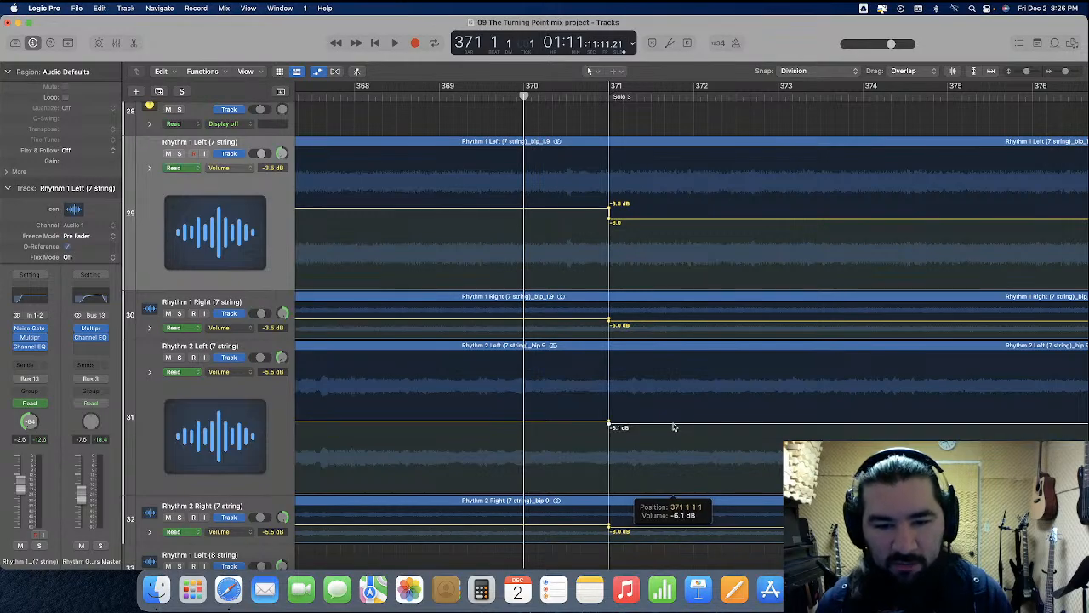
pyautogui.moveTo(674, 426); pyautogui.dragTo(675, 427)
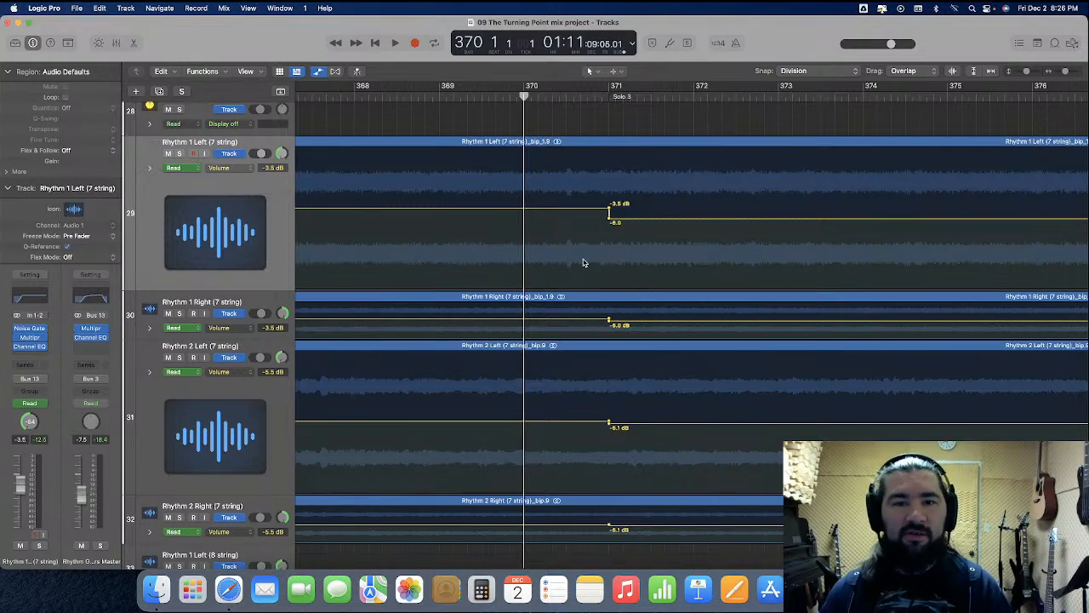
# Play the song from bar 370 through Ending part 2, show the whole arrangement, and return the playhead to the start
pyautogui.press('space')
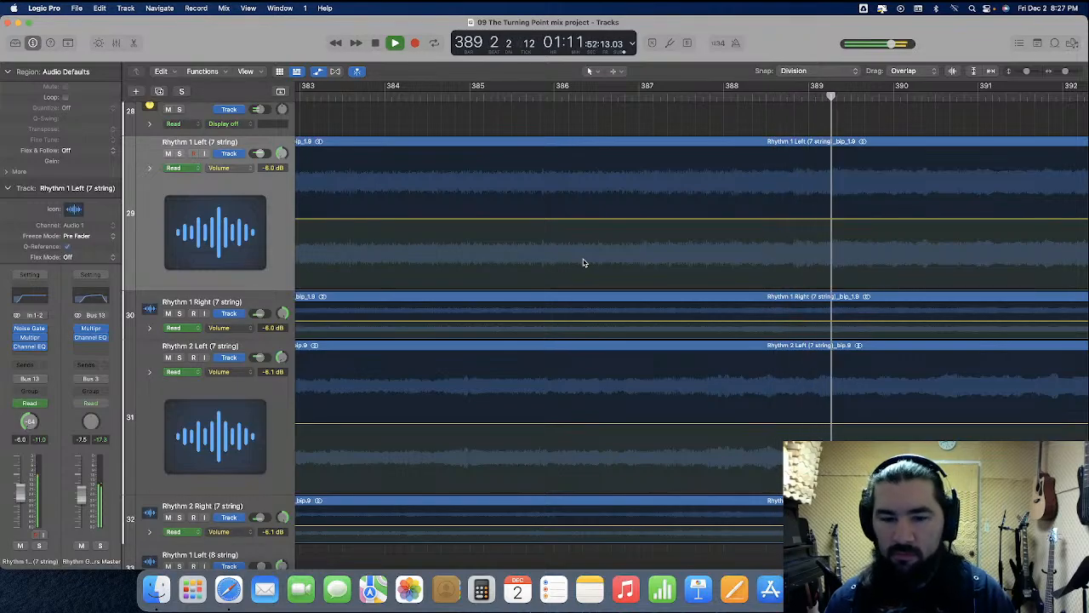
pyautogui.scroll(-10, 582, 262)
pyautogui.scroll(2, 583, 262)
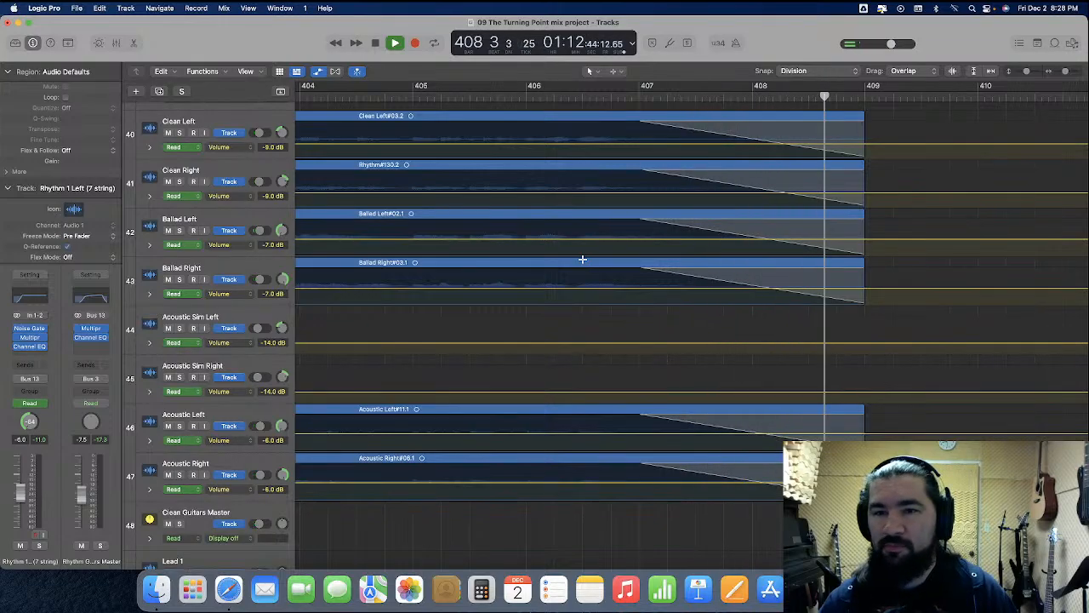
pyautogui.press('super+Left')
pyautogui.press('super+Left')
pyautogui.press('super+Left')
pyautogui.press('super+Left')
pyautogui.press('super+Left')
pyautogui.press('super+Left')
pyautogui.press('super+Left')
pyautogui.press('super+Left')
pyautogui.press('super+Left')
pyautogui.press('super+Left')
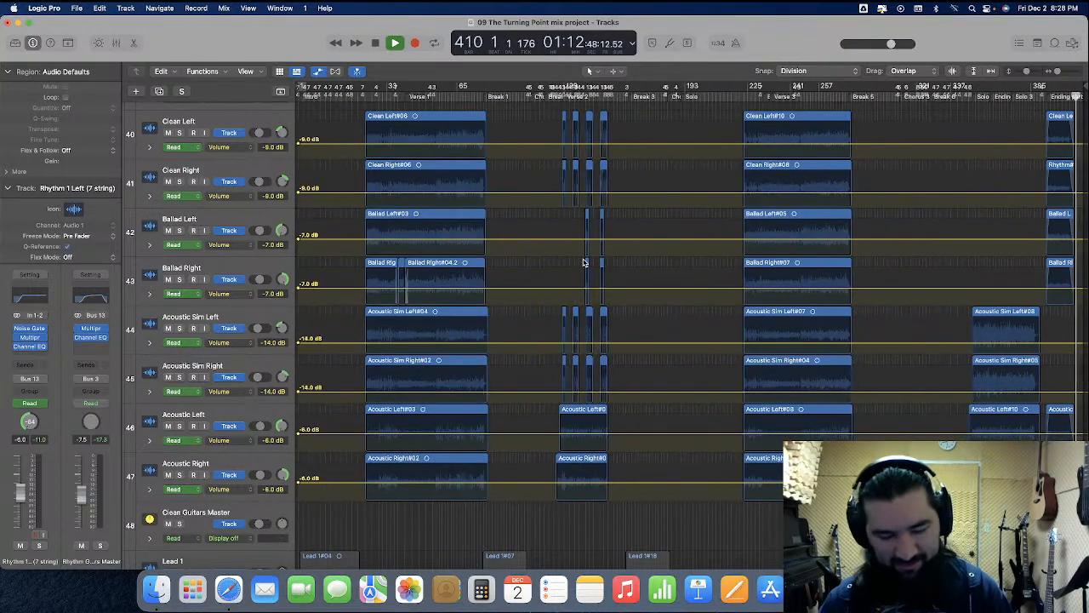
pyautogui.press('Return')
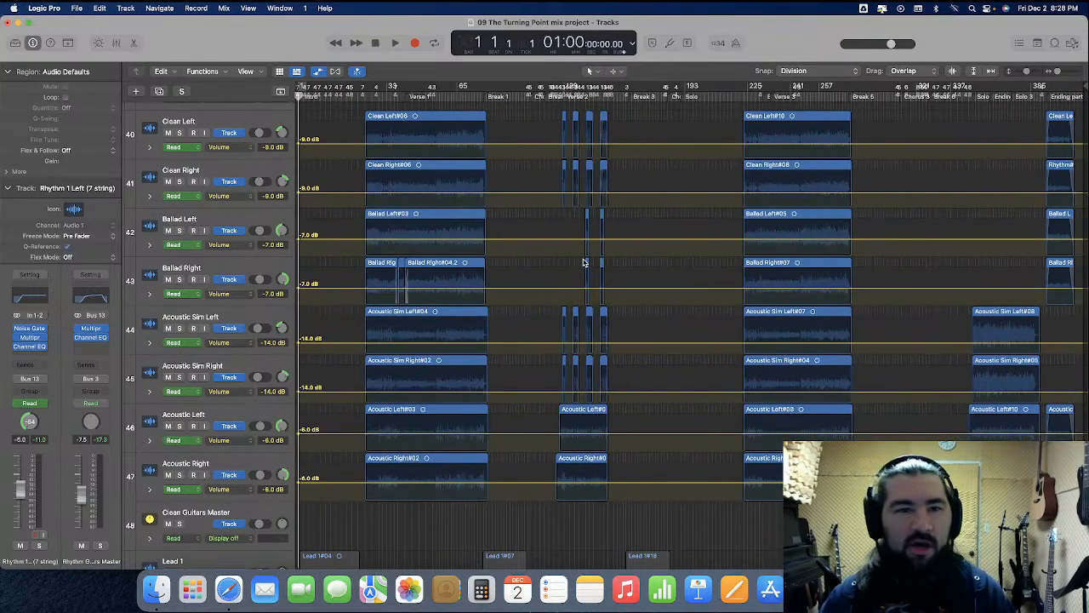
# Hide the track automation and unmute the Lead 1 and Lead 2 tracks
pyautogui.click(319, 72)
pyautogui.scroll(-6, 504, 319)
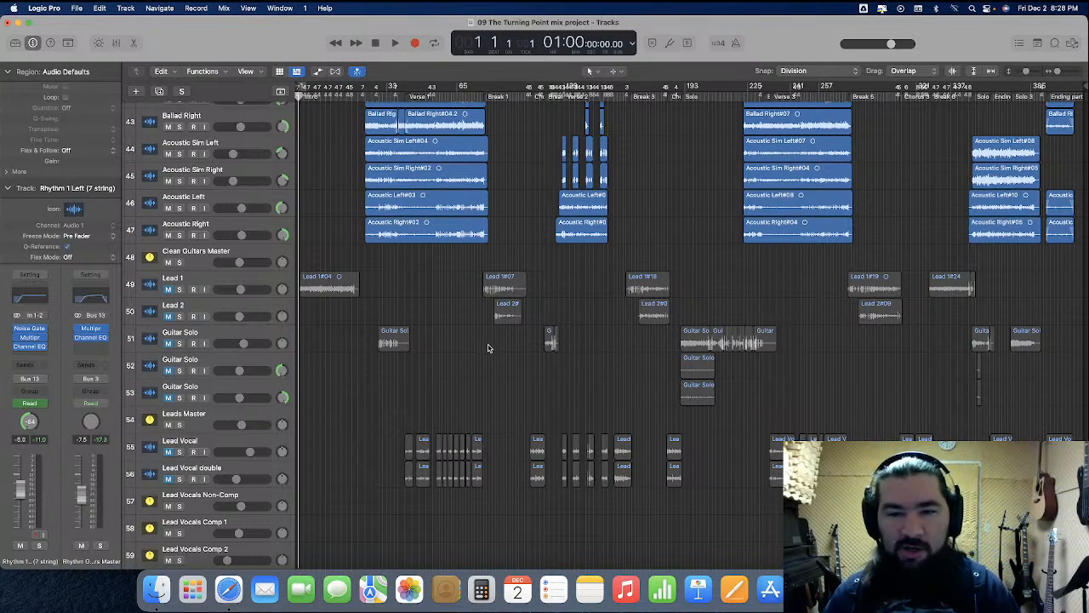
pyautogui.click(216, 282)
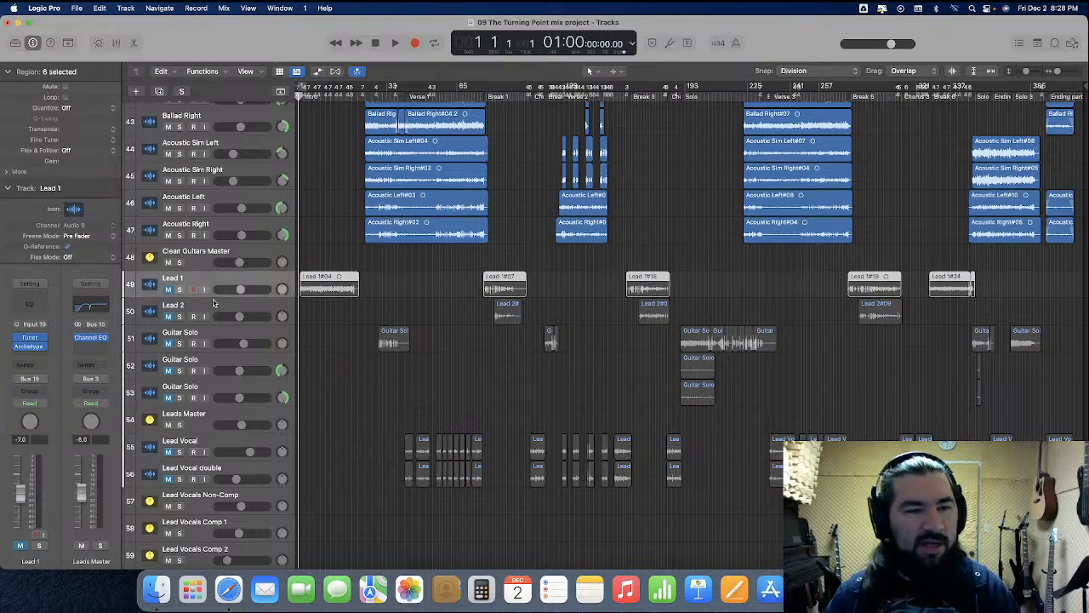
pyautogui.keyDown('shift'); pyautogui.click(148, 319); pyautogui.keyUp('shift')
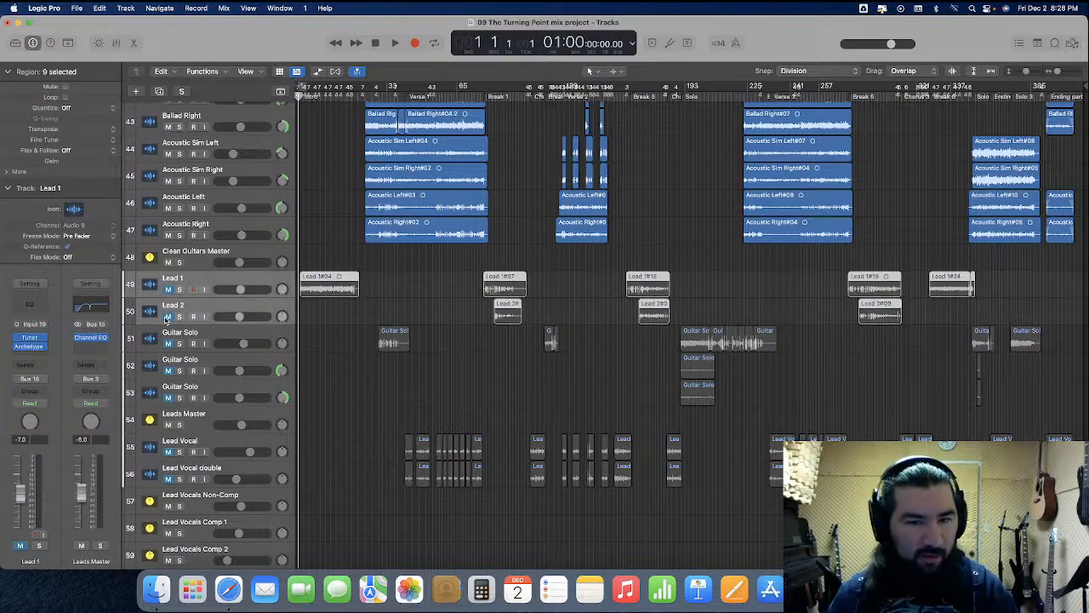
pyautogui.click(341, 392)
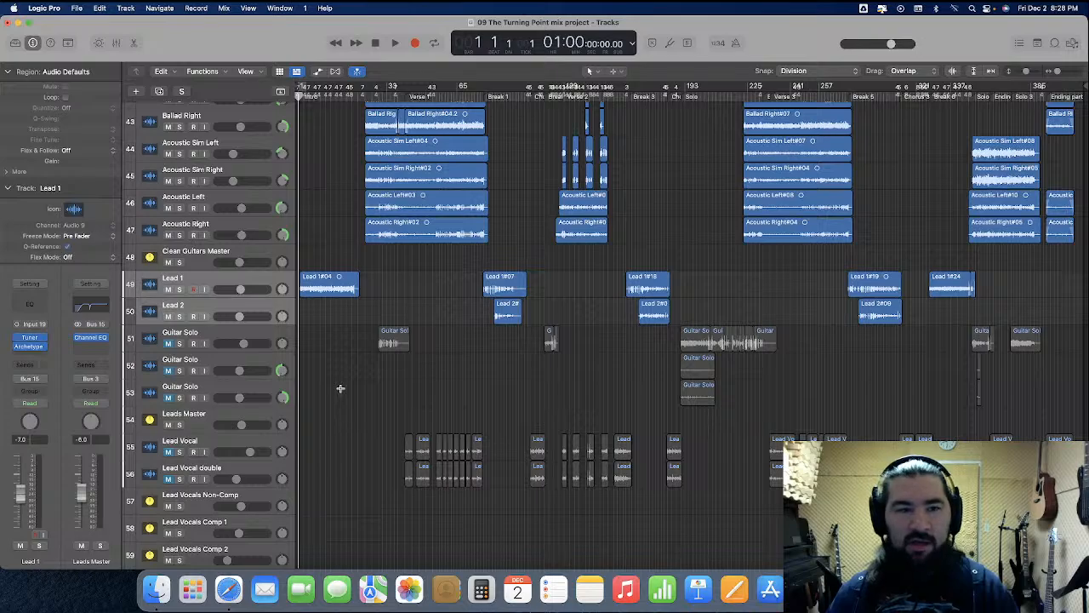
# Examine where the Lead 1 and Lead 2 regions fall across the song, from the intro through Break 1 and Break 3
pyautogui.press('super+Right')
pyautogui.press('super+Right')
pyautogui.press('super+Right')
pyautogui.press('super+Right')
pyautogui.press('super+Right')
pyautogui.press('super+Right')
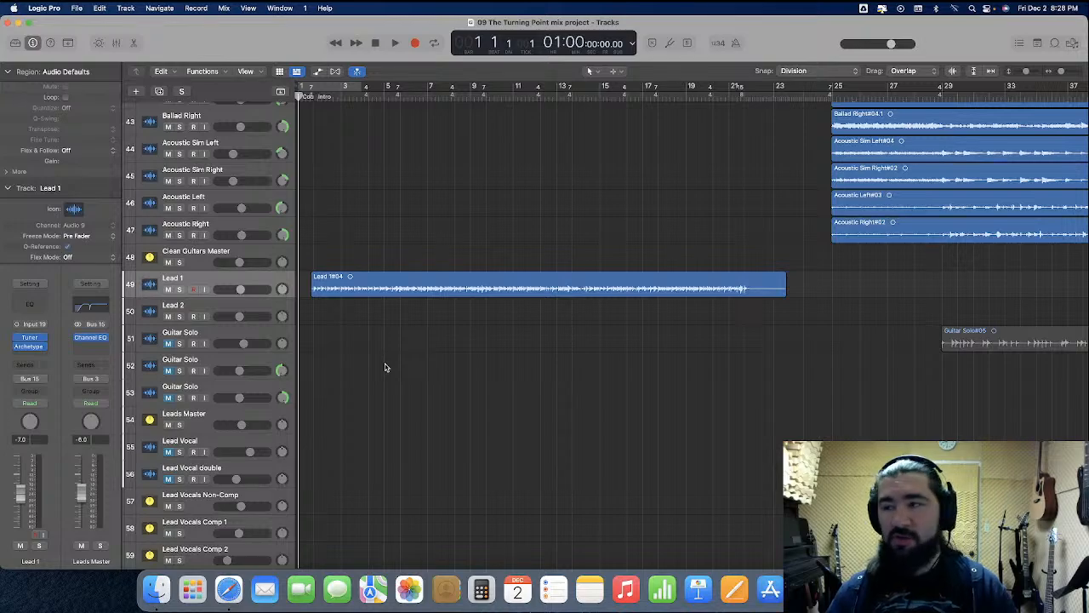
pyautogui.press('super+Left')
pyautogui.press('super+Left')
pyautogui.press('super+Left')
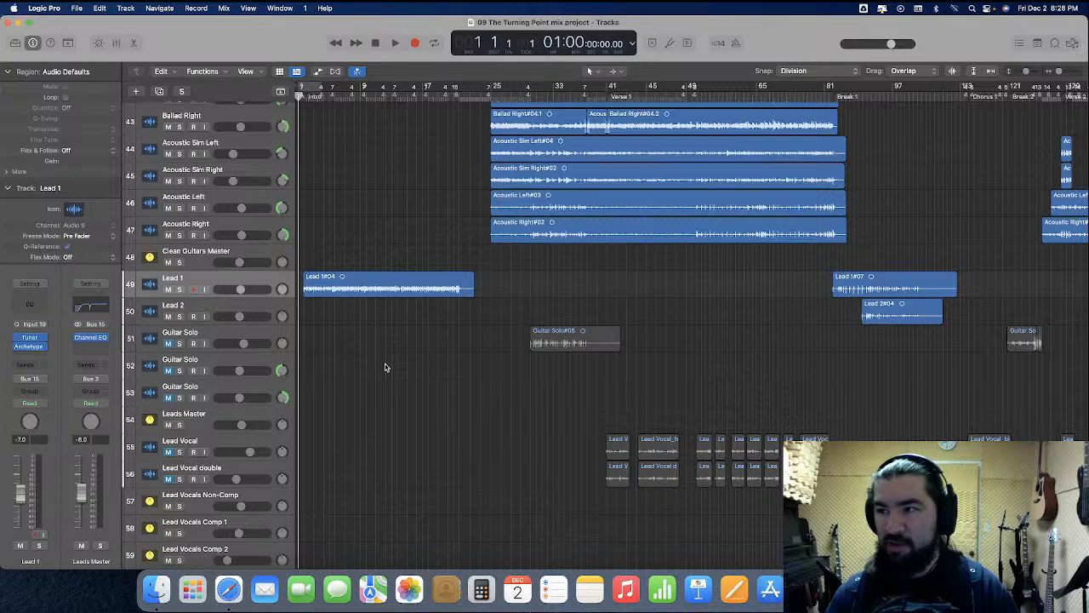
pyautogui.press('super+Left')
pyautogui.press('super+Left')
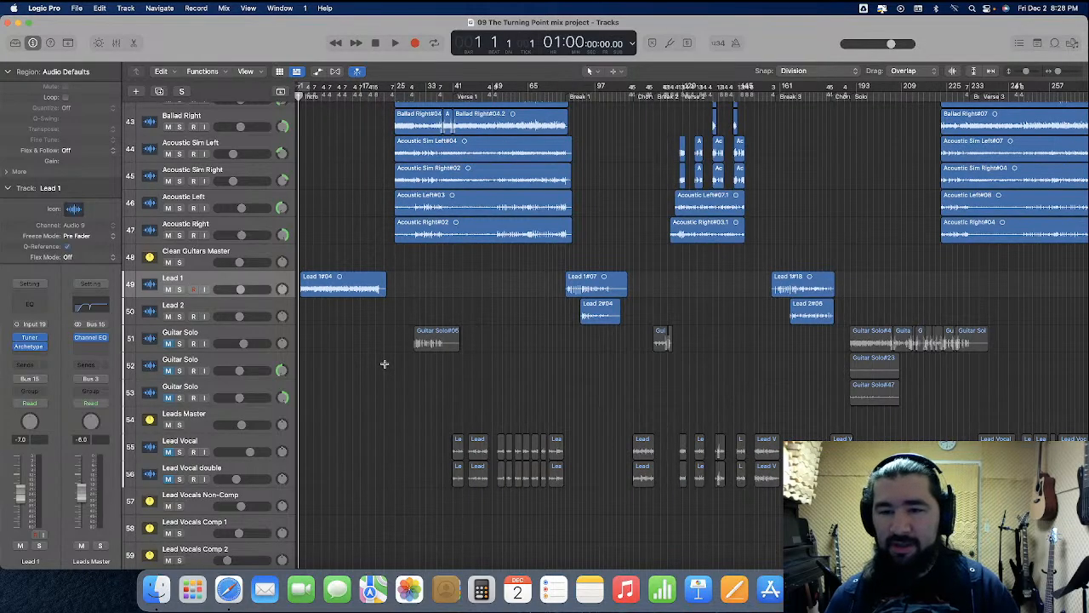
pyautogui.press('super+Right')
pyautogui.press('super+Right')
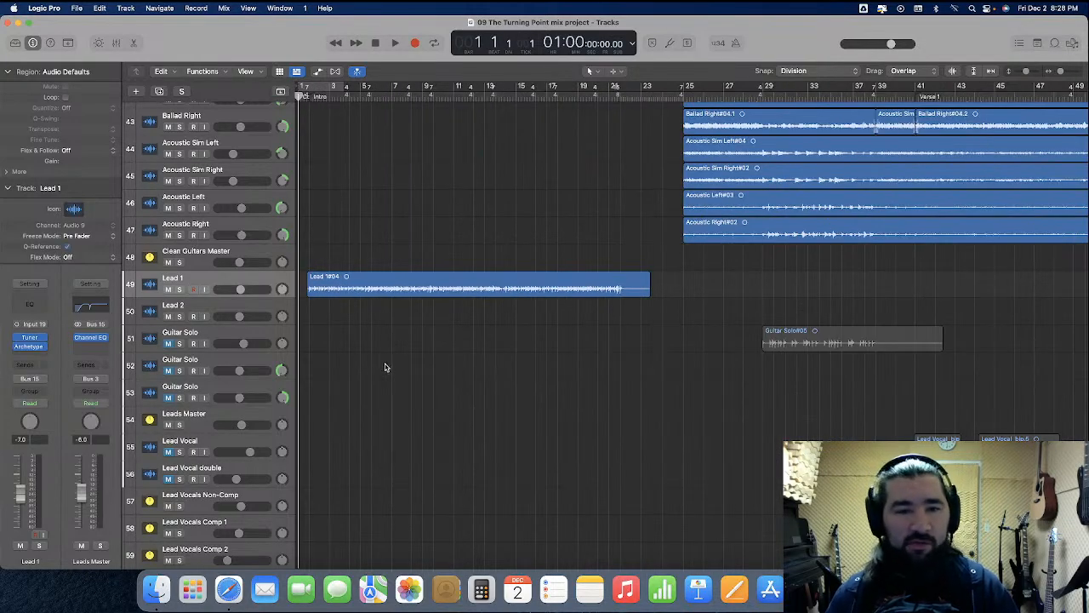
pyautogui.hscroll(11, 385, 368)
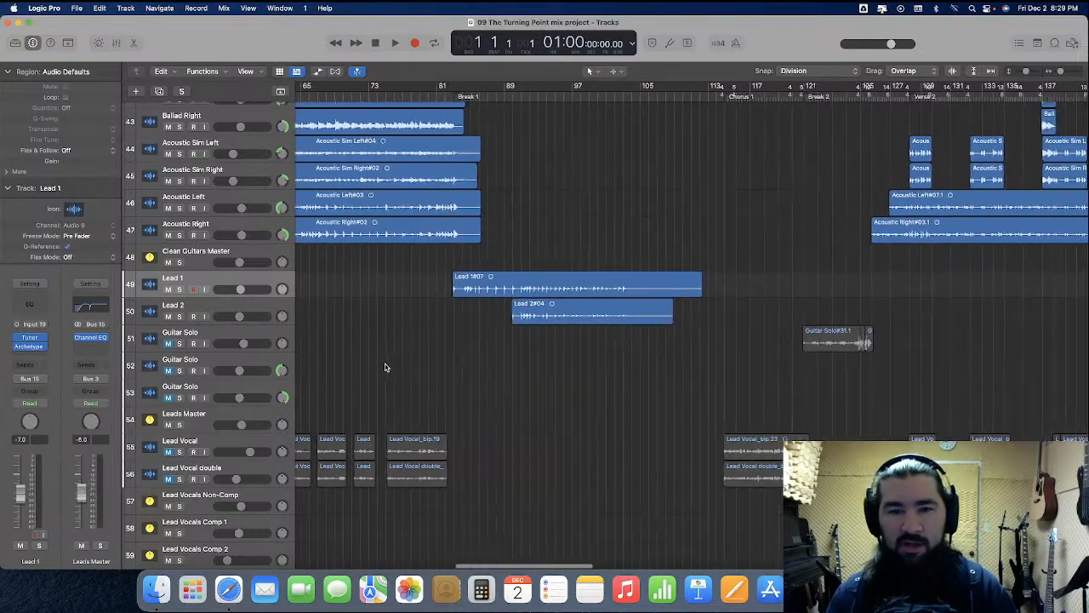
pyautogui.hscroll(11, 559, 372)
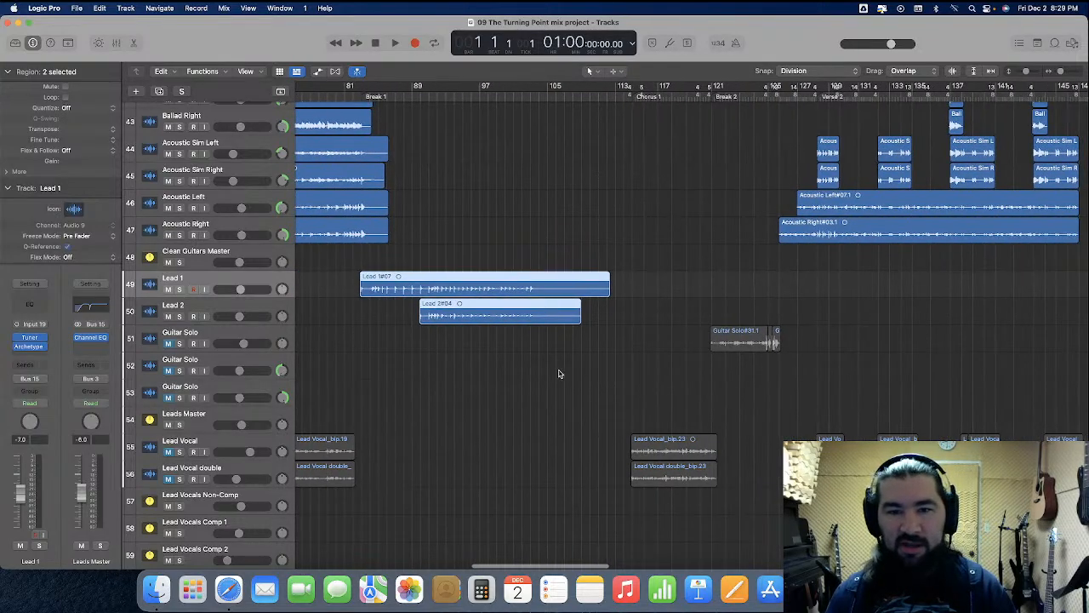
pyautogui.moveTo(754, 199); pyautogui.dragTo(769, 379)
pyautogui.hscroll(18, 672, 359)
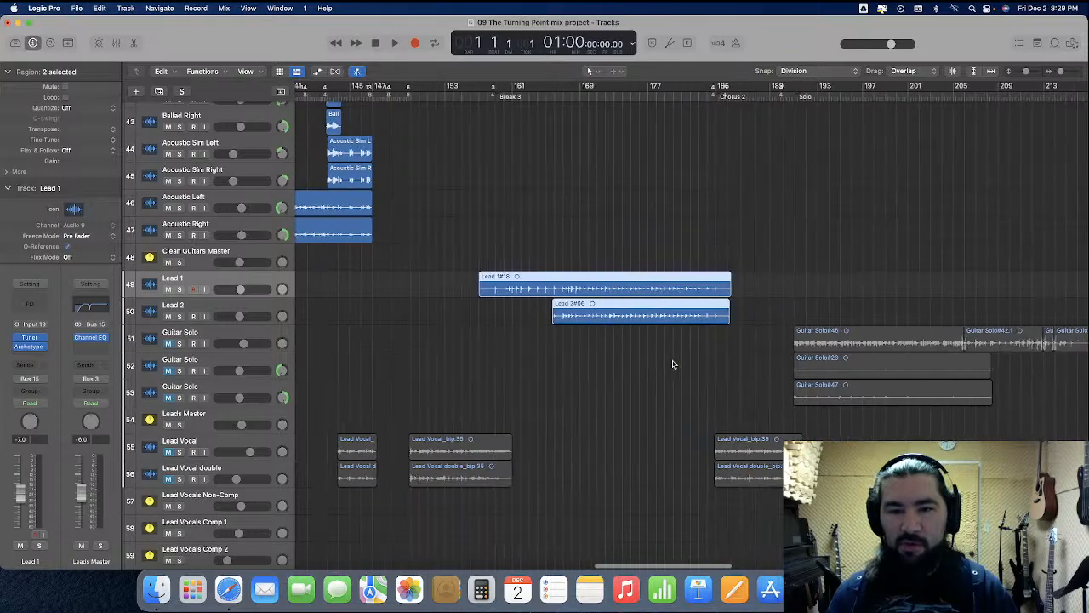
pyautogui.hscroll(-20, 669, 361)
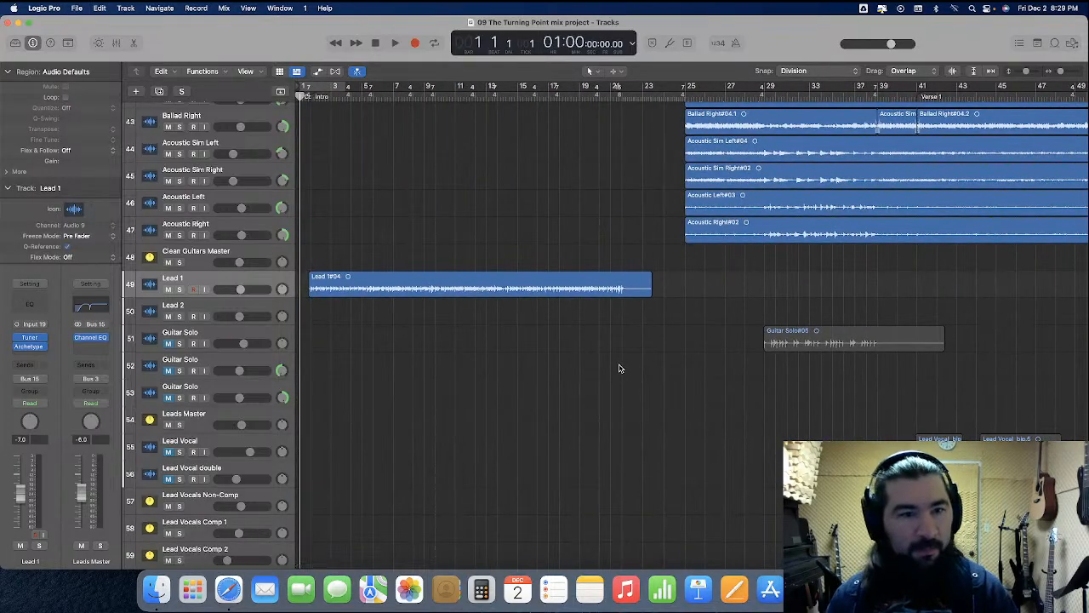
# Listen to Lead 1 through the intro, and play both leads through Break 1 from bar 79
pyautogui.press('space')
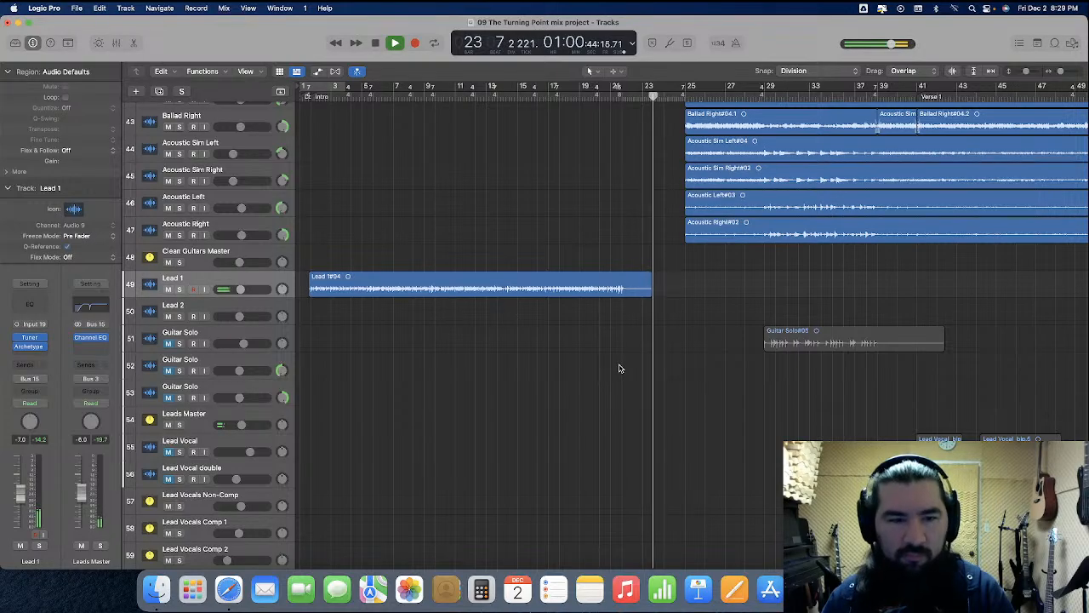
pyautogui.hscroll(12, 595, 342)
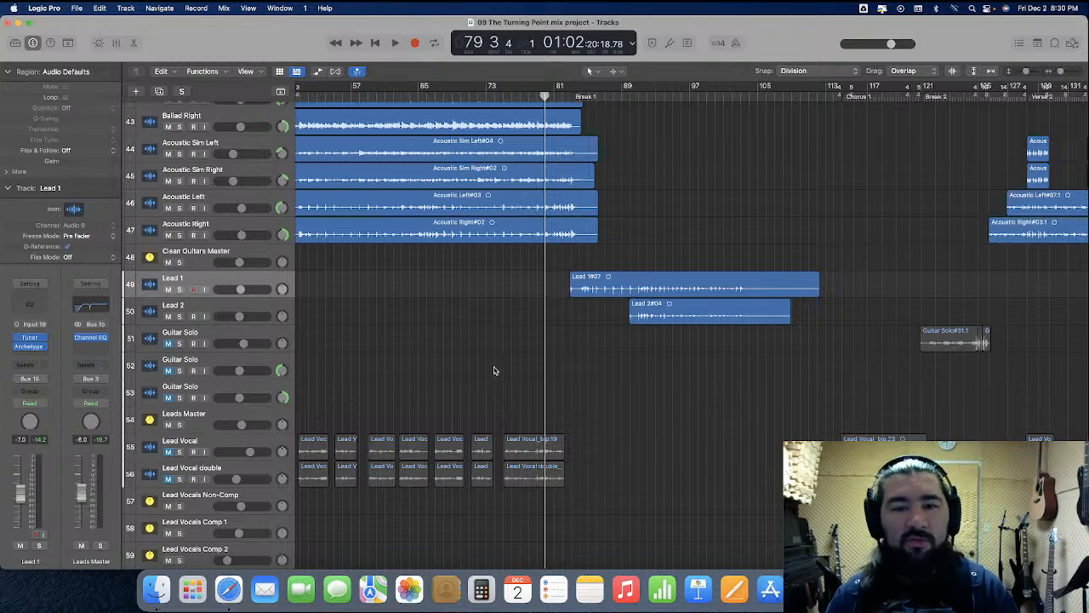
pyautogui.hscroll(3, 493, 370)
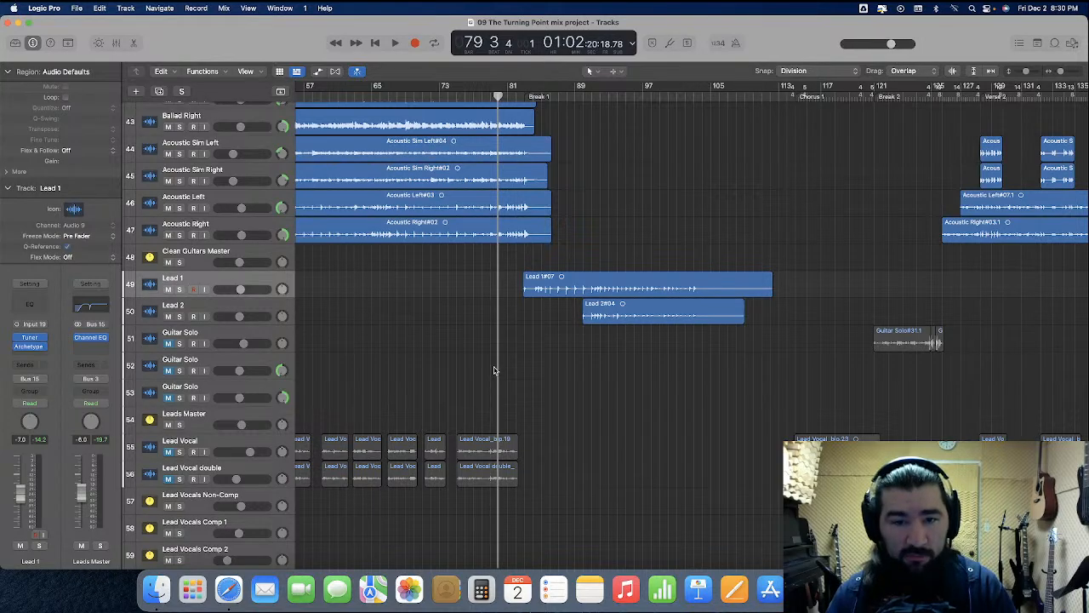
pyautogui.hscroll(2, 494, 370)
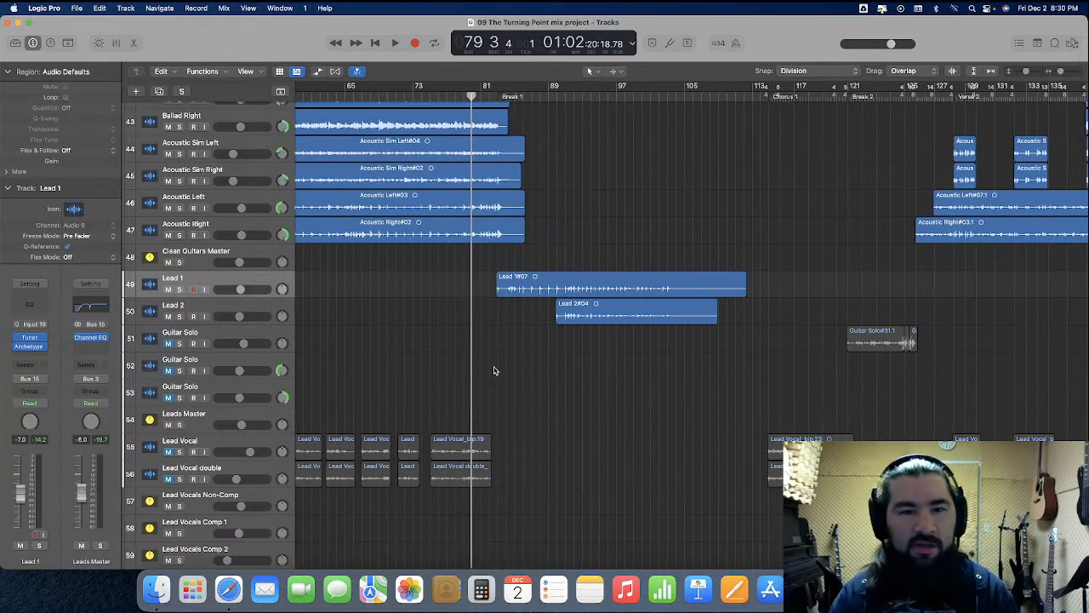
pyautogui.press('space')
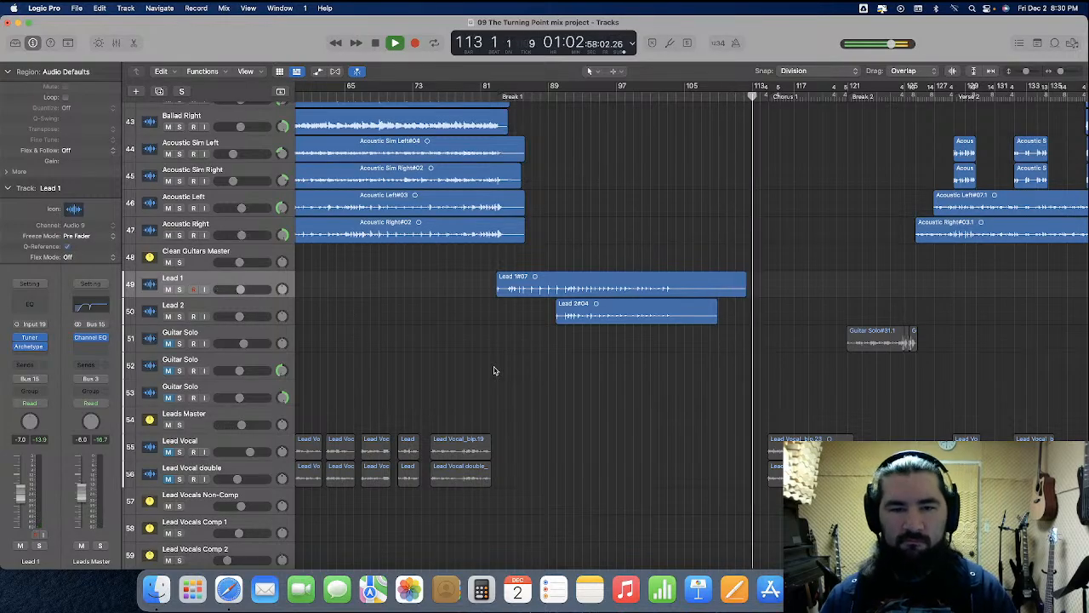
pyautogui.press('space')
# Place the playhead at bar 155 and play into Break 3 to hear Lead 1 against the mix
pyautogui.hscroll(10, 495, 369)
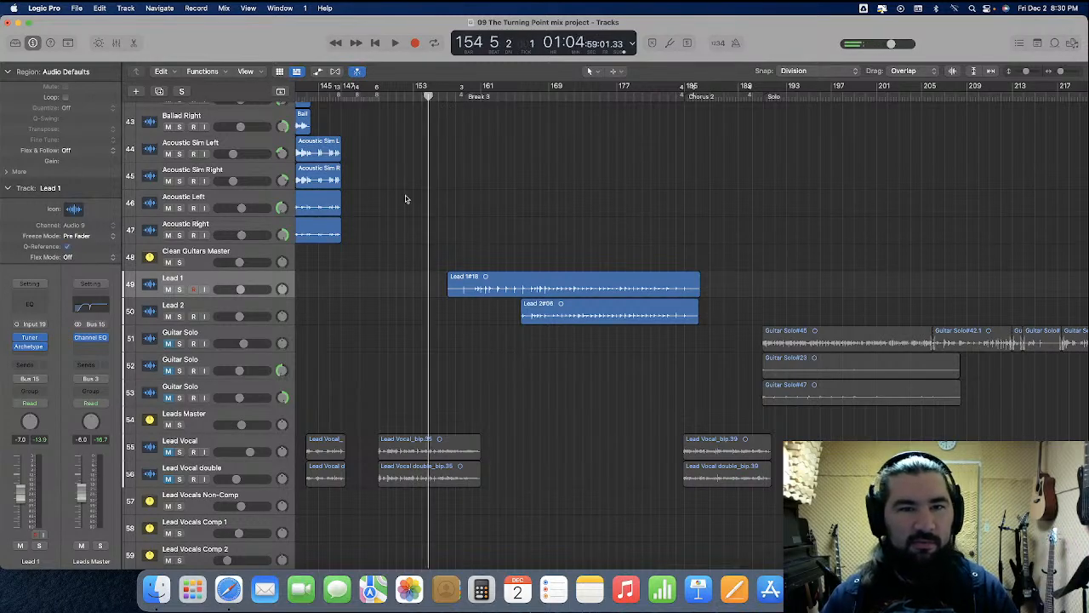
pyautogui.moveTo(428, 96); pyautogui.dragTo(431, 96)
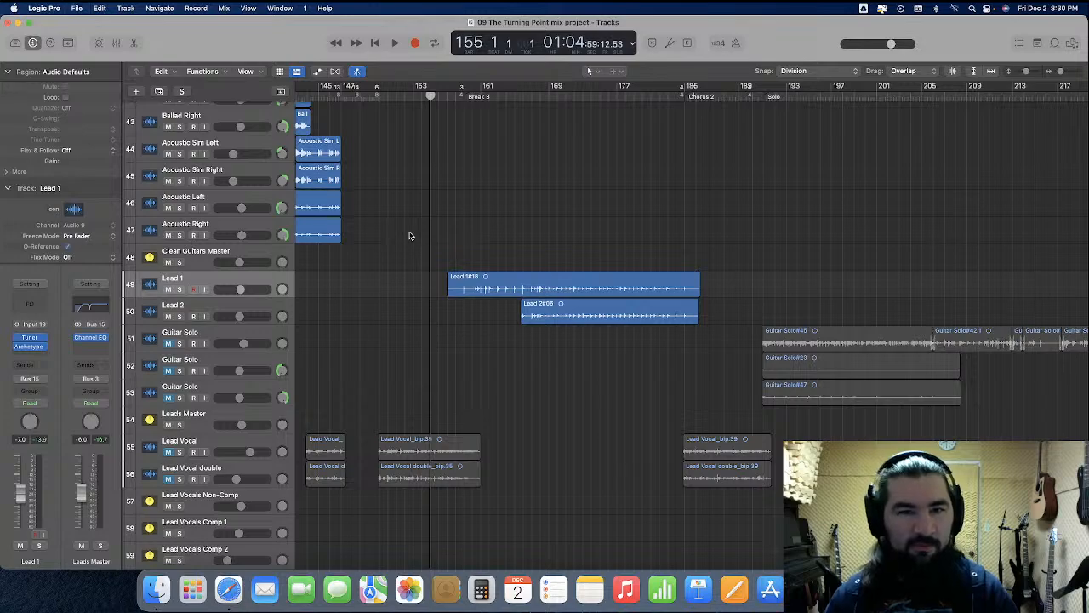
pyautogui.hscroll(1, 476, 249)
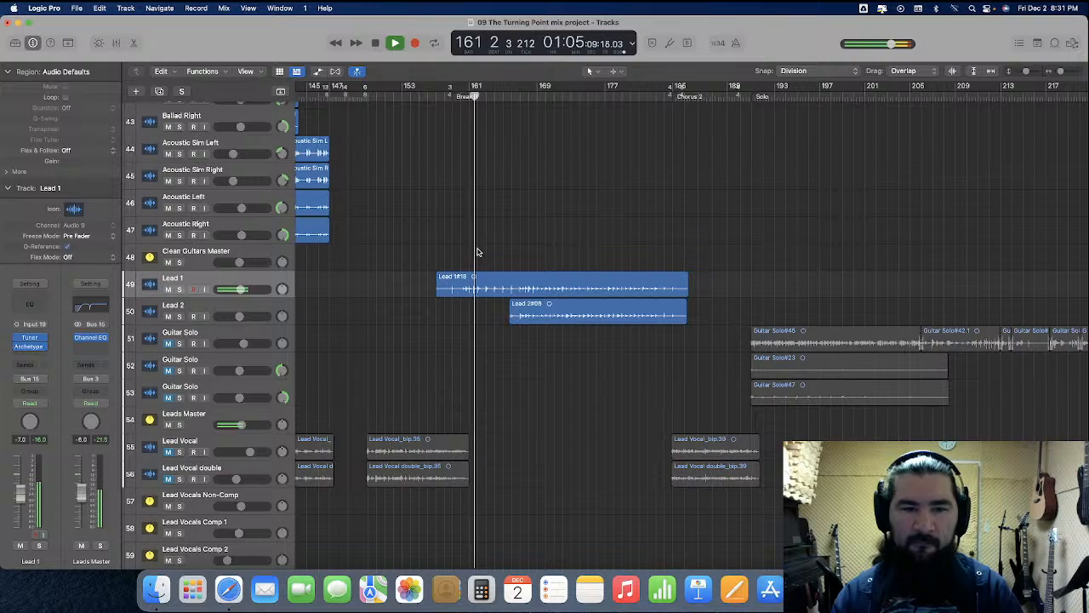
# Show track automation with Lead 1's Volume displayed, enlarge the Lead 1 track, and turn off grid snapping
pyautogui.click(317, 71)
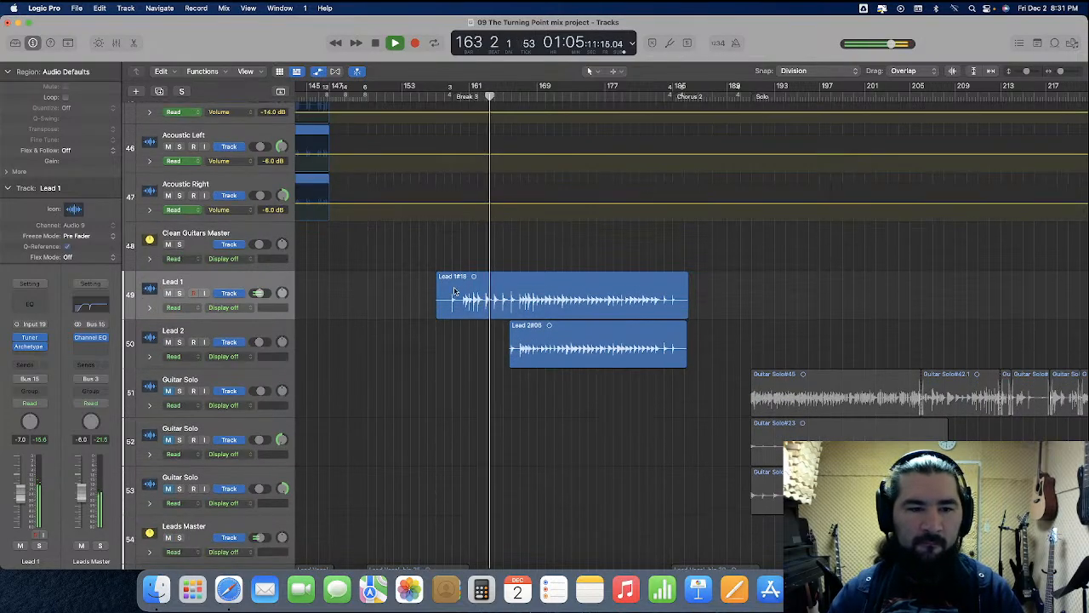
pyautogui.click(226, 308)
pyautogui.click(264, 360)
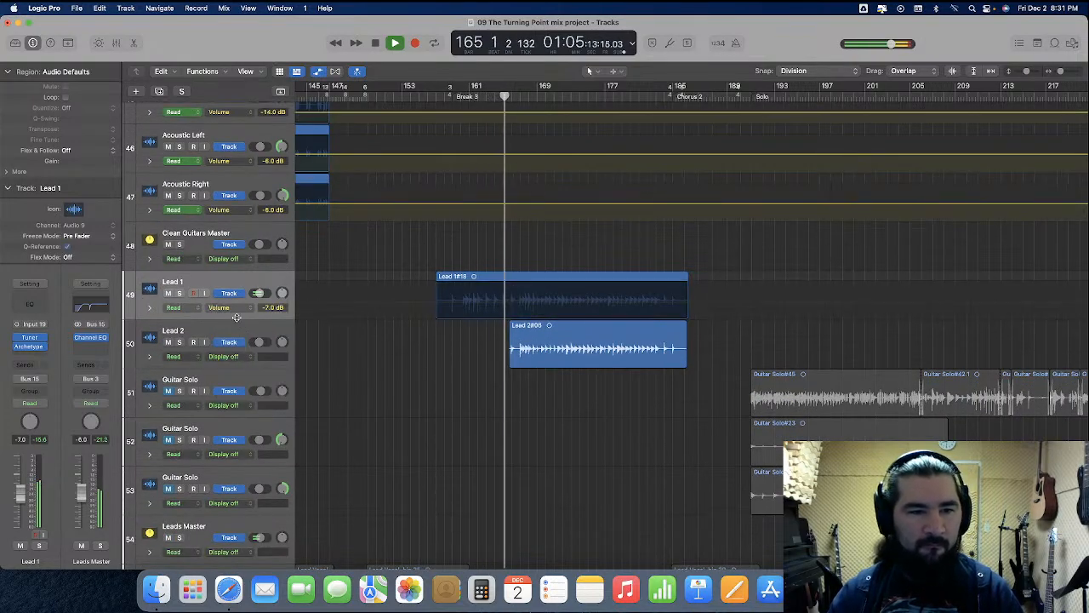
pyautogui.moveTo(241, 400); pyautogui.dragTo(247, 403)
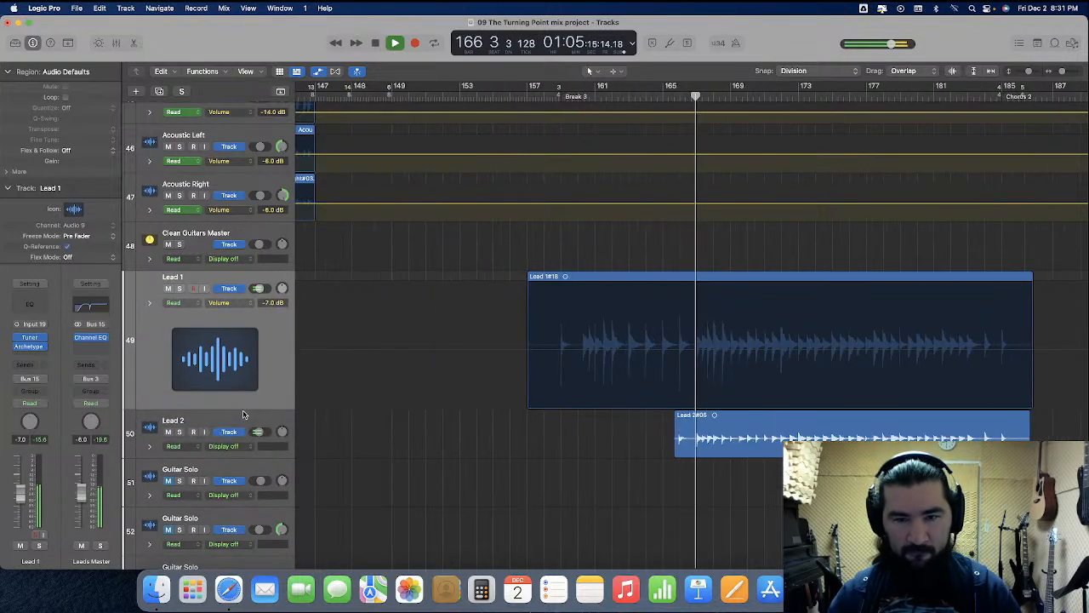
pyautogui.press('super+g')
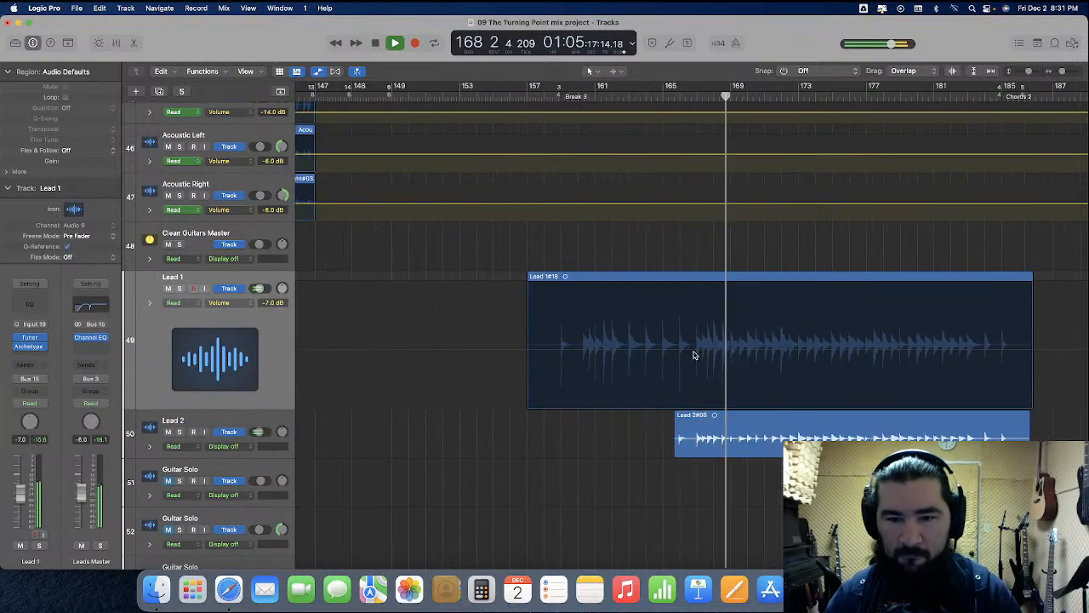
# Add volume automation points on Lead 1 just before bar 167 and raise the level ahead of them to -6.1 dB
pyautogui.click(695, 350)
pyautogui.press('super+Right')
pyautogui.press('super+Right')
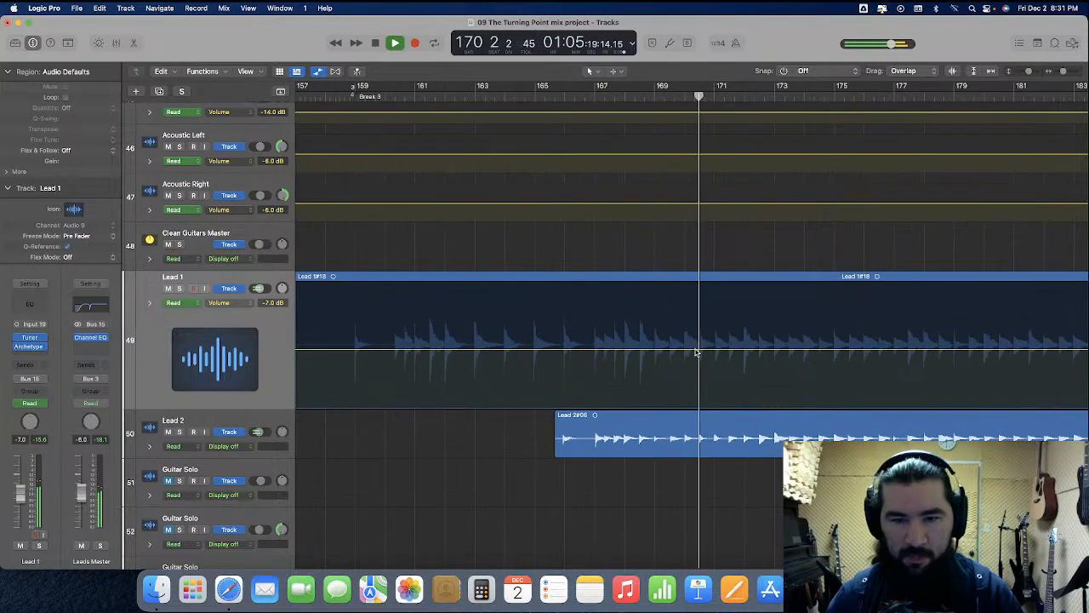
pyautogui.click(591, 351)
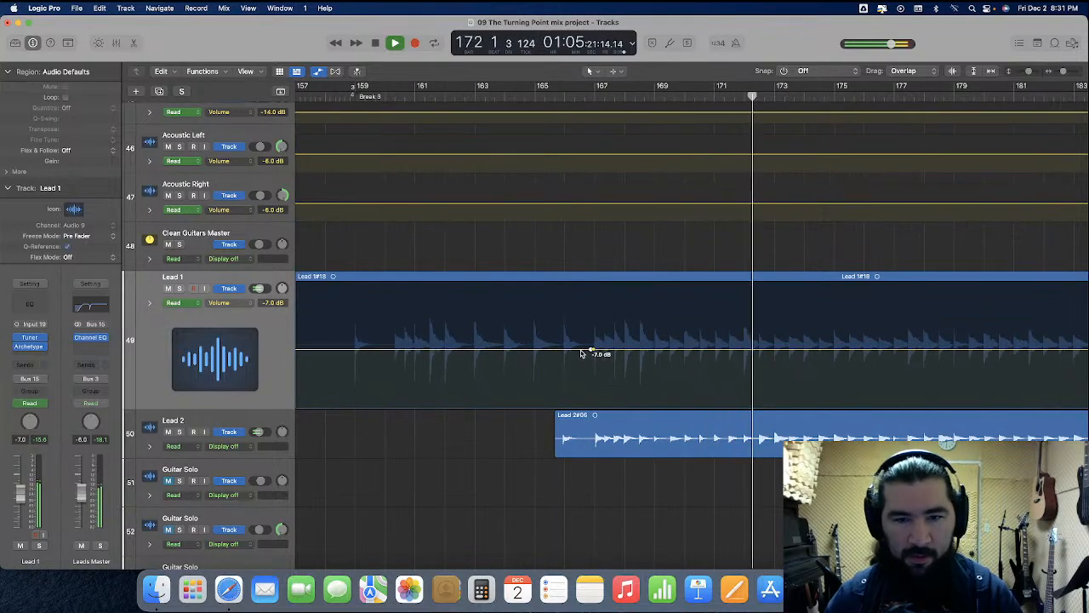
pyautogui.moveTo(582, 352); pyautogui.dragTo(584, 350)
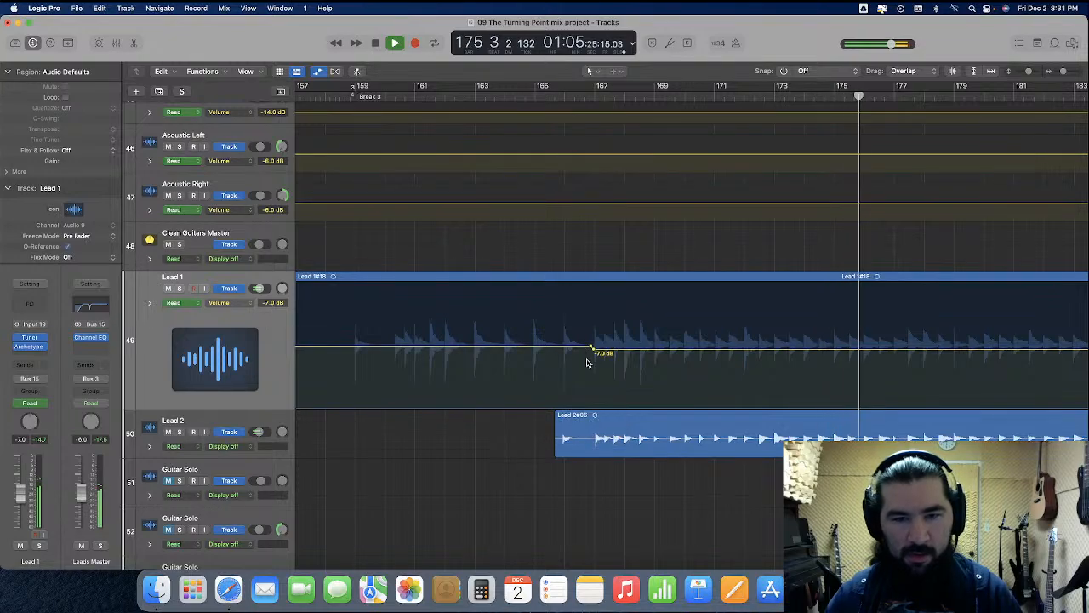
# Limit Lead 1's -6.1 dB boost to Break 1's opening, with -7.0 dB before bar 82 and from bar 90, and stop playback
pyautogui.hscroll(-15, 588, 362)
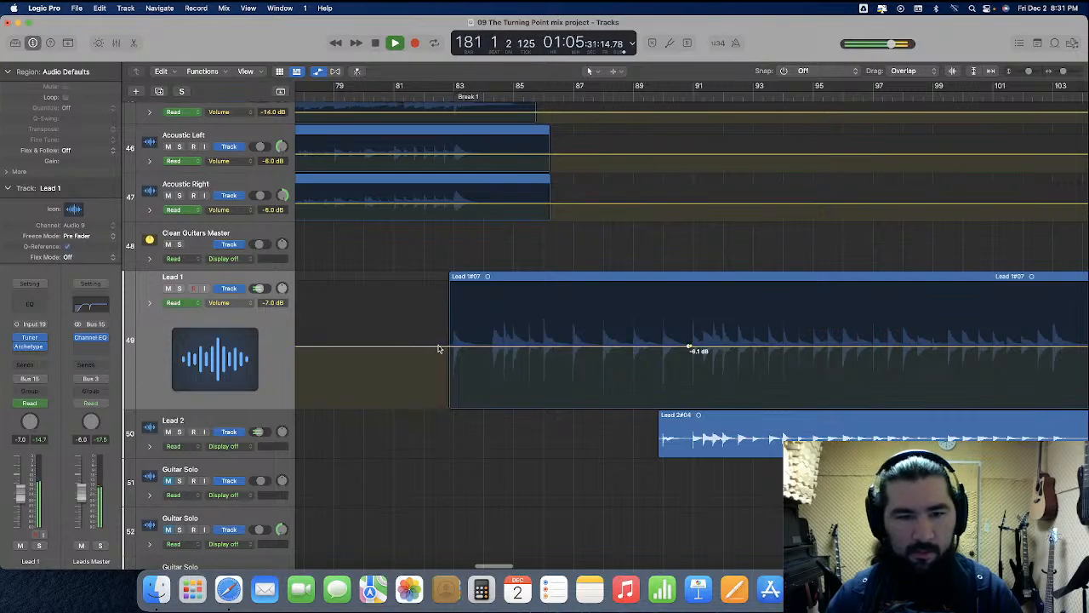
pyautogui.moveTo(422, 349); pyautogui.dragTo(423, 352)
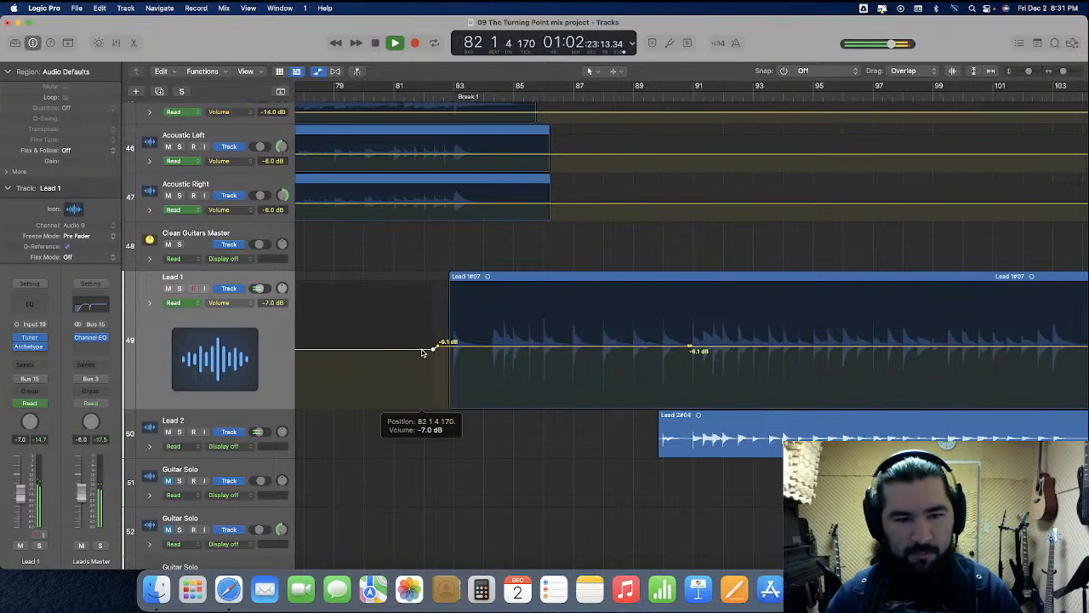
pyautogui.click(690, 350)
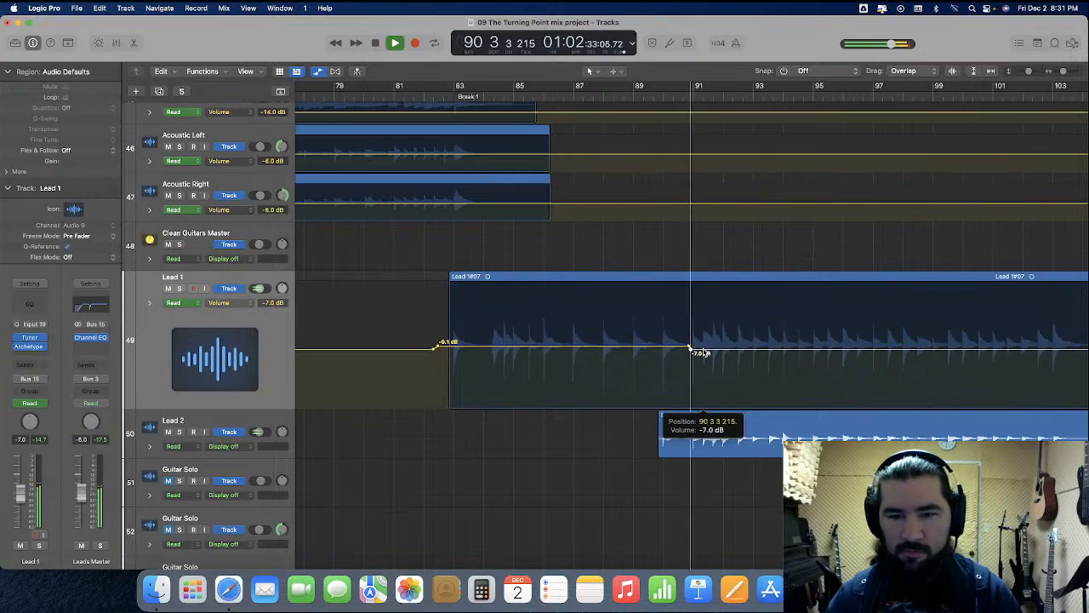
pyautogui.press('`')
pyautogui.press('super+Left')
pyautogui.press('super+Left')
pyautogui.press('super+Left')
pyautogui.press('space')
# Raise Lead 1's volume automation to -5.9 dB over Break 5's opening, from bar 276 until just before Lead 2 enters
pyautogui.hscroll(-5, 520, 290)
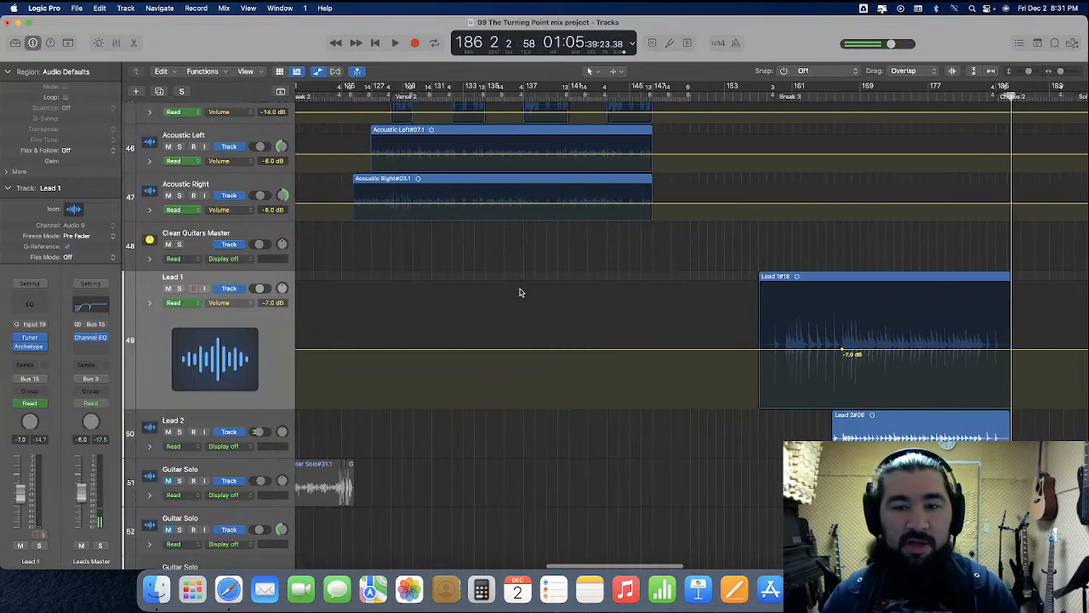
pyautogui.hscroll(4, 519, 288)
pyautogui.hscroll(10, 519, 293)
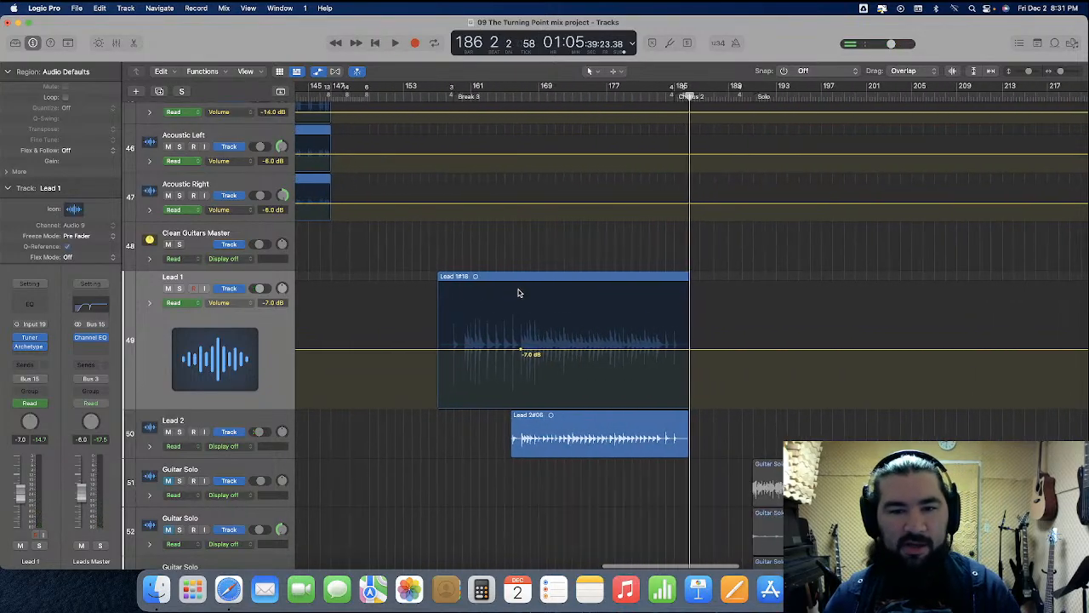
pyautogui.hscroll(2, 522, 292)
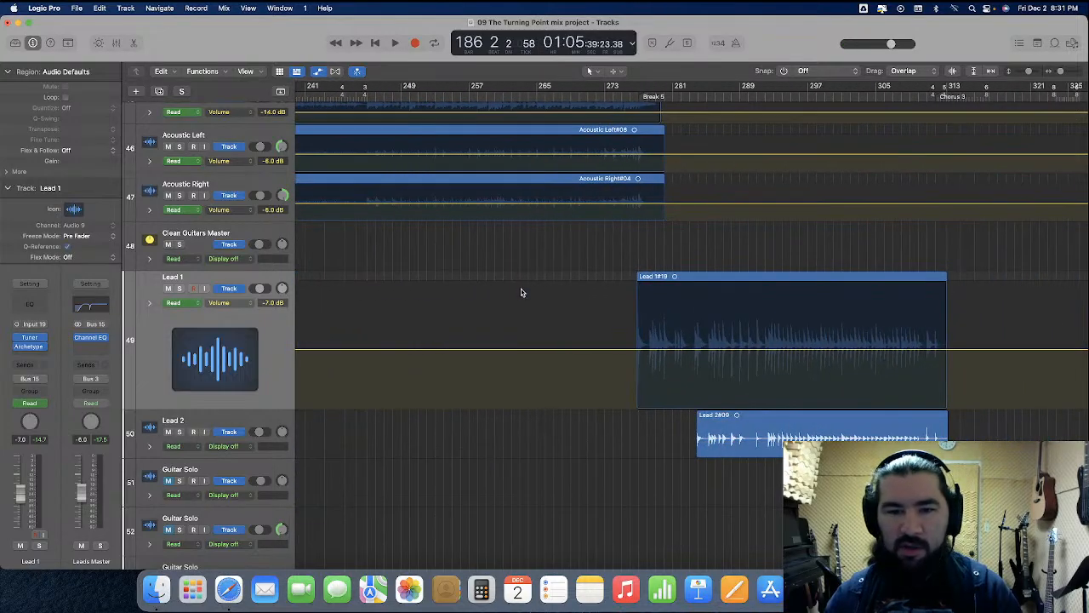
pyautogui.press('super+Right')
pyautogui.press('super+Right')
pyautogui.press('super+Right')
pyautogui.press('super+Right')
pyautogui.hscroll(10, 516, 315)
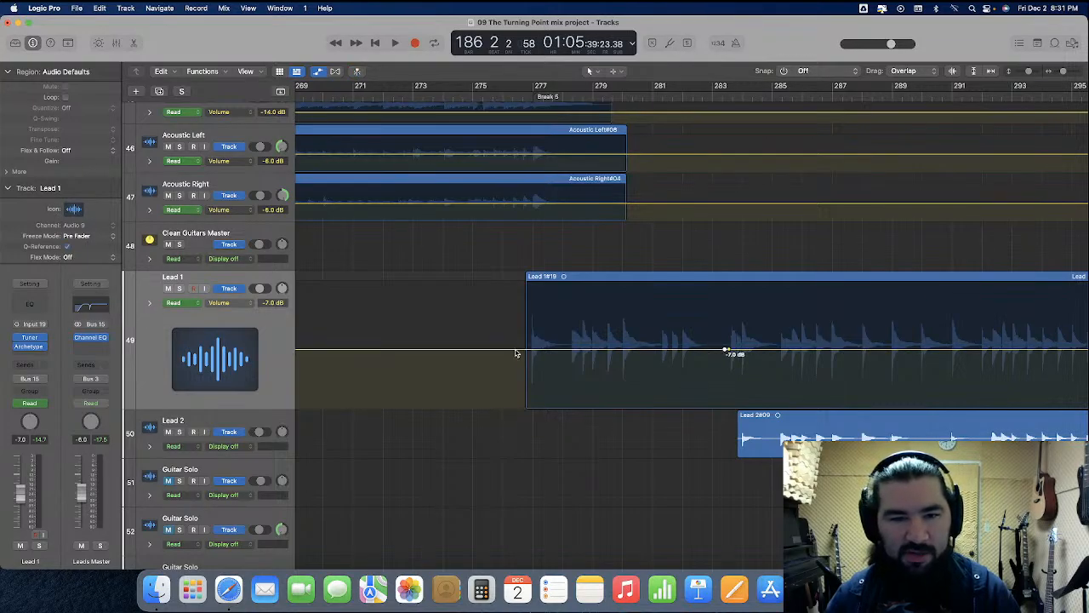
pyautogui.hscroll(-20, 515, 352)
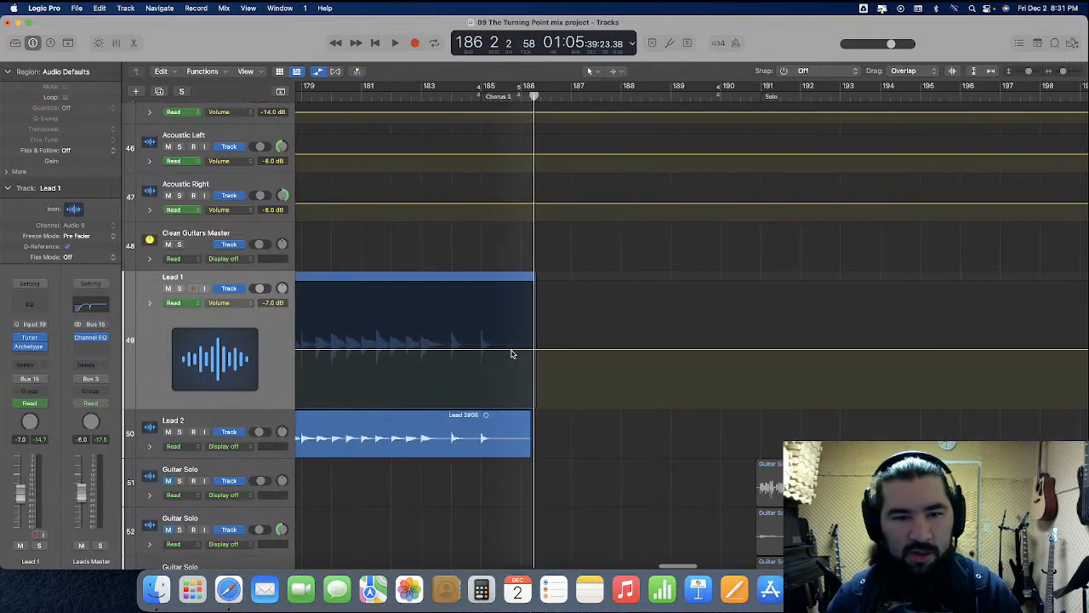
pyautogui.hscroll(20, 512, 354)
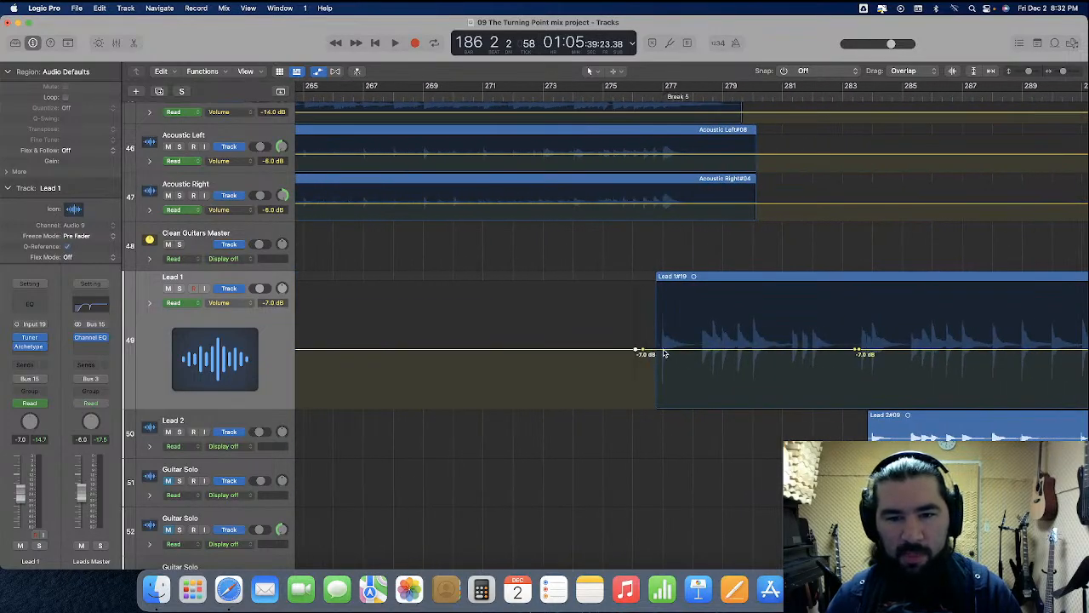
pyautogui.moveTo(664, 353); pyautogui.dragTo(665, 351)
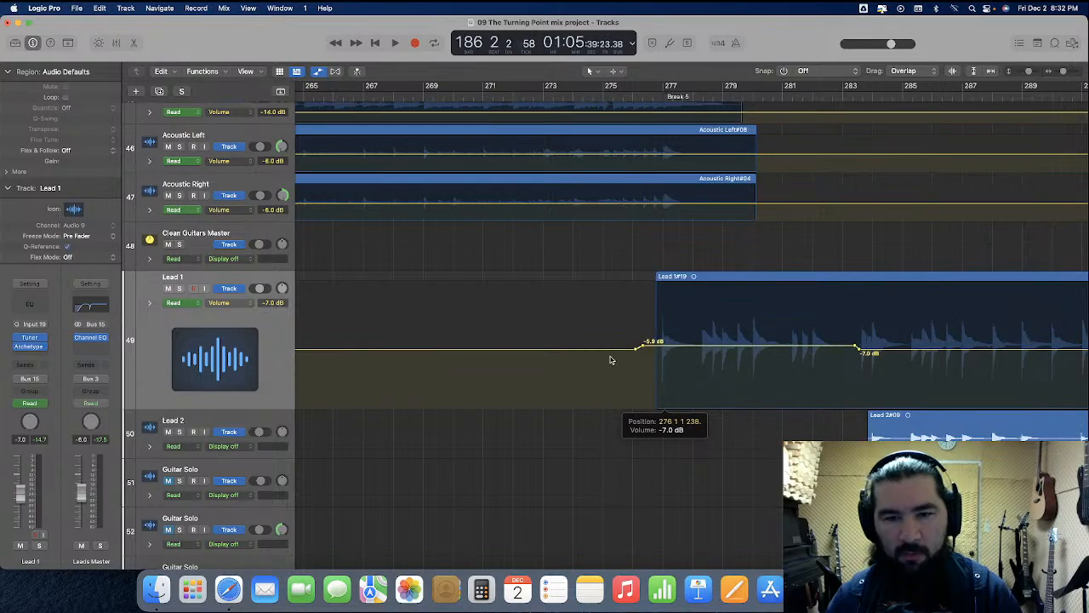
# Raise Lead 1's volume automation to -5.9 dB over Break 3's opening, before Lead 2 enters near bar 167
pyautogui.hscroll(-20, 595, 360)
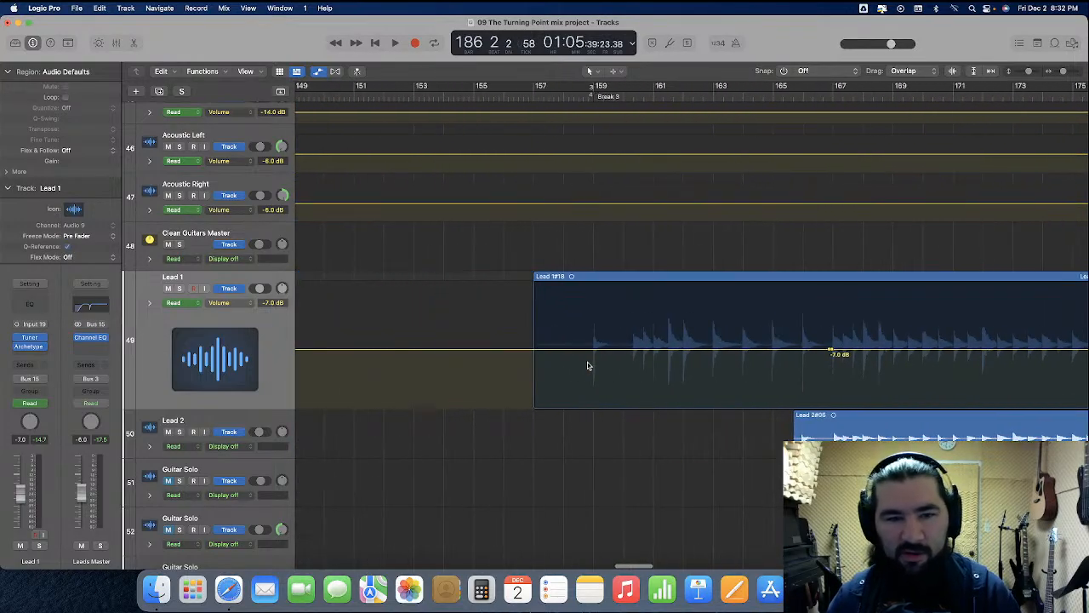
pyautogui.moveTo(606, 353); pyautogui.dragTo(605, 351)
pyautogui.hscroll(20, 602, 368)
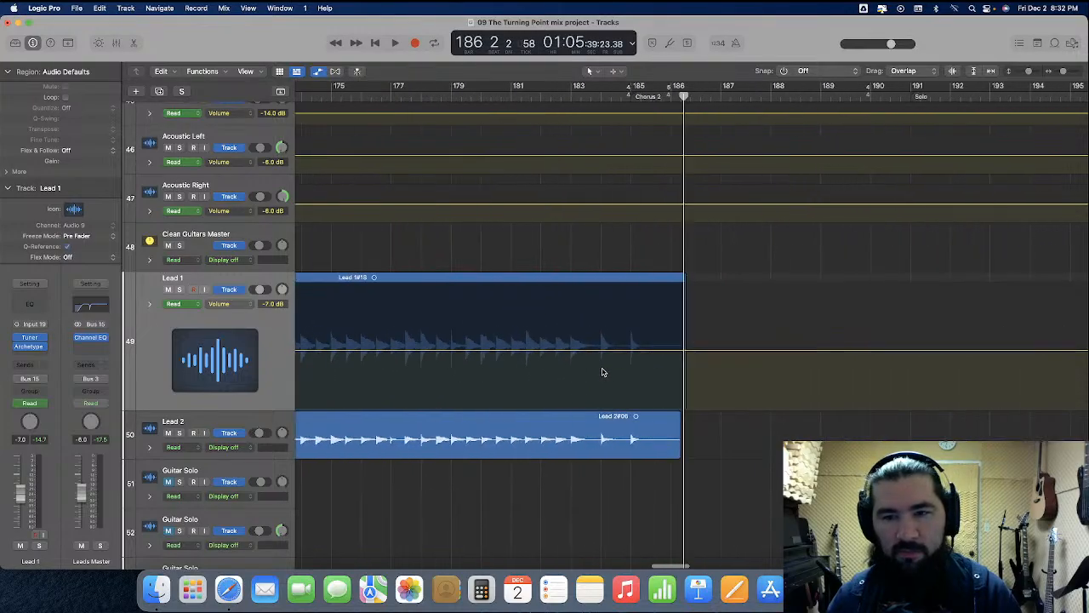
# Play Break 5 from bar 274 to its end at Chorus 3 to check Lead 1's automated level
pyautogui.hscroll(10, 601, 368)
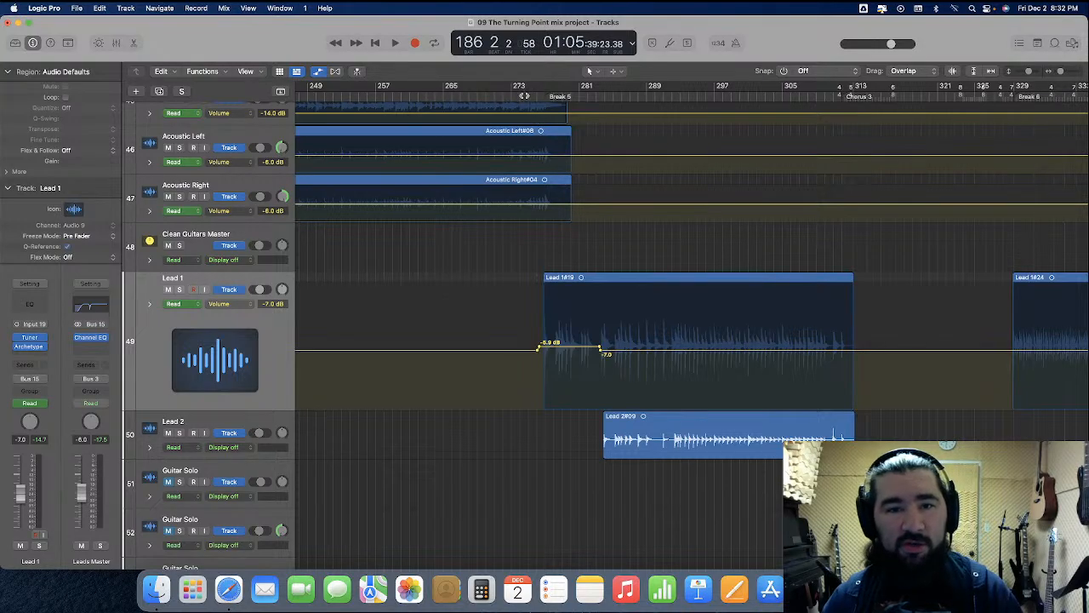
pyautogui.click(522, 96)
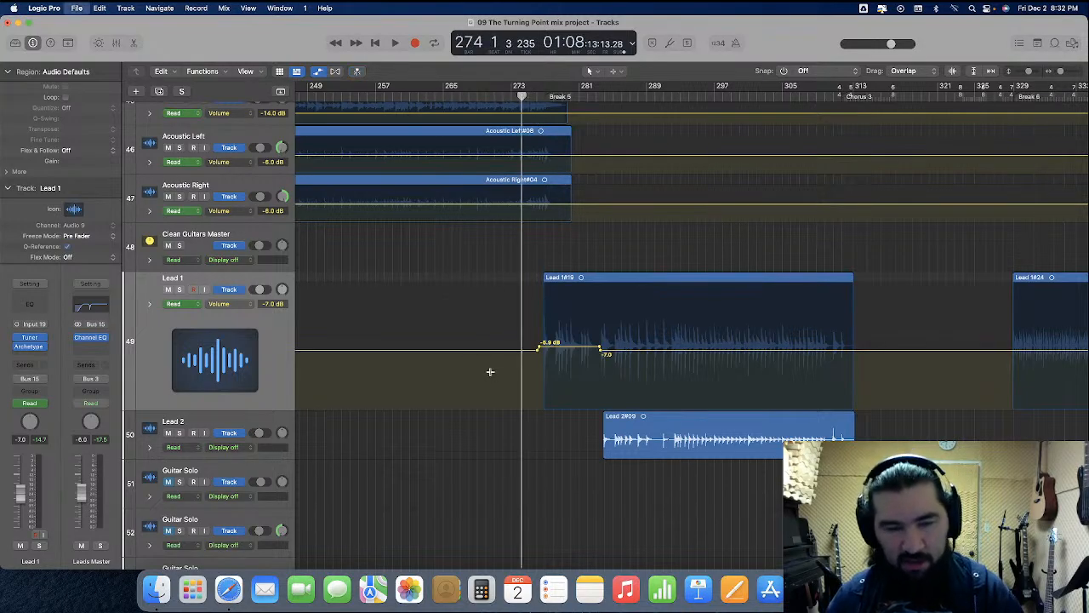
pyautogui.press('space')
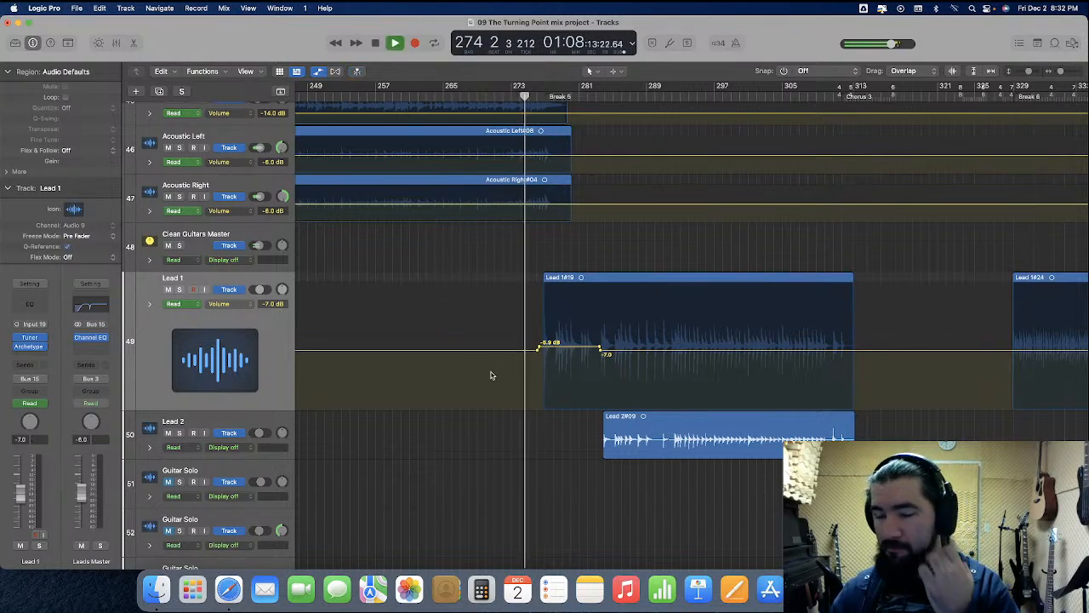
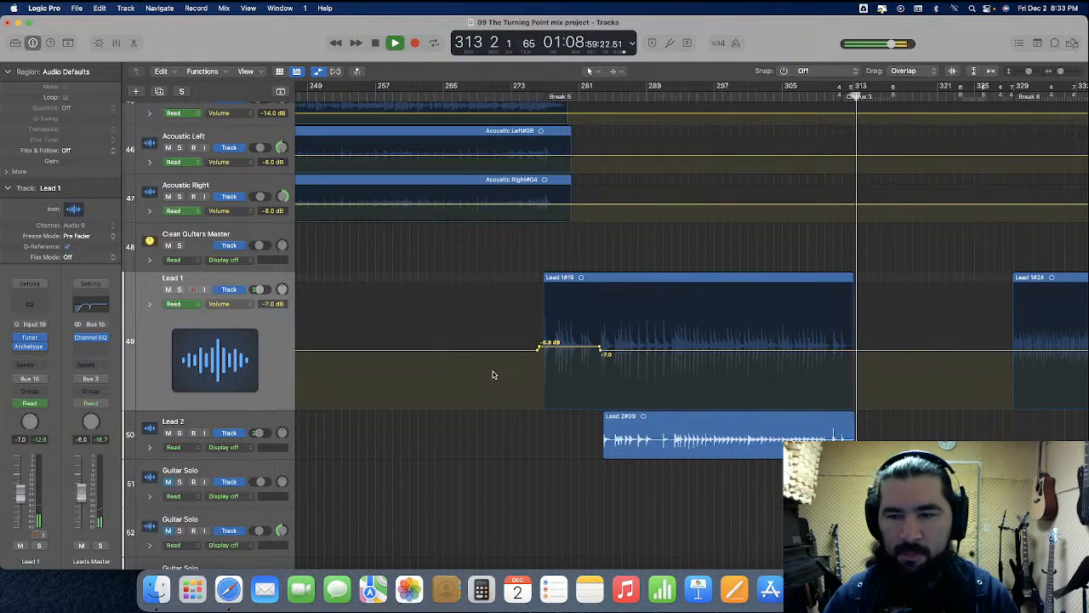
pyautogui.press('space')
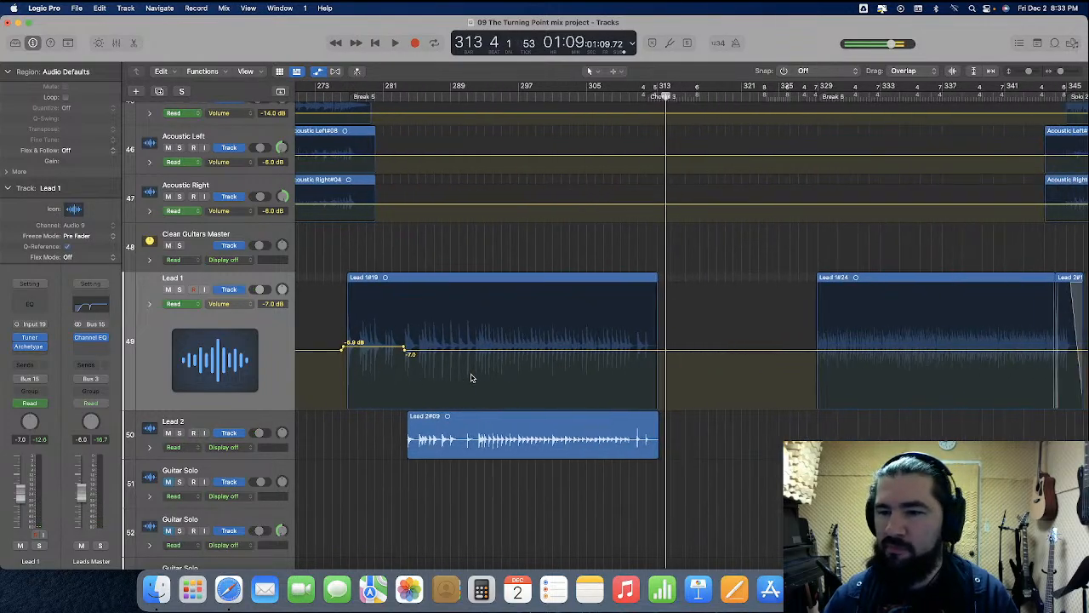
# Play Break 6 from bar 327 to the end of the Lead 1 part and review the arrangement that follows
pyautogui.hscroll(10, 472, 377)
pyautogui.click(545, 95)
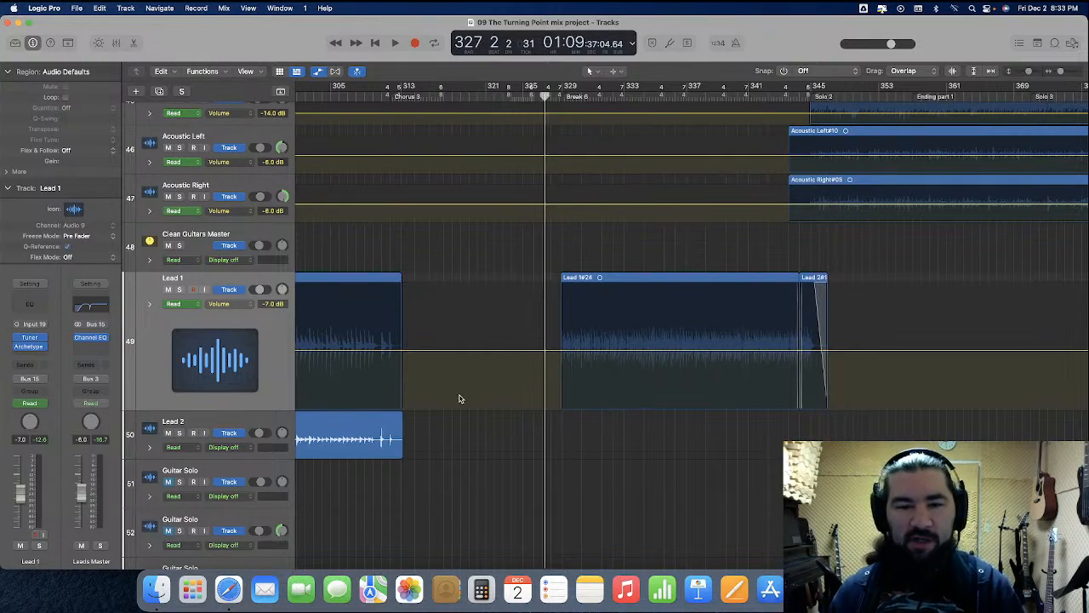
pyautogui.press('space')
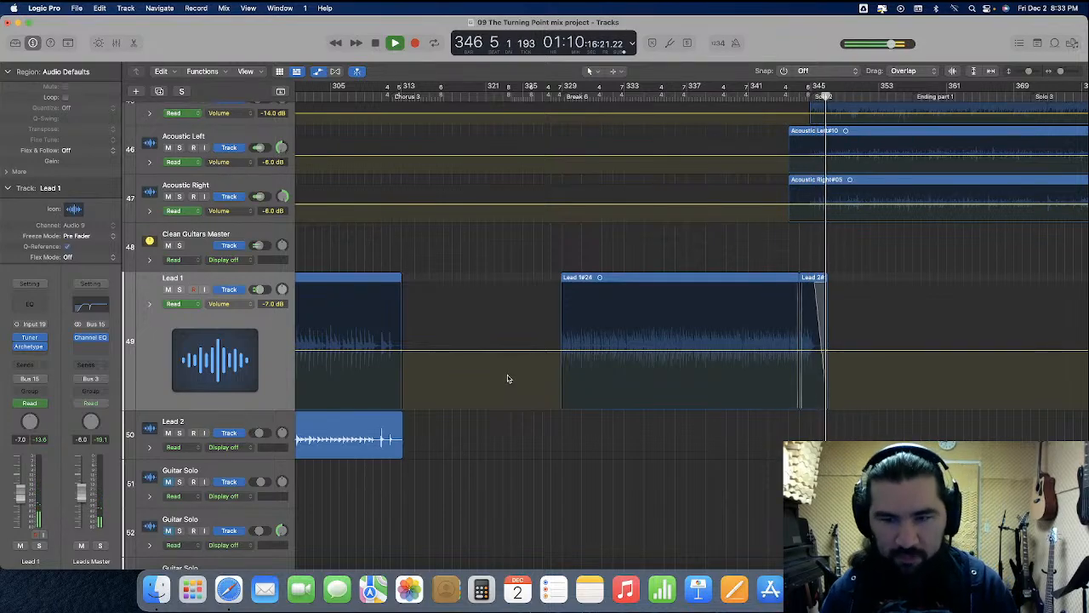
pyautogui.hscroll(5, 508, 379)
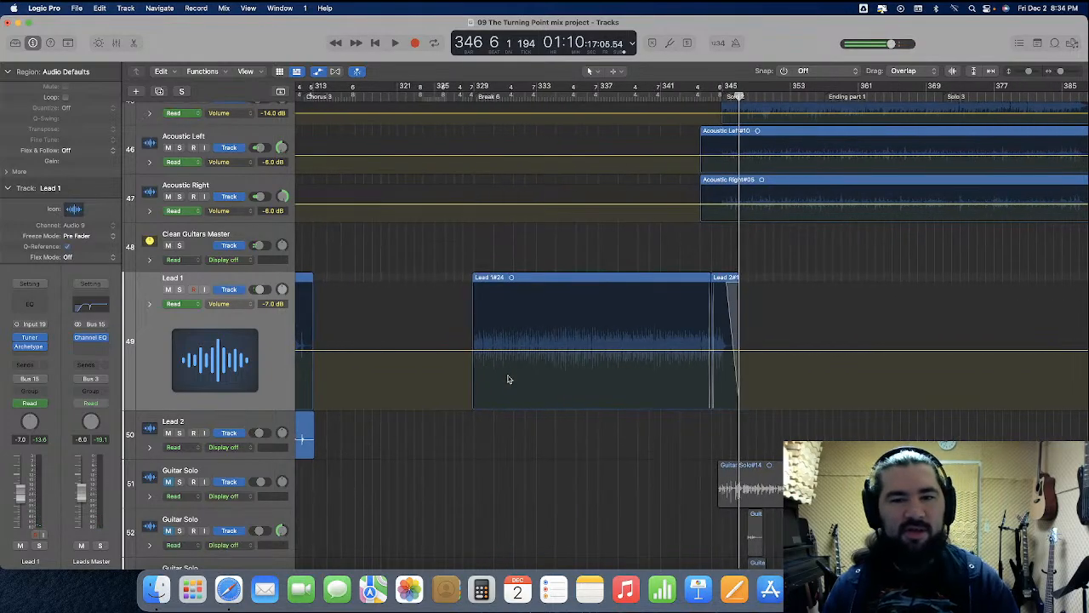
pyautogui.hscroll(3, 508, 378)
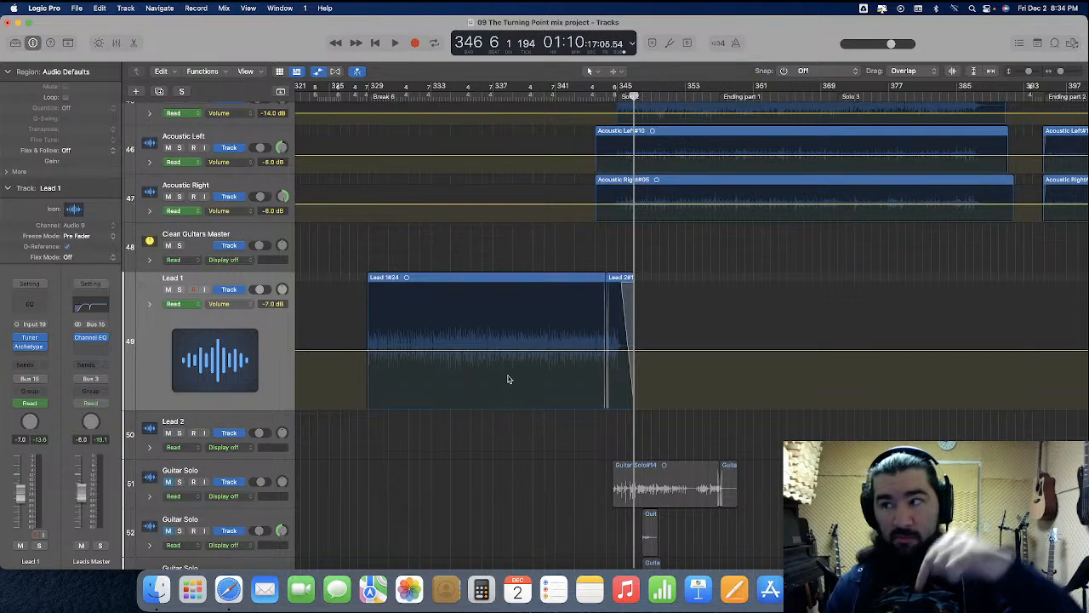
pyautogui.hscroll(6, 508, 378)
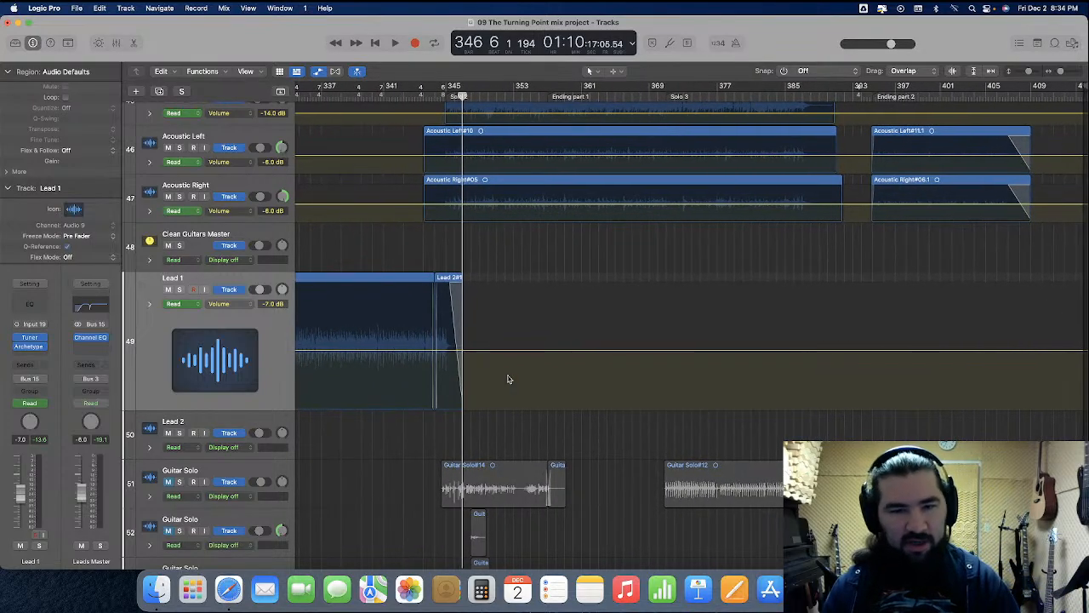
# Return the playhead to the song's start, show the whole arrangement, and shrink the Lead 1 track to its standard height
pyautogui.hscroll(-1, 503, 379)
pyautogui.hscroll(-15, 503, 378)
pyautogui.press('Return')
pyautogui.press('super+Left')
pyautogui.press('super+Left')
pyautogui.press('super+Left')
pyautogui.press('super+Left')
pyautogui.press('super+Left')
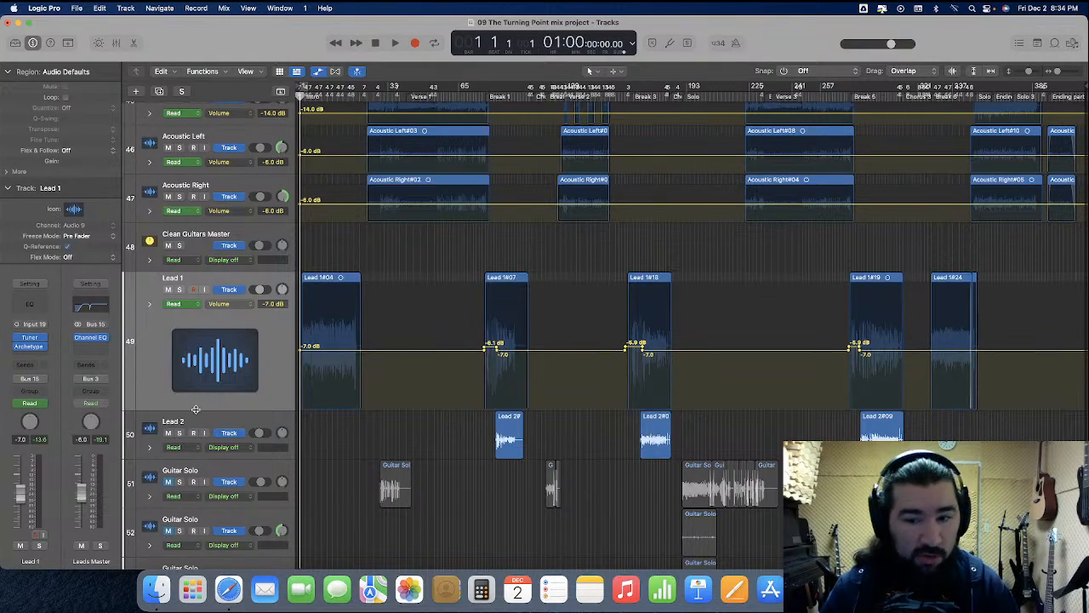
pyautogui.moveTo(197, 403); pyautogui.dragTo(207, 319)
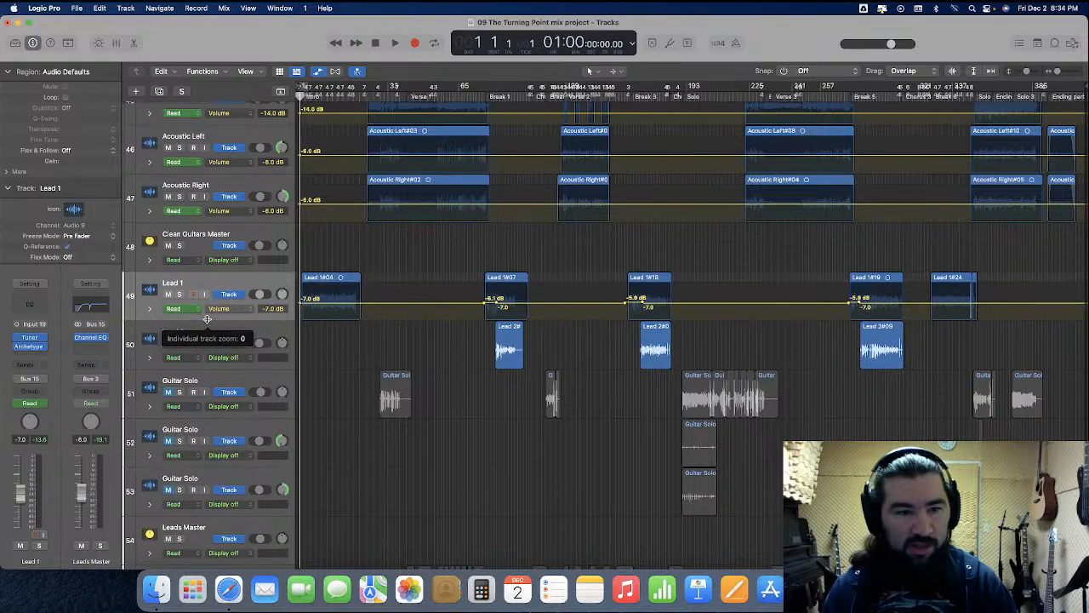
# Unmute the three Guitar Solo tracks, 51 to 53
pyautogui.click(238, 379)
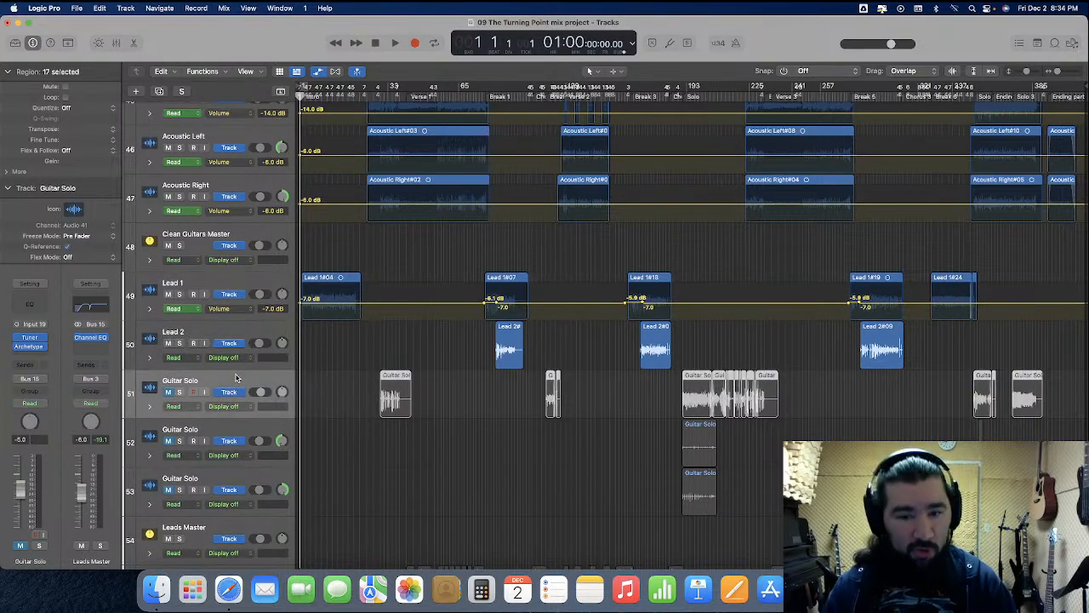
pyautogui.click(243, 432)
pyautogui.click(237, 477)
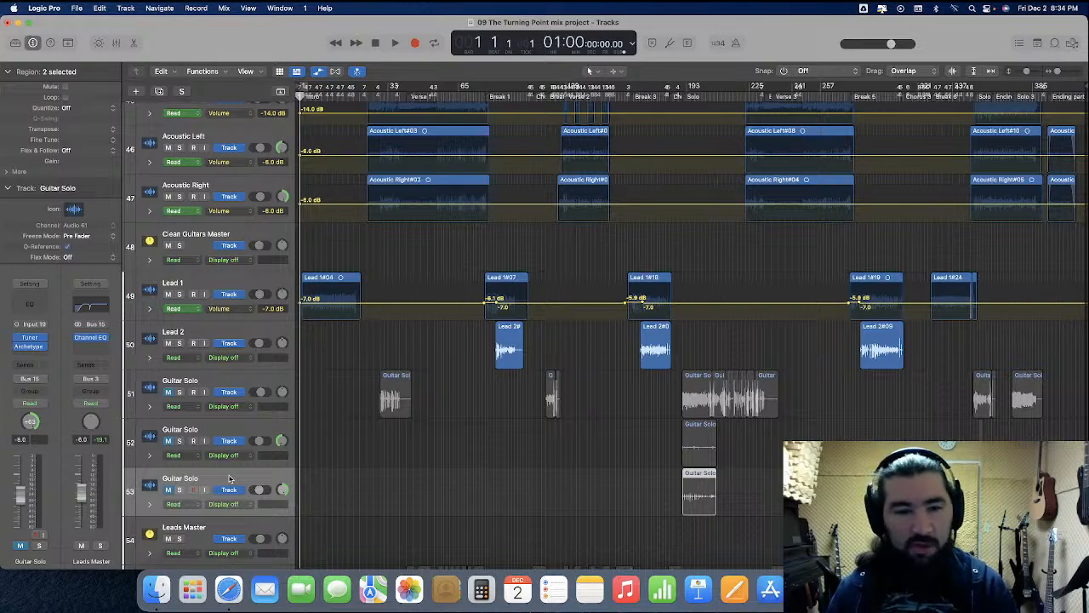
pyautogui.click(168, 393)
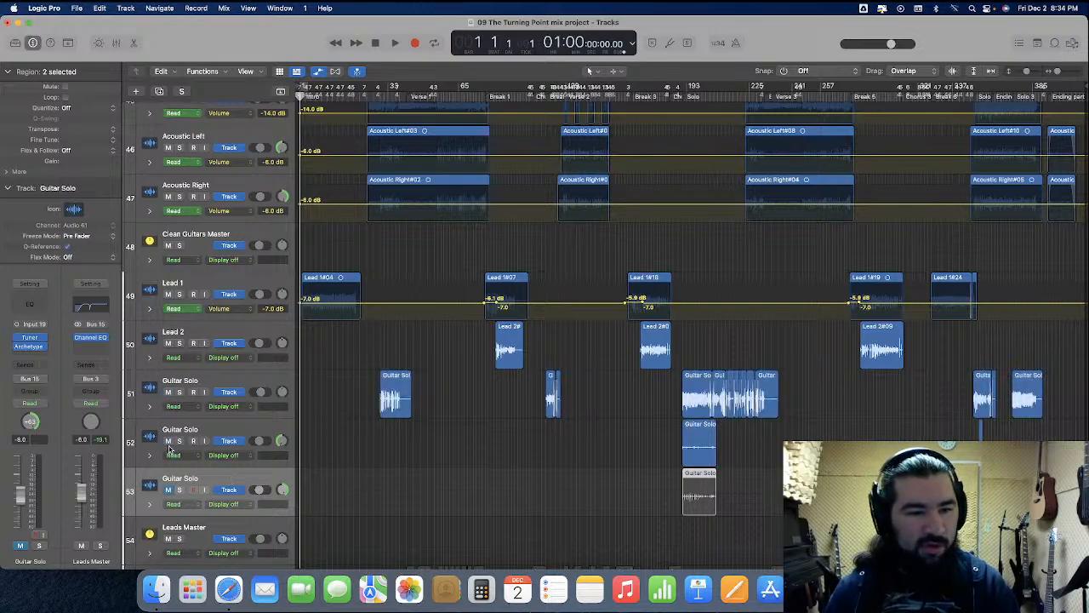
# Lower Guitar Solo tracks 52 and 53 together to -13.0 dB in the mixer, then hide the mixer
pyautogui.click(240, 430)
pyautogui.keyDown('shift'); pyautogui.click(257, 476); pyautogui.keyUp('shift')
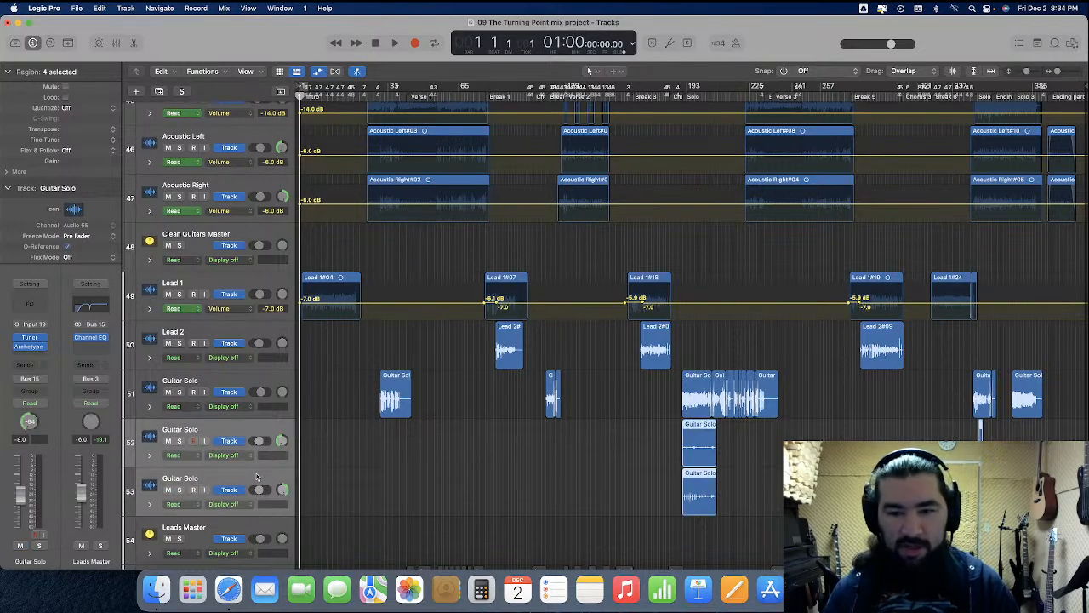
pyautogui.press('super+Right')
pyautogui.press('super+Right')
pyautogui.press('super+Right')
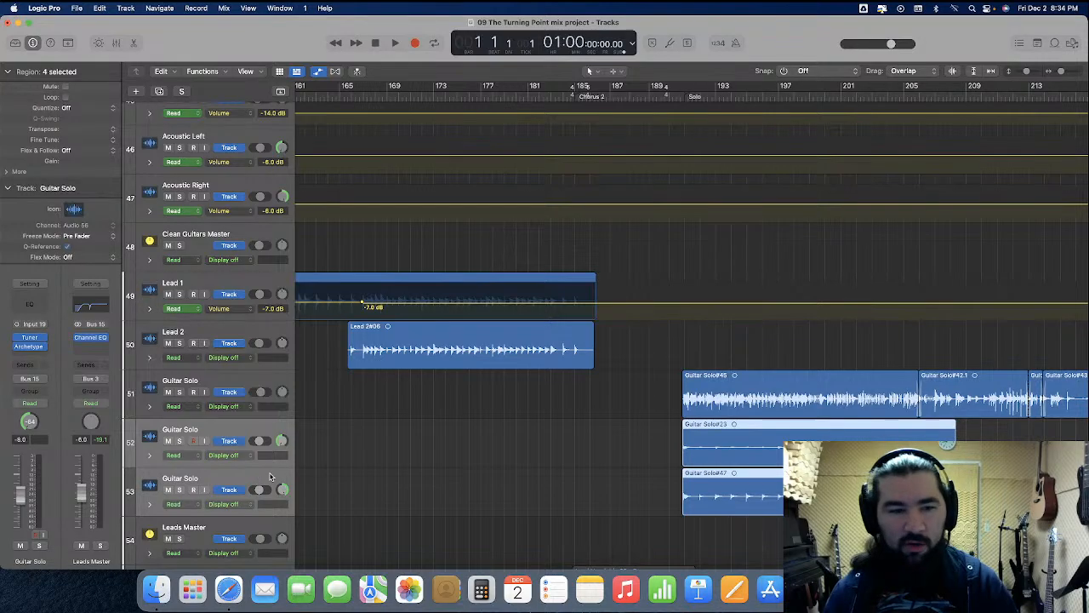
pyautogui.press('x')
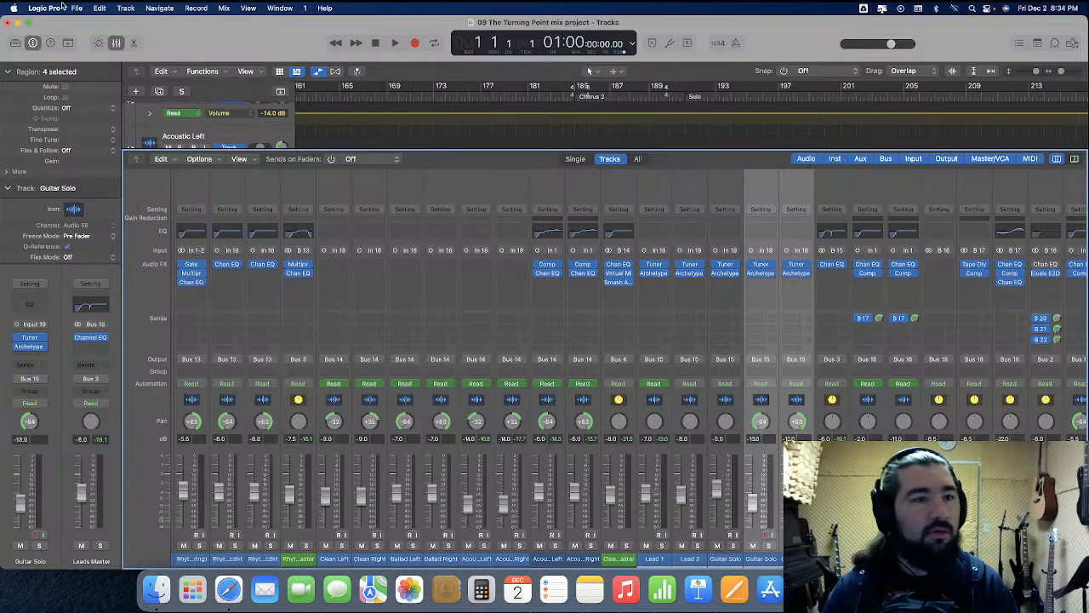
pyautogui.click(117, 42)
# Play from bar 27, ahead of Verse 1's guitar solo, and display Volume automation on Guitar Solo track 51
pyautogui.hscroll(-20, 586, 348)
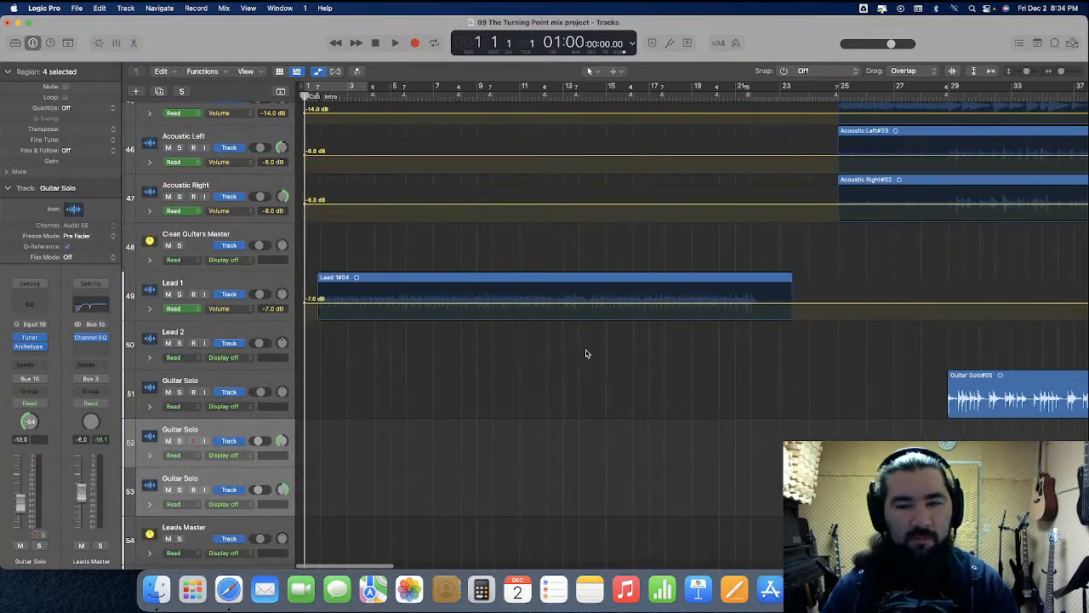
pyautogui.press('super+Left')
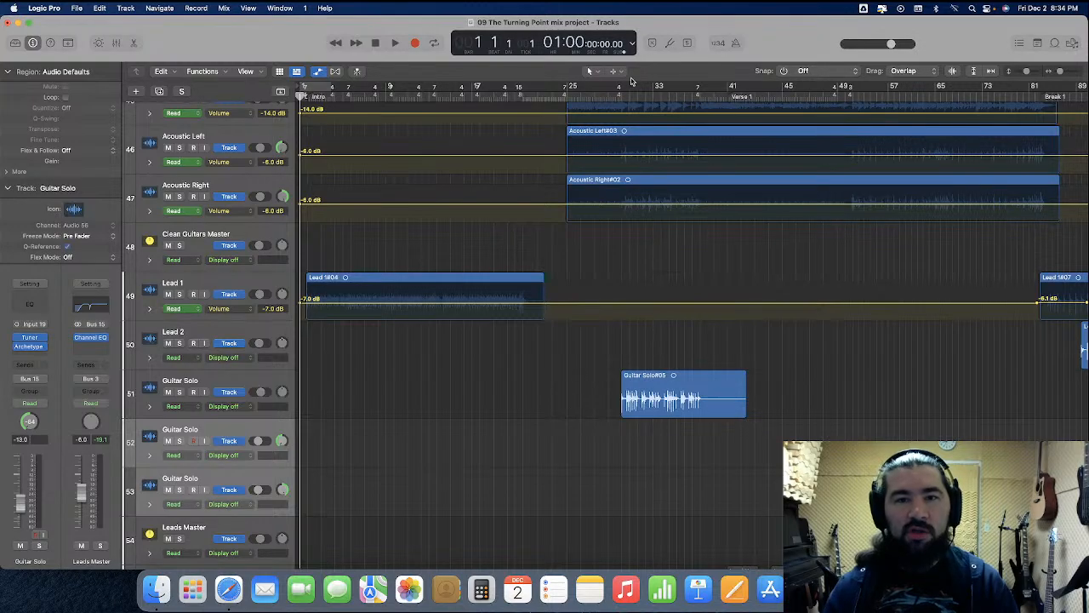
pyautogui.click(602, 95)
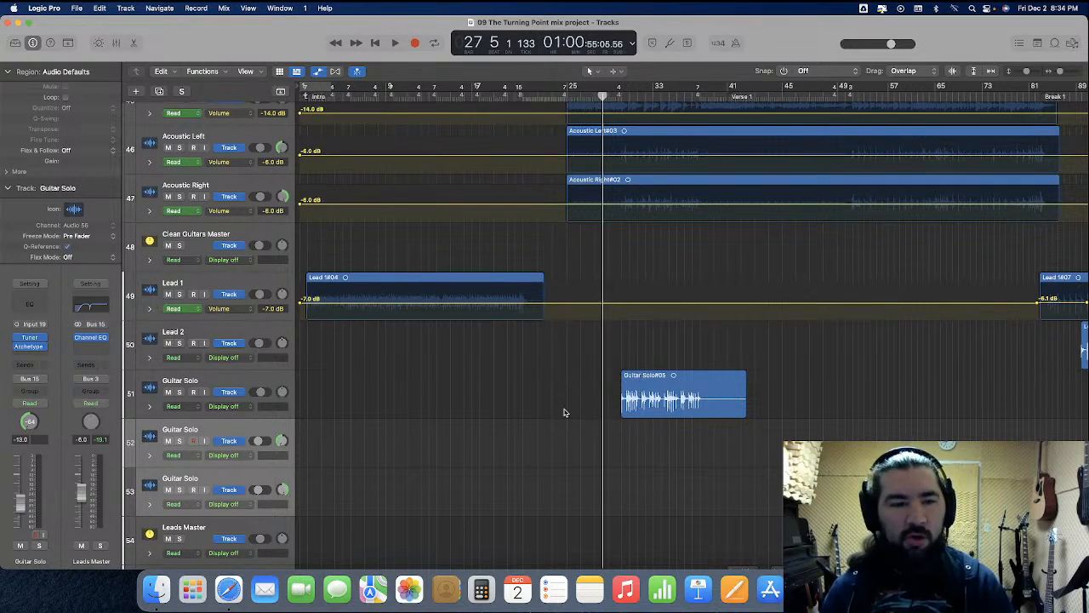
pyautogui.click(263, 380)
pyautogui.press('space')
pyautogui.click(241, 407)
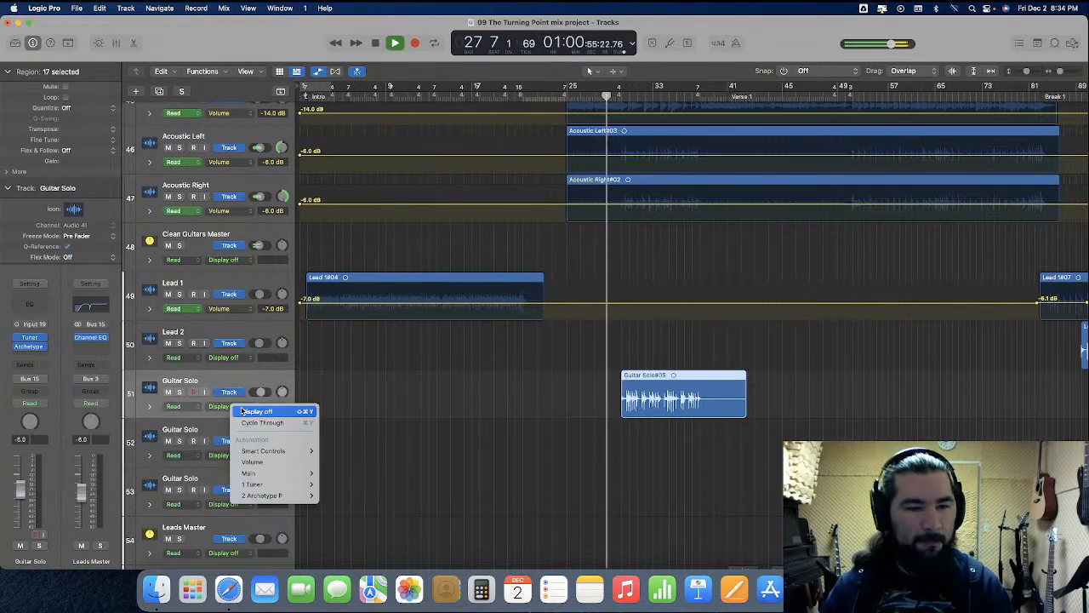
pyautogui.click(267, 463)
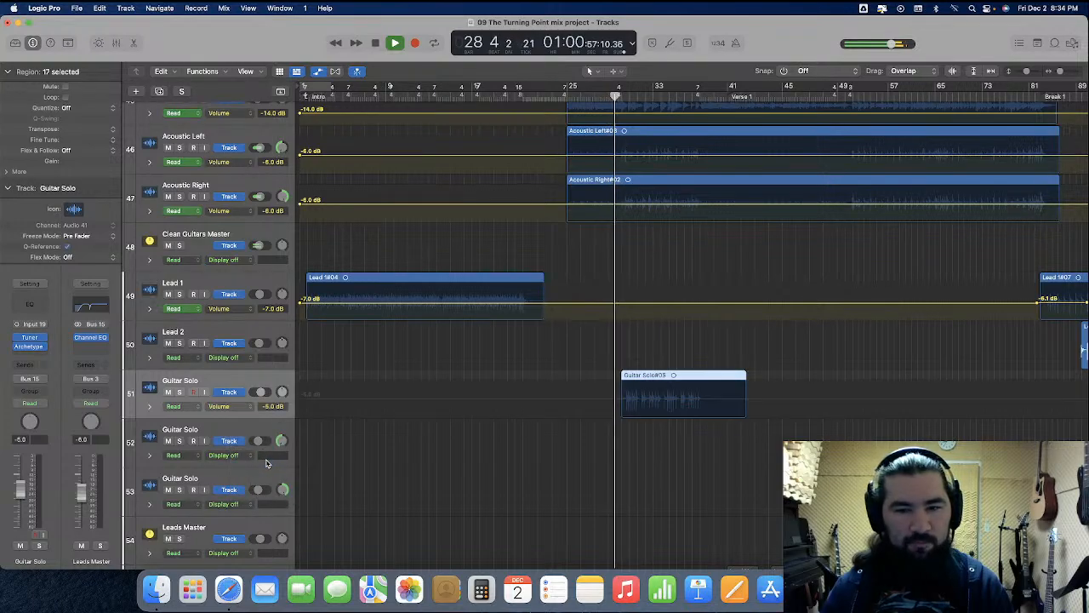
# Enlarge Guitar Solo track 51, set its volume automation to -4.5 dB, and stop playback after the Verse 1 solo
pyautogui.click(308, 414)
pyautogui.moveTo(238, 418); pyautogui.dragTo(238, 487)
pyautogui.moveTo(322, 435); pyautogui.dragTo(347, 436)
pyautogui.click(239, 486)
pyautogui.moveTo(233, 488); pyautogui.dragTo(232, 546)
pyautogui.moveTo(317, 464); pyautogui.dragTo(317, 462)
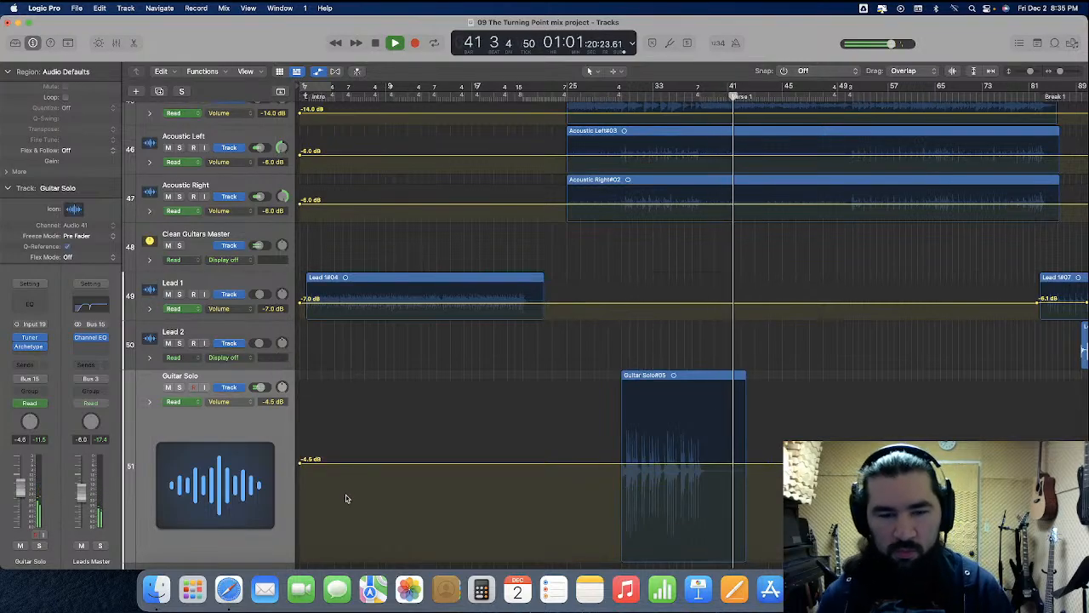
pyautogui.scroll(-2, 354, 504)
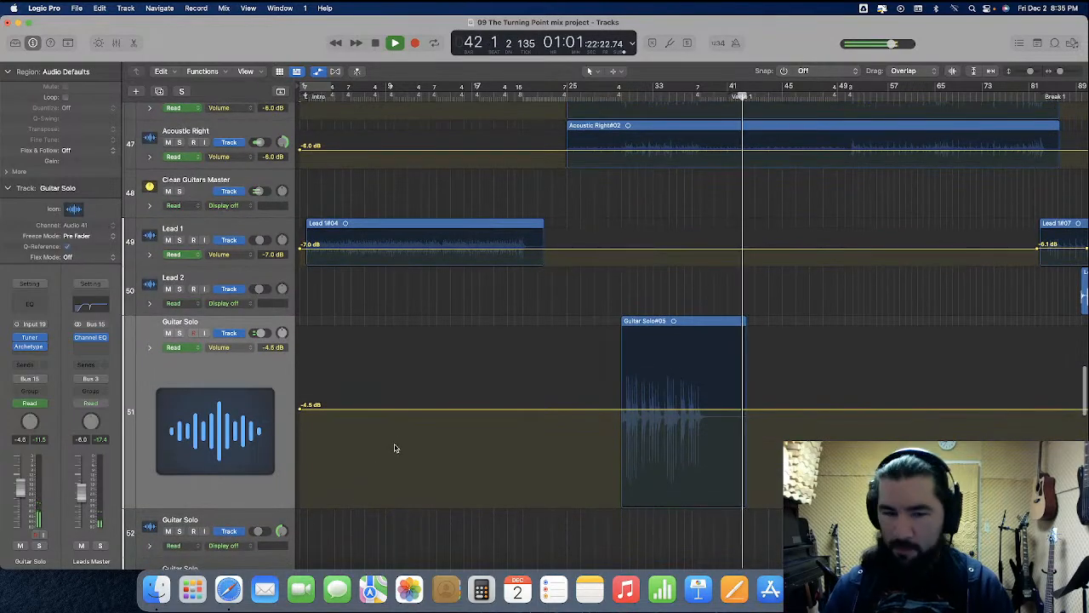
pyautogui.press('space')
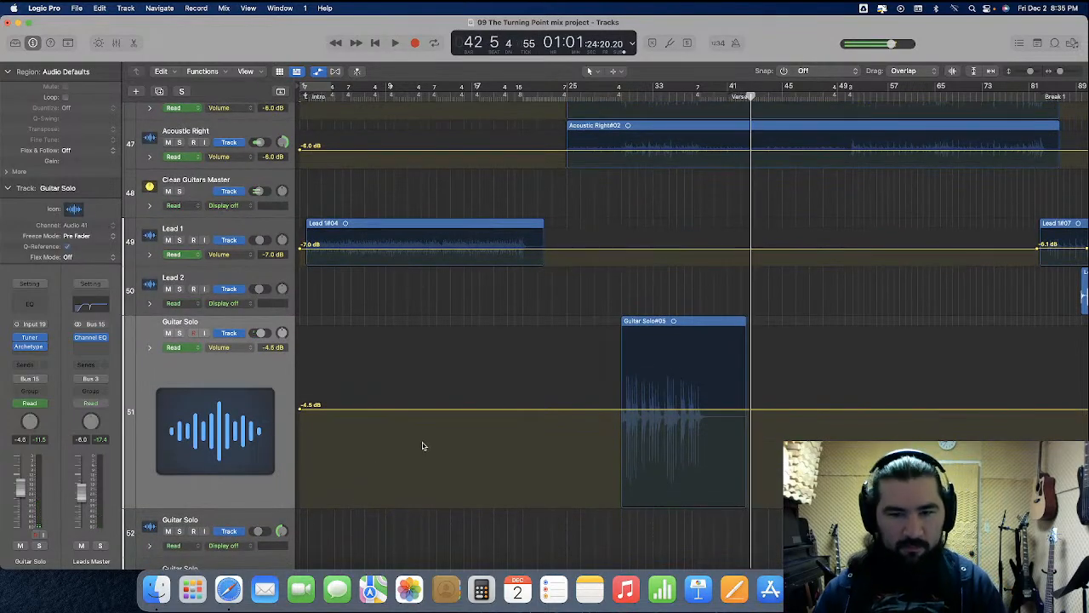
# Lower Guitar Solo track 51's volume automation to -7.0 dB around its Break 2 regions, adjusting it while playing from bar 119
pyautogui.hscroll(10, 422, 444)
pyautogui.hscroll(3, 423, 446)
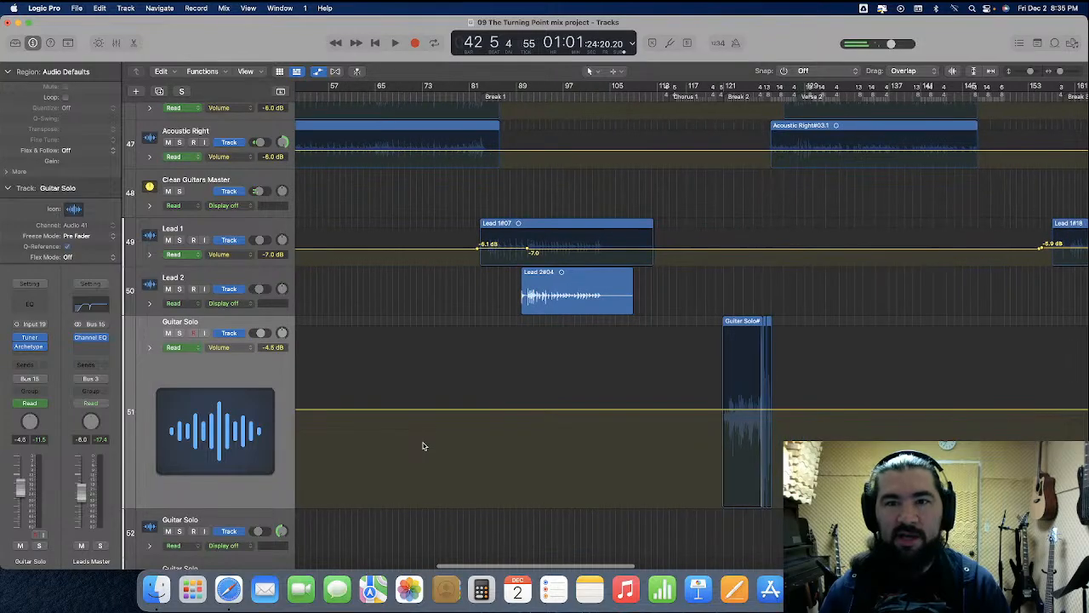
pyautogui.hscroll(3, 423, 445)
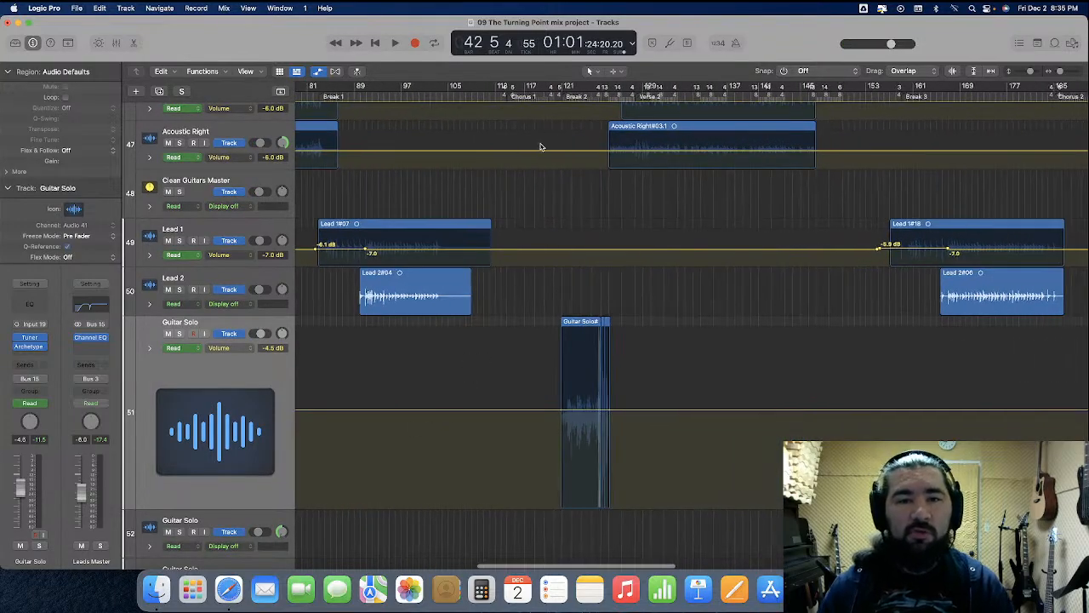
pyautogui.click(553, 96)
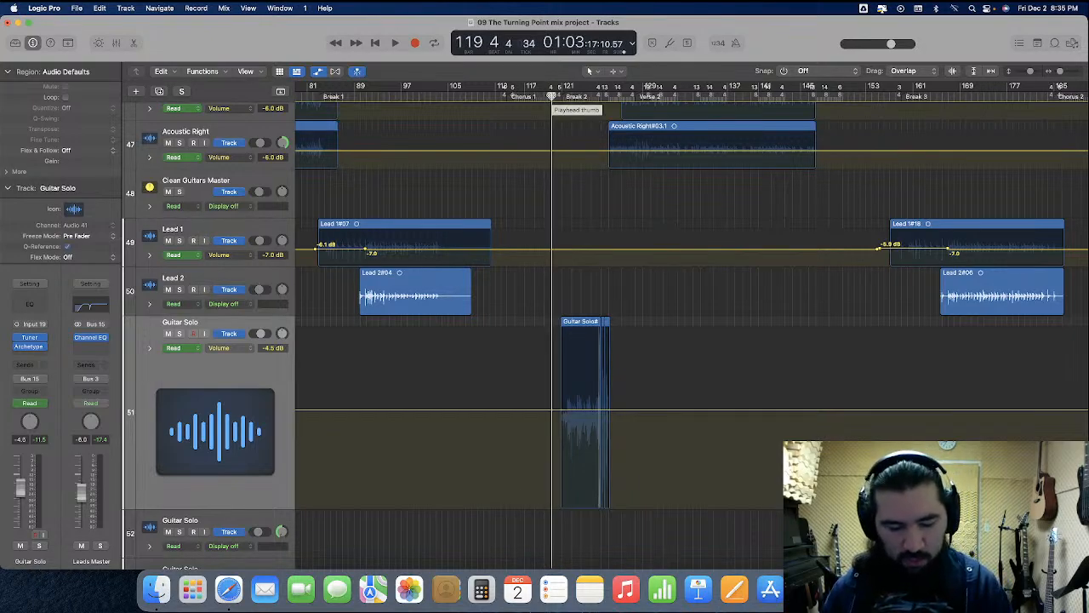
pyautogui.scroll(6, 552, 96)
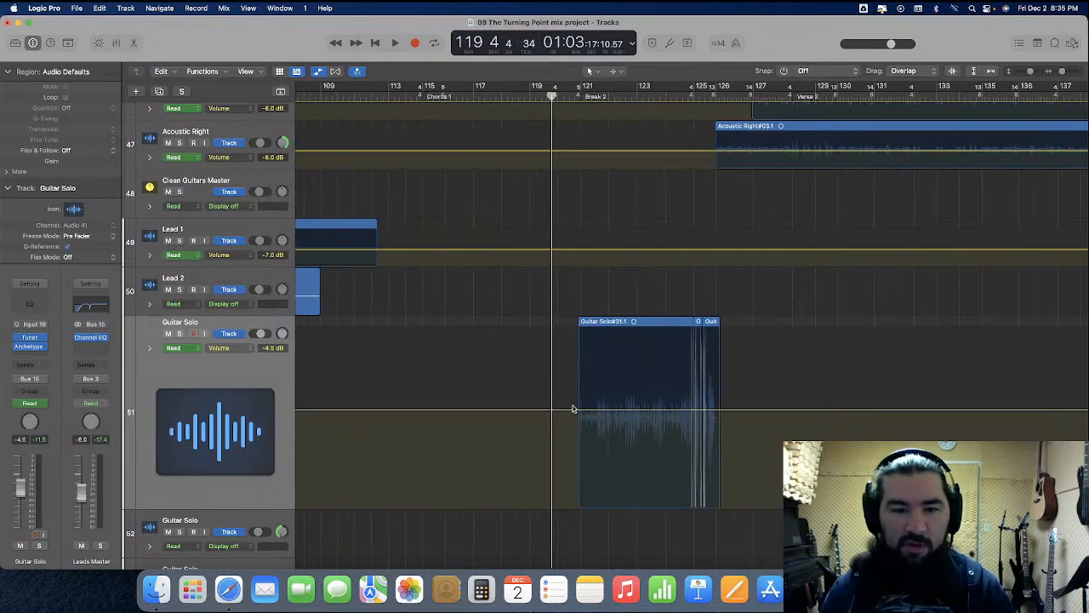
pyautogui.moveTo(560, 381); pyautogui.dragTo(741, 383)
pyautogui.moveTo(640, 414); pyautogui.dragTo(641, 428)
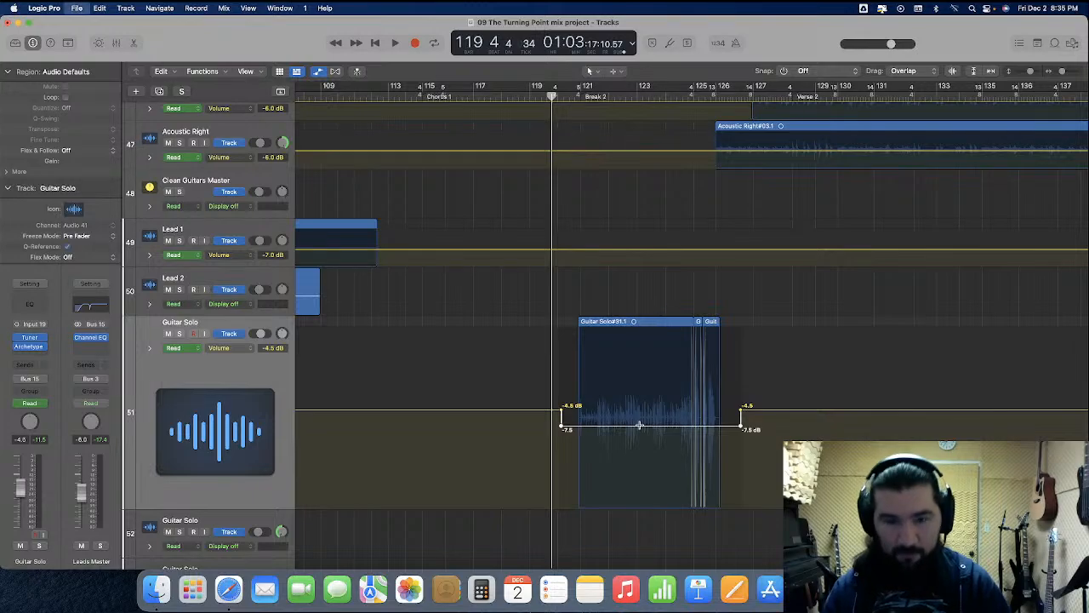
pyautogui.press('space')
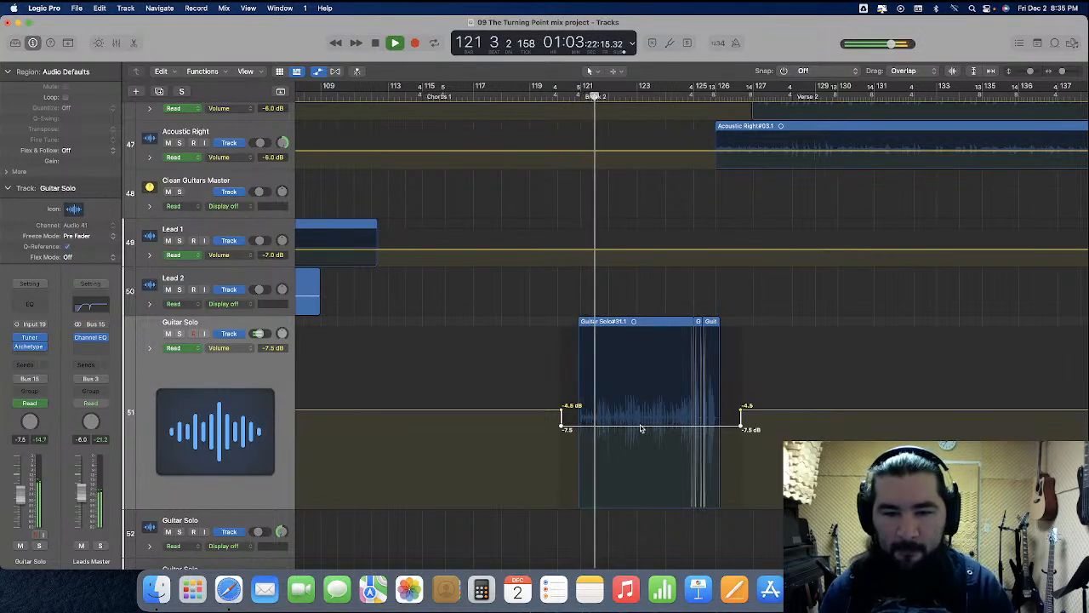
pyautogui.moveTo(641, 428); pyautogui.dragTo(643, 426)
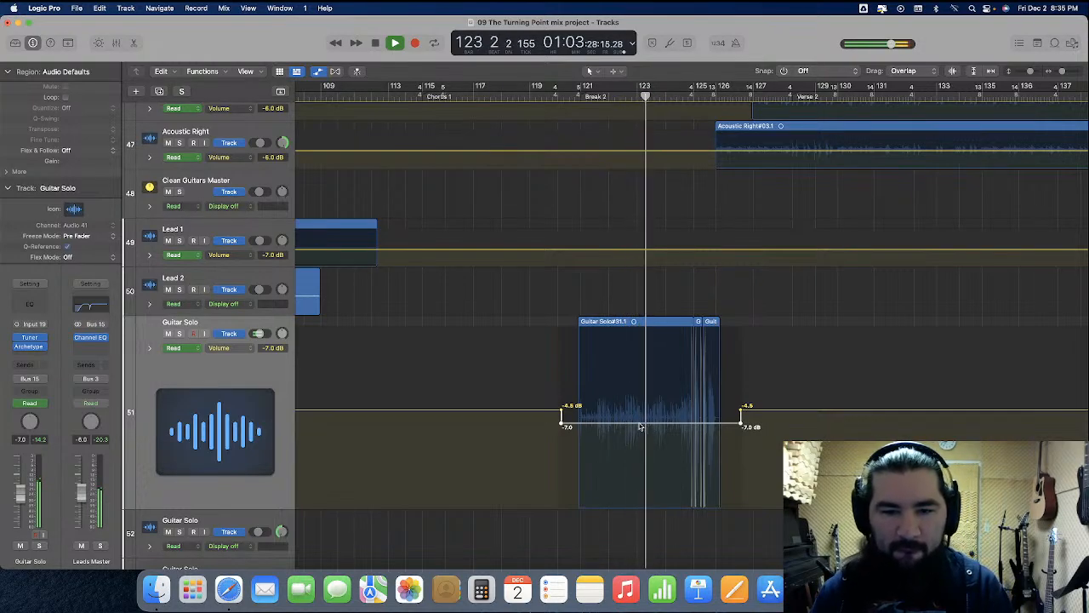
# Set Guitar Solo track 51's Break 2 volume automation to -6.5 dB during playback, then stop playback
pyautogui.moveTo(641, 426); pyautogui.dragTo(643, 423)
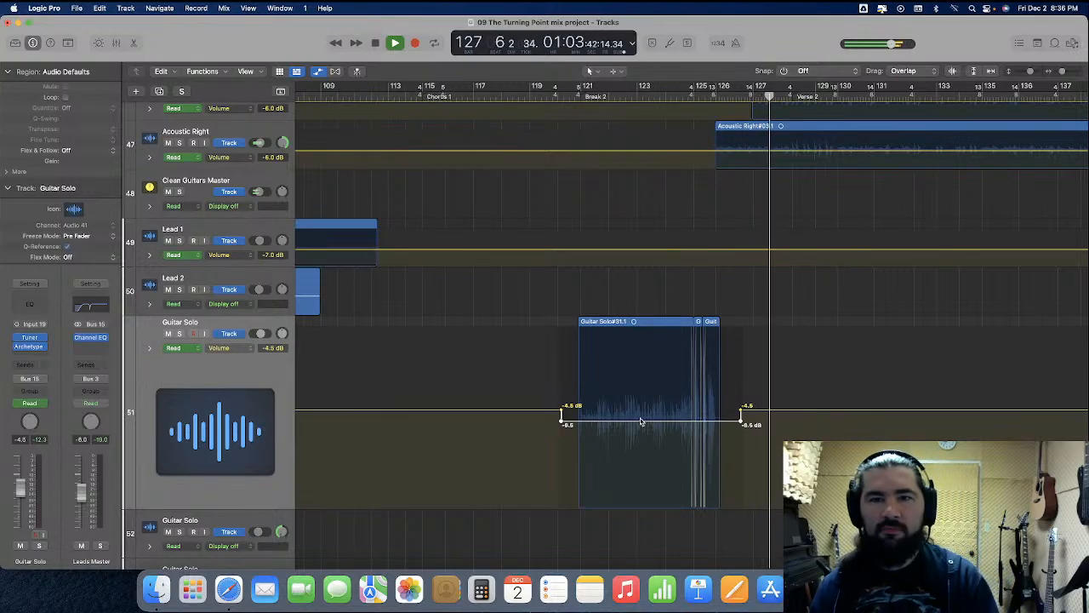
pyautogui.press('space')
# Audition Acoustic Right soloed from bar 125, add Acoustic Left to the solo, then stop playback and unsolo both tracks
pyautogui.hscroll(5, 640, 421)
pyautogui.scroll(2, 640, 421)
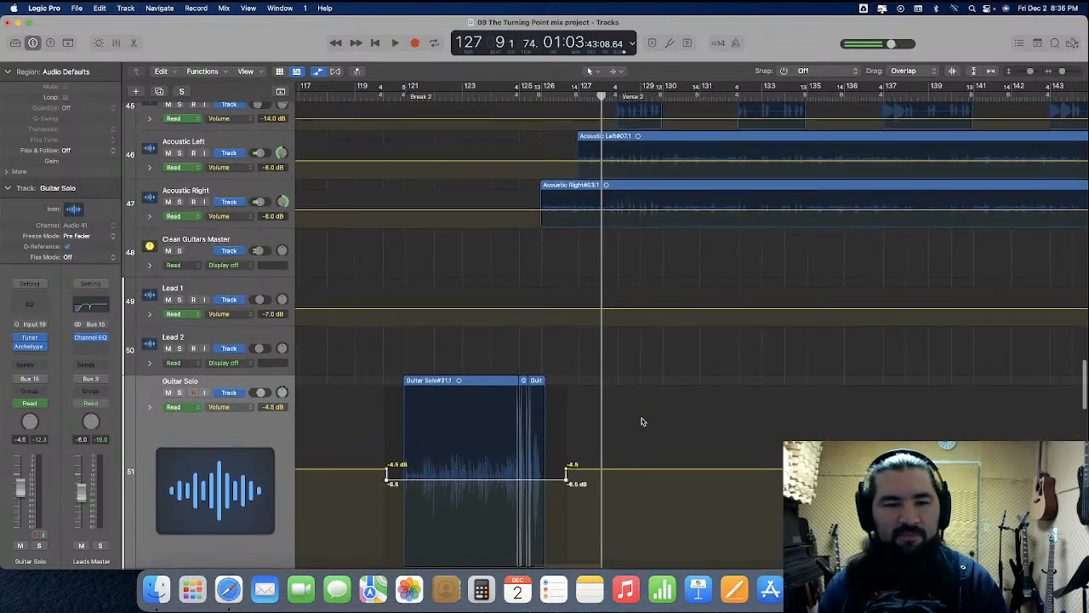
pyautogui.scroll(1, 633, 444)
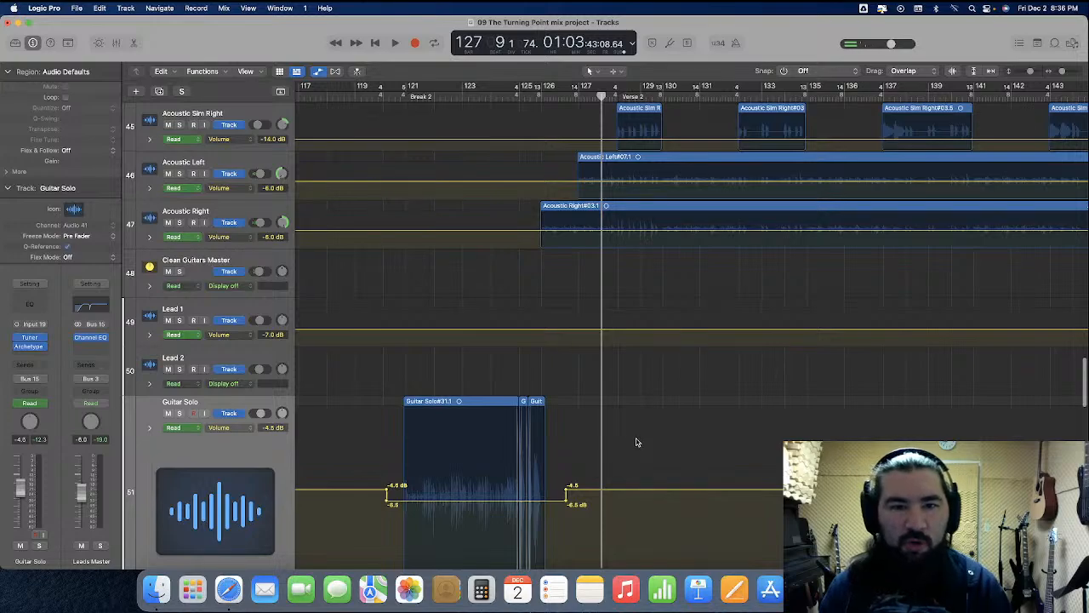
pyautogui.click(180, 223)
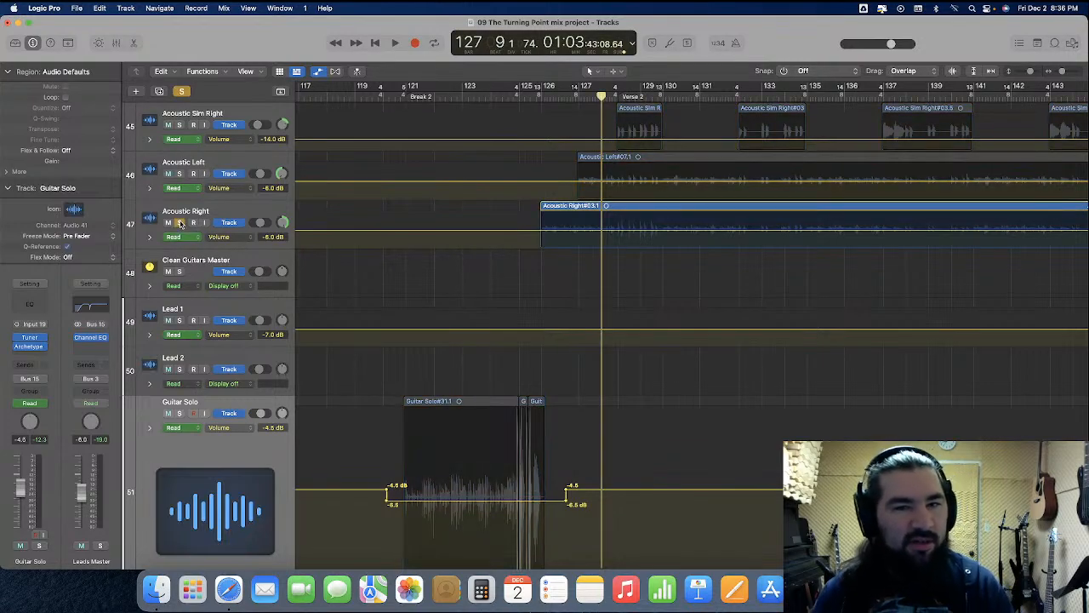
pyautogui.click(533, 96)
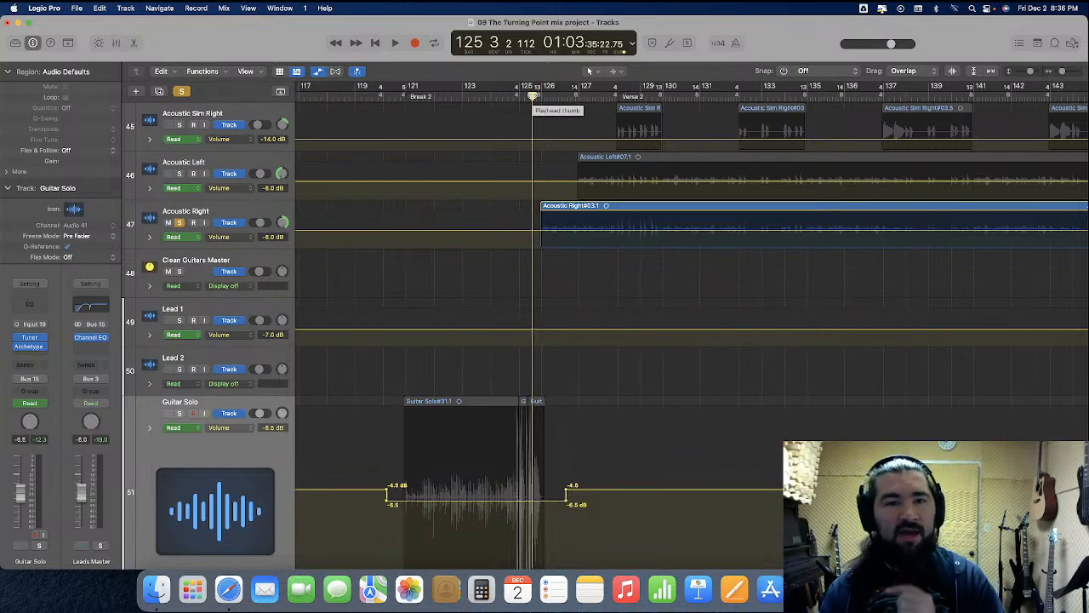
pyautogui.press('space')
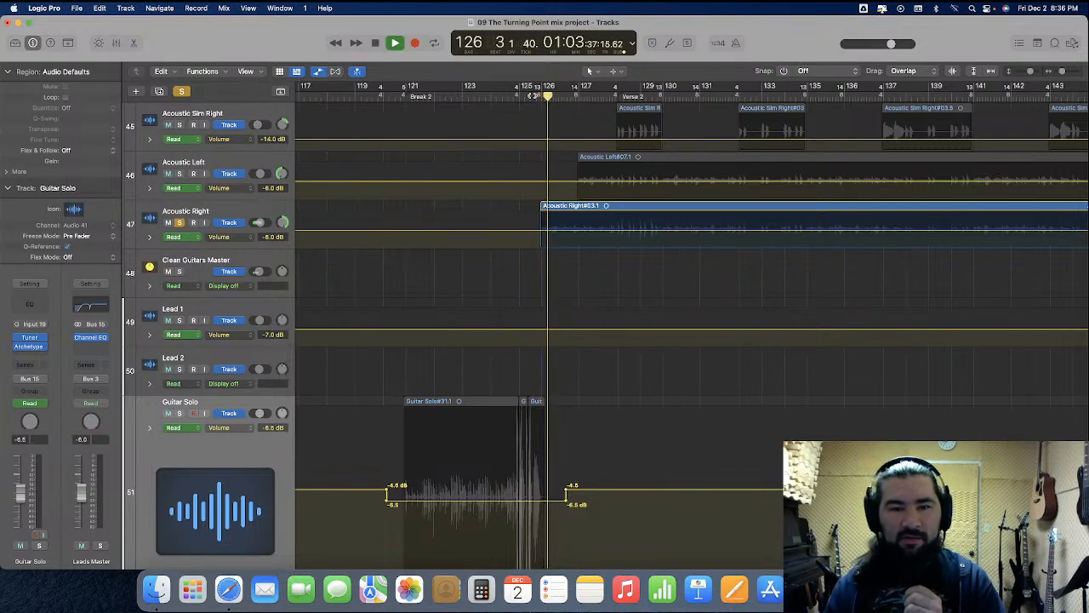
pyautogui.click(180, 174)
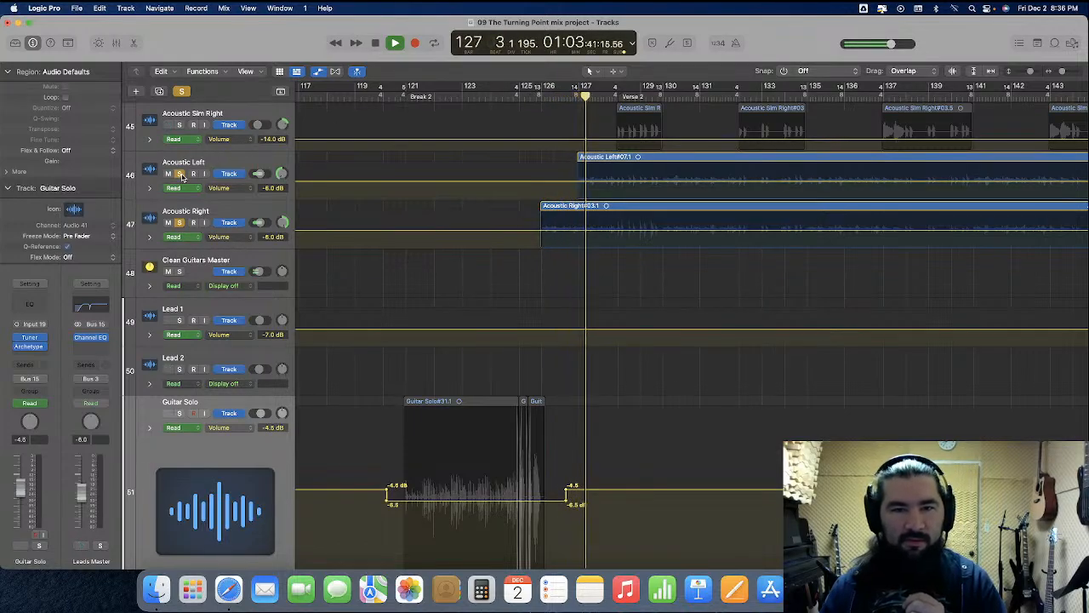
pyautogui.press('space')
pyautogui.click(179, 175)
pyautogui.click(179, 223)
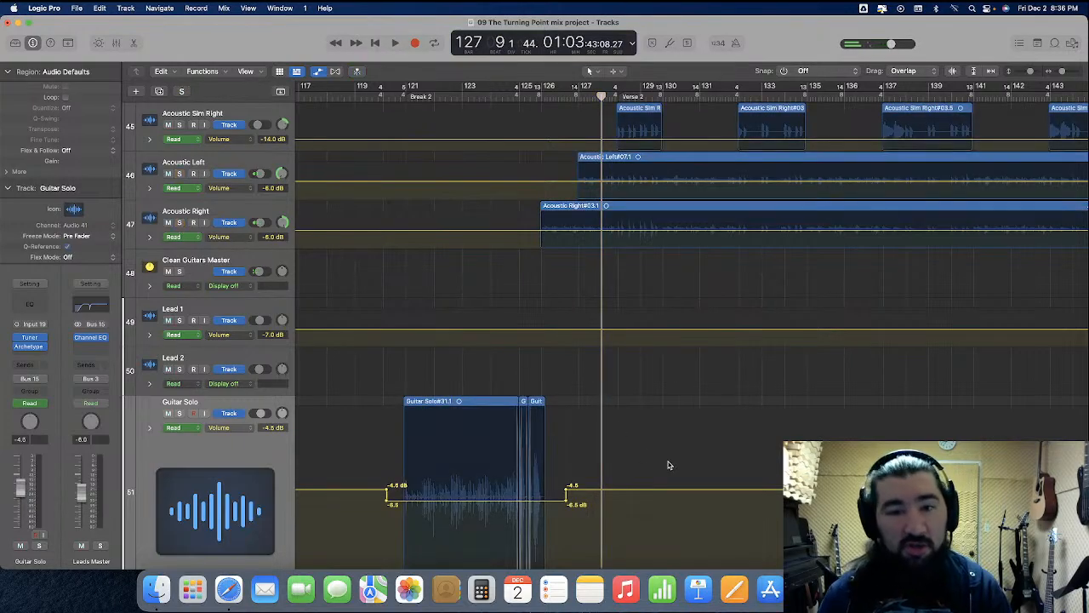
# Solo Guitar Solo tracks 52 and 53 and play them from bar 188, just ahead of the Solo section
pyautogui.hscroll(3, 668, 465)
pyautogui.scroll(-1, 668, 465)
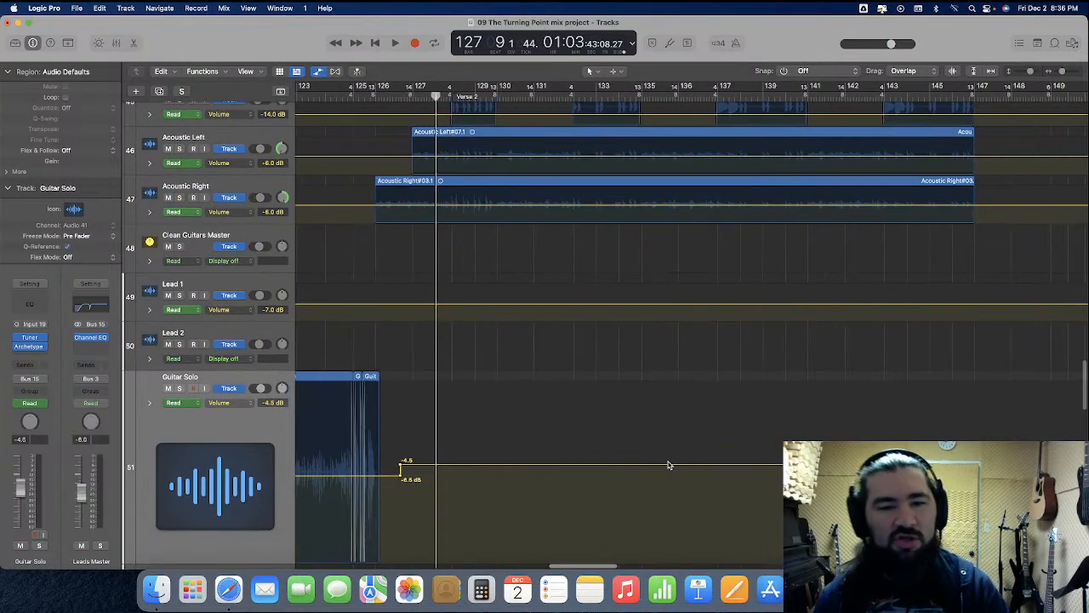
pyautogui.hscroll(15, 668, 465)
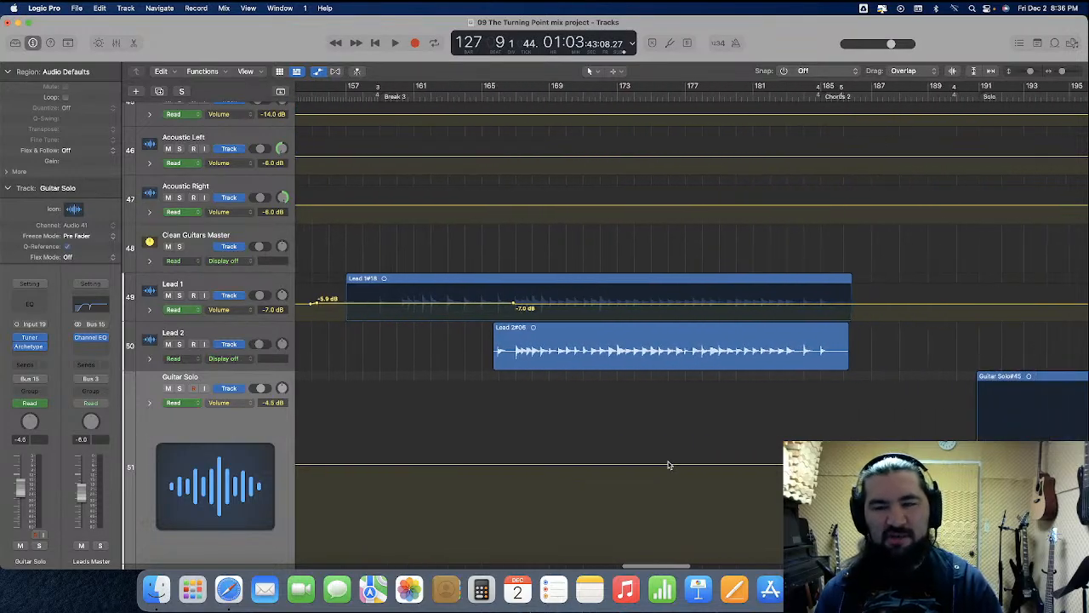
pyautogui.hscroll(8, 668, 465)
pyautogui.scroll(-3, 668, 465)
pyautogui.hscroll(2, 668, 465)
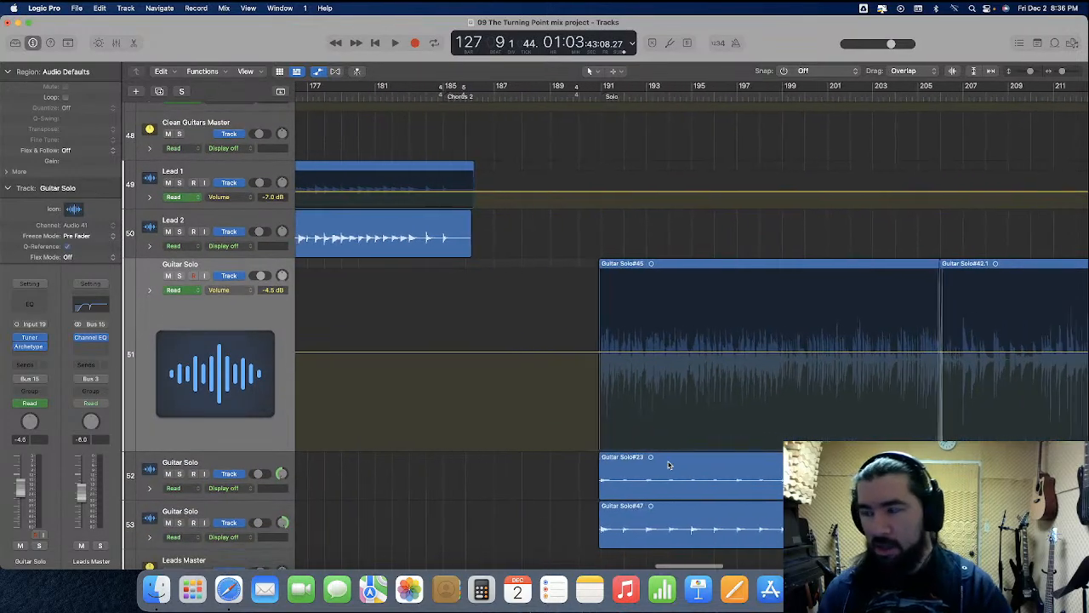
pyautogui.hscroll(2, 668, 464)
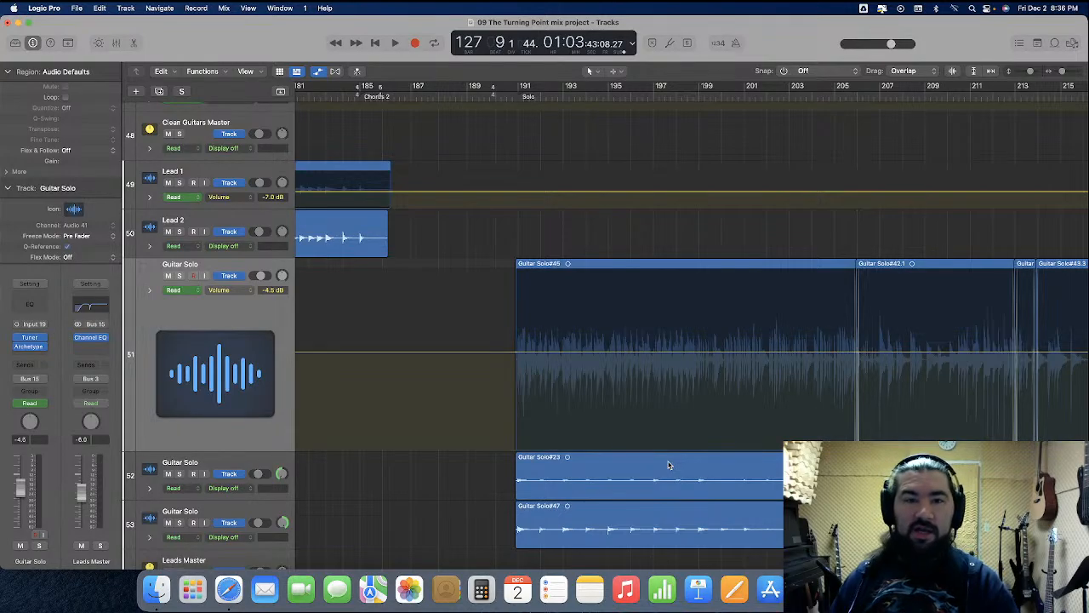
pyautogui.scroll(-4, 668, 465)
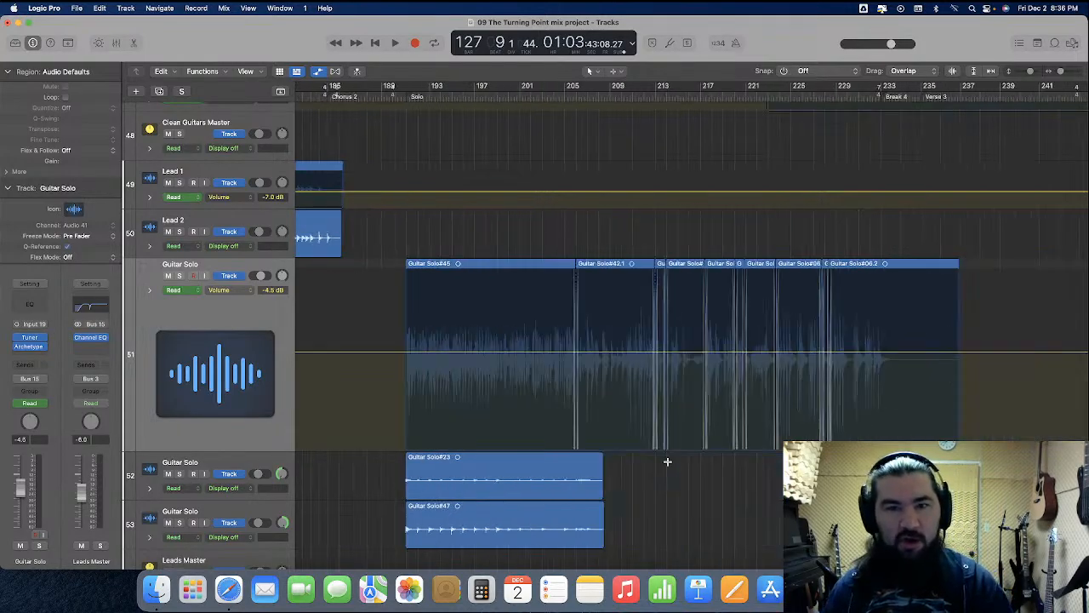
pyautogui.hscroll(-3, 767, 395)
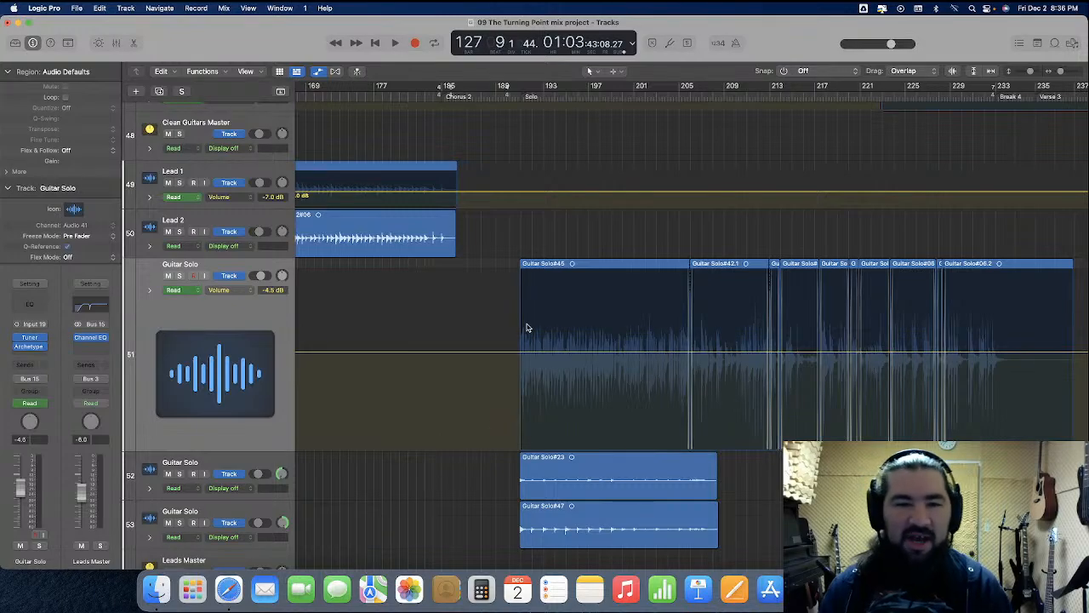
pyautogui.click(494, 97)
pyautogui.scroll(-2, 472, 401)
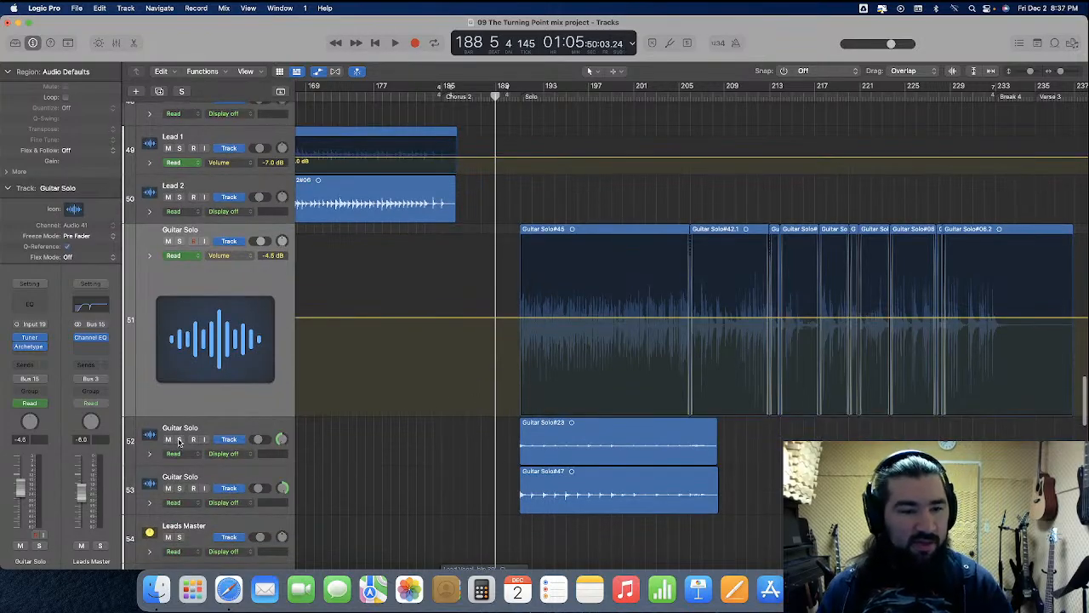
pyautogui.click(179, 439)
pyautogui.click(180, 487)
pyautogui.press('space')
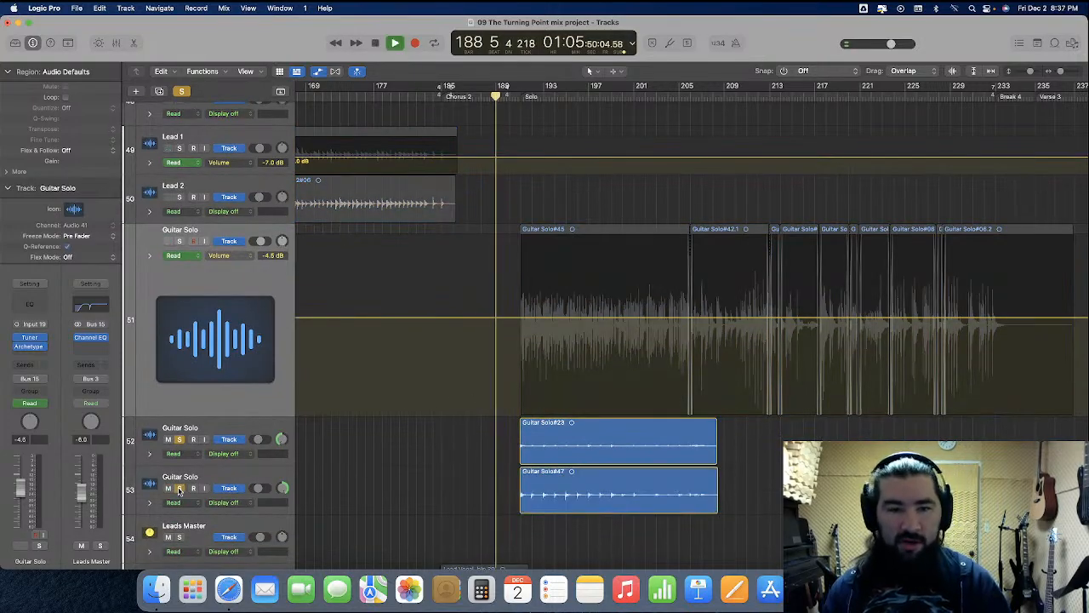
pyautogui.press('super+Right')
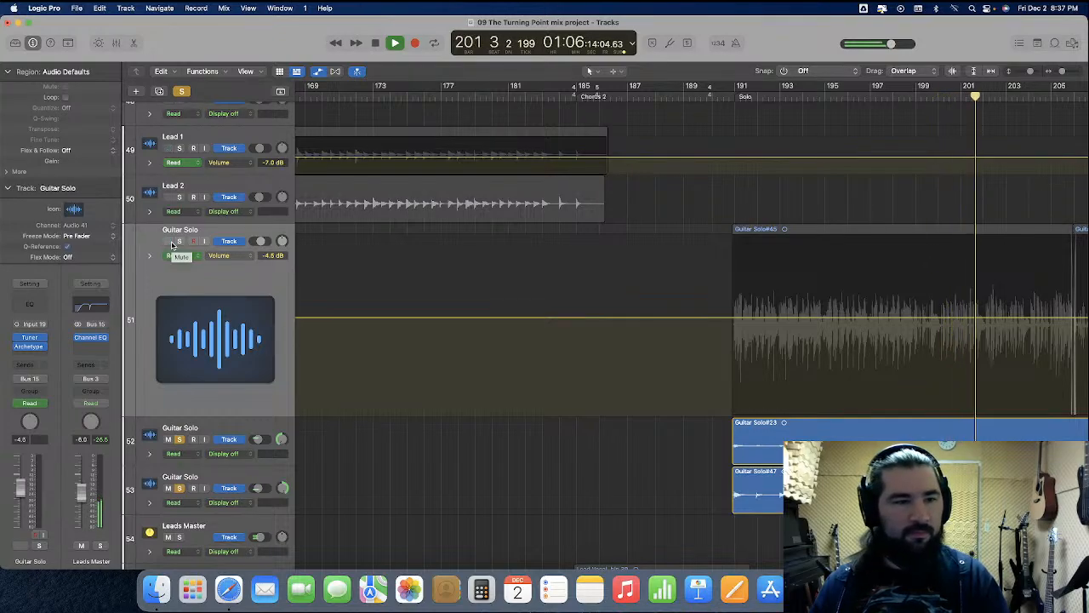
# Mute Guitar Solo track 51, unsolo tracks 52 and 53, and play the mix from bar 189
pyautogui.click(168, 242)
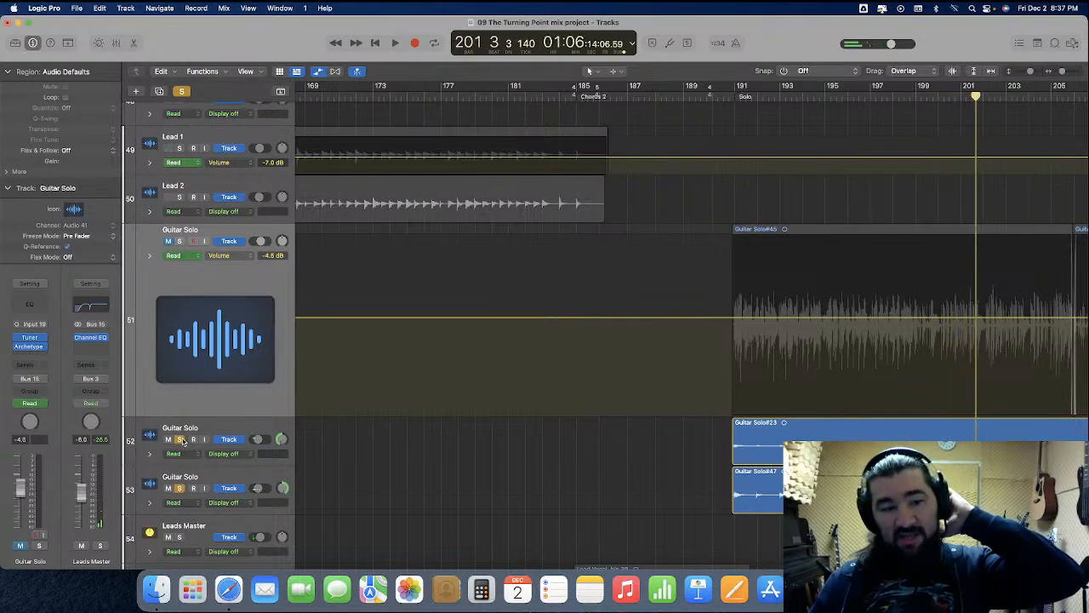
pyautogui.click(179, 439)
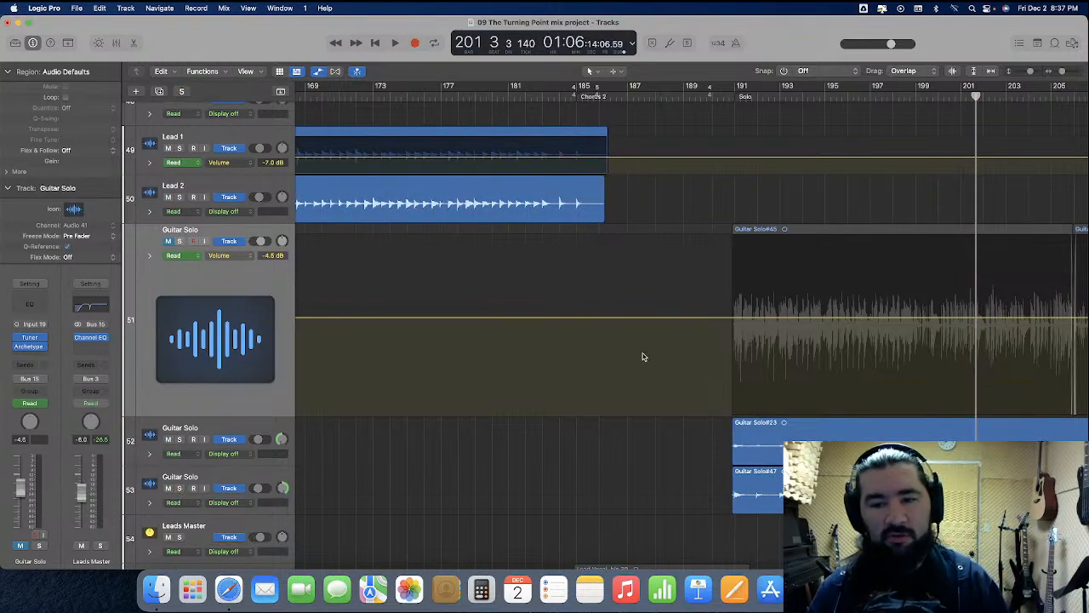
pyautogui.press('super+Left')
pyautogui.hscroll(5, 643, 357)
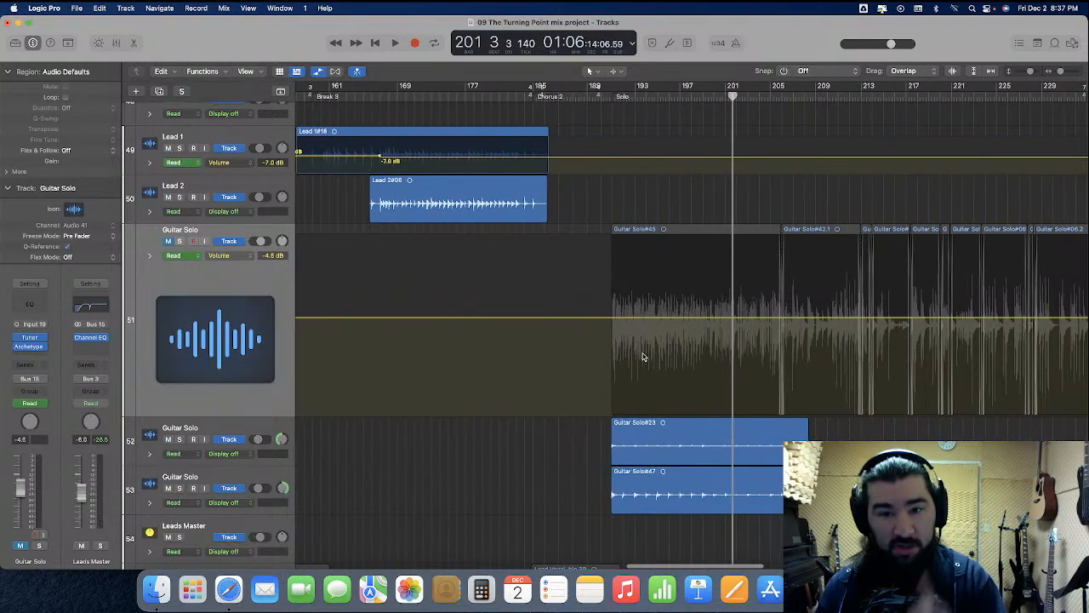
pyautogui.click(590, 96)
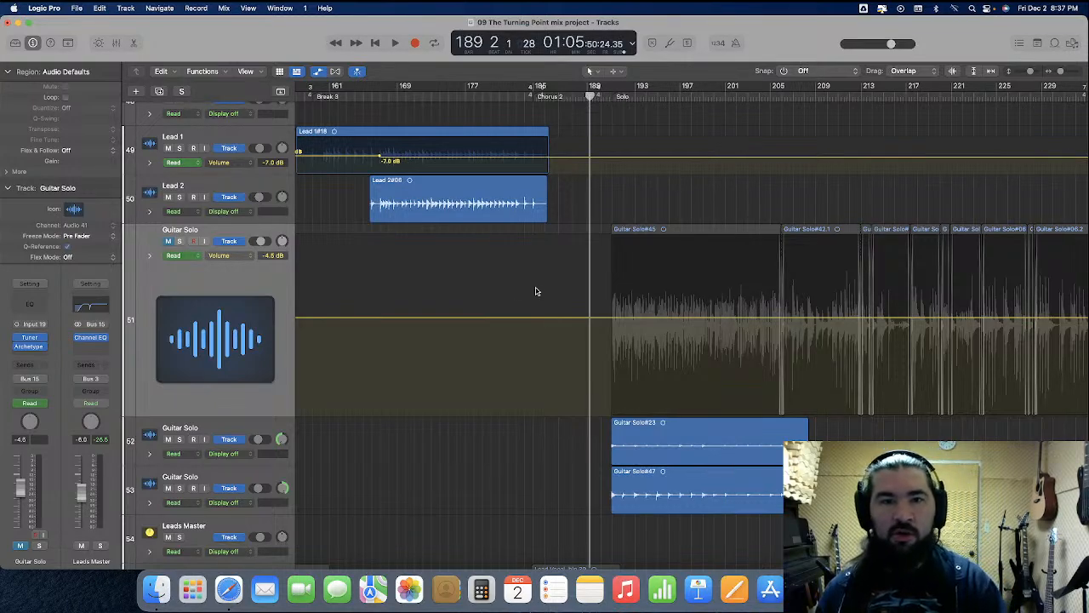
pyautogui.press('space')
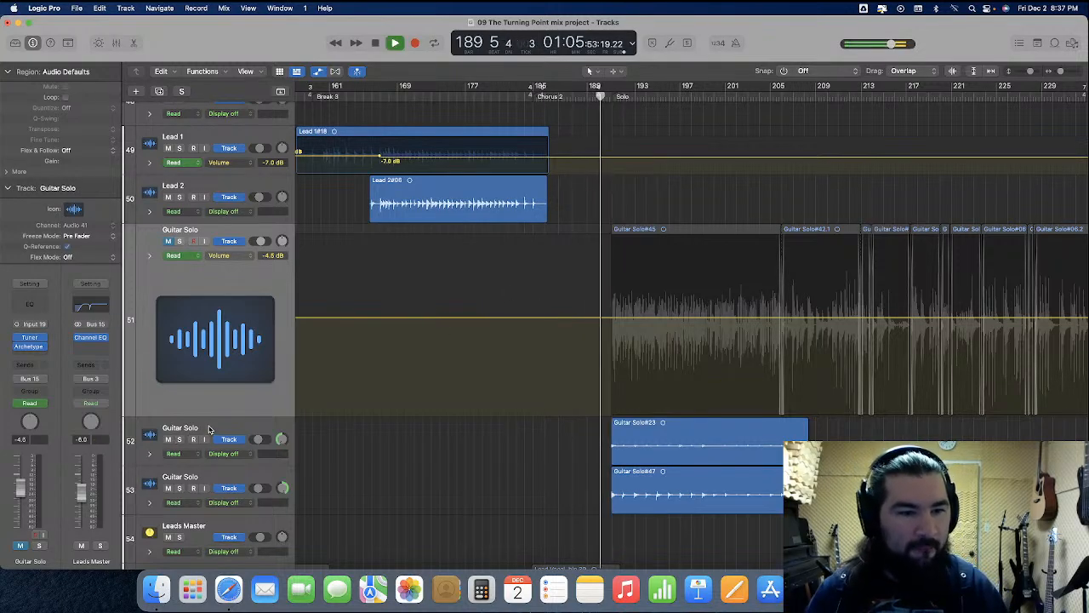
# Raise Guitar Solo tracks 52 and 53 together to -9.5 dB in the mixer, then hide the mixer
pyautogui.click(215, 460)
pyautogui.keyDown('shift'); pyautogui.click(218, 470); pyautogui.keyUp('shift')
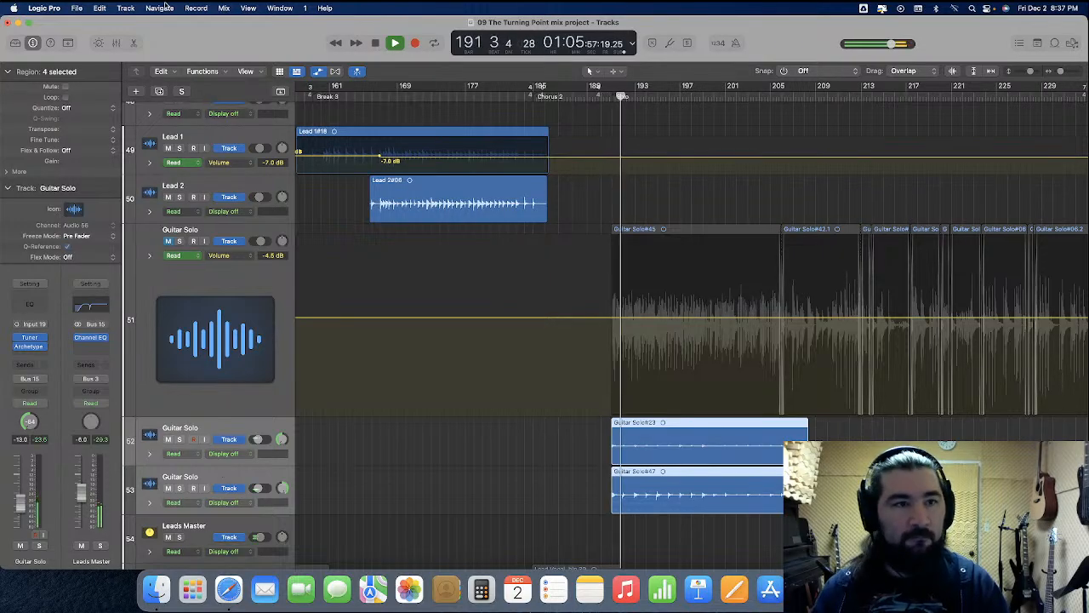
pyautogui.click(116, 43)
pyautogui.moveTo(751, 507); pyautogui.dragTo(752, 500)
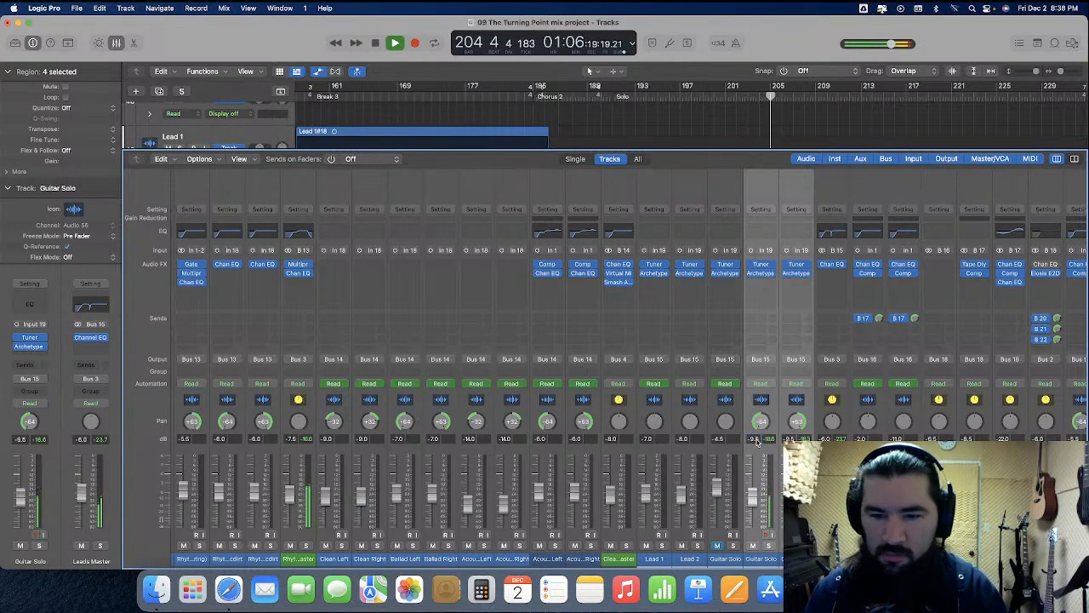
pyautogui.click(115, 41)
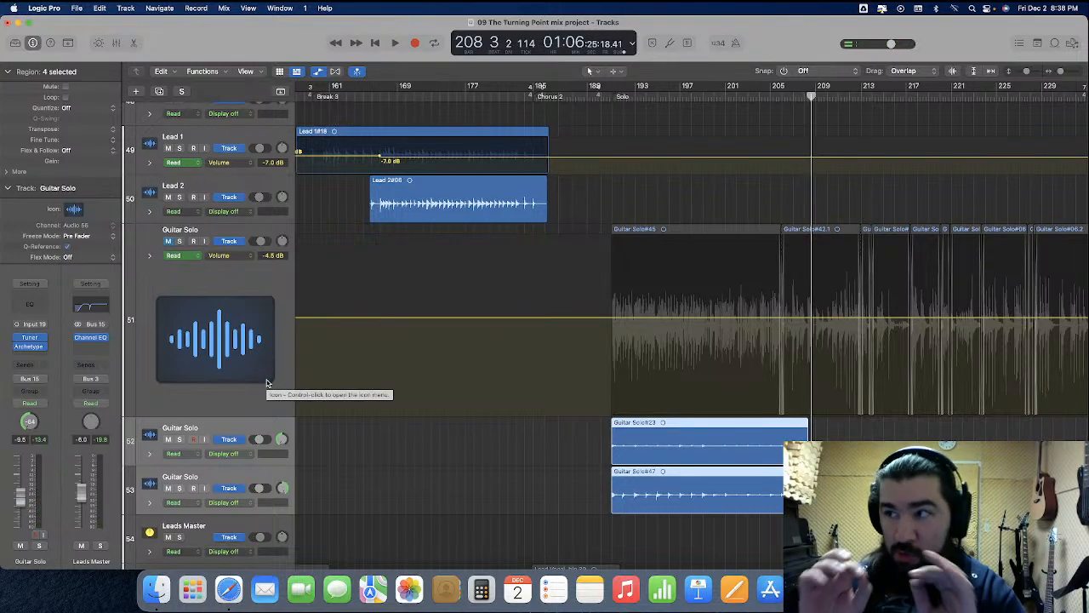
# Unmute Guitar Solo track 51, return the playhead to bar 189, and save the project
pyautogui.click(175, 247)
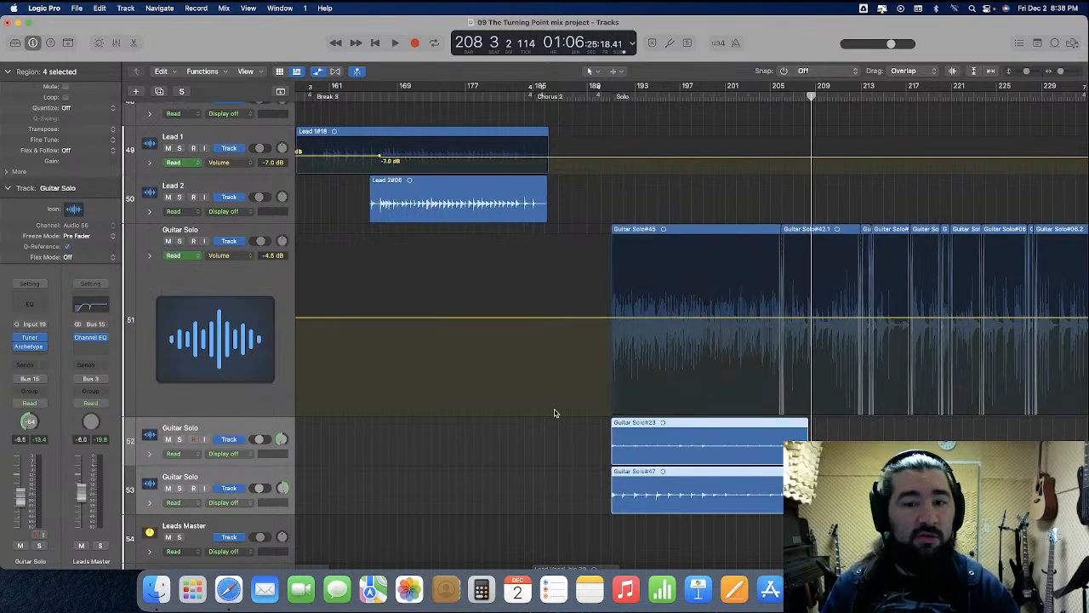
pyautogui.click(593, 97)
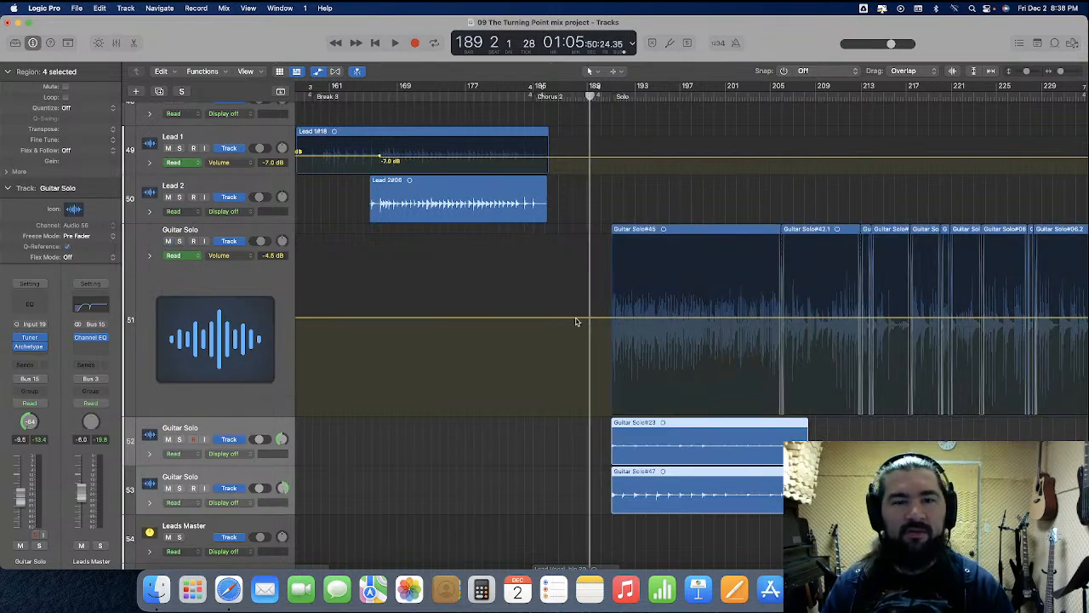
pyautogui.click(577, 389)
pyautogui.press('super+s')
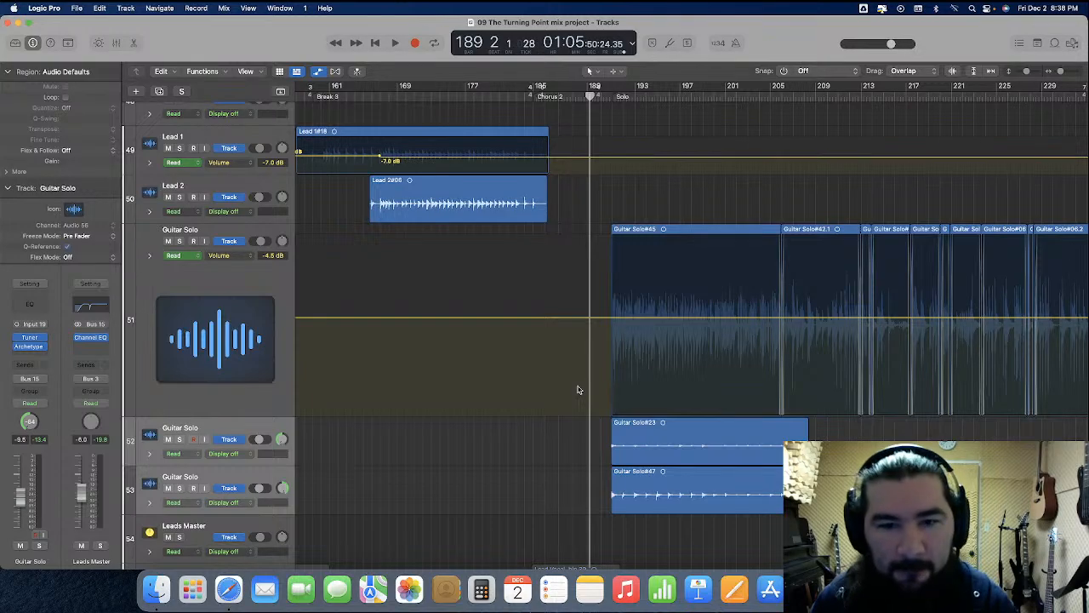
# Try Guitar Solo track 51's volume automation at -5.0 dB from just before the Solo during playback, then restore it to -4.5 dB
pyautogui.scroll(4, 585, 351)
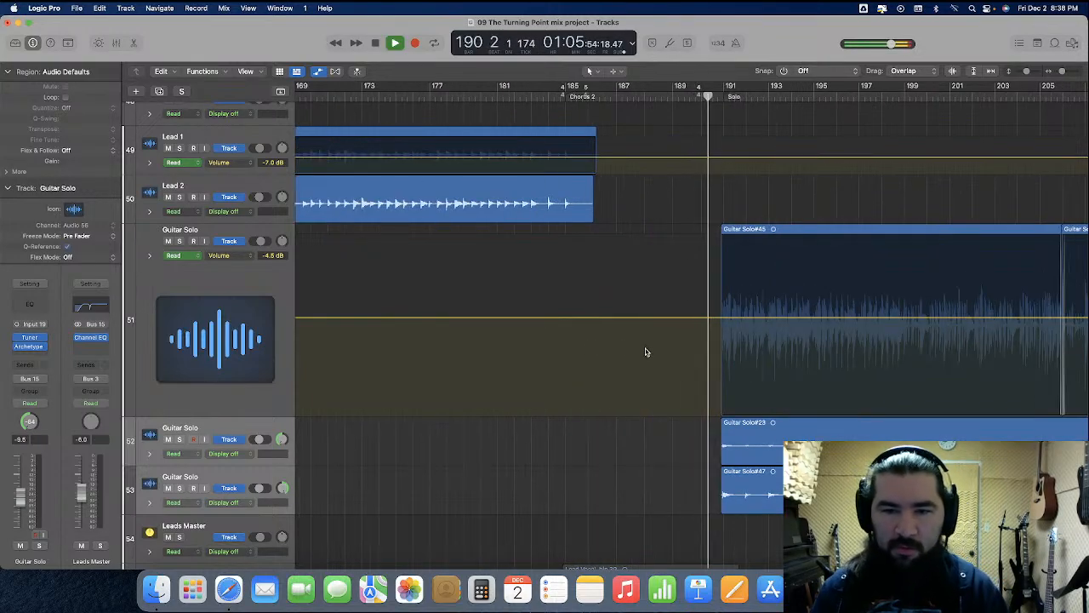
pyautogui.click(687, 319)
pyautogui.moveTo(688, 319); pyautogui.dragTo(686, 319)
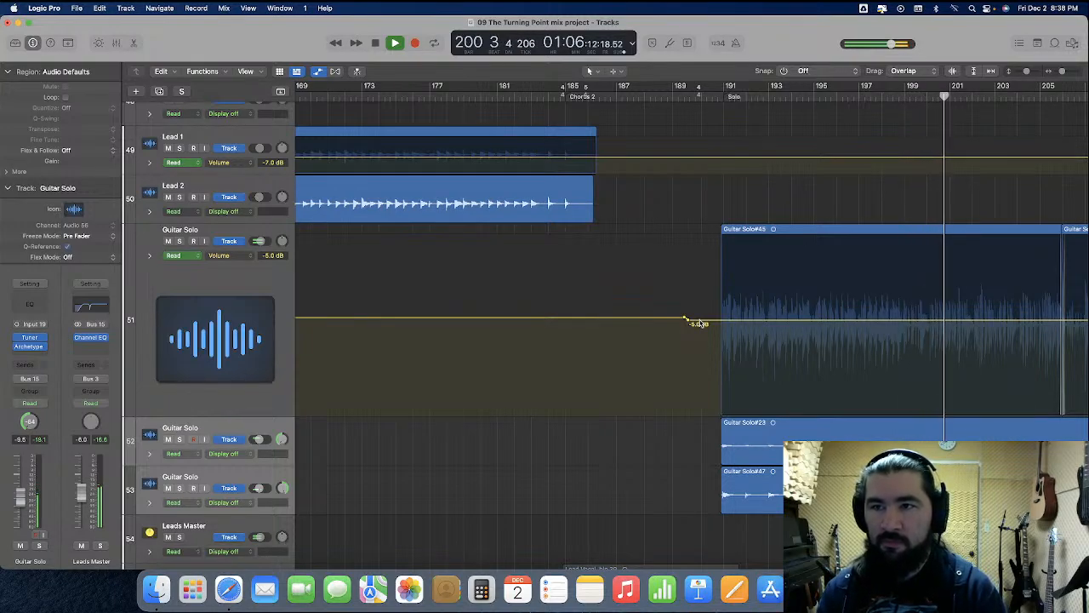
pyautogui.moveTo(699, 321); pyautogui.dragTo(699, 321)
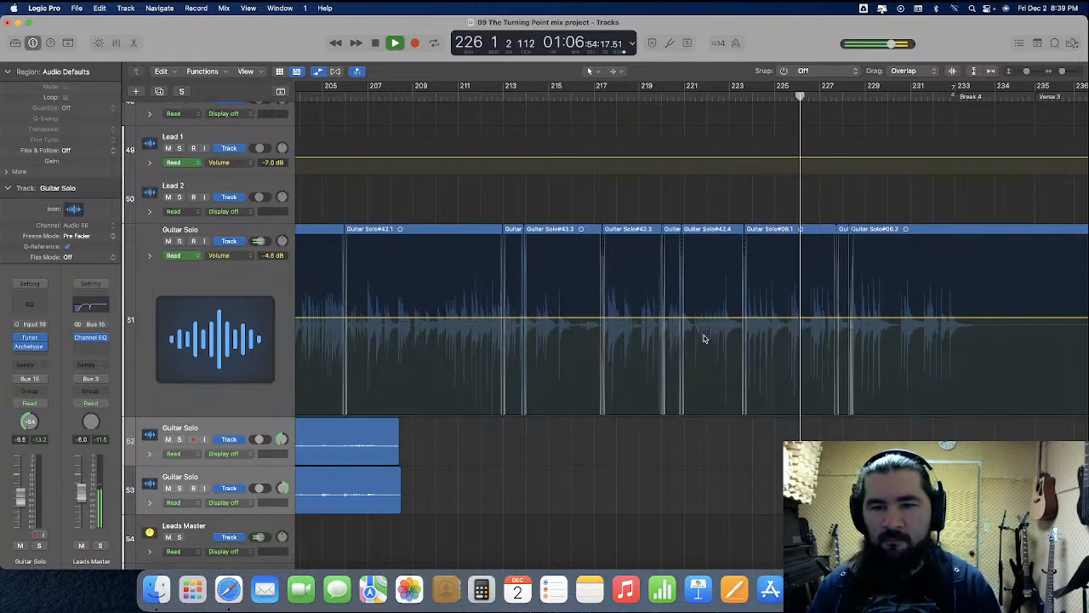
# Display Volume automation on Guitar Solo tracks 52 and 53, and stop playback at bar 236 in Verse 3
pyautogui.hscroll(3, 704, 339)
pyautogui.hscroll(4, 667, 333)
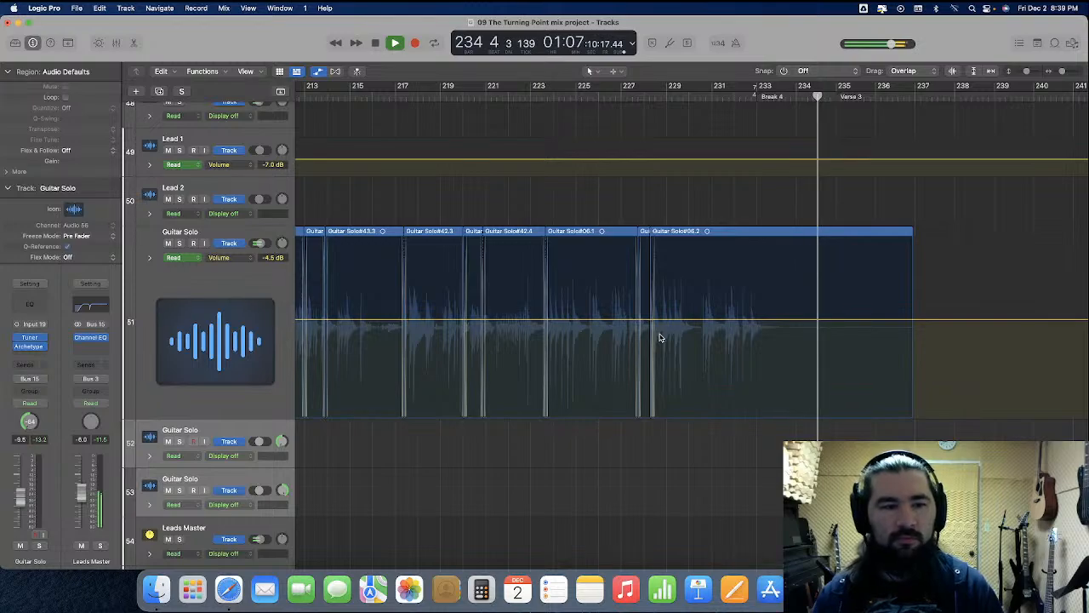
pyautogui.click(225, 458)
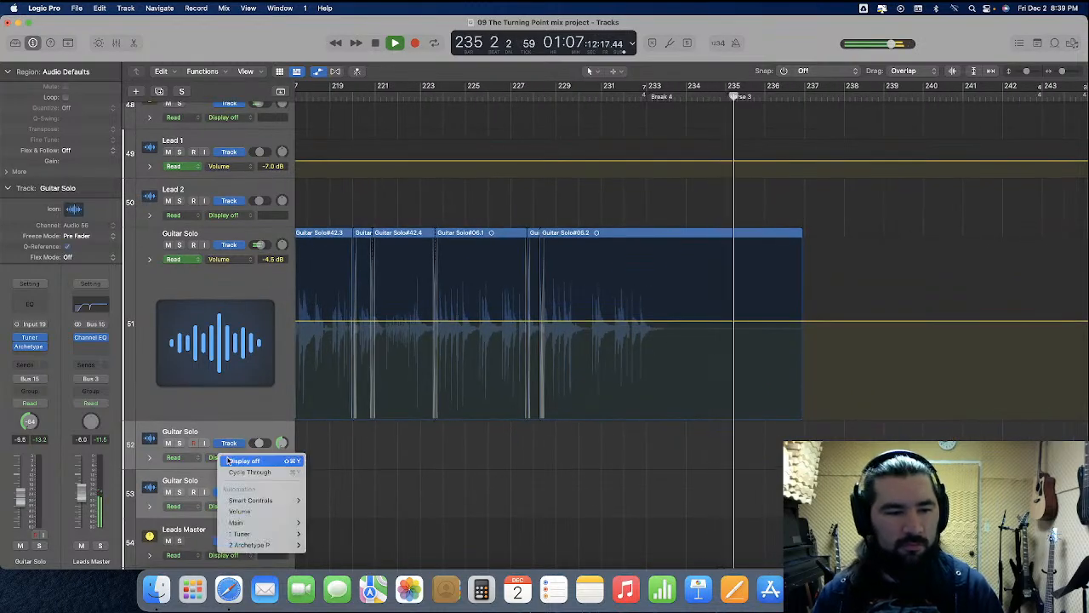
pyautogui.click(240, 511)
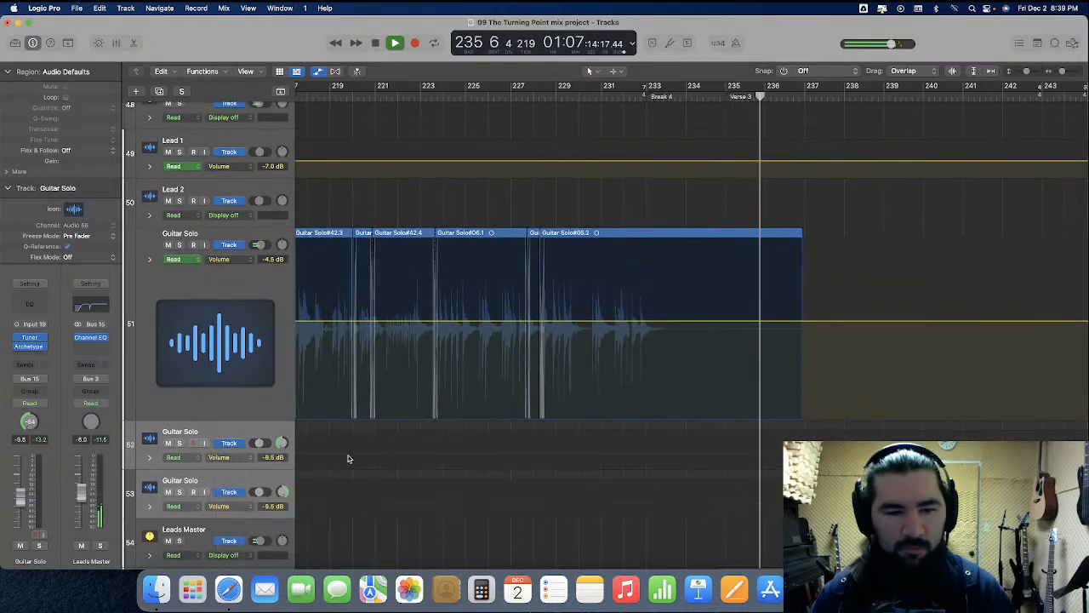
pyautogui.press('space')
pyautogui.hscroll(5, 476, 395)
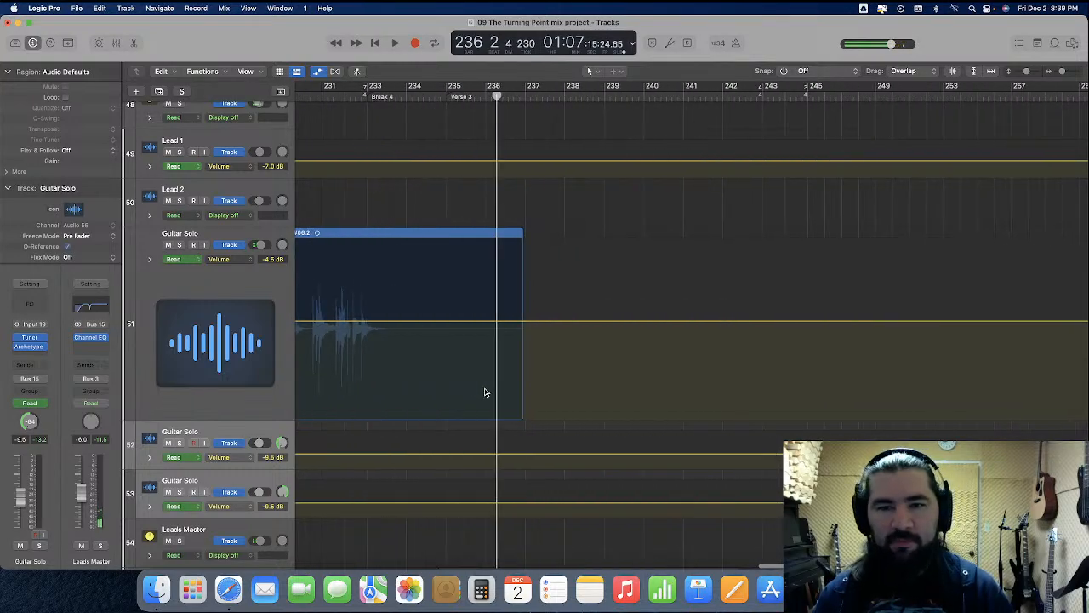
# Enlarge Guitar Solo tracks 52 and 53 and automate both tracks' volume to -7.0 dB from the start of Solo 2 onward
pyautogui.hscroll(15, 485, 392)
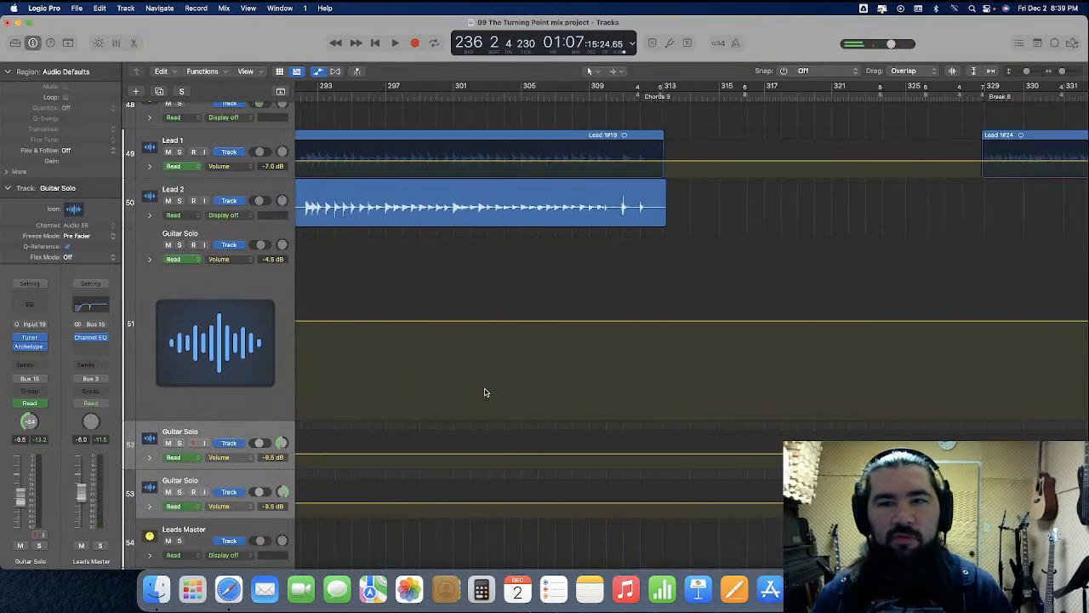
pyautogui.hscroll(10, 485, 393)
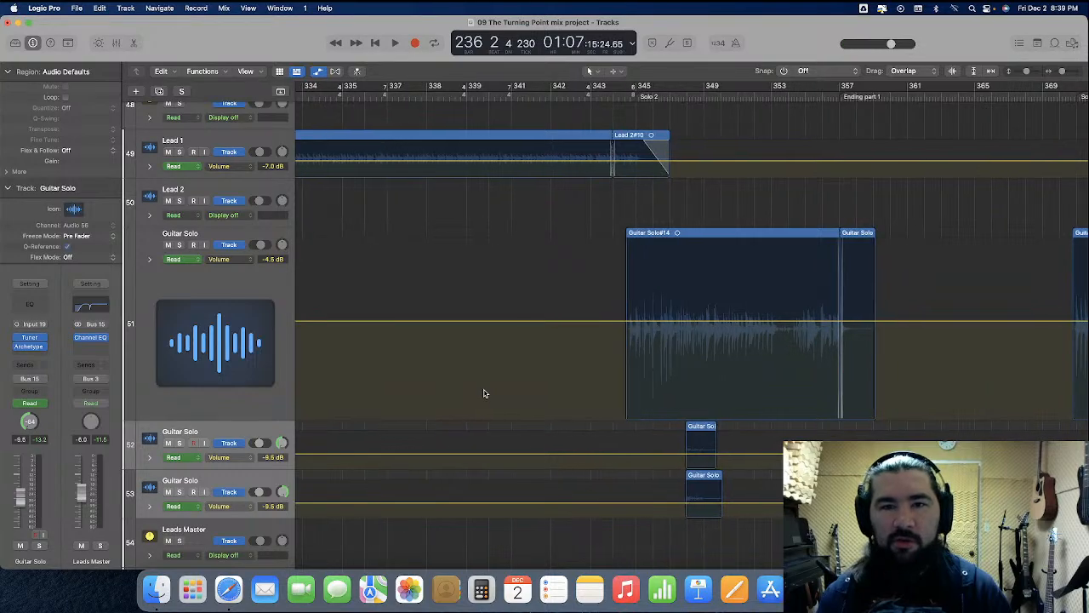
pyautogui.hscroll(2, 484, 393)
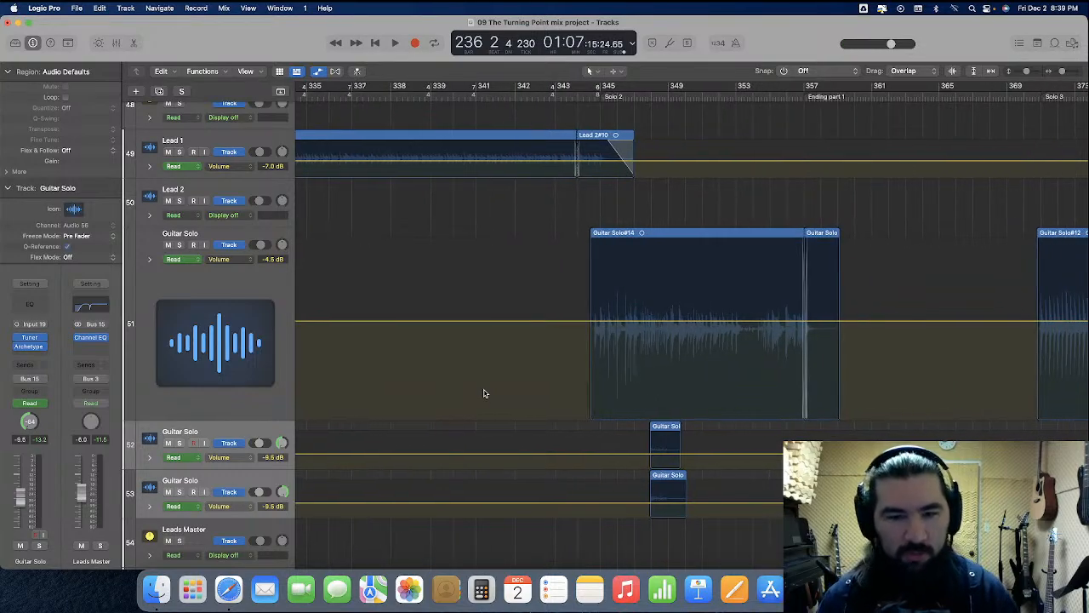
pyautogui.moveTo(236, 470); pyautogui.dragTo(234, 535)
pyautogui.scroll(-4, 605, 452)
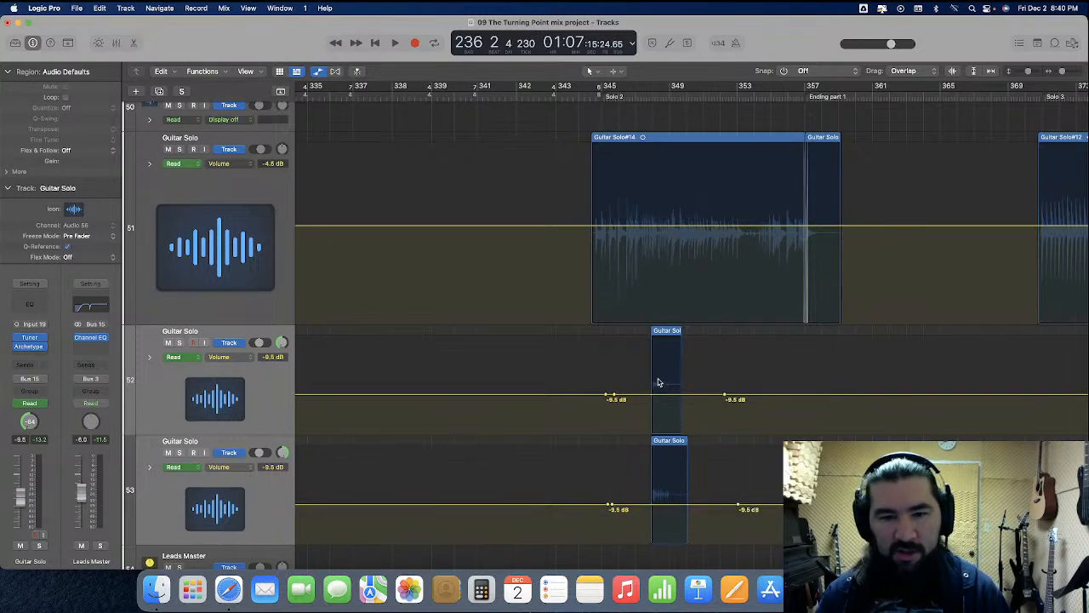
pyautogui.moveTo(662, 399); pyautogui.dragTo(663, 390)
pyautogui.moveTo(703, 336); pyautogui.dragTo(768, 530)
pyautogui.press('Delete')
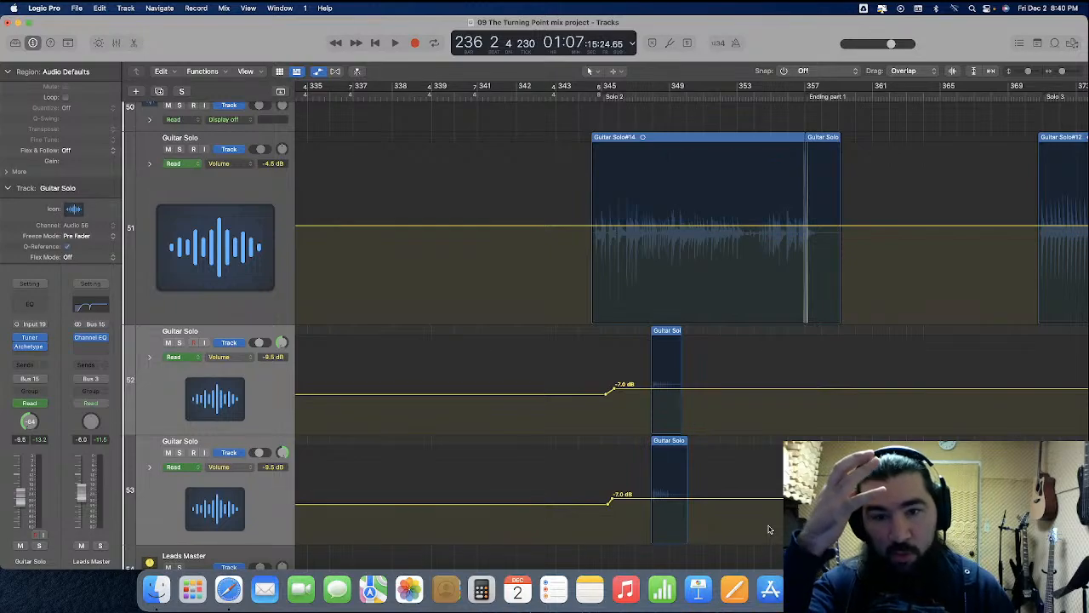
# Play the mix from bar 341 through Solo 2 to bar 360 to check the Guitar Solo levels
pyautogui.click(513, 97)
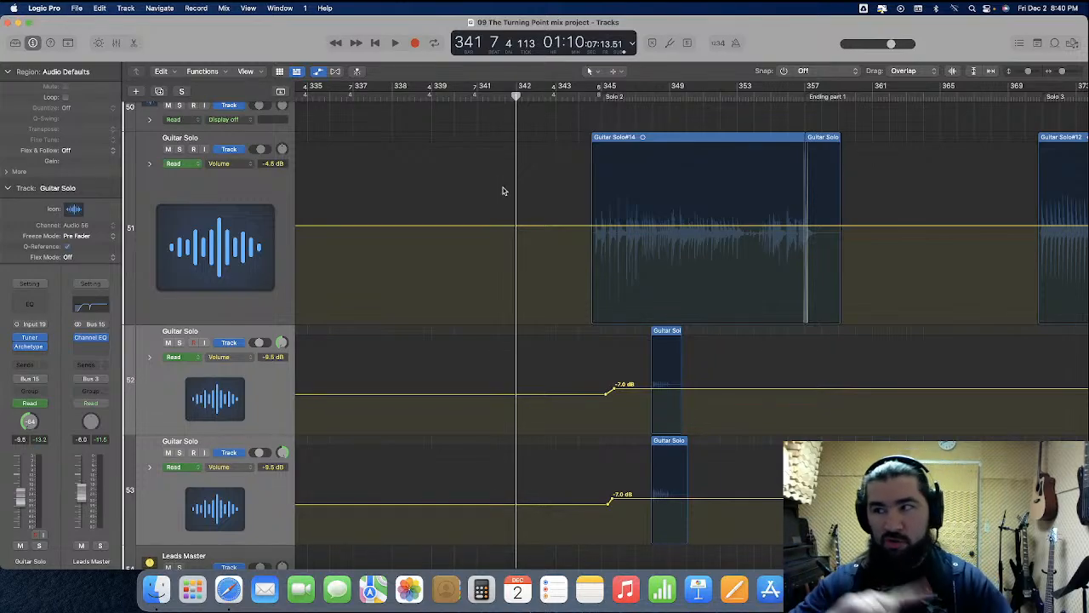
pyautogui.press('space')
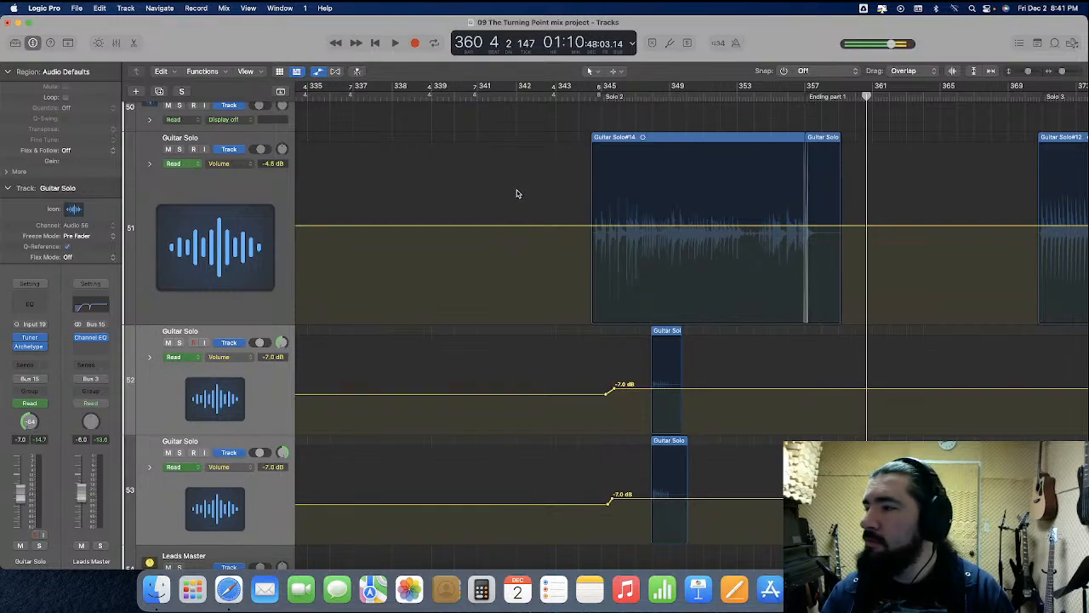
pyautogui.hscroll(2, 500, 195)
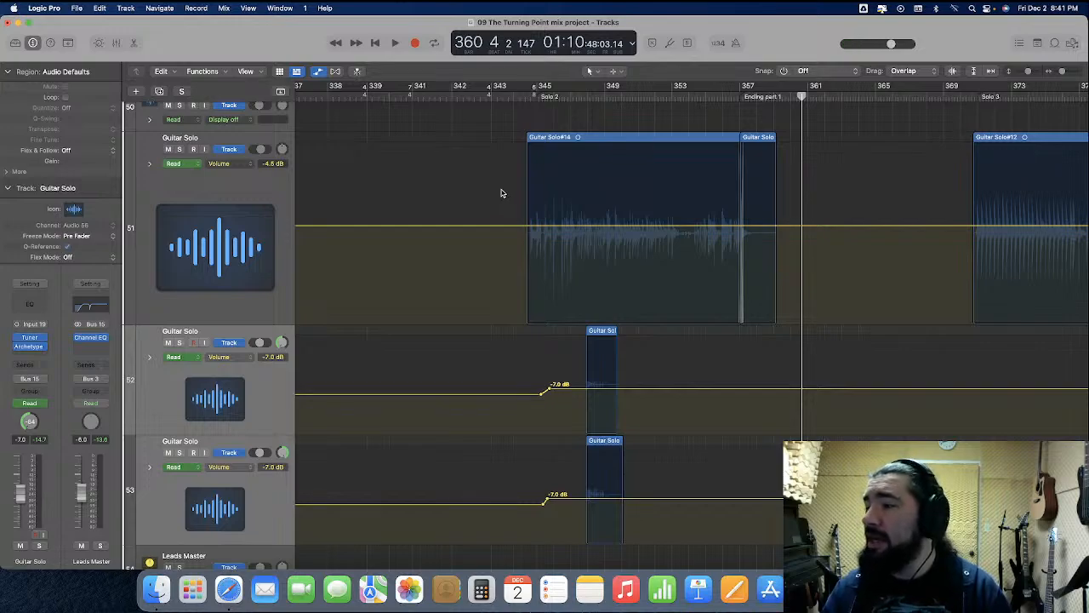
# Adjust the Treble knob slightly on Guitar Solo track 51's Archetype Petrucci amp, then close the plug-in
pyautogui.click(271, 199)
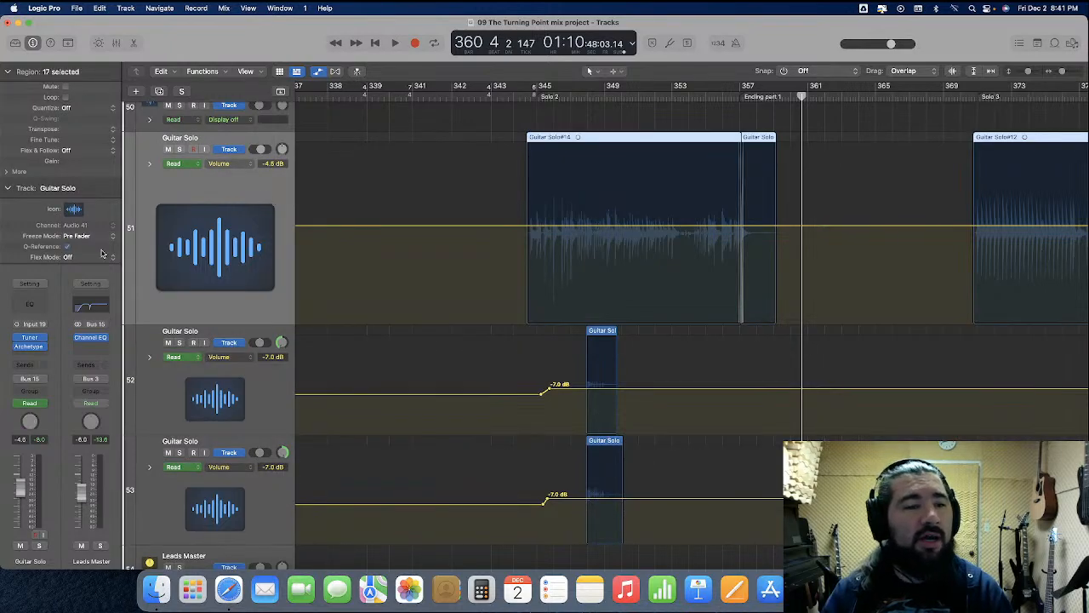
pyautogui.click(31, 347)
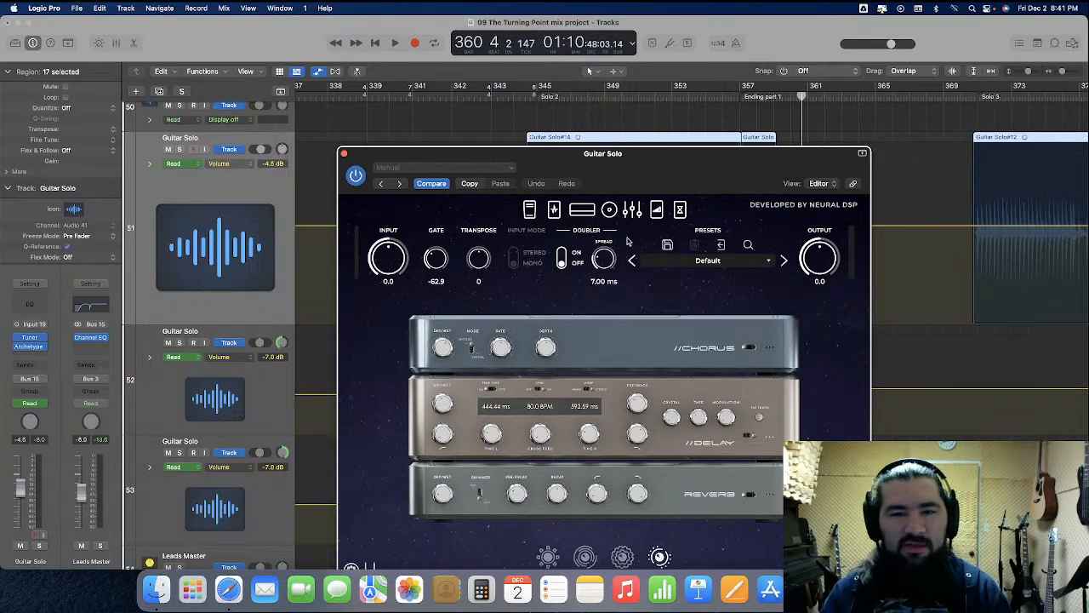
pyautogui.moveTo(651, 178); pyautogui.dragTo(618, 94)
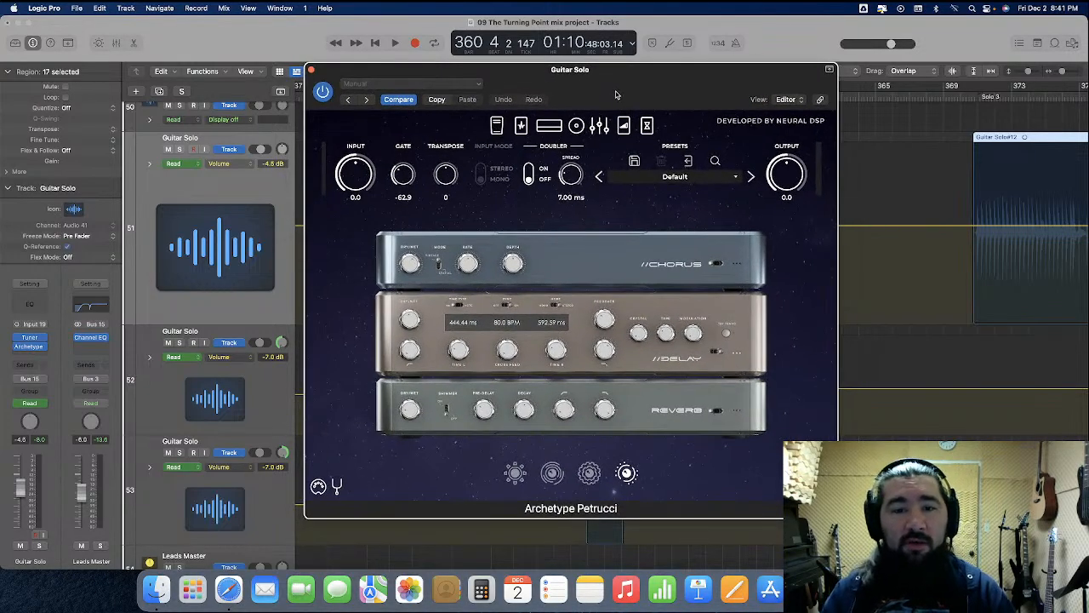
pyautogui.click(550, 128)
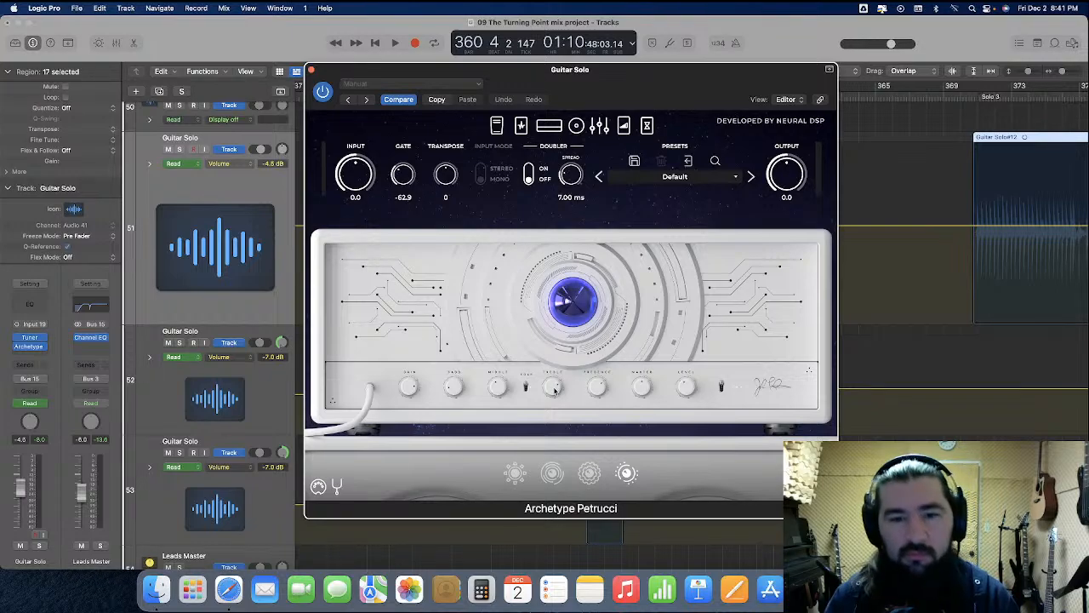
pyautogui.moveTo(554, 391); pyautogui.dragTo(555, 393)
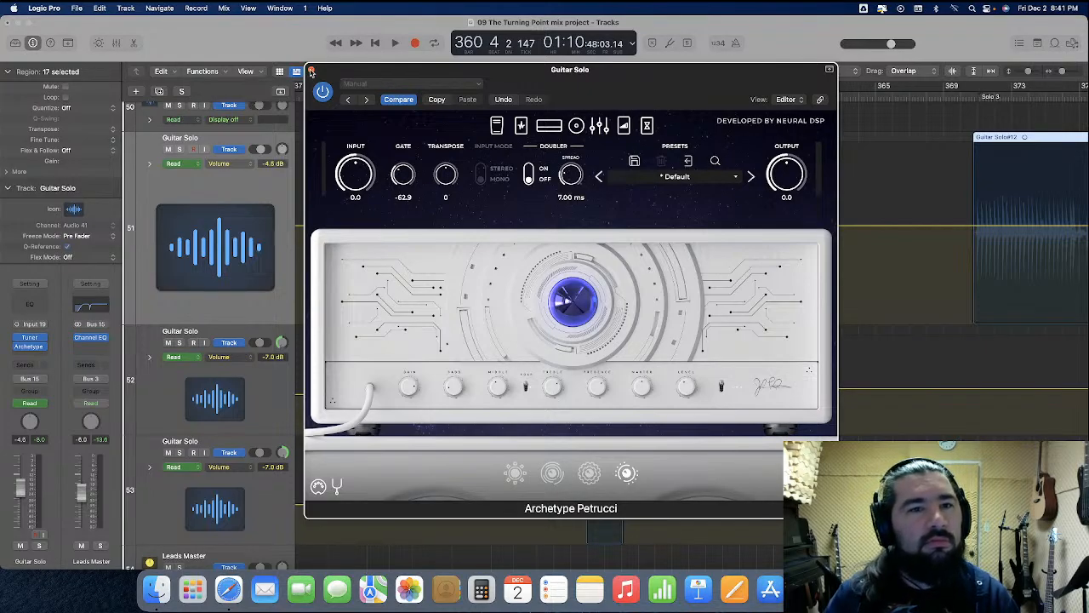
pyautogui.click(311, 70)
# Play Solo 3 from bar 369 and automate Guitar Solo track 51's volume to -5.0 dB from just before the solo
pyautogui.hscroll(10, 602, 294)
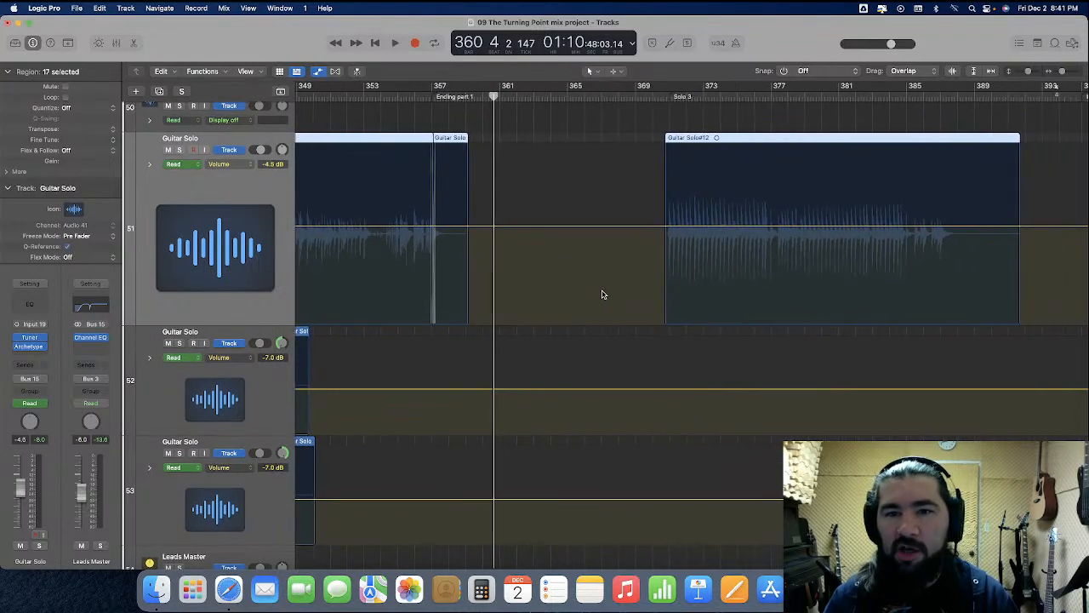
pyautogui.click(586, 294)
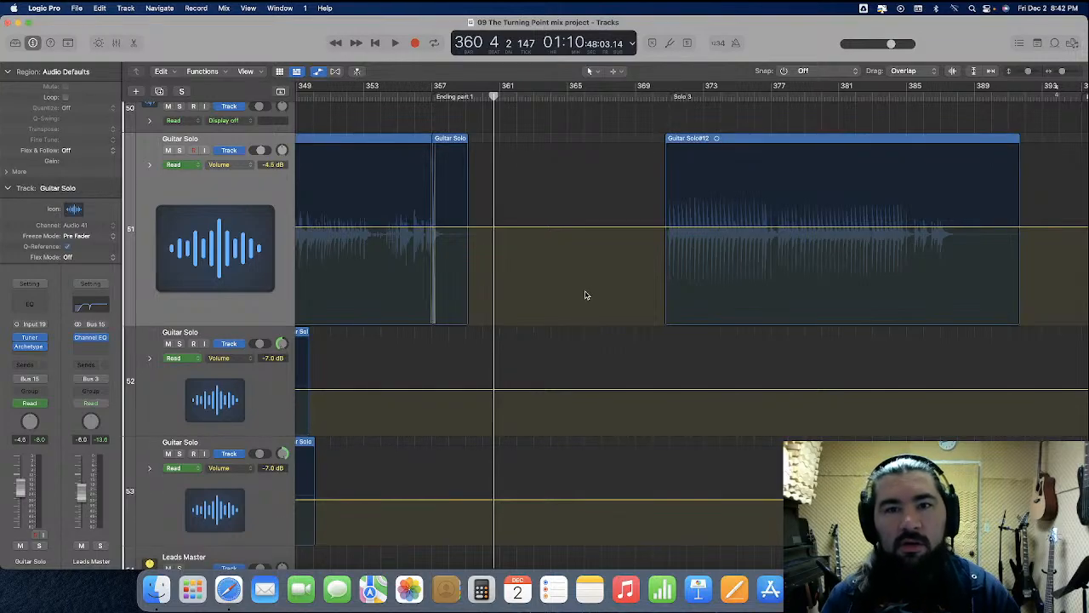
pyautogui.click(637, 100)
pyautogui.hscroll(6, 615, 246)
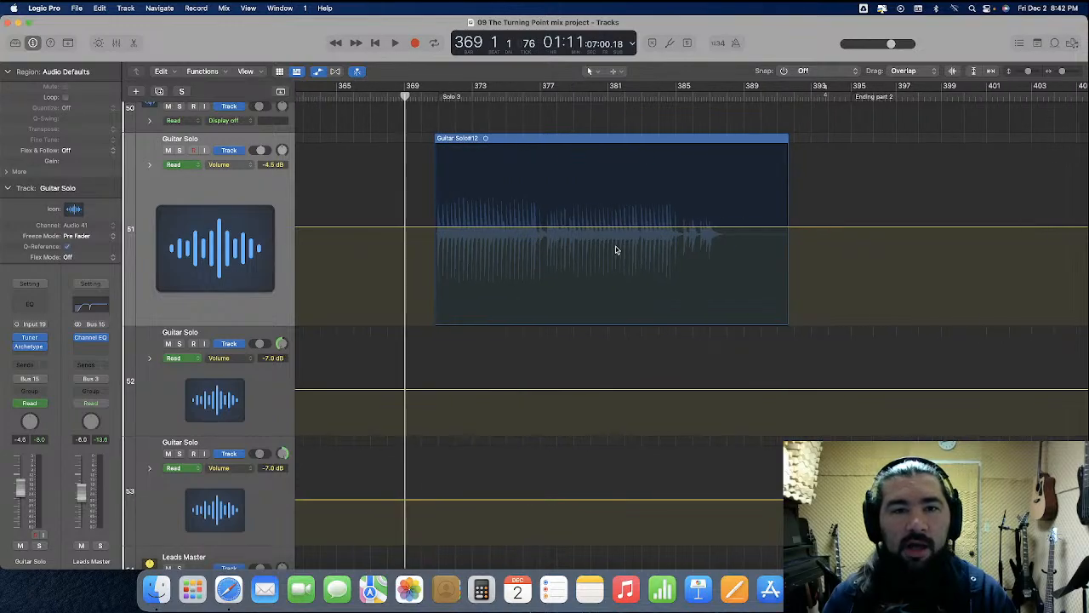
pyautogui.hscroll(2, 616, 249)
pyautogui.hscroll(-1, 616, 250)
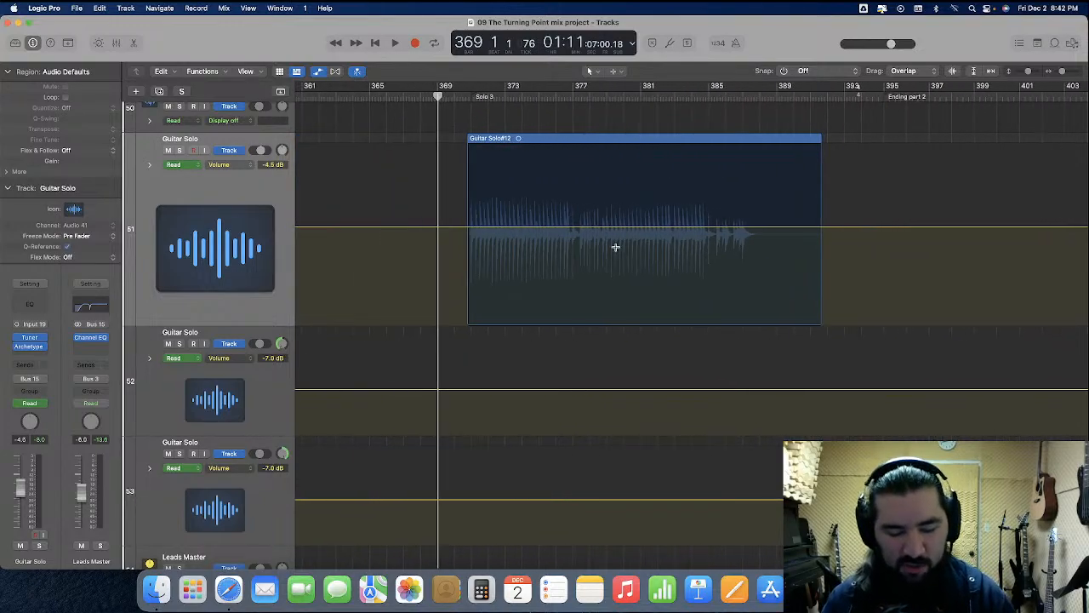
pyautogui.hscroll(-3, 614, 249)
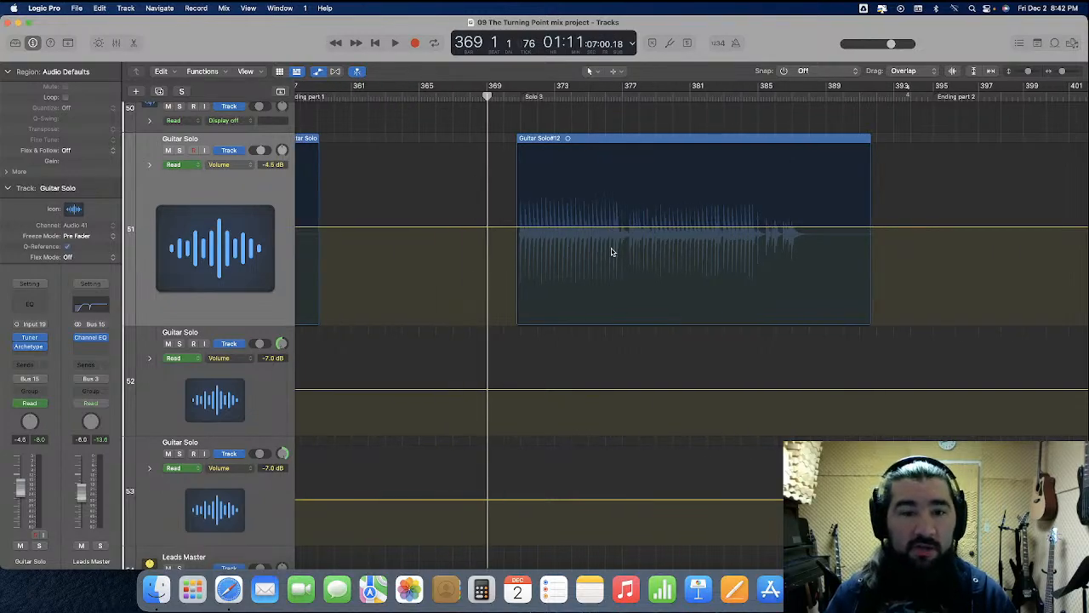
pyautogui.press('space')
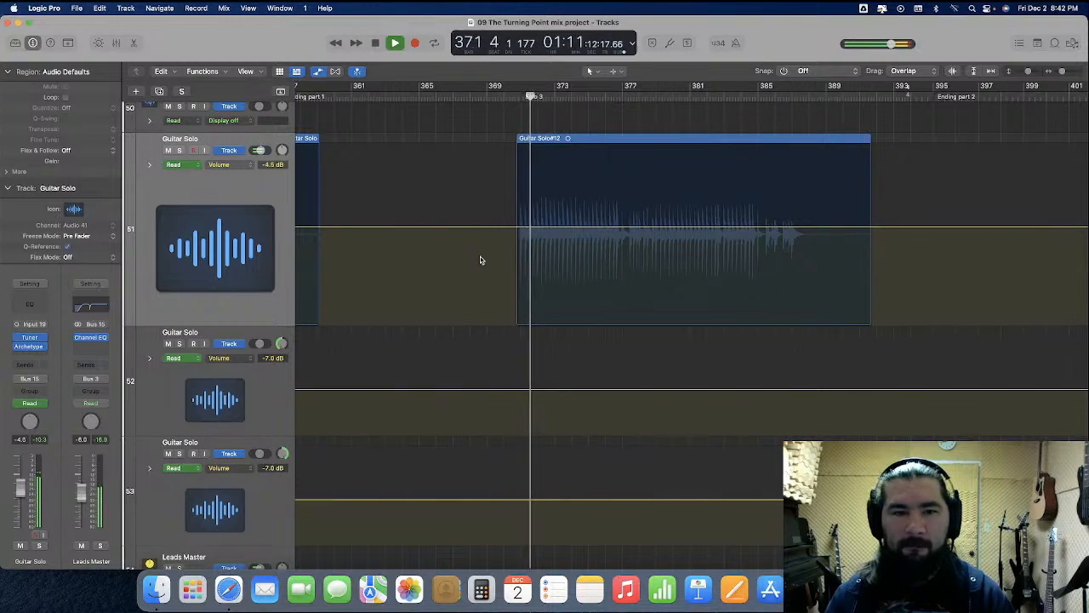
pyautogui.moveTo(504, 231); pyautogui.dragTo(509, 232)
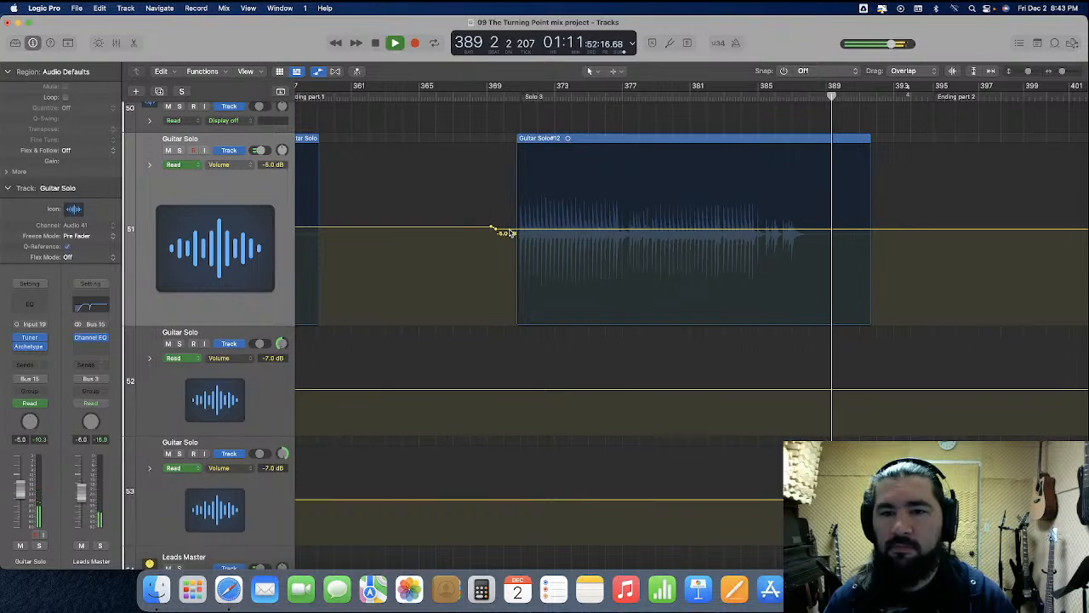
# Stop playback, shrink Guitar Solo tracks 51, 52 and 53 to compact height, and return the playhead to the start of the song
pyautogui.press('super+Left')
pyautogui.press('super+Left')
pyautogui.press('super+Left')
pyautogui.press('super+Left')
pyautogui.press('super+Left')
pyautogui.press('super+Left')
pyautogui.press('super+Left')
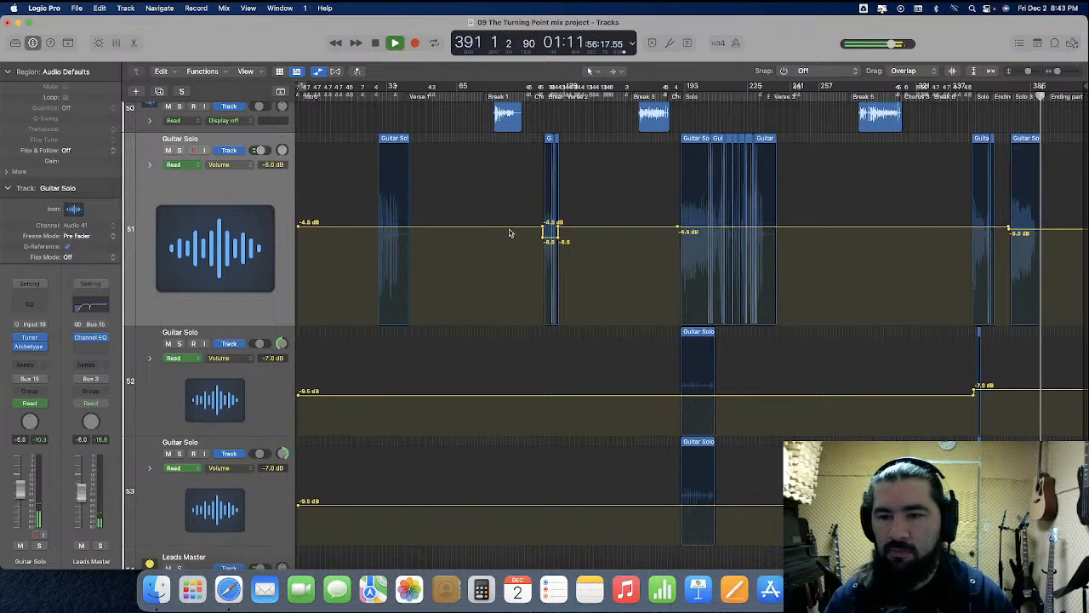
pyautogui.press('space')
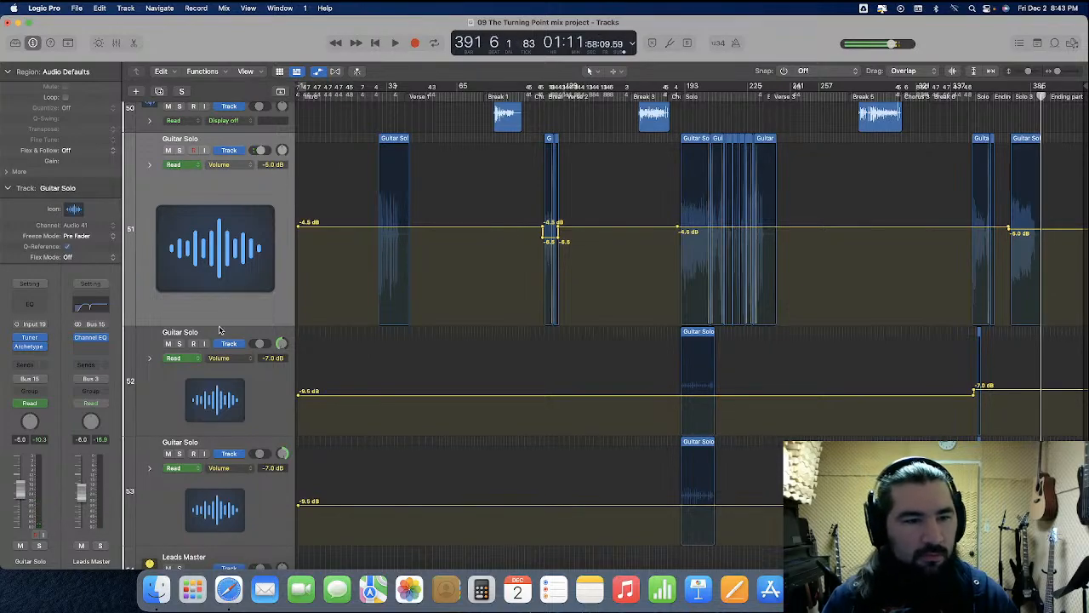
pyautogui.moveTo(220, 324); pyautogui.dragTo(216, 186)
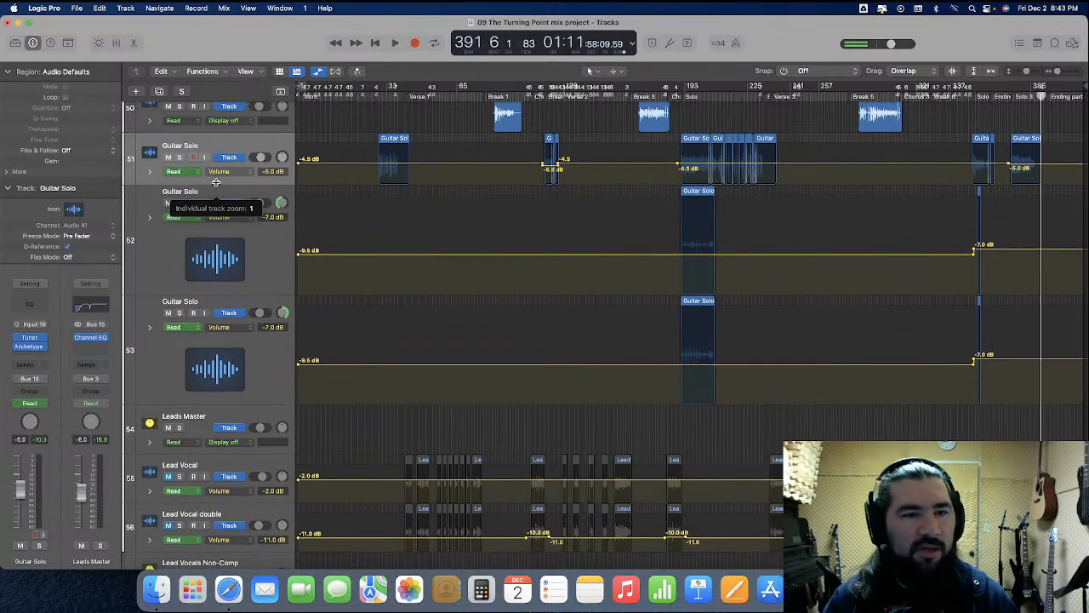
pyautogui.moveTo(219, 287); pyautogui.dragTo(220, 227)
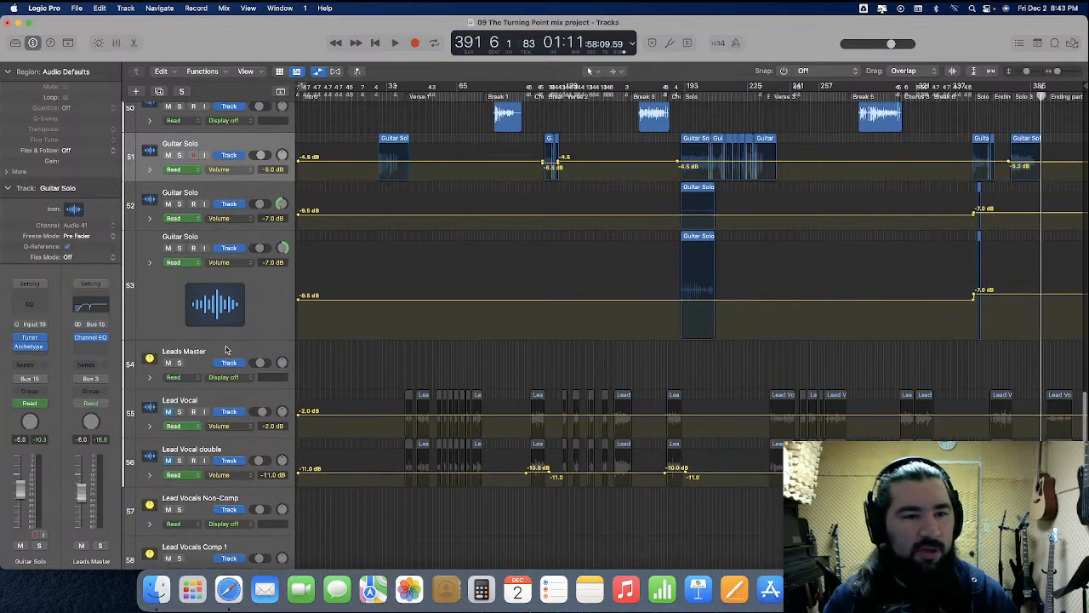
pyautogui.moveTo(223, 338); pyautogui.dragTo(220, 277)
pyautogui.press('Return')
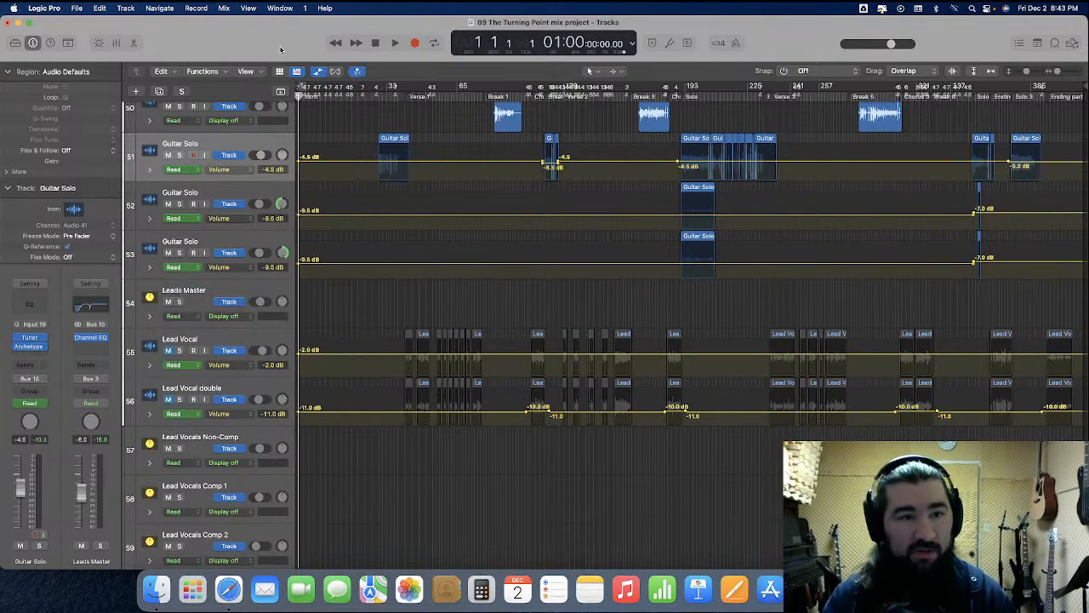
# Hide the track automation and unmute the Lead Vocal and Lead Vocal double tracks
pyautogui.click(317, 71)
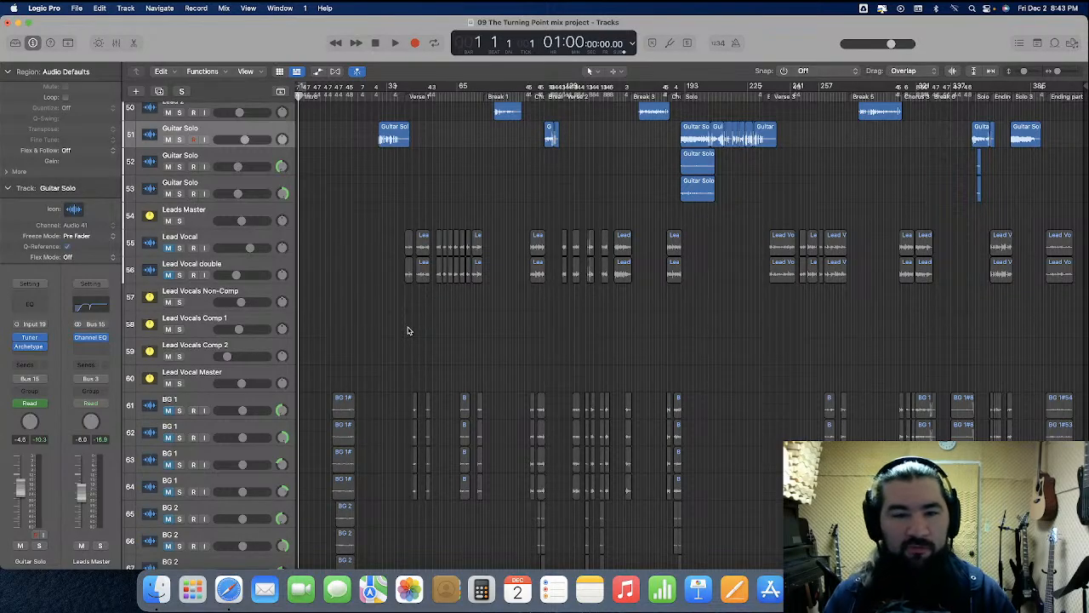
pyautogui.scroll(-10, 407, 330)
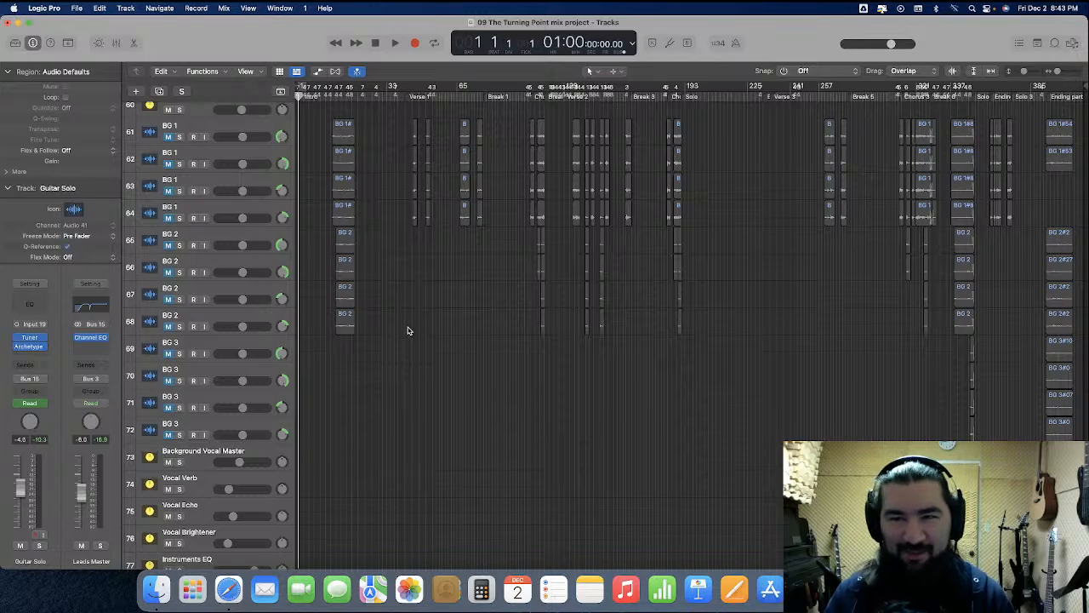
pyautogui.scroll(8, 408, 330)
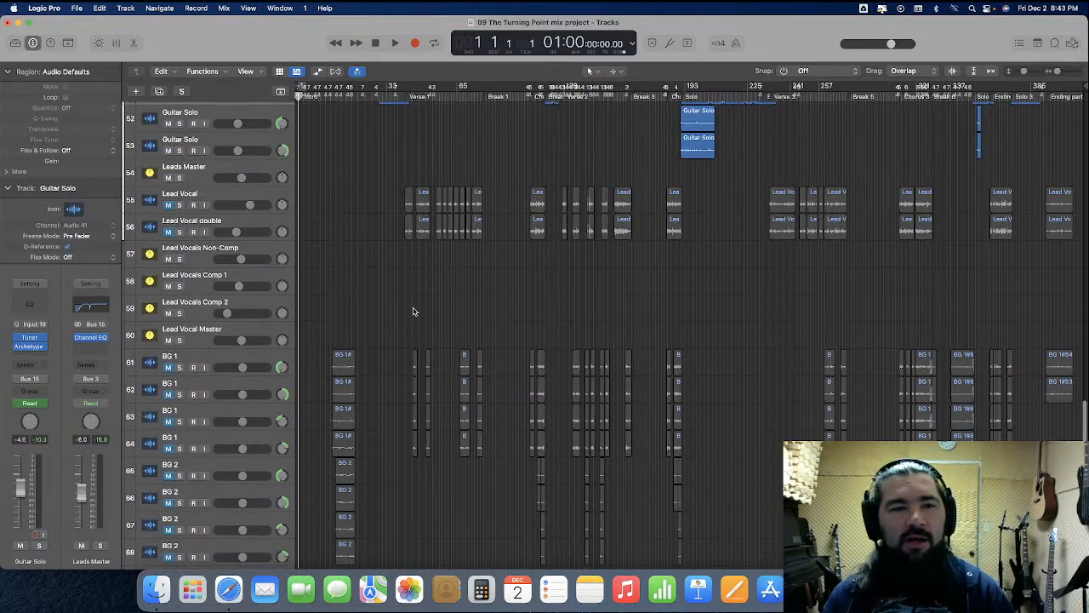
pyautogui.click(226, 197)
pyautogui.keyDown('shift'); pyautogui.click(228, 228); pyautogui.keyUp('shift')
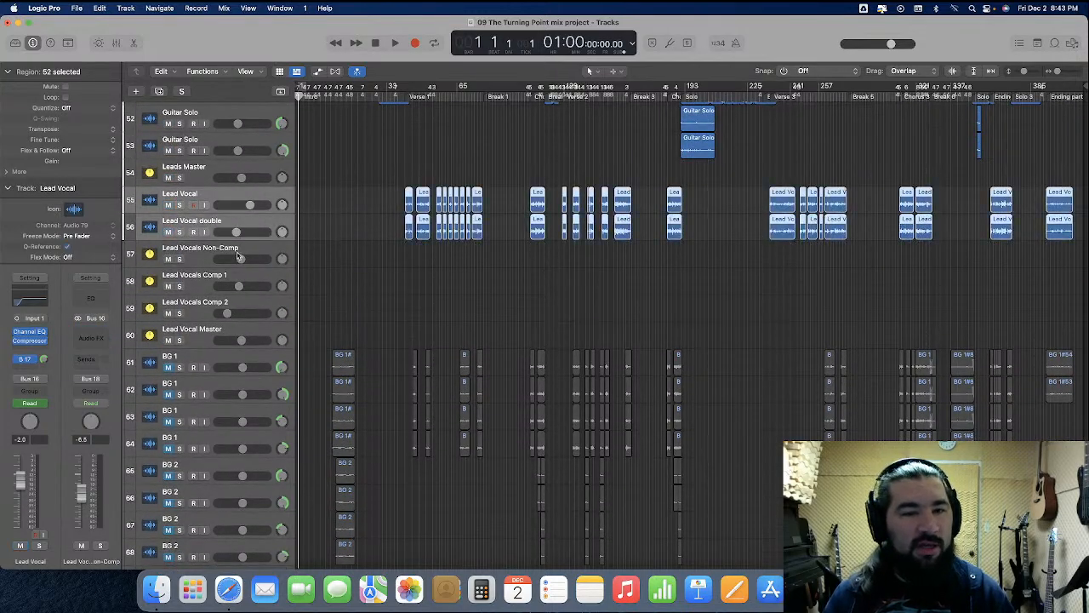
# Unmute all BG 1, BG 2 and BG 3 background vocal tracks, 61 through 72, and deselect their regions
pyautogui.scroll(-2, 229, 280)
pyautogui.click(225, 308)
pyautogui.scroll(-11, 225, 305)
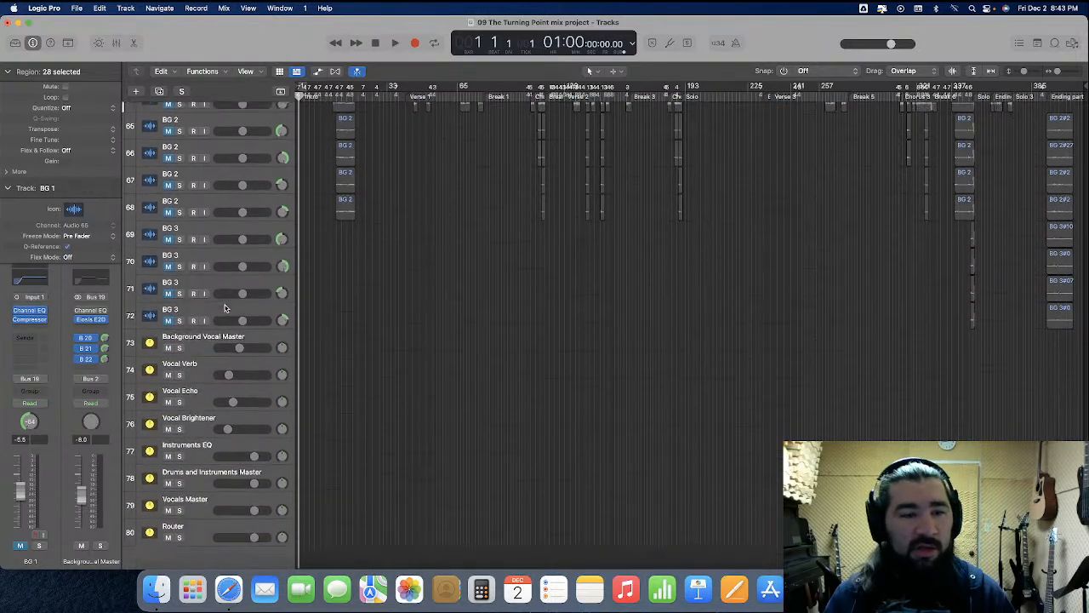
pyautogui.keyDown('shift'); pyautogui.click(225, 303); pyautogui.keyUp('shift')
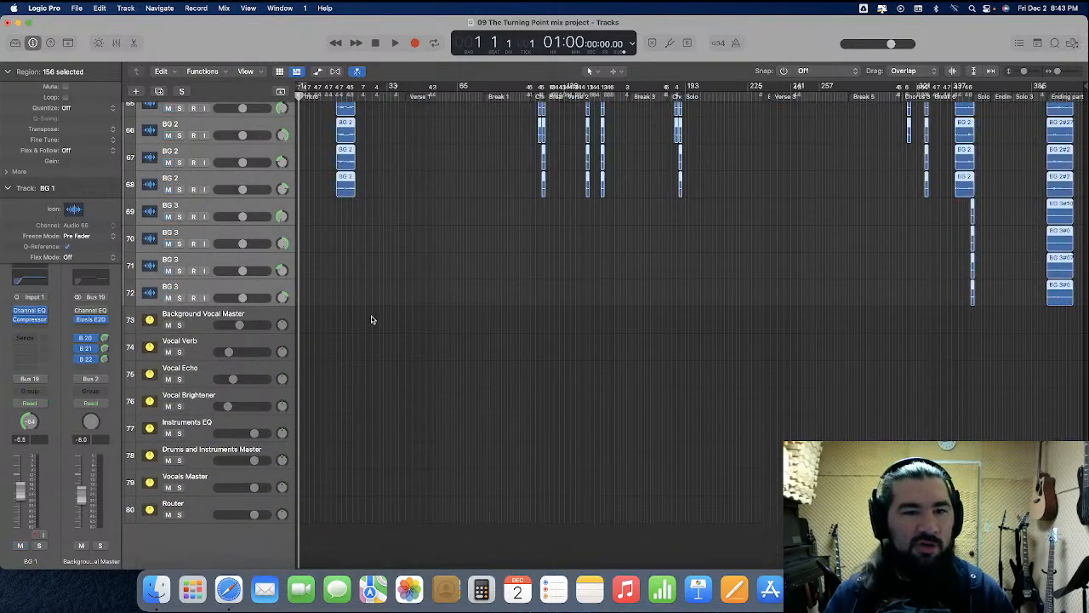
pyautogui.scroll(10, 371, 319)
pyautogui.click(386, 298)
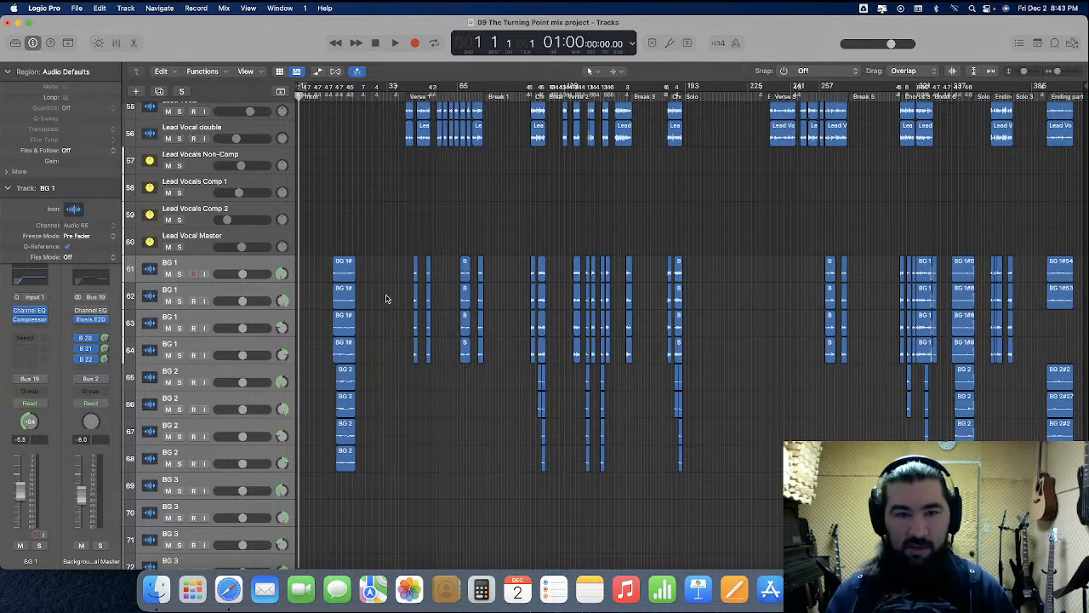
# Enlarge the Lead Vocal and Lead Vocal double tracks and show the volume automation again
pyautogui.scroll(2, 385, 298)
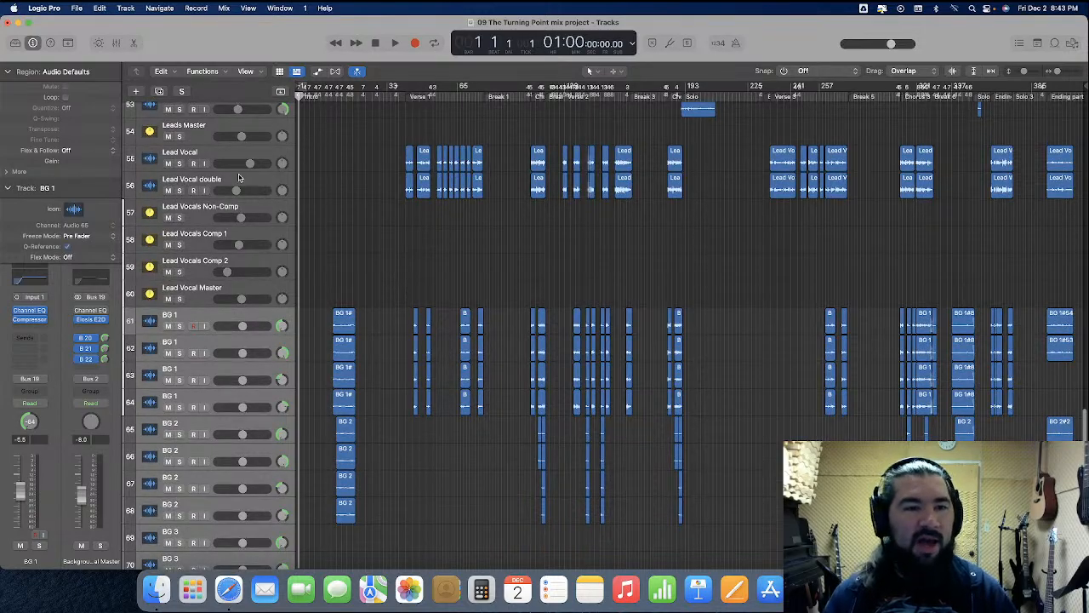
pyautogui.moveTo(234, 171); pyautogui.dragTo(231, 349)
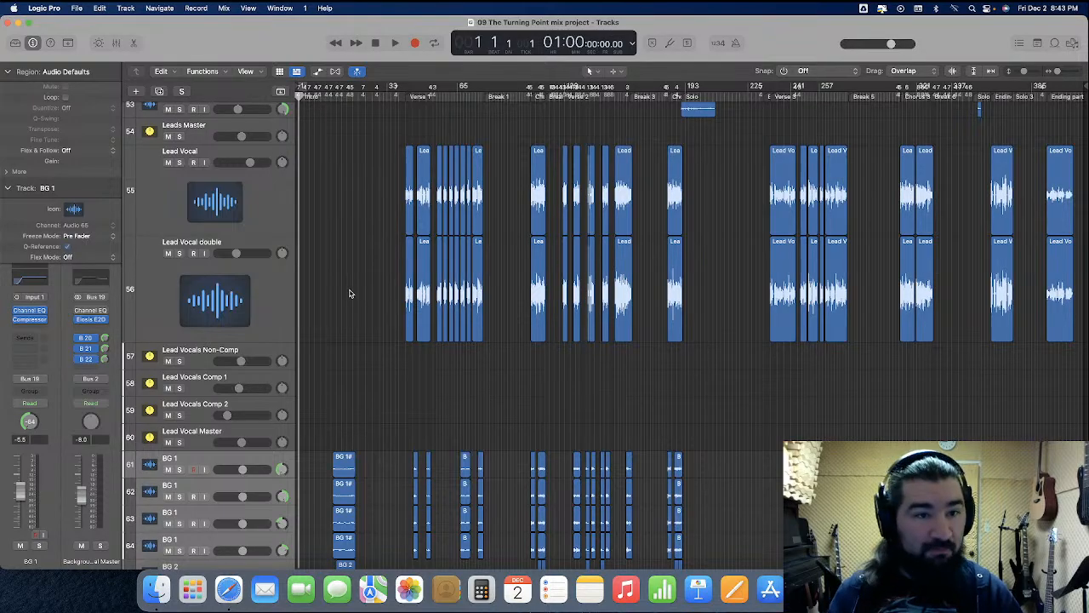
pyautogui.click(317, 71)
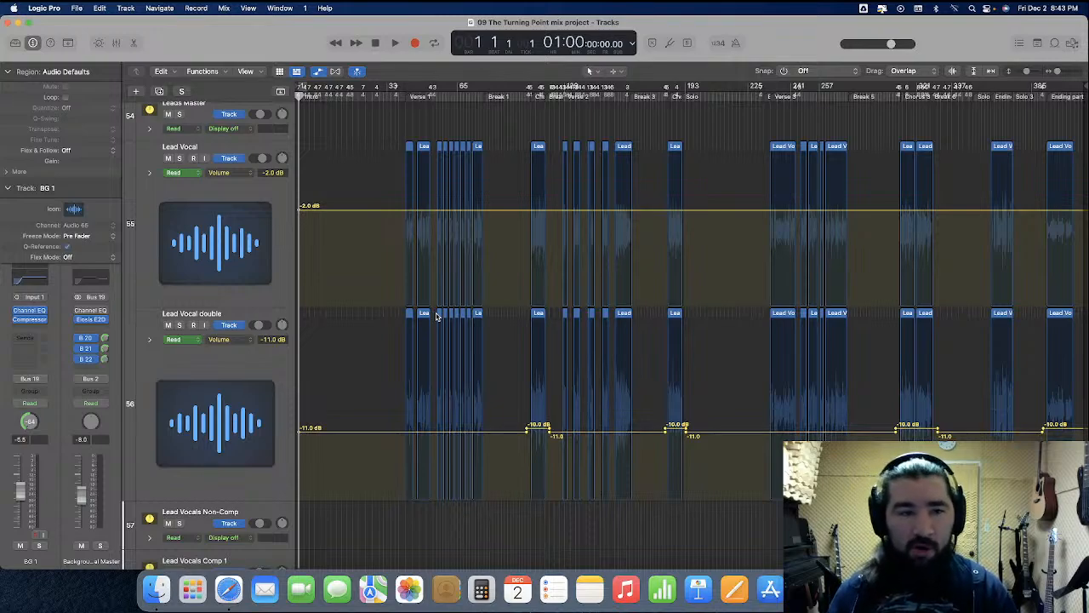
# Review the volume automation of the Lead Vocal and Lead Vocal double tracks across the song and deselect the regions
pyautogui.click(253, 185)
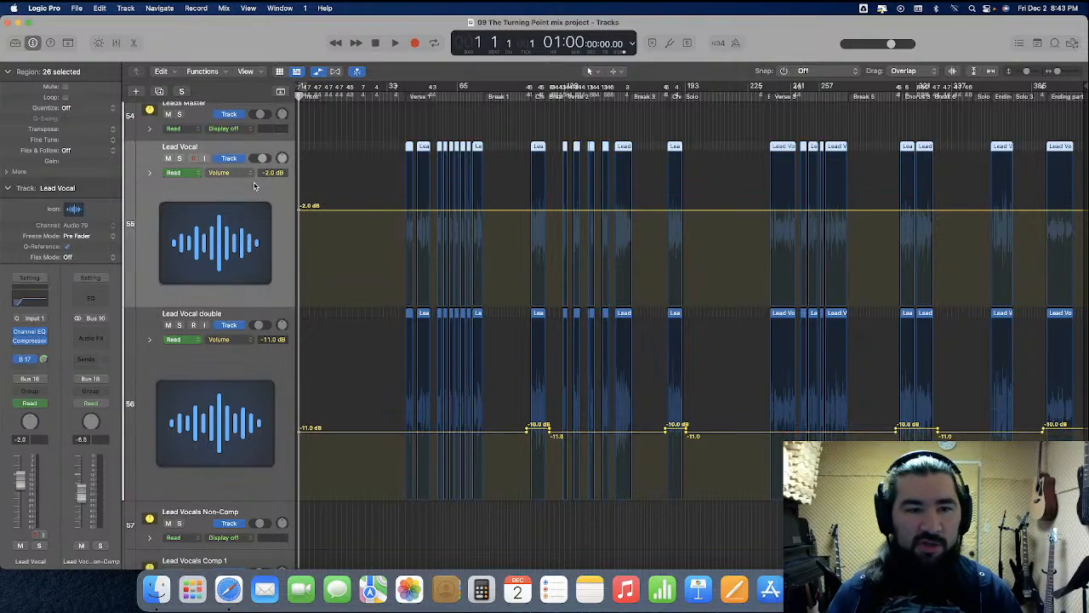
pyautogui.click(254, 365)
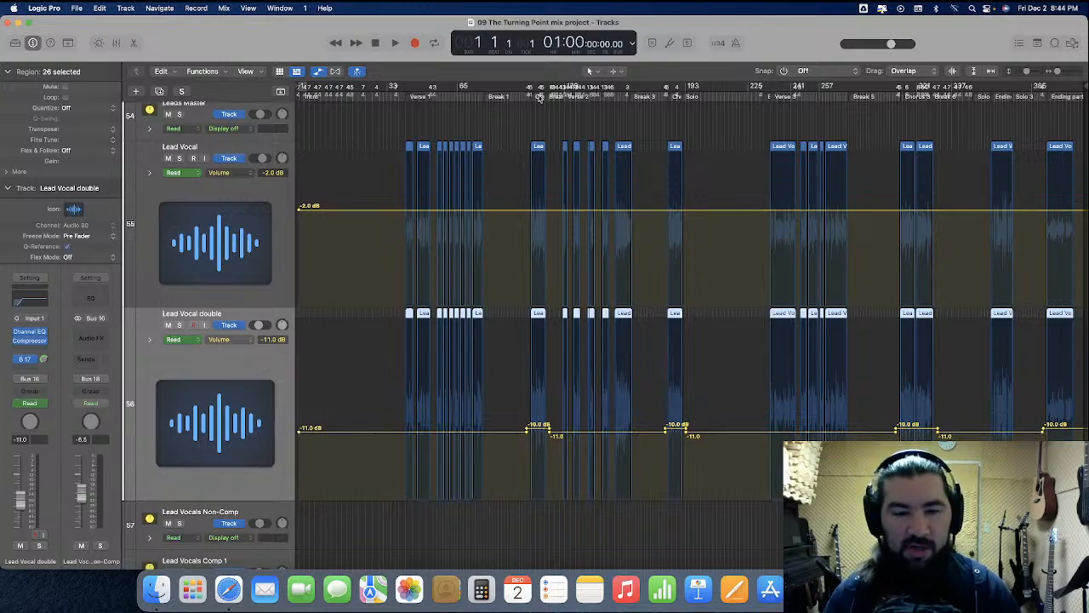
pyautogui.press('super+Right')
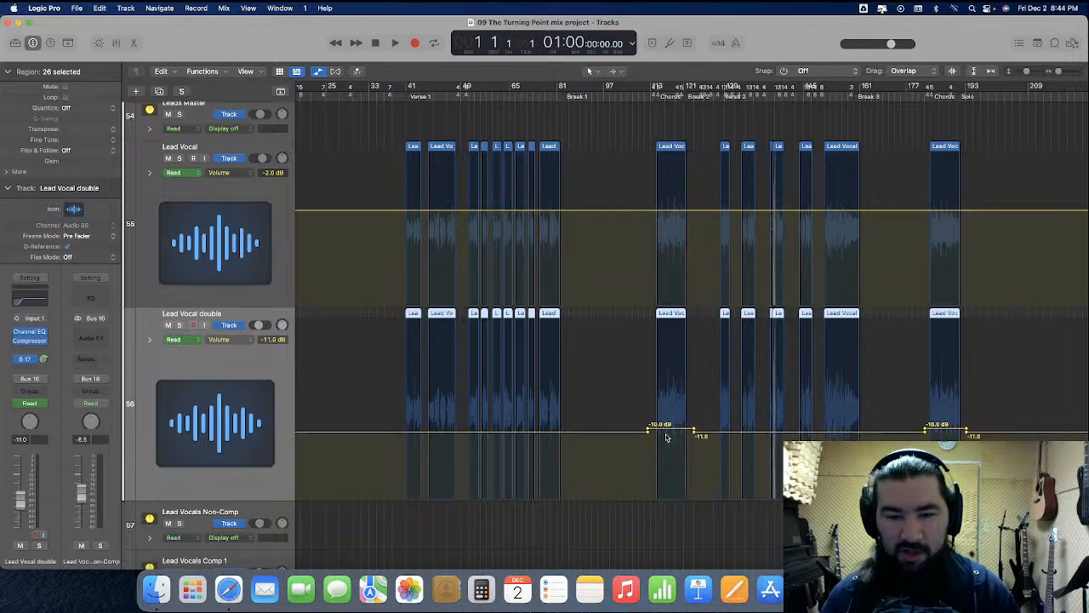
pyautogui.hscroll(10, 668, 435)
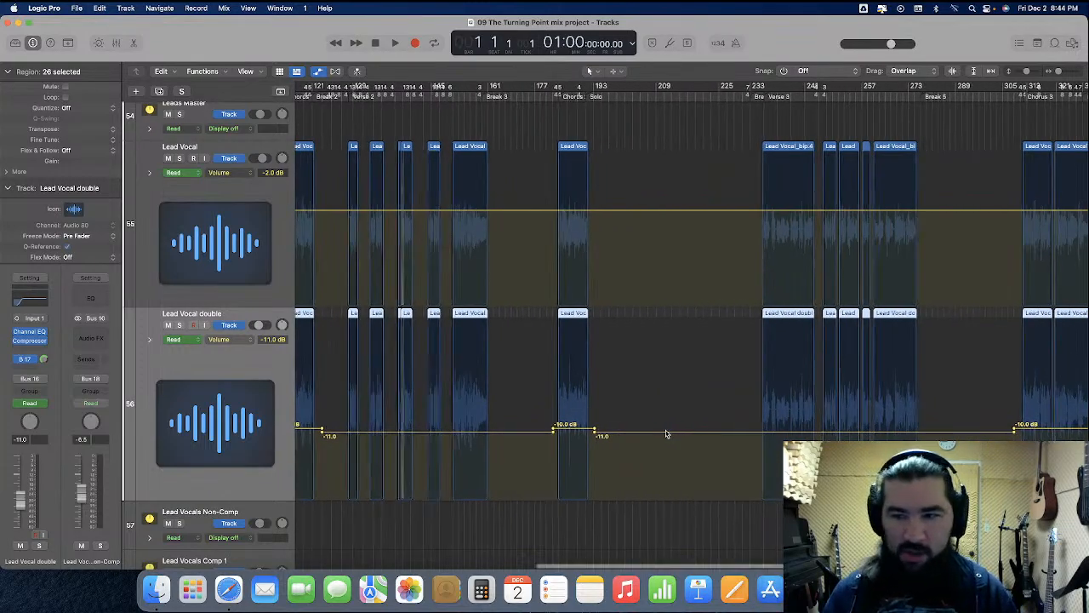
pyautogui.hscroll(-10, 668, 435)
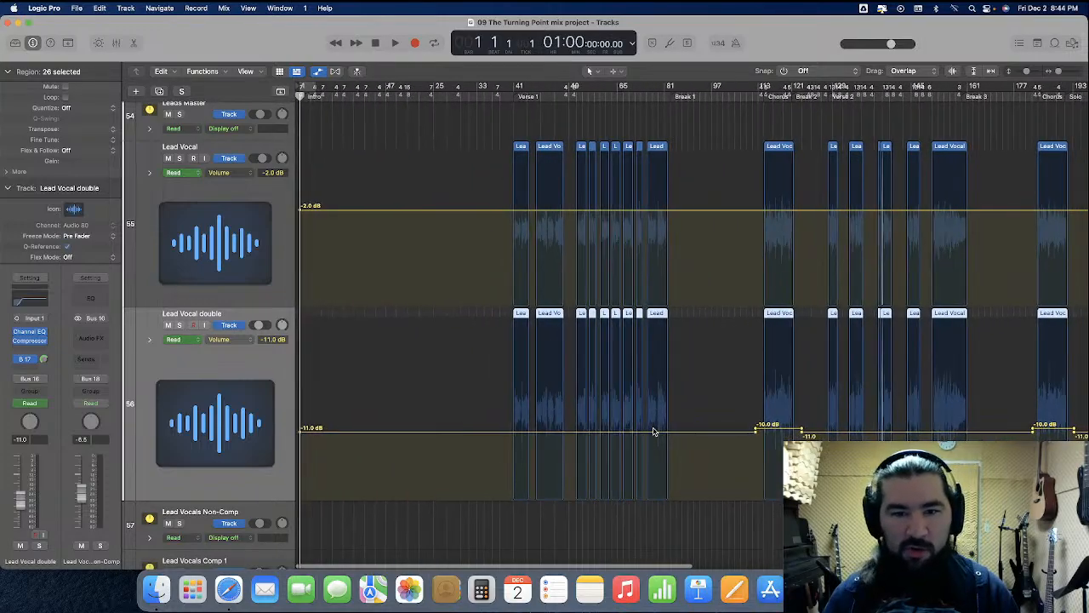
pyautogui.click(445, 379)
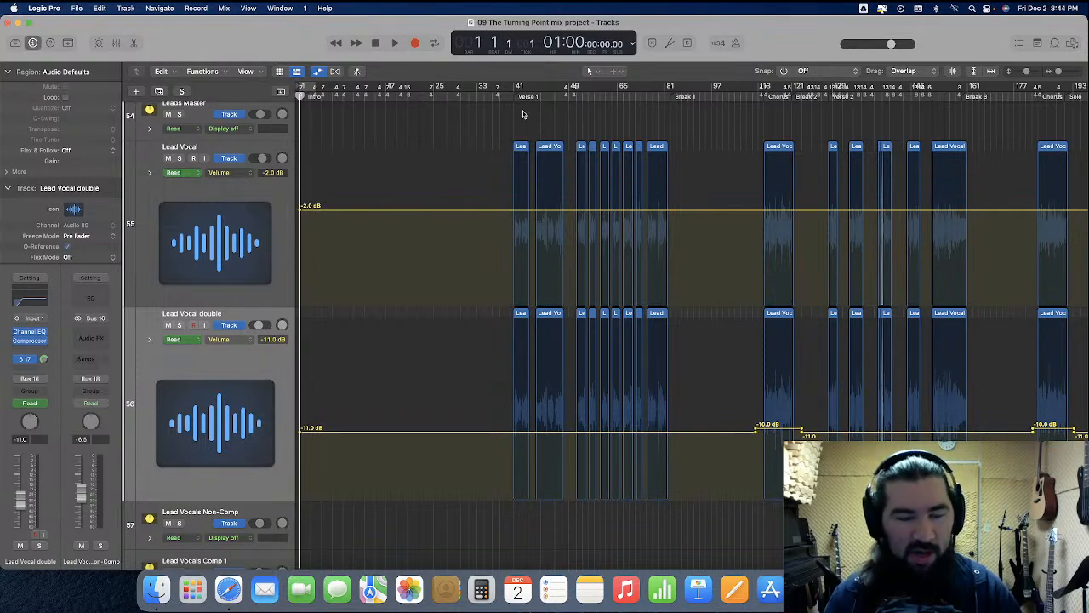
# Play the song from the start, look over the background vocal tracks, and zoom in on the lead vocals around Verse 1
pyautogui.press('space')
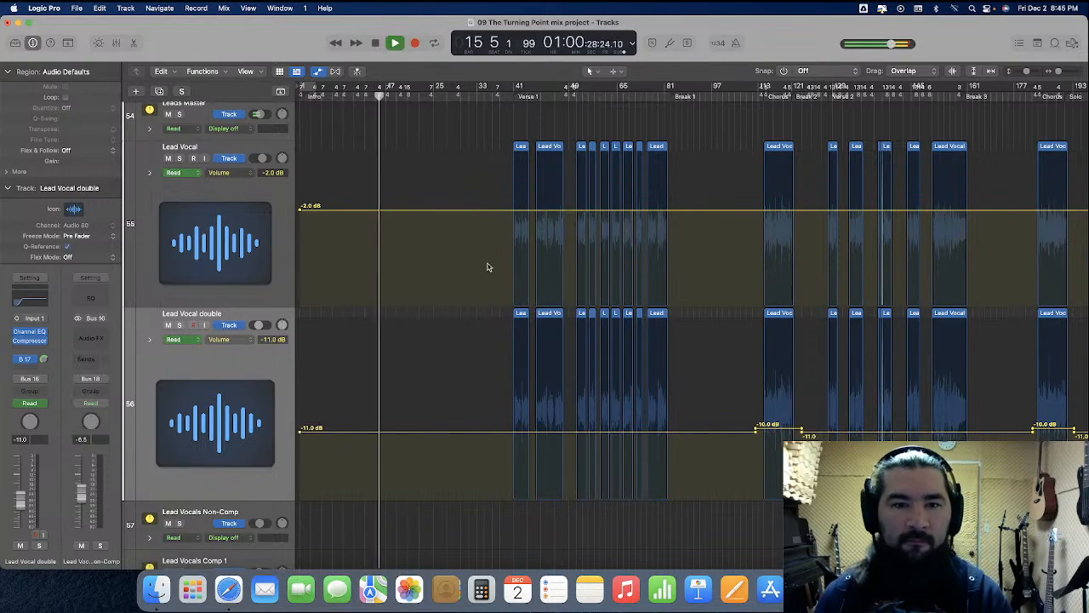
pyautogui.scroll(-10, 490, 267)
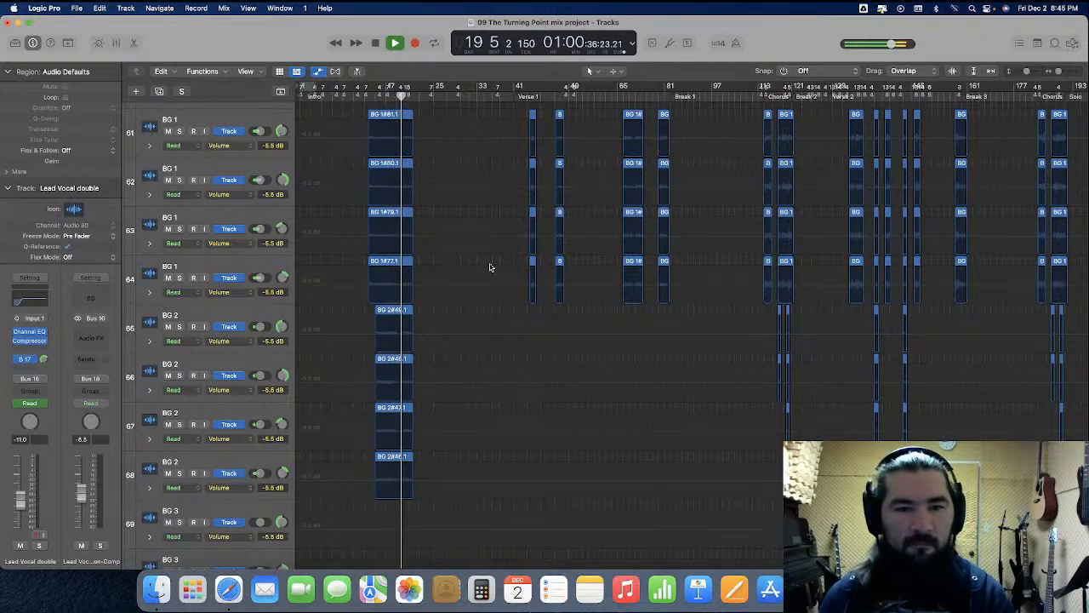
pyautogui.scroll(10, 489, 267)
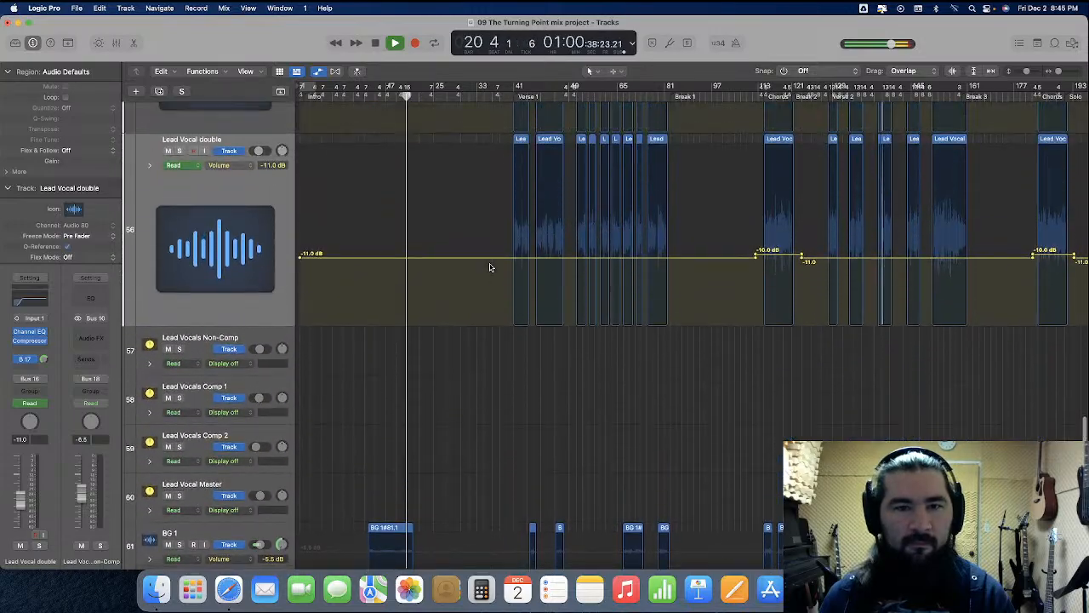
pyautogui.scroll(3, 489, 267)
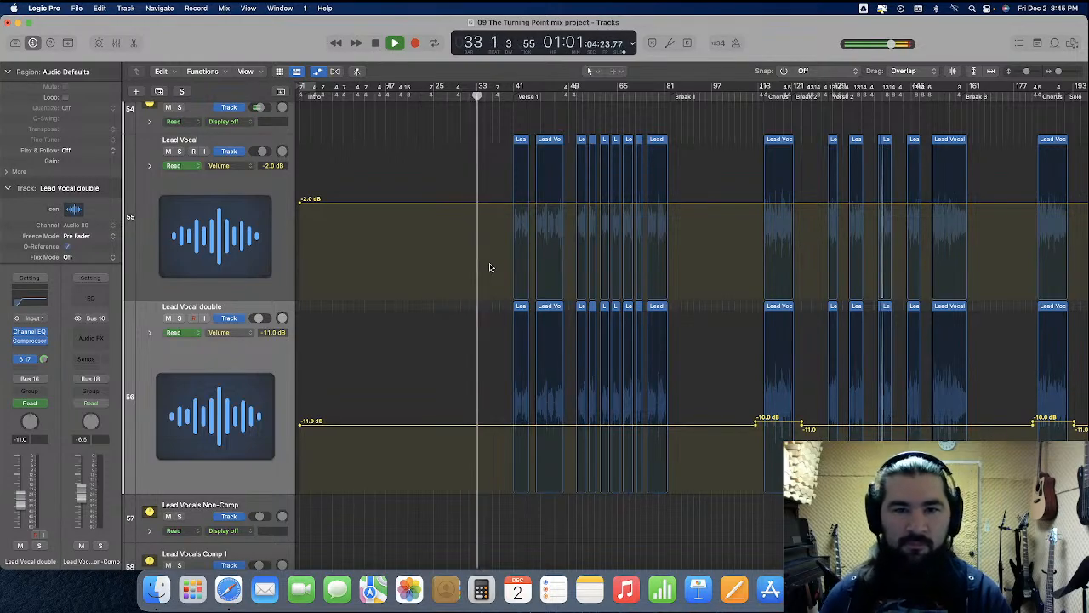
pyautogui.press('super+Right')
pyautogui.press('super+Right')
pyautogui.press('super+Right')
pyautogui.press('super+Right')
pyautogui.press('super+Right')
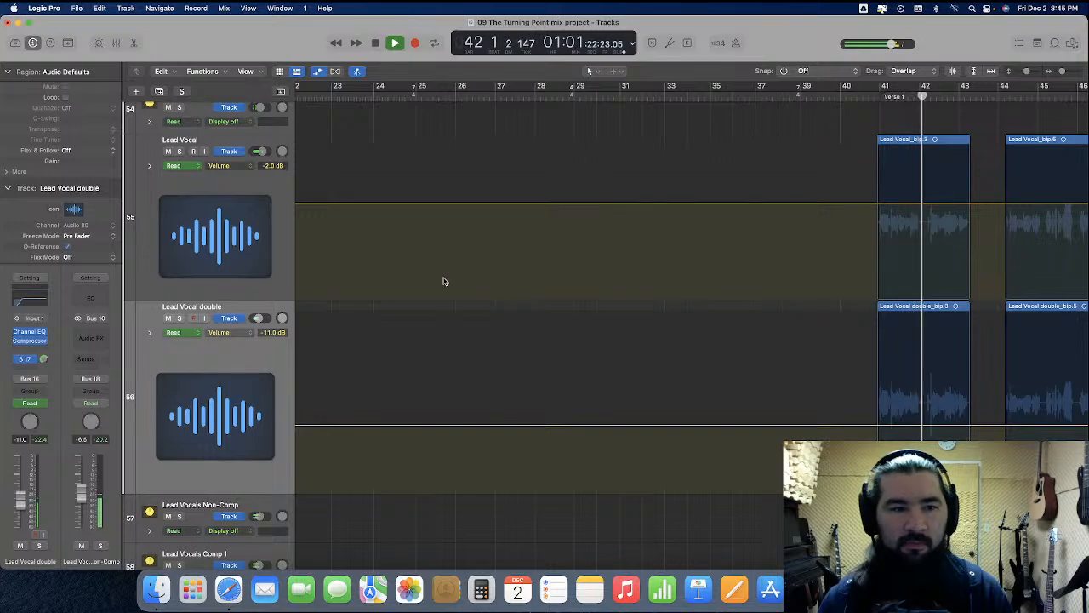
# Check the lead and background vocal channel levels in the mixer while Verse 1 plays, and return to the tracks
pyautogui.click(117, 44)
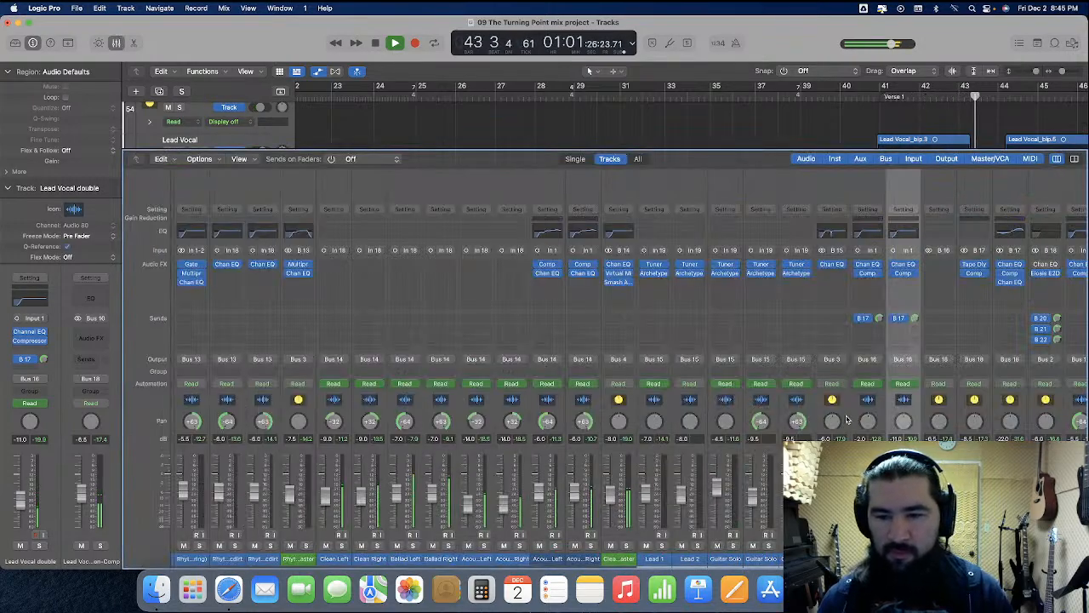
pyautogui.hscroll(5, 795, 438)
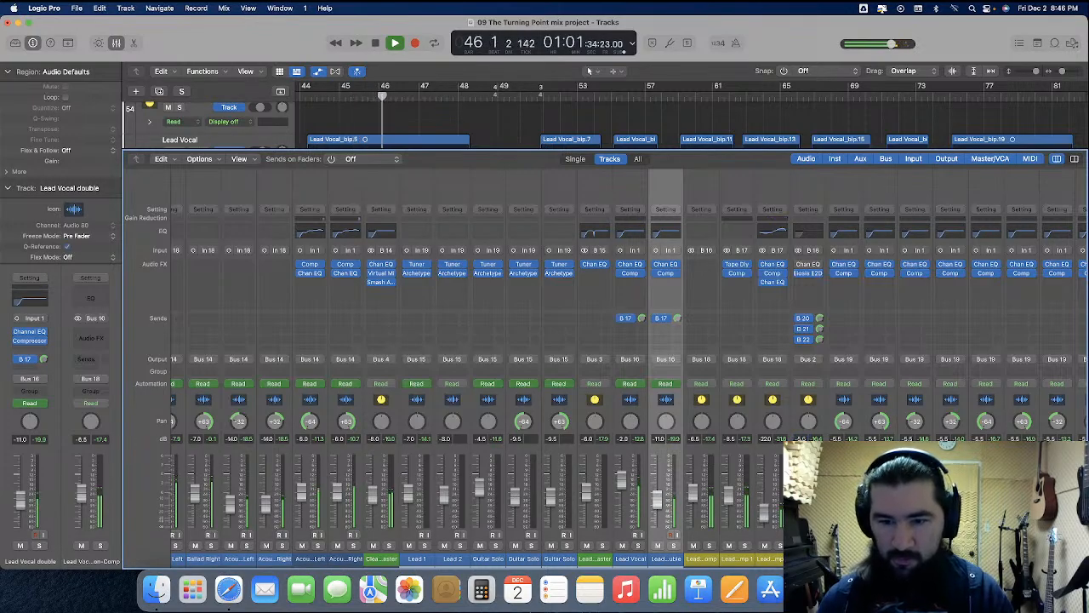
pyautogui.hscroll(6, 793, 438)
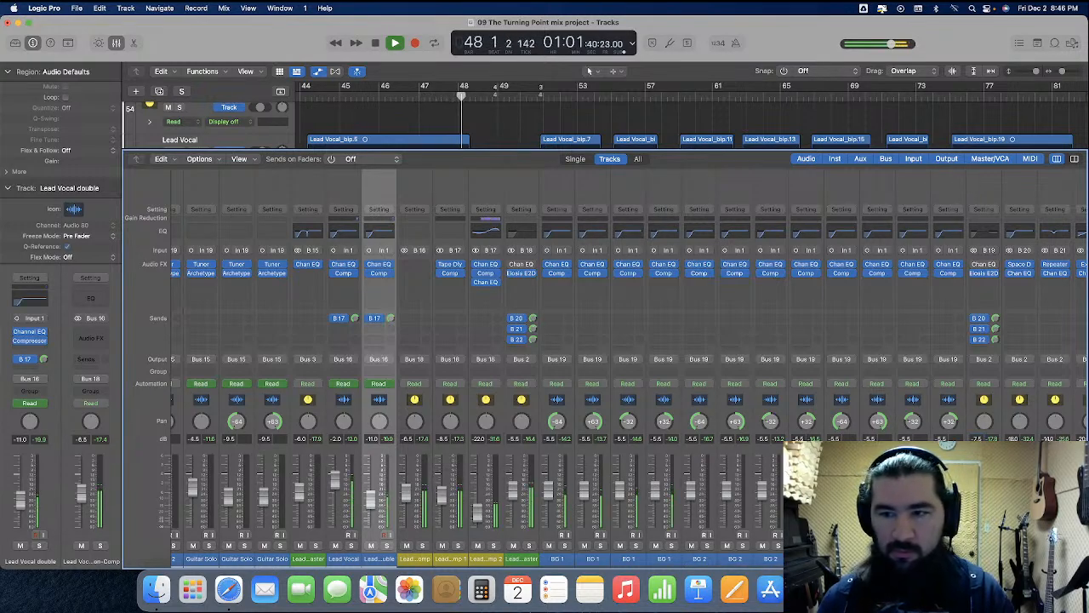
pyautogui.click(117, 44)
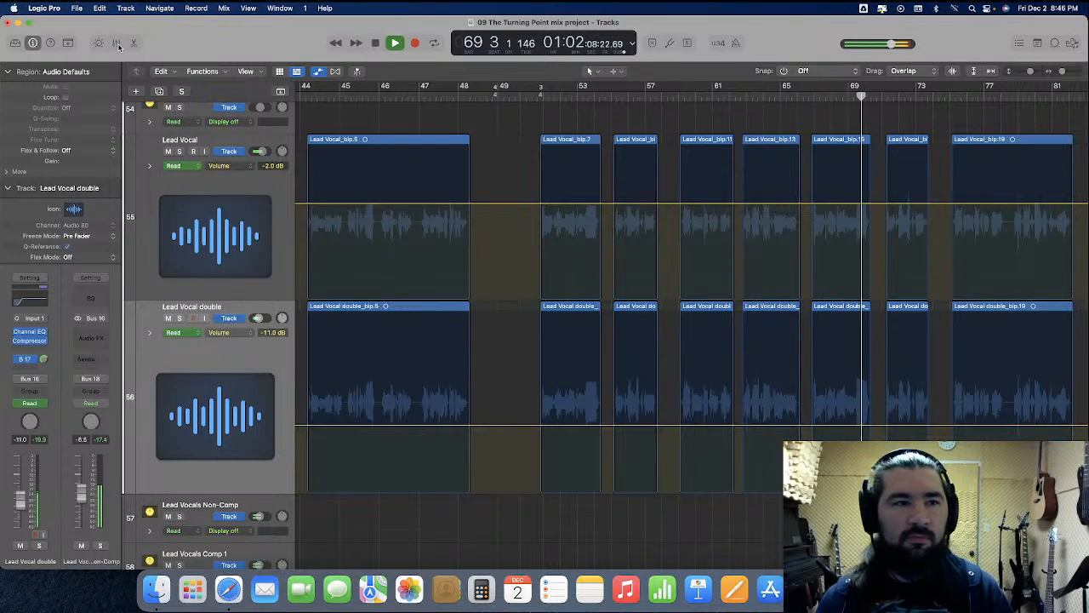
pyautogui.click(116, 42)
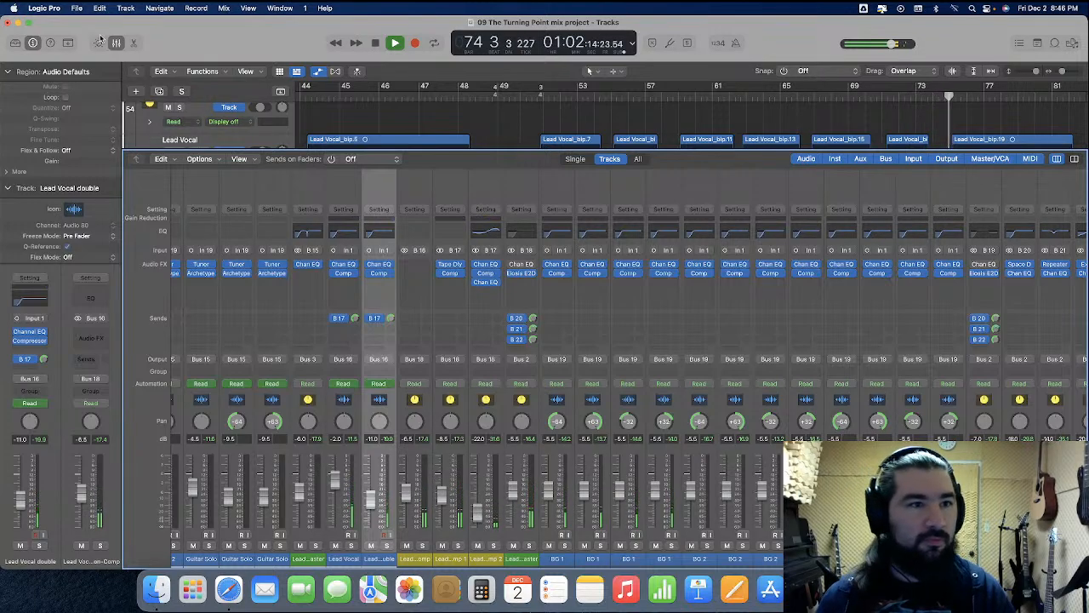
pyautogui.click(116, 43)
pyautogui.press('`')
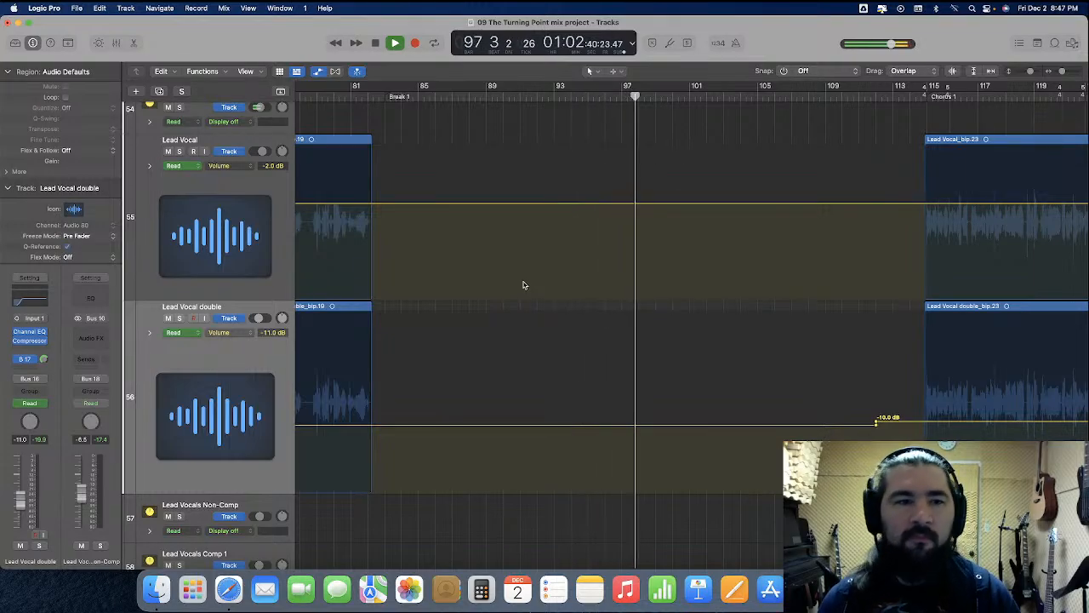
# Show the volume automation on the Vocal Echo track and enlarge that track
pyautogui.scroll(-10, 524, 286)
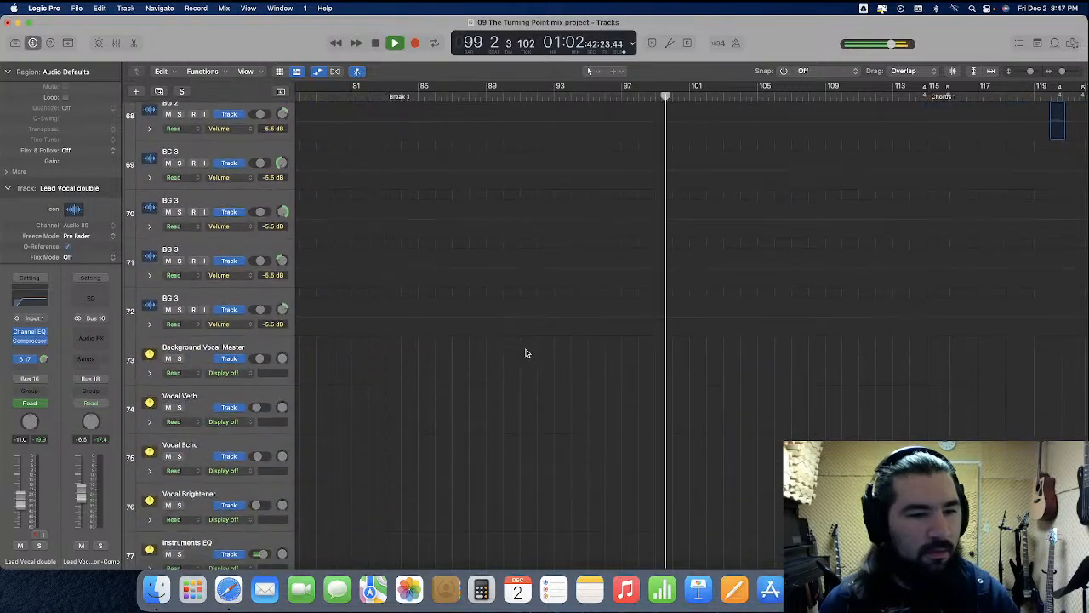
pyautogui.scroll(-2, 245, 417)
pyautogui.click(245, 414)
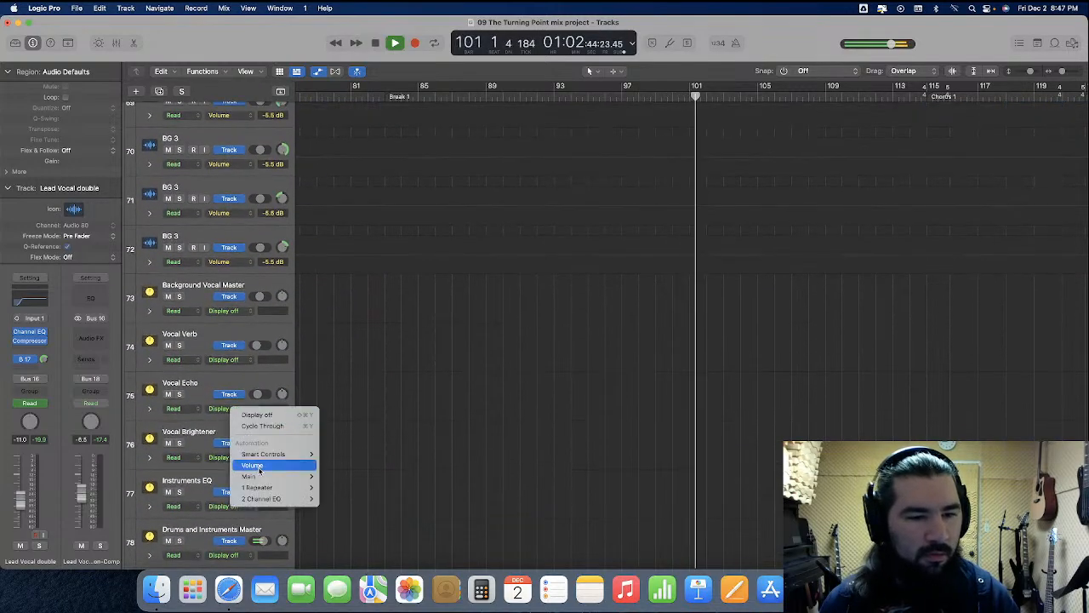
pyautogui.click(259, 468)
pyautogui.moveTo(230, 418); pyautogui.dragTo(230, 521)
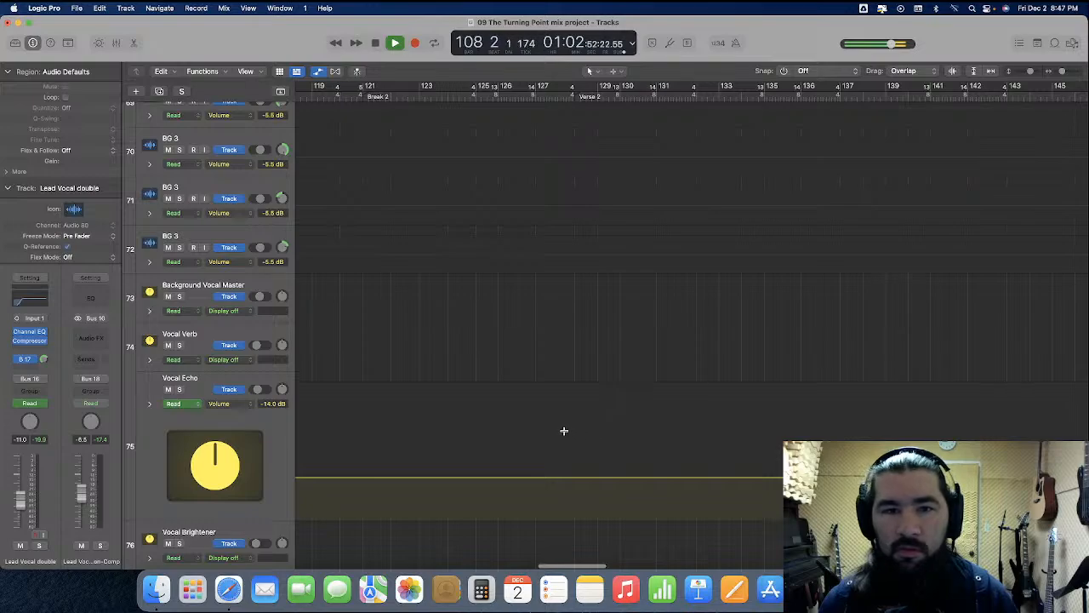
# Lower the Vocal Echo volume automation to -∞ dB across Verse 2, about bars 129 to 149, and shrink the track
pyautogui.moveTo(579, 423); pyautogui.dragTo(828, 502)
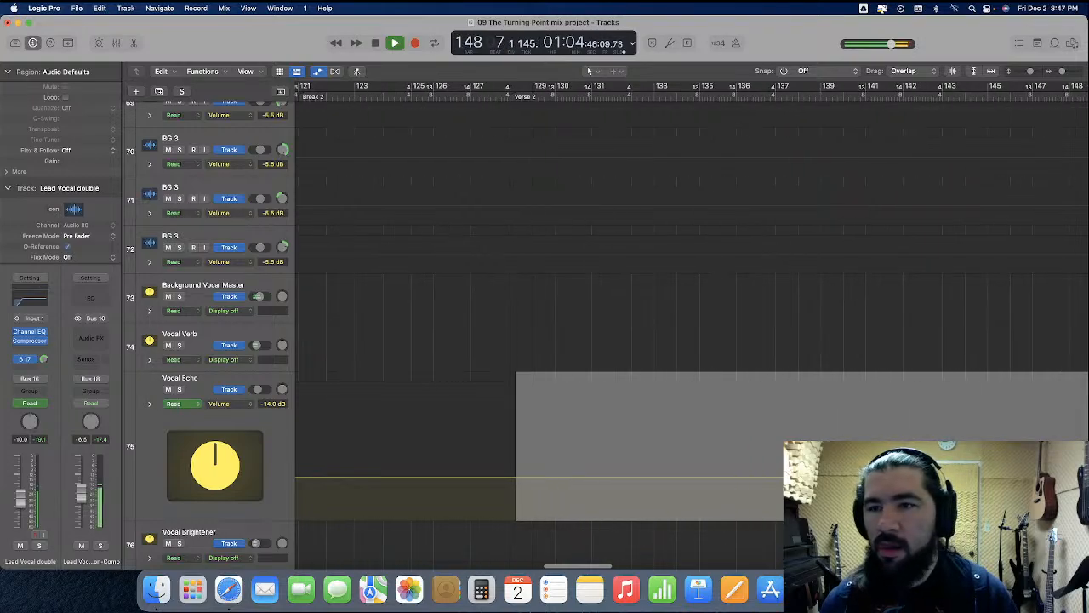
pyautogui.moveTo(1087, 502); pyautogui.dragTo(886, 502)
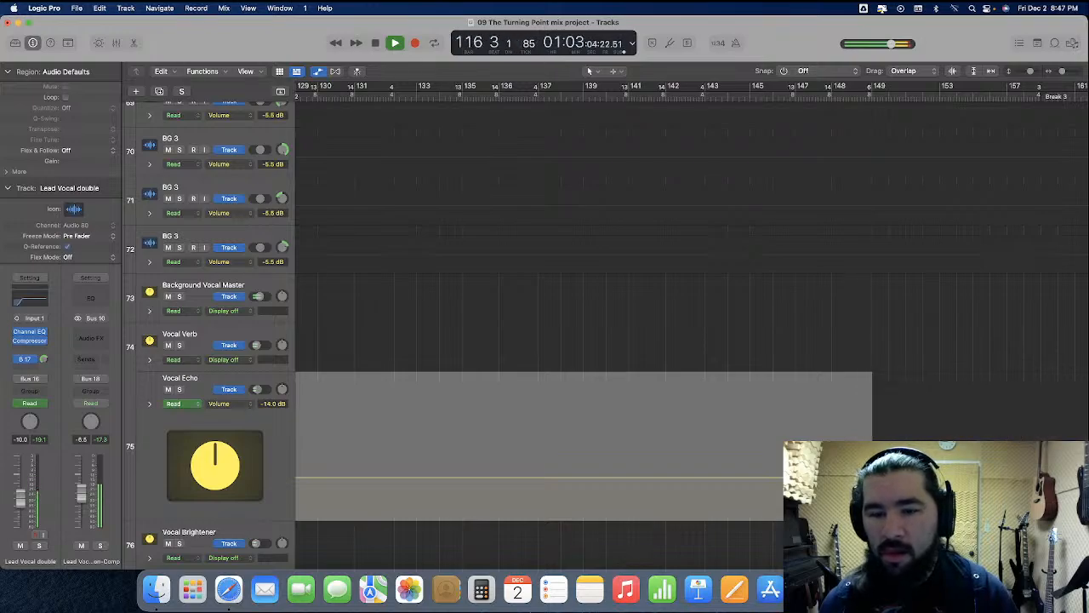
pyautogui.moveTo(842, 477); pyautogui.dragTo(843, 520)
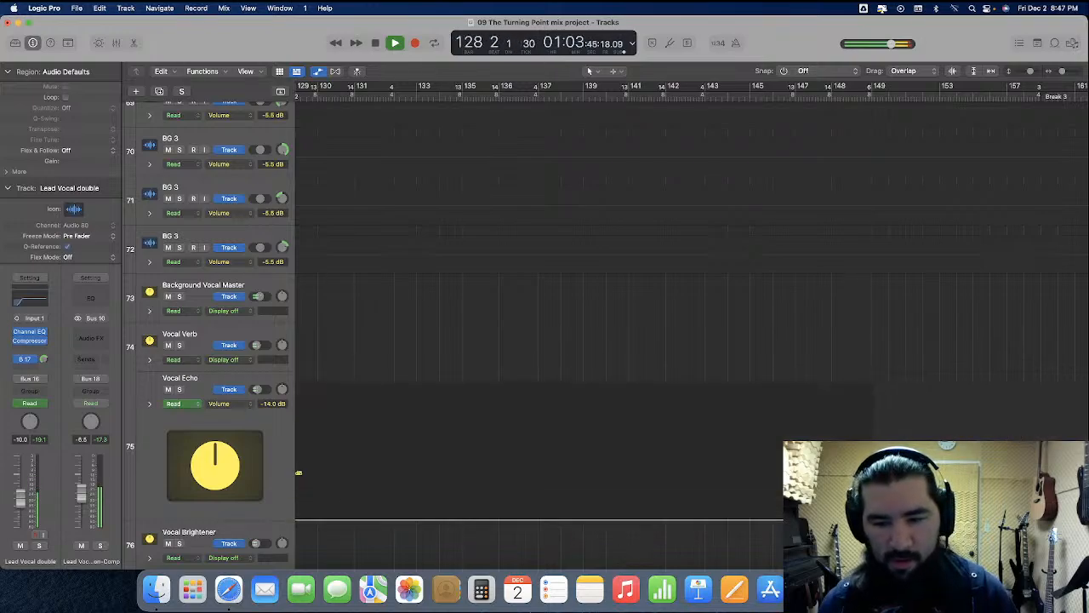
pyautogui.moveTo(221, 521); pyautogui.dragTo(231, 419)
# Return to the lead vocal tracks and check the vocal channels in the mixer as Break 2 and Verse 2 play
pyautogui.scroll(12, 341, 418)
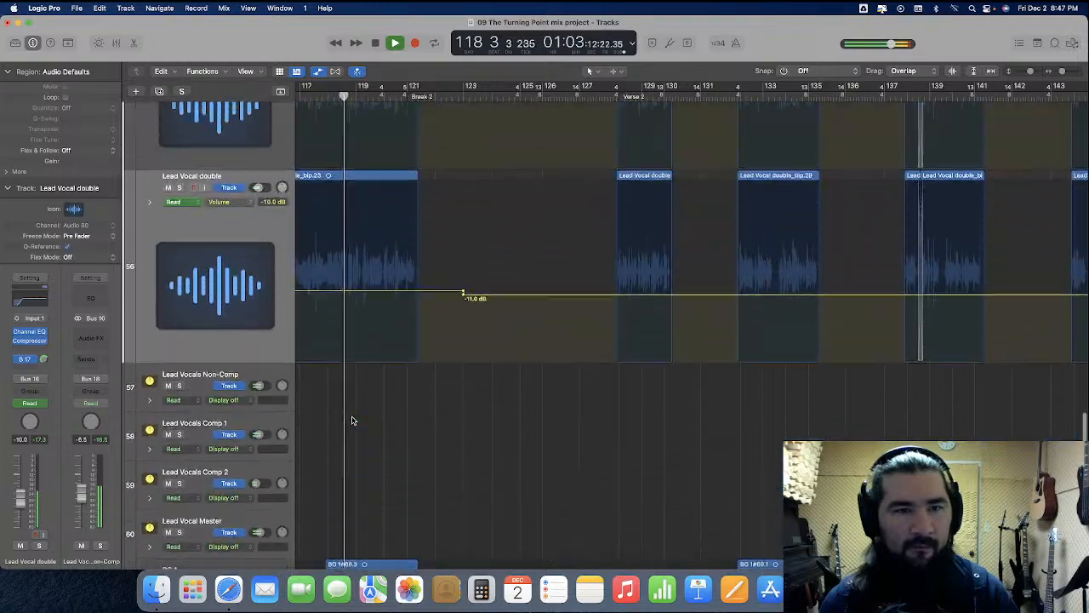
pyautogui.scroll(4, 353, 419)
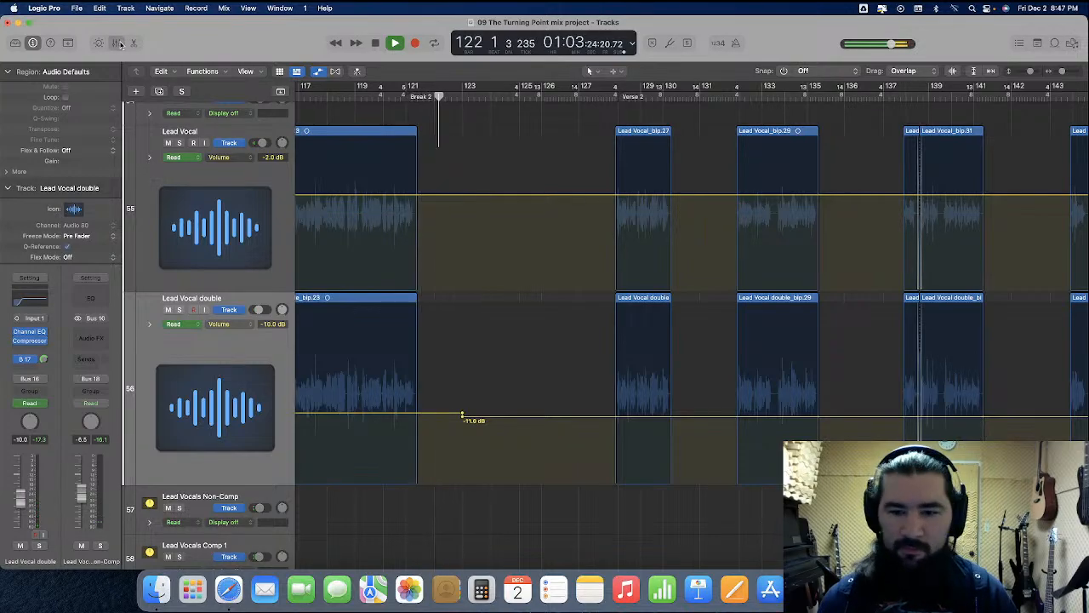
pyautogui.click(117, 43)
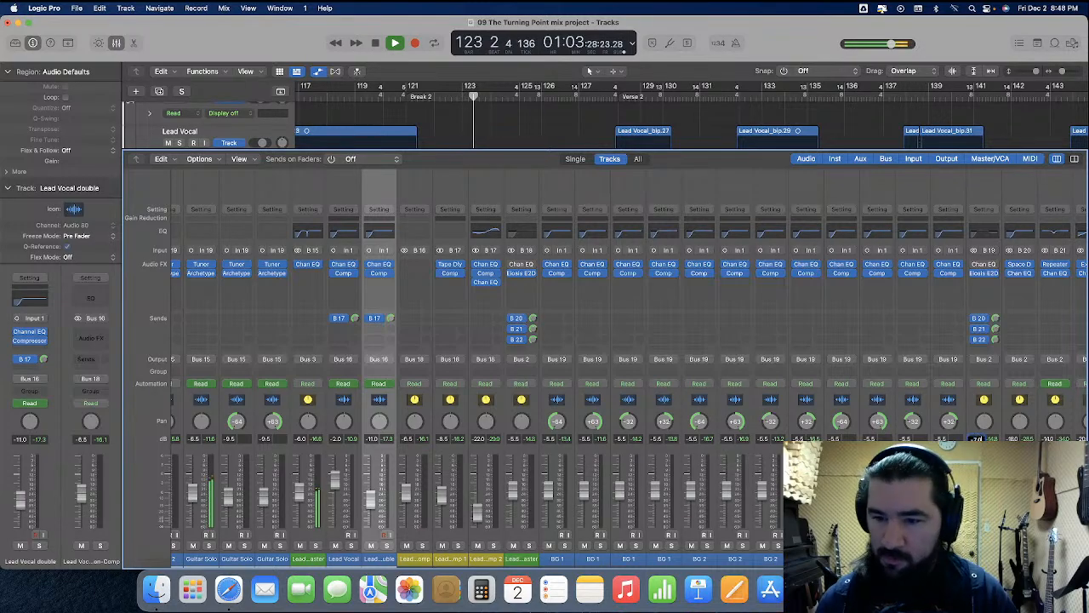
pyautogui.click(116, 43)
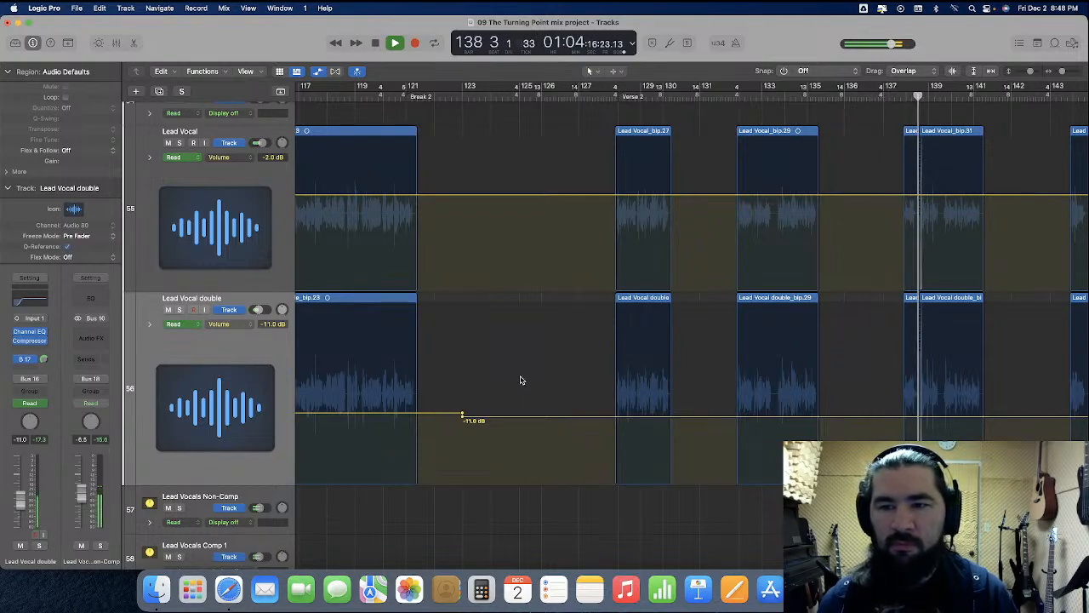
# Enlarge the Vocal Echo track and set its volume automation across Verse 2 to -22.2 dB
pyautogui.scroll(-10, 722, 404)
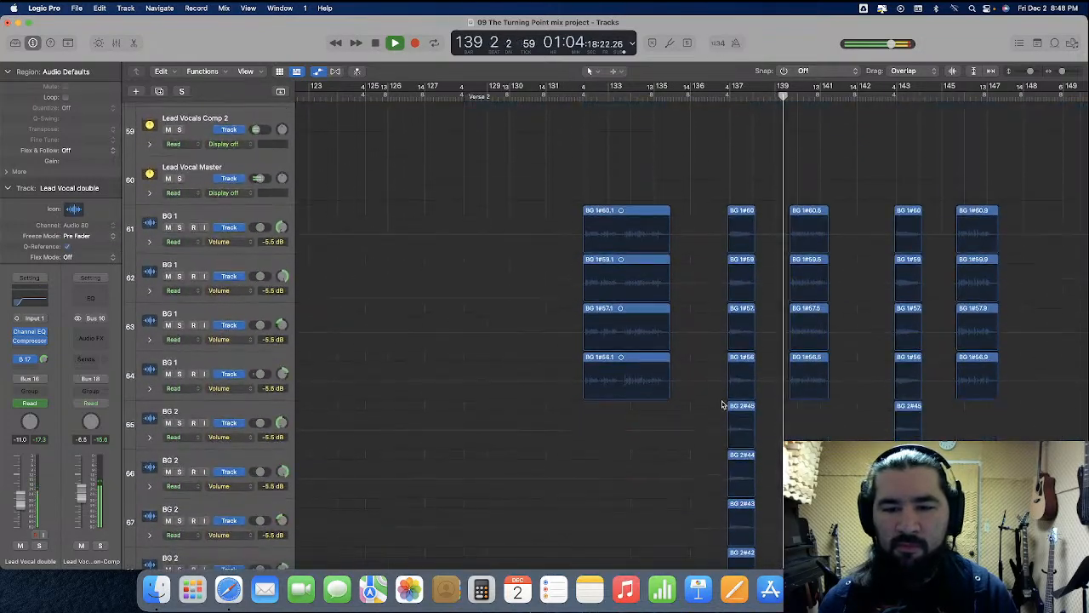
pyautogui.scroll(-15, 721, 404)
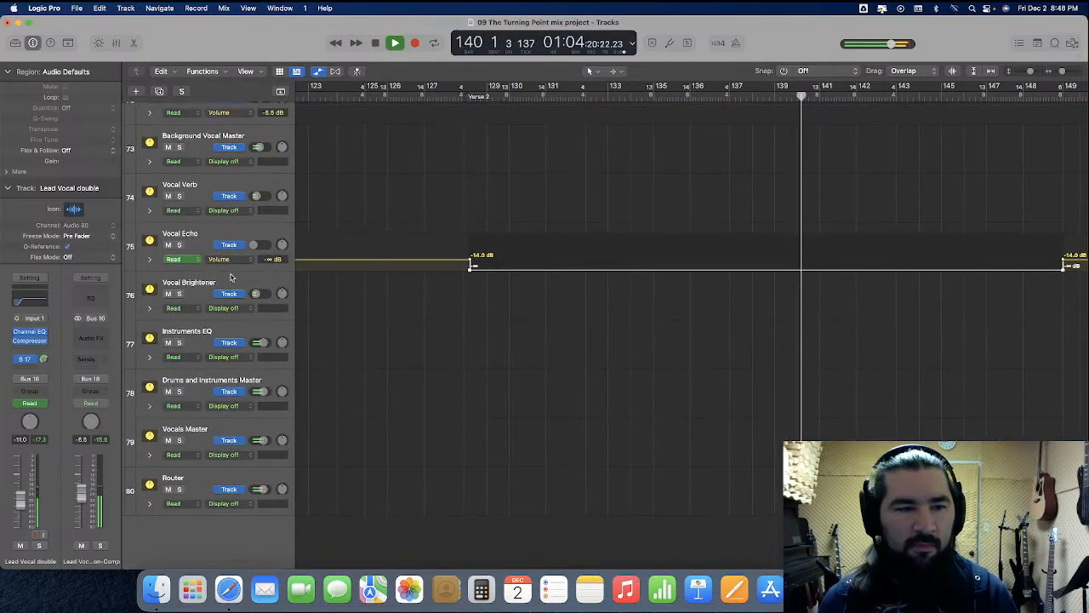
pyautogui.moveTo(232, 270); pyautogui.dragTo(246, 376)
pyautogui.moveTo(501, 369); pyautogui.dragTo(504, 344)
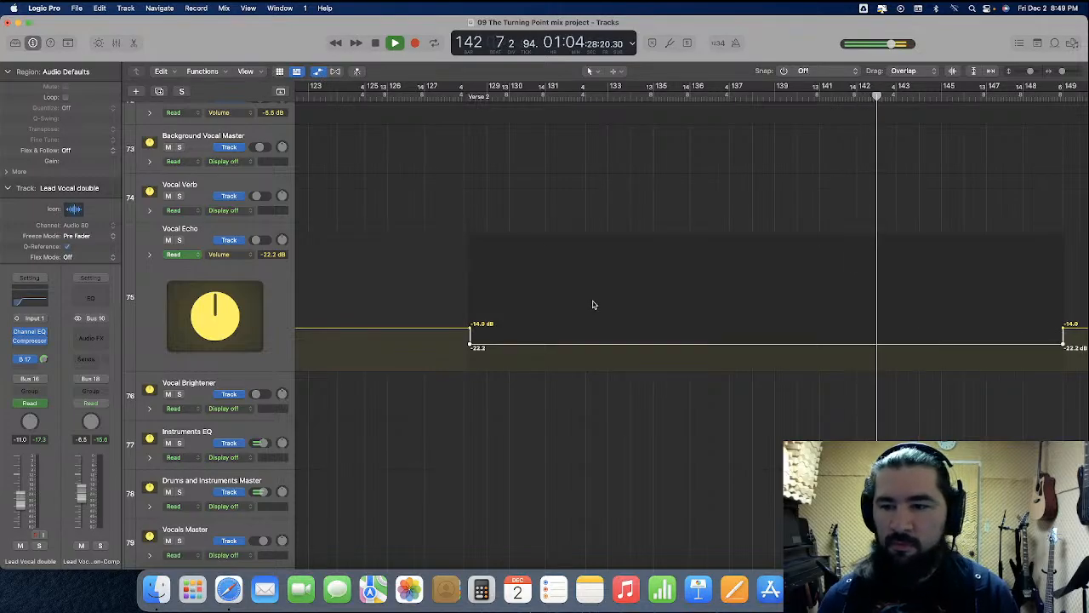
# Listen to the rest of the song through Chorus 3 while following the lead and background vocal tracks
pyautogui.scroll(10, 589, 306)
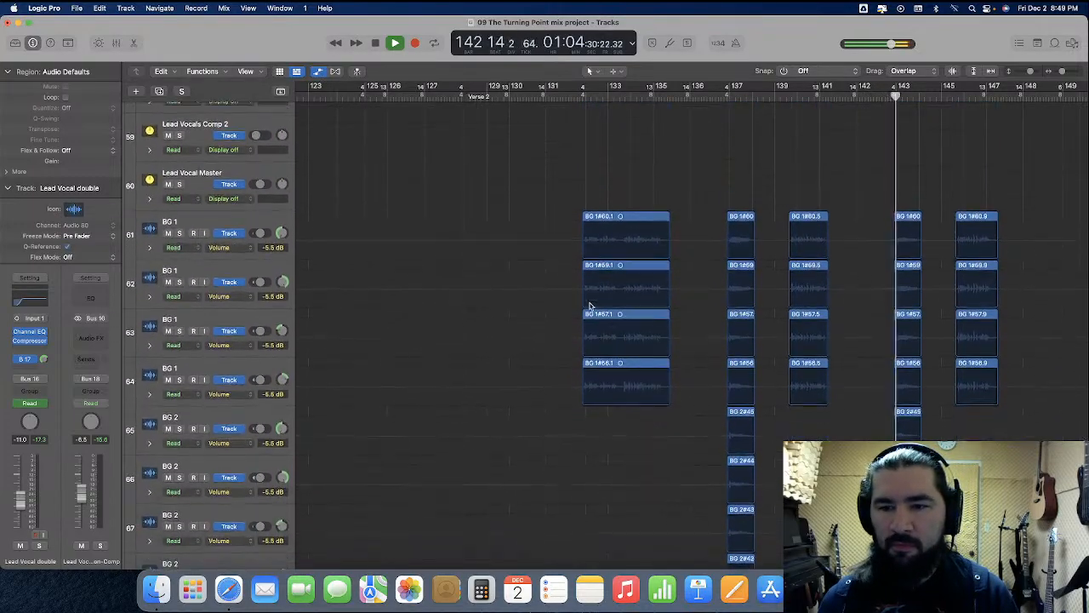
pyautogui.scroll(10, 589, 306)
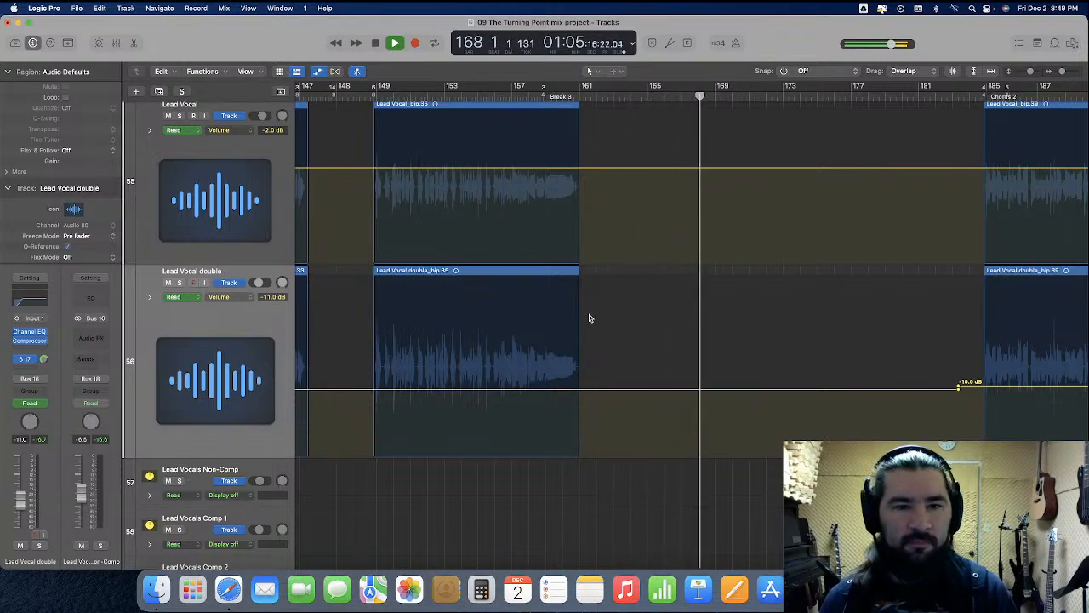
pyautogui.scroll(1, 609, 320)
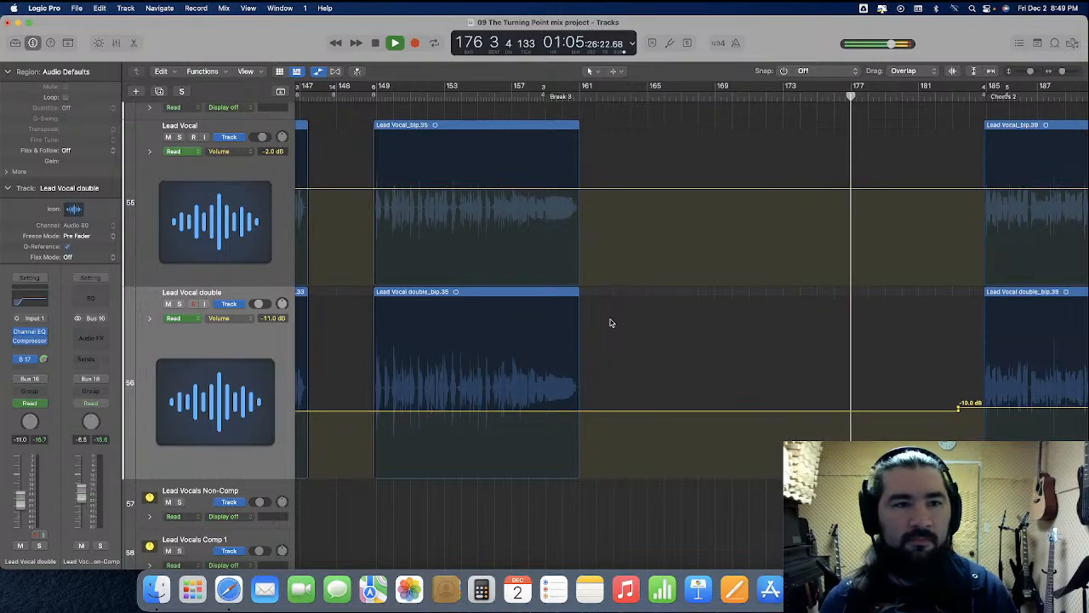
pyautogui.hscroll(5, 610, 323)
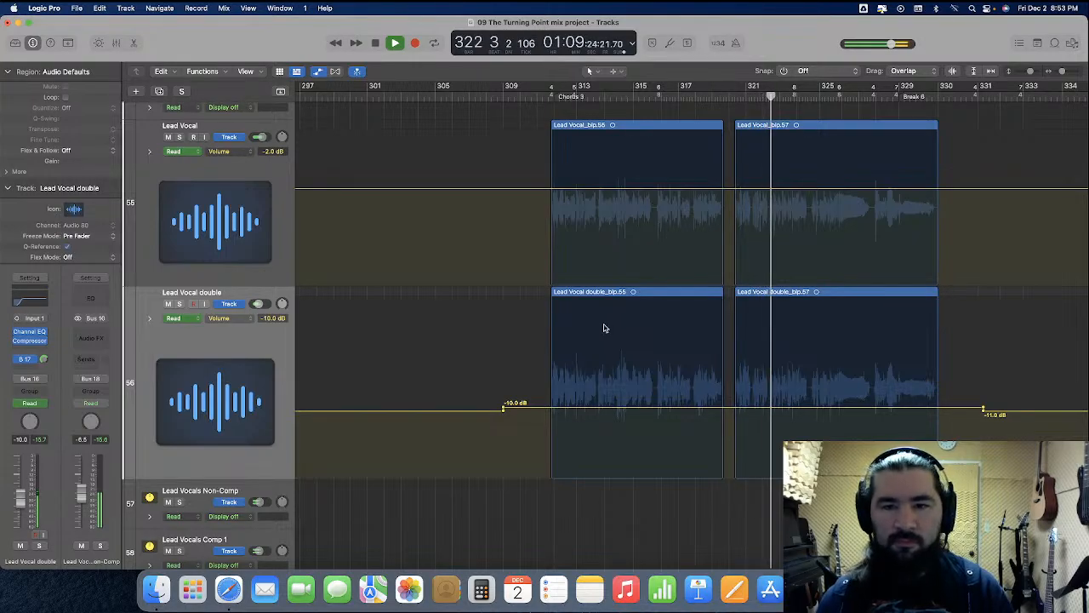
pyautogui.scroll(-10, 604, 327)
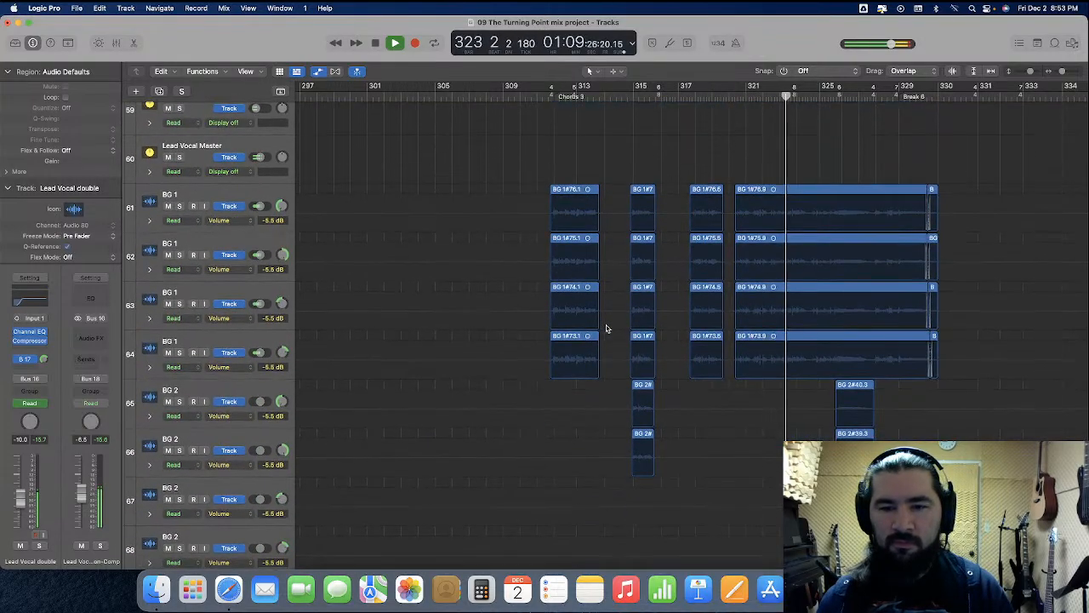
# Follow the background and lead vocal tracks as Chorus 3, Break 6 and the following sections play
pyautogui.scroll(-1, 605, 328)
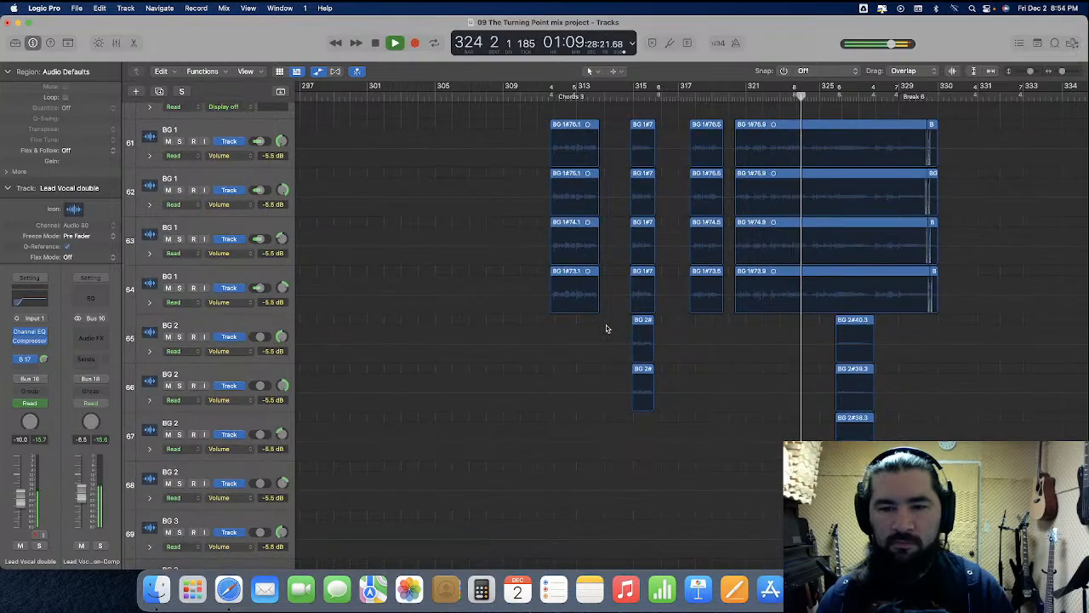
pyautogui.scroll(-1, 607, 329)
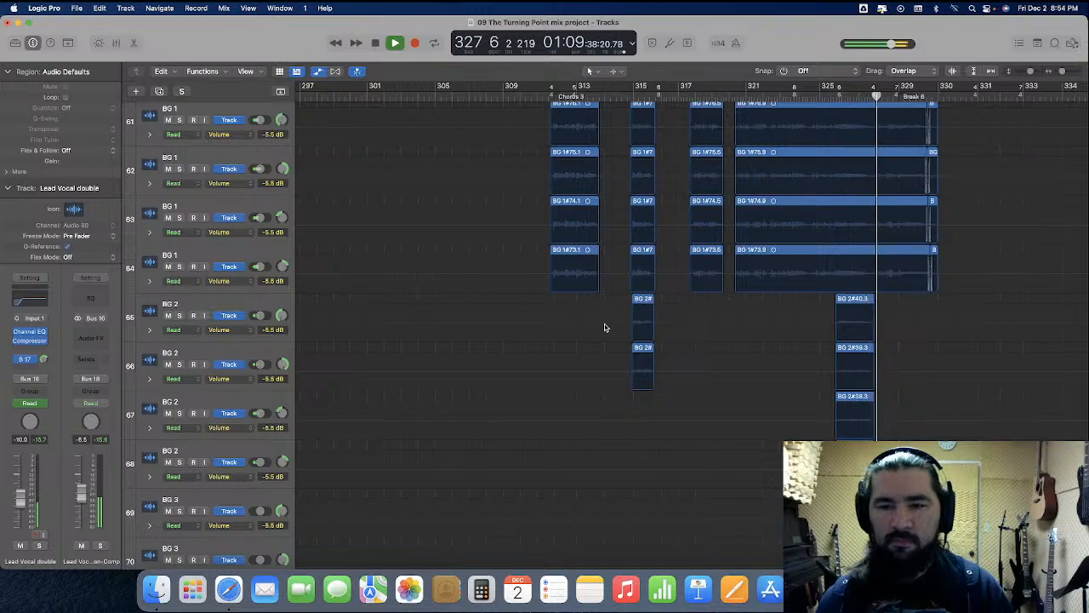
pyautogui.scroll(8, 605, 328)
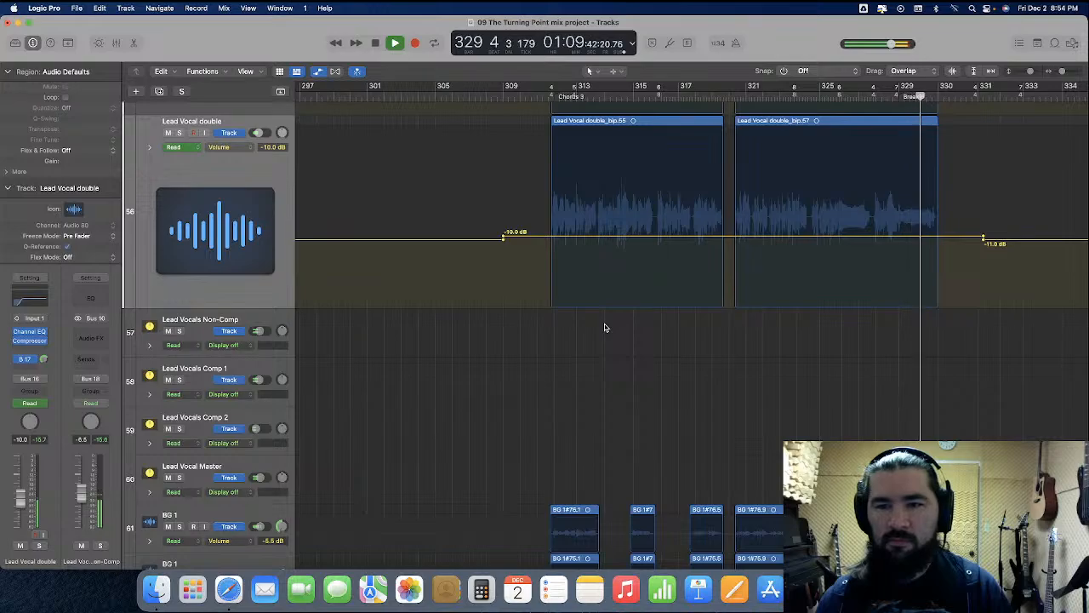
pyautogui.scroll(-7, 605, 328)
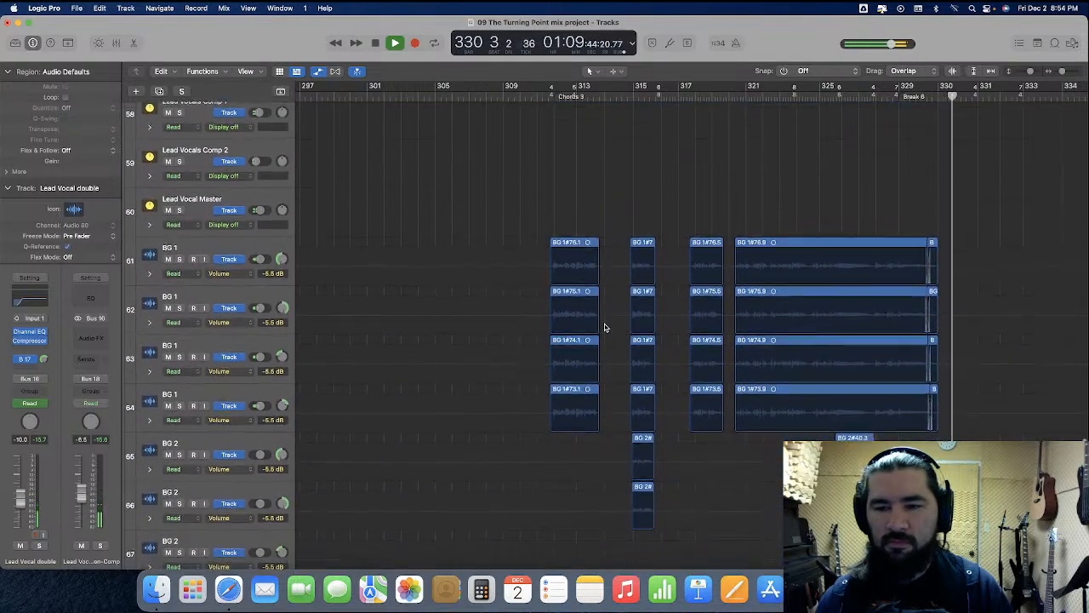
pyautogui.scroll(-1, 605, 328)
pyautogui.scroll(-1, 605, 327)
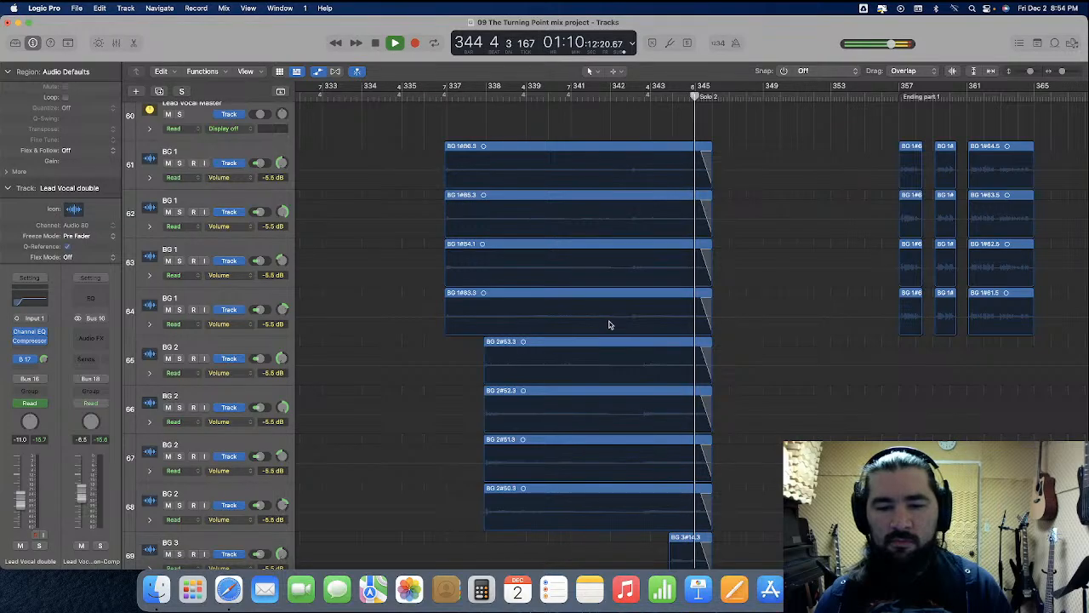
pyautogui.scroll(8, 610, 324)
pyautogui.scroll(4, 610, 324)
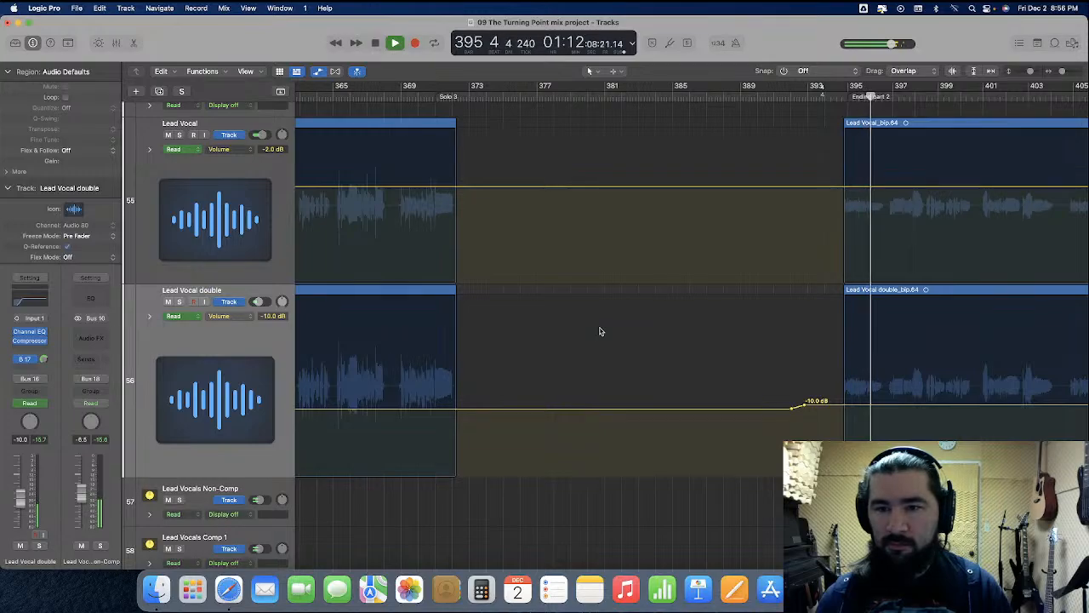
# Check the BG 1, BG 2, BG 3 and lead vocal tracks while Ending part 2 plays through to the end
pyautogui.scroll(-10, 600, 331)
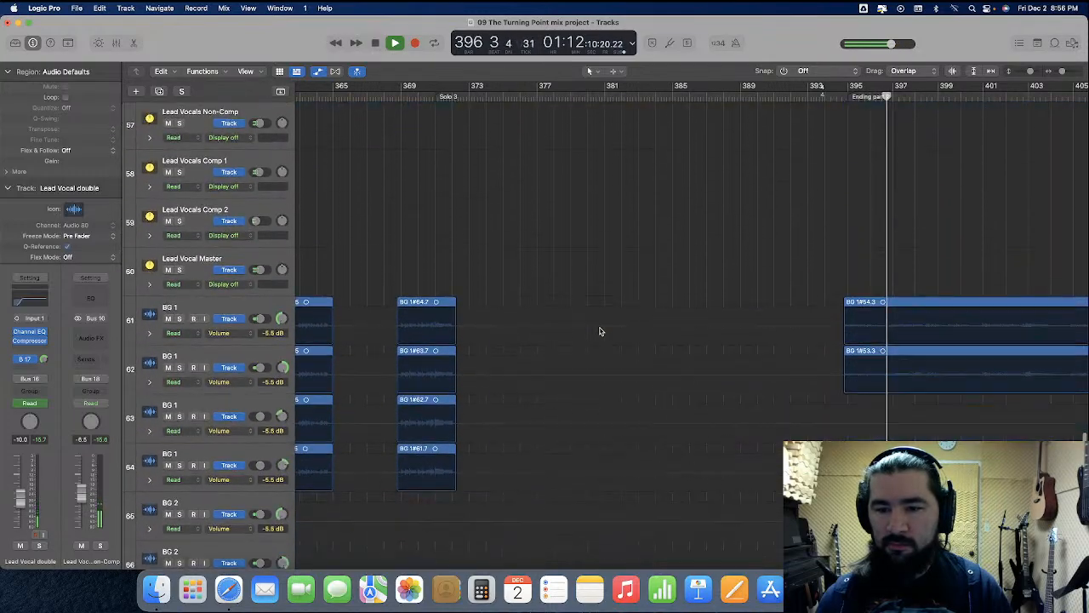
pyautogui.scroll(-2, 600, 331)
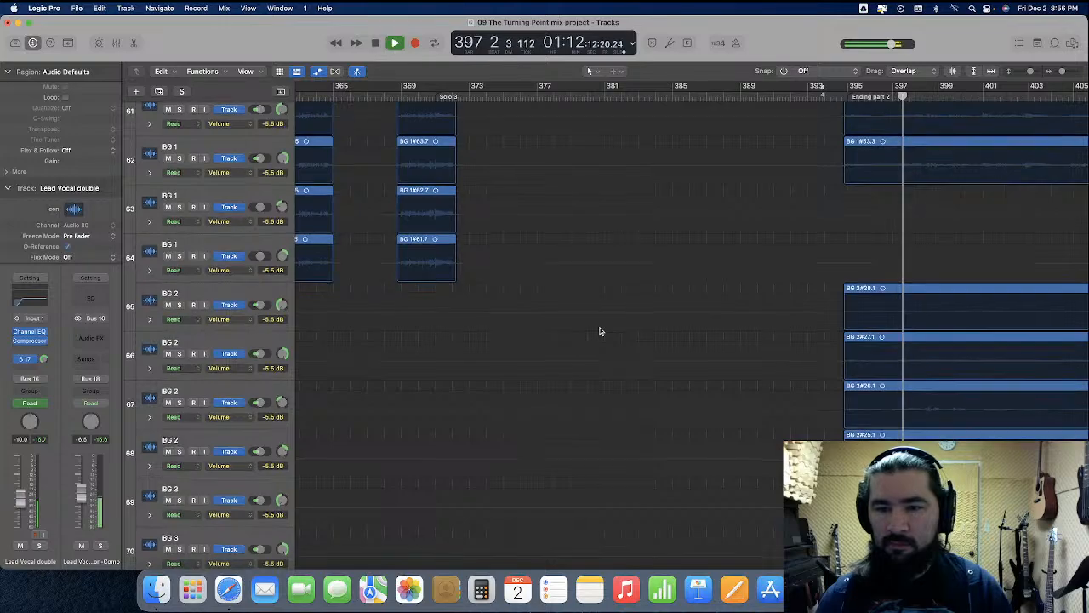
pyautogui.scroll(-5, 600, 331)
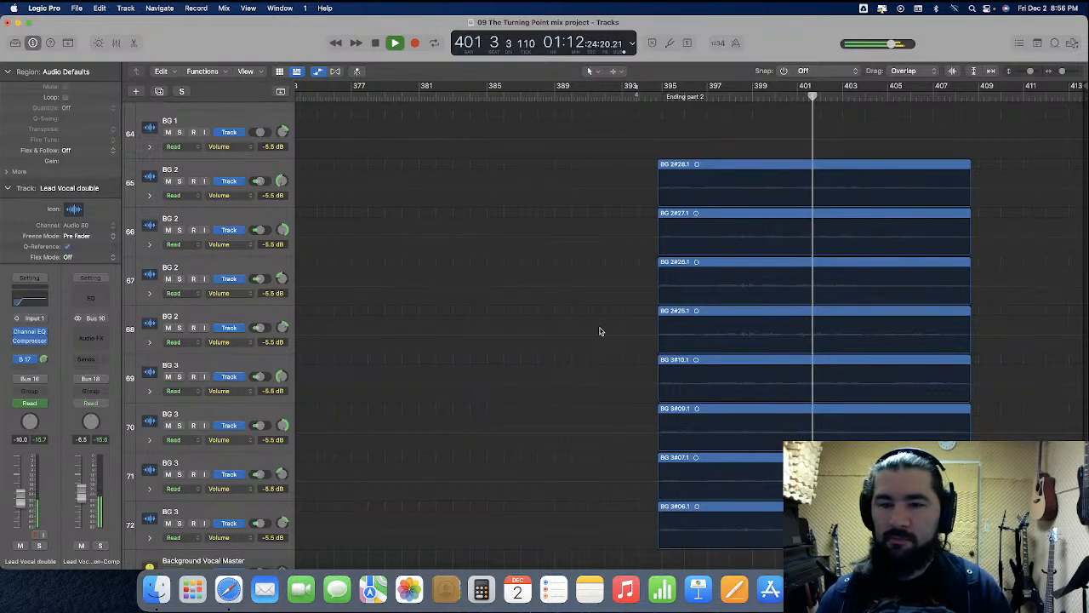
pyautogui.scroll(1, 600, 332)
pyautogui.scroll(10, 599, 331)
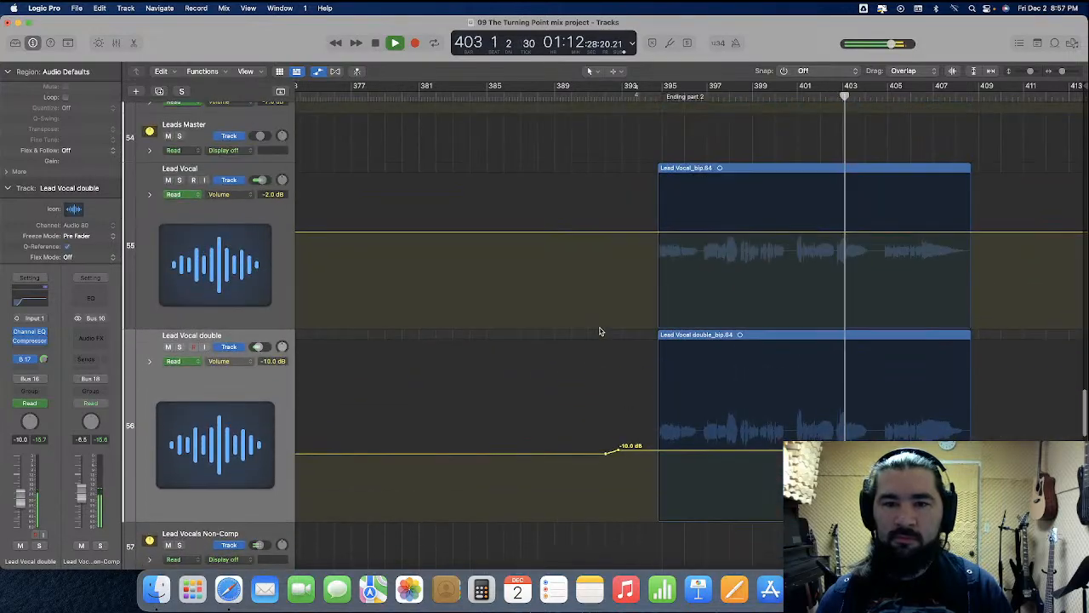
pyautogui.scroll(-3, 599, 331)
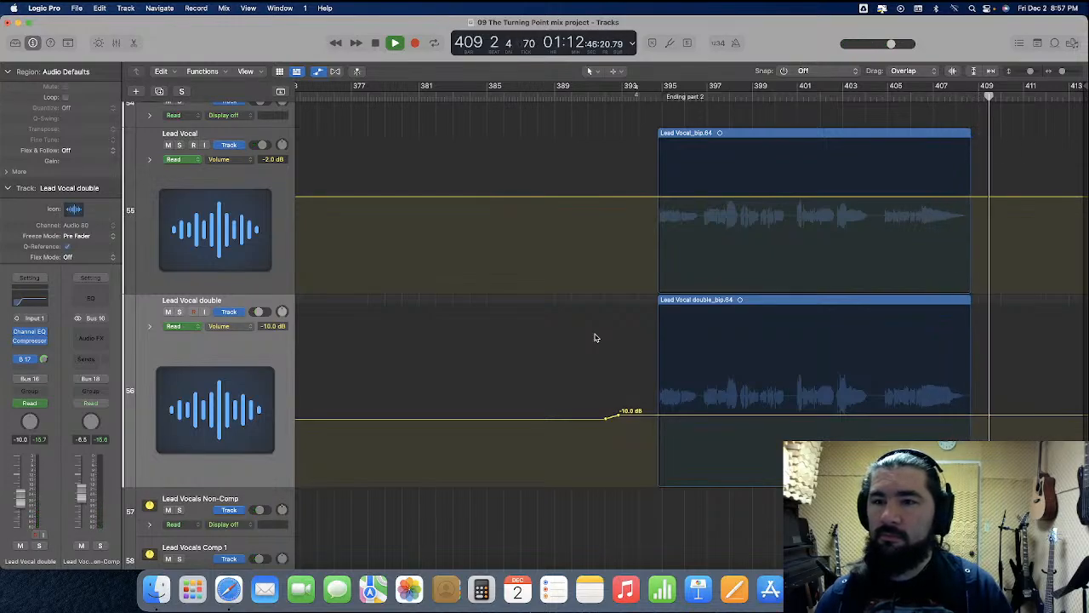
# Stop at the song's end, hide the automation, shrink the Lead Vocal and Lead Vocal double tracks, and return the playhead to the start
pyautogui.press('super+Left')
pyautogui.press('super+Left')
pyautogui.press('super+Left')
pyautogui.press('super+Left')
pyautogui.press('super+Left')
pyautogui.press('super+Left')
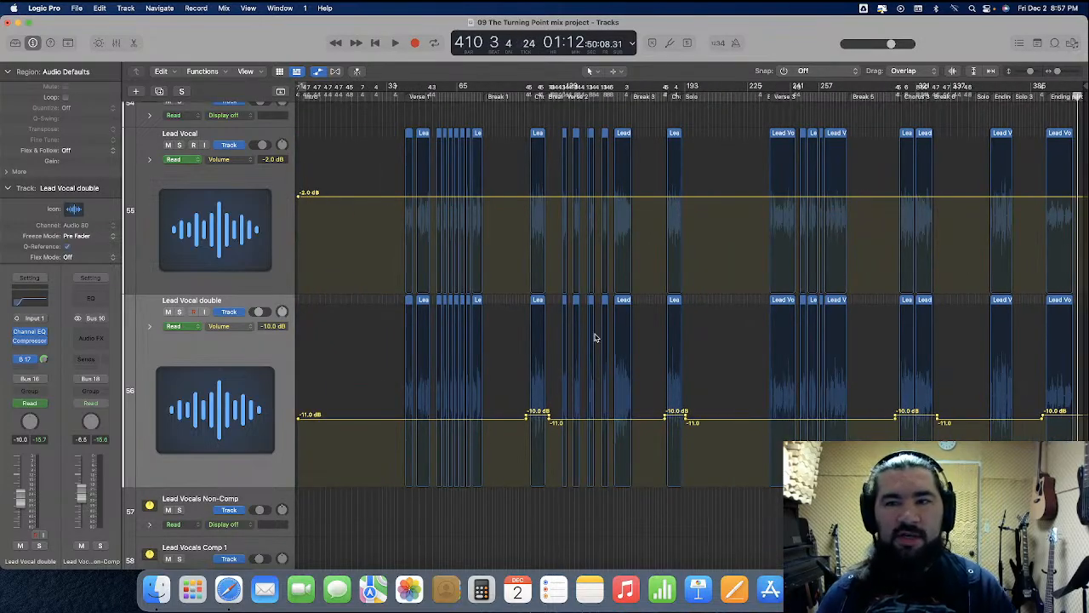
pyautogui.click(319, 71)
pyautogui.moveTo(232, 292); pyautogui.dragTo(242, 231)
pyautogui.moveTo(214, 336); pyautogui.dragTo(224, 258)
pyautogui.press('Return')
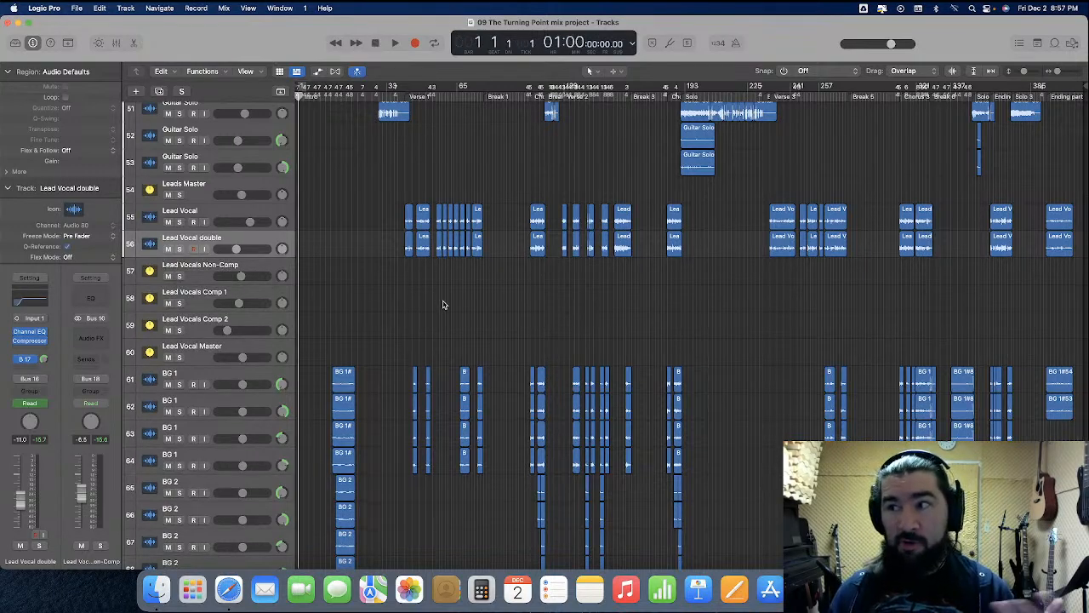
# Shrink the Vocal Echo track to match the other tracks and return to the background vocals
pyautogui.scroll(-10, 439, 308)
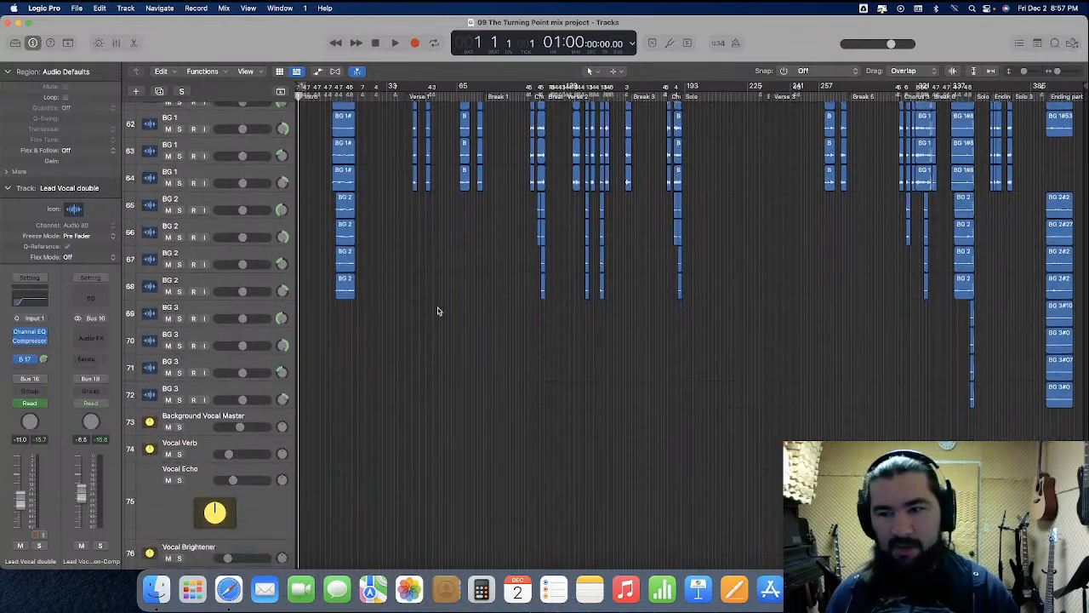
pyautogui.moveTo(193, 523); pyautogui.dragTo(203, 472)
pyautogui.scroll(3, 472, 443)
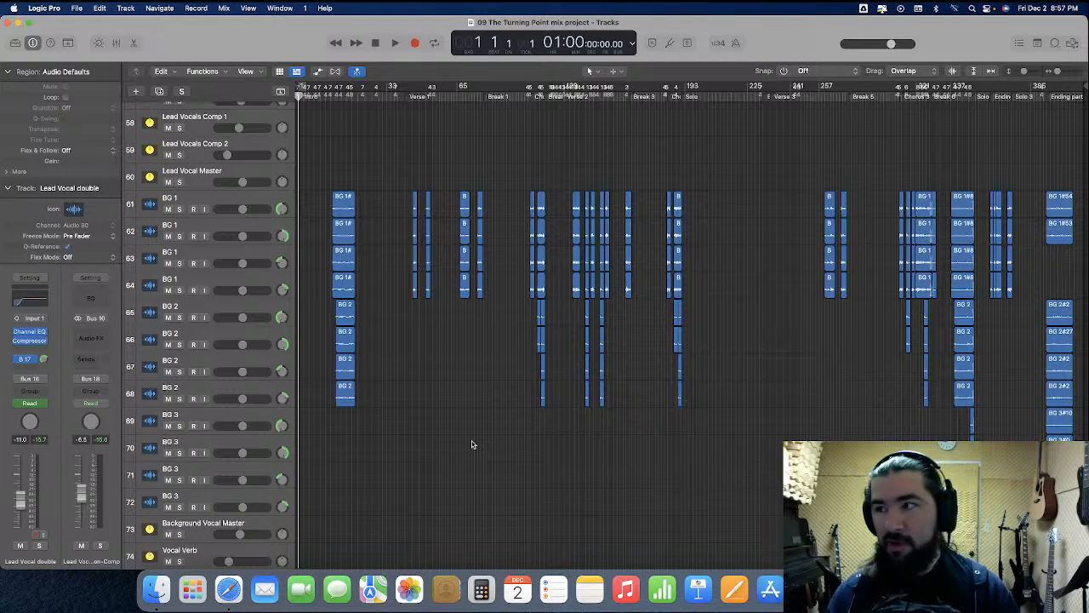
# Compare the stacked background vocal regions in the Intro with the similar stack before Solo 2, about bars 337 to 345
pyautogui.press('super+Right')
pyautogui.press('super+Right')
pyautogui.press('super+Right')
pyautogui.press('super+Right')
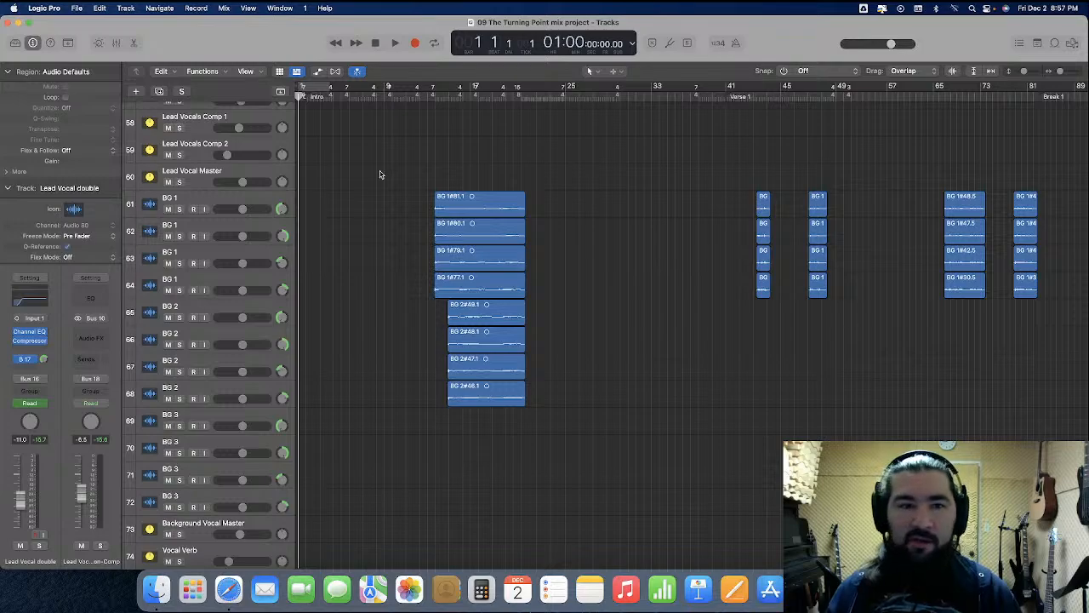
pyautogui.moveTo(472, 212); pyautogui.dragTo(511, 472)
pyautogui.click(475, 461)
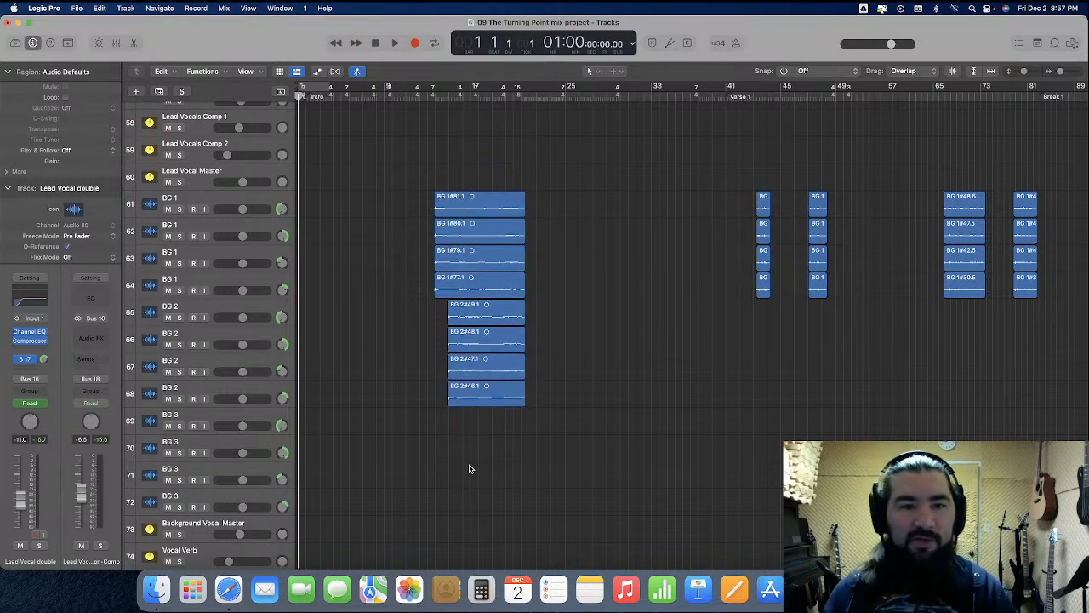
pyautogui.hscroll(20, 469, 468)
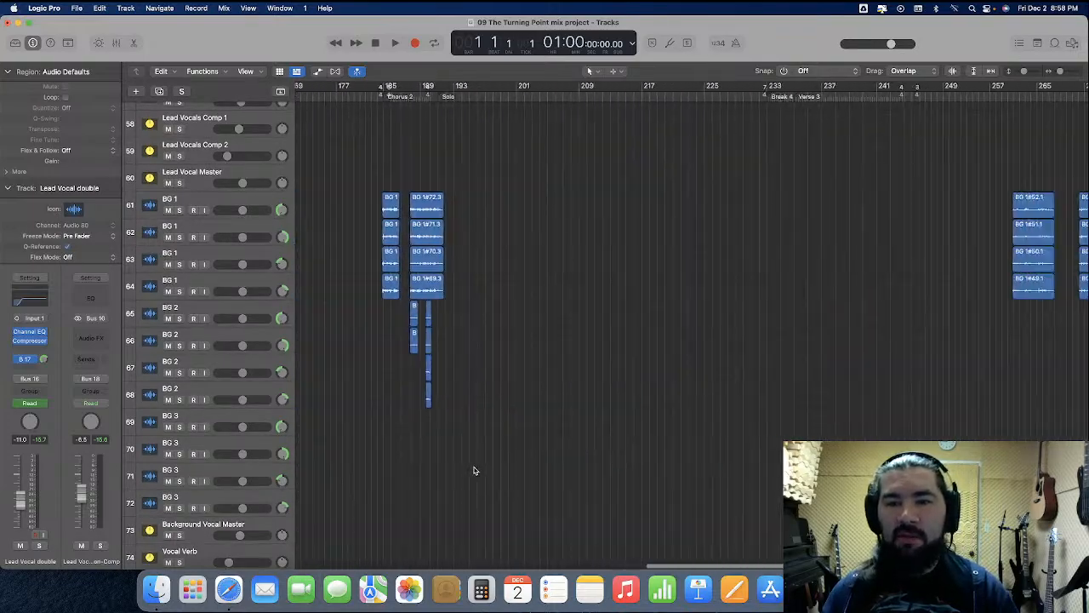
pyautogui.hscroll(20, 475, 471)
pyautogui.moveTo(612, 157); pyautogui.dragTo(710, 522)
pyautogui.click(609, 514)
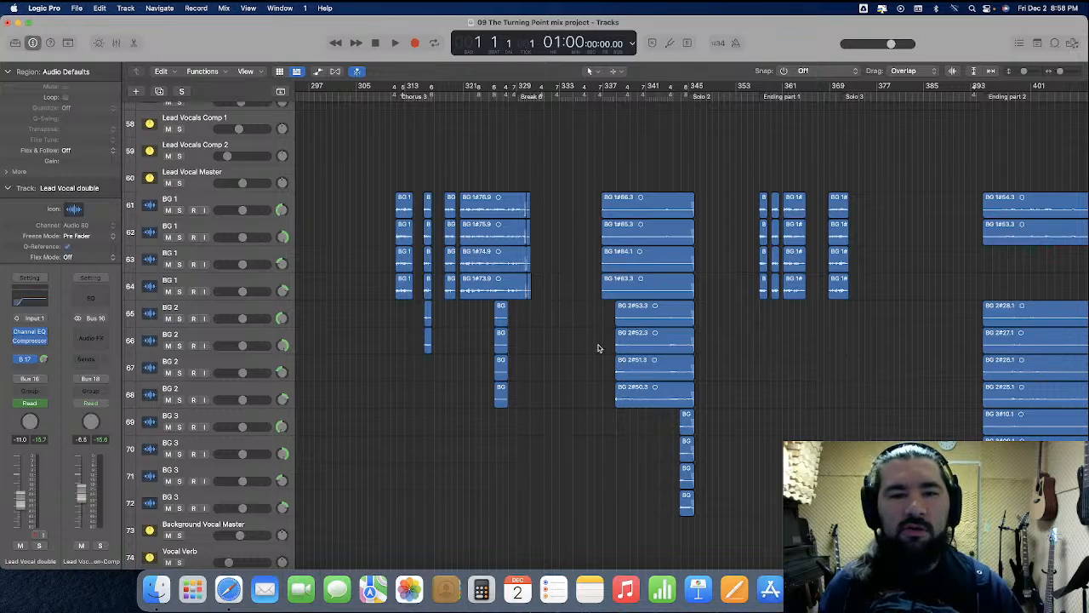
# Show the track automation and enlarge the first BG 1 track around the background vocals before Solo 2
pyautogui.click(315, 71)
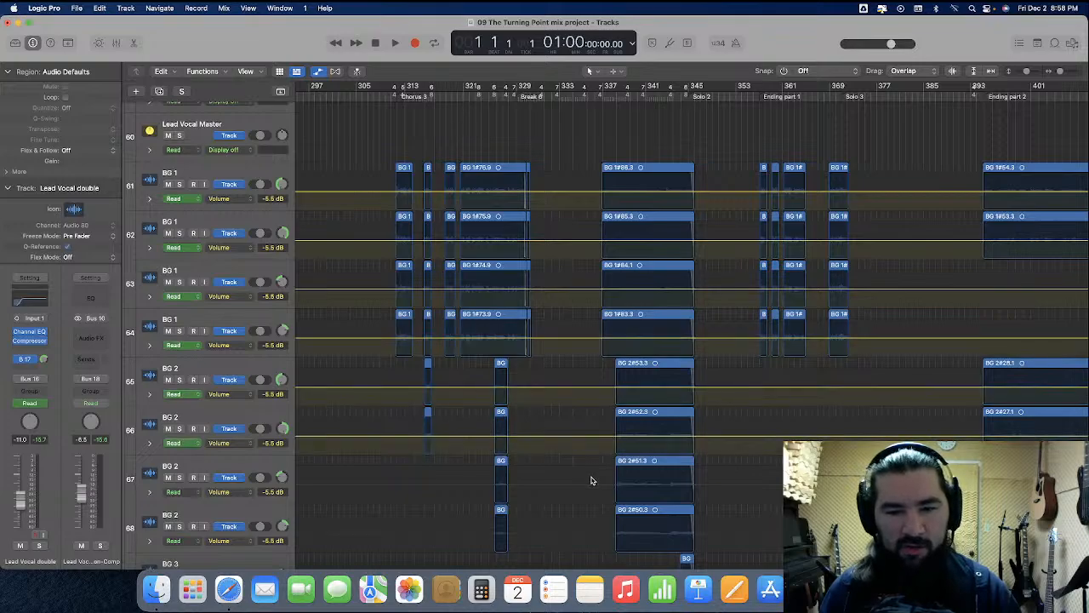
pyautogui.scroll(-2, 585, 438)
pyautogui.scroll(5, 583, 445)
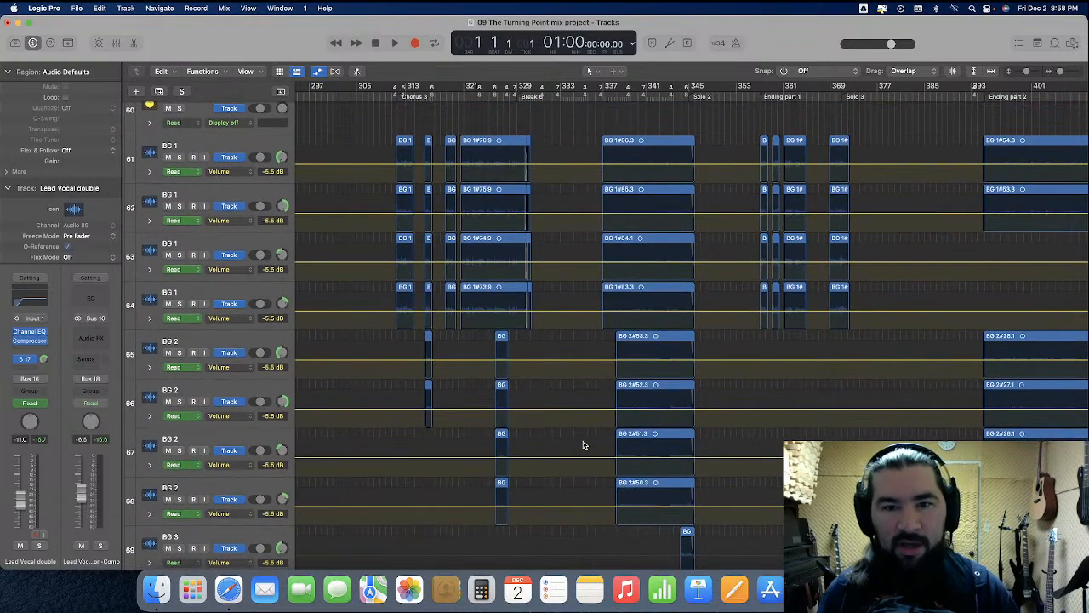
pyautogui.hscroll(5, 579, 434)
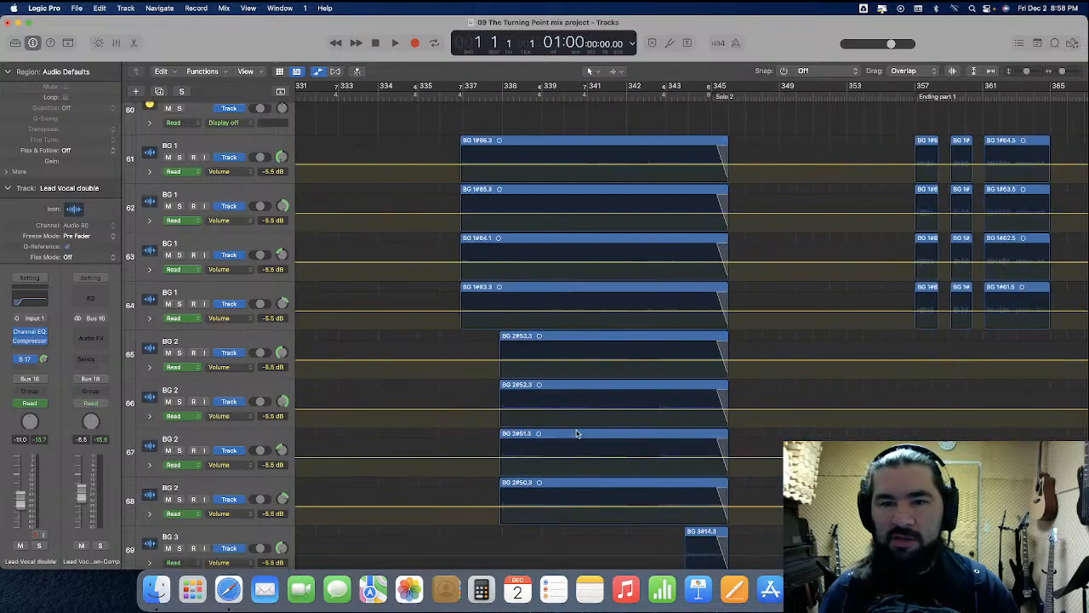
pyautogui.moveTo(219, 180); pyautogui.dragTo(223, 284)
pyautogui.scroll(-3, 440, 199)
# Raise the background vocals' volume automation to -3.5 dB across the passage before Solo 2, about bars 335 to 349
pyautogui.moveTo(428, 136); pyautogui.dragTo(795, 538)
pyautogui.scroll(2, 656, 351)
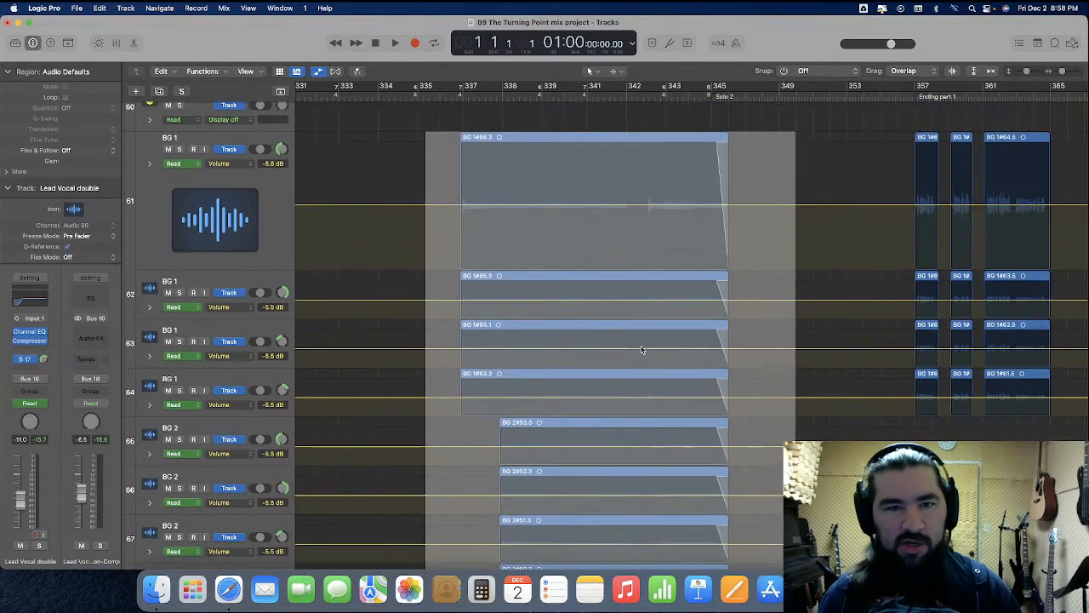
pyautogui.moveTo(523, 207); pyautogui.dragTo(521, 198)
# Play the passage from about bar 333 and set its background vocal volume automation to -4.0 dB
pyautogui.hscroll(-3, 517, 198)
pyautogui.click(486, 95)
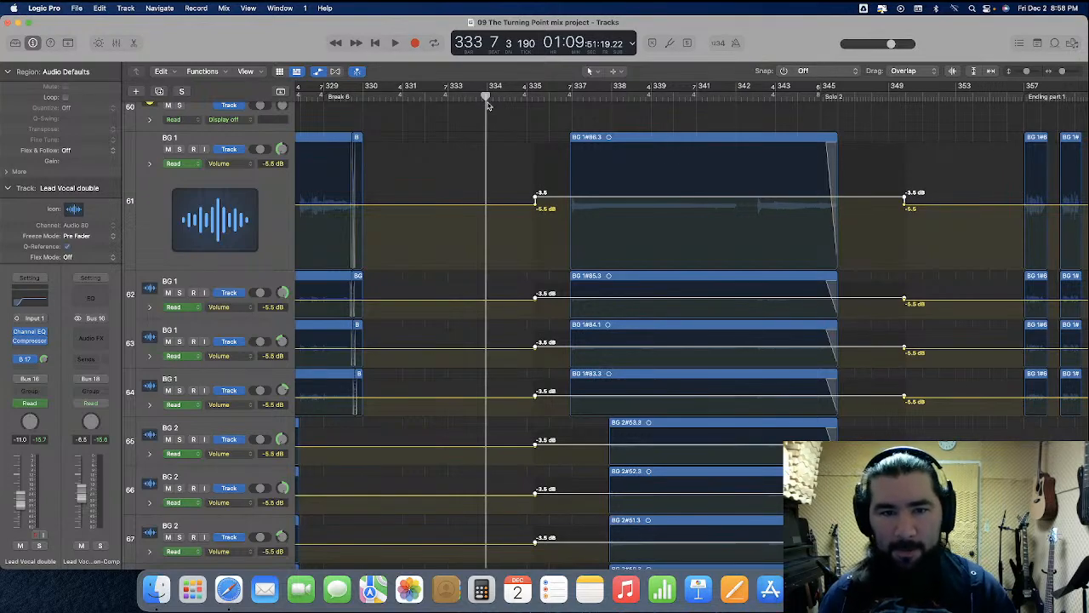
pyautogui.press('space')
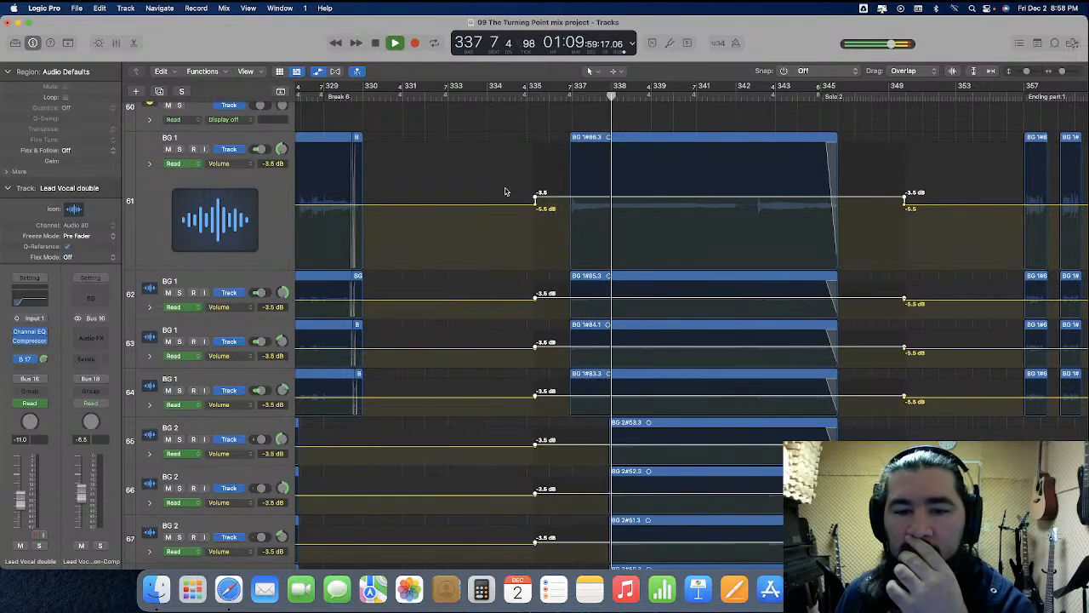
pyautogui.moveTo(547, 201); pyautogui.dragTo(548, 203)
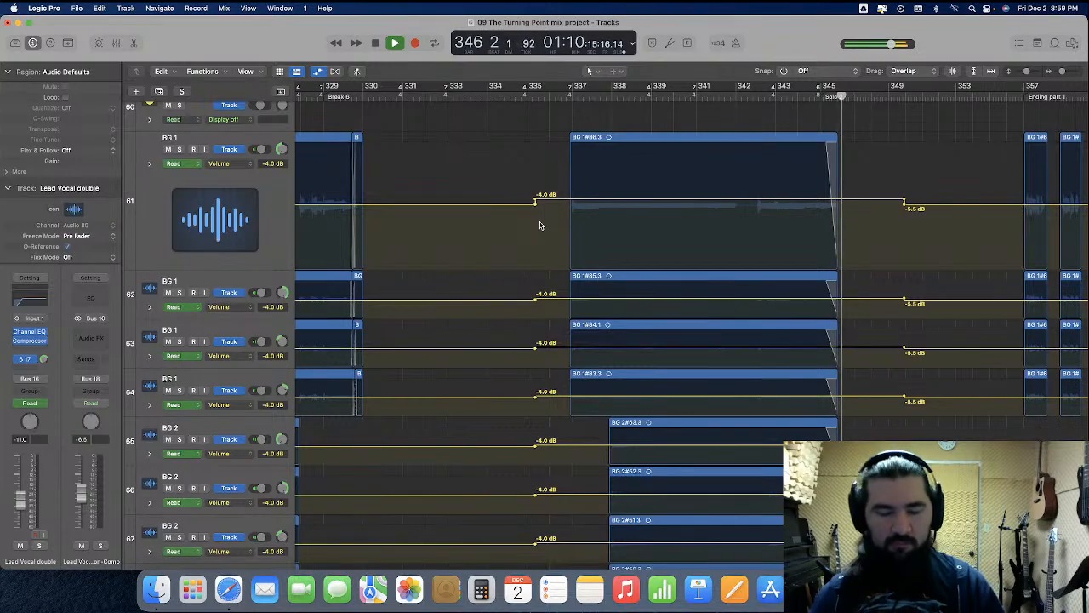
pyautogui.press('space')
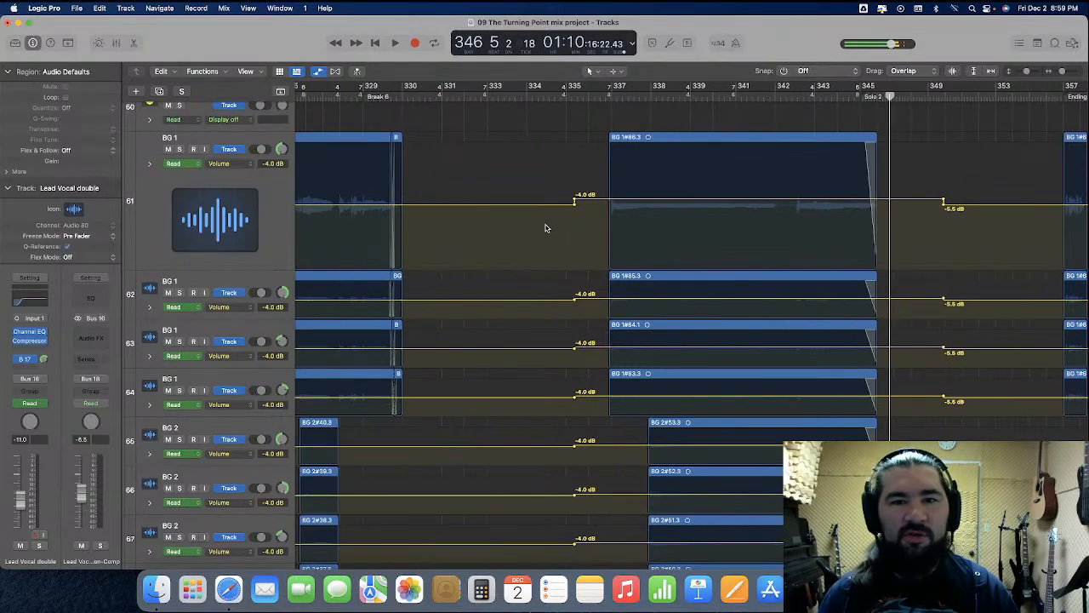
# Place the playhead at bar 13 before the Intro background vocals, shrink the first BG 1 track and hide the automation
pyautogui.hscroll(-20, 545, 228)
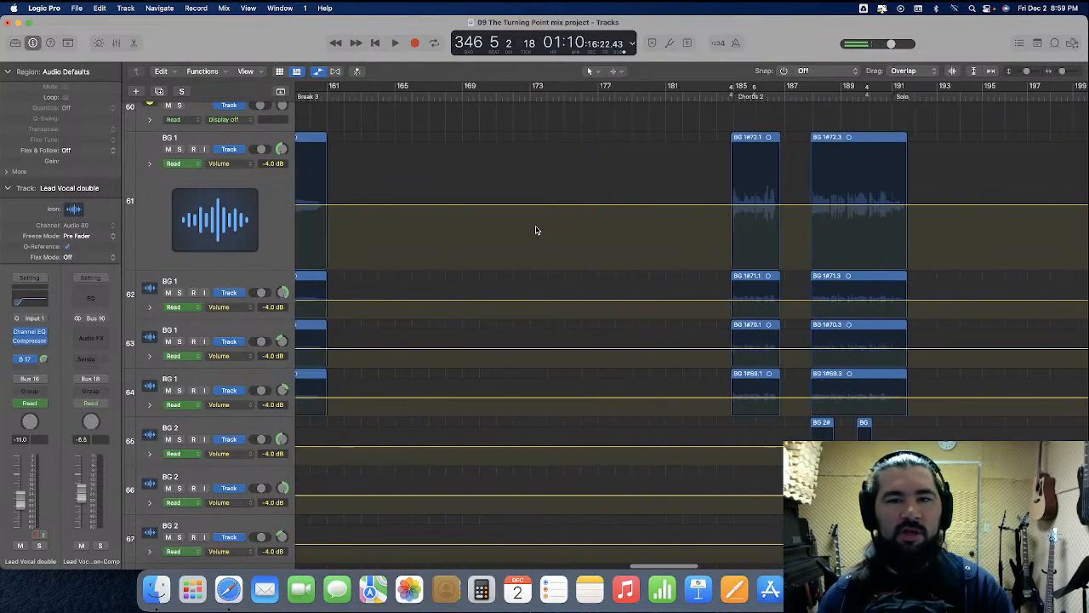
pyautogui.hscroll(-20, 535, 229)
pyautogui.hscroll(-20, 535, 229)
pyautogui.click(601, 94)
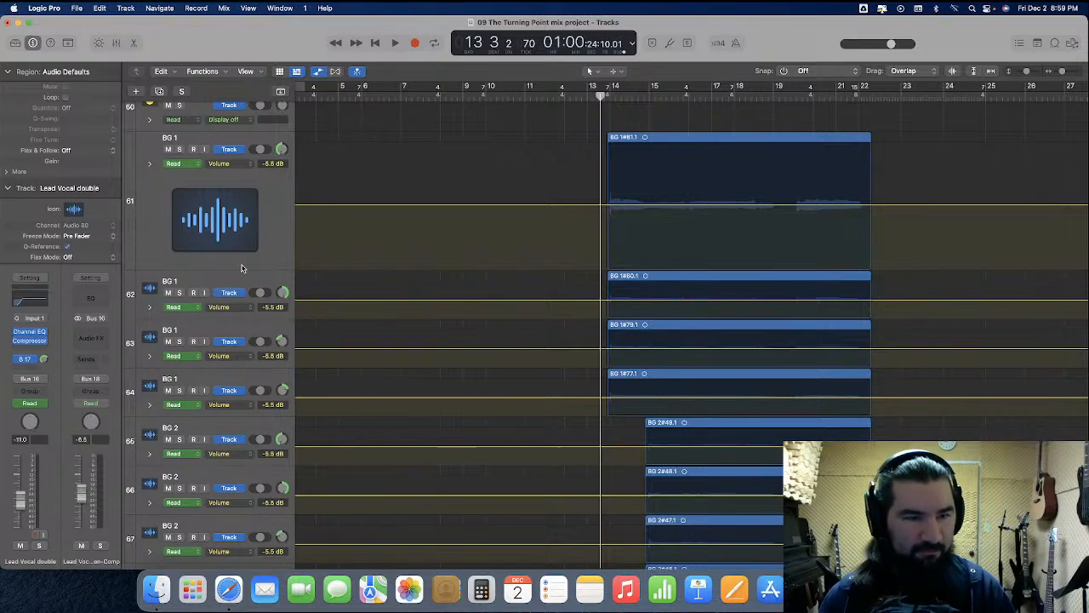
pyautogui.moveTo(216, 268); pyautogui.dragTo(228, 178)
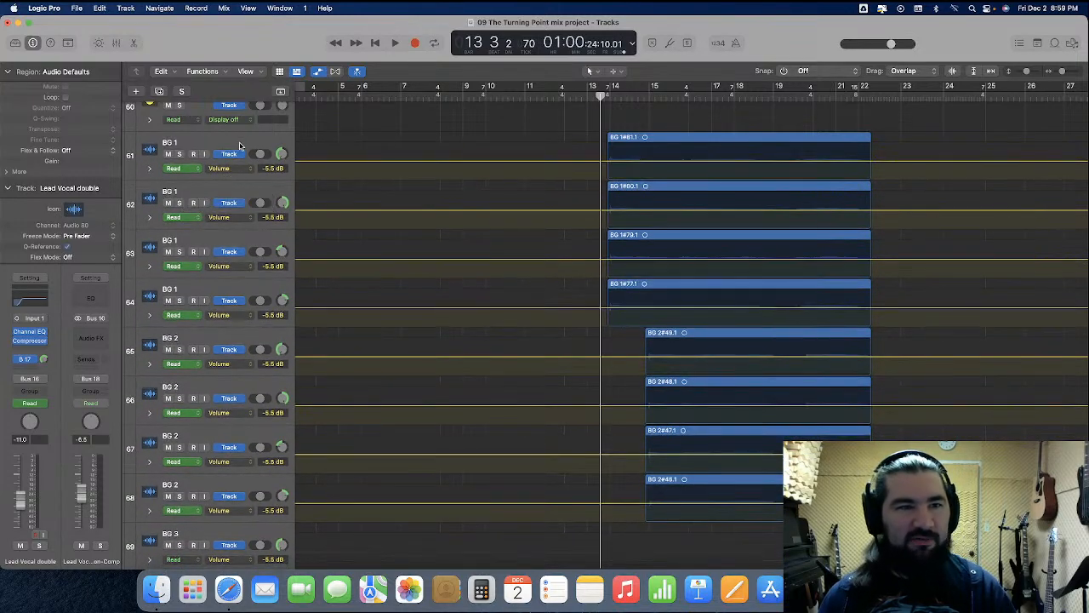
pyautogui.click(317, 71)
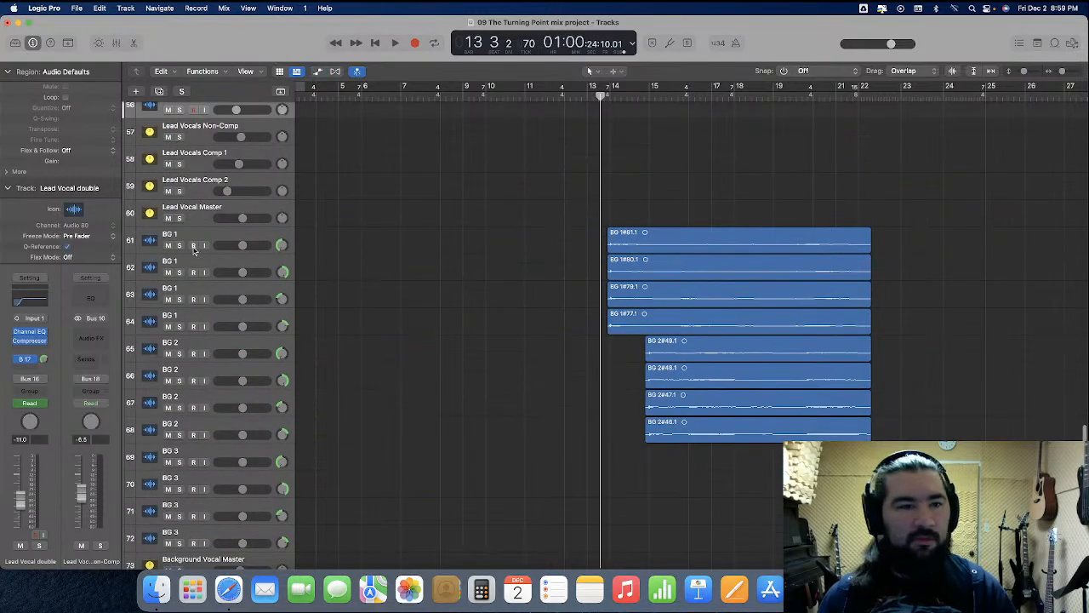
# Solo all the BG 1 and BG 2 tracks and listen to their Intro passage, bars 13 to 22
pyautogui.click(208, 239)
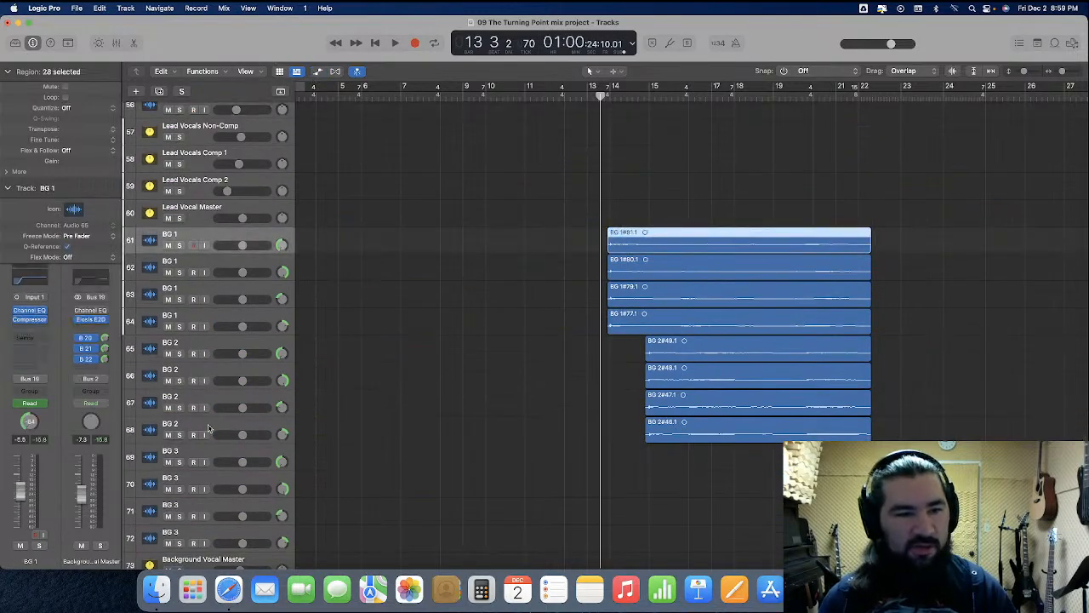
pyautogui.keyDown('shift'); pyautogui.click(207, 428); pyautogui.keyUp('shift')
pyautogui.click(179, 435)
pyautogui.press('space')
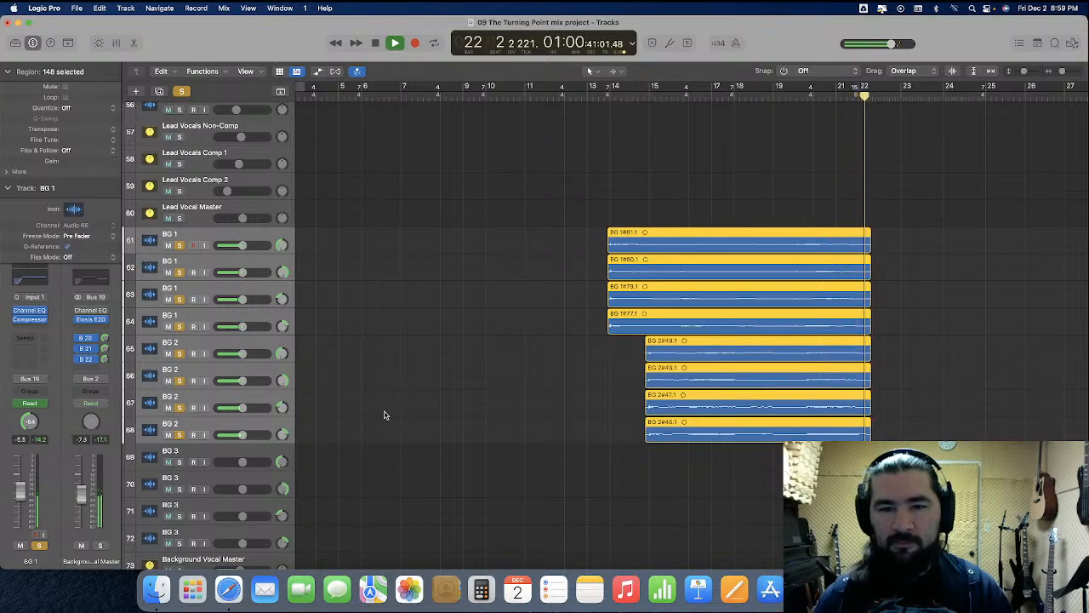
pyautogui.press('space')
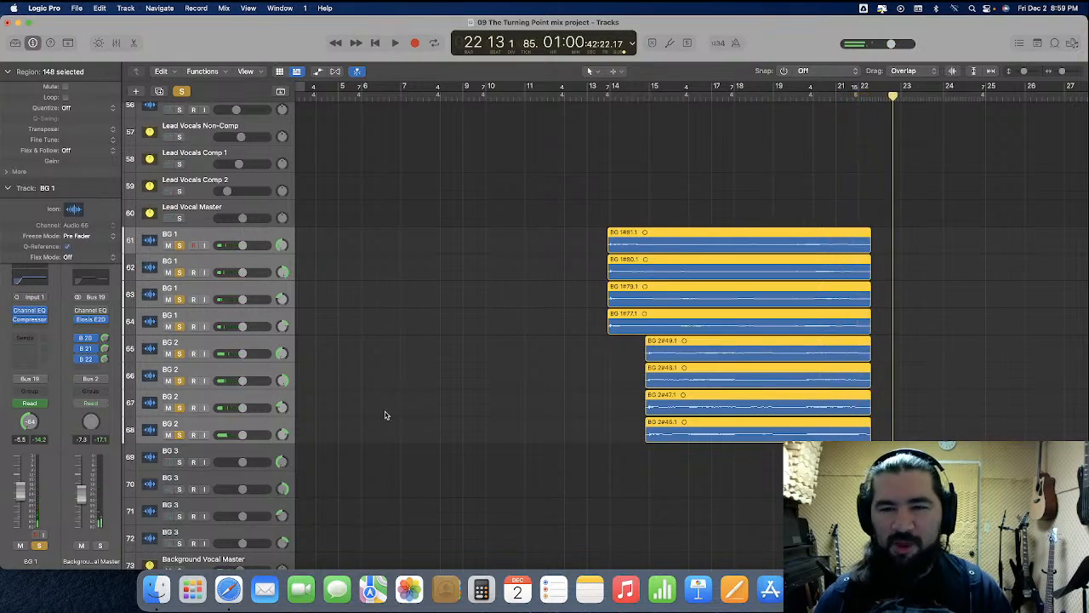
pyautogui.hscroll(20, 385, 411)
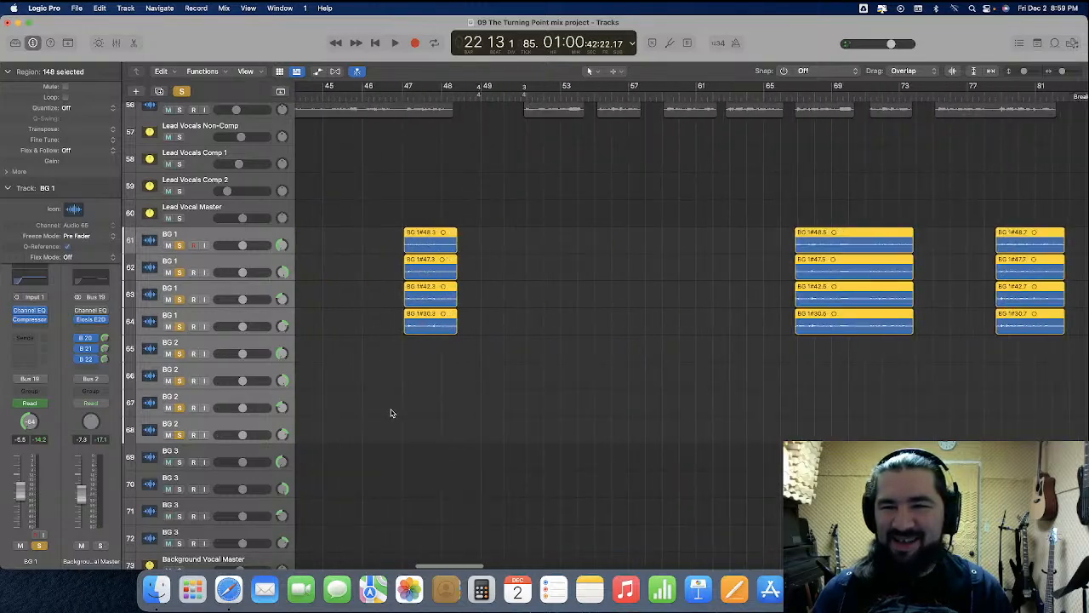
# Listen to the soloed BG 1 and BG 2 tracks through the passage before Solo 2, from about bar 336 to bar 347
pyautogui.hscroll(20, 391, 412)
pyautogui.hscroll(20, 392, 412)
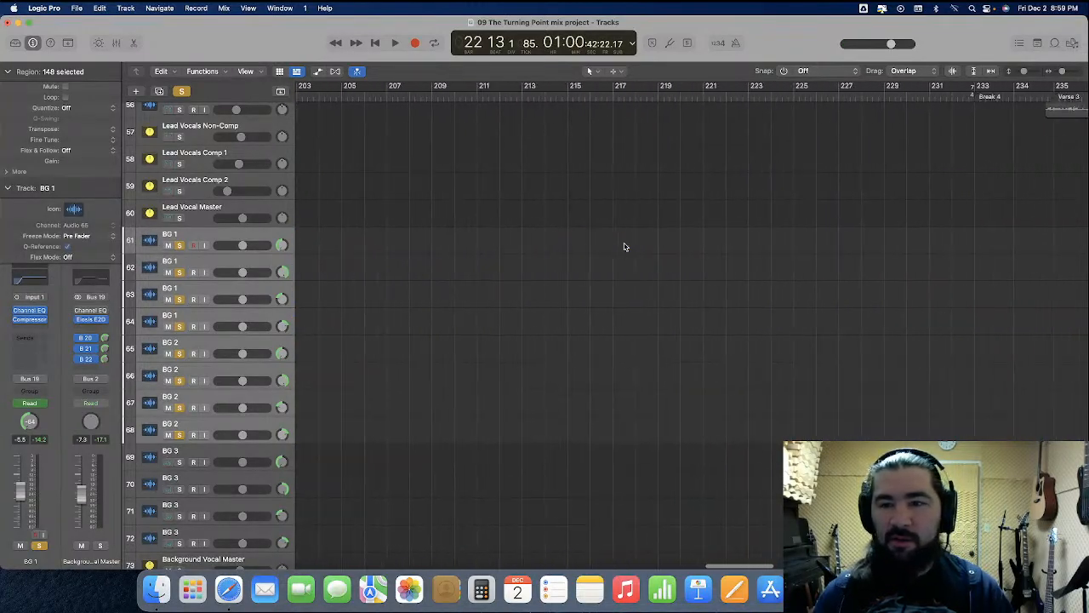
pyautogui.hscroll(20, 623, 247)
pyautogui.hscroll(5, 624, 247)
pyautogui.hscroll(8, 624, 247)
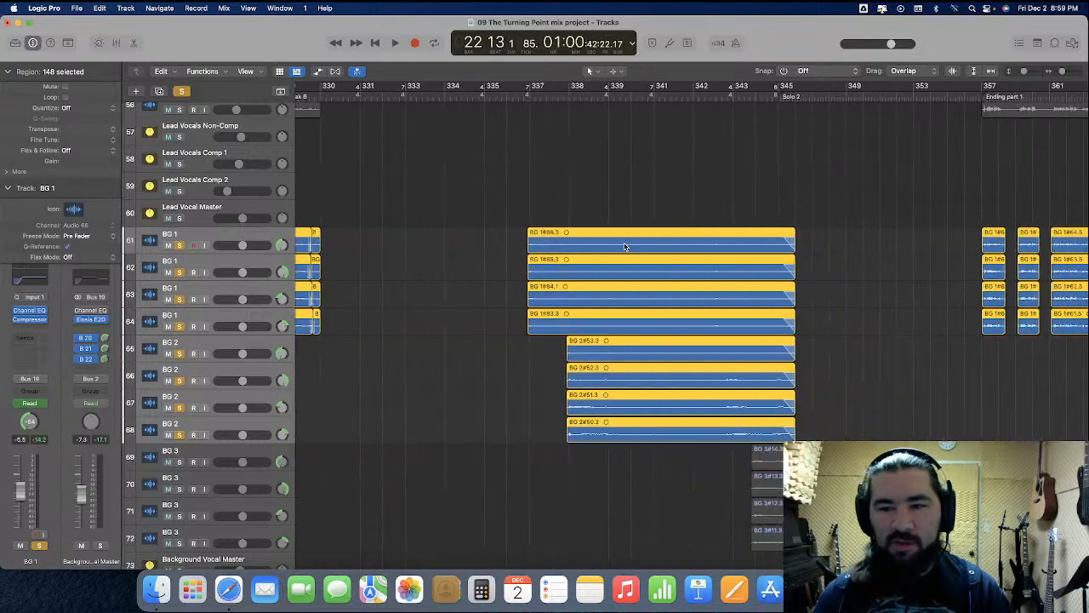
pyautogui.click(516, 97)
pyautogui.press('space')
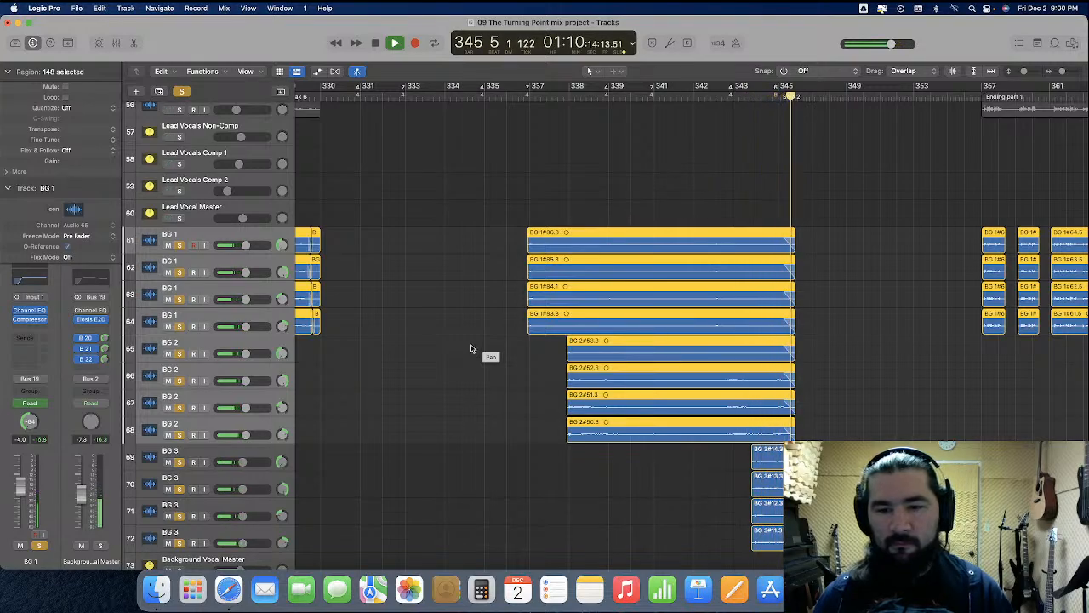
pyautogui.press('super+Left')
pyautogui.press('super+Left')
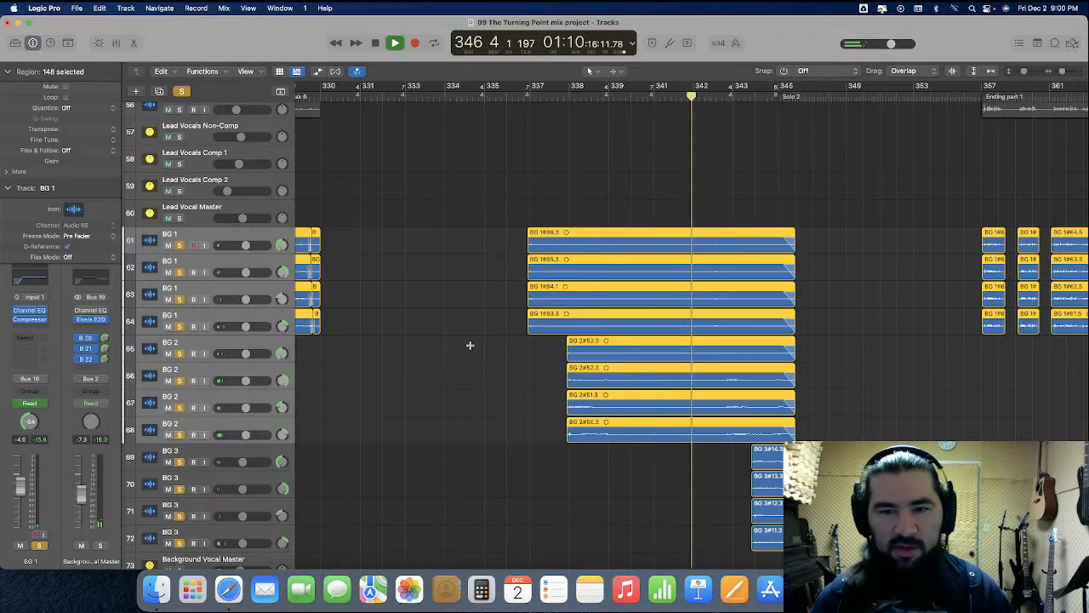
pyautogui.press('space')
pyautogui.press('space')
# Turn off the solo on the BG 1 and BG 2 tracks and deselect all their regions
pyautogui.click(539, 182)
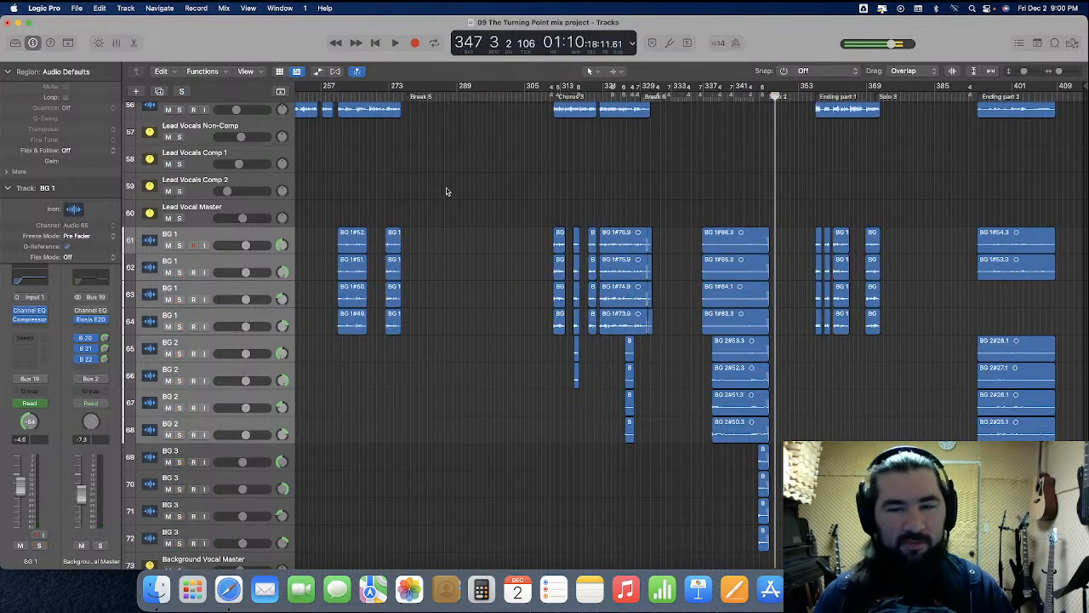
pyautogui.press('super+Left')
pyautogui.press('super+Left')
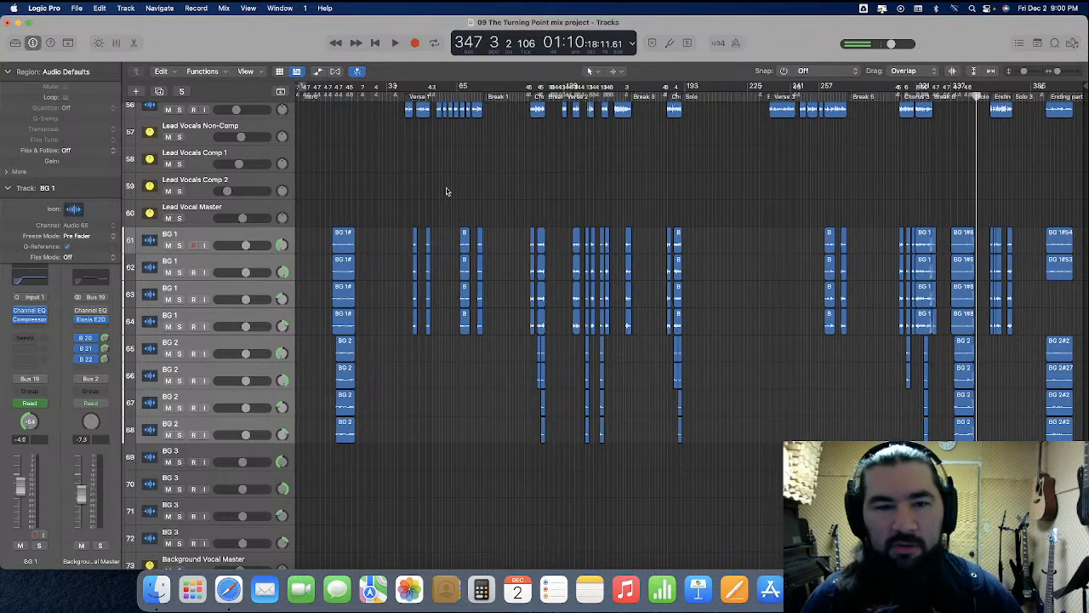
# Select only the first BG 1 track, return the playhead to bar 1 and save the project
pyautogui.click(266, 238)
pyautogui.click(502, 182)
pyautogui.press('Return')
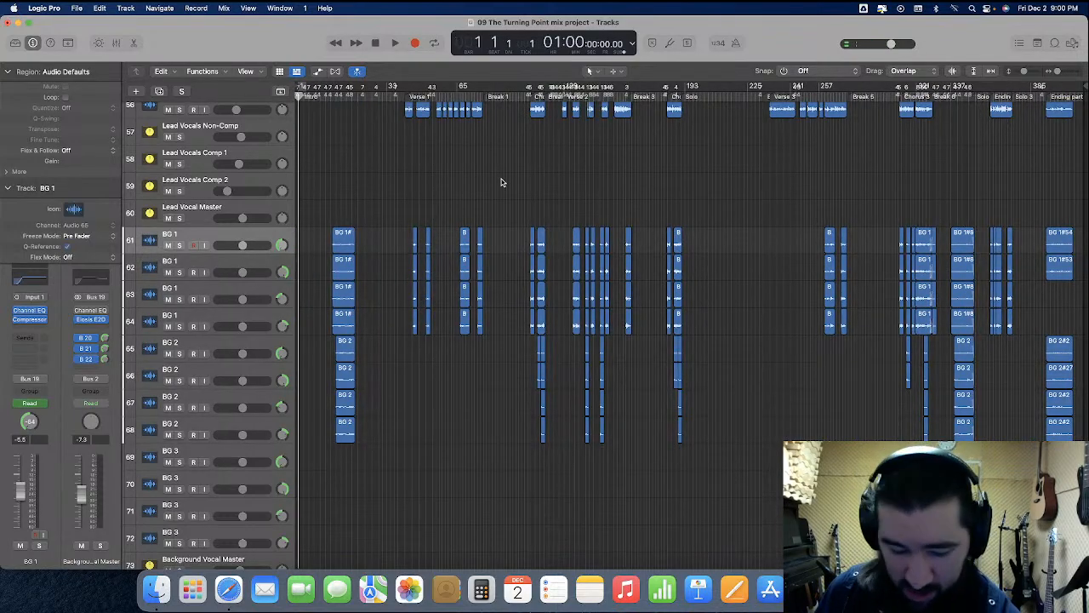
pyautogui.press('super+s')
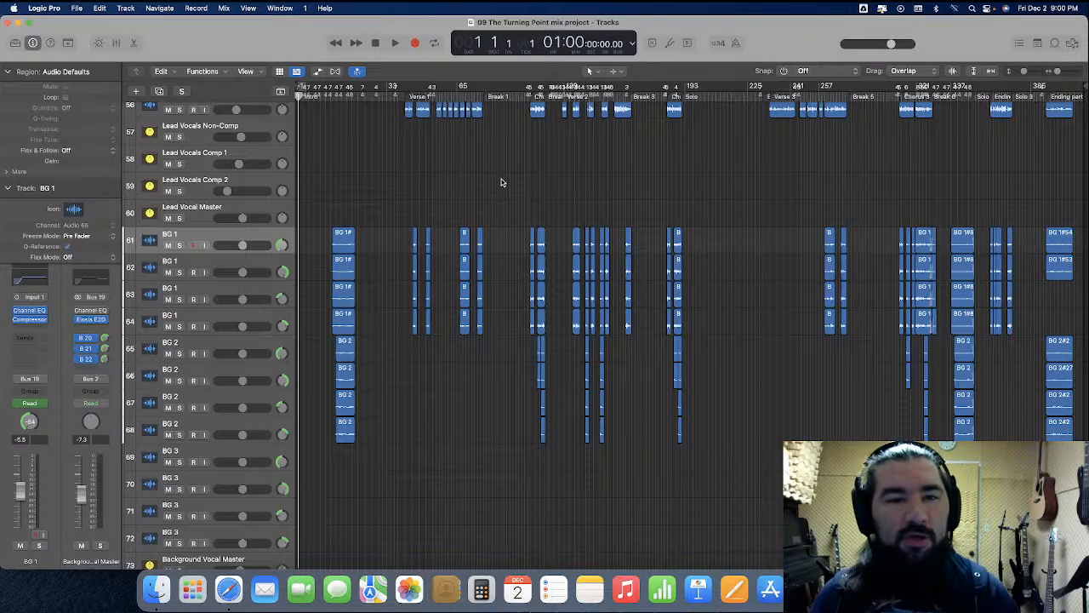
pyautogui.scroll(2, 502, 182)
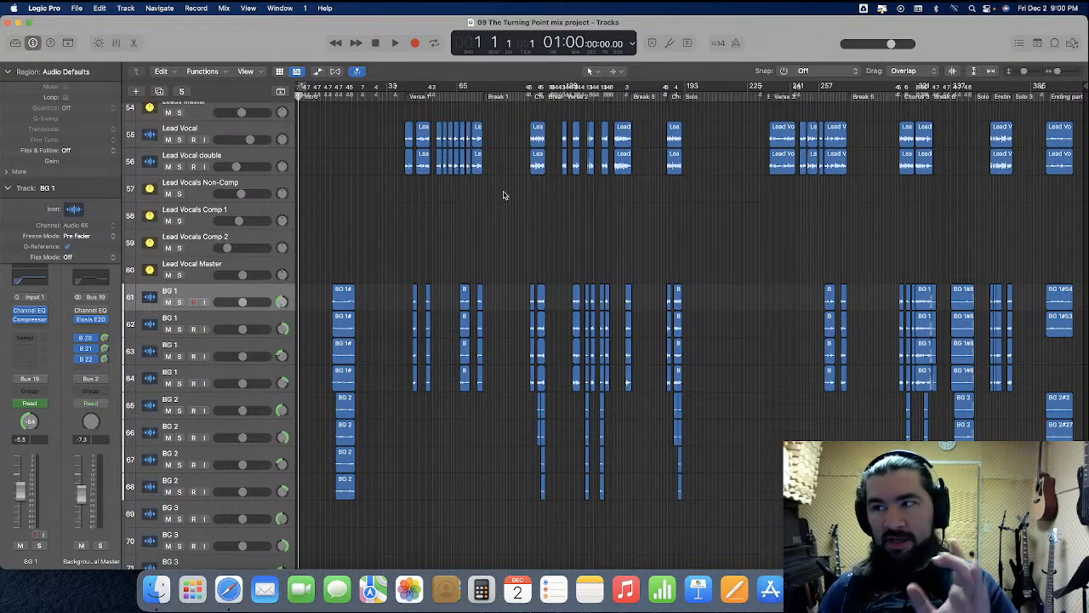
pyautogui.scroll(-4, 511, 204)
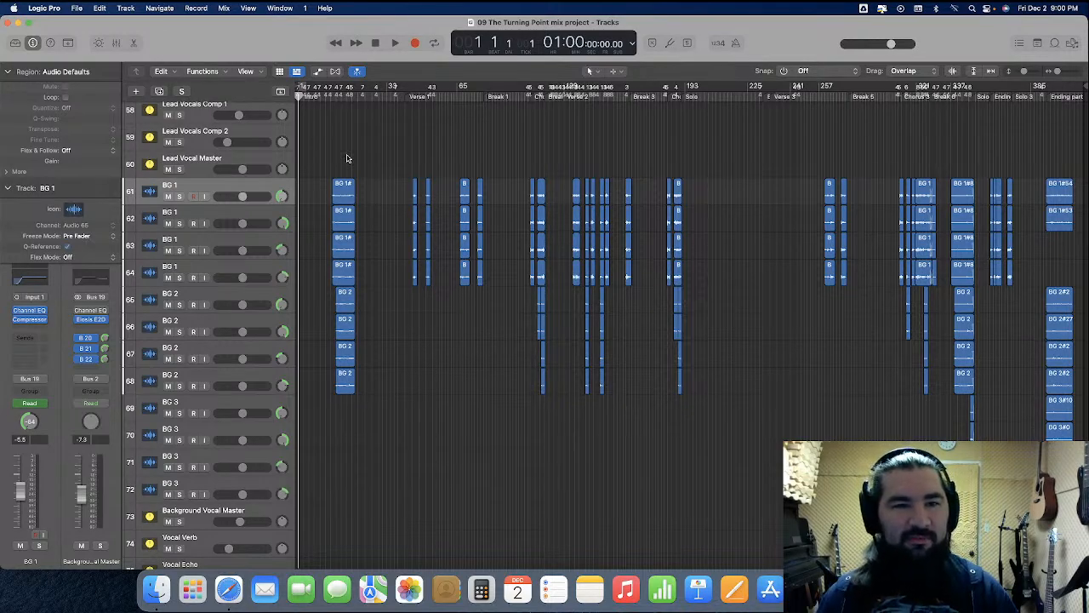
pyautogui.scroll(-2, 353, 165)
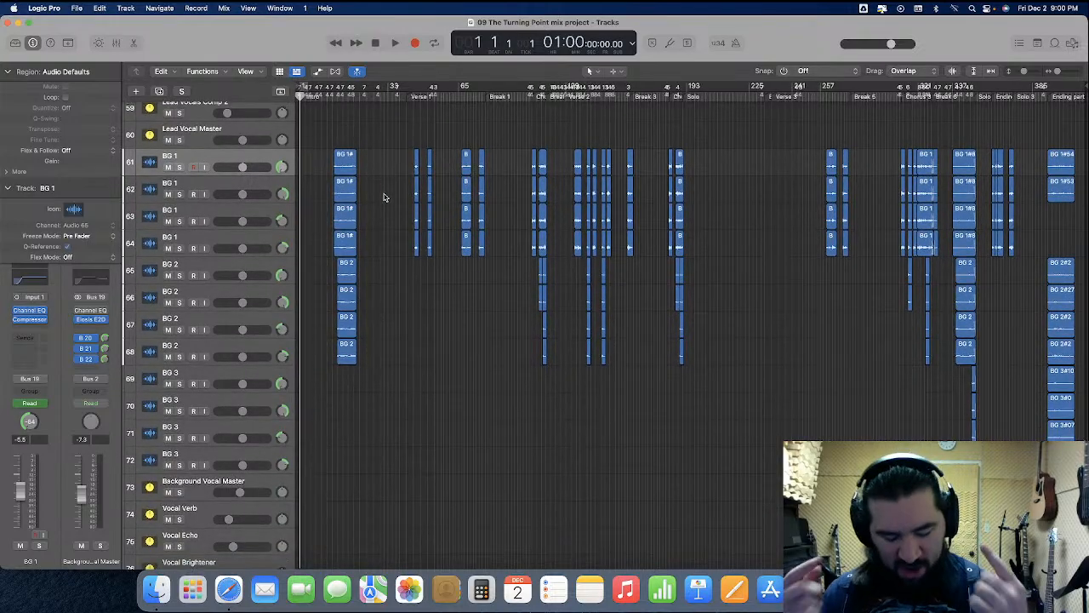
pyautogui.scroll(3, 384, 198)
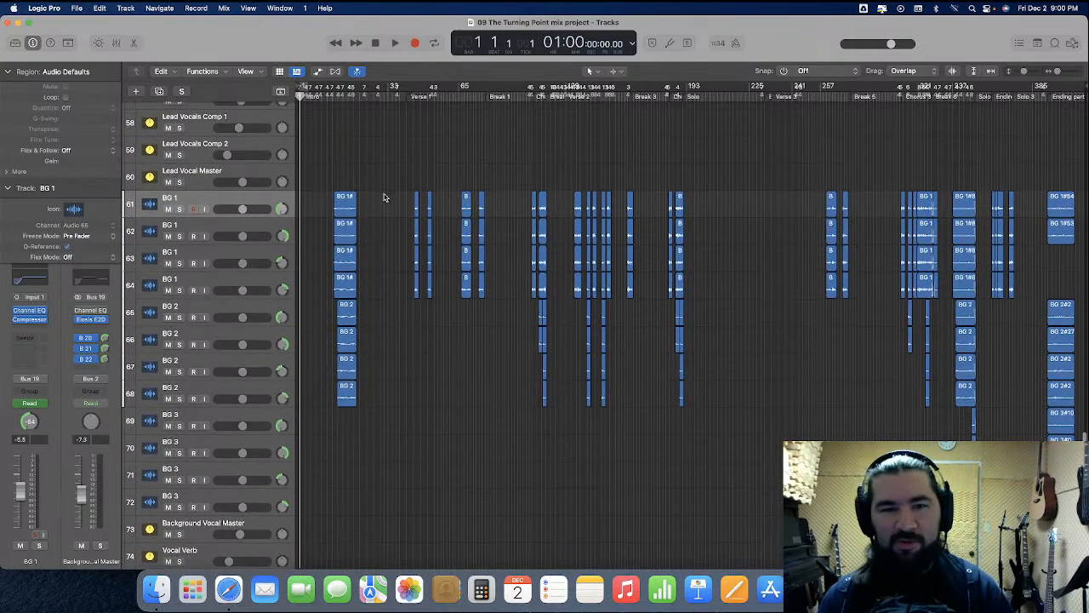